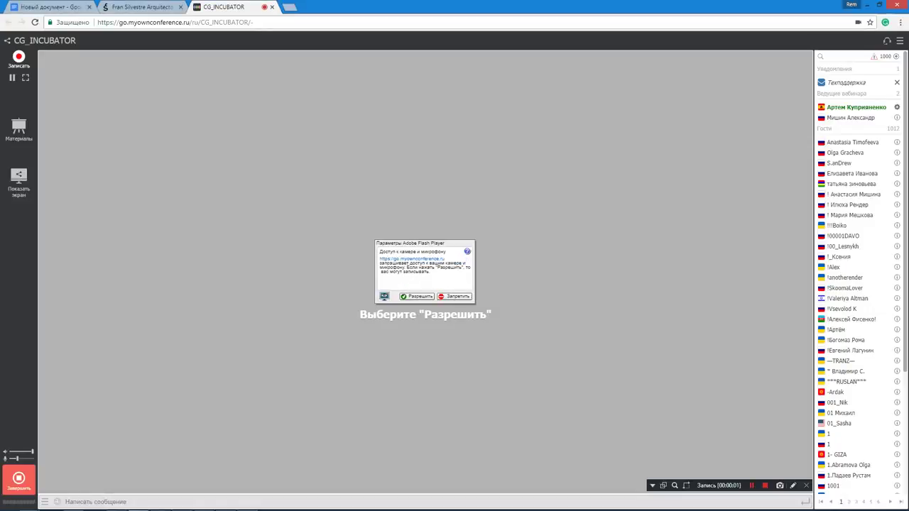
Allow the Flash Player camera and microphone access for the webinar room.
{"action": "left_click", "coordinate": [416, 296]}
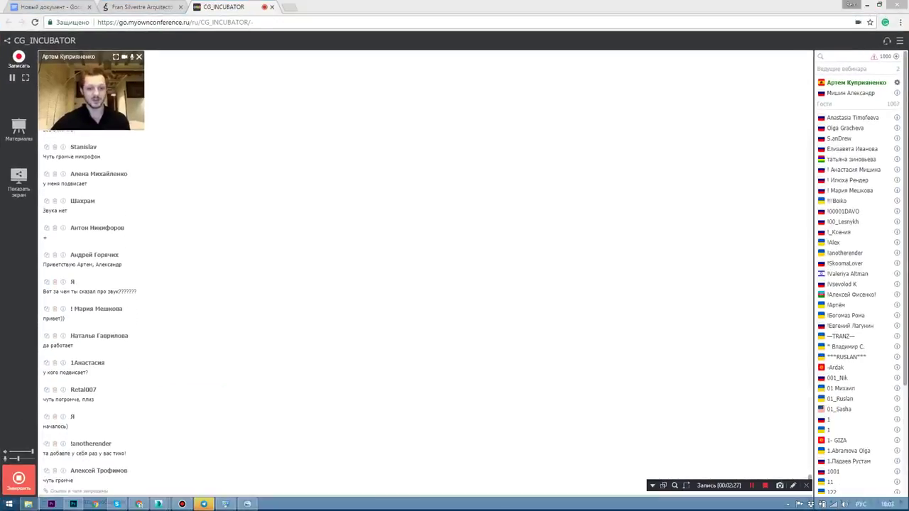
Uncheck 'Автоматически скрывать панель задач' in Taskbar Properties and apply the change.
{"action": "right_click", "coordinate": [380, 504]}
{"action": "left_click", "coordinate": [408, 493]}
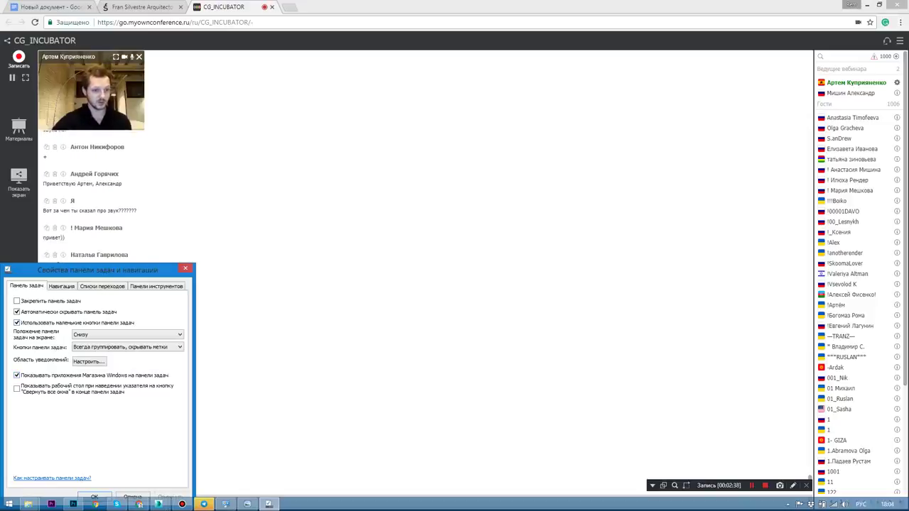
{"action": "left_click", "coordinate": [16, 311]}
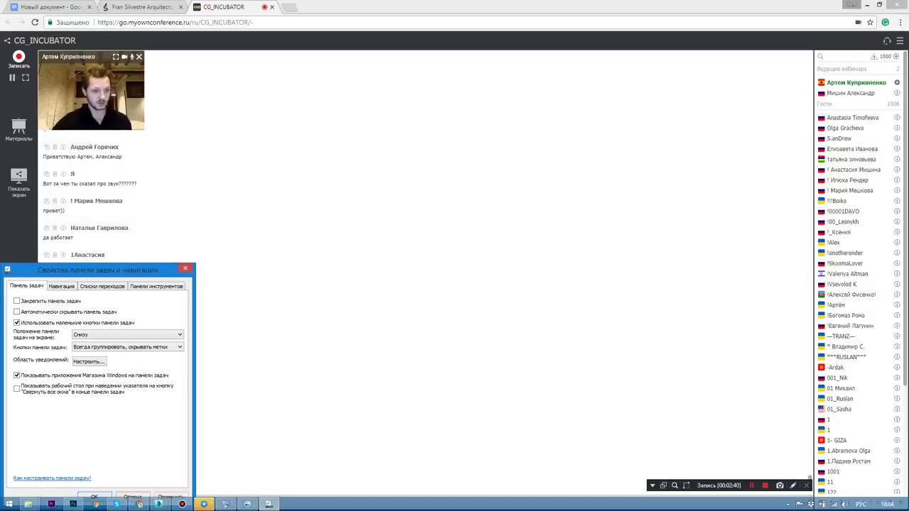
{"action": "left_click_drag", "start_coordinate": [97, 270], "coordinate": [218, 106]}
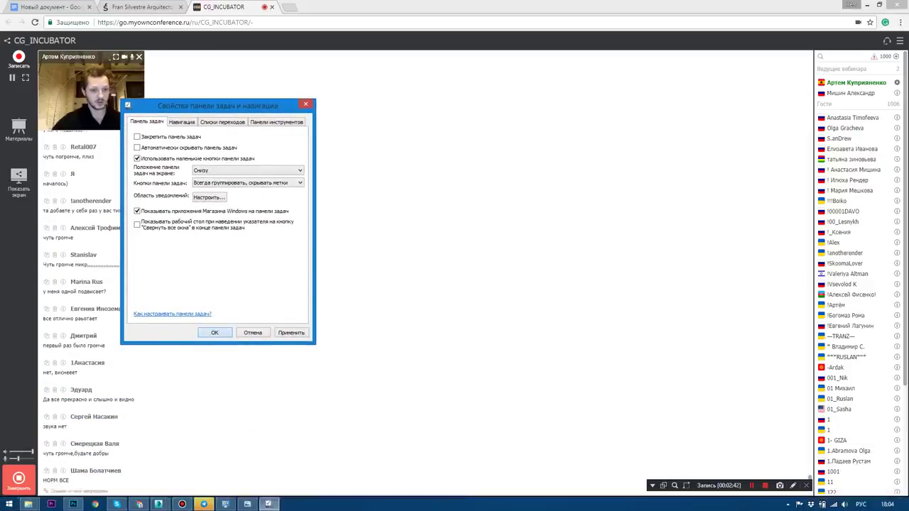
{"action": "key", "text": "Return"}
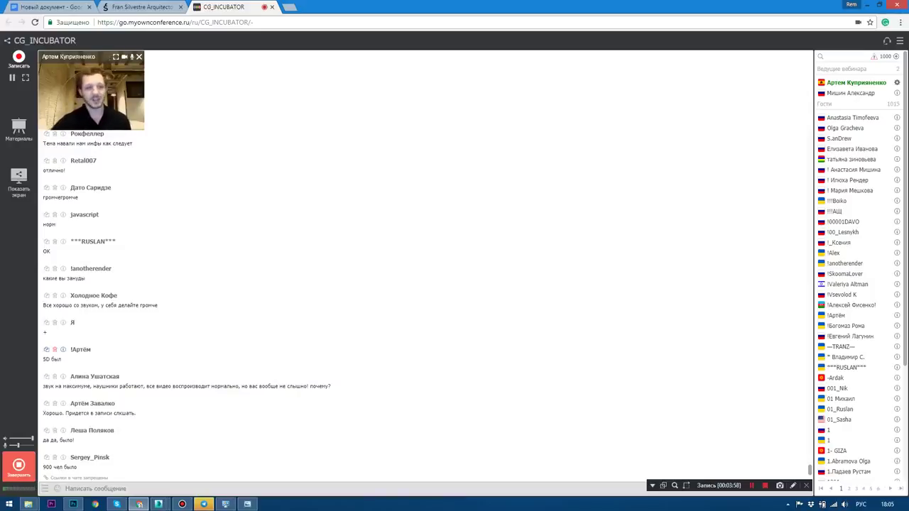
Share the screen with webinar participants and bring up the dusk render 04 in Photo Viewer.
{"action": "left_click", "coordinate": [18, 179]}
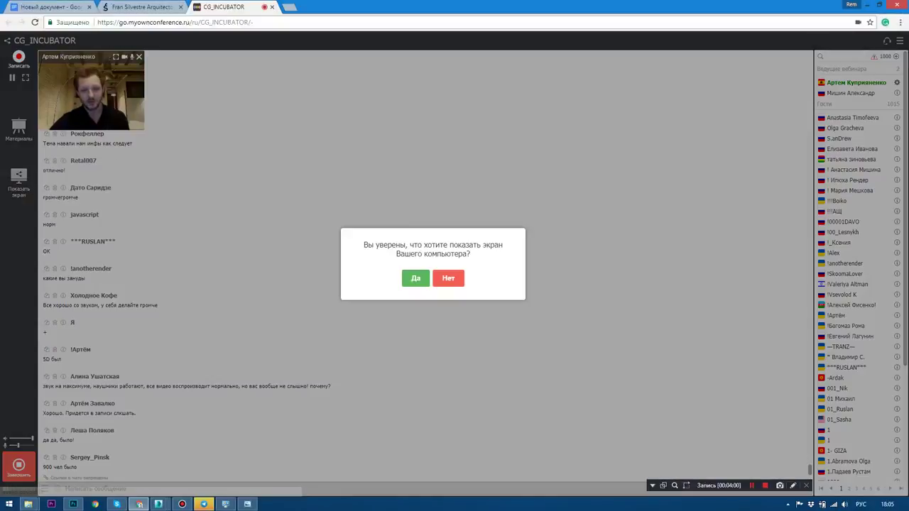
{"action": "left_click", "coordinate": [415, 277]}
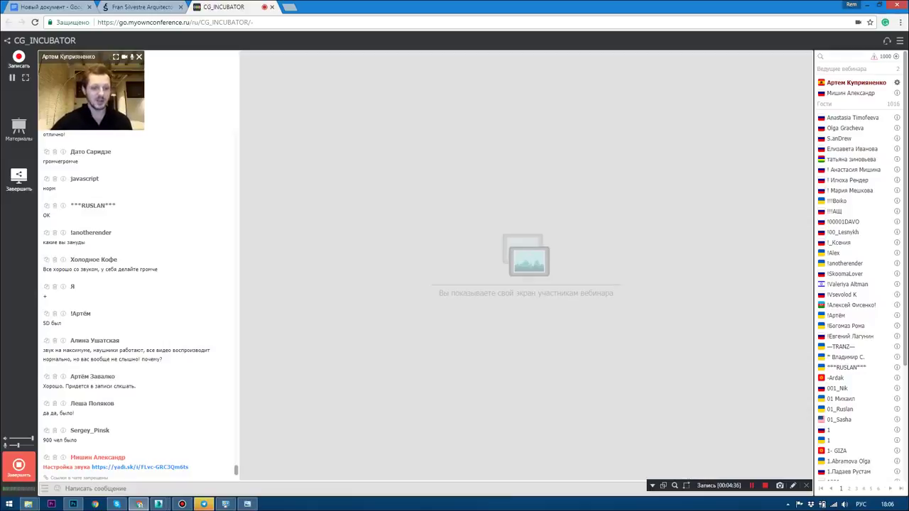
{"action": "left_click", "coordinate": [247, 504]}
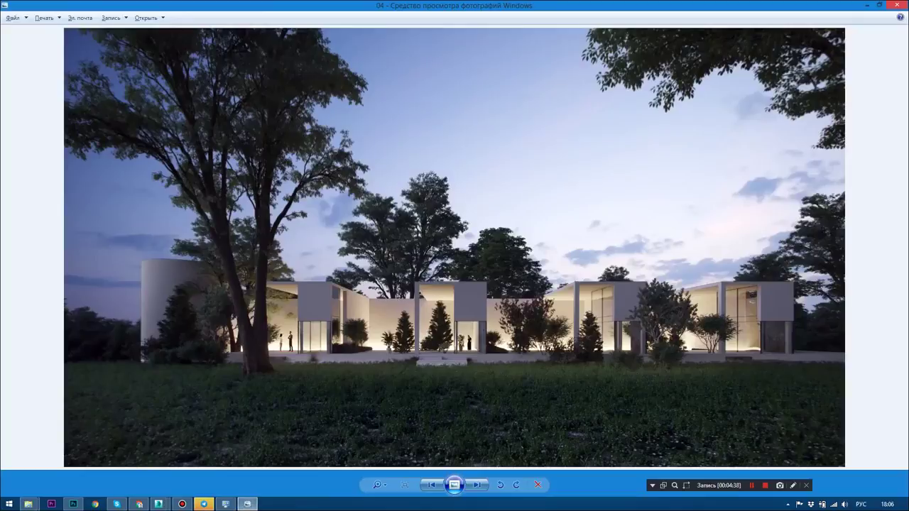
Shrink Photo Viewer beside the chat and advance to the next render, image 01_2.
{"action": "left_click", "coordinate": [879, 5]}
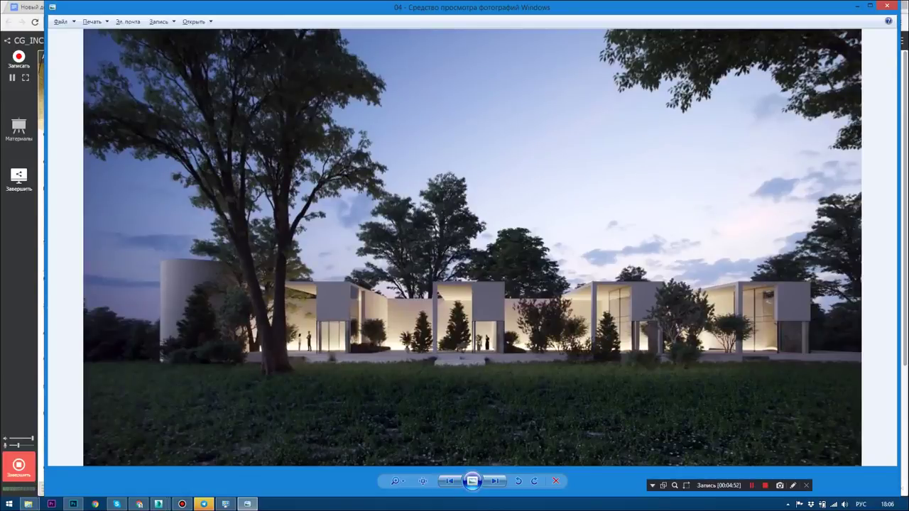
{"action": "key", "text": "Right"}
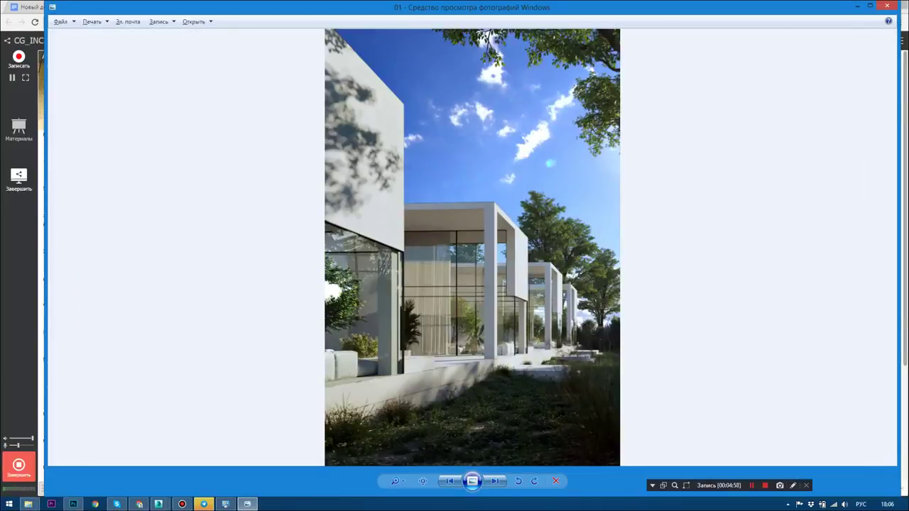
{"action": "key", "text": "super+Down"}
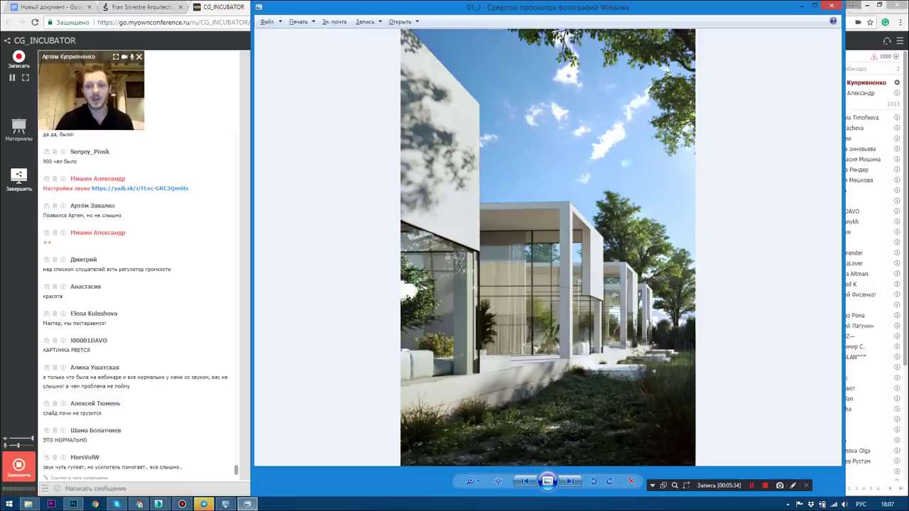
{"action": "key", "text": "Right"}
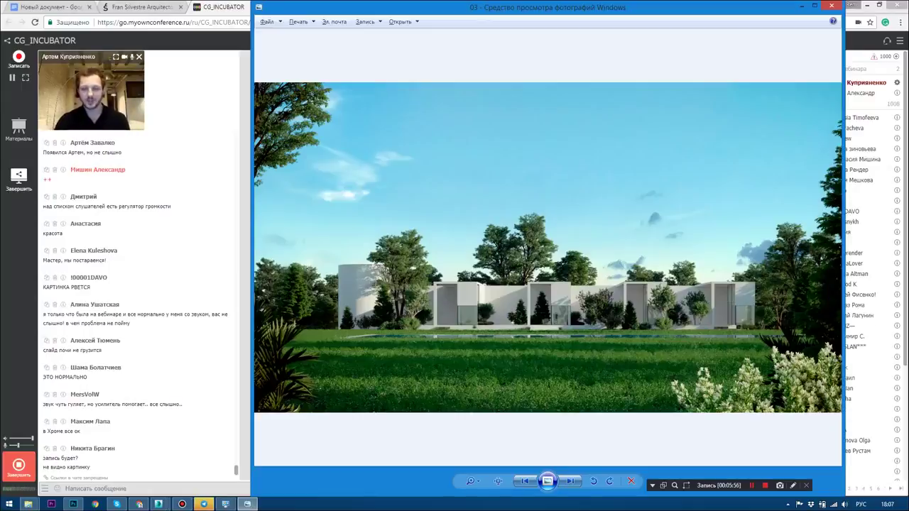
{"action": "key", "text": "Right"}
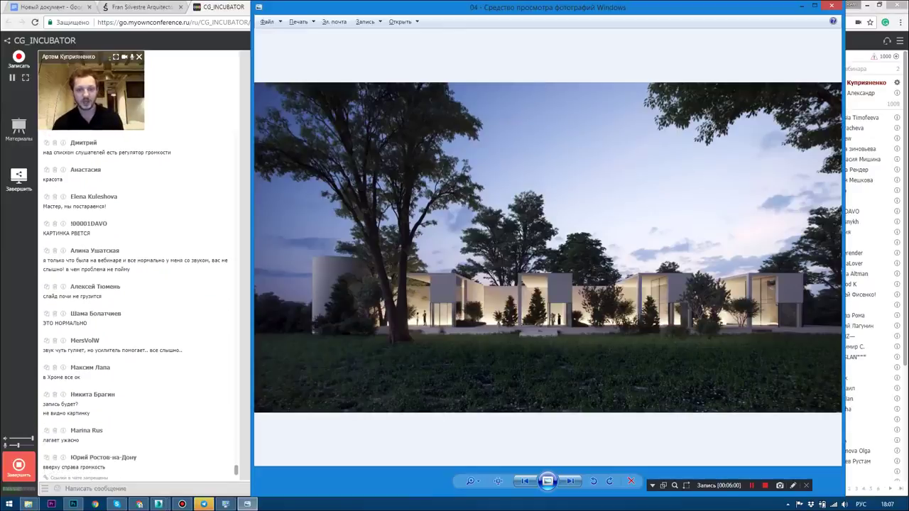
{"action": "key", "text": "Right"}
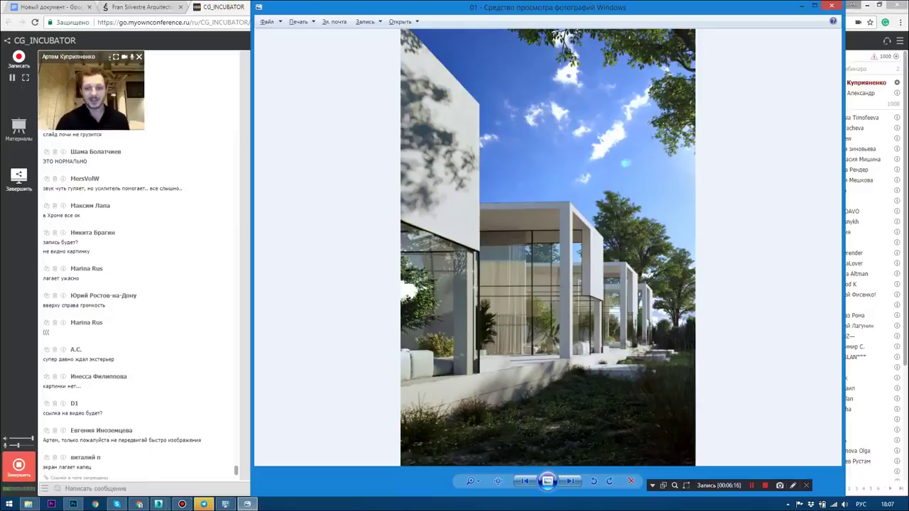
{"action": "key", "text": "Right"}
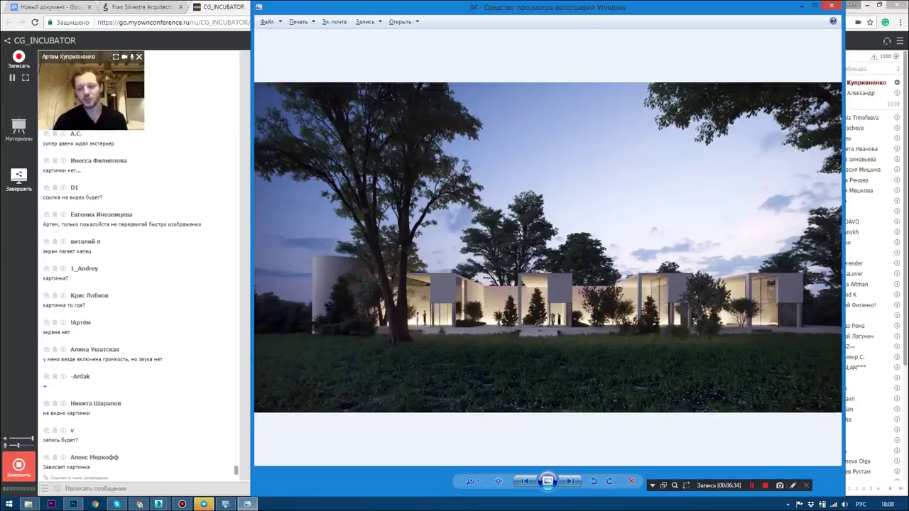
{"action": "key", "text": "Right"}
{"action": "key", "text": "Right"}
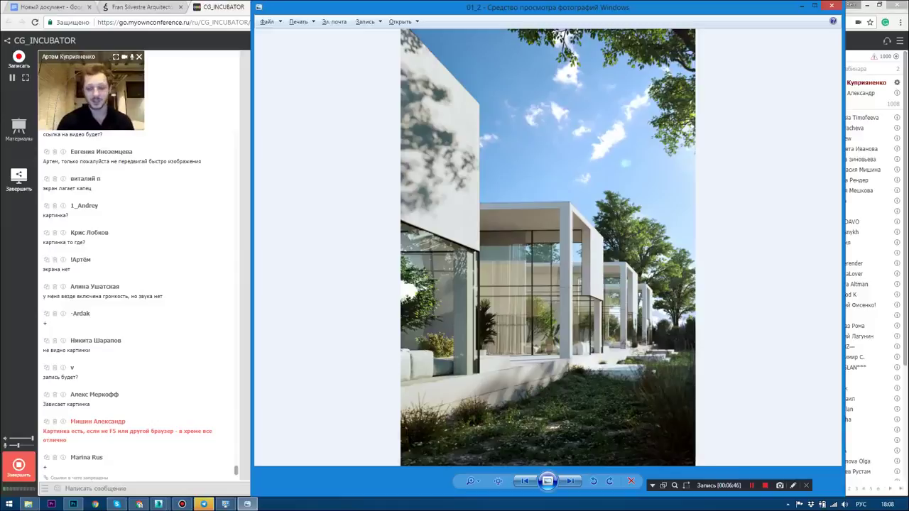
{"action": "key", "text": "Right"}
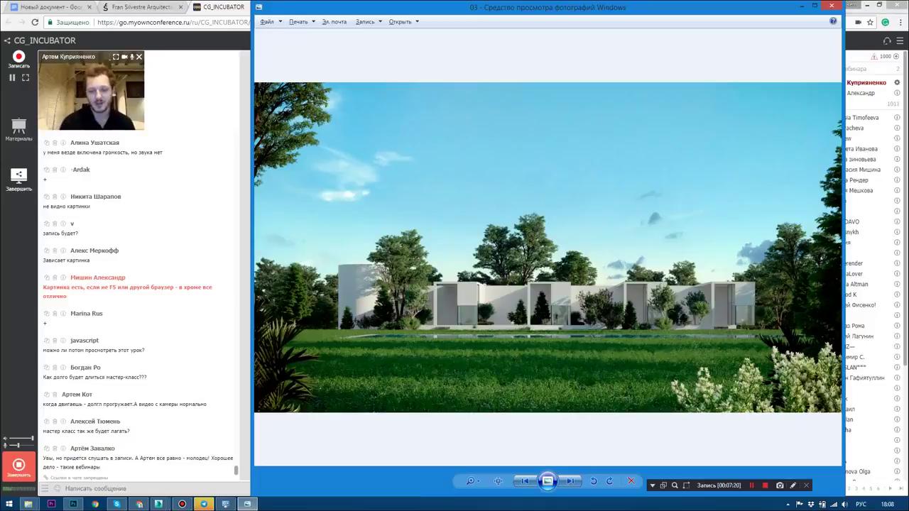
{"action": "key", "text": "Left"}
{"action": "key", "text": "Left"}
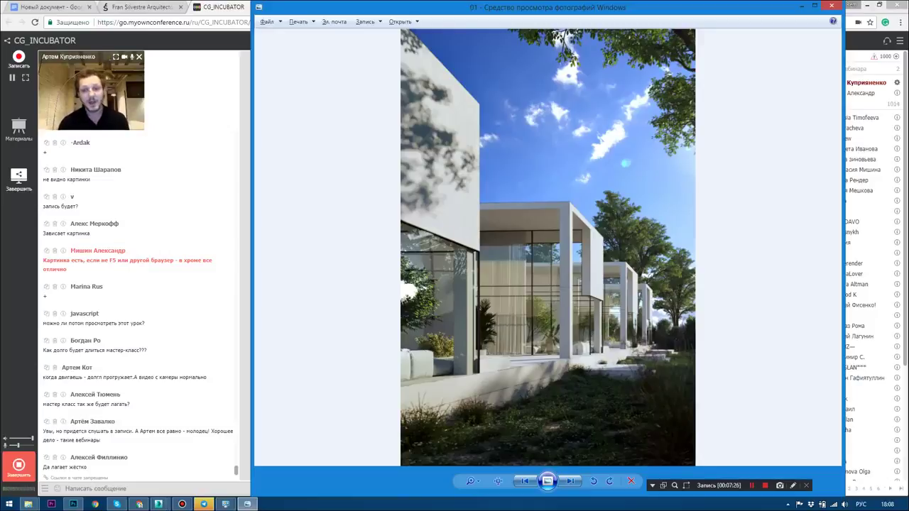
Show the brighter facade image 01_2, then minimize Photo Viewer.
{"action": "key", "text": "Right"}
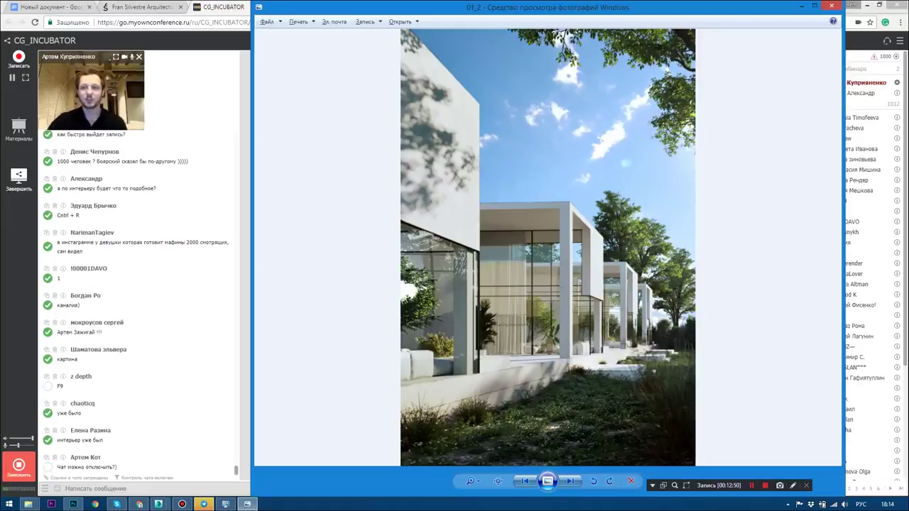
{"action": "left_click", "coordinate": [802, 6]}
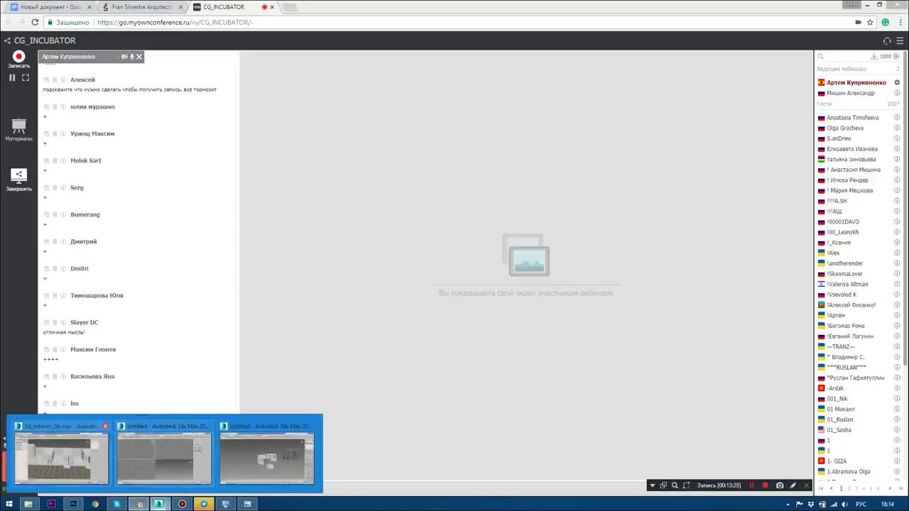
Bring up the 3d_exterior_04 scene, check the Untitled window, and cycle windows with Alt+Tab.
{"action": "left_click", "coordinate": [61, 458]}
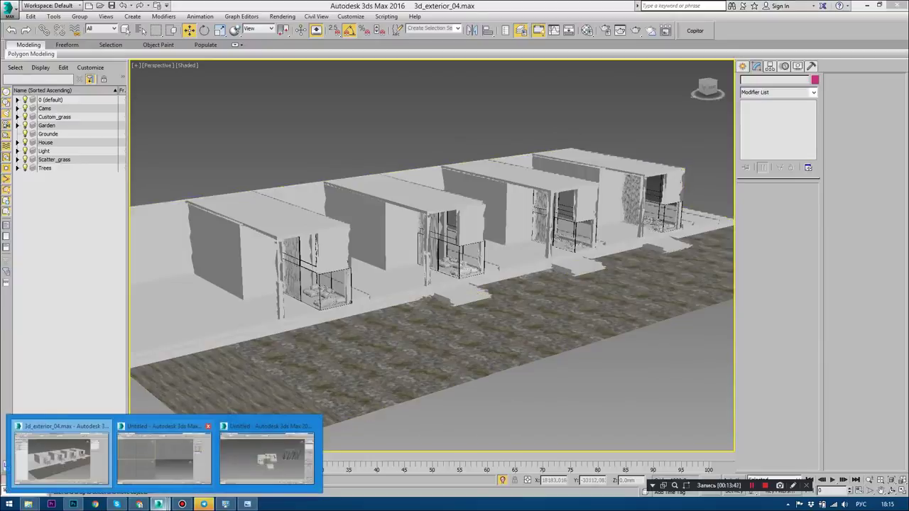
{"action": "left_click", "coordinate": [164, 454]}
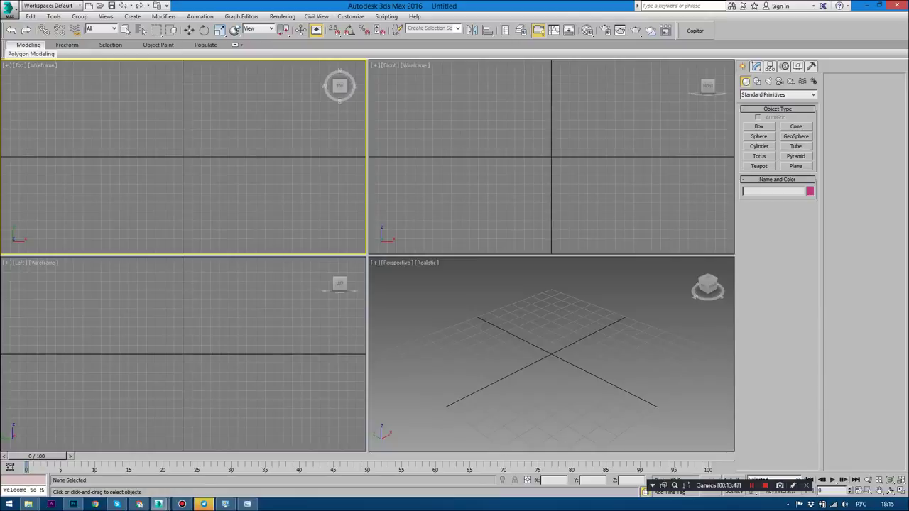
{"action": "key", "text": "alt+Tab"}
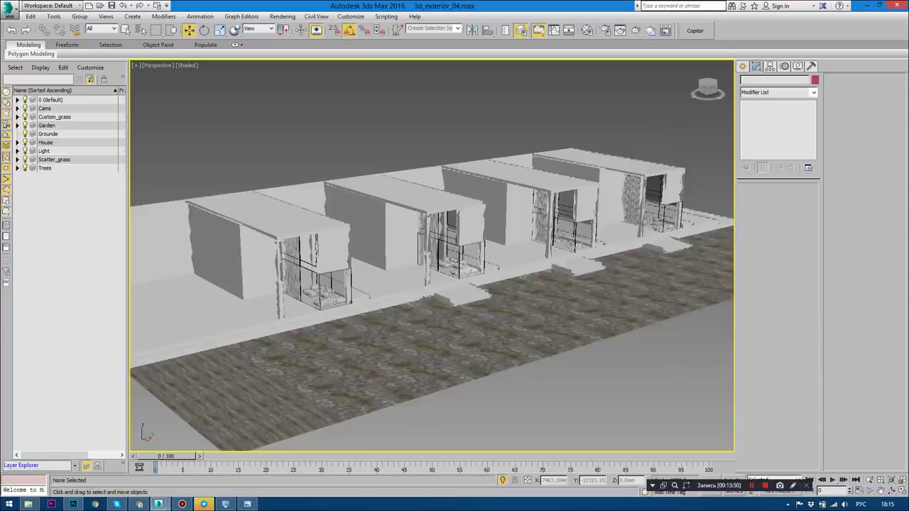
{"action": "key", "text": "alt+Tab"}
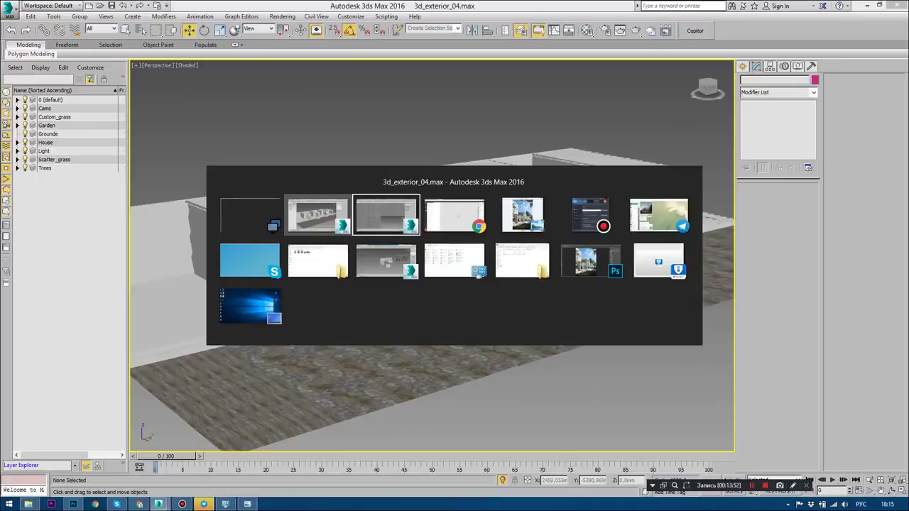
Switch to the sofa scene, orbit around it and deselect the sofa.
{"action": "left_click", "coordinate": [385, 215]}
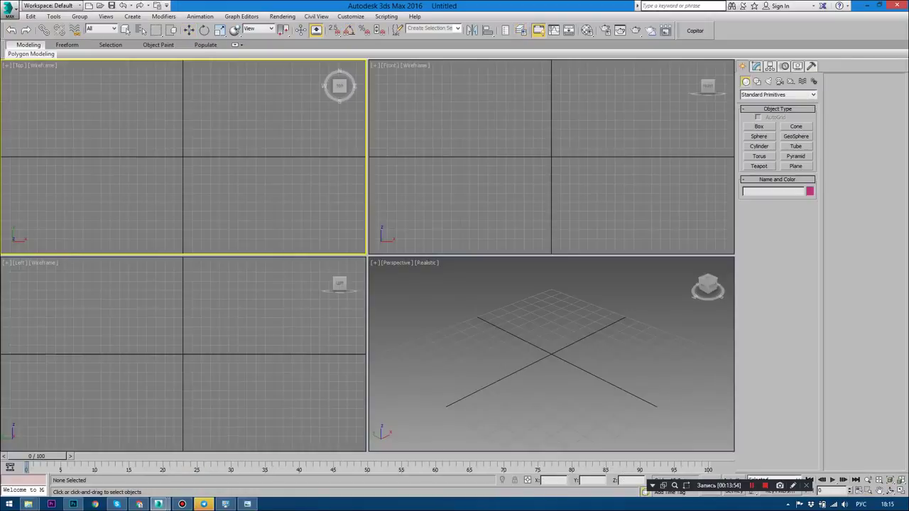
{"action": "left_click", "coordinate": [268, 455]}
{"action": "middle_click_drag", "start_coordinate": [454, 255], "coordinate": [398, 270], "text": "alt"}
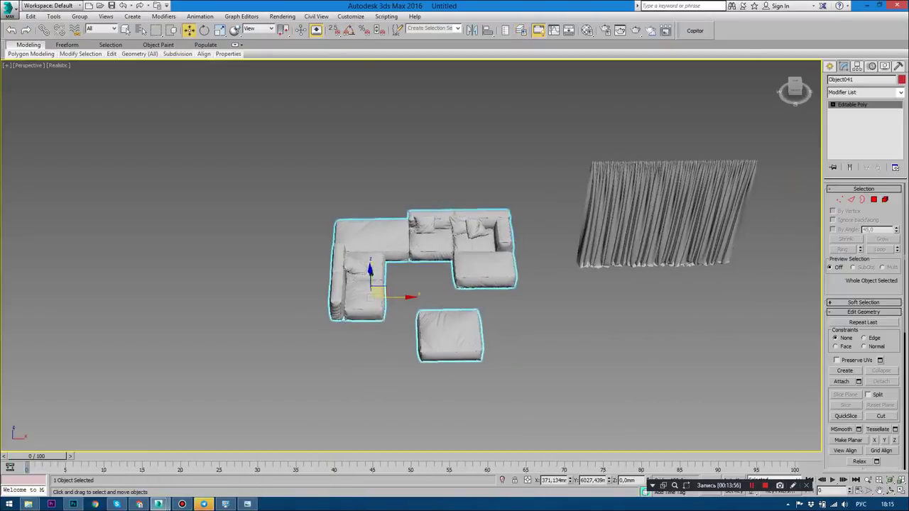
{"action": "key", "text": "ctrl+d"}
{"action": "scroll", "coordinate": [497, 283], "scroll_direction": "up", "scroll_amount": 5}
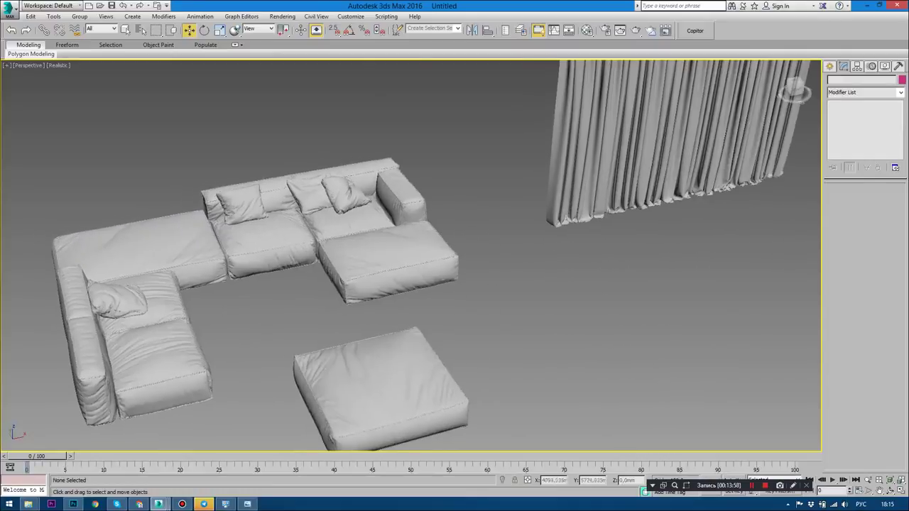
{"action": "scroll", "coordinate": [497, 284], "scroll_direction": "down", "scroll_amount": 3}
{"action": "scroll", "coordinate": [497, 284], "scroll_direction": "up", "scroll_amount": 2}
{"action": "scroll", "coordinate": [221, 319], "scroll_direction": "down", "scroll_amount": 2}
{"action": "scroll", "coordinate": [221, 318], "scroll_direction": "up", "scroll_amount": 2}
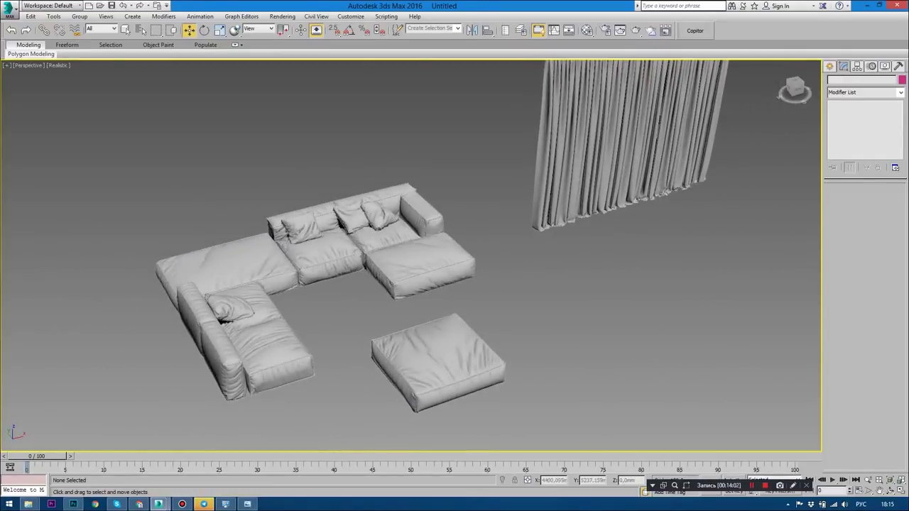
Orbit to view the curtain from other angles, then return to 3d_exterior_04.max.
{"action": "middle_click_drag", "start_coordinate": [454, 255], "coordinate": [340, 255], "text": "alt"}
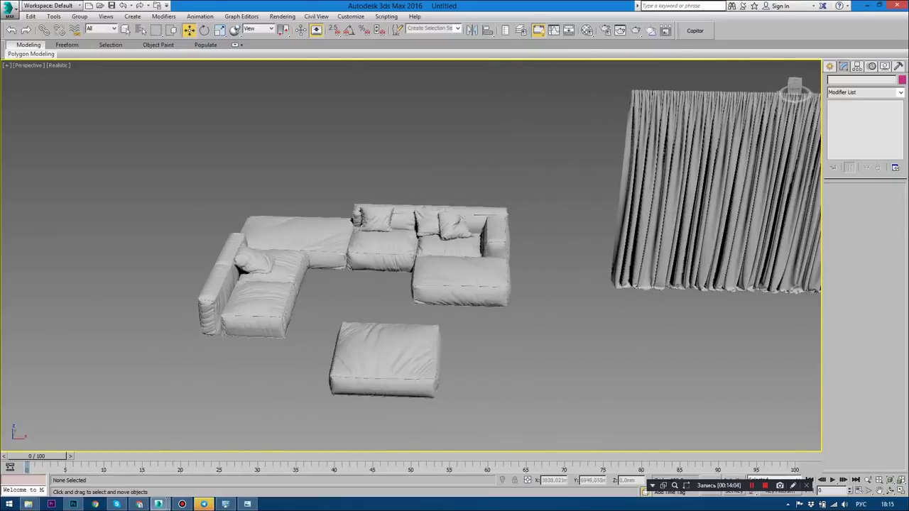
{"action": "middle_click_drag", "start_coordinate": [398, 256], "coordinate": [341, 255], "text": "alt"}
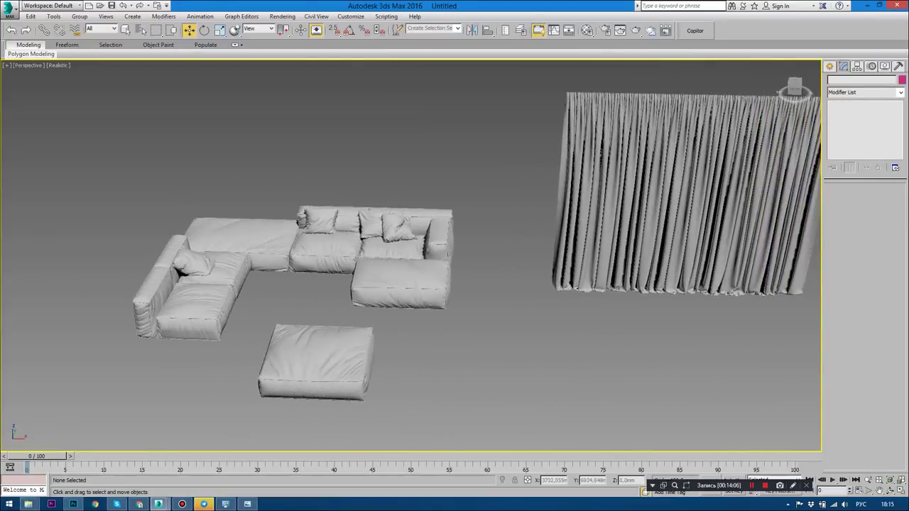
{"action": "middle_click_drag", "start_coordinate": [298, 284], "coordinate": [370, 284], "text": "alt"}
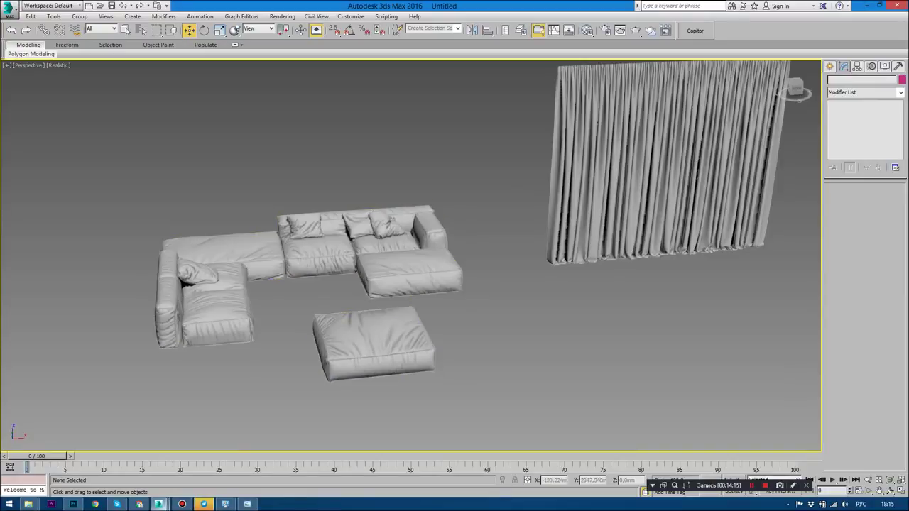
{"action": "mouse_move", "coordinate": [159, 504]}
{"action": "left_click", "coordinate": [61, 455]}
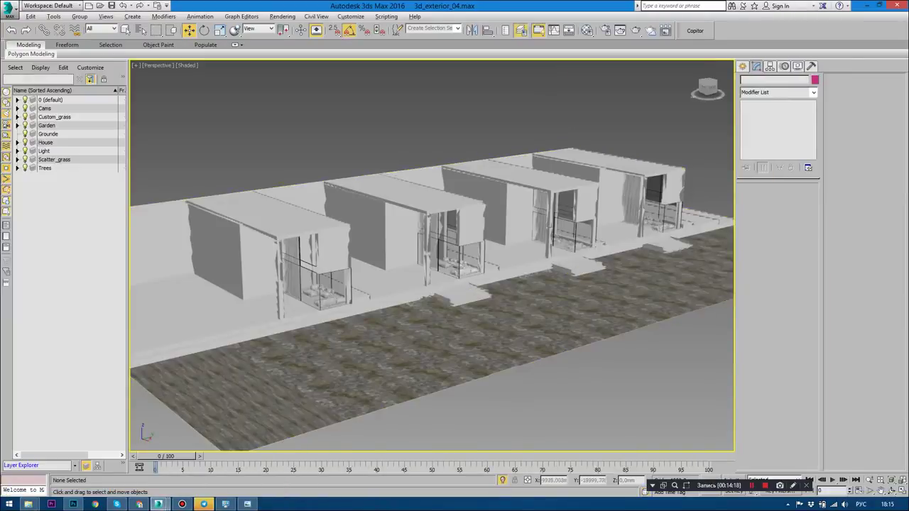
Orbit around the row of houses and select Group006, expanding the House layer.
{"action": "scroll", "coordinate": [432, 256], "scroll_direction": "up", "scroll_amount": 1}
{"action": "scroll", "coordinate": [432, 255], "scroll_direction": "up", "scroll_amount": 1}
{"action": "scroll", "coordinate": [431, 255], "scroll_direction": "up", "scroll_amount": 2}
{"action": "scroll", "coordinate": [432, 256], "scroll_direction": "up", "scroll_amount": 1}
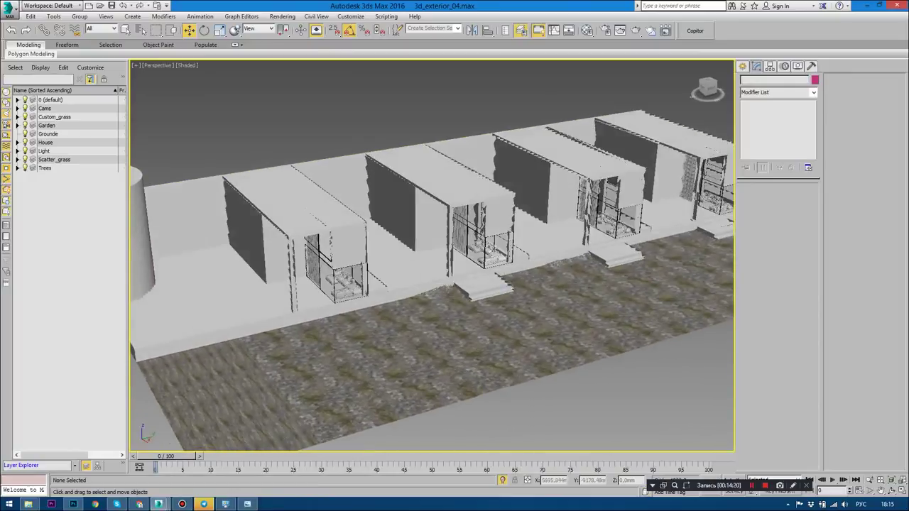
{"action": "mouse_move", "coordinate": [432, 255]}
{"action": "middle_mouse_down", "text": "alt"}
{"action": "mouse_move", "coordinate": [364, 265]}
{"action": "mouse_move", "coordinate": [397, 275]}
{"action": "mouse_move", "coordinate": [426, 257]}
{"action": "middle_mouse_up", "text": "alt"}
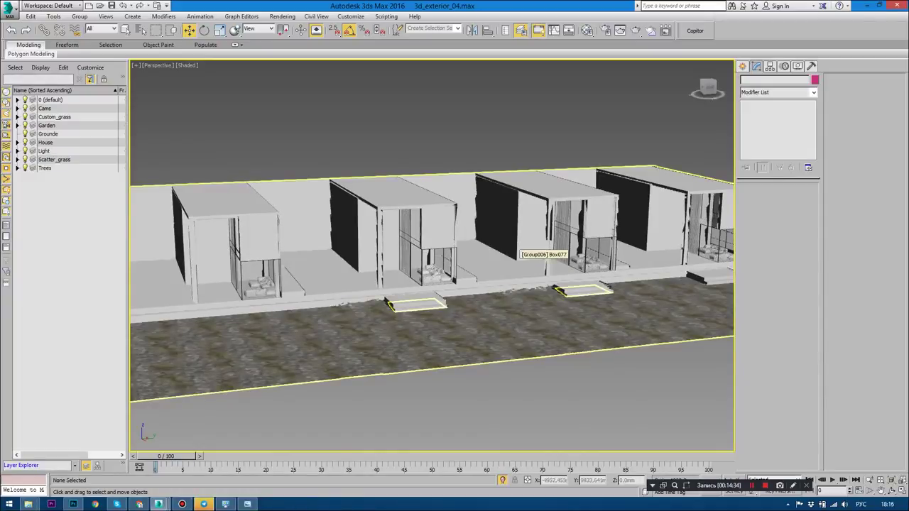
{"action": "mouse_move", "coordinate": [518, 245]}
{"action": "middle_mouse_down", "text": "alt"}
{"action": "mouse_move", "coordinate": [578, 252]}
{"action": "mouse_move", "coordinate": [632, 220]}
{"action": "mouse_move", "coordinate": [610, 177]}
{"action": "mouse_move", "coordinate": [497, 186]}
{"action": "middle_mouse_up", "text": "alt"}
{"action": "left_click", "coordinate": [603, 234]}
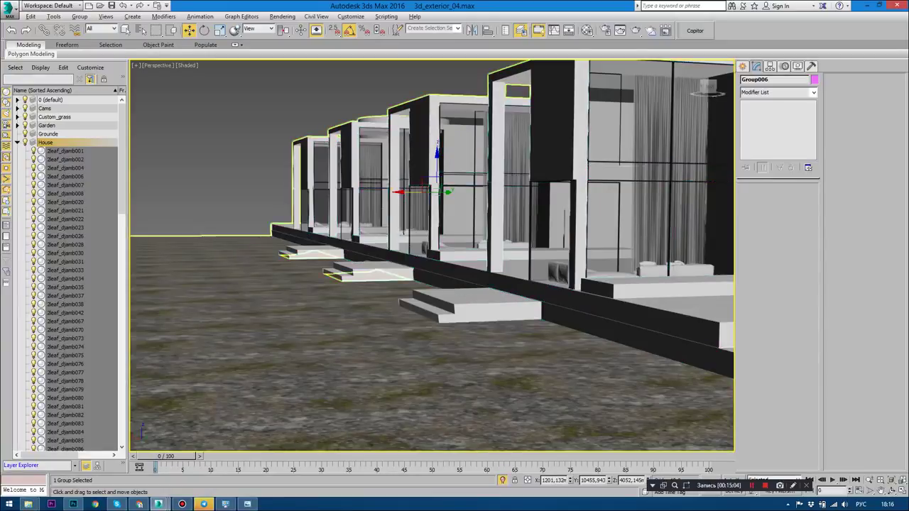
Reframe the houses from above, then bring up reference render 01_2.
{"action": "middle_click_drag", "start_coordinate": [431, 255], "coordinate": [431, 213], "text": "alt"}
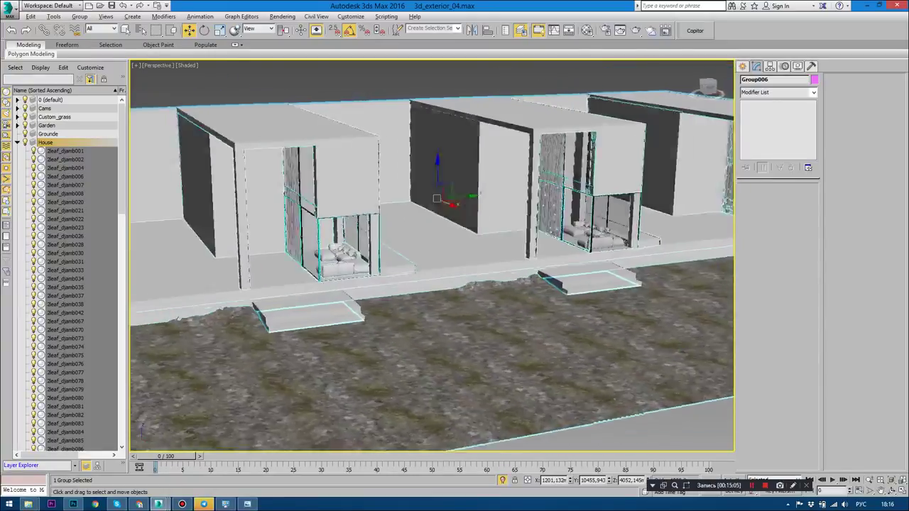
{"action": "middle_click_drag", "start_coordinate": [432, 255], "coordinate": [536, 256], "text": "alt"}
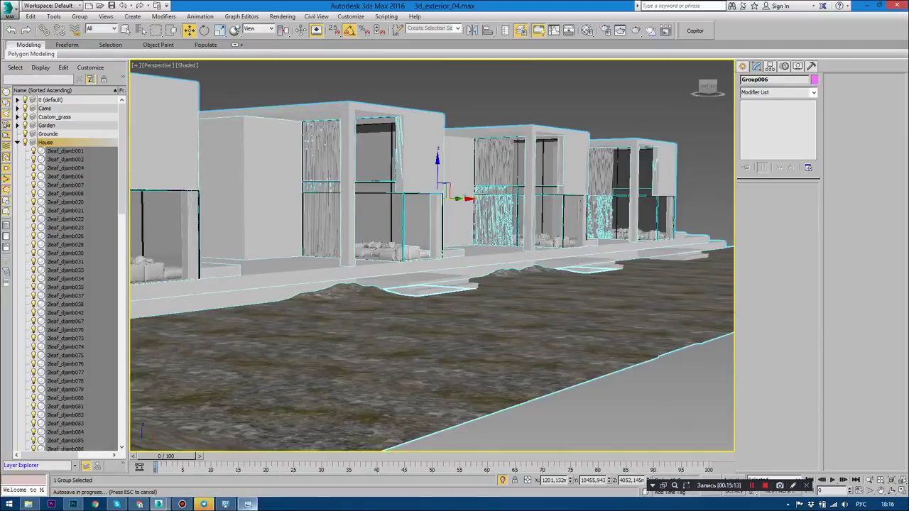
{"action": "left_click", "coordinate": [248, 504]}
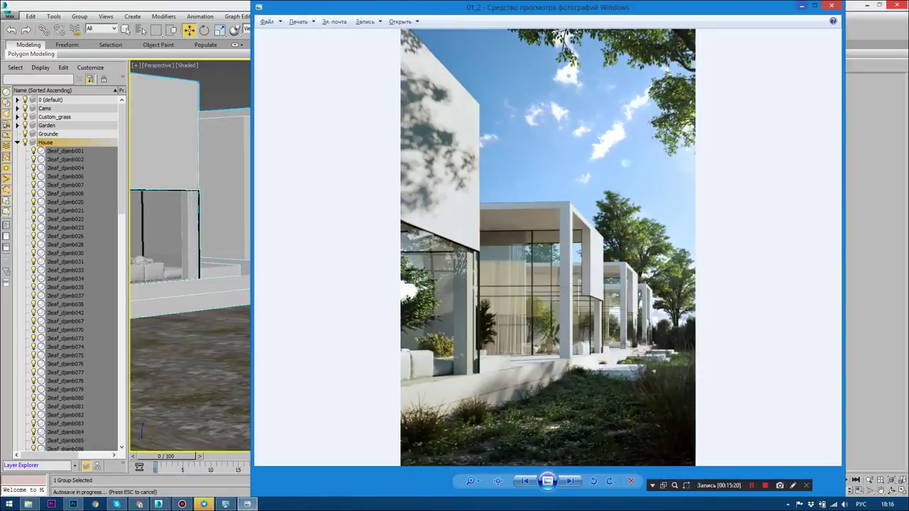
Minimize the reference image and switch to the empty Untitled scene window.
{"action": "left_click", "coordinate": [800, 5]}
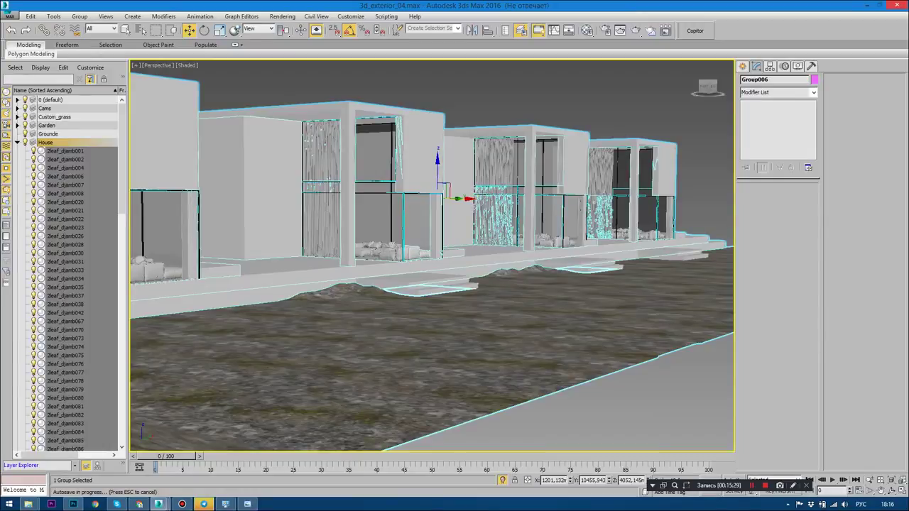
{"action": "left_click", "coordinate": [164, 453]}
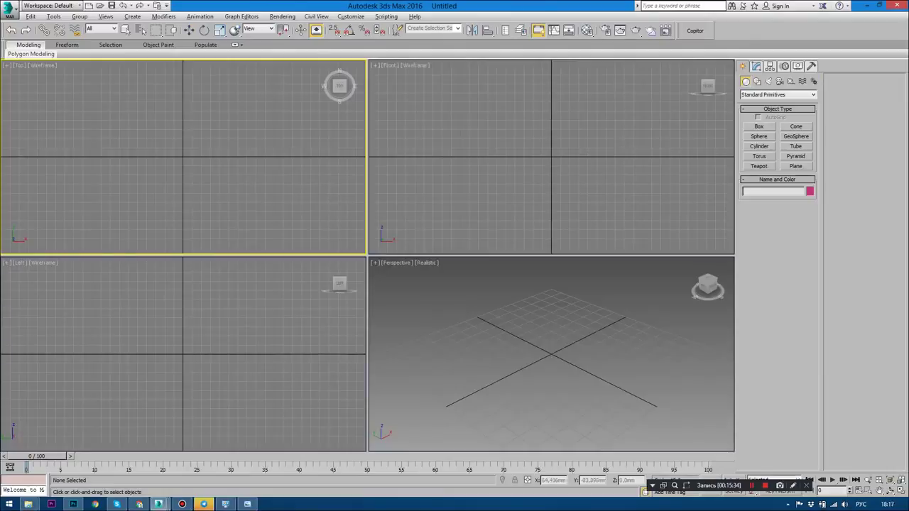
Maximize the Top view and draw a box footprint on the grid.
{"action": "key", "text": "alt+w"}
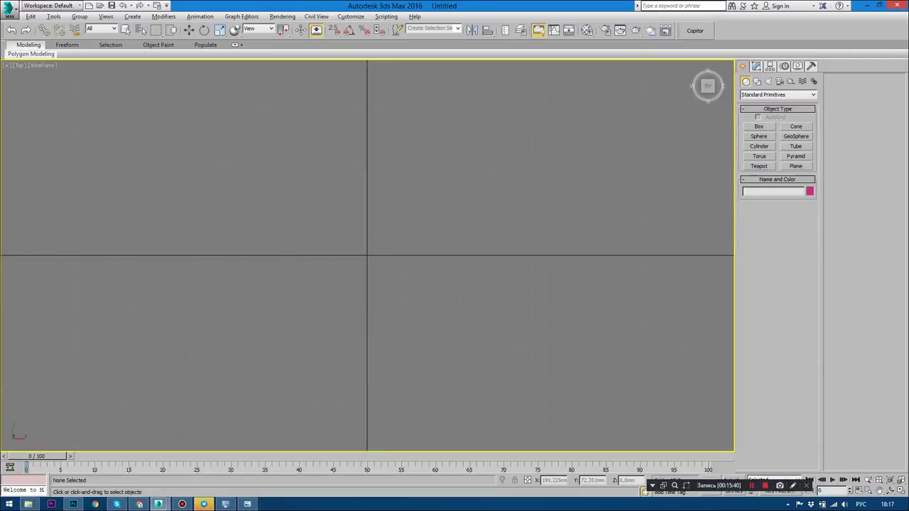
{"action": "left_click", "coordinate": [759, 126]}
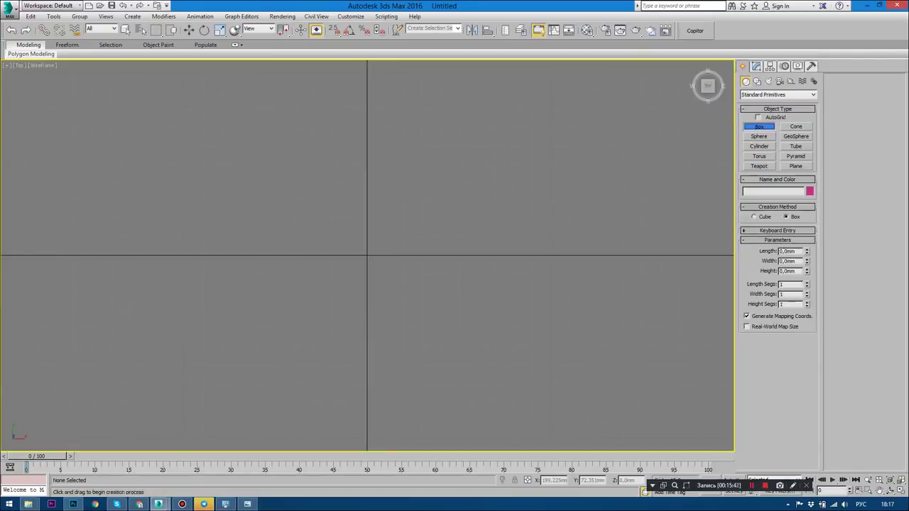
{"action": "mouse_move", "coordinate": [425, 248]}
{"action": "middle_mouse_down"}
{"action": "mouse_move", "coordinate": [375, 263]}
{"action": "mouse_move", "coordinate": [384, 246]}
{"action": "middle_mouse_up"}
{"action": "mouse_move", "coordinate": [246, 182]}
{"action": "left_mouse_down"}
{"action": "mouse_move", "coordinate": [324, 299]}
{"action": "mouse_move", "coordinate": [436, 342]}
{"action": "left_mouse_up"}
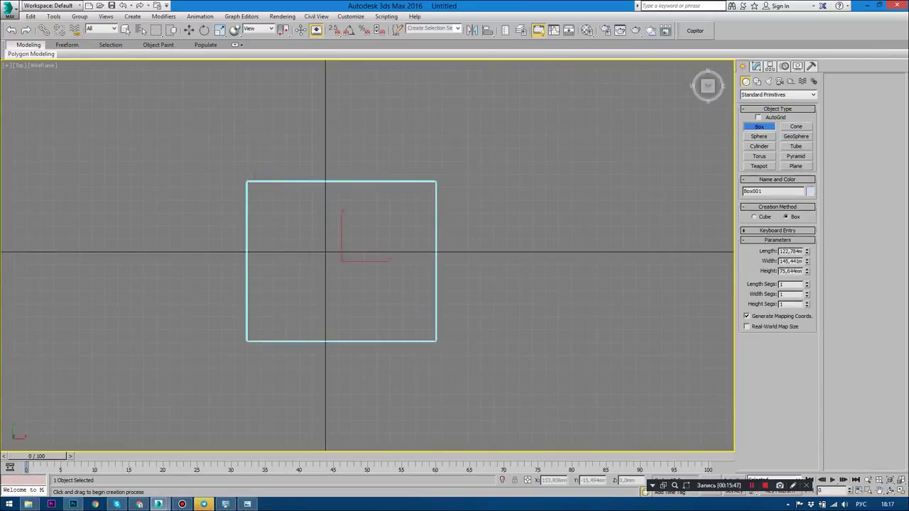
{"action": "scroll", "coordinate": [339, 285], "scroll_direction": "down", "scroll_amount": 2}
{"action": "scroll", "coordinate": [339, 285], "scroll_direction": "down", "scroll_amount": 3}
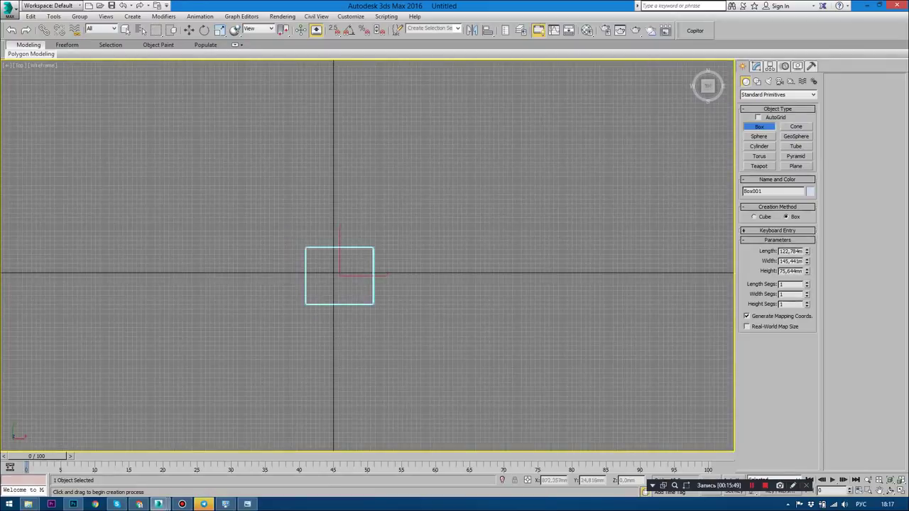
Set the box's length, width and height to 6000 mm and zoom to fit it.
{"action": "double_click", "coordinate": [790, 252]}
{"action": "type", "text": "5000"}
{"action": "key", "text": "Return"}
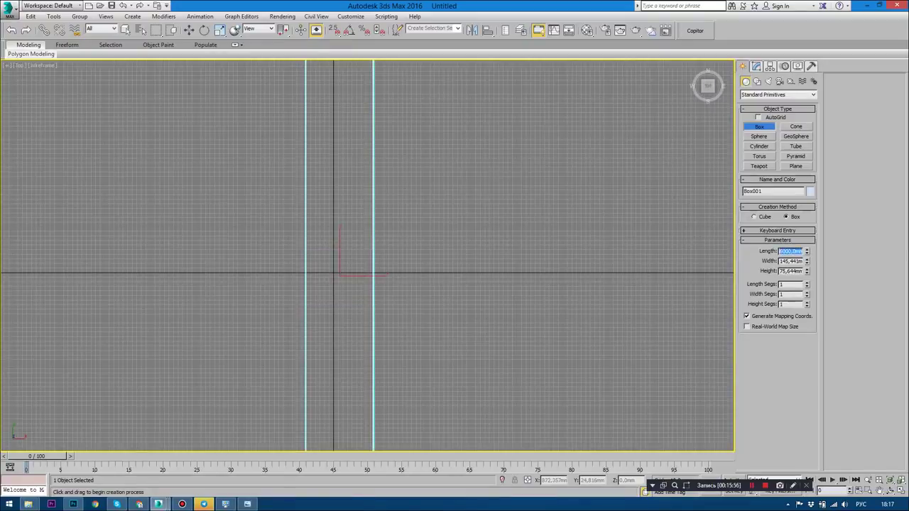
{"action": "key", "text": "Tab"}
{"action": "type", "text": "6000"}
{"action": "key", "text": "Return"}
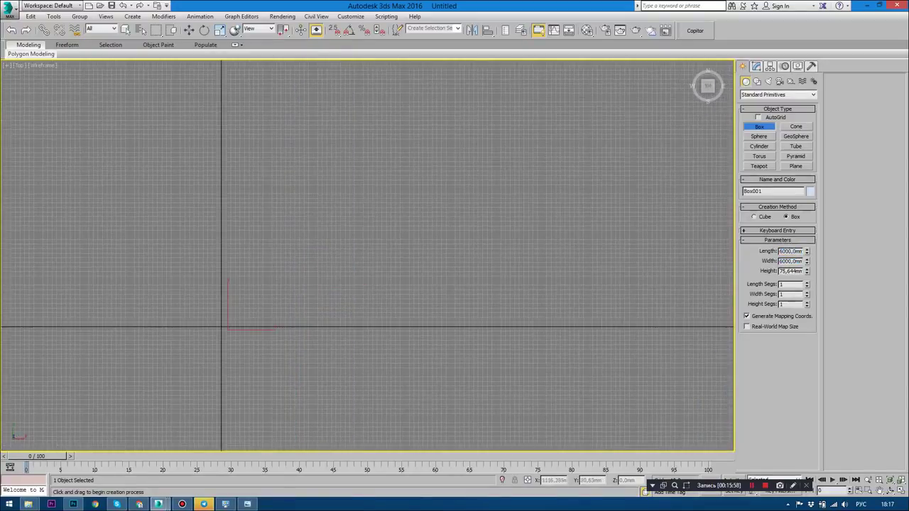
{"action": "key", "text": "Tab"}
{"action": "type", "text": "6000"}
{"action": "key", "text": "Return"}
{"action": "key", "text": "z"}
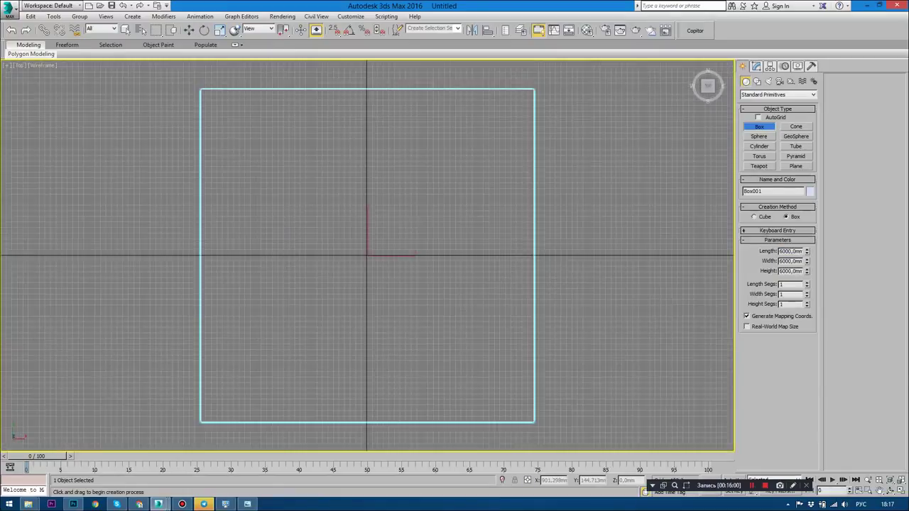
Maximize the Perspective view, orbit around the box and show edged faces.
{"action": "key", "text": "alt+w"}
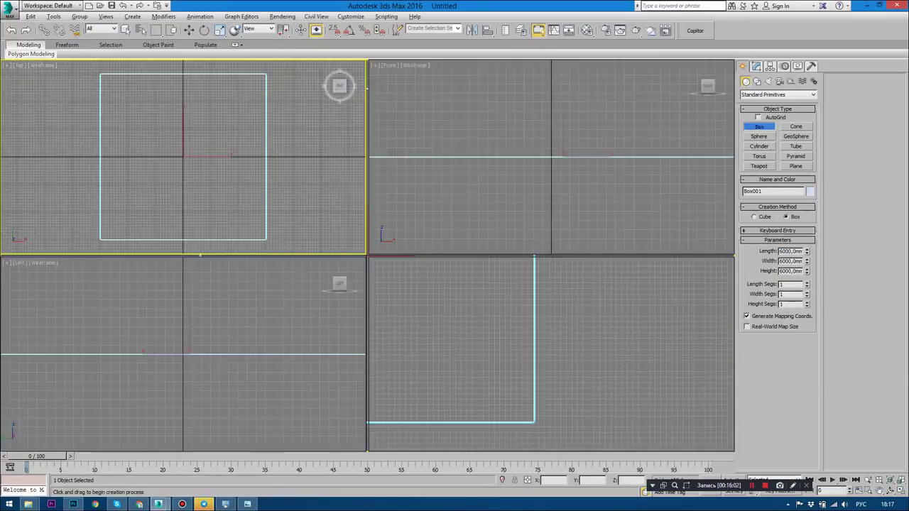
{"action": "key", "text": "alt+w"}
{"action": "key", "text": "z"}
{"action": "mouse_move", "coordinate": [367, 255]}
{"action": "middle_mouse_down", "text": "alt"}
{"action": "mouse_move", "coordinate": [262, 234]}
{"action": "mouse_move", "coordinate": [220, 263]}
{"action": "mouse_move", "coordinate": [234, 235]}
{"action": "mouse_move", "coordinate": [259, 234]}
{"action": "middle_mouse_up", "text": "alt"}
{"action": "key", "text": "F4"}
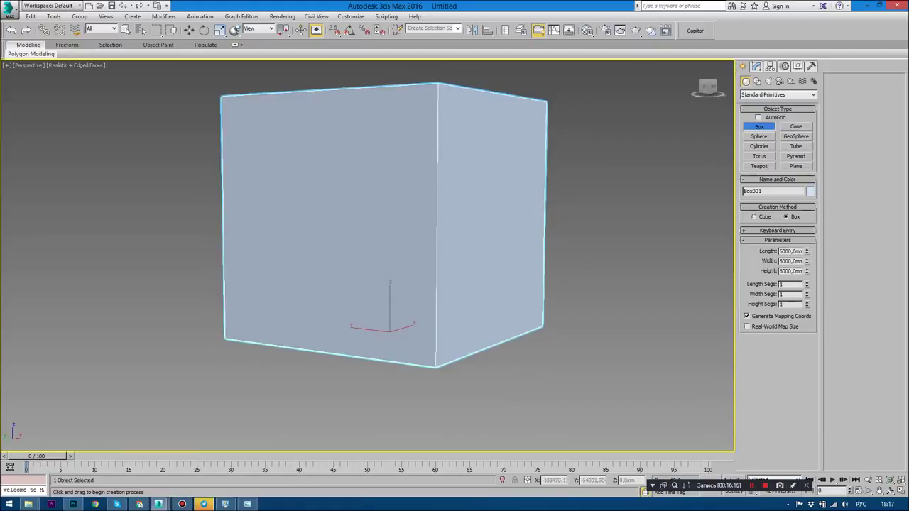
Finish the box and convert it to an Editable Poly.
{"action": "right_click", "coordinate": [486, 111]}
{"action": "right_click", "coordinate": [486, 111]}
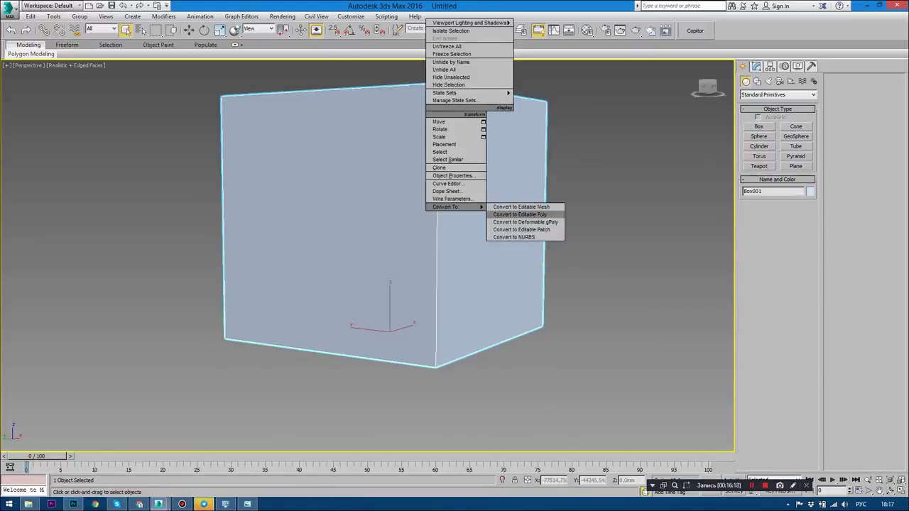
{"action": "left_click", "coordinate": [525, 215]}
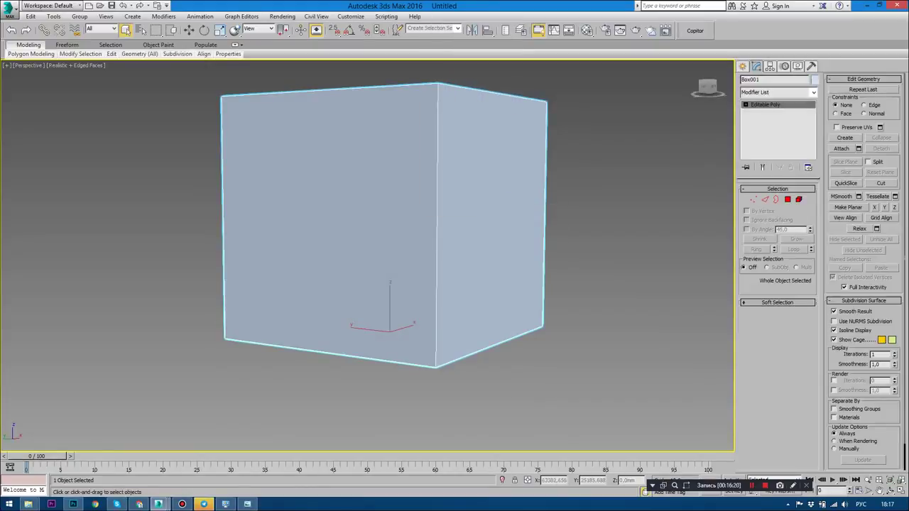
{"action": "mouse_move", "coordinate": [383, 227]}
{"action": "middle_mouse_down", "text": "alt"}
{"action": "mouse_move", "coordinate": [384, 284]}
{"action": "mouse_move", "coordinate": [511, 284]}
{"action": "middle_mouse_up", "text": "alt"}
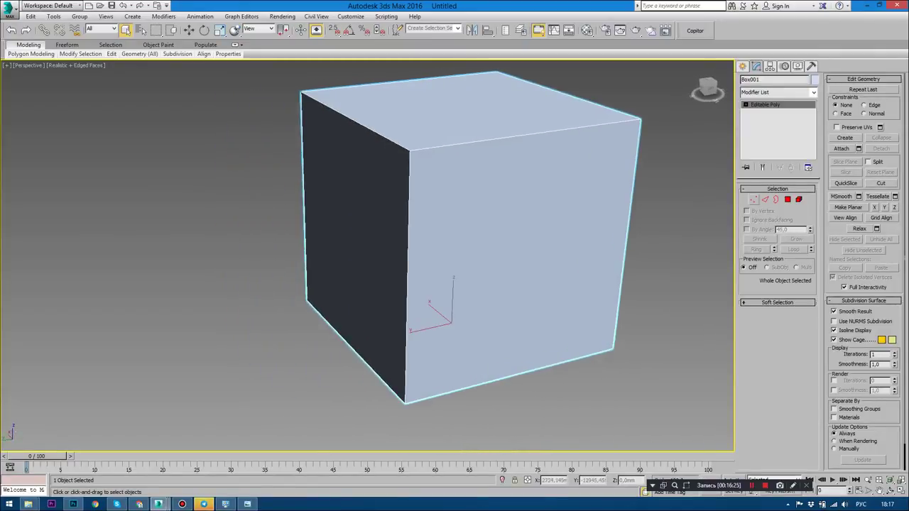
In Polygon mode, select the cube's left side face.
{"action": "left_click", "coordinate": [787, 199]}
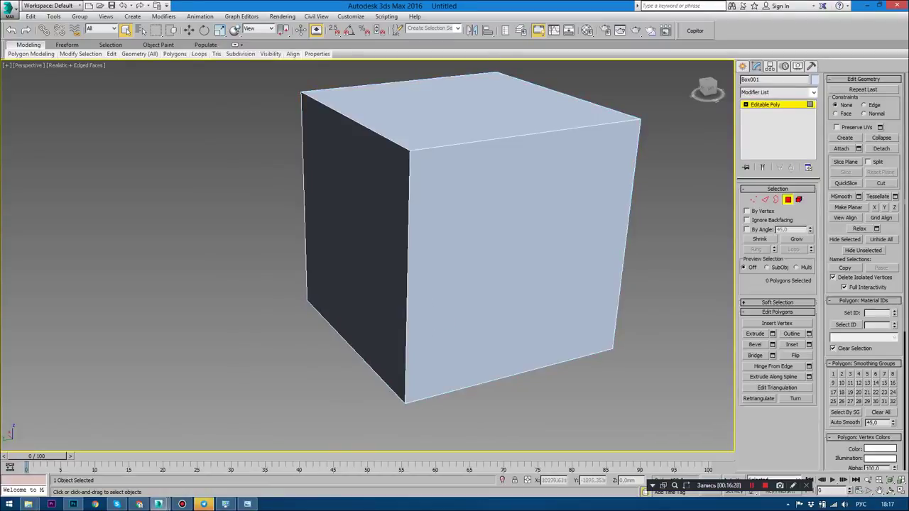
{"action": "left_click", "coordinate": [348, 206]}
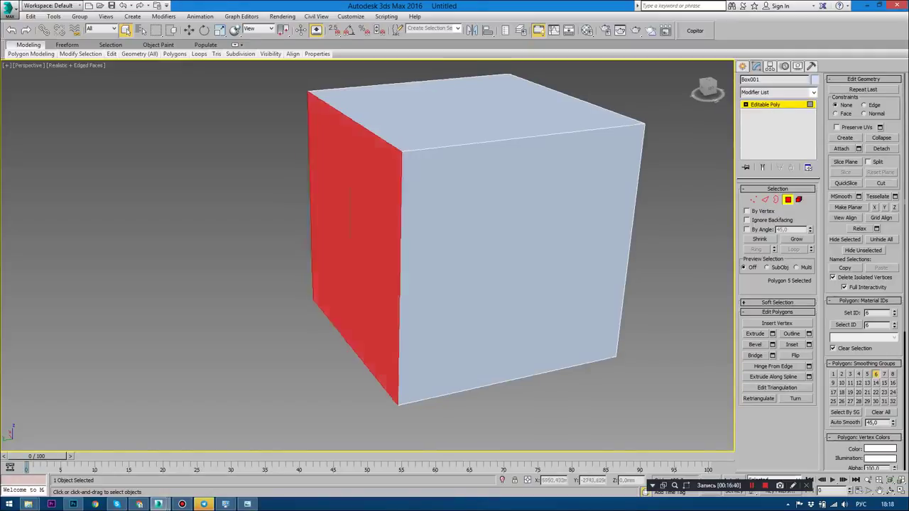
{"action": "middle_click_drag", "start_coordinate": [468, 242], "coordinate": [397, 241], "text": "alt"}
{"action": "scroll", "coordinate": [468, 241], "scroll_direction": "down", "scroll_amount": 3}
{"action": "key", "text": "alt+w"}
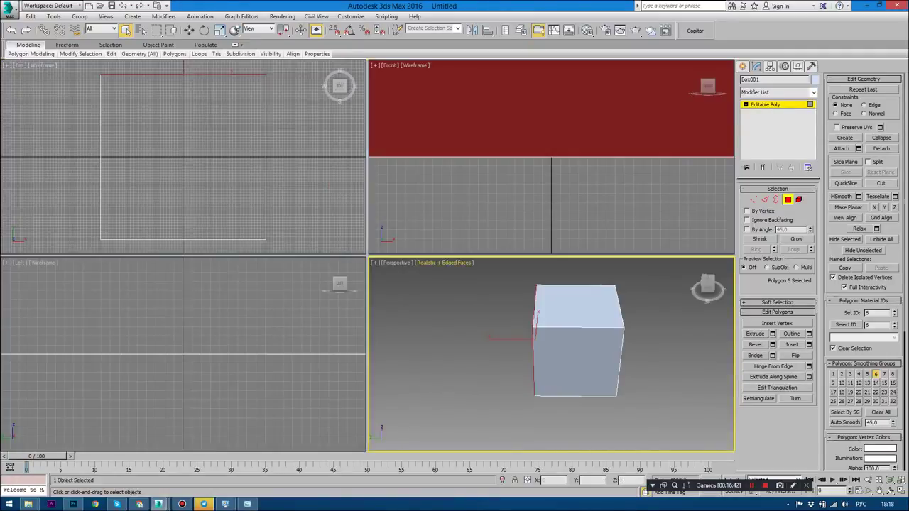
{"action": "mouse_move", "coordinate": [537, 312]}
{"action": "middle_mouse_down", "text": "alt"}
{"action": "mouse_move", "coordinate": [546, 341]}
{"action": "mouse_move", "coordinate": [551, 333]}
{"action": "middle_mouse_up", "text": "alt"}
{"action": "left_click", "coordinate": [547, 355]}
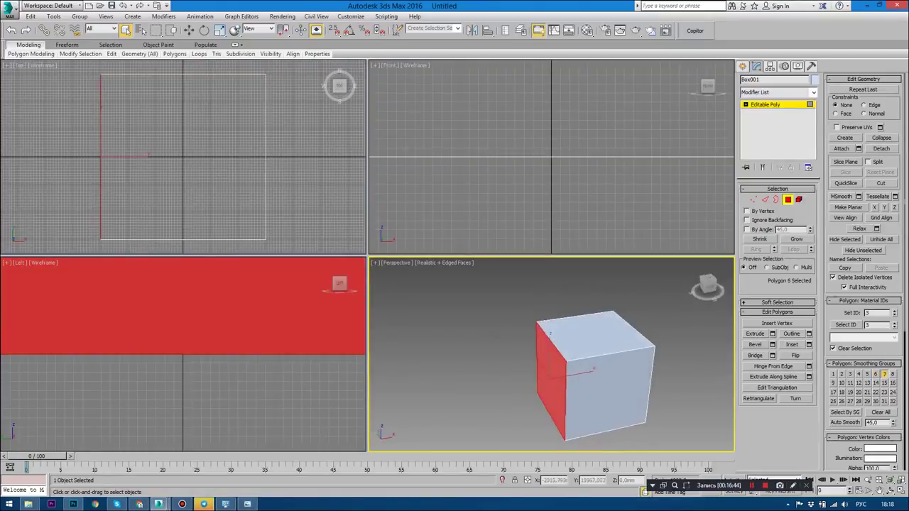
{"action": "key", "text": "alt+w"}
{"action": "scroll", "coordinate": [433, 263], "scroll_direction": "down", "scroll_amount": 1}
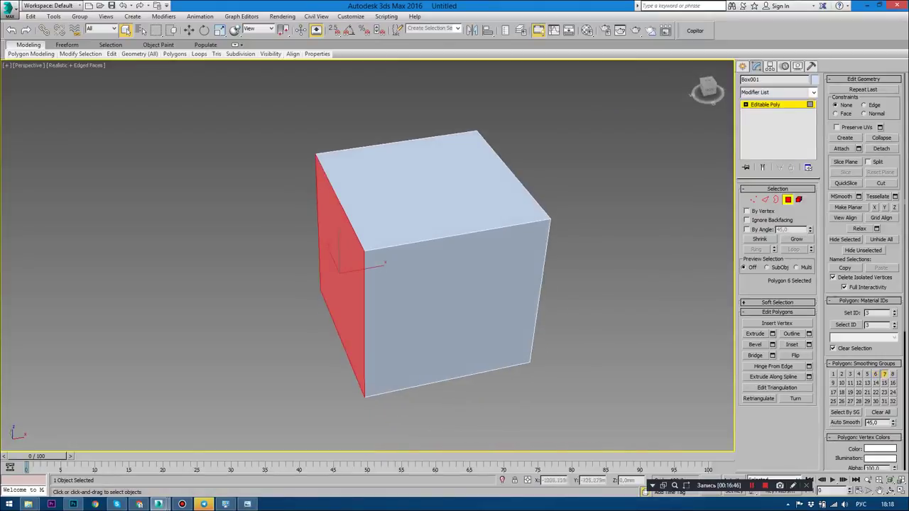
Extrude the left face 6000 mm, then switch to the 3d_exterior_04.max scene.
{"action": "right_click", "coordinate": [485, 271]}
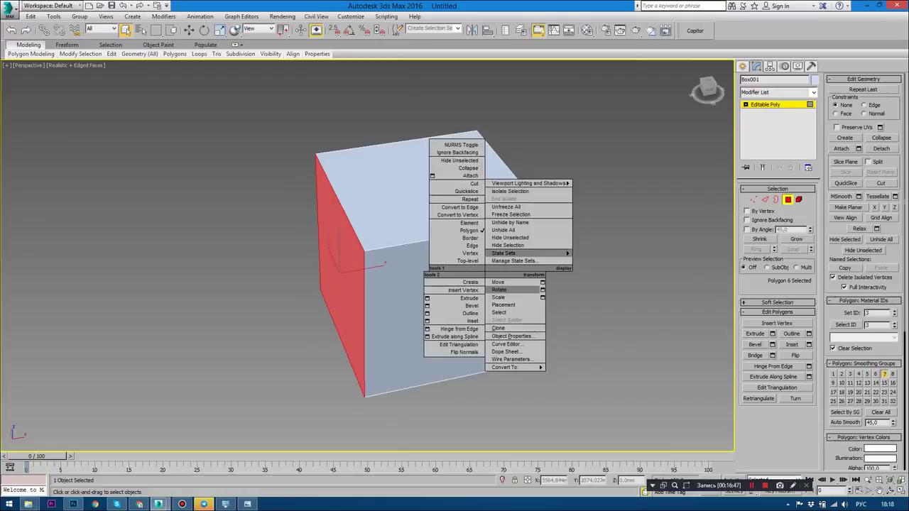
{"action": "right_click", "coordinate": [427, 291]}
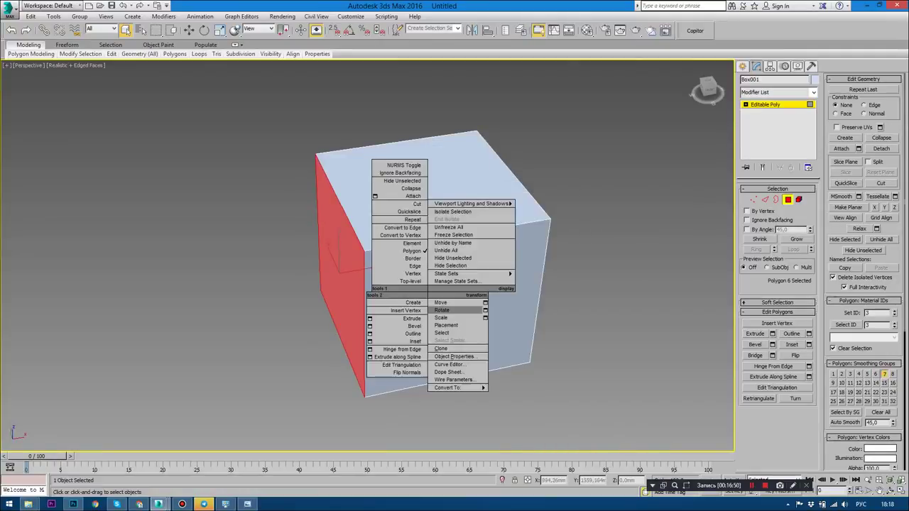
{"action": "left_click", "coordinate": [369, 318]}
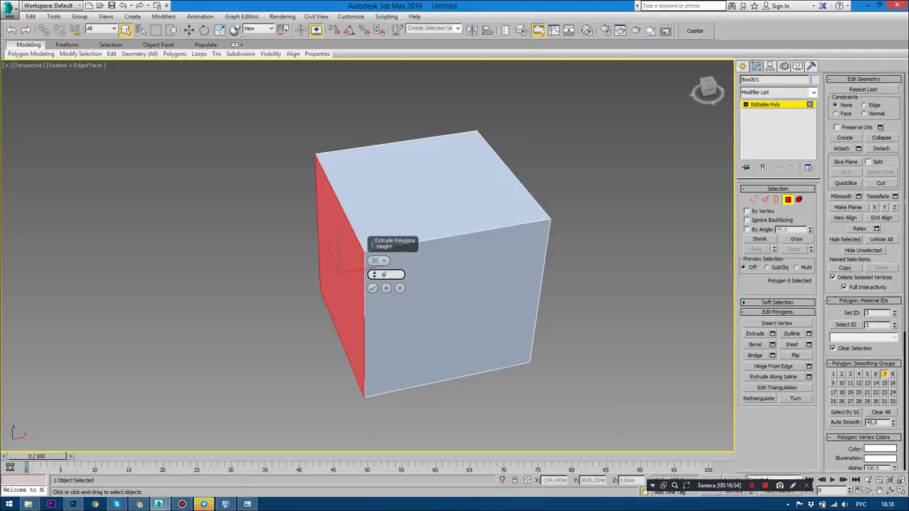
{"action": "type", "text": "6000"}
{"action": "key", "text": "Return"}
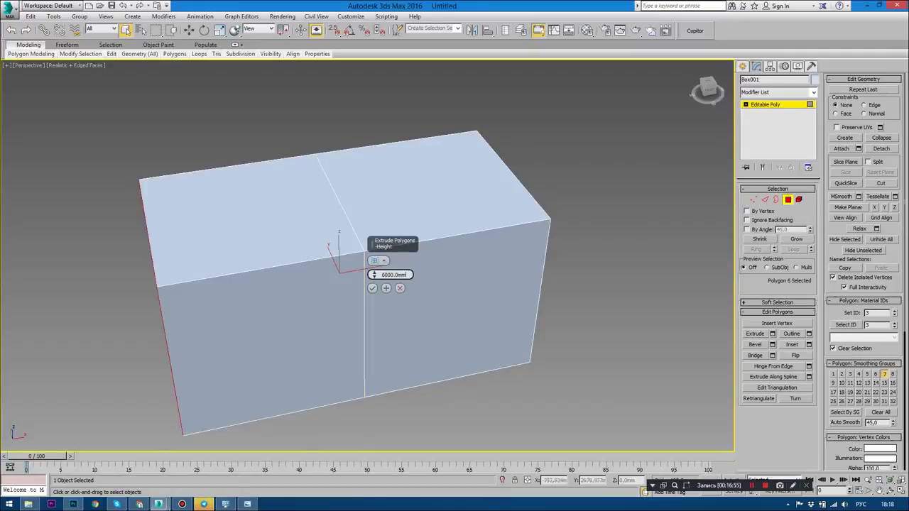
{"action": "key", "text": "Return"}
{"action": "scroll", "coordinate": [340, 284], "scroll_direction": "up", "scroll_amount": 2}
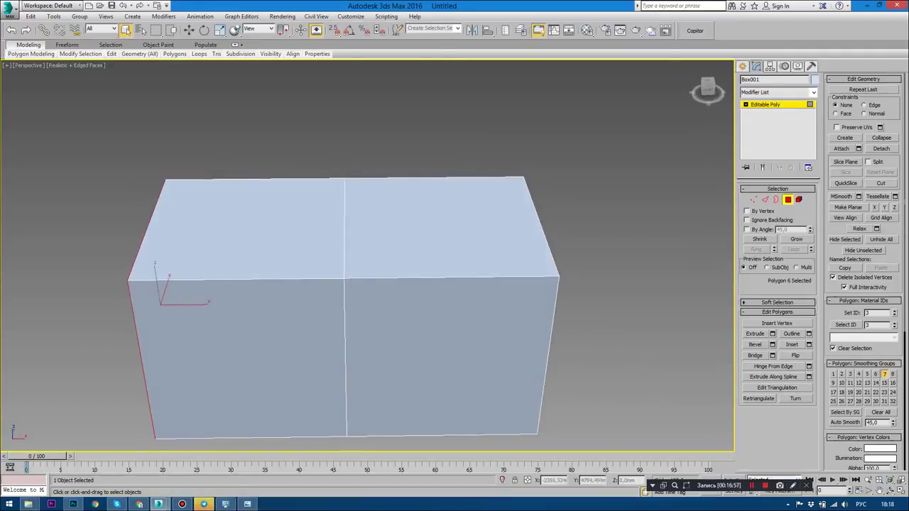
{"action": "key", "text": "alt+Tab"}
{"action": "left_click", "coordinate": [386, 214]}
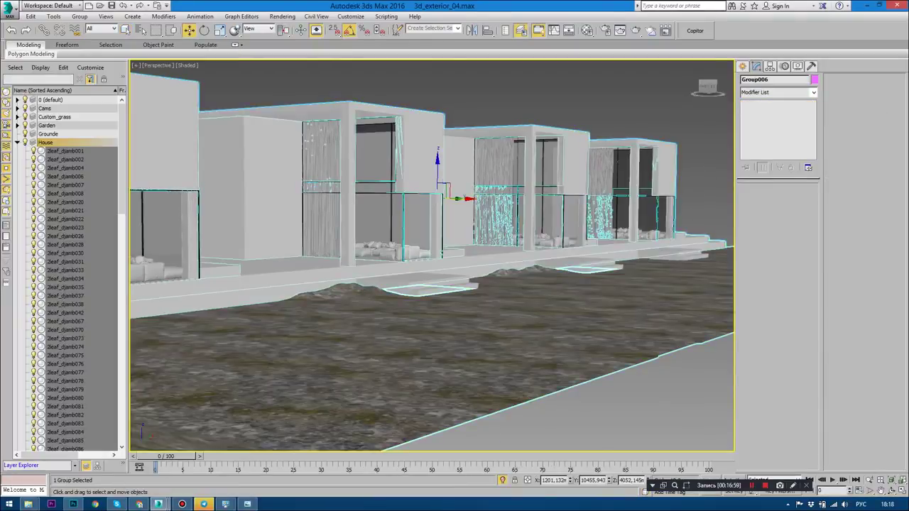
Orbit the house scene, mark one house unit with the screen pen, then clear the ink.
{"action": "middle_click_drag", "start_coordinate": [426, 255], "coordinate": [355, 326], "text": "alt"}
{"action": "middle_click_drag", "start_coordinate": [426, 256], "coordinate": [454, 227], "text": "alt"}
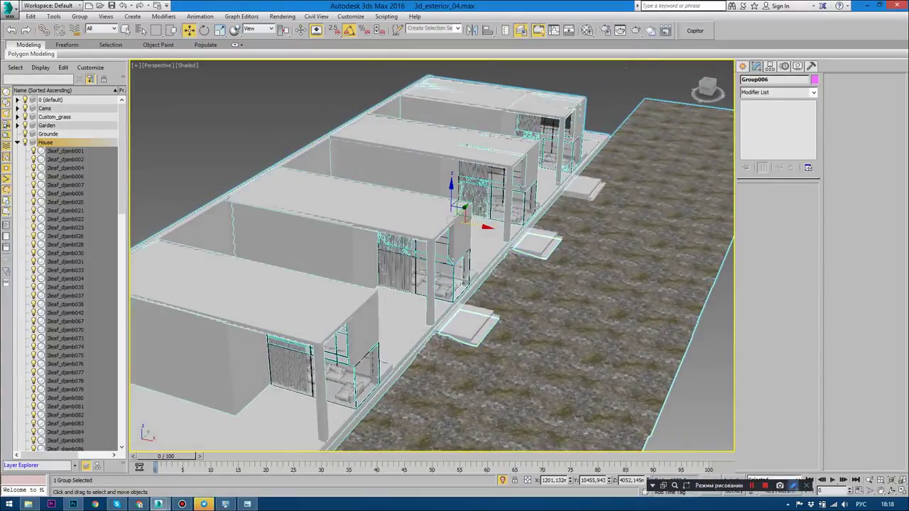
{"action": "left_click", "coordinate": [792, 486]}
{"action": "mouse_move", "coordinate": [424, 193]}
{"action": "left_mouse_down"}
{"action": "mouse_move", "coordinate": [367, 208]}
{"action": "mouse_move", "coordinate": [358, 293]}
{"action": "mouse_move", "coordinate": [434, 326]}
{"action": "mouse_move", "coordinate": [477, 283]}
{"action": "mouse_move", "coordinate": [467, 204]}
{"action": "mouse_move", "coordinate": [426, 196]}
{"action": "left_mouse_up"}
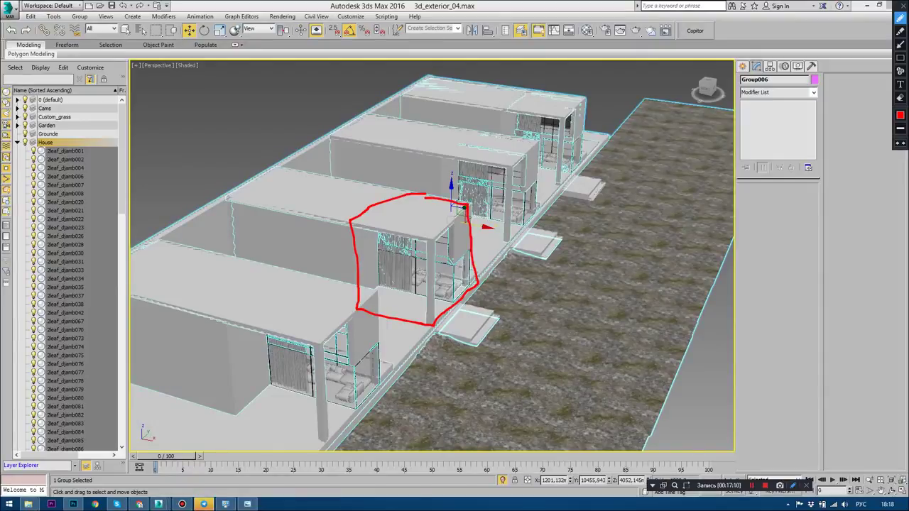
{"action": "mouse_move", "coordinate": [350, 222]}
{"action": "left_mouse_down"}
{"action": "mouse_move", "coordinate": [269, 205]}
{"action": "mouse_move", "coordinate": [284, 269]}
{"action": "left_mouse_up"}
{"action": "mouse_move", "coordinate": [272, 207]}
{"action": "left_mouse_down"}
{"action": "mouse_move", "coordinate": [247, 192]}
{"action": "mouse_move", "coordinate": [218, 250]}
{"action": "left_mouse_up"}
{"action": "key", "text": "Escape"}
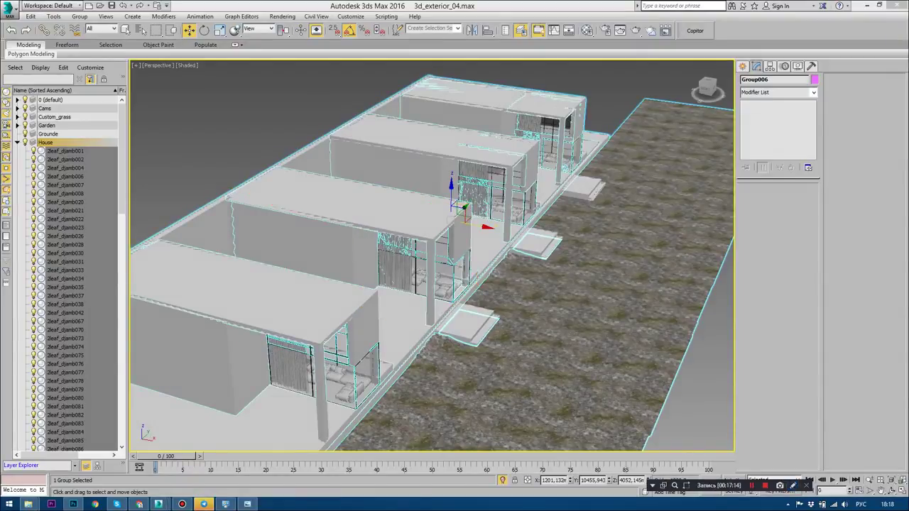
{"action": "key", "text": "alt+Tab"}
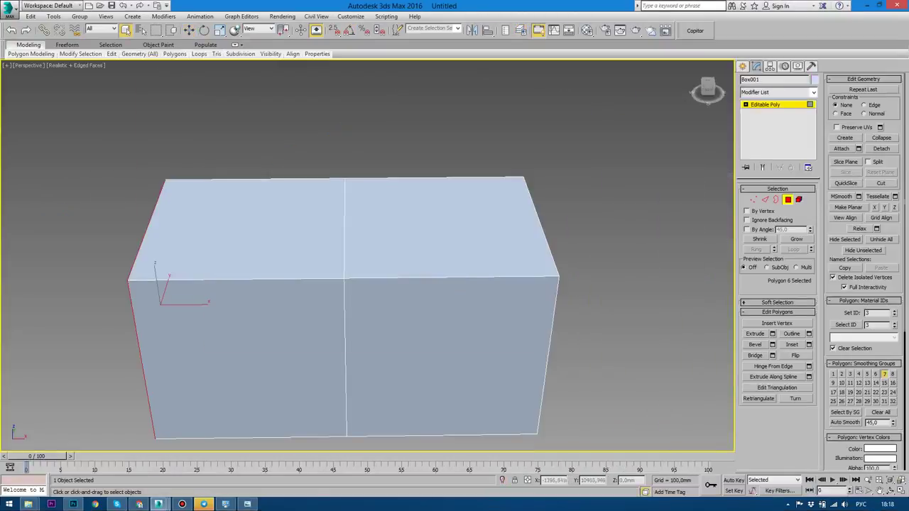
Extrude the selected end face a further 3000 mm, then go to the webinar page.
{"action": "scroll", "coordinate": [364, 226], "scroll_direction": "down", "scroll_amount": 3}
{"action": "middle_click_drag", "start_coordinate": [398, 216], "coordinate": [487, 216], "text": "alt"}
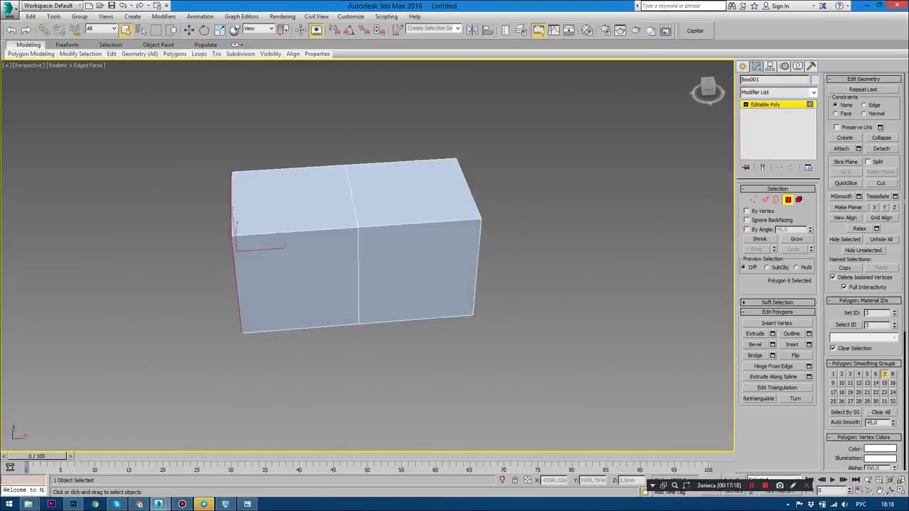
{"action": "right_click", "coordinate": [486, 216]}
{"action": "left_click", "coordinate": [428, 242]}
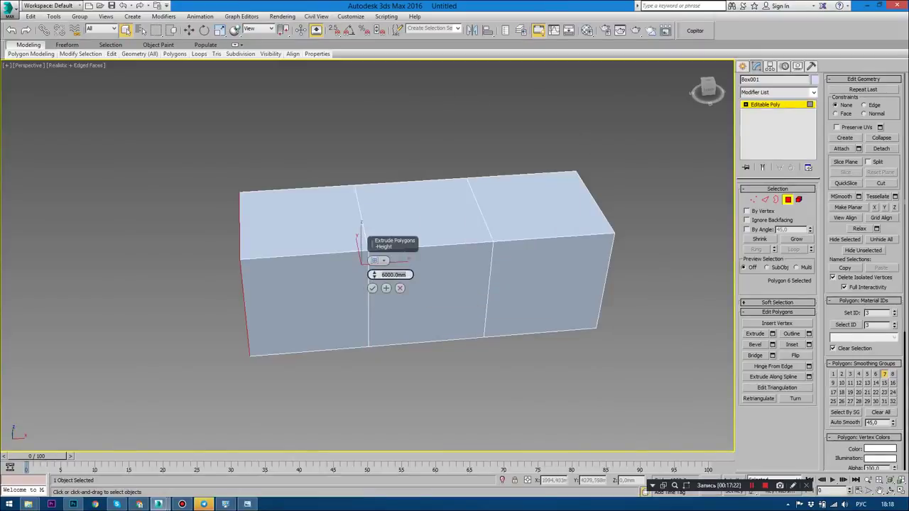
{"action": "type", "text": "3000"}
{"action": "key", "text": "Return"}
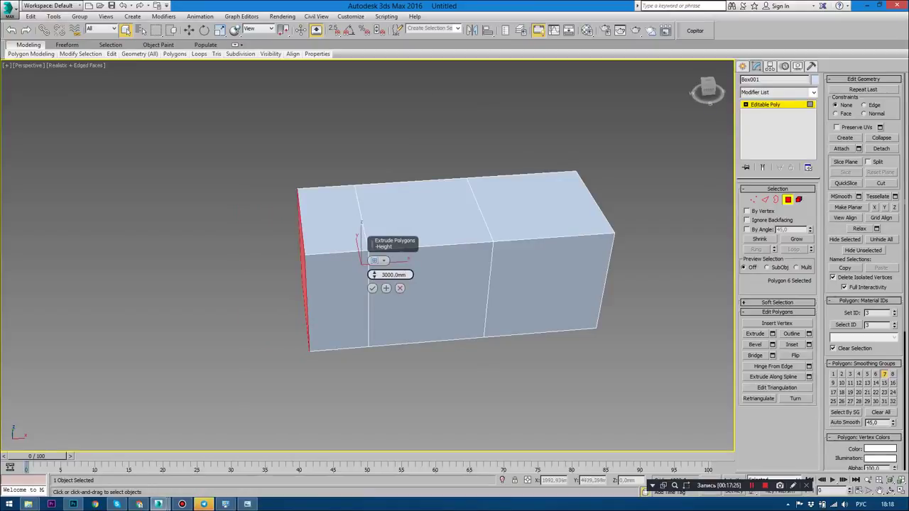
{"action": "left_click", "coordinate": [371, 288]}
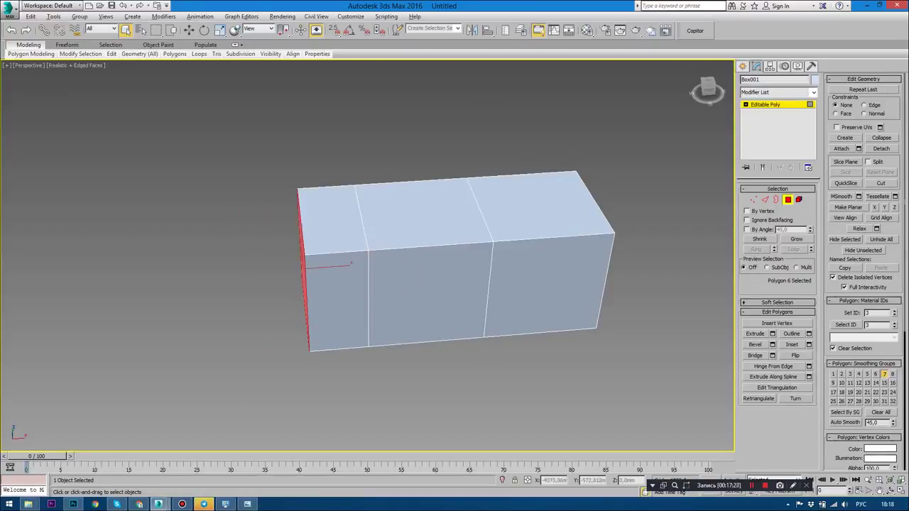
{"action": "middle_click_drag", "start_coordinate": [372, 288], "coordinate": [334, 284], "text": "alt"}
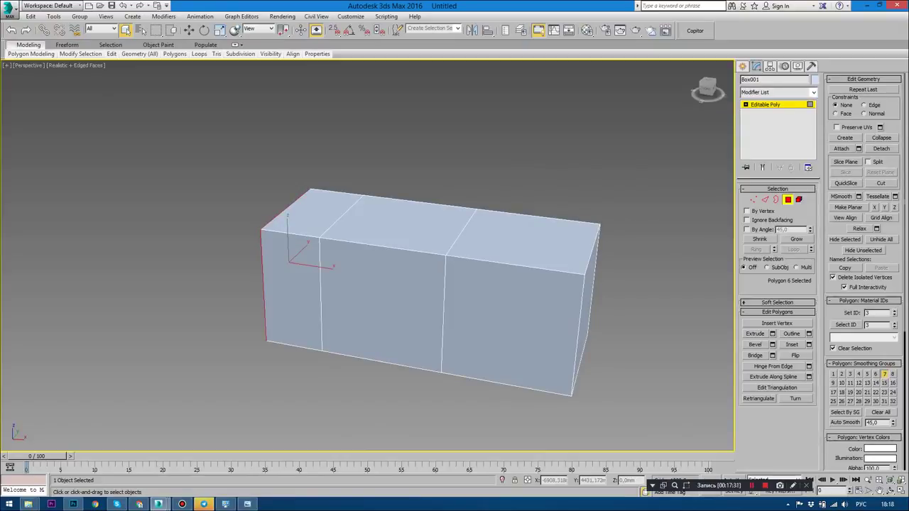
{"action": "middle_click_drag", "start_coordinate": [371, 284], "coordinate": [334, 280], "text": "alt"}
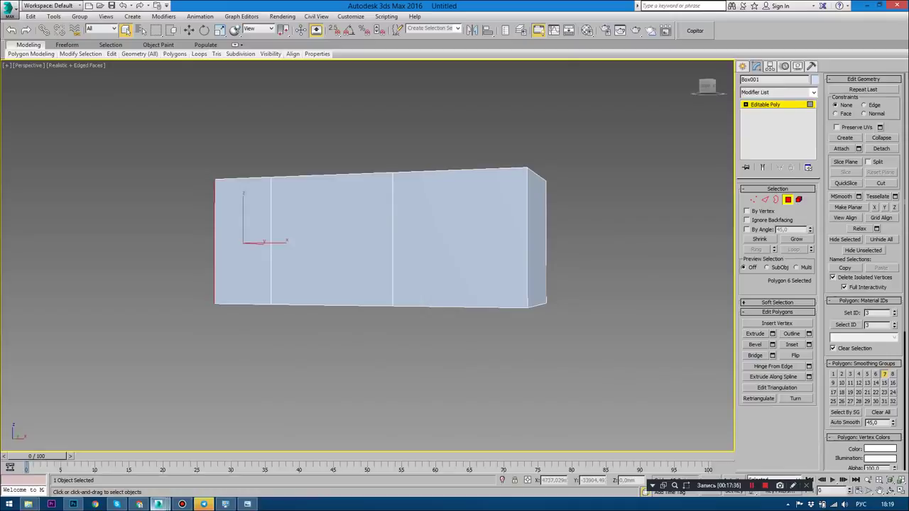
{"action": "left_click", "coordinate": [139, 504]}
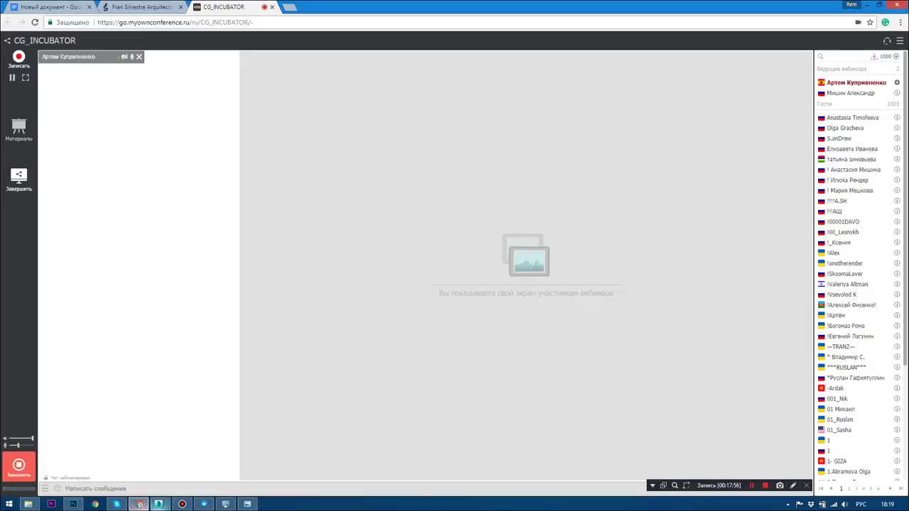
Bring up the open 3ds Max windows from the taskbar.
{"action": "left_click", "coordinate": [159, 504]}
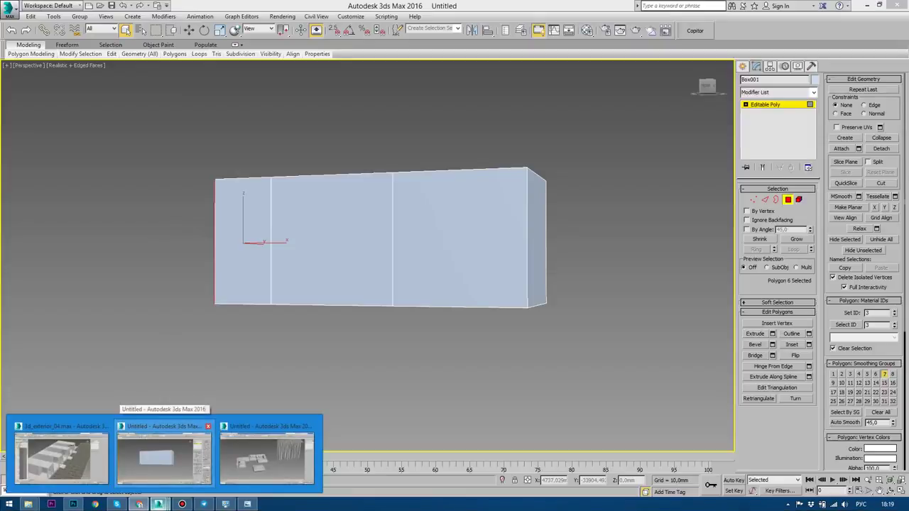
Glance at the untitled block, then switch to the 3d_exterior_04.max window.
{"action": "left_click", "coordinate": [164, 457]}
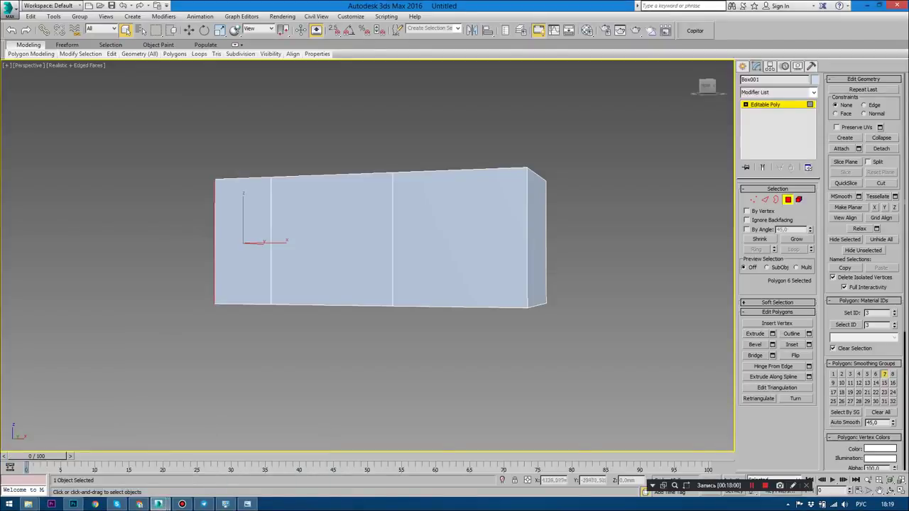
{"action": "middle_click_drag", "start_coordinate": [369, 241], "coordinate": [397, 213], "text": "alt"}
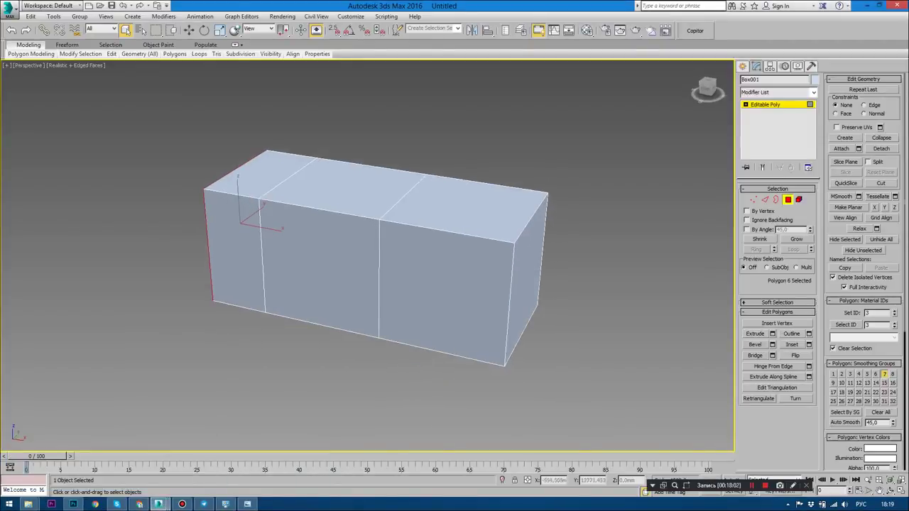
{"action": "key", "text": "alt+Tab"}
{"action": "key", "text": "Up"}
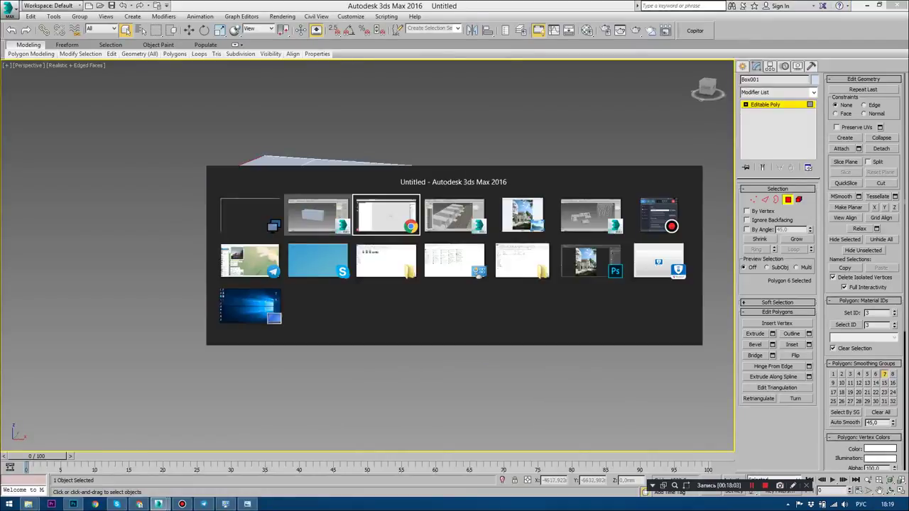
{"action": "key", "text": "Right"}
{"action": "key", "text": "Right"}
Zoom and orbit the house scene with Edged Faces turned on.
{"action": "scroll", "coordinate": [695, 262], "scroll_direction": "up", "scroll_amount": 2}
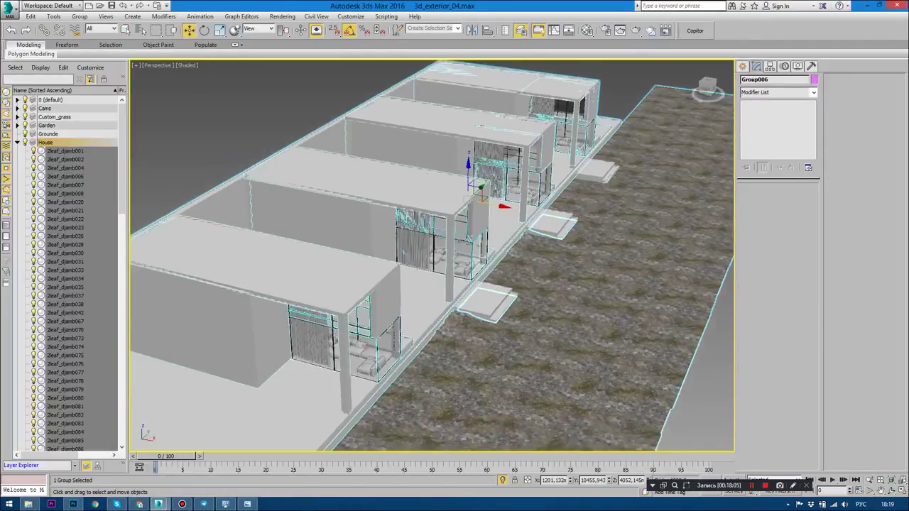
{"action": "scroll", "coordinate": [695, 262], "scroll_direction": "up", "scroll_amount": 2}
{"action": "scroll", "coordinate": [696, 263], "scroll_direction": "up", "scroll_amount": 1}
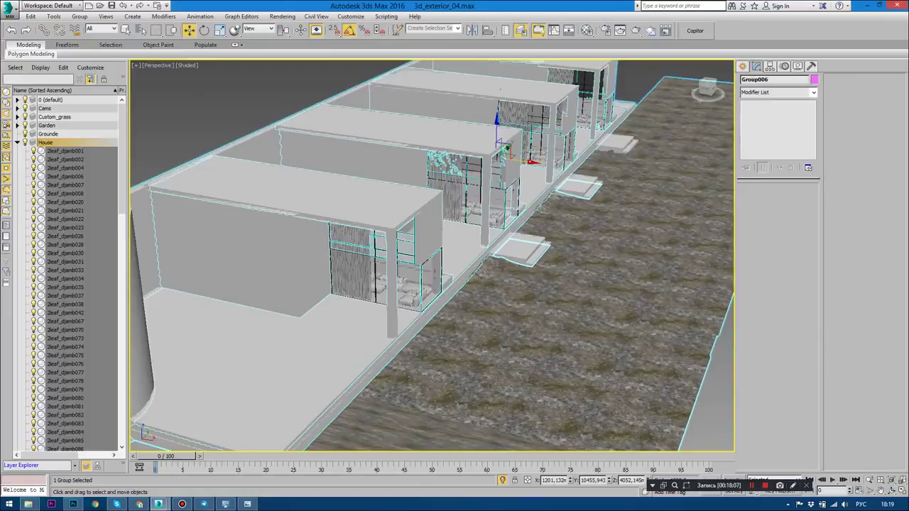
{"action": "mouse_move", "coordinate": [696, 263]}
{"action": "middle_mouse_down", "text": "alt"}
{"action": "mouse_move", "coordinate": [696, 213]}
{"action": "mouse_move", "coordinate": [696, 284]}
{"action": "middle_mouse_up", "text": "alt"}
{"action": "key", "text": "F4"}
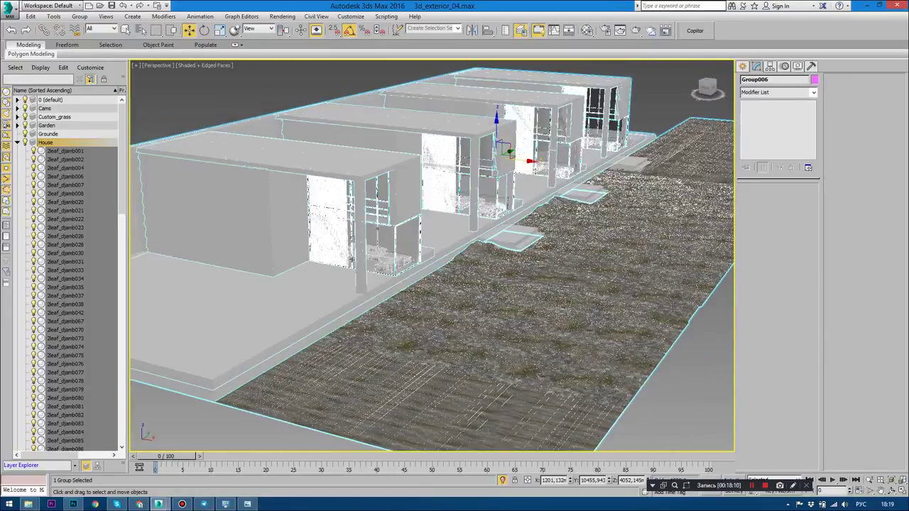
{"action": "scroll", "coordinate": [432, 255], "scroll_direction": "up", "scroll_amount": 2}
{"action": "scroll", "coordinate": [431, 256], "scroll_direction": "up", "scroll_amount": 1}
{"action": "scroll", "coordinate": [431, 256], "scroll_direction": "up", "scroll_amount": 2}
{"action": "scroll", "coordinate": [432, 256], "scroll_direction": "up", "scroll_amount": 1}
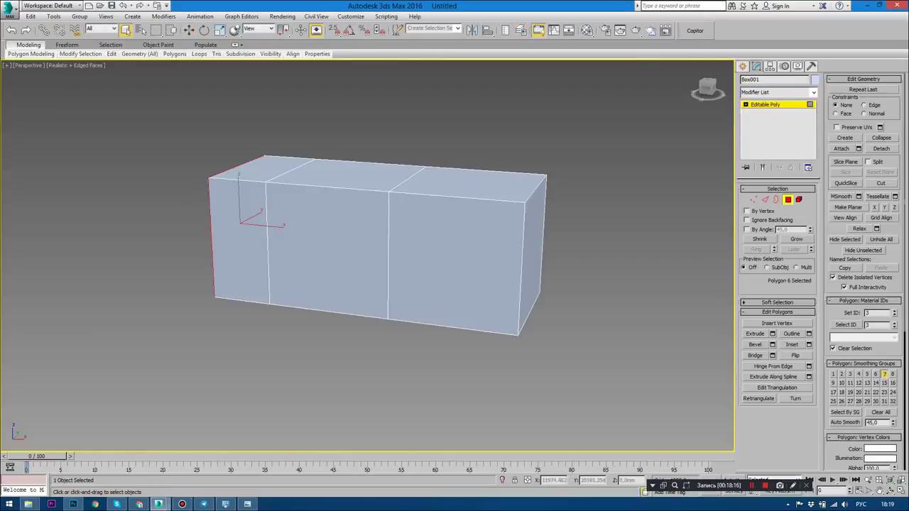
Inset the box's right front face by 250 mm.
{"action": "left_click", "coordinate": [454, 263]}
{"action": "mouse_move", "coordinate": [454, 262]}
{"action": "middle_mouse_down", "text": "alt"}
{"action": "mouse_move", "coordinate": [483, 264]}
{"action": "mouse_move", "coordinate": [426, 234]}
{"action": "mouse_move", "coordinate": [419, 220]}
{"action": "mouse_move", "coordinate": [477, 213]}
{"action": "middle_mouse_up", "text": "alt"}
{"action": "right_click", "coordinate": [477, 213]}
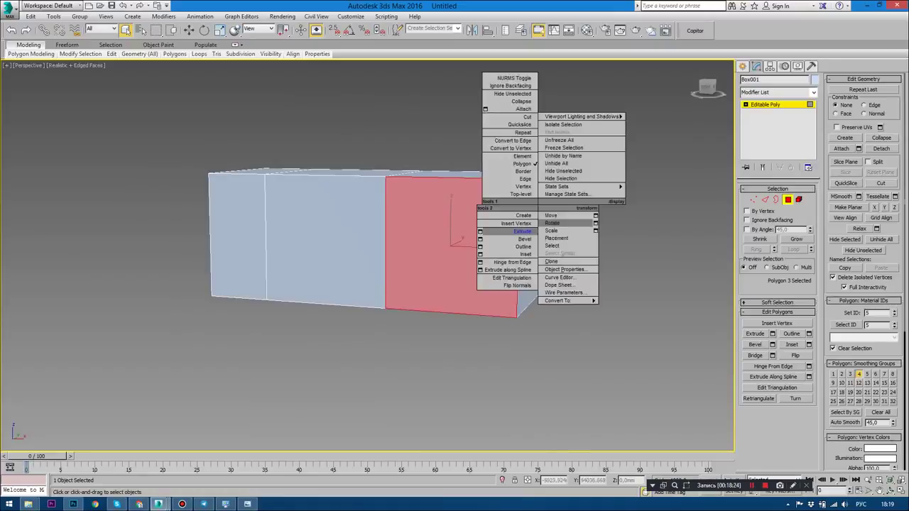
{"action": "left_click", "coordinate": [496, 226]}
{"action": "scroll", "coordinate": [469, 206], "scroll_direction": "up", "scroll_amount": 3}
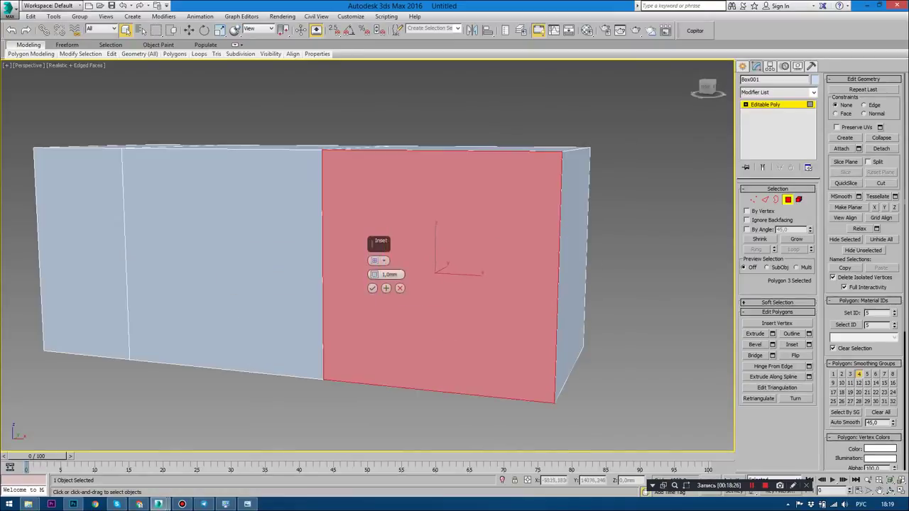
{"action": "left_click_drag", "start_coordinate": [374, 274], "coordinate": [374, 213]}
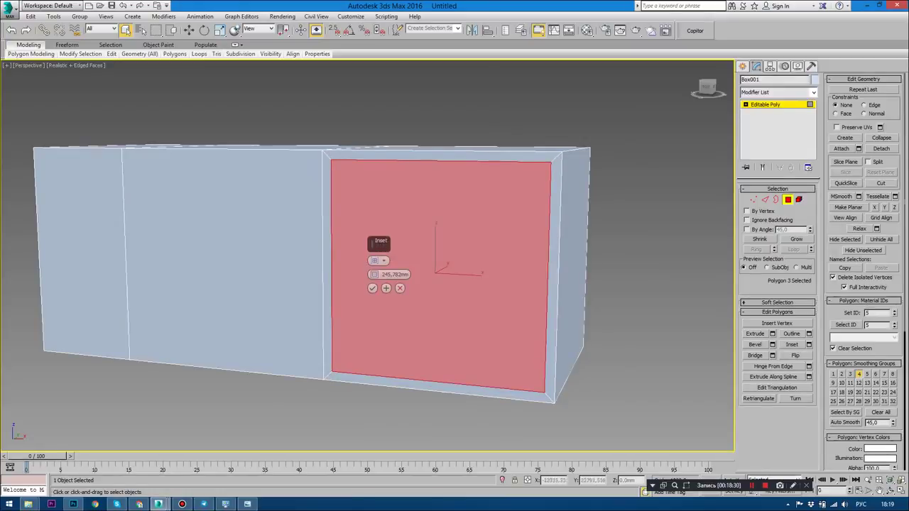
{"action": "type", "text": "250"}
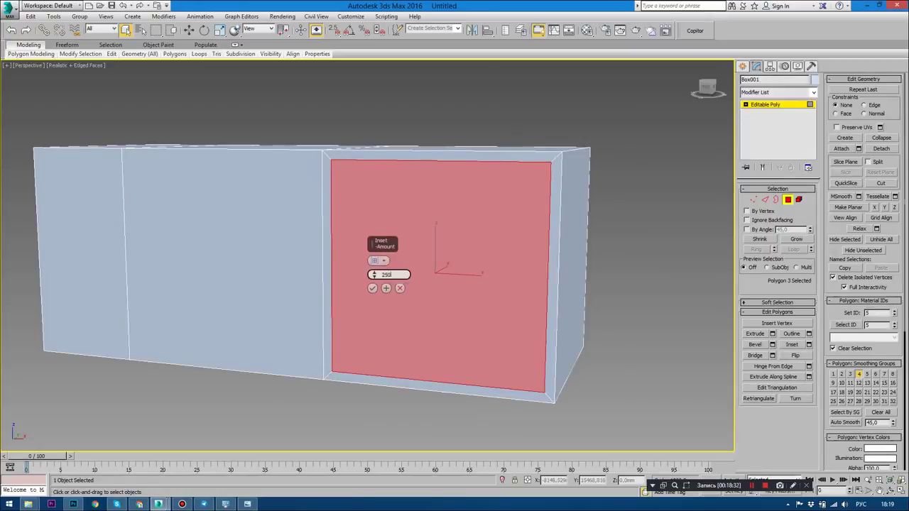
{"action": "key", "text": "Return"}
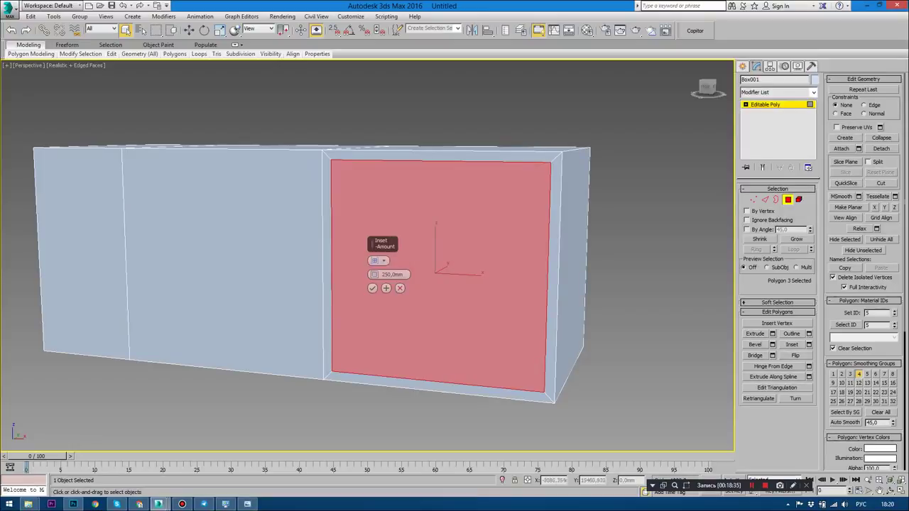
{"action": "left_click", "coordinate": [372, 288]}
{"action": "middle_click_drag", "start_coordinate": [372, 287], "coordinate": [327, 320], "text": "alt"}
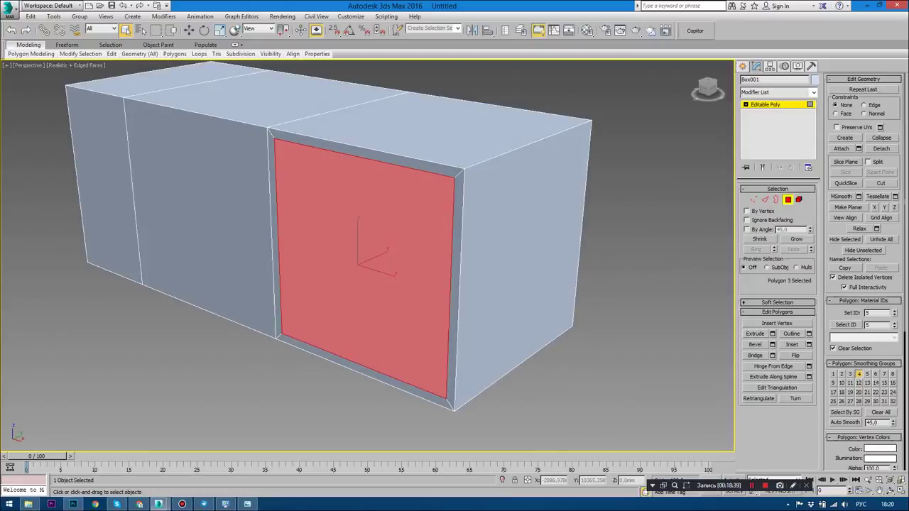
Extrude the inset face -5750 mm inward to form a deep recess.
{"action": "right_click", "coordinate": [480, 217]}
{"action": "left_click", "coordinate": [531, 246]}
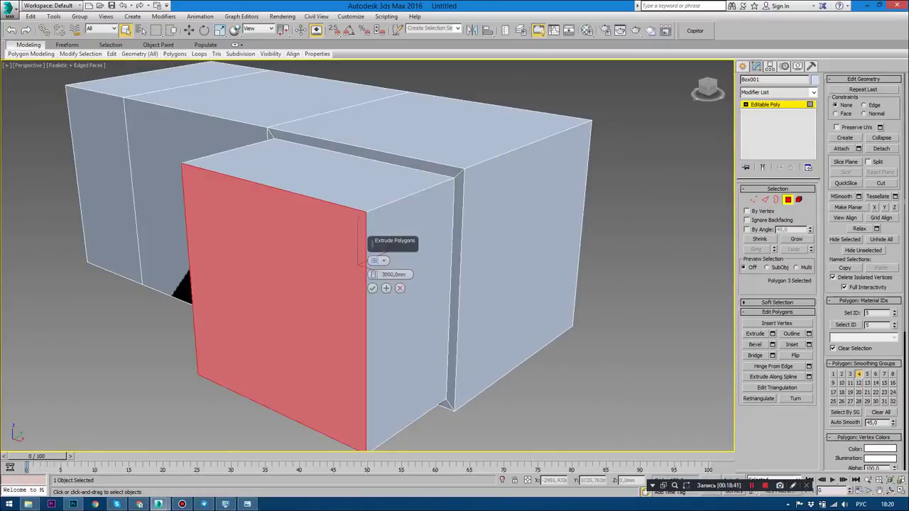
{"action": "right_click", "coordinate": [374, 274]}
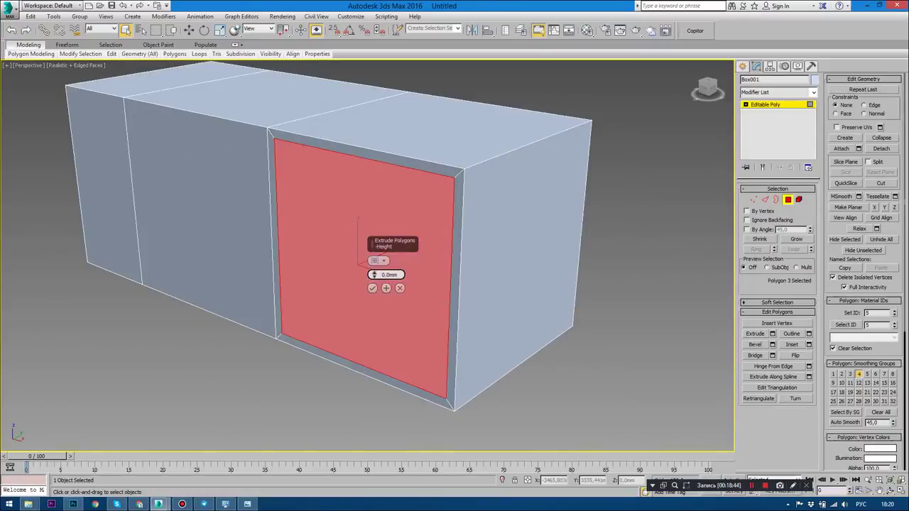
{"action": "type", "text": "-"}
{"action": "type", "text": "5700"}
{"action": "key", "text": "BackSpace"}
{"action": "key", "text": "BackSpace"}
{"action": "type", "text": "50"}
{"action": "key", "text": "Return"}
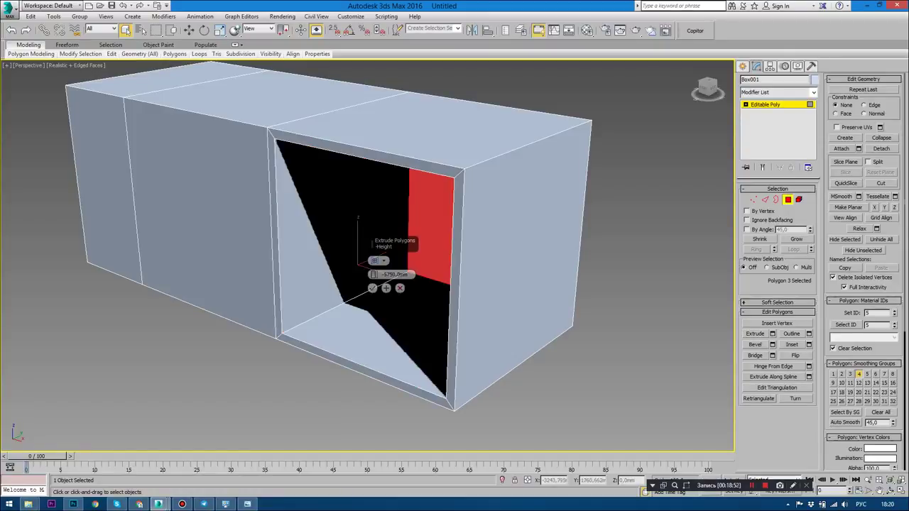
{"action": "mouse_move", "coordinate": [357, 216]}
{"action": "middle_mouse_down", "text": "alt"}
{"action": "mouse_move", "coordinate": [483, 172]}
{"action": "mouse_move", "coordinate": [489, 184]}
{"action": "mouse_move", "coordinate": [486, 162]}
{"action": "middle_mouse_up", "text": "alt"}
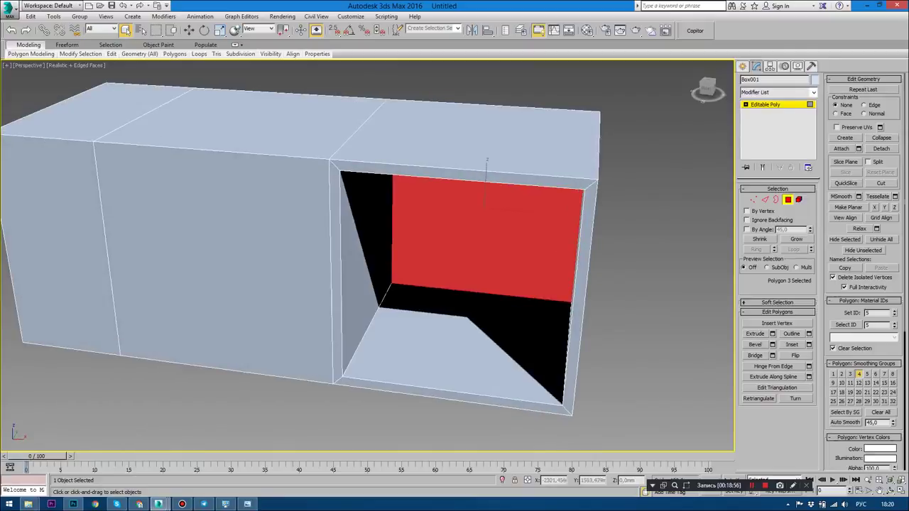
{"action": "key", "text": "alt"}
{"action": "left_click", "coordinate": [76, 65]}
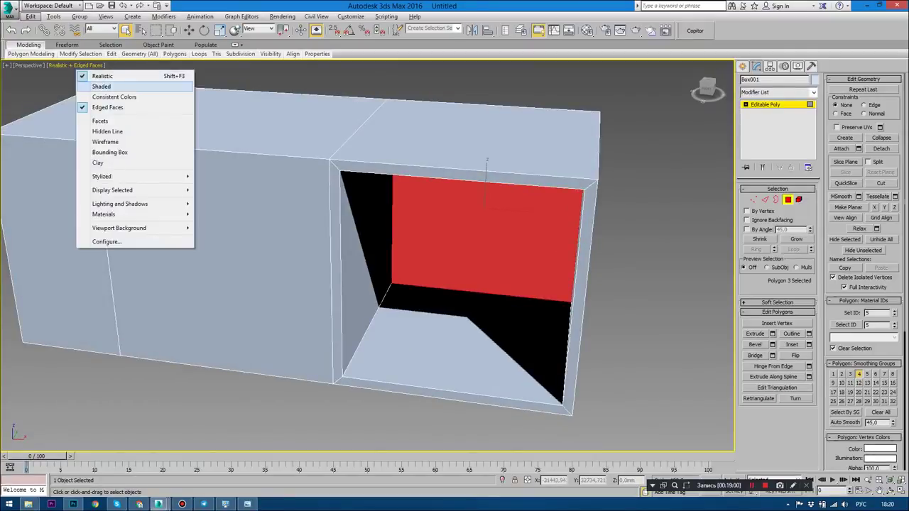
Switch the view to Shaded, inspect the recess, and leave polygon editing.
{"action": "left_click", "coordinate": [101, 86]}
{"action": "middle_click_drag", "start_coordinate": [369, 255], "coordinate": [319, 255], "text": "alt"}
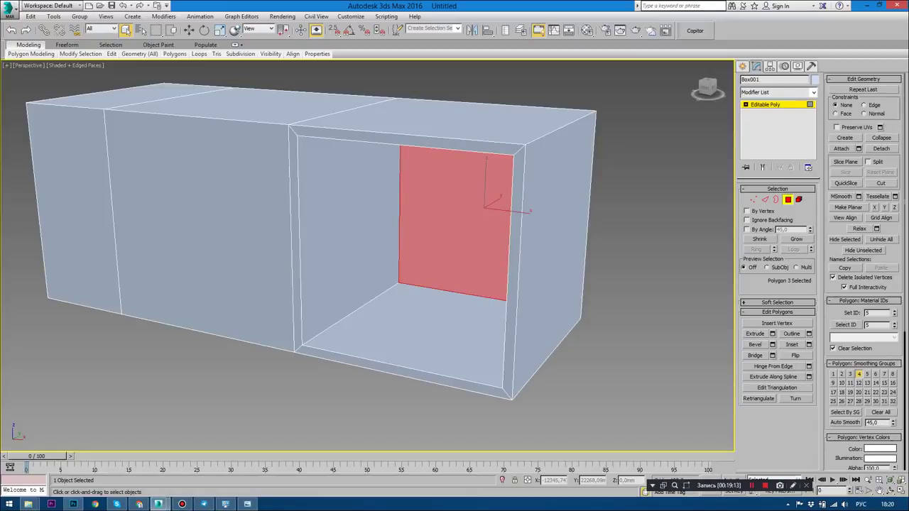
{"action": "middle_click_drag", "start_coordinate": [355, 269], "coordinate": [362, 234], "text": "alt"}
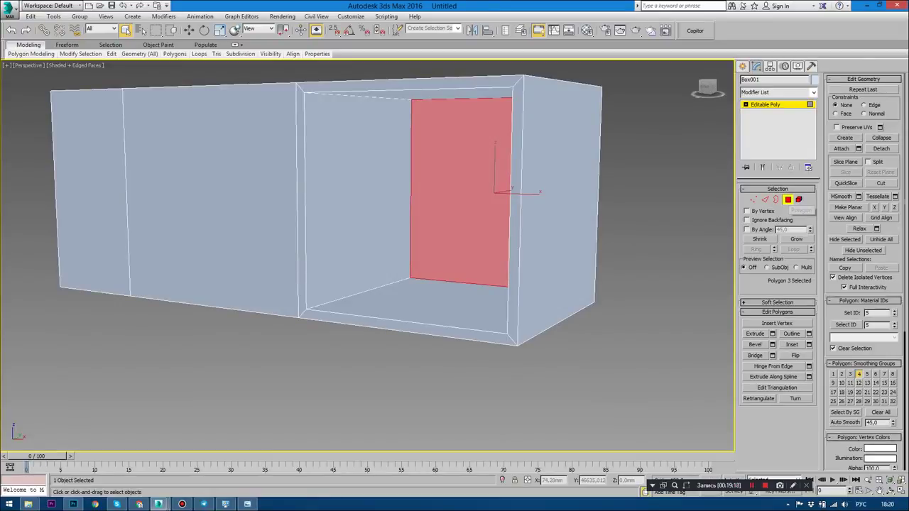
{"action": "key", "text": "ctrl+b"}
{"action": "middle_click_drag", "start_coordinate": [355, 269], "coordinate": [397, 269], "text": "alt"}
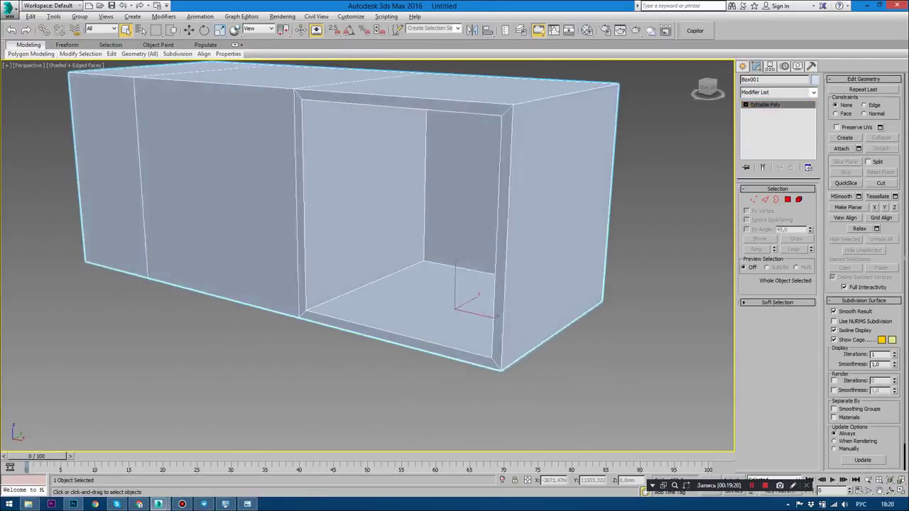
{"action": "key", "text": "alt+Tab"}
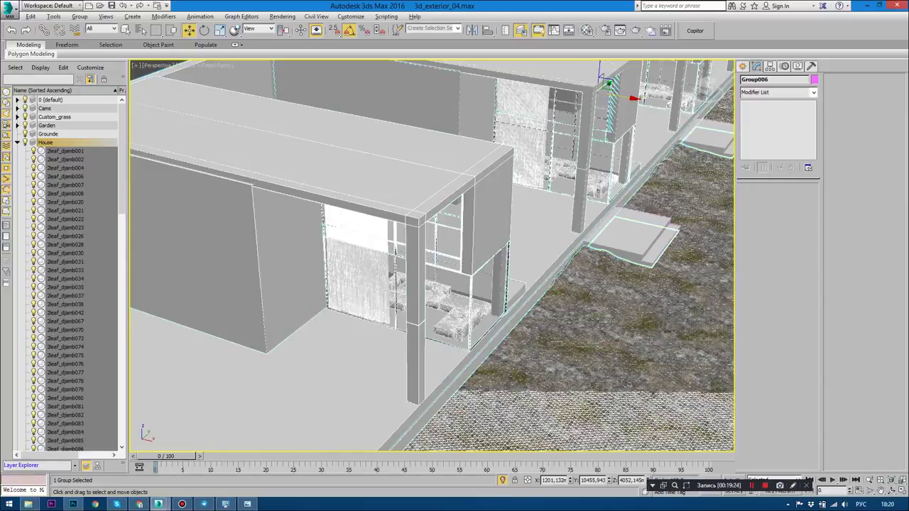
{"action": "middle_click_drag", "start_coordinate": [425, 255], "coordinate": [369, 255], "text": "alt"}
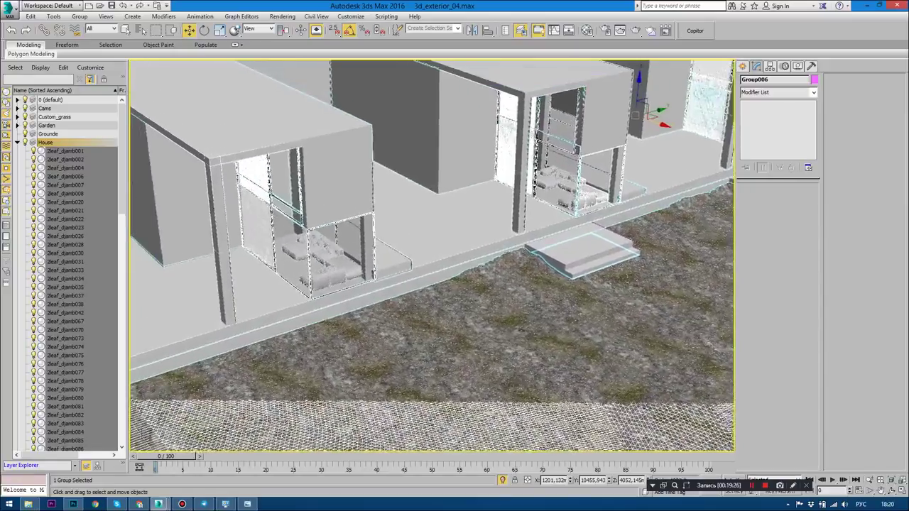
{"action": "middle_click_drag", "start_coordinate": [426, 256], "coordinate": [448, 278]}
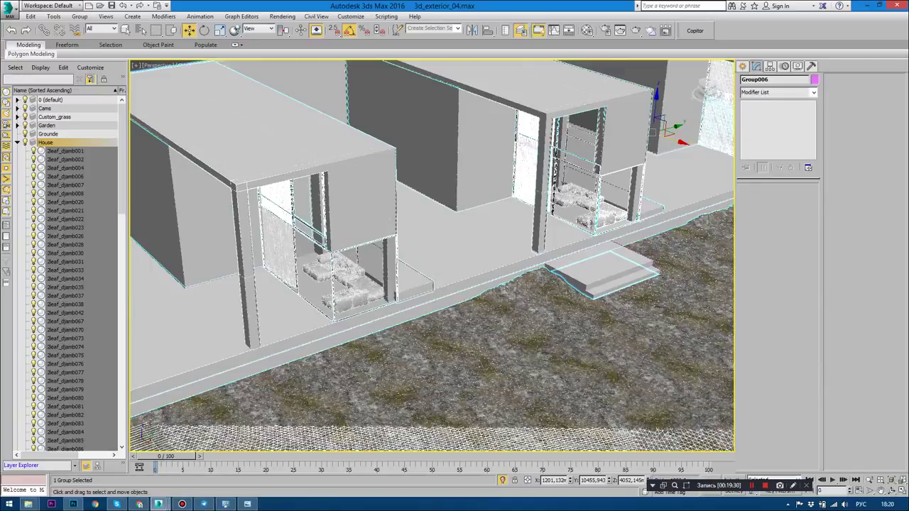
{"action": "middle_click_drag", "start_coordinate": [426, 255], "coordinate": [426, 199], "text": "alt"}
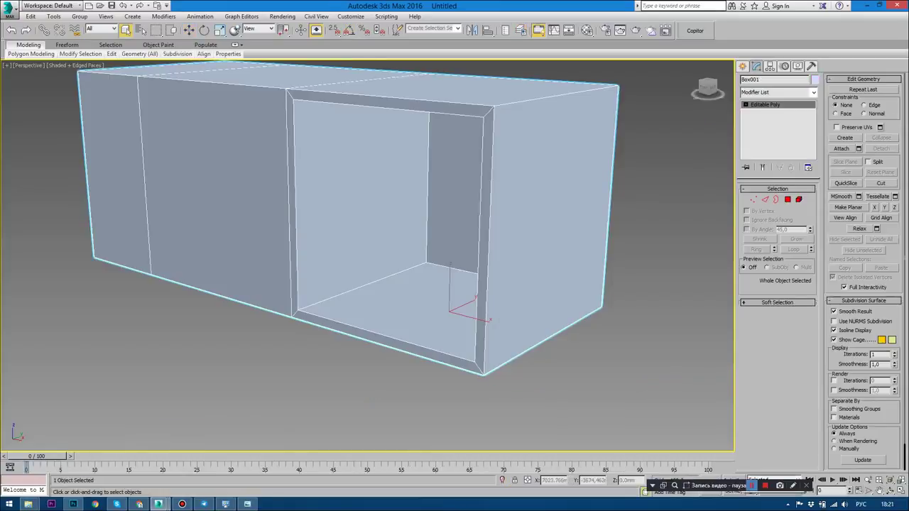
Select the box's right end face, inner right face and end rim strip as polygons.
{"action": "middle_click_drag", "start_coordinate": [426, 248], "coordinate": [348, 249], "text": "alt"}
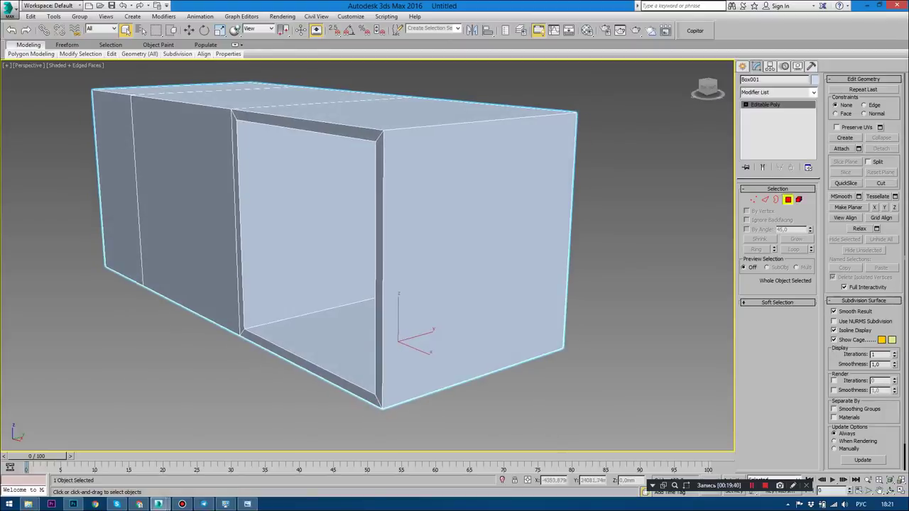
{"action": "left_click", "coordinate": [786, 199]}
{"action": "left_click", "coordinate": [487, 213]}
{"action": "scroll", "coordinate": [489, 248], "scroll_direction": "up", "scroll_amount": 3}
{"action": "mouse_move", "coordinate": [486, 213]}
{"action": "middle_mouse_down", "text": "alt"}
{"action": "mouse_move", "coordinate": [483, 206]}
{"action": "mouse_move", "coordinate": [487, 213]}
{"action": "middle_mouse_up", "text": "alt"}
{"action": "left_click", "coordinate": [482, 206], "text": "ctrl"}
{"action": "mouse_move", "coordinate": [486, 246]}
{"action": "middle_mouse_down", "text": "alt"}
{"action": "mouse_move", "coordinate": [496, 260]}
{"action": "mouse_move", "coordinate": [488, 250]}
{"action": "middle_mouse_up", "text": "alt"}
{"action": "left_click", "coordinate": [424, 270], "text": "ctrl"}
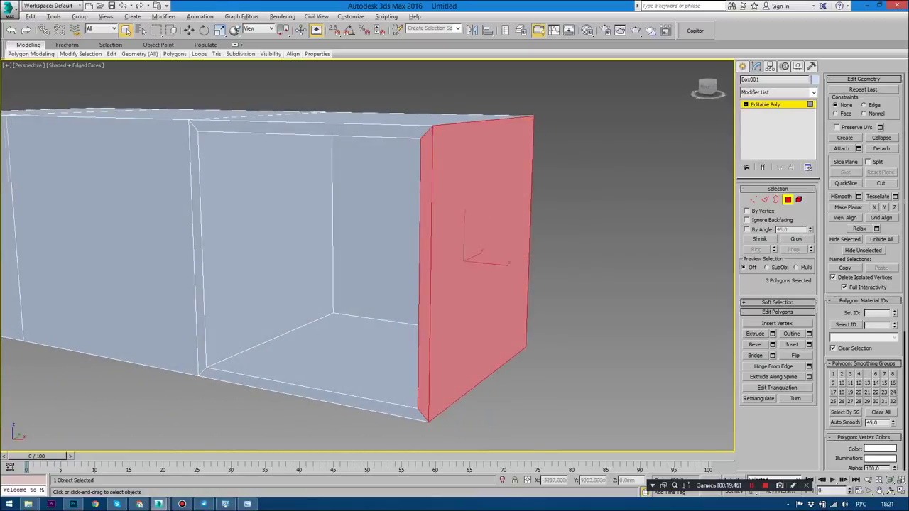
{"action": "mouse_move", "coordinate": [425, 269]}
{"action": "middle_mouse_down", "text": "alt"}
{"action": "mouse_move", "coordinate": [365, 268]}
{"action": "mouse_move", "coordinate": [483, 265]}
{"action": "mouse_move", "coordinate": [483, 291]}
{"action": "mouse_move", "coordinate": [493, 291]}
{"action": "middle_mouse_up", "text": "alt"}
Place a slice plane across the three selected faces.
{"action": "left_click", "coordinate": [844, 162]}
{"action": "scroll", "coordinate": [483, 266], "scroll_direction": "down", "scroll_amount": 1}
{"action": "scroll", "coordinate": [483, 265], "scroll_direction": "up", "scroll_amount": 3}
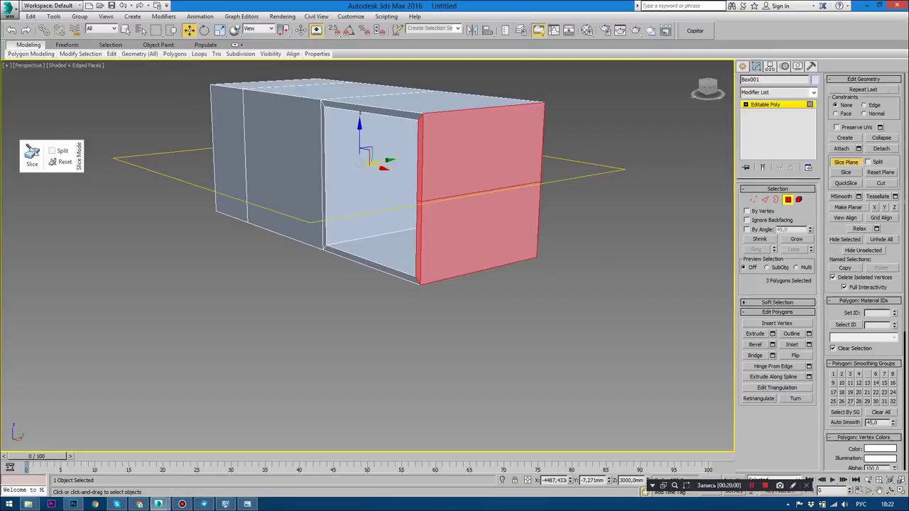
Slice the end faces horizontally, then rotate the slice plane -90° to vertical with Angle Snap.
{"action": "left_click", "coordinate": [845, 171]}
{"action": "mouse_move", "coordinate": [369, 319]}
{"action": "middle_mouse_down", "text": "alt"}
{"action": "mouse_move", "coordinate": [426, 312]}
{"action": "mouse_move", "coordinate": [369, 316]}
{"action": "middle_mouse_up", "text": "alt"}
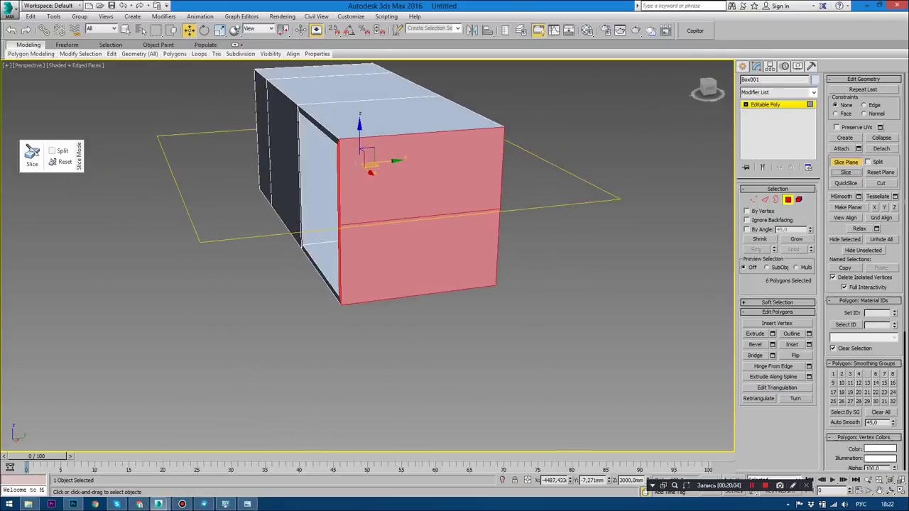
{"action": "key", "text": "e"}
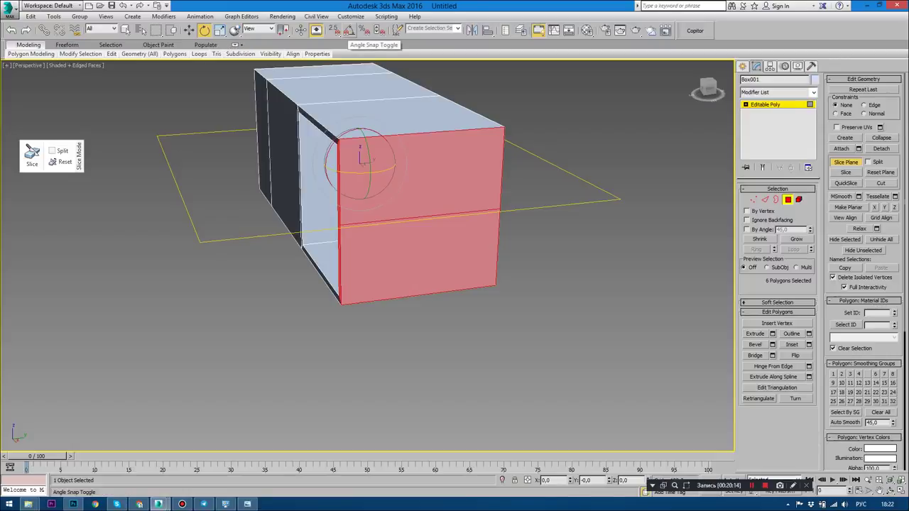
{"action": "left_click", "coordinate": [348, 30]}
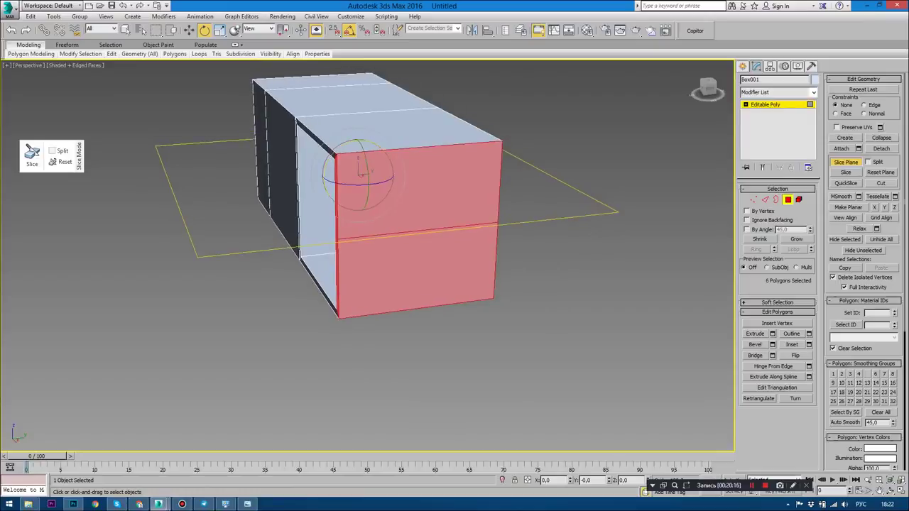
{"action": "left_click_drag", "start_coordinate": [361, 172], "coordinate": [362, 213]}
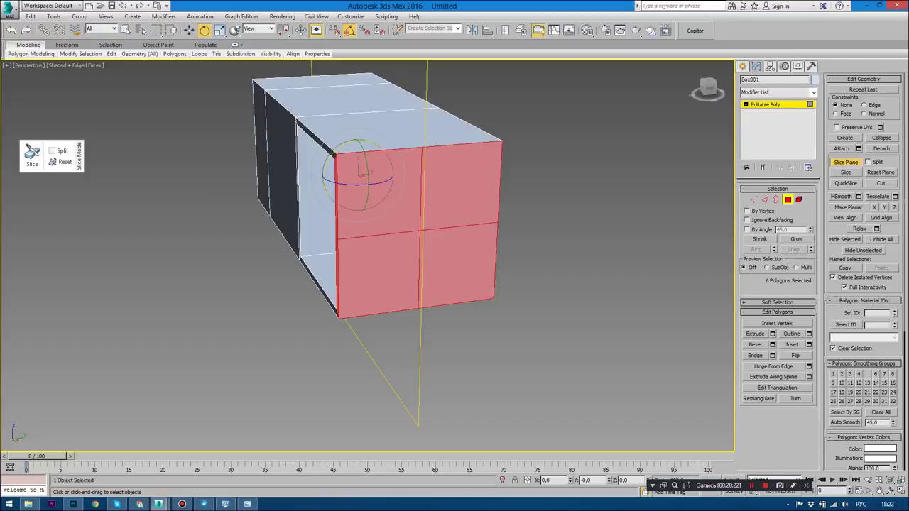
Move the vertical slice plane close to the end faces' right edge.
{"action": "middle_click_drag", "start_coordinate": [360, 172], "coordinate": [361, 173], "text": "alt"}
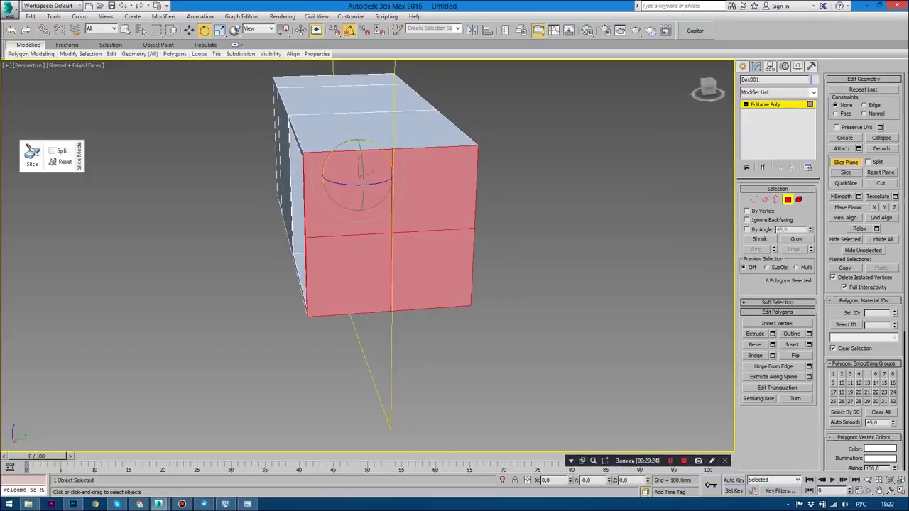
{"action": "key", "text": "w"}
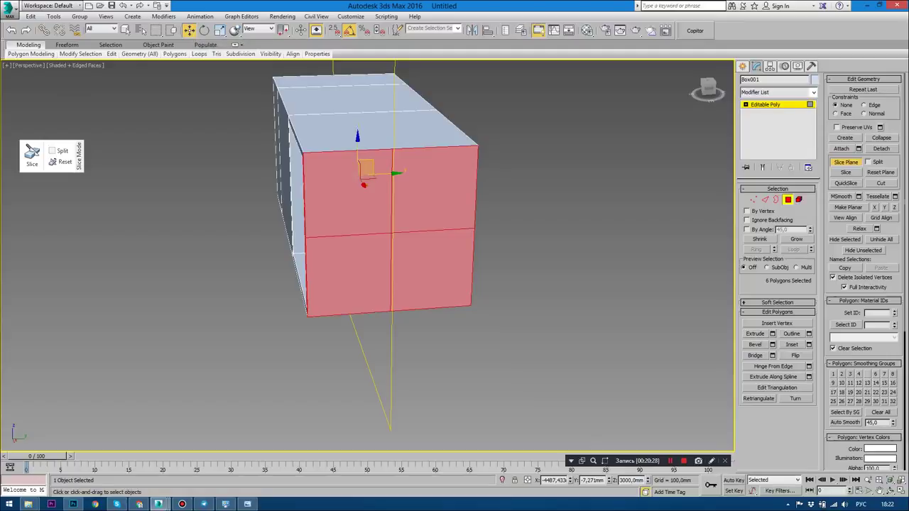
{"action": "left_click_drag", "start_coordinate": [367, 169], "coordinate": [443, 170]}
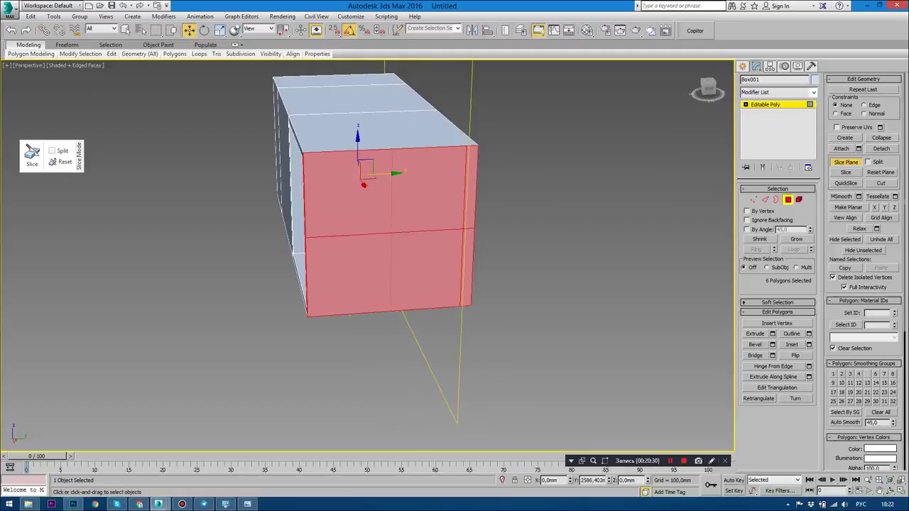
{"action": "middle_click_drag", "start_coordinate": [443, 170], "coordinate": [398, 171], "text": "alt"}
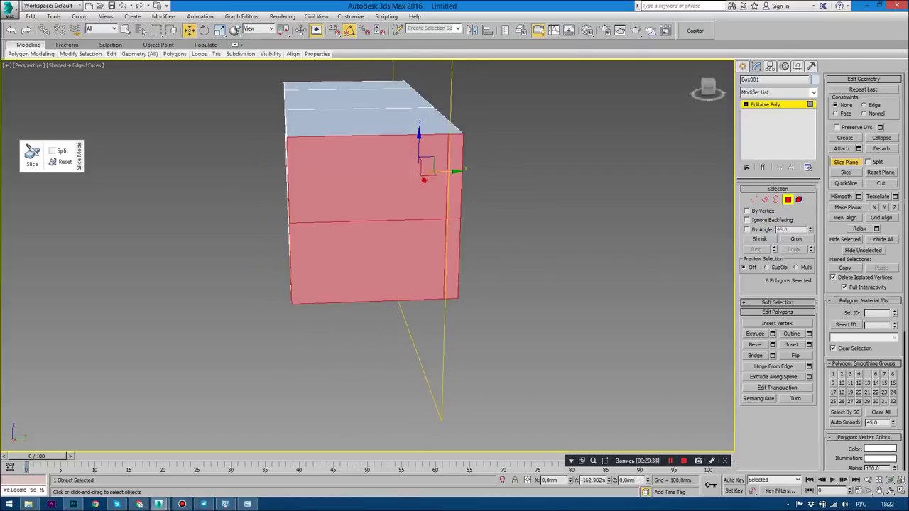
{"action": "left_click_drag", "start_coordinate": [424, 170], "coordinate": [420, 170]}
Check the 3d_exterior_04.max house for reference, then re-enable Slice Plane on Box001's end faces.
{"action": "left_click", "coordinate": [845, 162]}
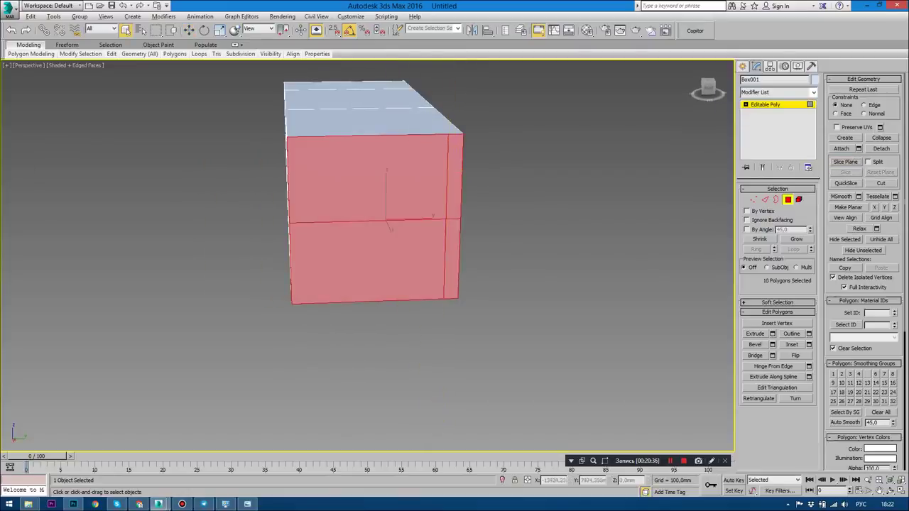
{"action": "key", "text": "alt+Tab"}
{"action": "key", "text": "alt+Tab"}
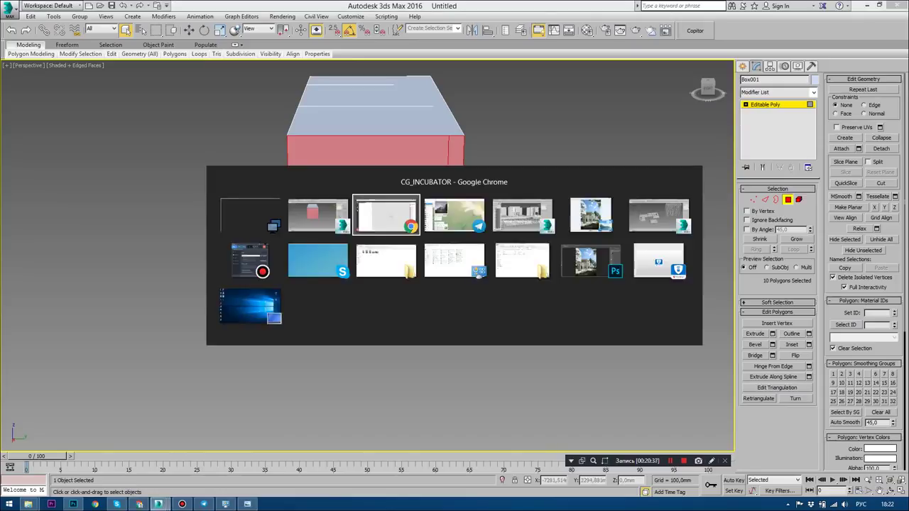
{"action": "key", "text": "alt+Tab"}
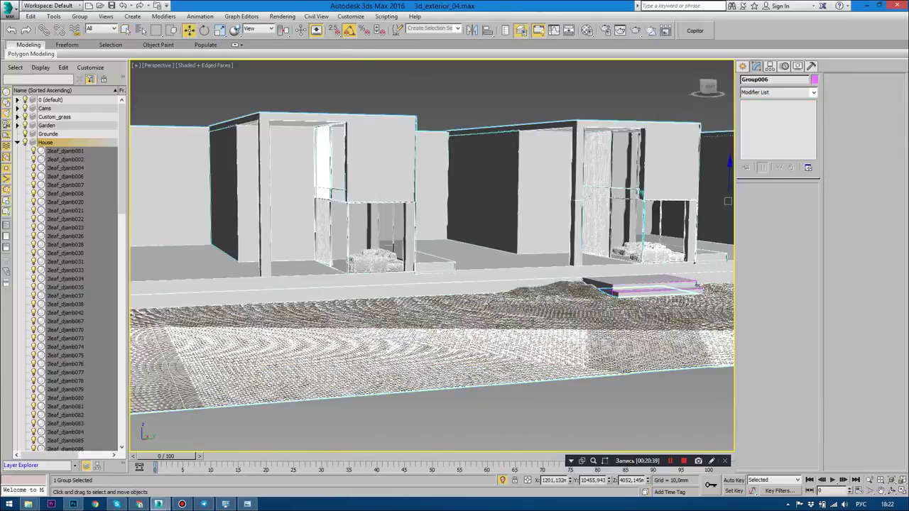
{"action": "key", "text": "alt+Tab"}
{"action": "middle_click_drag", "start_coordinate": [355, 249], "coordinate": [458, 235], "text": "alt"}
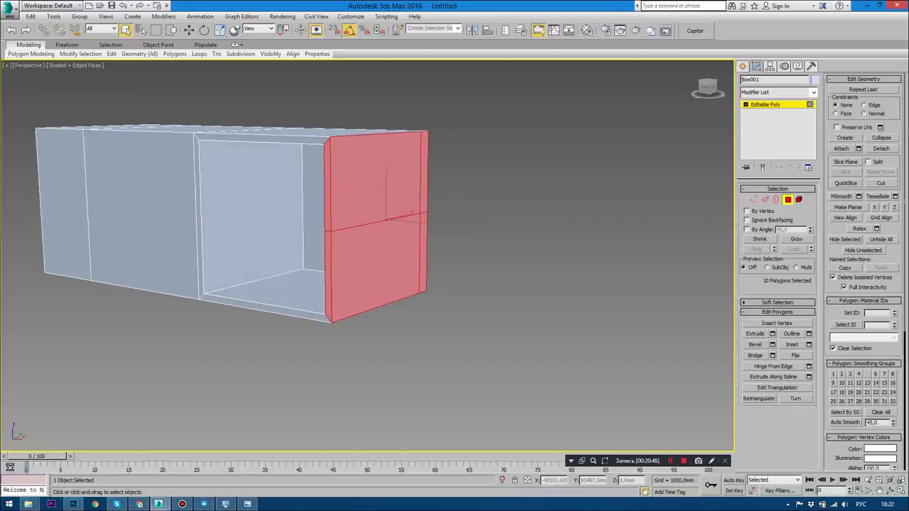
{"action": "middle_click_drag", "start_coordinate": [458, 234], "coordinate": [468, 233], "text": "alt"}
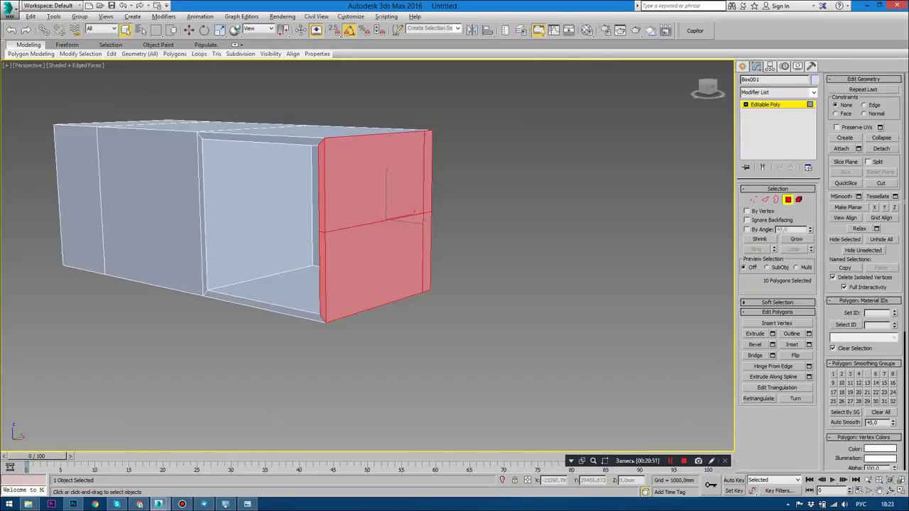
{"action": "middle_click_drag", "start_coordinate": [354, 249], "coordinate": [377, 248], "text": "alt"}
{"action": "left_click", "coordinate": [845, 161]}
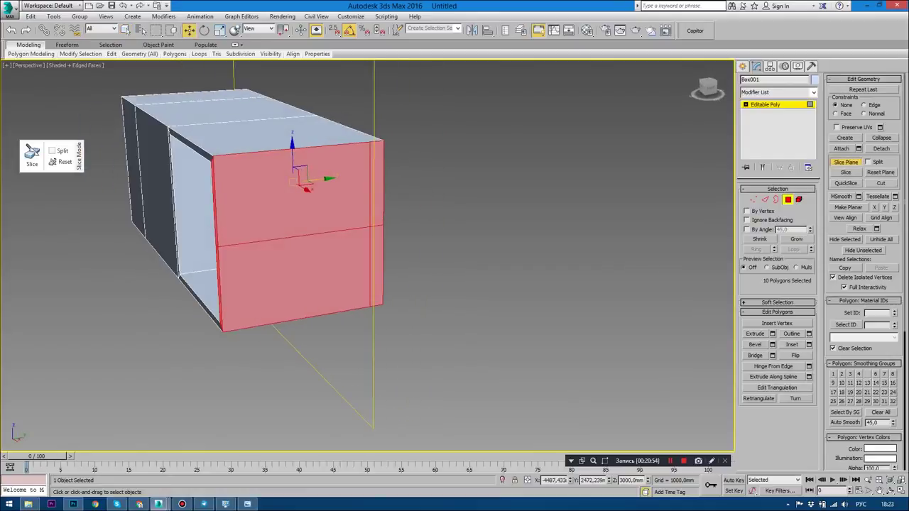
Move the slice plane near the red faces' left edge and slice them.
{"action": "left_click_drag", "start_coordinate": [372, 283], "coordinate": [236, 284]}
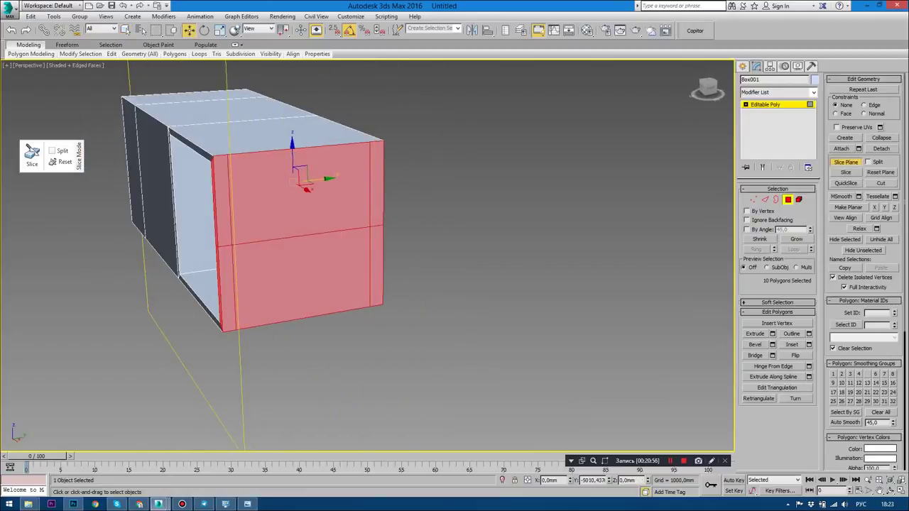
{"action": "middle_click_drag", "start_coordinate": [355, 248], "coordinate": [397, 249], "text": "alt"}
{"action": "left_click", "coordinate": [846, 173]}
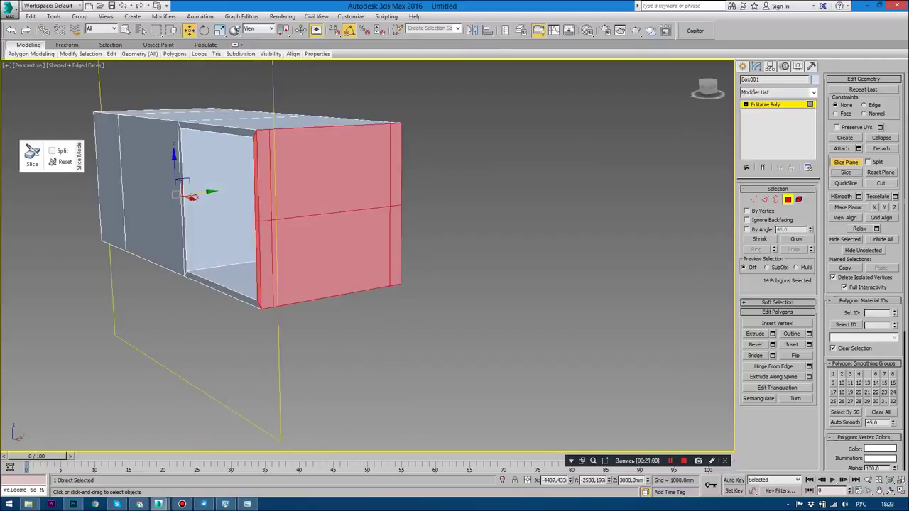
Rotate the slice plane horizontal, enable 2.5D snaps, and snap it to the box's top corner.
{"action": "key", "text": "e"}
{"action": "left_click_drag", "start_coordinate": [173, 163], "coordinate": [178, 220]}
{"action": "middle_click_drag", "start_coordinate": [355, 249], "coordinate": [376, 245], "text": "alt"}
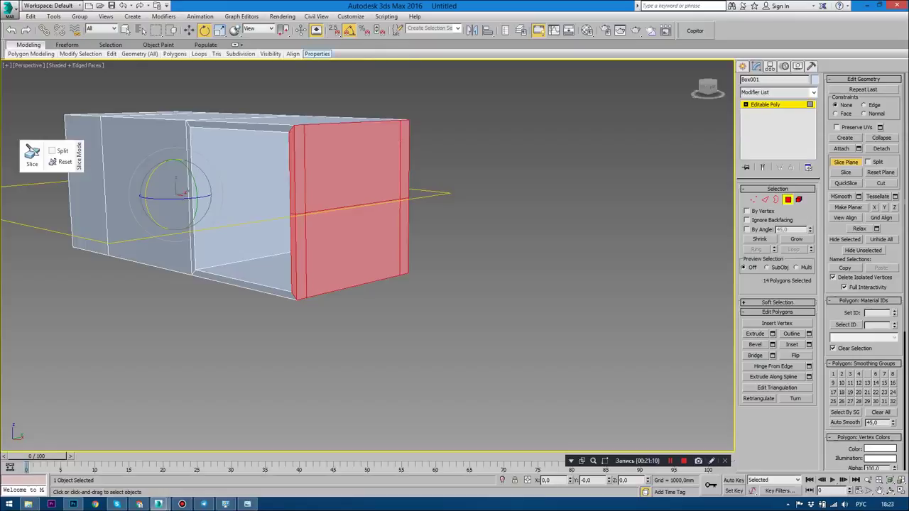
{"action": "left_click", "coordinate": [333, 30]}
{"action": "key", "text": "w"}
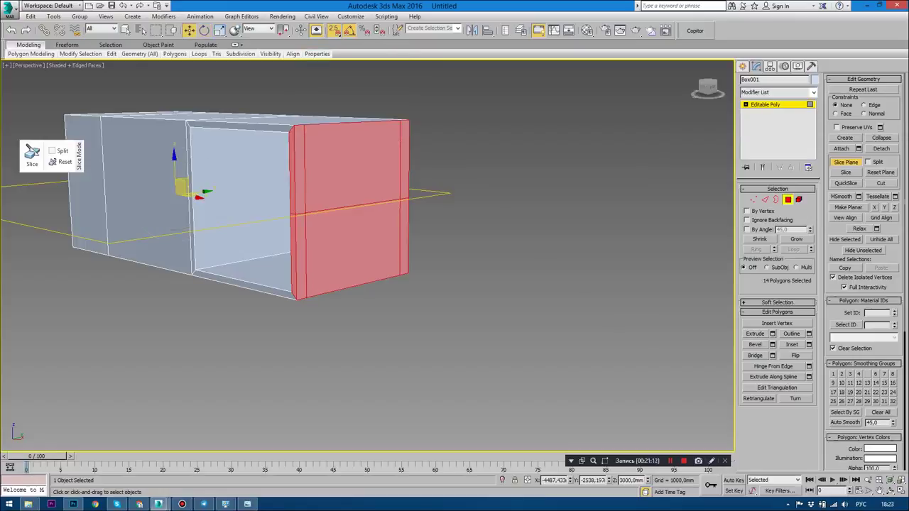
{"action": "left_click_drag", "start_coordinate": [181, 188], "coordinate": [412, 177]}
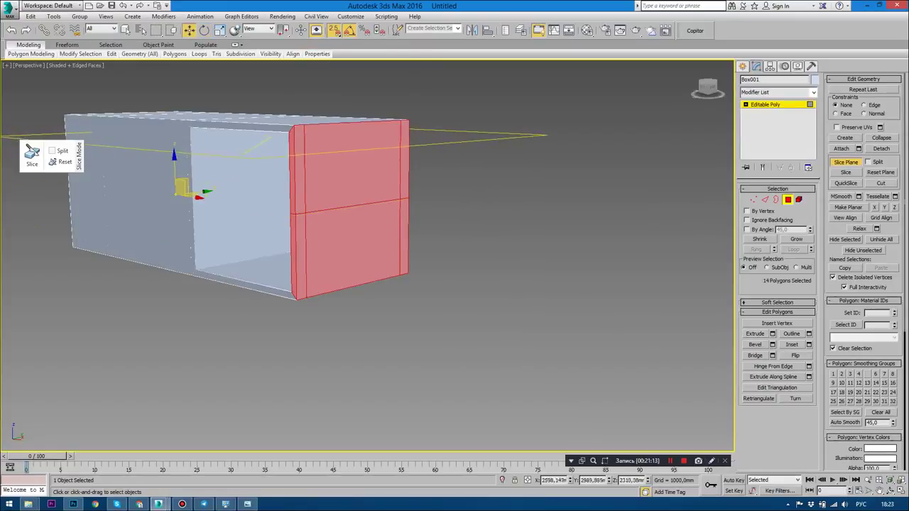
In the front view, set snapping to vertices and raise the slice plane near the box top.
{"action": "key", "text": "alt+w"}
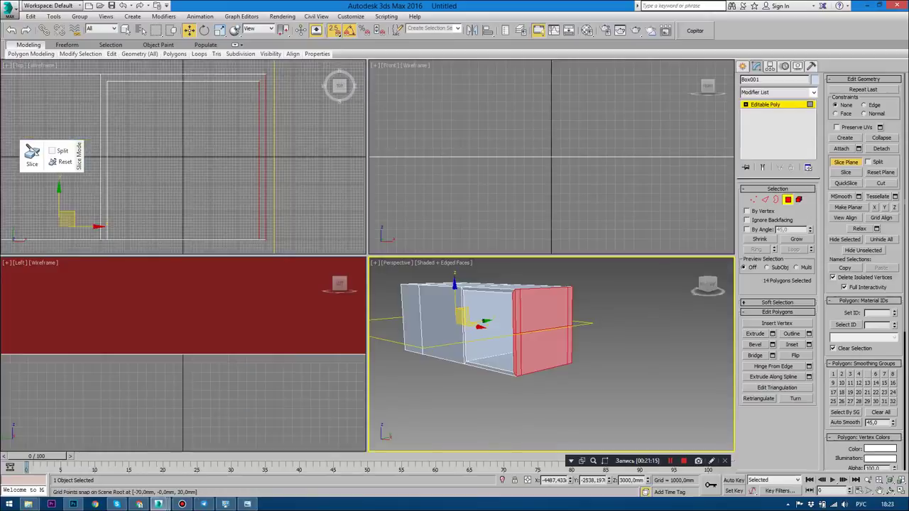
{"action": "key", "text": "alt+w"}
{"action": "middle_click_drag", "start_coordinate": [405, 211], "coordinate": [535, 246]}
{"action": "scroll", "coordinate": [423, 279], "scroll_direction": "down", "scroll_amount": 2}
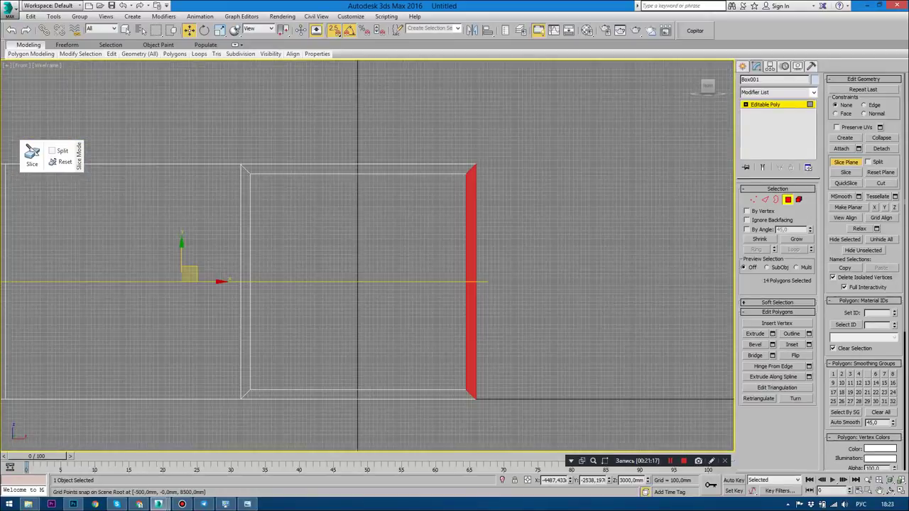
{"action": "right_click", "coordinate": [333, 30]}
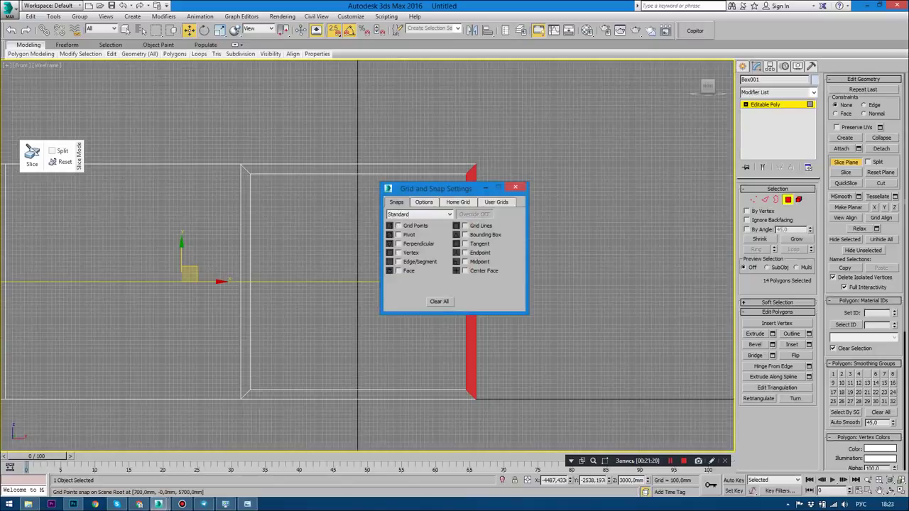
{"action": "left_click", "coordinate": [515, 187]}
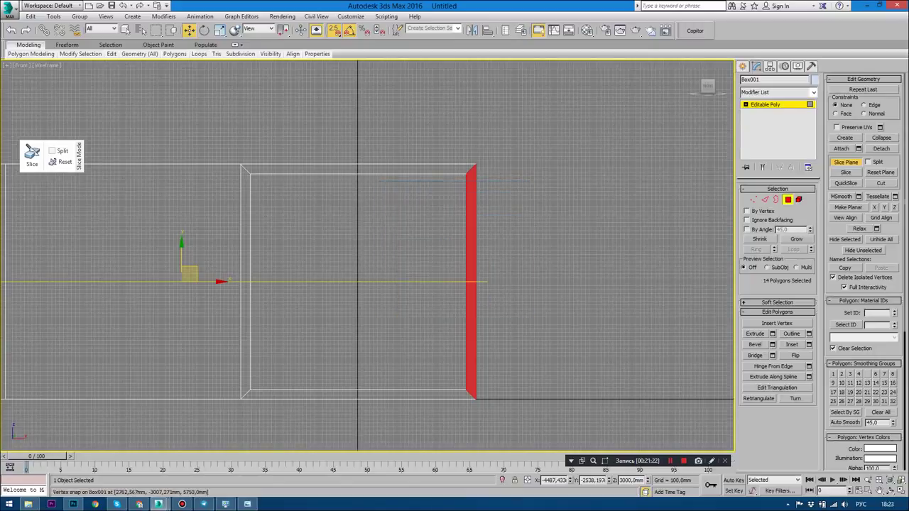
{"action": "left_click_drag", "start_coordinate": [183, 279], "coordinate": [259, 220]}
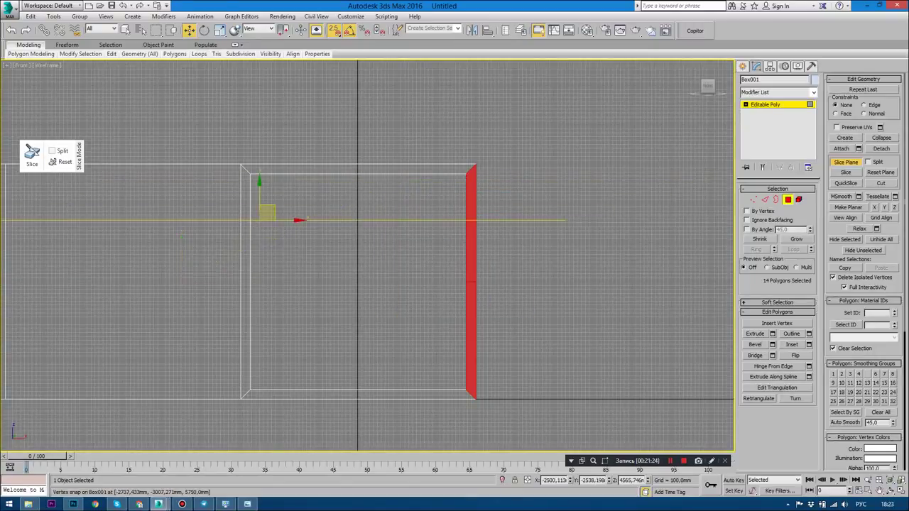
{"action": "right_click", "coordinate": [333, 30]}
{"action": "left_click", "coordinate": [424, 202]}
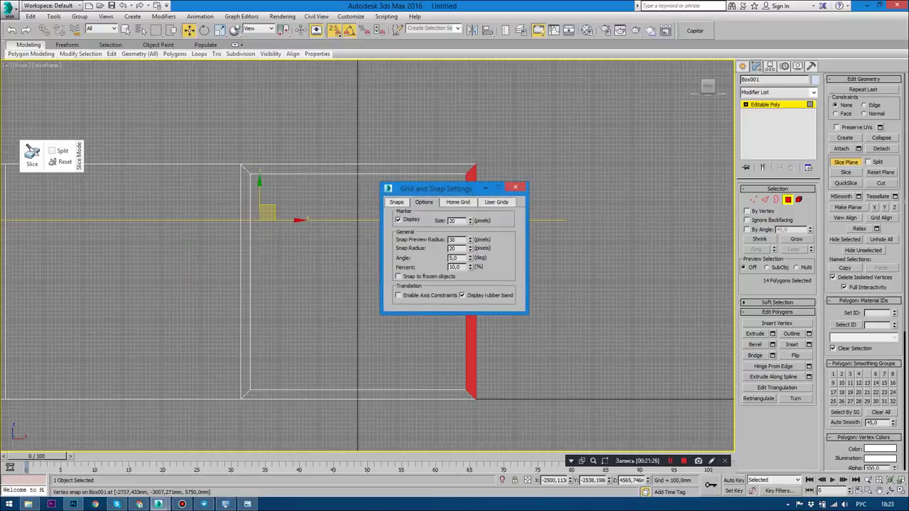
{"action": "left_click", "coordinate": [514, 187]}
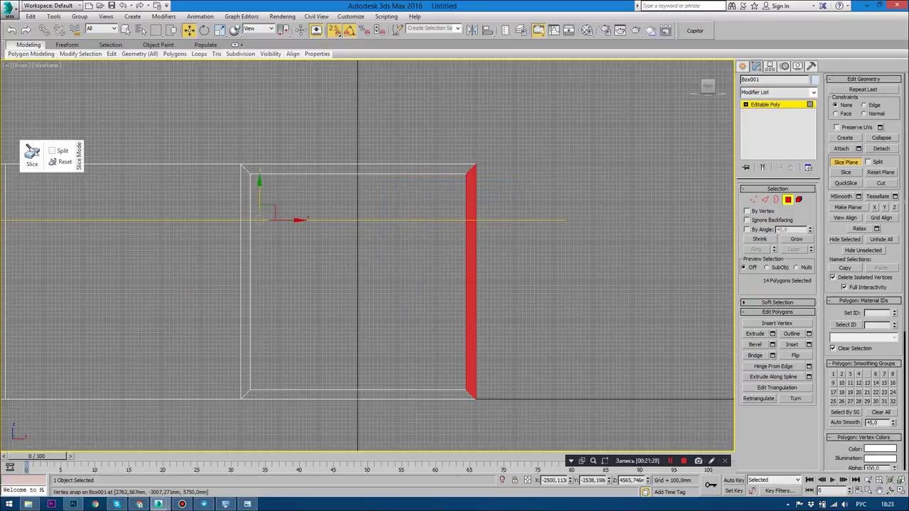
{"action": "left_click_drag", "start_coordinate": [259, 217], "coordinate": [259, 172]}
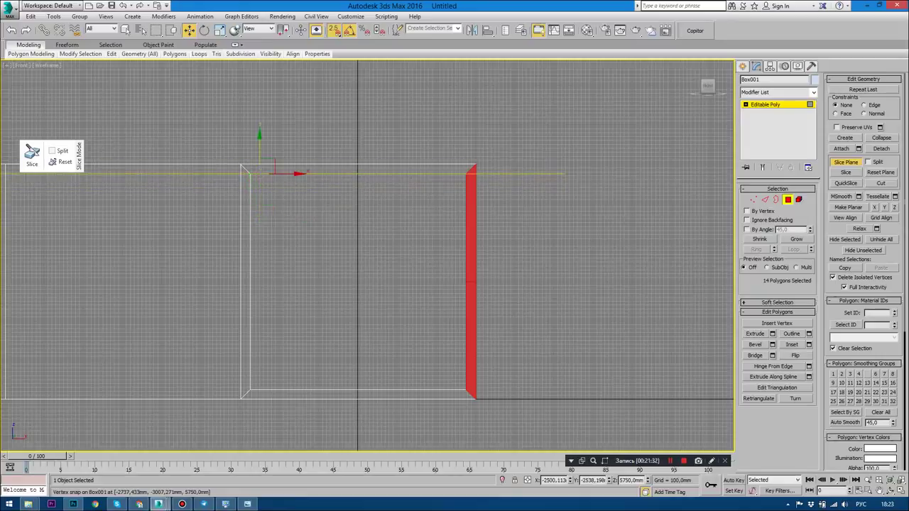
Slice the red end faces horizontally, turn off Slice Plane, and switch to 3d_exterior_04.max.
{"action": "key", "text": "p"}
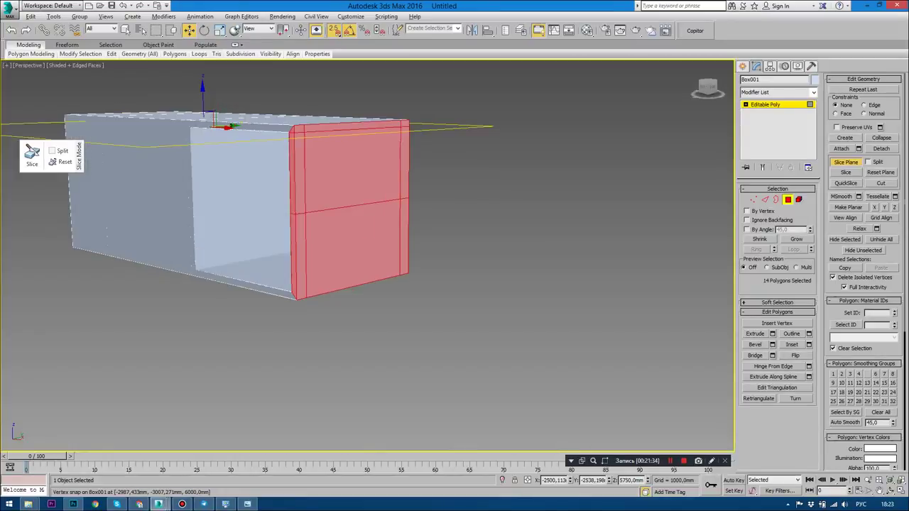
{"action": "left_click", "coordinate": [846, 172]}
{"action": "left_click", "coordinate": [845, 162]}
{"action": "middle_click_drag", "start_coordinate": [426, 319], "coordinate": [213, 319], "text": "alt"}
{"action": "key", "text": "alt+Tab"}
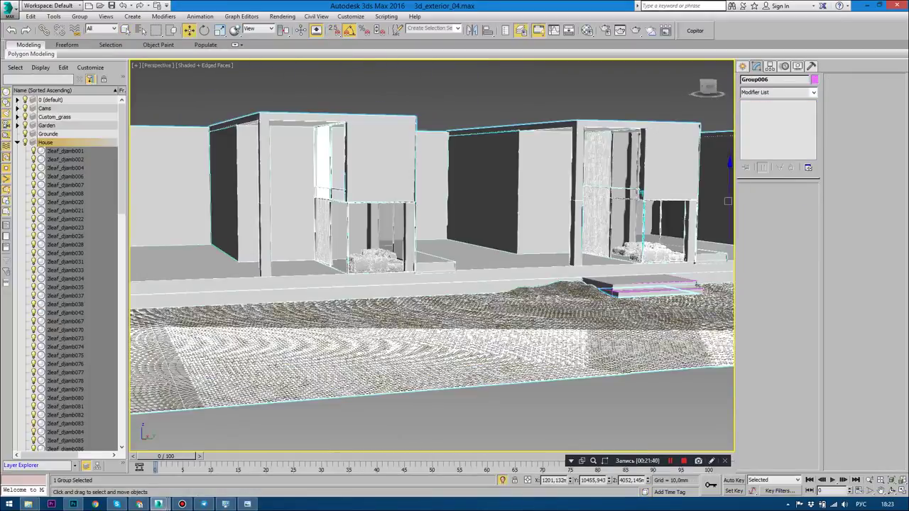
Back in the Untitled scene, enable Slice Plane and rotate it upright.
{"action": "key", "text": "alt+Tab"}
{"action": "mouse_move", "coordinate": [369, 184]}
{"action": "middle_mouse_down", "text": "alt"}
{"action": "mouse_move", "coordinate": [362, 195]}
{"action": "mouse_move", "coordinate": [365, 183]}
{"action": "middle_mouse_up", "text": "alt"}
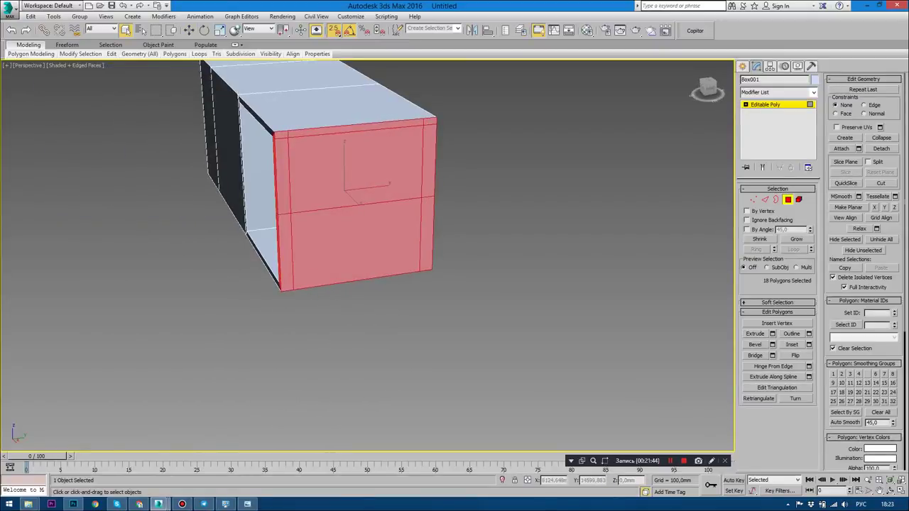
{"action": "left_click", "coordinate": [845, 161]}
{"action": "middle_click_drag", "start_coordinate": [355, 213], "coordinate": [334, 242], "text": "alt"}
{"action": "key", "text": "e"}
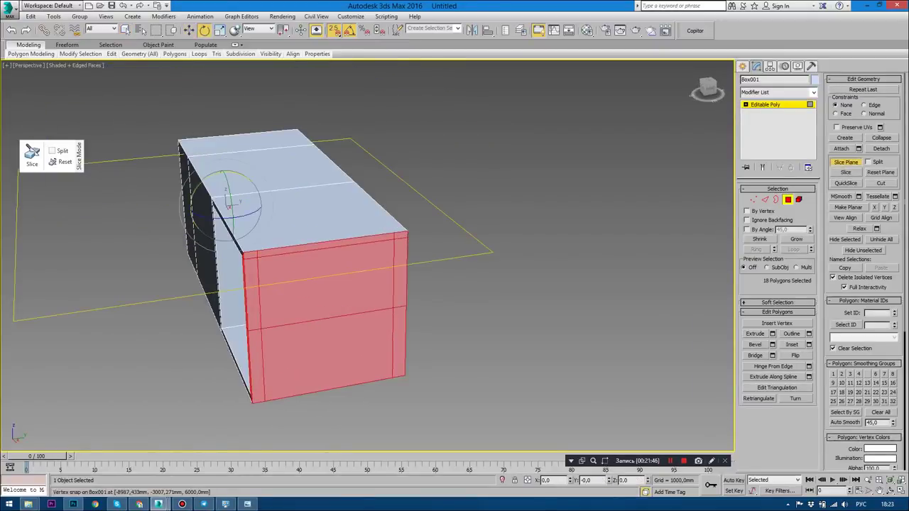
{"action": "left_click_drag", "start_coordinate": [213, 213], "coordinate": [213, 171]}
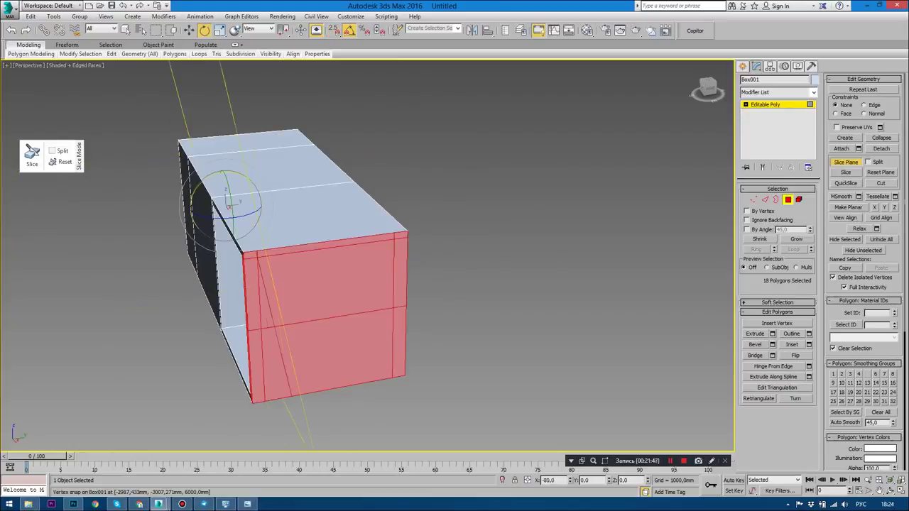
{"action": "key", "text": "w"}
Slide the vertical plane into place, slice the end faces, then select a single end face.
{"action": "left_click_drag", "start_coordinate": [270, 320], "coordinate": [344, 319]}
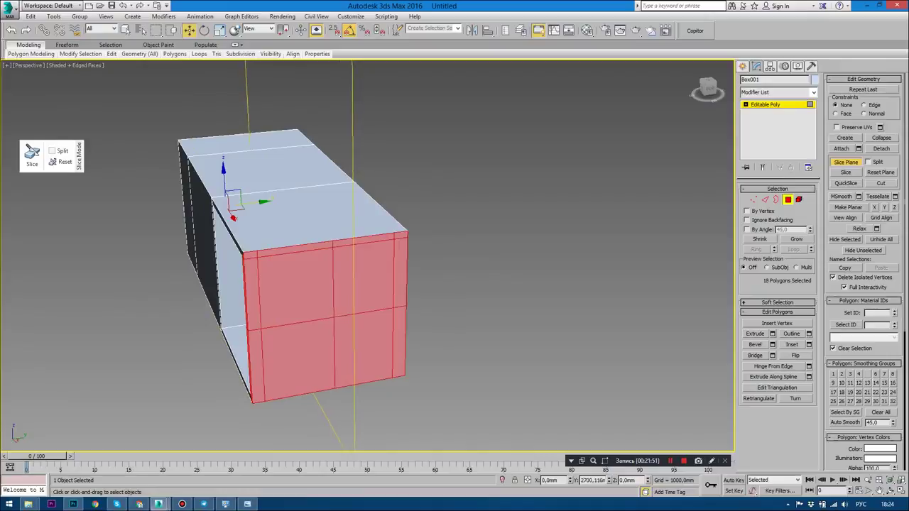
{"action": "left_click_drag", "start_coordinate": [227, 202], "coordinate": [291, 193]}
{"action": "middle_click_drag", "start_coordinate": [425, 284], "coordinate": [497, 255], "text": "alt"}
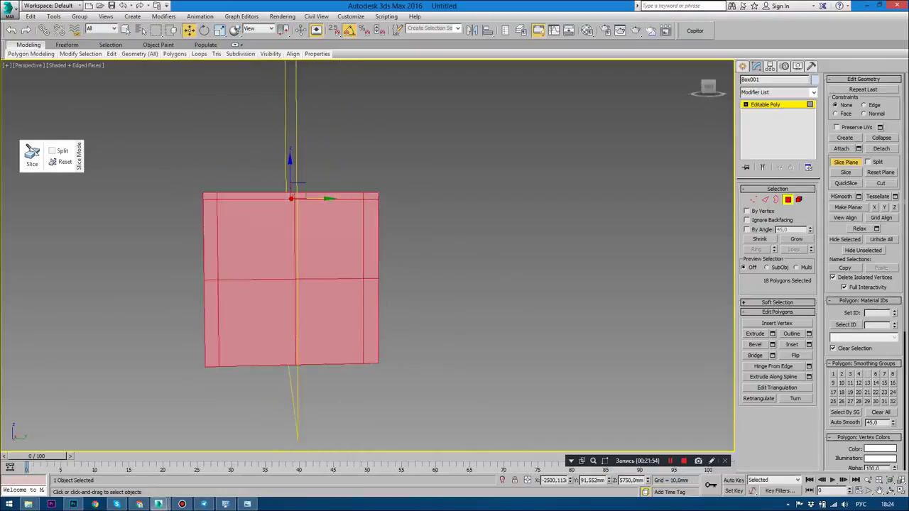
{"action": "left_click_drag", "start_coordinate": [328, 198], "coordinate": [326, 198]}
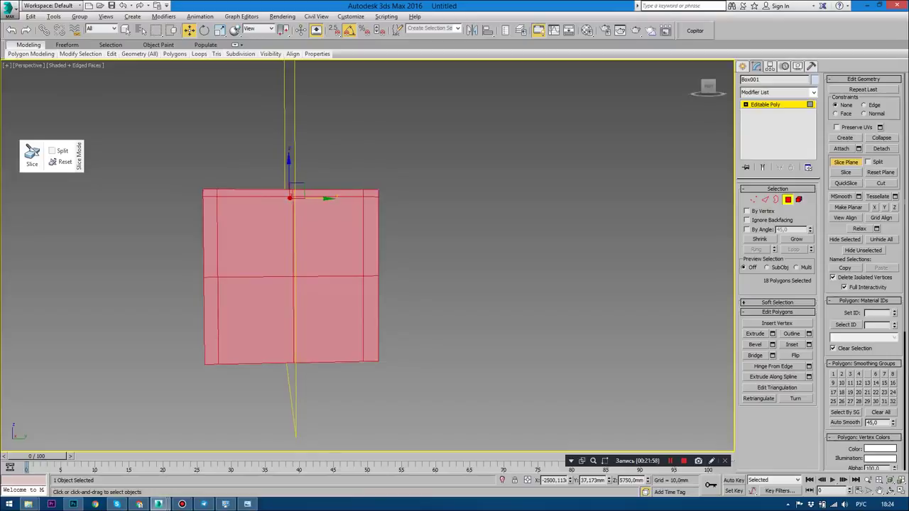
{"action": "middle_click_drag", "start_coordinate": [327, 198], "coordinate": [323, 199], "text": "alt"}
{"action": "left_click", "coordinate": [845, 172]}
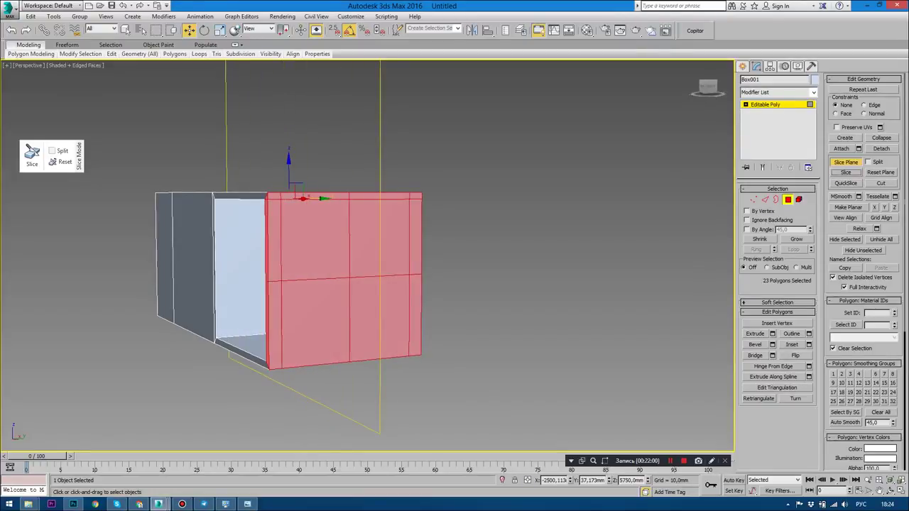
{"action": "left_click", "coordinate": [845, 162]}
{"action": "mouse_move", "coordinate": [284, 248]}
{"action": "middle_mouse_down", "text": "alt"}
{"action": "mouse_move", "coordinate": [337, 211]}
{"action": "mouse_move", "coordinate": [312, 234]}
{"action": "mouse_move", "coordinate": [276, 234]}
{"action": "middle_mouse_up", "text": "alt"}
{"action": "left_click", "coordinate": [315, 238]}
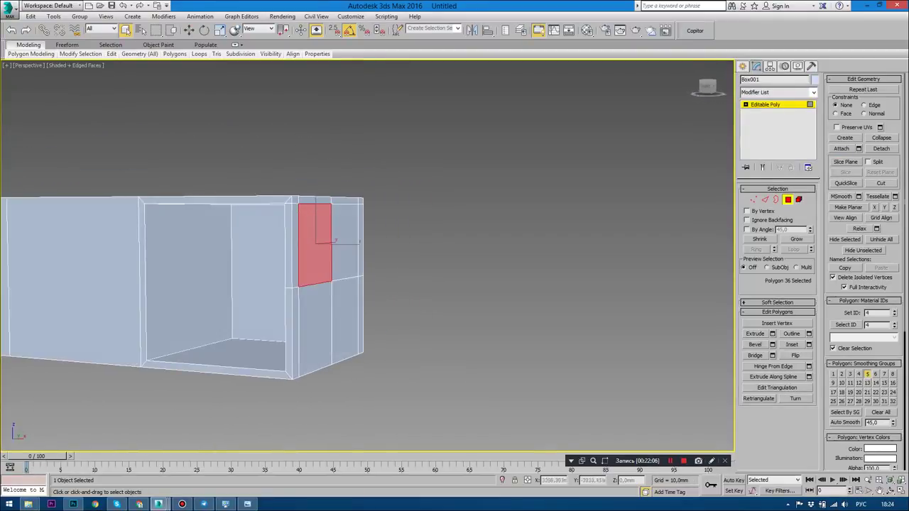
Reselect the end polygons and lay a new slice plane horizontal.
{"action": "mouse_move", "coordinate": [336, 240]}
{"action": "middle_mouse_down", "text": "alt"}
{"action": "mouse_move", "coordinate": [325, 240]}
{"action": "mouse_move", "coordinate": [331, 318]}
{"action": "mouse_move", "coordinate": [333, 257]}
{"action": "middle_mouse_up", "text": "alt"}
{"action": "key", "text": "ctrl+Page_Up"}
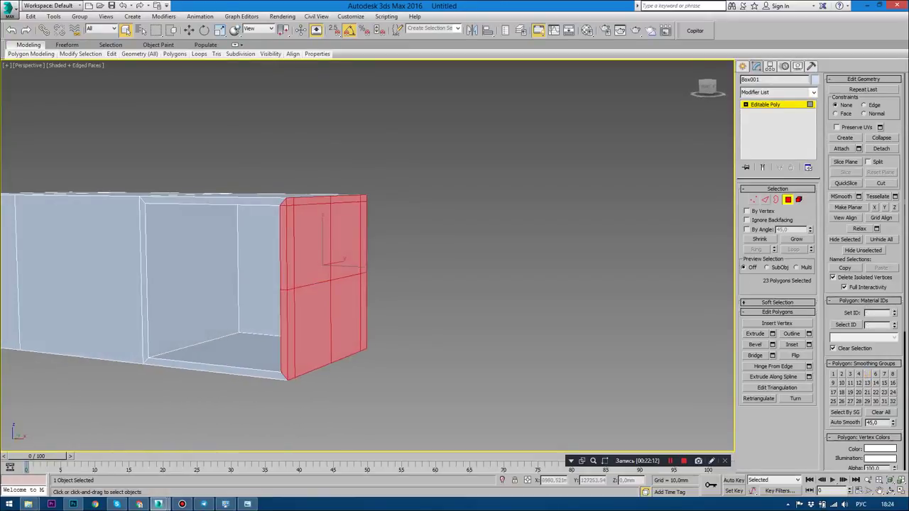
{"action": "left_click", "coordinate": [845, 162]}
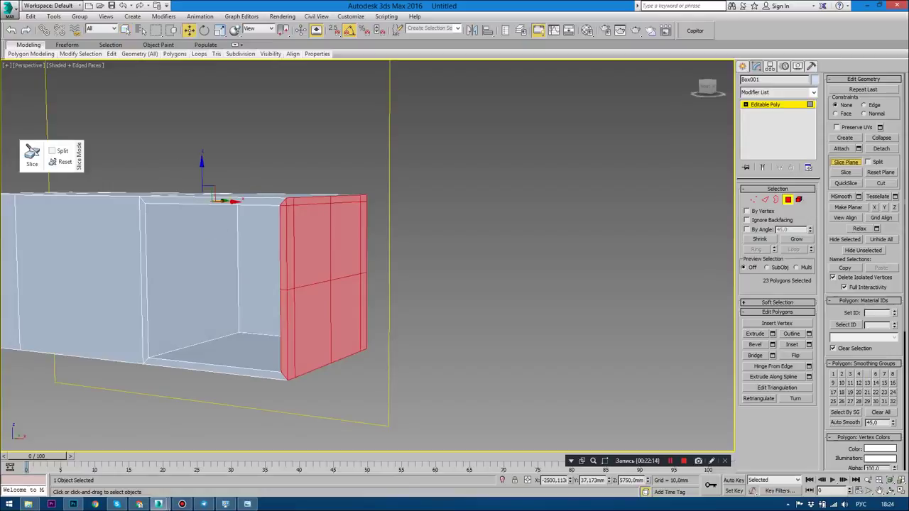
{"action": "key", "text": "e"}
{"action": "left_click_drag", "start_coordinate": [202, 167], "coordinate": [206, 228]}
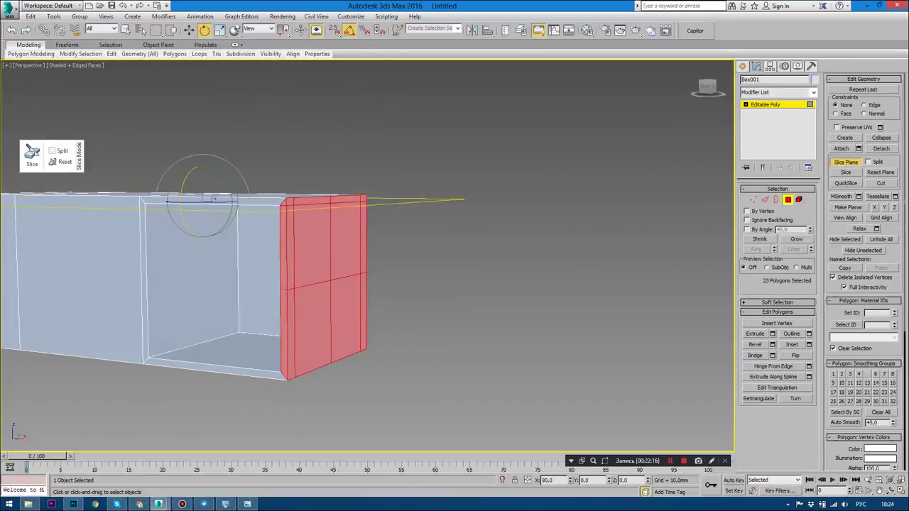
{"action": "key", "text": "w"}
Snap the plane to a vertex 250 mm above the base and slice the end faces.
{"action": "key", "text": "alt+w"}
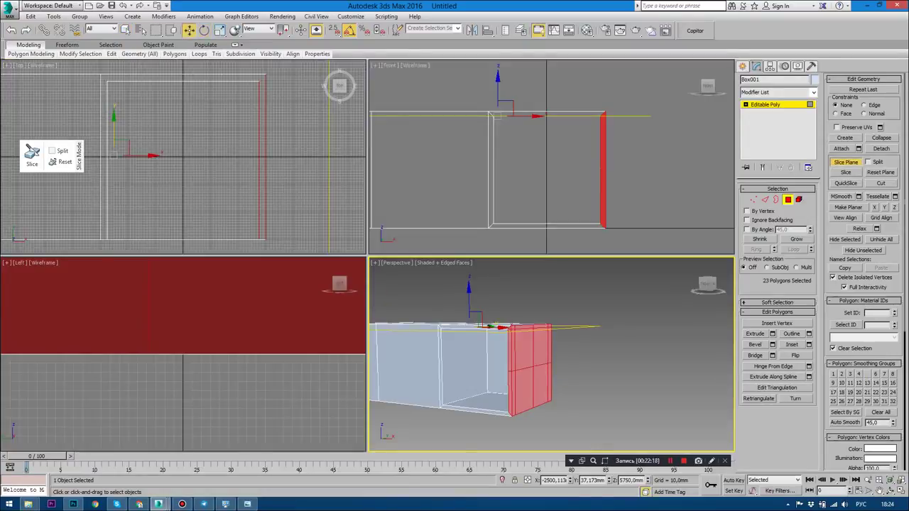
{"action": "left_click_drag", "start_coordinate": [497, 116], "coordinate": [497, 248]}
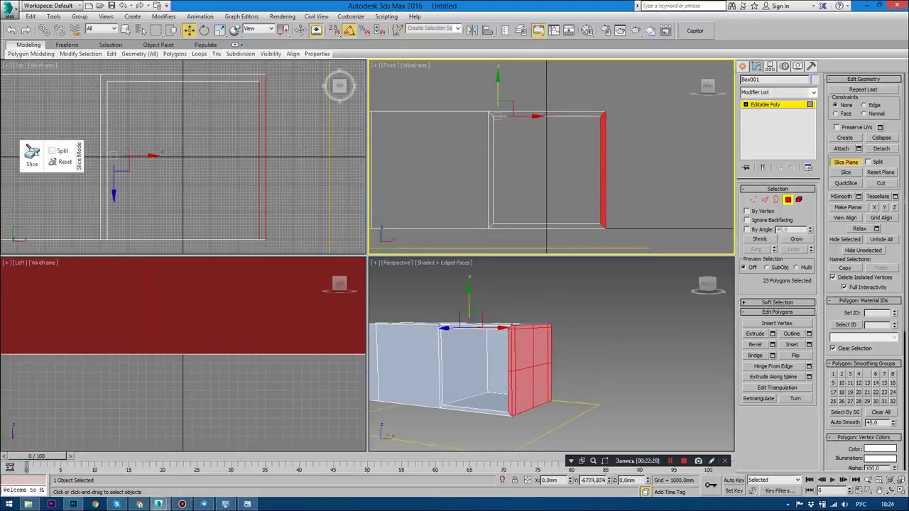
{"action": "scroll", "coordinate": [551, 157], "scroll_direction": "up", "scroll_amount": 2}
{"action": "key", "text": "s"}
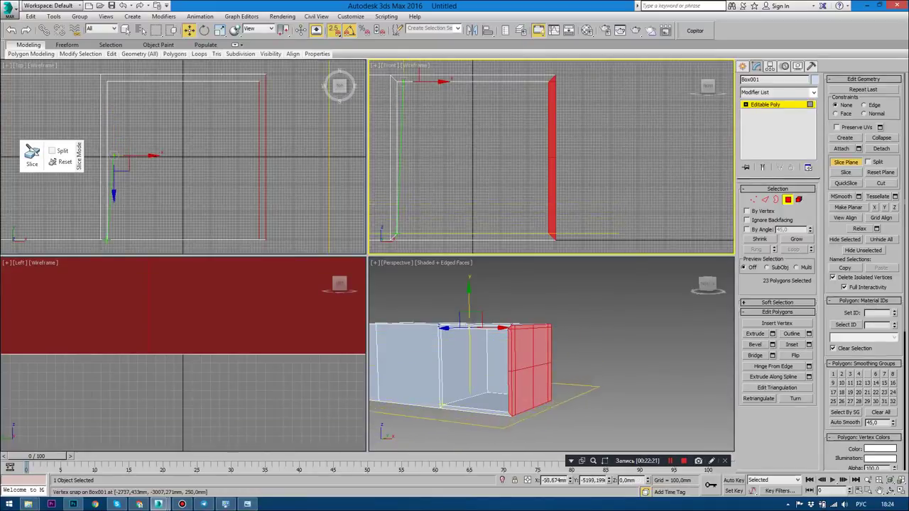
{"action": "left_click_drag", "start_coordinate": [443, 328], "coordinate": [463, 398]}
{"action": "key", "text": "alt+w"}
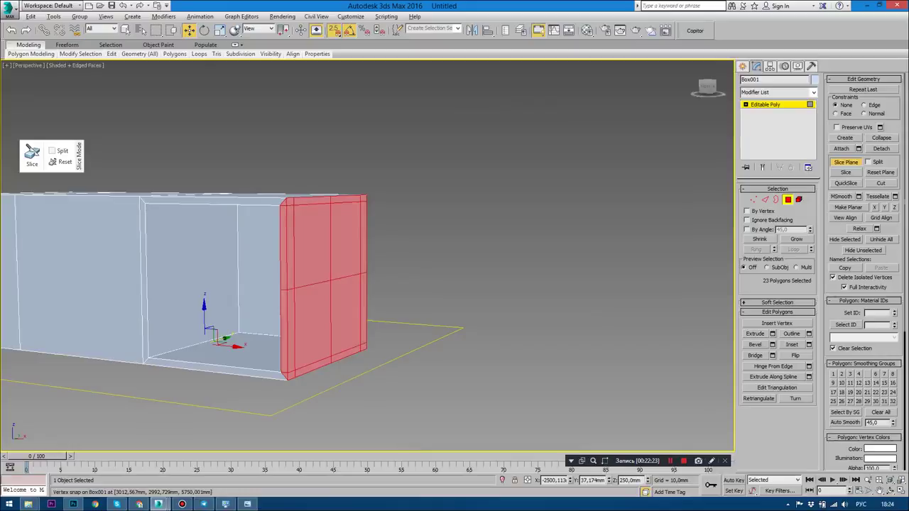
{"action": "left_click", "coordinate": [845, 172]}
{"action": "left_click", "coordinate": [845, 162]}
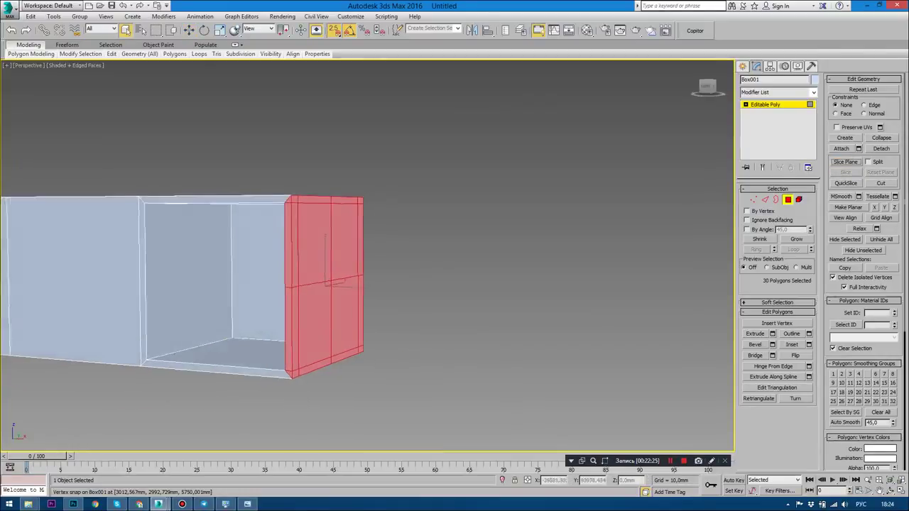
{"action": "middle_click_drag", "start_coordinate": [355, 256], "coordinate": [398, 241], "text": "alt"}
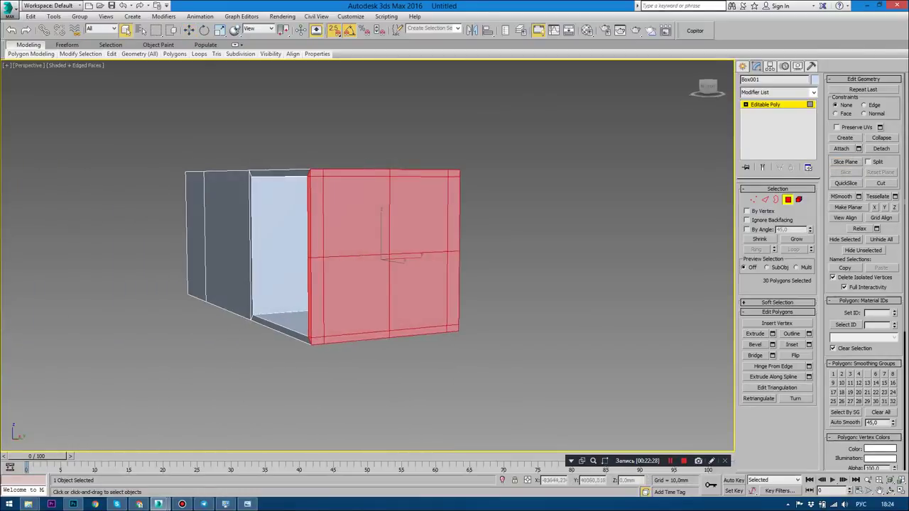
Select six polygons on the end wall and delete them to open a hole.
{"action": "left_click", "coordinate": [355, 216]}
{"action": "left_click", "coordinate": [354, 291], "text": "shift"}
{"action": "middle_click_drag", "start_coordinate": [355, 291], "coordinate": [397, 242], "text": "alt"}
{"action": "scroll", "coordinate": [397, 242], "scroll_direction": "up", "scroll_amount": 3}
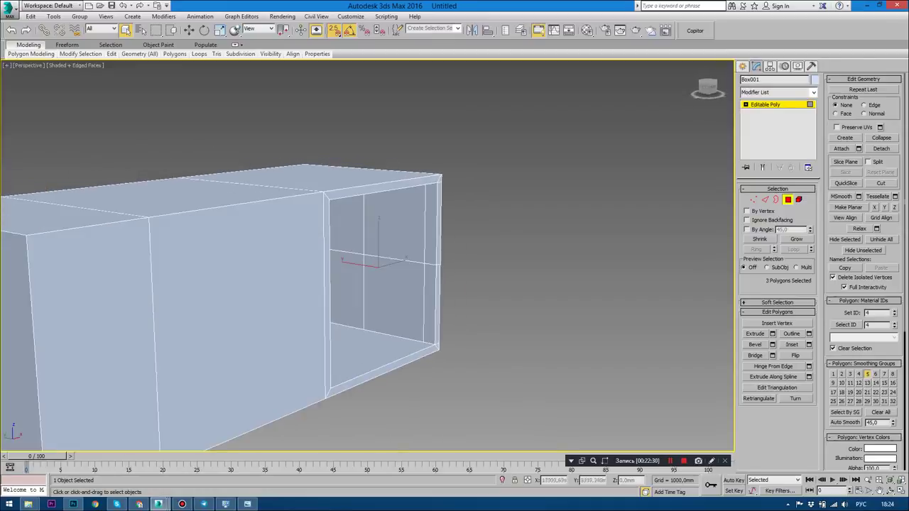
{"action": "left_click", "coordinate": [391, 298], "text": "ctrl"}
{"action": "left_click", "coordinate": [352, 291], "text": "ctrl"}
{"action": "scroll", "coordinate": [383, 270], "scroll_direction": "down", "scroll_amount": 2}
{"action": "middle_click_drag", "start_coordinate": [352, 291], "coordinate": [397, 270], "text": "alt"}
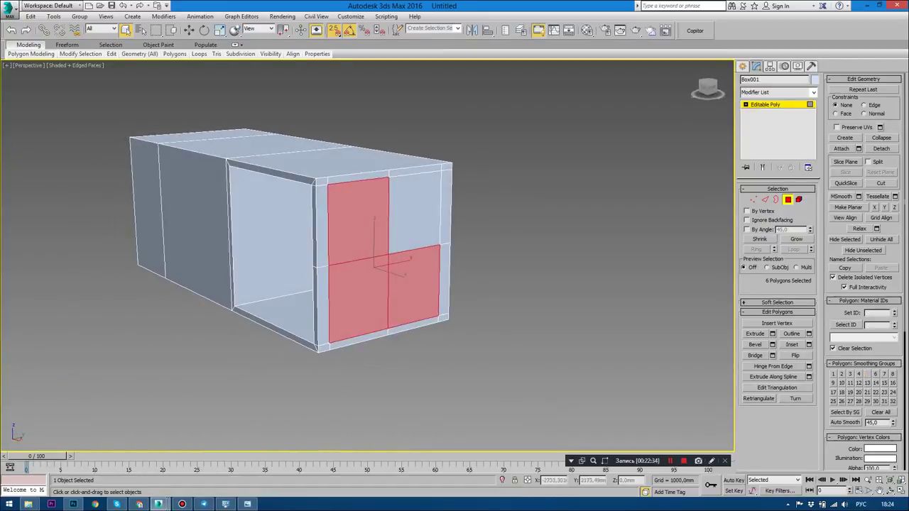
{"action": "key", "text": "Delete"}
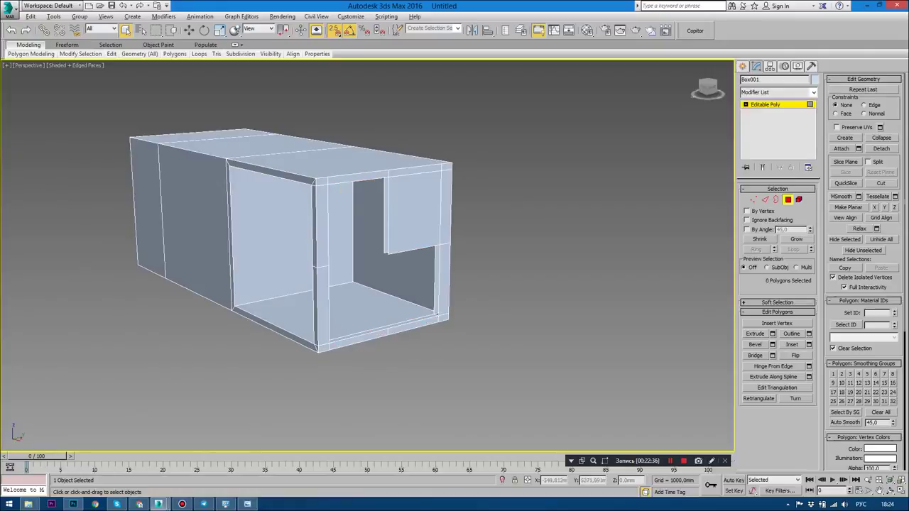
Orbit around the box to inspect the new opening and its underside.
{"action": "mouse_move", "coordinate": [291, 241]}
{"action": "middle_mouse_down", "text": "alt"}
{"action": "mouse_move", "coordinate": [270, 242]}
{"action": "mouse_move", "coordinate": [323, 239]}
{"action": "mouse_move", "coordinate": [298, 238]}
{"action": "mouse_move", "coordinate": [313, 235]}
{"action": "mouse_move", "coordinate": [305, 241]}
{"action": "mouse_move", "coordinate": [394, 243]}
{"action": "middle_mouse_up", "text": "alt"}
{"action": "scroll", "coordinate": [299, 239], "scroll_direction": "up", "scroll_amount": 3}
{"action": "scroll", "coordinate": [312, 234], "scroll_direction": "up", "scroll_amount": 2}
{"action": "scroll", "coordinate": [284, 241], "scroll_direction": "down", "scroll_amount": 3}
{"action": "mouse_move", "coordinate": [369, 284]}
{"action": "middle_mouse_down", "text": "alt"}
{"action": "mouse_move", "coordinate": [309, 381]}
{"action": "mouse_move", "coordinate": [309, 355]}
{"action": "mouse_move", "coordinate": [351, 351]}
{"action": "middle_mouse_up", "text": "alt"}
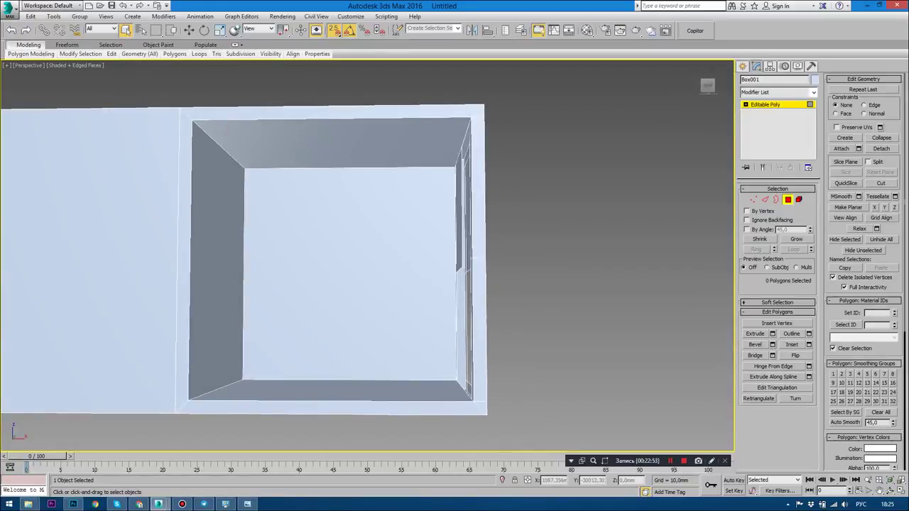
Activate Create, set the snap toggle to 3D, and enable vertex snapping in Grid and Snap Settings.
{"action": "middle_click_drag", "start_coordinate": [348, 401], "coordinate": [338, 401], "text": "alt"}
{"action": "scroll", "coordinate": [338, 401], "scroll_direction": "up", "scroll_amount": 3}
{"action": "scroll", "coordinate": [337, 401], "scroll_direction": "up", "scroll_amount": 3}
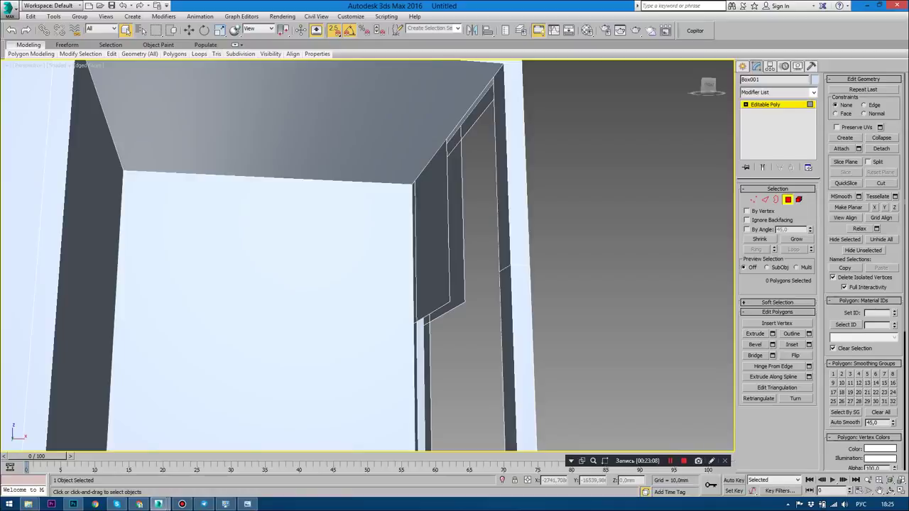
{"action": "left_click", "coordinate": [844, 138]}
{"action": "left_click_drag", "start_coordinate": [333, 30], "coordinate": [334, 74]}
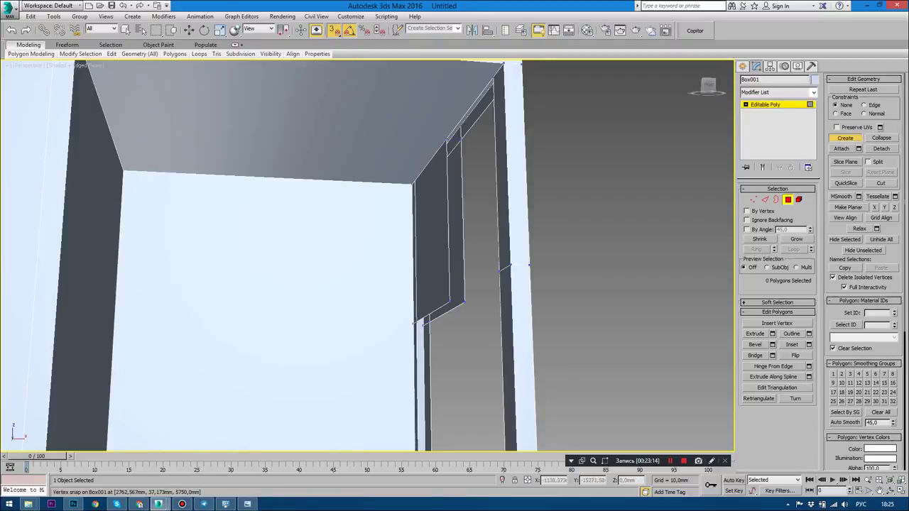
{"action": "key", "text": "alt+s"}
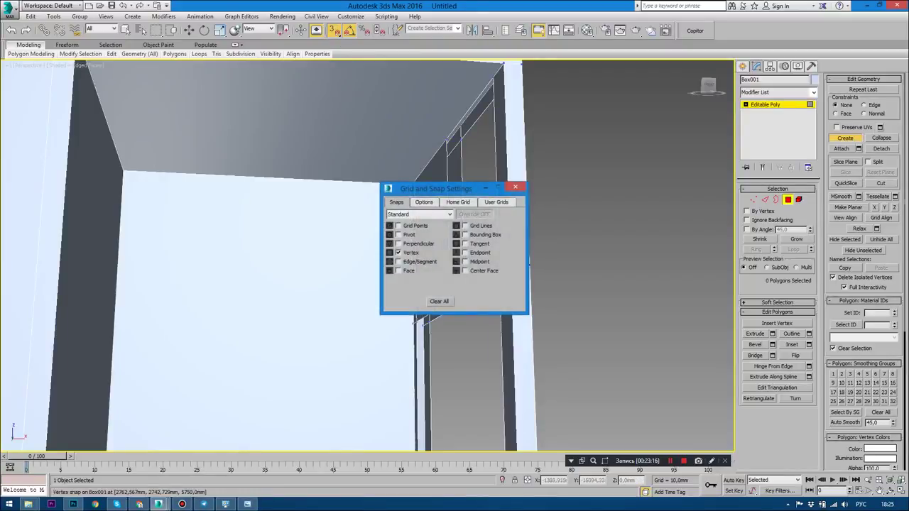
{"action": "left_click", "coordinate": [423, 201]}
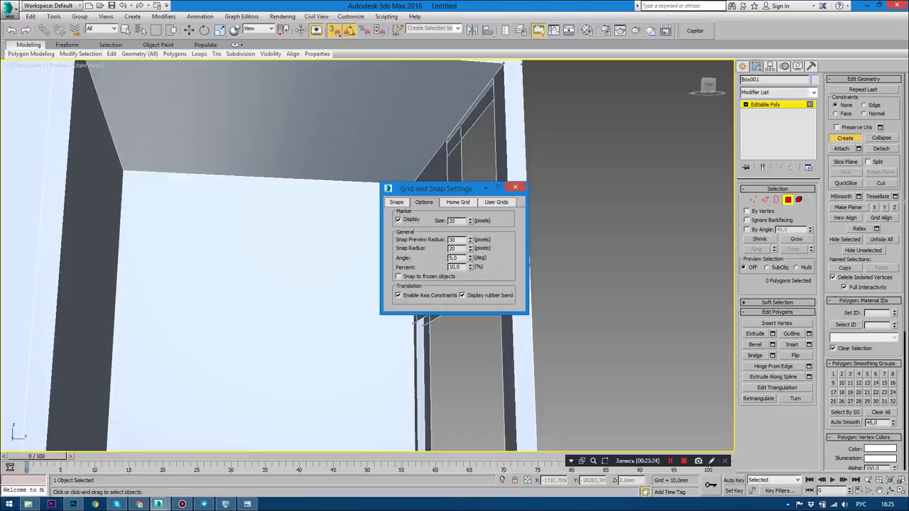
{"action": "left_click", "coordinate": [515, 187]}
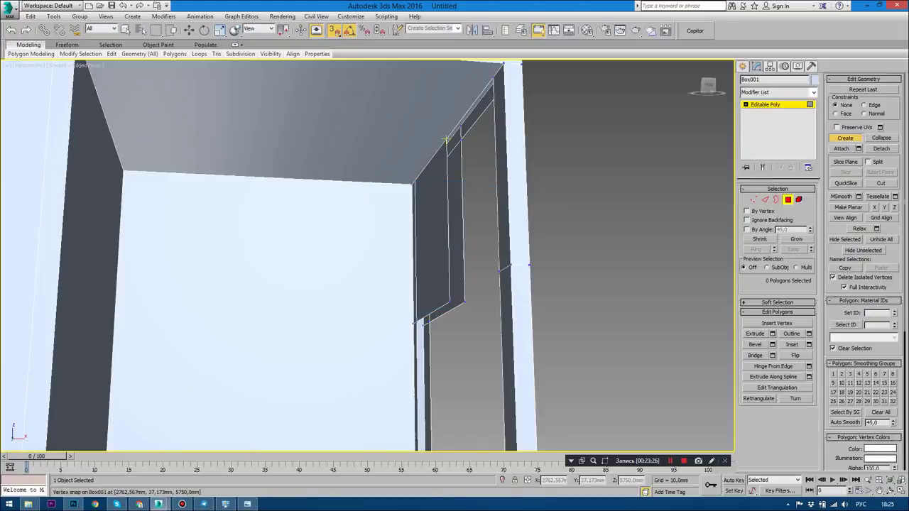
Create a vertex-snapped polygon closing the wall thickness across the top of the opening.
{"action": "left_click_drag", "start_coordinate": [446, 138], "coordinate": [464, 302]}
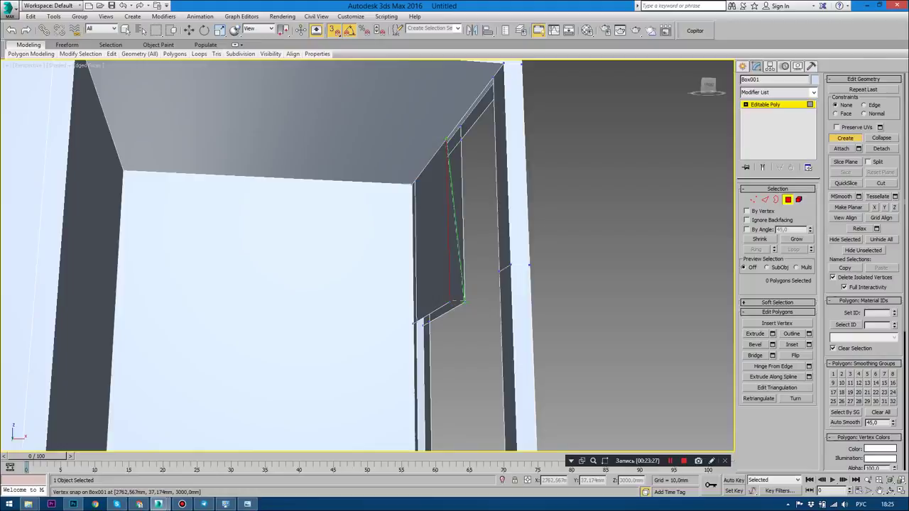
{"action": "left_click", "coordinate": [464, 137]}
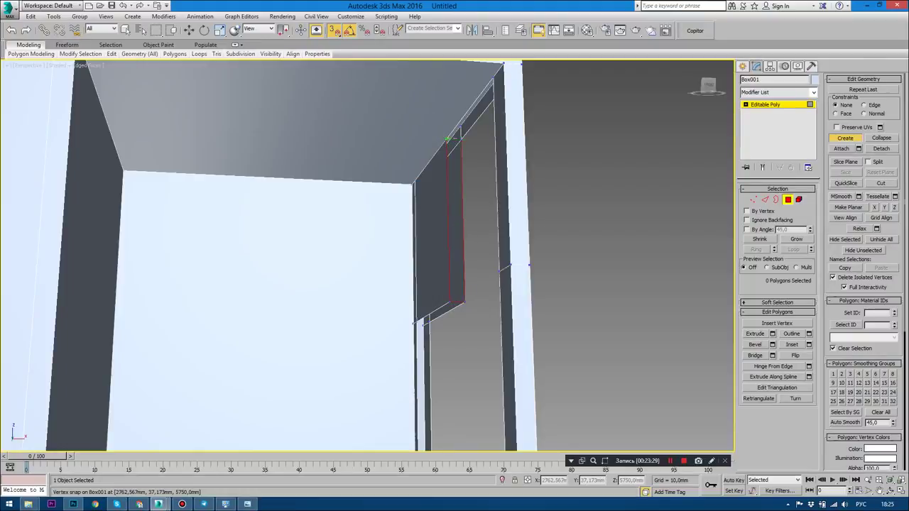
{"action": "left_click", "coordinate": [447, 138]}
{"action": "mouse_move", "coordinate": [447, 139]}
{"action": "middle_mouse_down", "text": "alt"}
{"action": "mouse_move", "coordinate": [414, 346]}
{"action": "mouse_move", "coordinate": [407, 332]}
{"action": "middle_mouse_up", "text": "alt"}
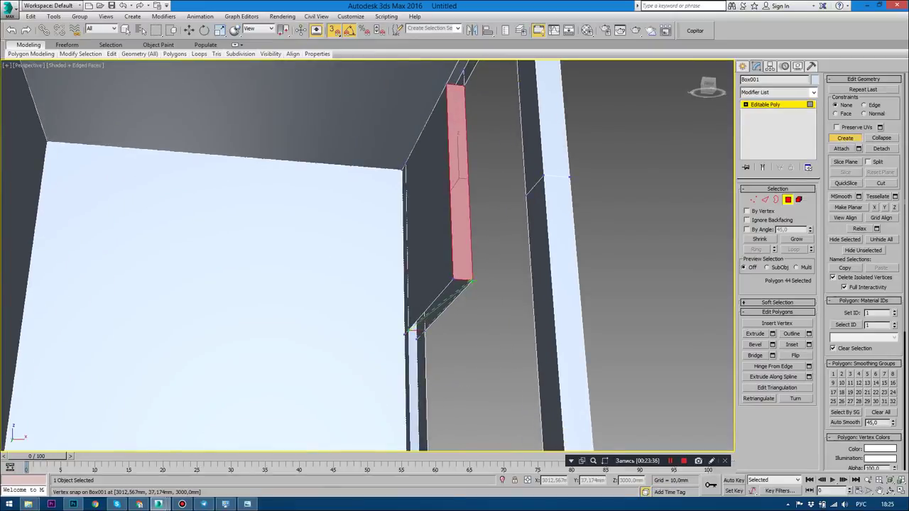
Add vertex-snapped polygons along the opening's vertical edge to the inner wall.
{"action": "left_click", "coordinate": [434, 307], "text": "ctrl"}
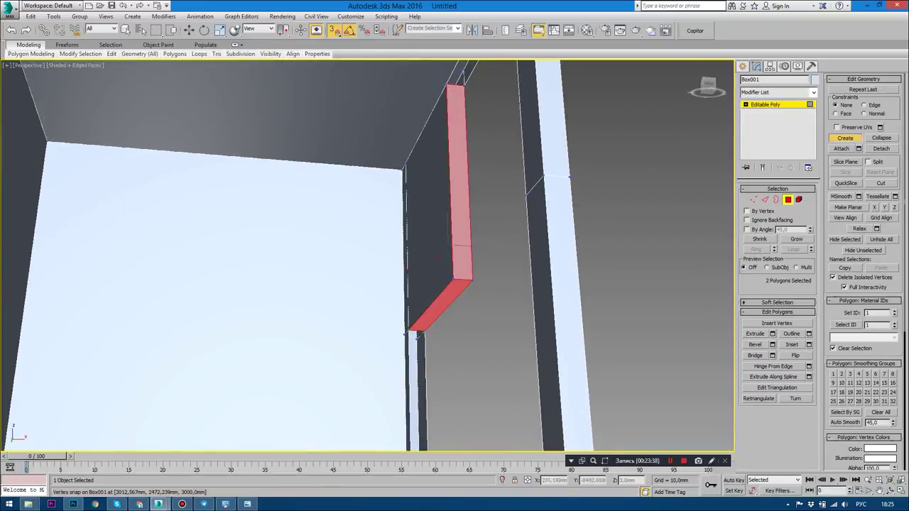
{"action": "mouse_move", "coordinate": [434, 307]}
{"action": "middle_mouse_down", "text": "alt"}
{"action": "mouse_move", "coordinate": [527, 359]}
{"action": "mouse_move", "coordinate": [522, 304]}
{"action": "middle_mouse_up", "text": "alt"}
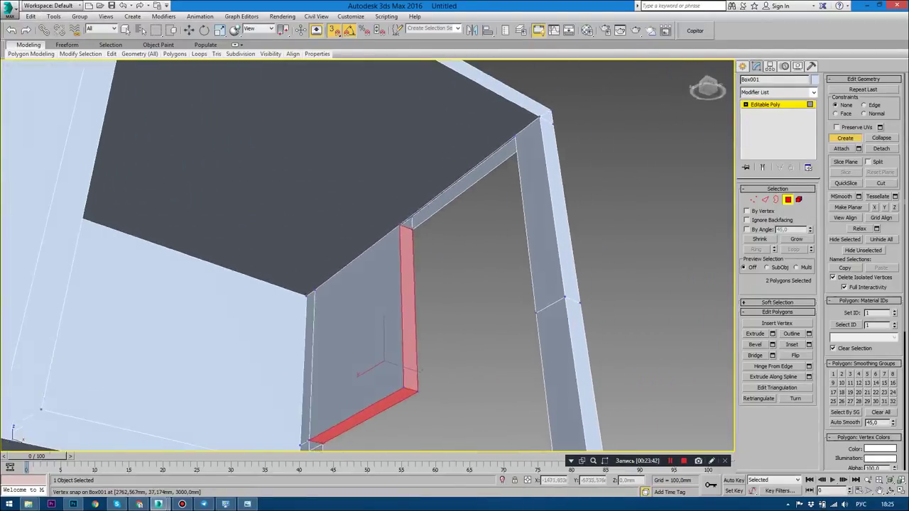
{"action": "mouse_move", "coordinate": [522, 304]}
{"action": "middle_mouse_down", "text": "alt"}
{"action": "mouse_move", "coordinate": [497, 341]}
{"action": "mouse_move", "coordinate": [483, 298]}
{"action": "middle_mouse_up", "text": "alt"}
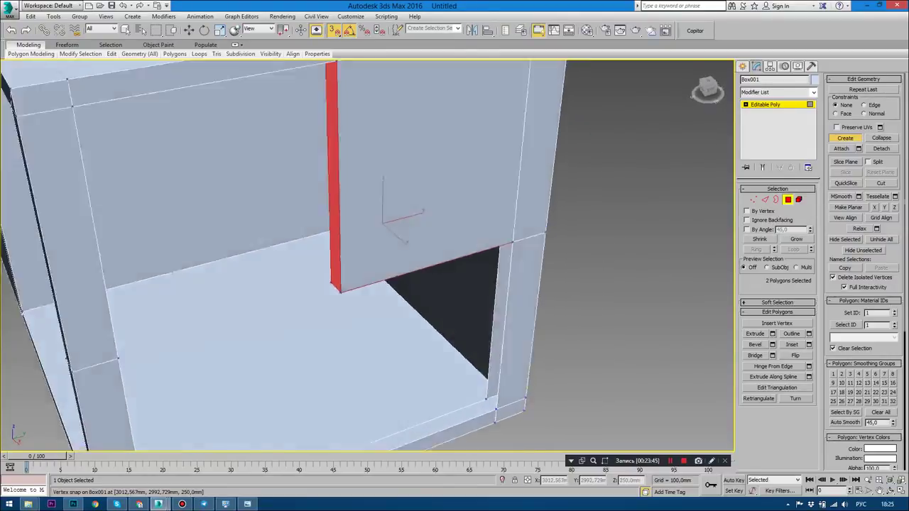
{"action": "mouse_move", "coordinate": [495, 415]}
{"action": "middle_mouse_down", "text": "alt"}
{"action": "mouse_move", "coordinate": [487, 380]}
{"action": "mouse_move", "coordinate": [497, 399]}
{"action": "middle_mouse_up", "text": "alt"}
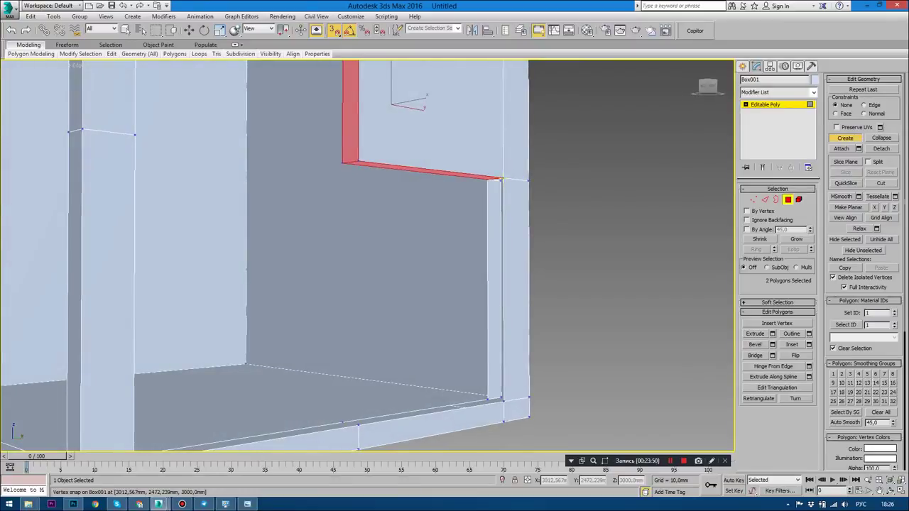
{"action": "left_click_drag", "start_coordinate": [500, 178], "coordinate": [500, 398]}
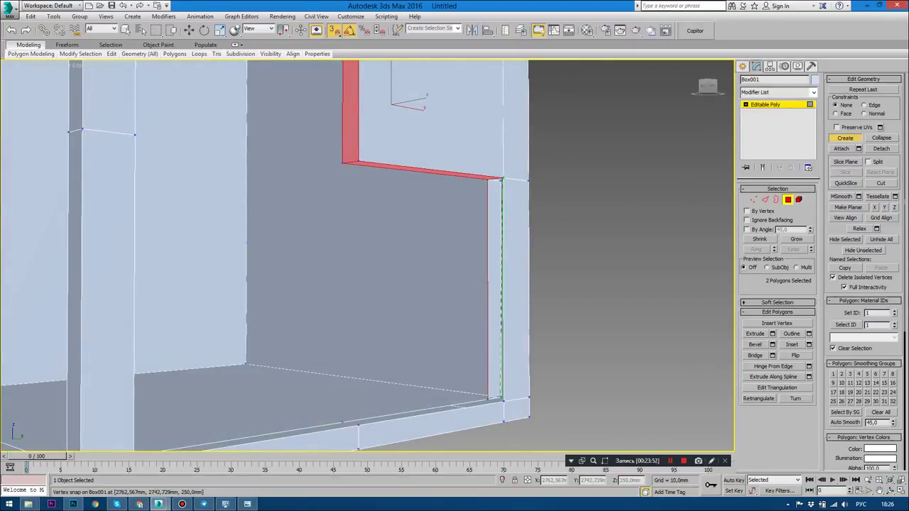
{"action": "left_click", "coordinate": [495, 284], "text": "ctrl"}
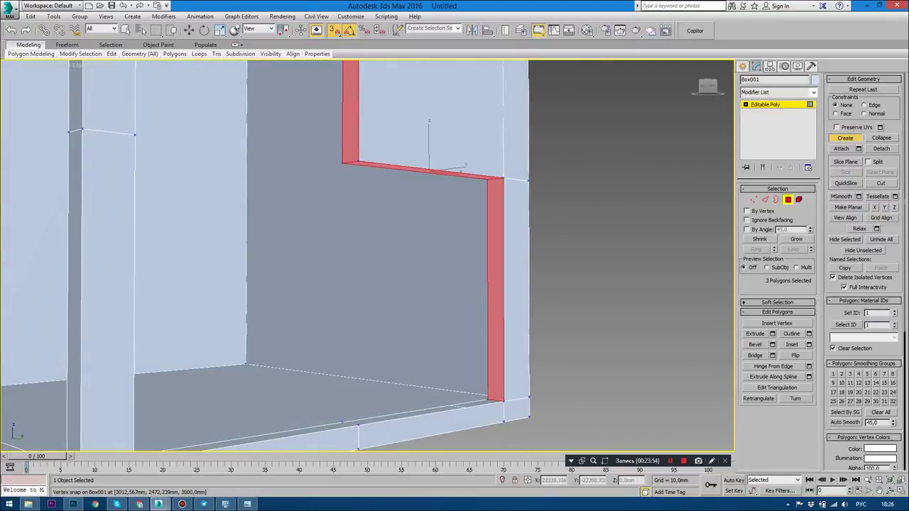
{"action": "mouse_move", "coordinate": [495, 284]}
{"action": "middle_mouse_down", "text": "alt"}
{"action": "mouse_move", "coordinate": [458, 131]}
{"action": "mouse_move", "coordinate": [568, 262]}
{"action": "mouse_move", "coordinate": [533, 227]}
{"action": "mouse_move", "coordinate": [511, 178]}
{"action": "mouse_move", "coordinate": [539, 241]}
{"action": "middle_mouse_up", "text": "alt"}
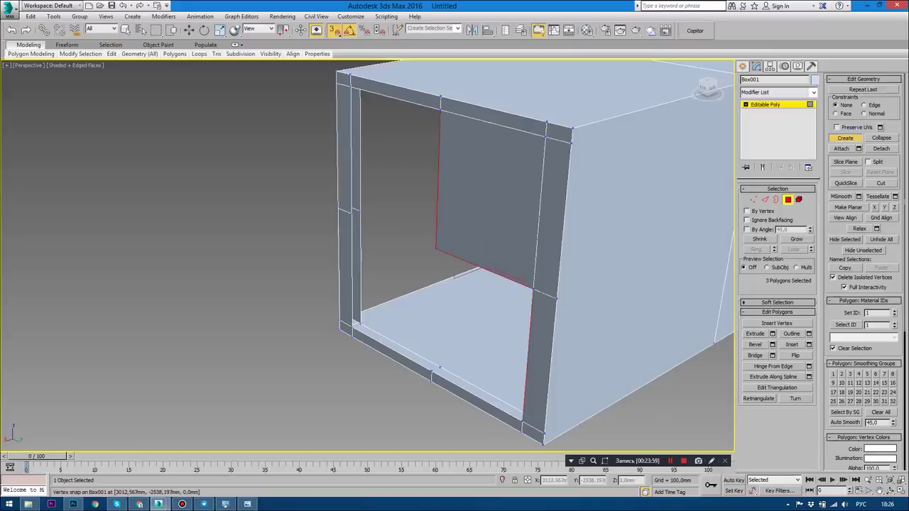
Build a snapped polygon down the opening's left post, then switch to Border level.
{"action": "mouse_move", "coordinate": [454, 273]}
{"action": "middle_mouse_down", "text": "alt"}
{"action": "mouse_move", "coordinate": [476, 326]}
{"action": "mouse_move", "coordinate": [462, 348]}
{"action": "mouse_move", "coordinate": [468, 277]}
{"action": "middle_mouse_up", "text": "alt"}
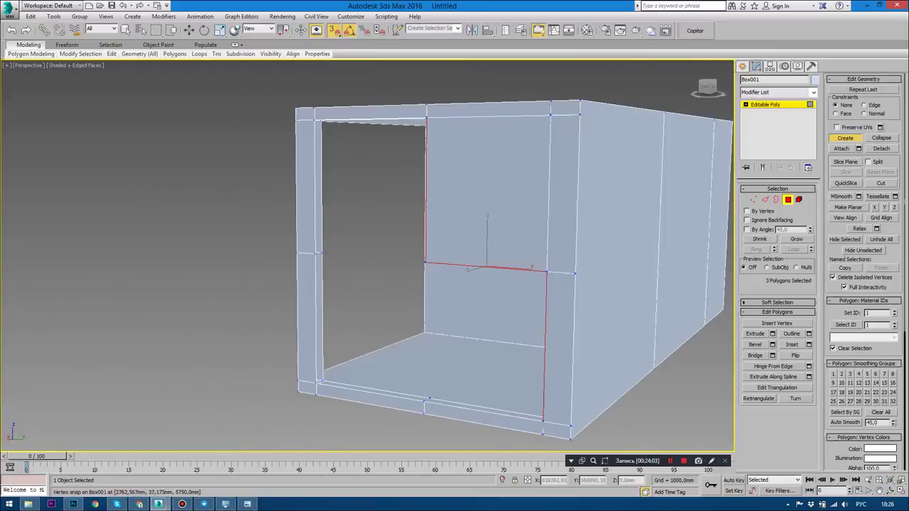
{"action": "scroll", "coordinate": [333, 113], "scroll_direction": "up", "scroll_amount": 5}
{"action": "scroll", "coordinate": [332, 114], "scroll_direction": "down", "scroll_amount": 5}
{"action": "middle_click_drag", "start_coordinate": [332, 114], "coordinate": [332, 114], "text": "alt"}
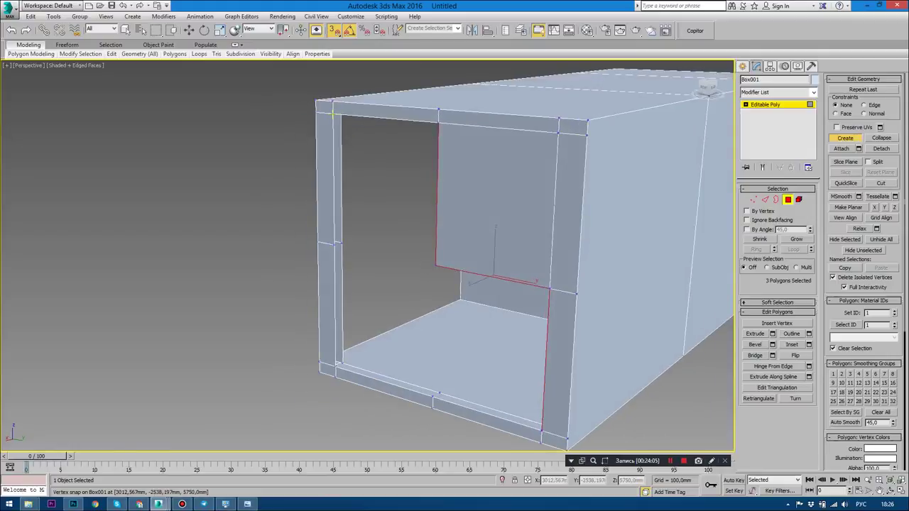
{"action": "left_click", "coordinate": [333, 113]}
{"action": "left_click", "coordinate": [332, 244]}
{"action": "left_click", "coordinate": [342, 363]}
{"action": "mouse_move", "coordinate": [332, 113]}
{"action": "middle_mouse_down", "text": "alt"}
{"action": "mouse_move", "coordinate": [338, 167]}
{"action": "mouse_move", "coordinate": [358, 202]}
{"action": "middle_mouse_up", "text": "alt"}
{"action": "left_click", "coordinate": [335, 166]}
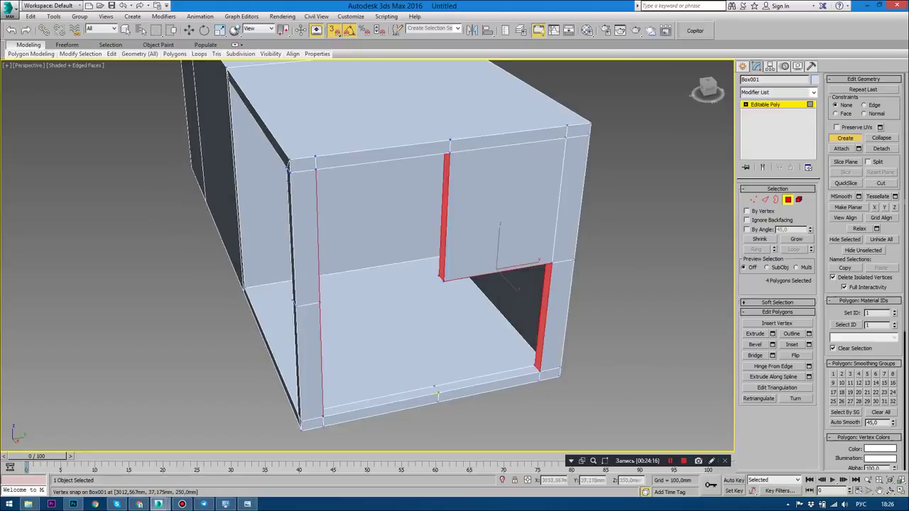
{"action": "left_click", "coordinate": [775, 199]}
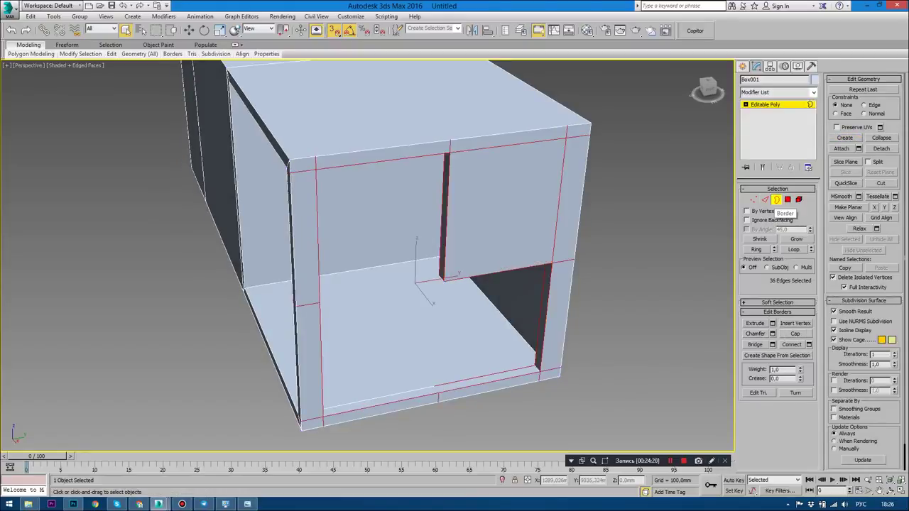
Select the bottom front border, then dismiss the quad menu without capping.
{"action": "left_click", "coordinate": [437, 394]}
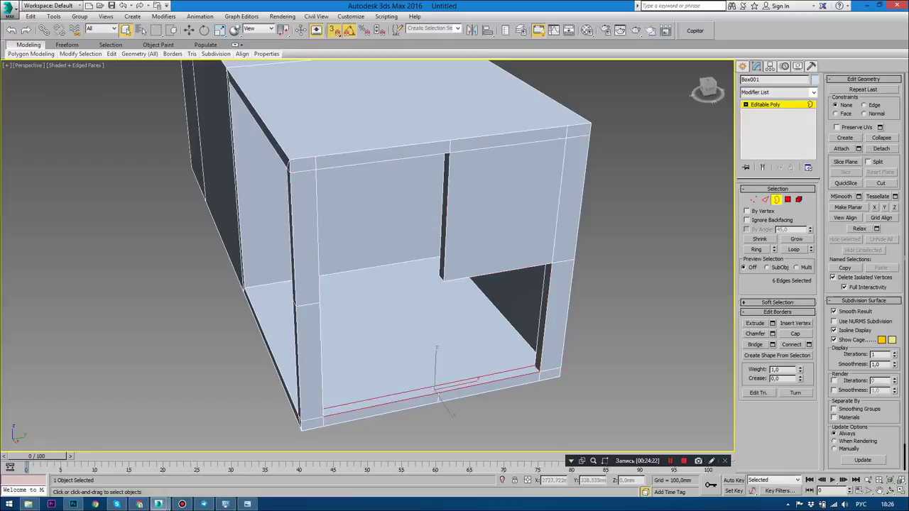
{"action": "middle_click_drag", "start_coordinate": [436, 395], "coordinate": [447, 401], "text": "alt"}
{"action": "right_click", "coordinate": [558, 274]}
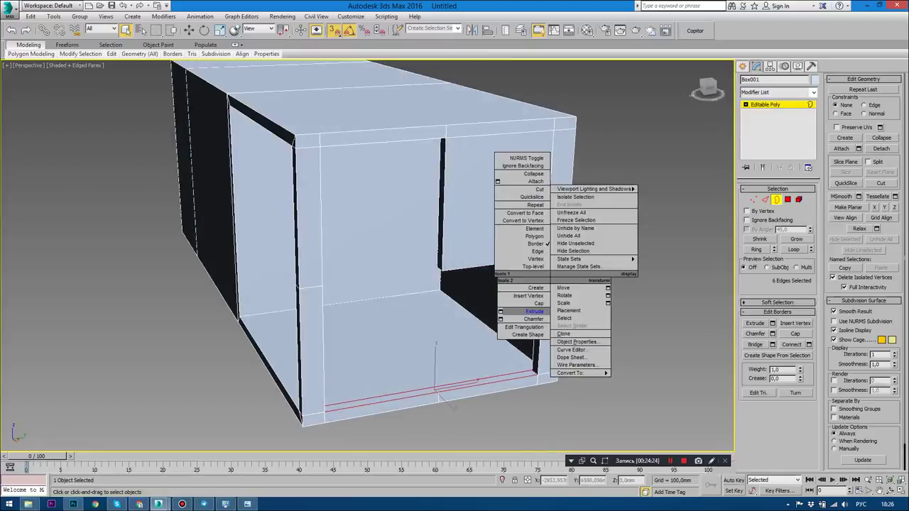
{"action": "key", "text": "Escape"}
{"action": "middle_click_drag", "start_coordinate": [524, 308], "coordinate": [497, 397], "text": "alt"}
{"action": "middle_click_drag", "start_coordinate": [450, 447], "coordinate": [523, 429], "text": "alt"}
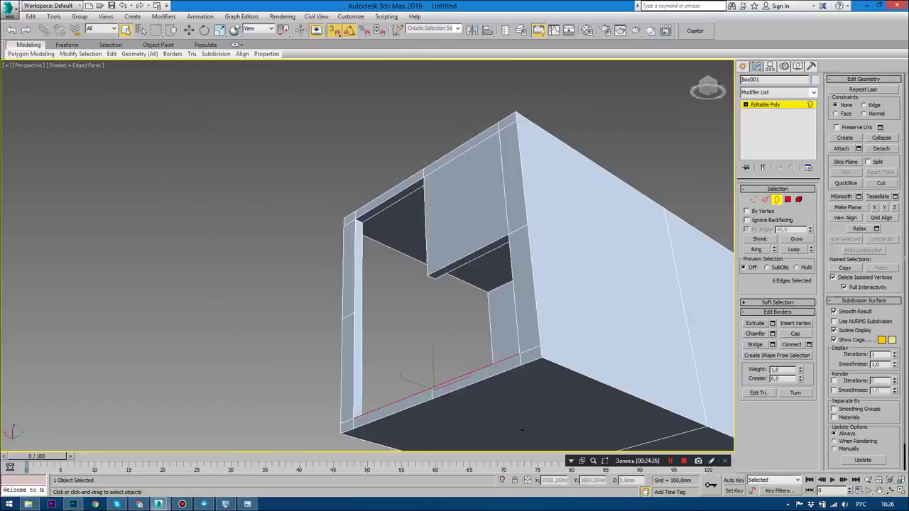
Select the top inner border, Cap it, and return to object level.
{"action": "left_click", "coordinate": [389, 199]}
{"action": "middle_click_drag", "start_coordinate": [388, 199], "coordinate": [426, 284], "text": "alt"}
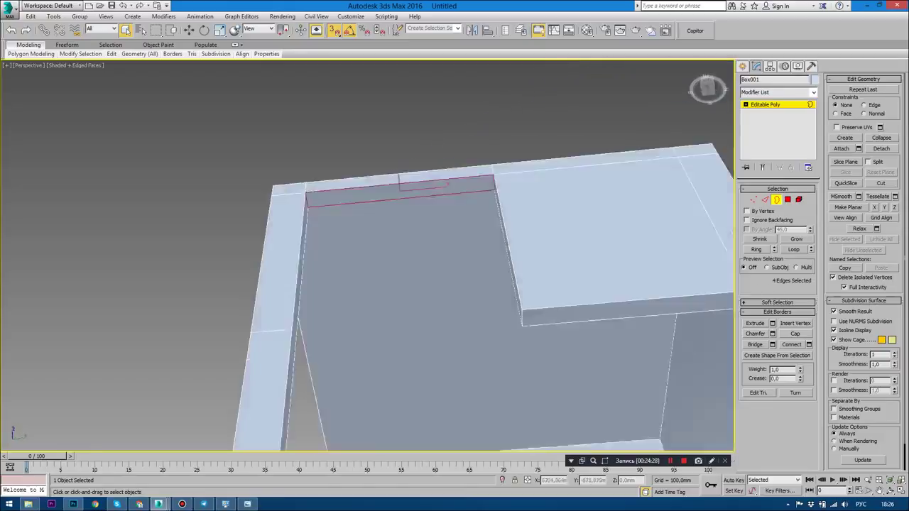
{"action": "mouse_move", "coordinate": [433, 213]}
{"action": "middle_mouse_down", "text": "alt"}
{"action": "mouse_move", "coordinate": [522, 243]}
{"action": "mouse_move", "coordinate": [490, 284]}
{"action": "middle_mouse_up", "text": "alt"}
{"action": "right_click", "coordinate": [522, 243]}
{"action": "left_click", "coordinate": [510, 271]}
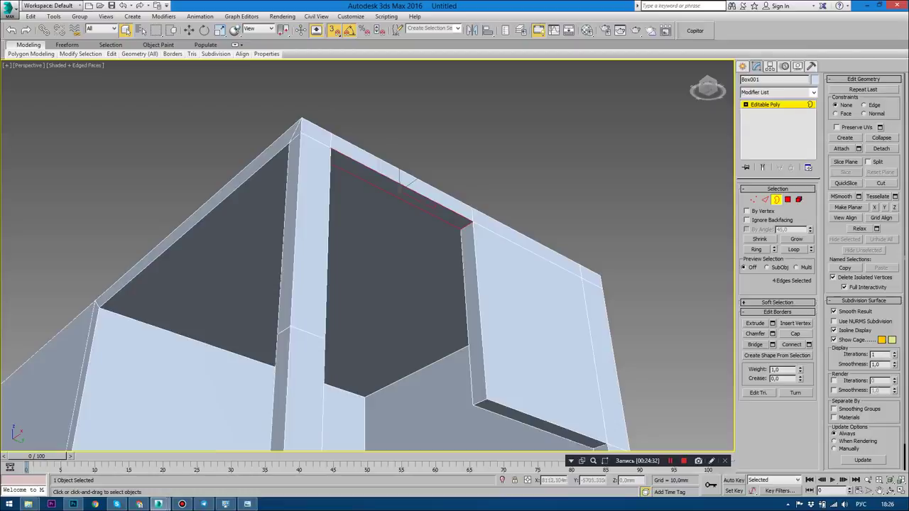
{"action": "mouse_move", "coordinate": [400, 178]}
{"action": "middle_mouse_down", "text": "alt"}
{"action": "mouse_move", "coordinate": [411, 213]}
{"action": "mouse_move", "coordinate": [530, 240]}
{"action": "mouse_move", "coordinate": [497, 277]}
{"action": "middle_mouse_up", "text": "alt"}
{"action": "key", "text": "2"}
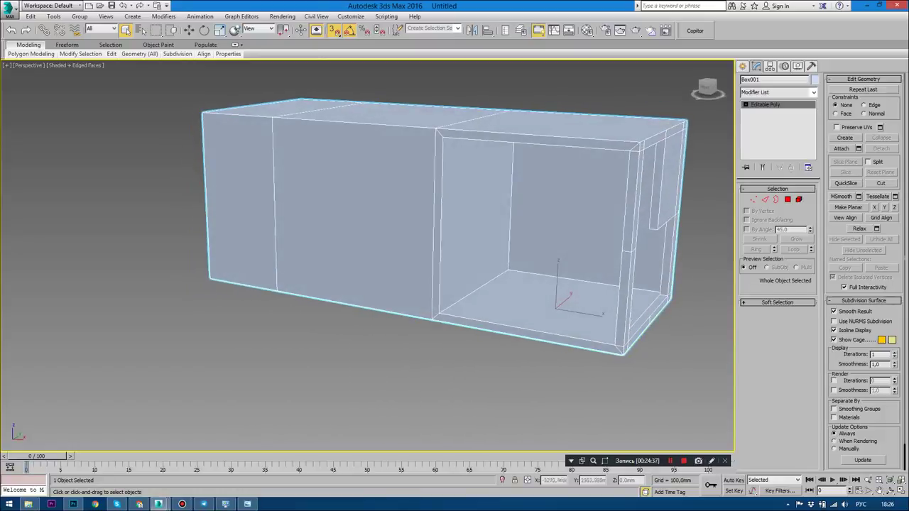
Clear the selection and bring the block's open end into close view from above.
{"action": "left_click", "coordinate": [743, 65]}
{"action": "key", "text": "ctrl+d"}
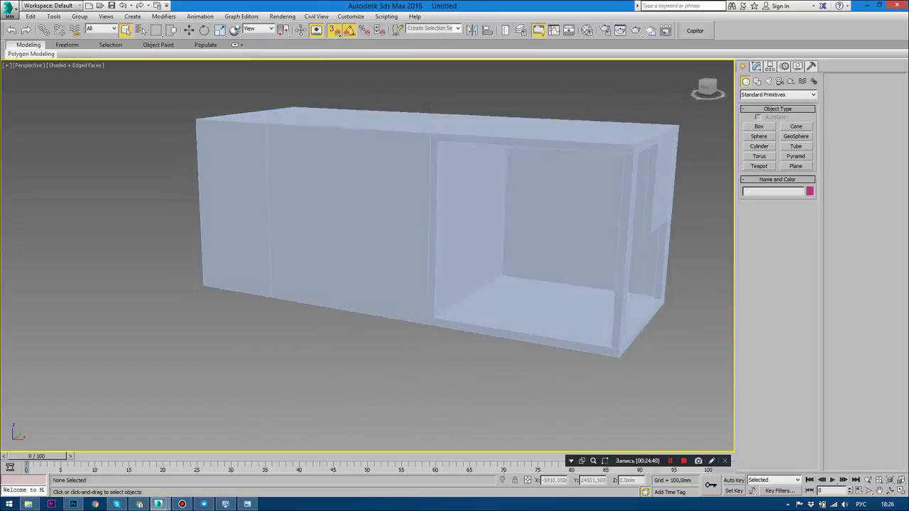
{"action": "middle_click_drag", "start_coordinate": [426, 213], "coordinate": [461, 234], "text": "alt"}
{"action": "scroll", "coordinate": [366, 256], "scroll_direction": "down", "scroll_amount": 3}
{"action": "middle_click_drag", "start_coordinate": [366, 256], "coordinate": [426, 213], "text": "alt"}
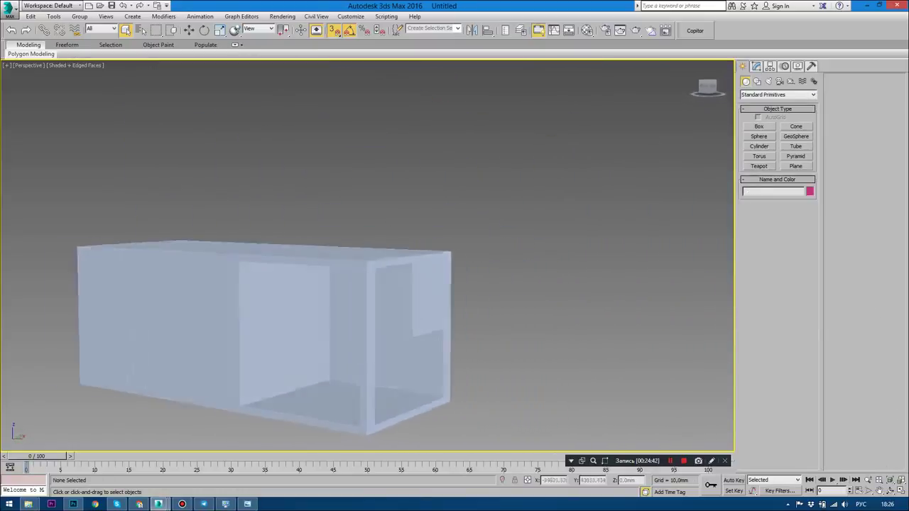
{"action": "middle_click_drag", "start_coordinate": [369, 255], "coordinate": [483, 224], "text": "alt"}
{"action": "middle_click_drag", "start_coordinate": [370, 213], "coordinate": [390, 195]}
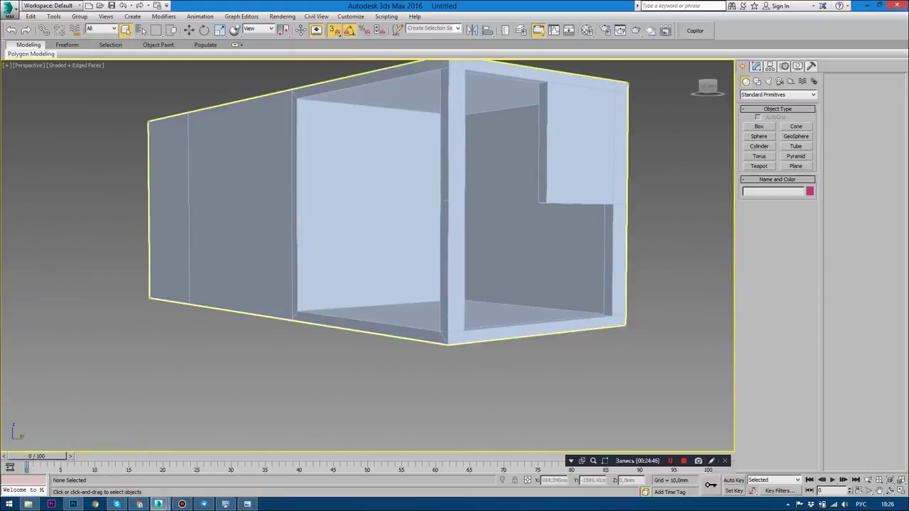
{"action": "middle_click_drag", "start_coordinate": [383, 234], "coordinate": [454, 235], "text": "alt"}
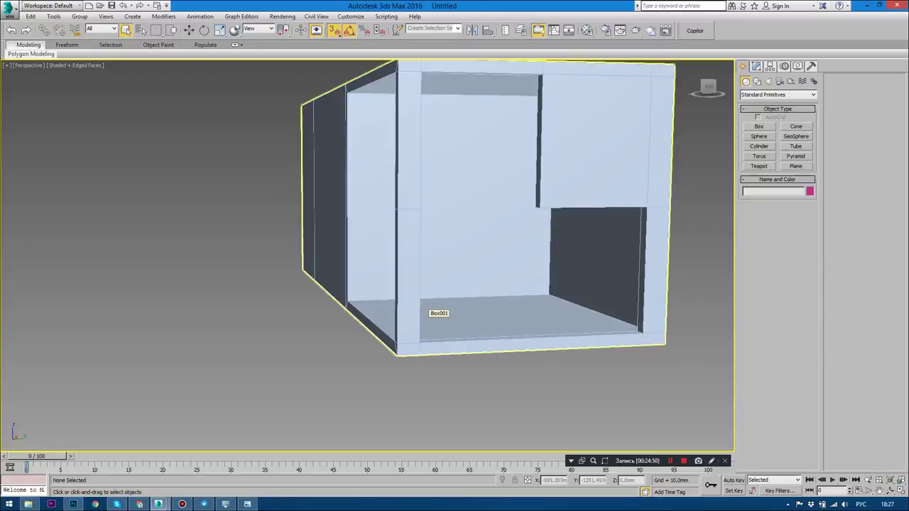
{"action": "middle_click_drag", "start_coordinate": [383, 234], "coordinate": [348, 234], "text": "alt"}
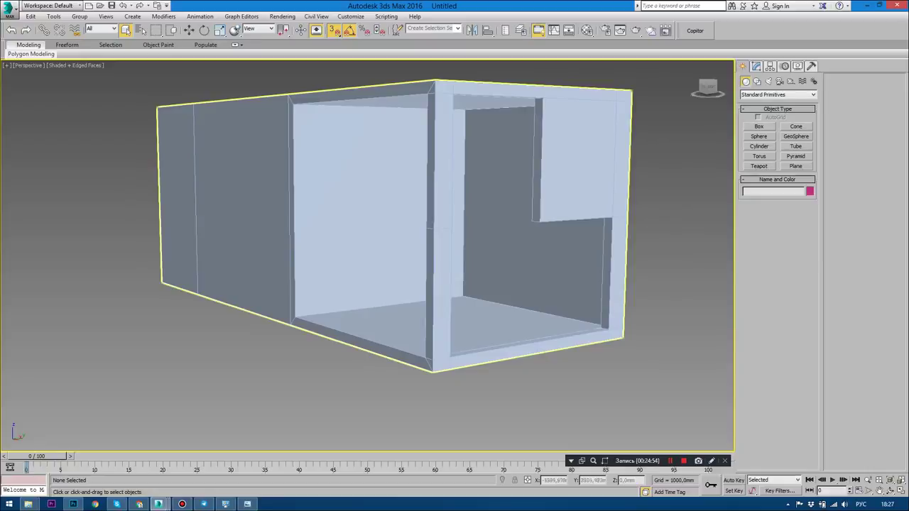
{"action": "scroll", "coordinate": [347, 234], "scroll_direction": "up", "scroll_amount": 5}
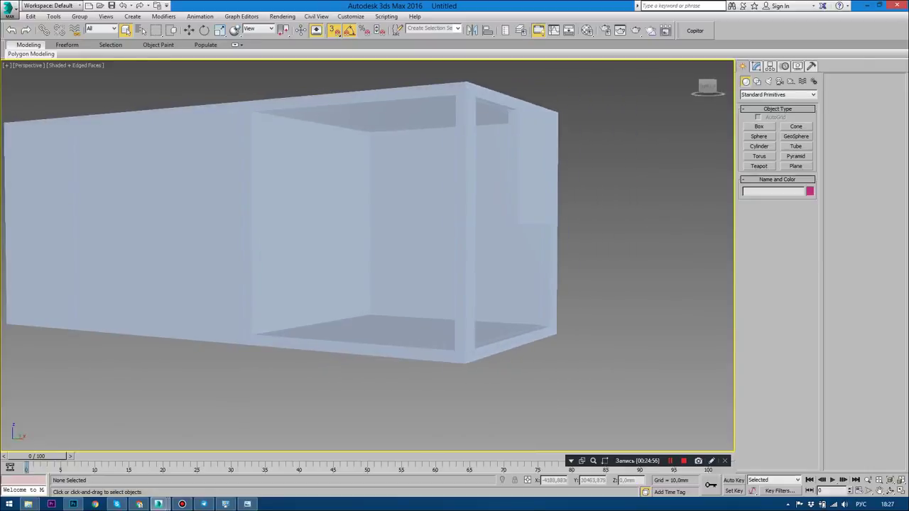
{"action": "mouse_move", "coordinate": [348, 234]}
{"action": "middle_mouse_down", "text": "alt"}
{"action": "mouse_move", "coordinate": [322, 196]}
{"action": "mouse_move", "coordinate": [365, 227]}
{"action": "mouse_move", "coordinate": [377, 273]}
{"action": "middle_mouse_up", "text": "alt"}
{"action": "scroll", "coordinate": [440, 241], "scroll_direction": "up", "scroll_amount": 3}
{"action": "scroll", "coordinate": [440, 241], "scroll_direction": "up", "scroll_amount": 1}
{"action": "scroll", "coordinate": [440, 241], "scroll_direction": "up", "scroll_amount": 1}
{"action": "scroll", "coordinate": [440, 241], "scroll_direction": "up", "scroll_amount": 2}
Select Box001 in Edge mode and check the short corner edge near the opening.
{"action": "left_click", "coordinate": [755, 66]}
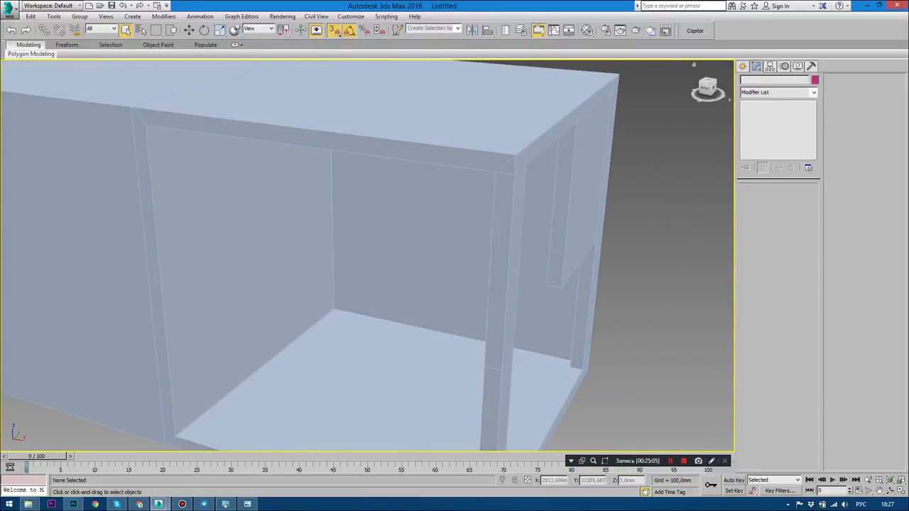
{"action": "left_click", "coordinate": [426, 234]}
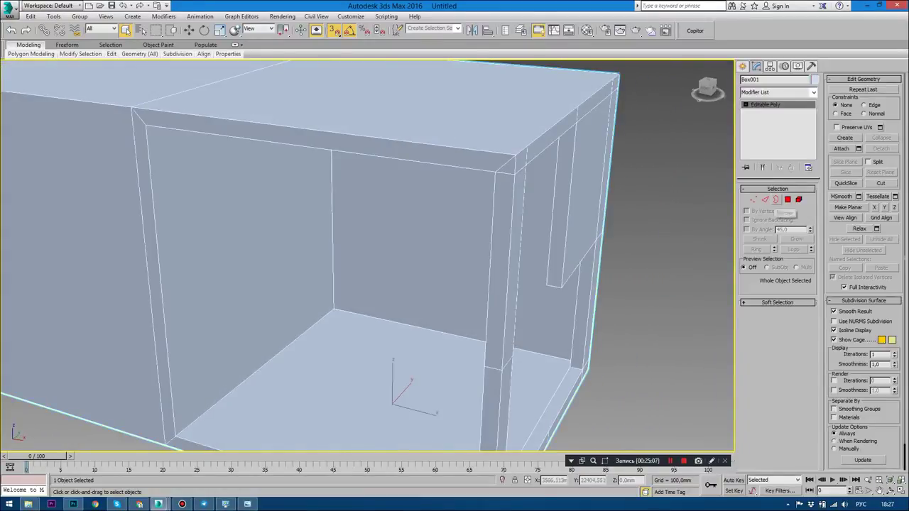
{"action": "key", "text": "2"}
{"action": "left_click", "coordinate": [506, 163]}
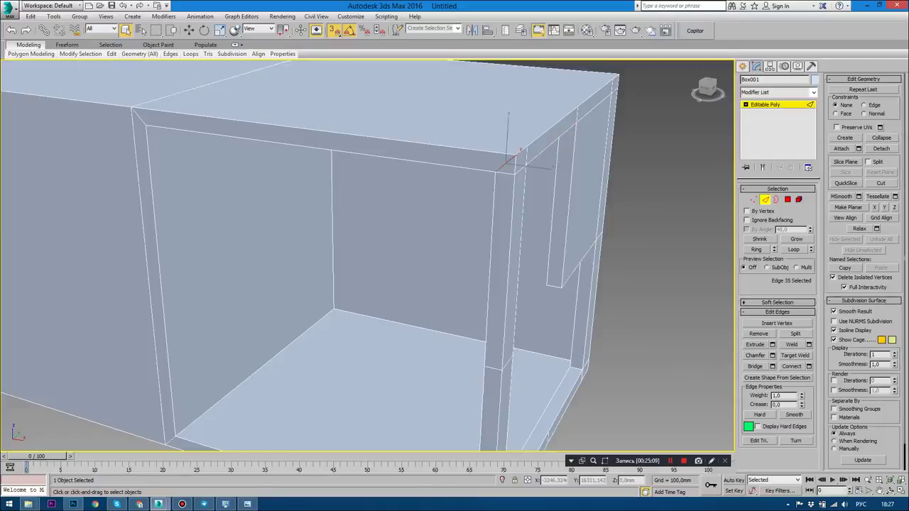
{"action": "key", "text": "ctrl+d"}
From below the open interior, check the vertical edge at the bottom corner.
{"action": "middle_click_drag", "start_coordinate": [370, 255], "coordinate": [326, 256], "text": "alt"}
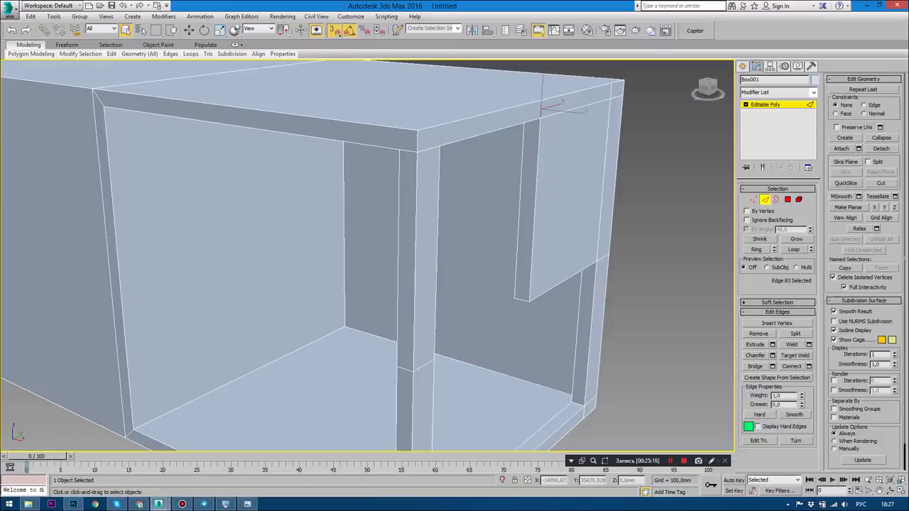
{"action": "scroll", "coordinate": [616, 91], "scroll_direction": "down", "scroll_amount": 5}
{"action": "mouse_move", "coordinate": [616, 91]}
{"action": "middle_mouse_down", "text": "alt"}
{"action": "mouse_move", "coordinate": [426, 213]}
{"action": "mouse_move", "coordinate": [298, 213]}
{"action": "middle_mouse_up", "text": "alt"}
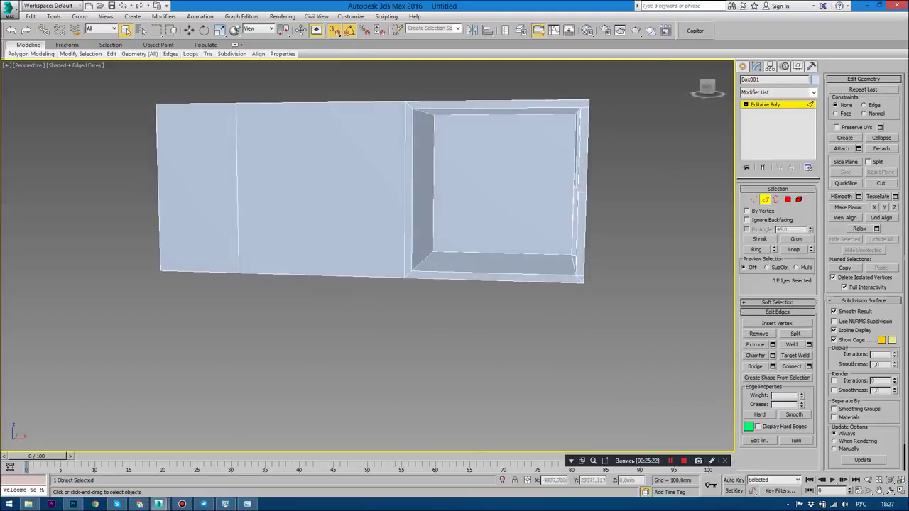
{"action": "scroll", "coordinate": [355, 191], "scroll_direction": "up", "scroll_amount": 3}
{"action": "middle_click_drag", "start_coordinate": [355, 192], "coordinate": [326, 170], "text": "alt"}
{"action": "left_click", "coordinate": [544, 335]}
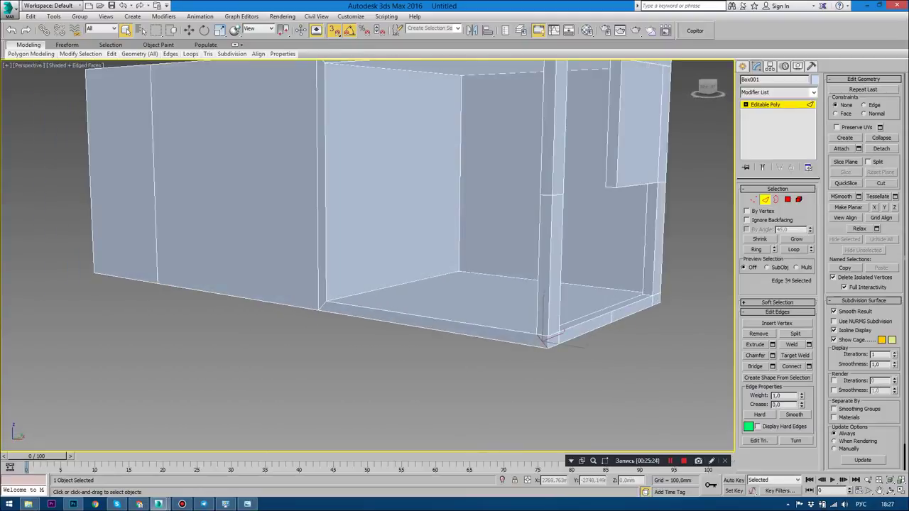
{"action": "key", "text": "ctrl+d"}
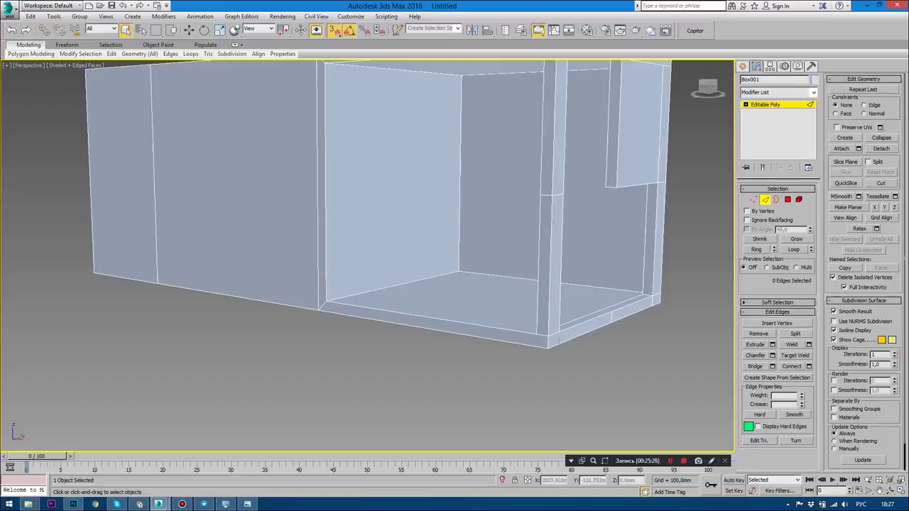
{"action": "middle_click_drag", "start_coordinate": [370, 248], "coordinate": [426, 255], "text": "alt"}
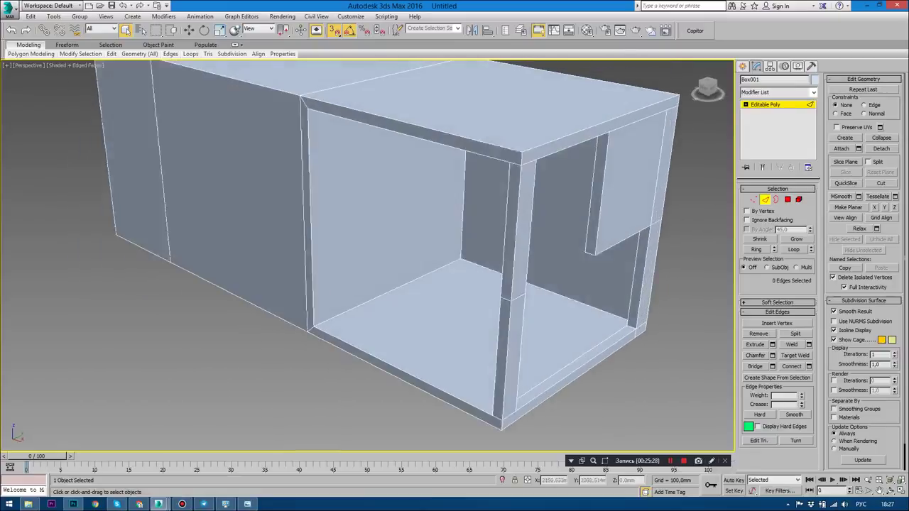
In Vertex mode, check the vertices at the opening's bottom corner.
{"action": "key", "text": "1"}
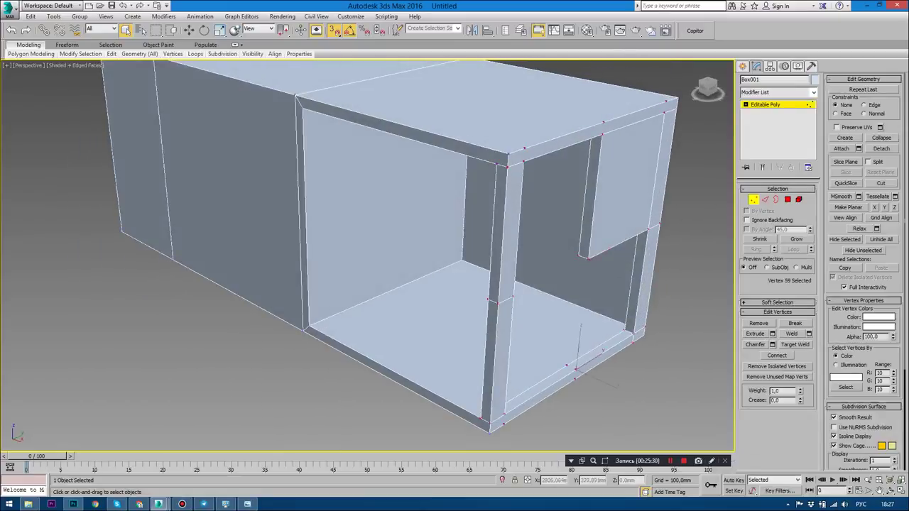
{"action": "left_click_drag", "start_coordinate": [557, 355], "coordinate": [584, 385]}
{"action": "key", "text": "ctrl+d"}
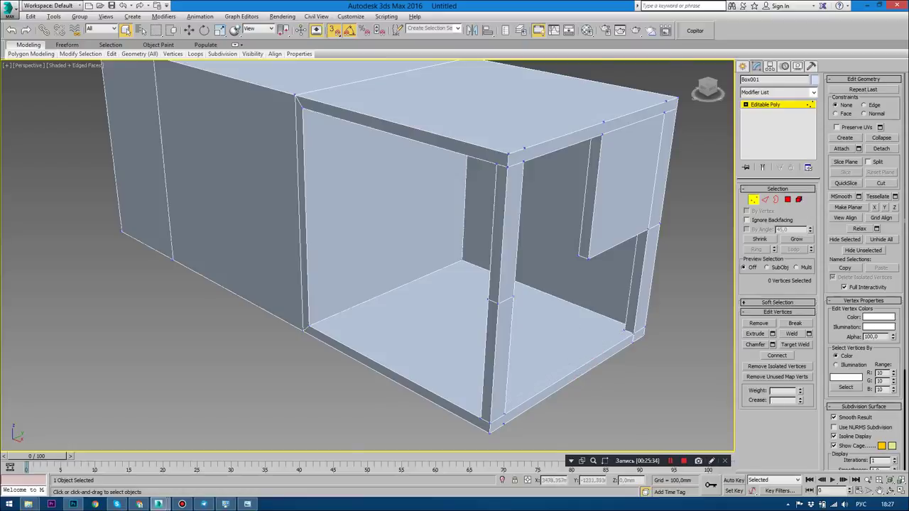
{"action": "mouse_move", "coordinate": [369, 249]}
{"action": "middle_mouse_down", "text": "alt"}
{"action": "mouse_move", "coordinate": [369, 213]}
{"action": "mouse_move", "coordinate": [369, 248]}
{"action": "mouse_move", "coordinate": [334, 248]}
{"action": "middle_mouse_up", "text": "alt"}
{"action": "left_click", "coordinate": [507, 362]}
{"action": "key", "text": "ctrl+d"}
Select two vertices on the top front edge, then view the block from the front.
{"action": "left_click", "coordinate": [484, 124]}
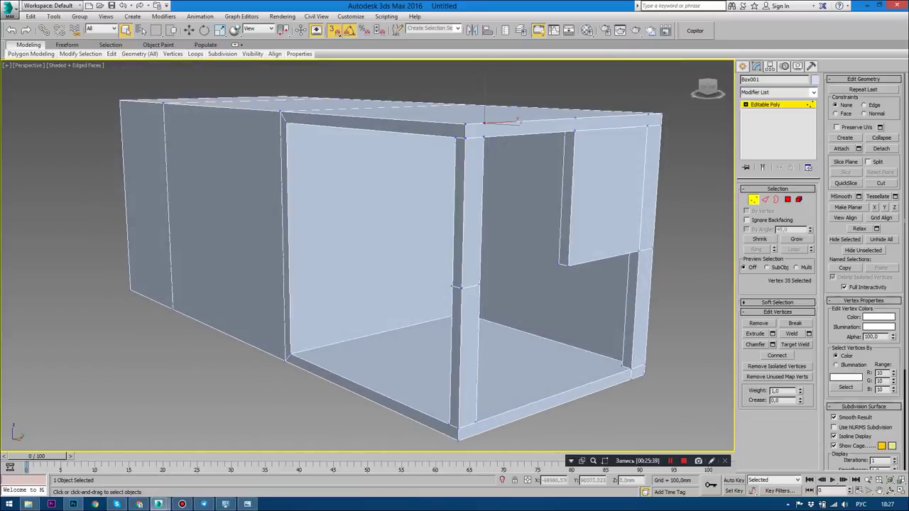
{"action": "left_click", "coordinate": [572, 118], "text": "ctrl"}
{"action": "middle_click_drag", "start_coordinate": [369, 248], "coordinate": [397, 299], "text": "alt"}
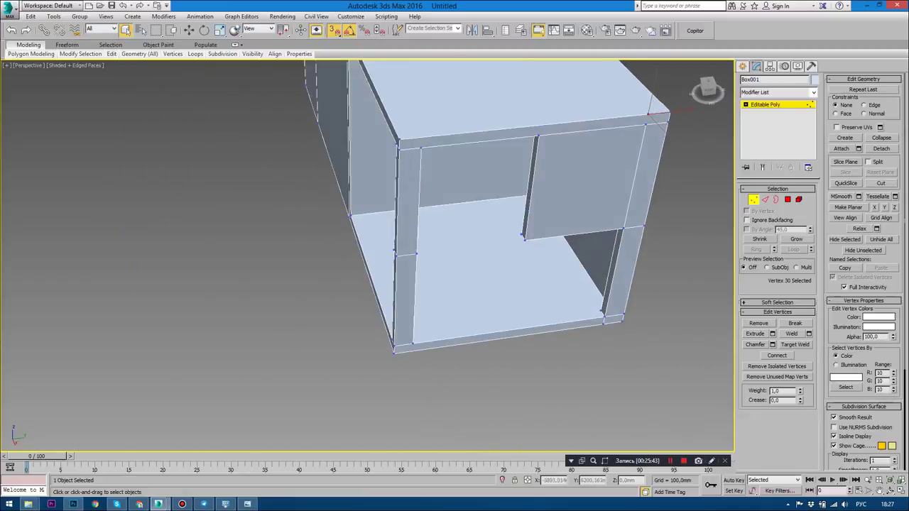
{"action": "middle_click_drag", "start_coordinate": [426, 213], "coordinate": [420, 215]}
{"action": "mouse_move", "coordinate": [366, 241]}
{"action": "middle_mouse_down", "text": "alt"}
{"action": "mouse_move", "coordinate": [397, 213]}
{"action": "mouse_move", "coordinate": [369, 234]}
{"action": "mouse_move", "coordinate": [333, 241]}
{"action": "mouse_move", "coordinate": [426, 235]}
{"action": "middle_mouse_up", "text": "alt"}
{"action": "scroll", "coordinate": [366, 242], "scroll_direction": "down", "scroll_amount": 4}
Leave vertex editing and reselect the house block.
{"action": "key", "text": "1"}
{"action": "left_click", "coordinate": [114, 369]}
{"action": "scroll", "coordinate": [426, 249], "scroll_direction": "up", "scroll_amount": 3}
{"action": "left_click", "coordinate": [567, 213]}
{"action": "middle_click_drag", "start_coordinate": [568, 213], "coordinate": [539, 220], "text": "alt"}
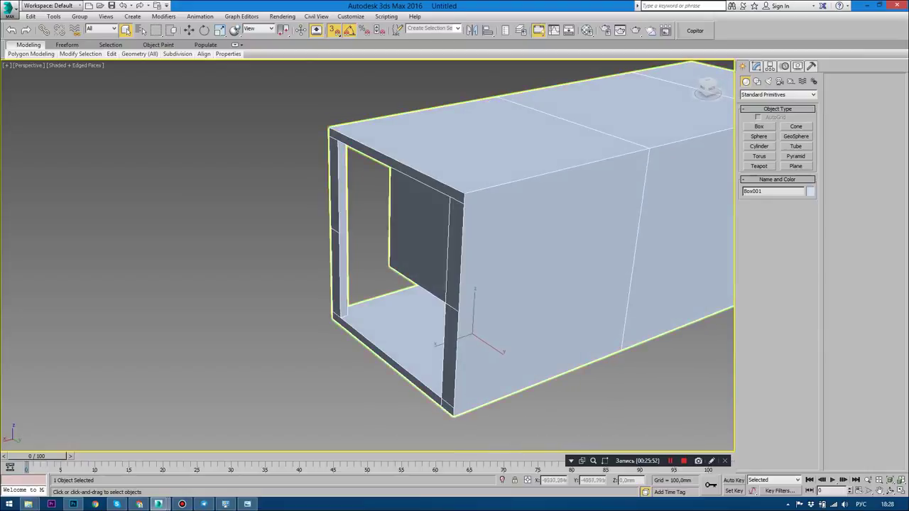
Review the door jambs in 3d_exterior_04, then return to Box001 in the Untitled scene.
{"action": "key", "text": "alt+Tab"}
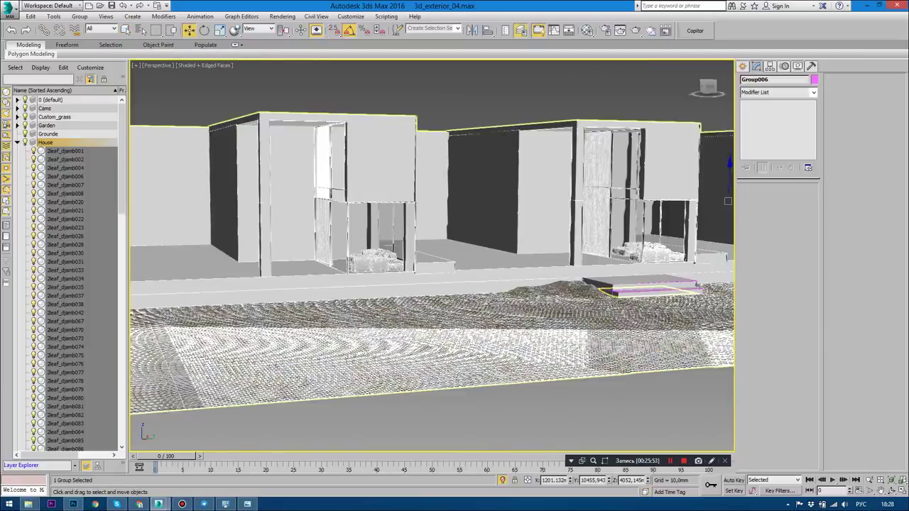
{"action": "mouse_move", "coordinate": [426, 284]}
{"action": "middle_mouse_down", "text": "alt"}
{"action": "mouse_move", "coordinate": [426, 305]}
{"action": "mouse_move", "coordinate": [390, 320]}
{"action": "mouse_move", "coordinate": [390, 299]}
{"action": "middle_mouse_up", "text": "alt"}
{"action": "scroll", "coordinate": [397, 242], "scroll_direction": "up", "scroll_amount": 3}
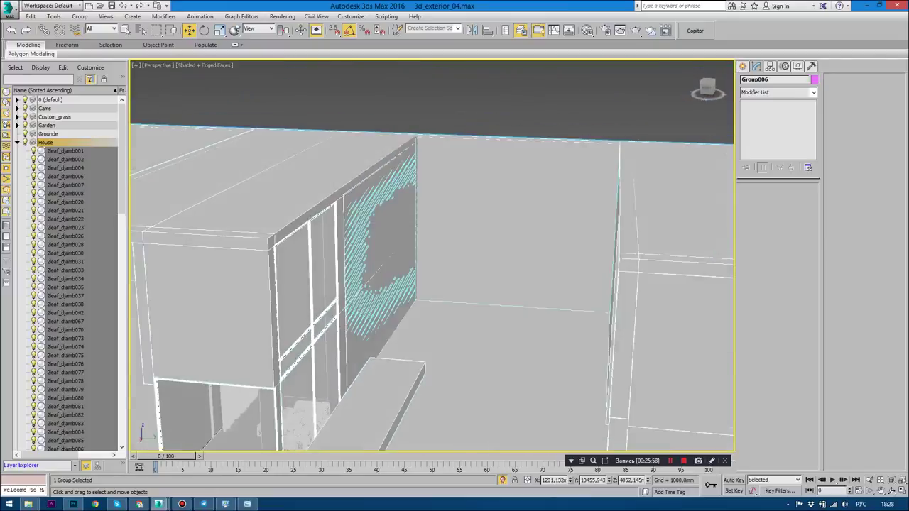
{"action": "key", "text": "alt+Tab"}
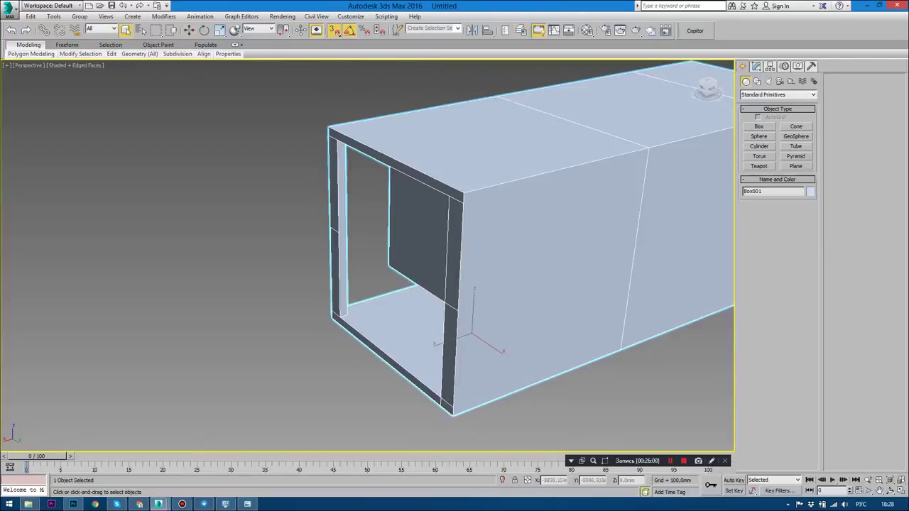
{"action": "middle_click_drag", "start_coordinate": [454, 284], "coordinate": [444, 242]}
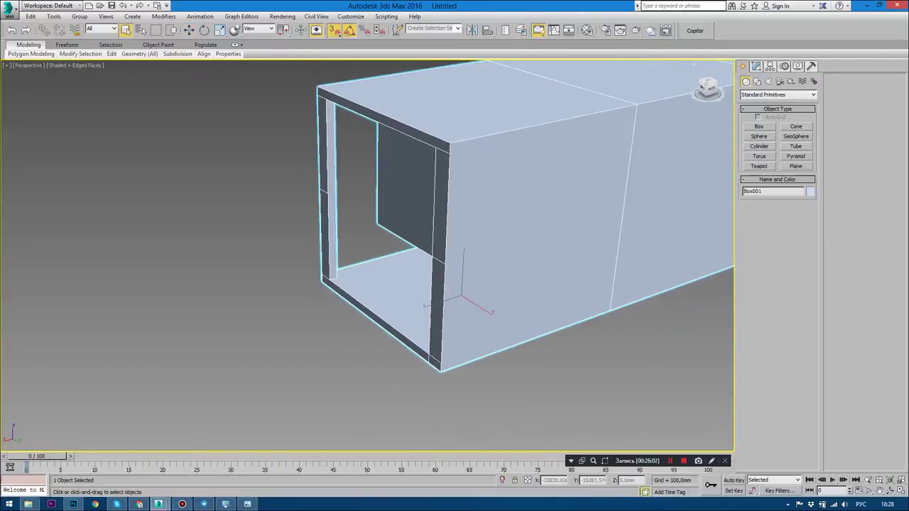
{"action": "left_click", "coordinate": [755, 66]}
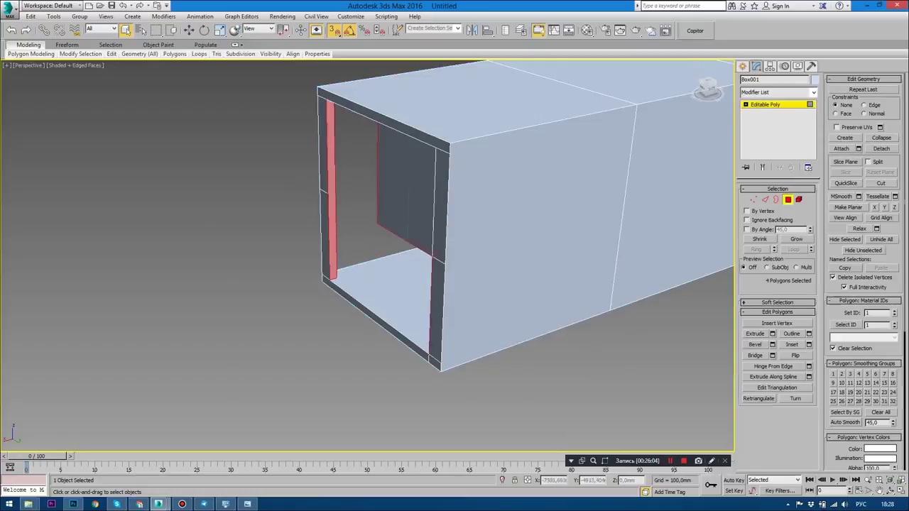
Turn on Slice Plane for the block's front face and position the plane near its bottom.
{"action": "left_click", "coordinate": [540, 234]}
{"action": "left_click", "coordinate": [844, 162]}
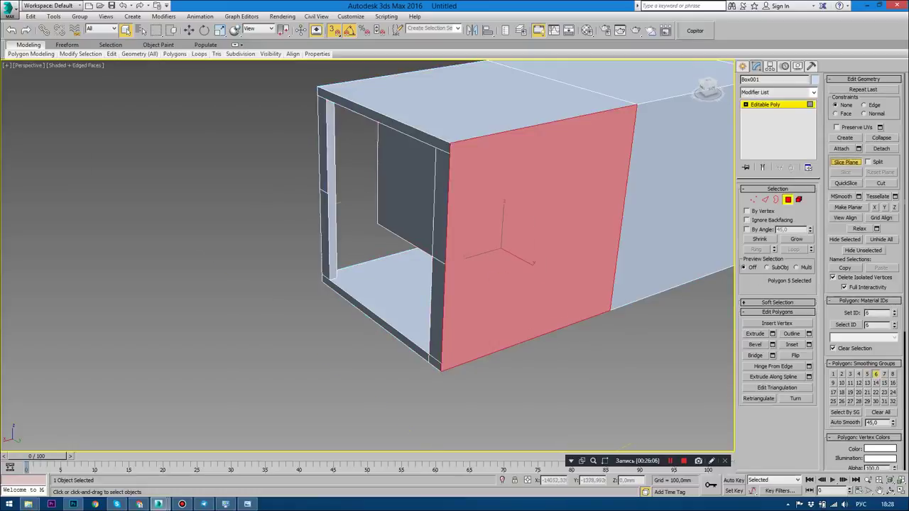
{"action": "middle_click_drag", "start_coordinate": [454, 284], "coordinate": [455, 234], "text": "alt"}
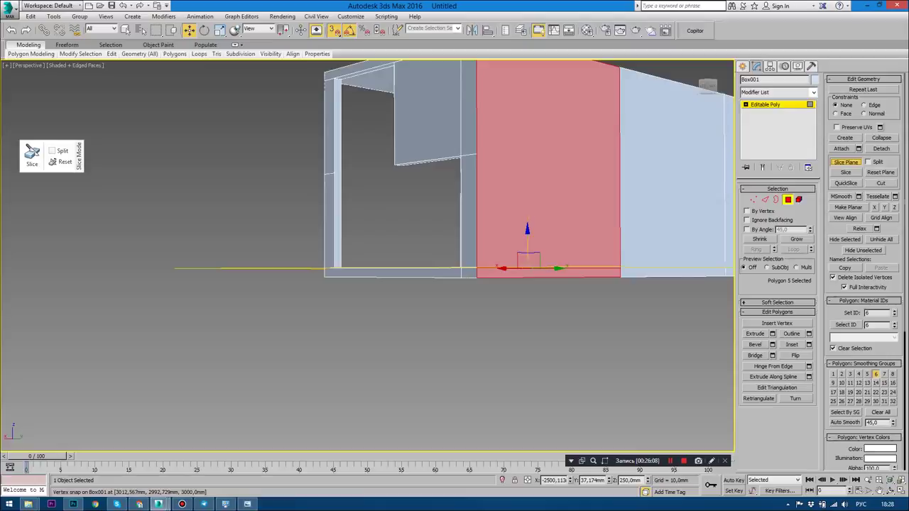
{"action": "middle_click_drag", "start_coordinate": [454, 284], "coordinate": [497, 270], "text": "alt"}
{"action": "left_click_drag", "start_coordinate": [527, 234], "coordinate": [536, 88]}
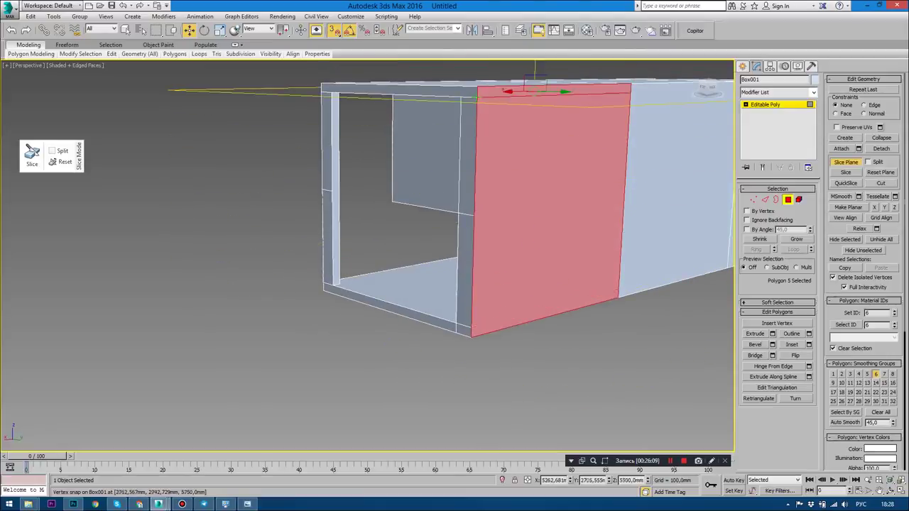
{"action": "middle_click_drag", "start_coordinate": [455, 284], "coordinate": [426, 284], "text": "alt"}
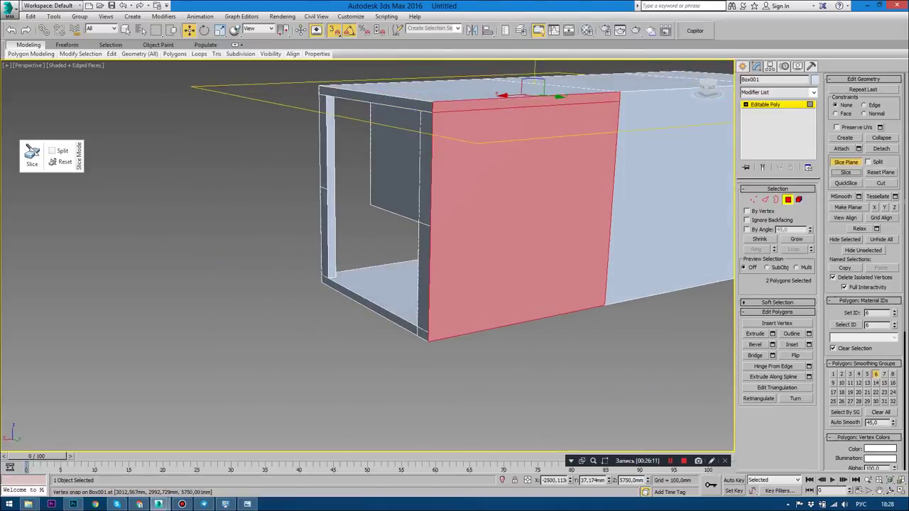
{"action": "left_click_drag", "start_coordinate": [432, 103], "coordinate": [428, 331]}
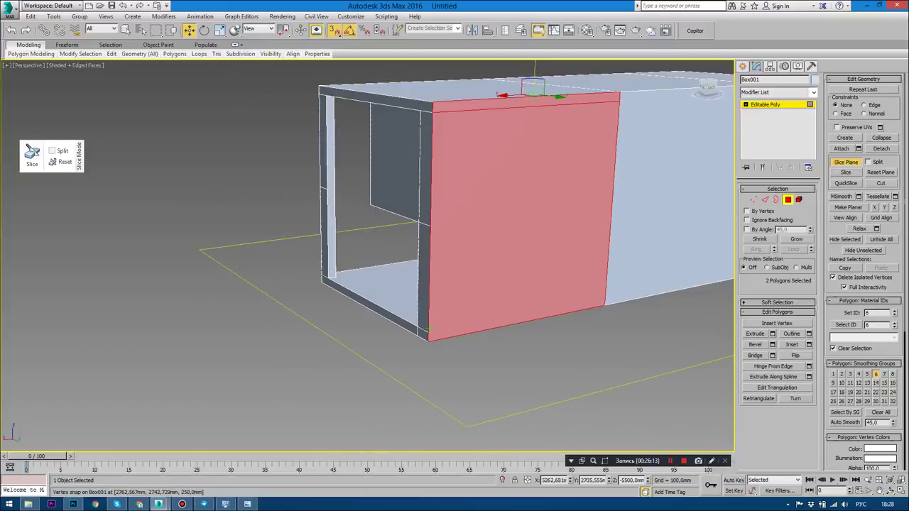
{"action": "middle_click_drag", "start_coordinate": [454, 284], "coordinate": [422, 283], "text": "alt"}
Rotate the slice plane 90° to vertical, slide it left across the panel and slice.
{"action": "key", "text": "e"}
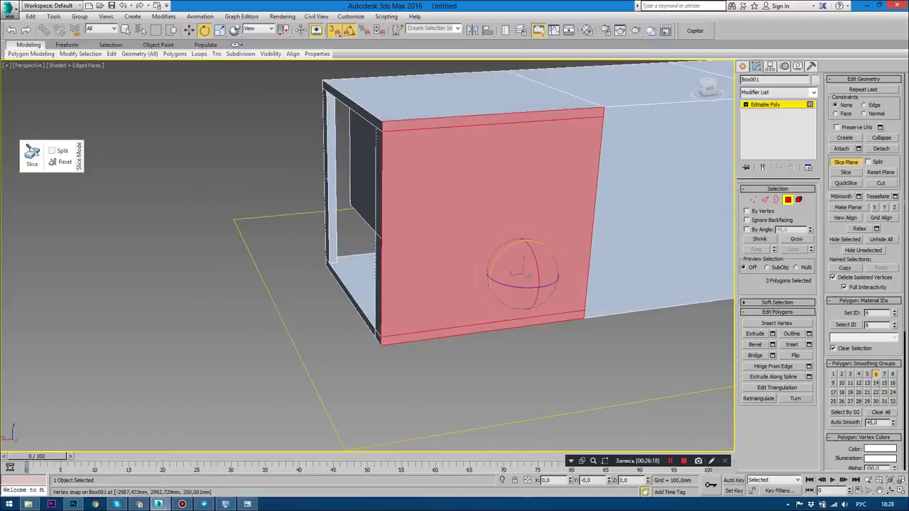
{"action": "key", "text": "s"}
{"action": "left_click_drag", "start_coordinate": [515, 245], "coordinate": [539, 249]}
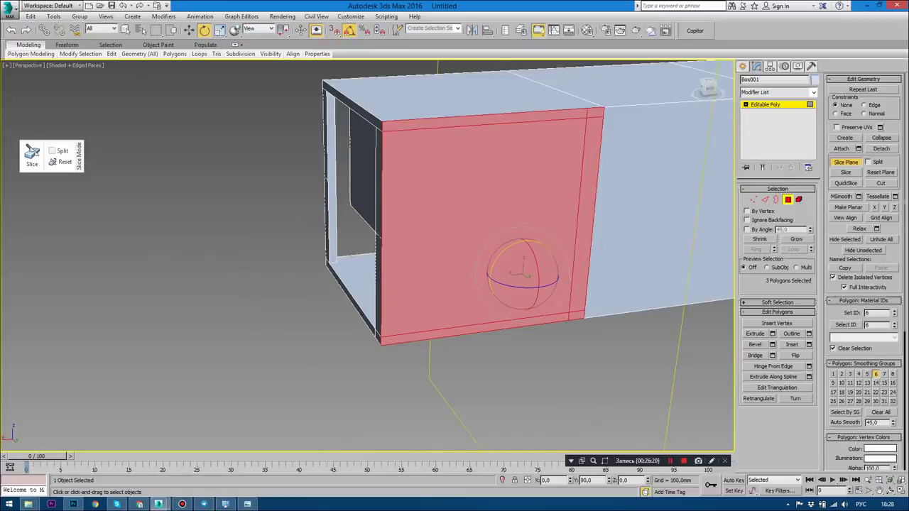
{"action": "middle_click_drag", "start_coordinate": [521, 273], "coordinate": [514, 273], "text": "alt"}
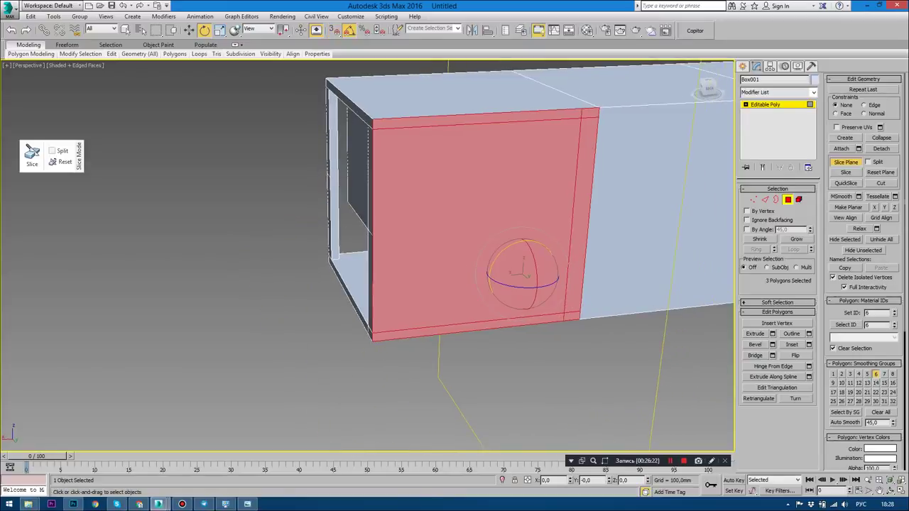
{"action": "key", "text": "w"}
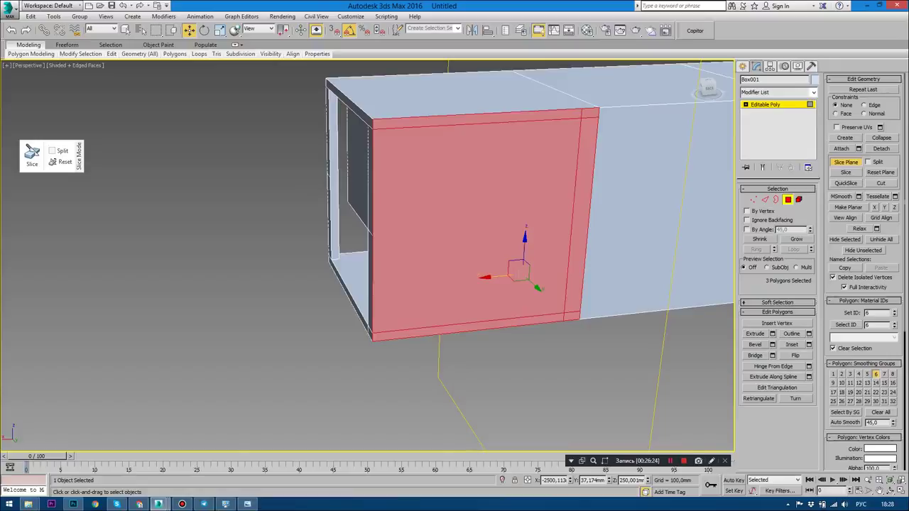
{"action": "left_click_drag", "start_coordinate": [490, 277], "coordinate": [369, 279]}
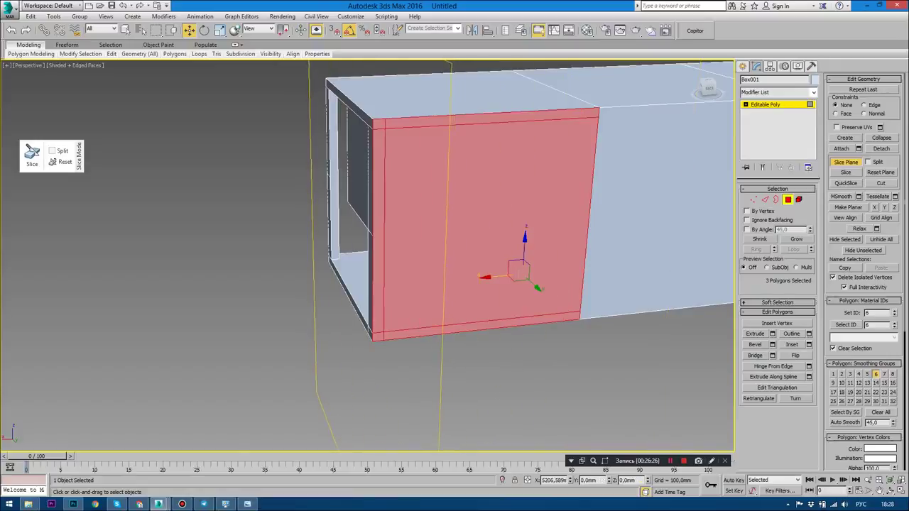
{"action": "left_click_drag", "start_coordinate": [483, 277], "coordinate": [359, 291]}
{"action": "left_click", "coordinate": [846, 171]}
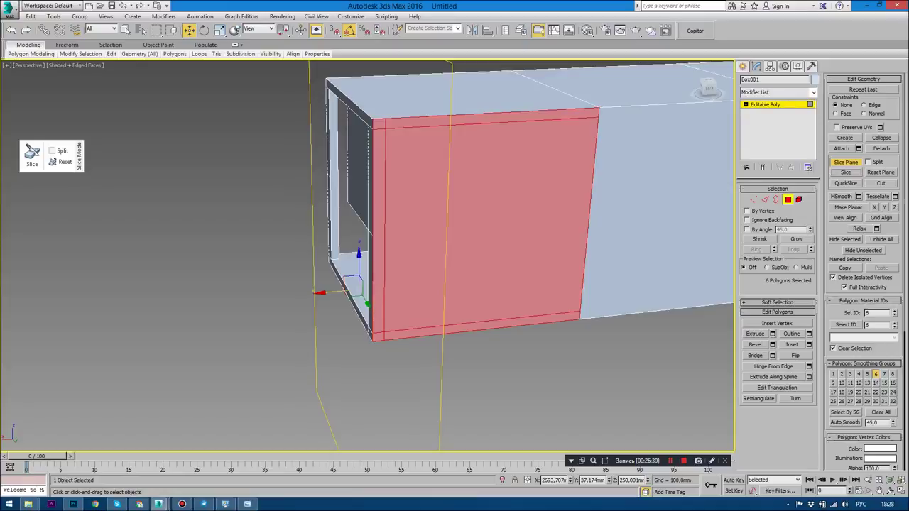
Move the slice plane right across the red face for the next cut.
{"action": "middle_click_drag", "start_coordinate": [369, 256], "coordinate": [397, 255], "text": "alt"}
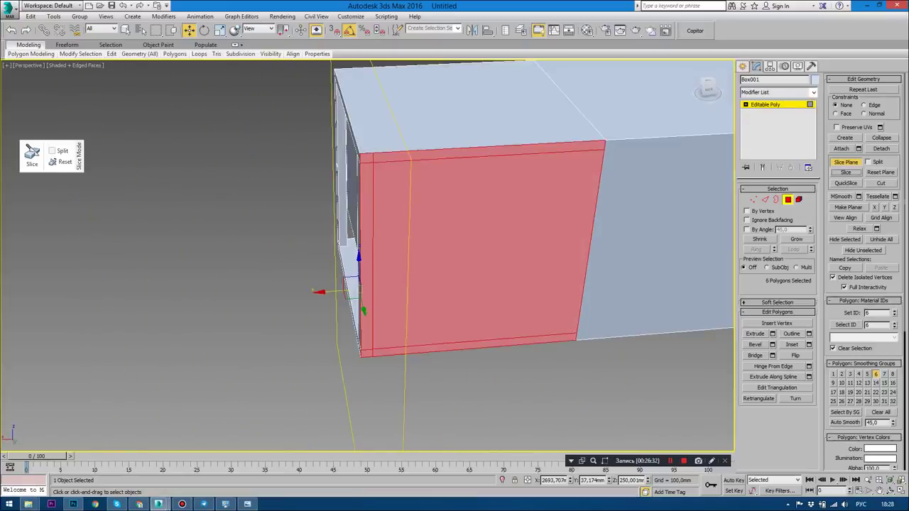
{"action": "left_click_drag", "start_coordinate": [340, 291], "coordinate": [489, 291]}
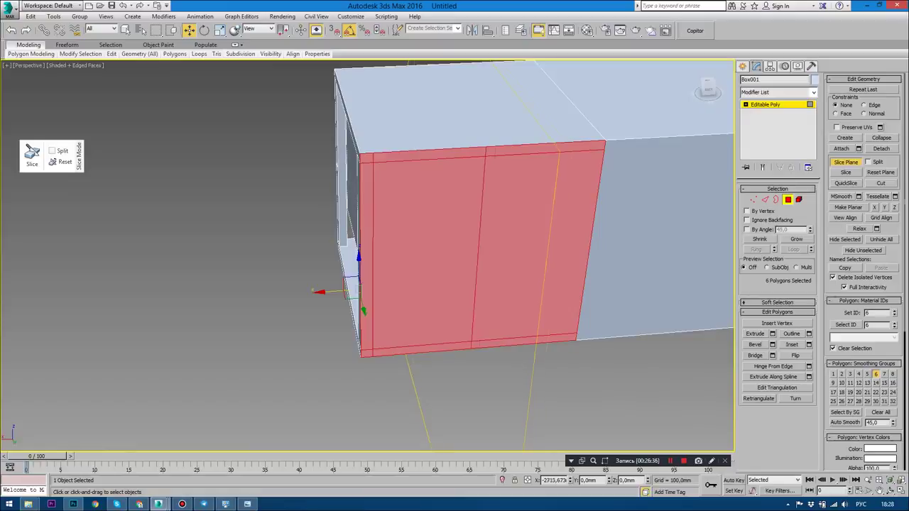
{"action": "middle_click_drag", "start_coordinate": [426, 284], "coordinate": [469, 284], "text": "alt"}
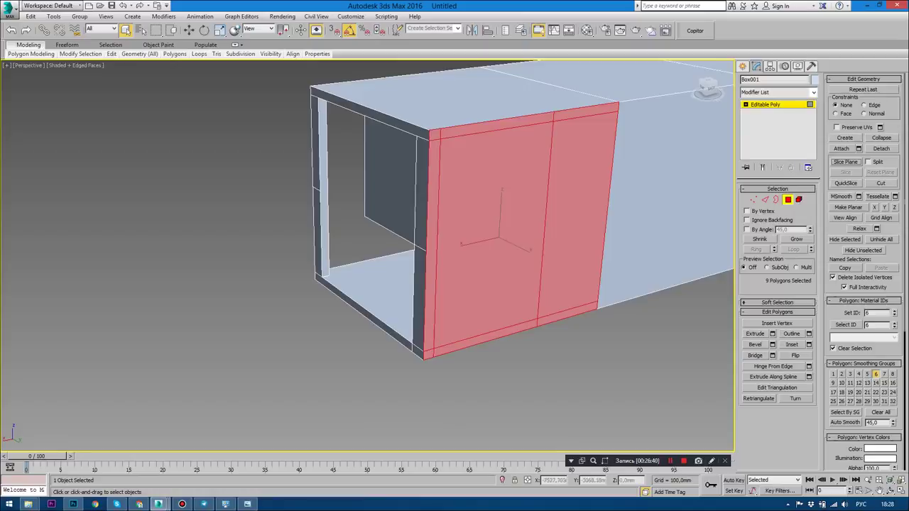
{"action": "mouse_move", "coordinate": [369, 248]}
{"action": "middle_mouse_down", "text": "alt"}
{"action": "mouse_move", "coordinate": [461, 248]}
{"action": "mouse_move", "coordinate": [397, 249]}
{"action": "mouse_move", "coordinate": [440, 248]}
{"action": "mouse_move", "coordinate": [398, 248]}
{"action": "mouse_move", "coordinate": [412, 256]}
{"action": "mouse_move", "coordinate": [482, 244]}
{"action": "mouse_move", "coordinate": [227, 255]}
{"action": "middle_mouse_up", "text": "alt"}
Select the wall panel polygons and slice them with the slice plane.
{"action": "left_click", "coordinate": [497, 235]}
{"action": "scroll", "coordinate": [369, 248], "scroll_direction": "down", "scroll_amount": 3}
{"action": "scroll", "coordinate": [369, 248], "scroll_direction": "up", "scroll_amount": 5}
{"action": "key", "text": "ctrl+z"}
{"action": "key", "text": "ctrl+z"}
{"action": "left_click", "coordinate": [844, 162]}
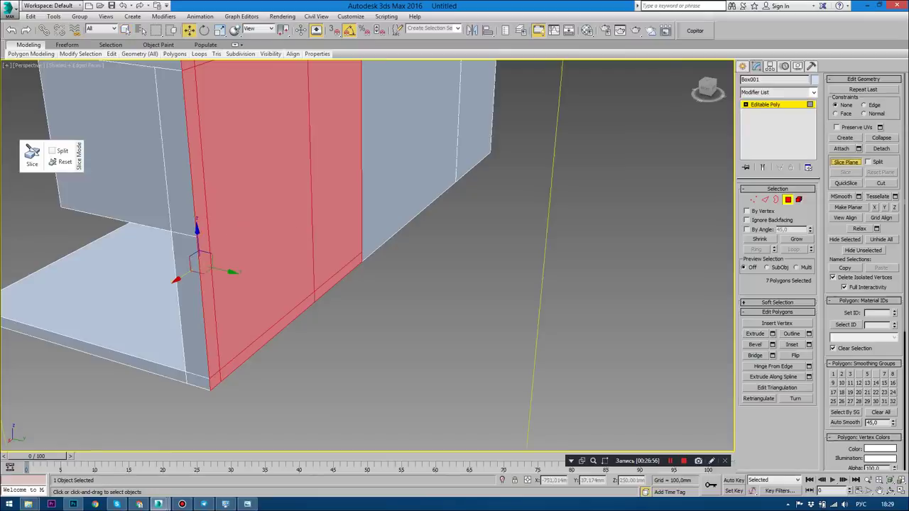
{"action": "scroll", "coordinate": [367, 245], "scroll_direction": "down", "scroll_amount": 5}
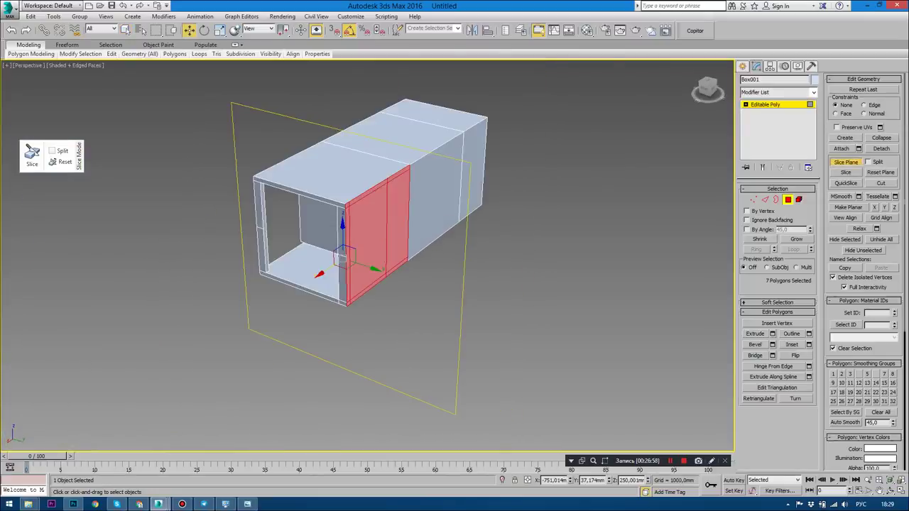
{"action": "left_click", "coordinate": [845, 173]}
Turn off the slice plane and delete the wall panels to open the hole.
{"action": "mouse_move", "coordinate": [366, 245]}
{"action": "middle_mouse_down", "text": "alt"}
{"action": "mouse_move", "coordinate": [270, 245]}
{"action": "mouse_move", "coordinate": [333, 242]}
{"action": "middle_mouse_up", "text": "alt"}
{"action": "scroll", "coordinate": [352, 242], "scroll_direction": "up", "scroll_amount": 4}
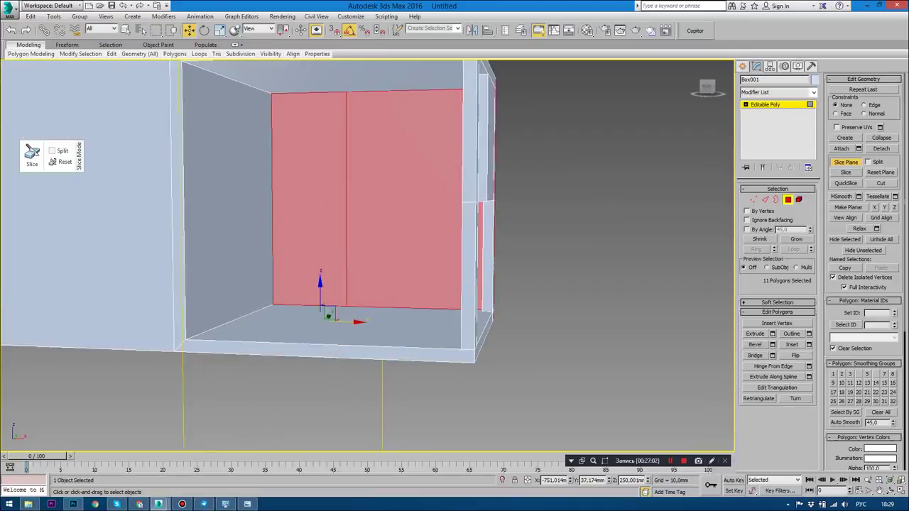
{"action": "key", "text": "q"}
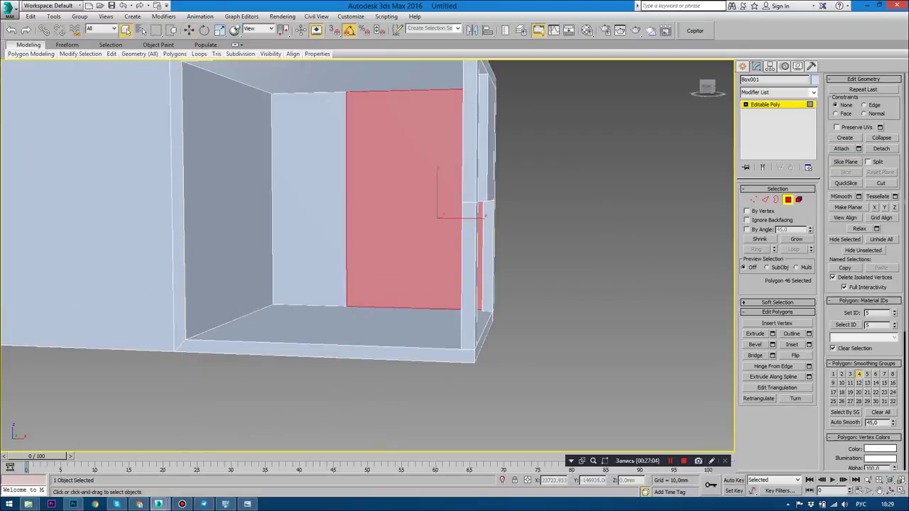
{"action": "key", "text": "Delete"}
{"action": "middle_click_drag", "start_coordinate": [355, 242], "coordinate": [469, 234], "text": "alt"}
{"action": "scroll", "coordinate": [366, 256], "scroll_direction": "up", "scroll_amount": 2}
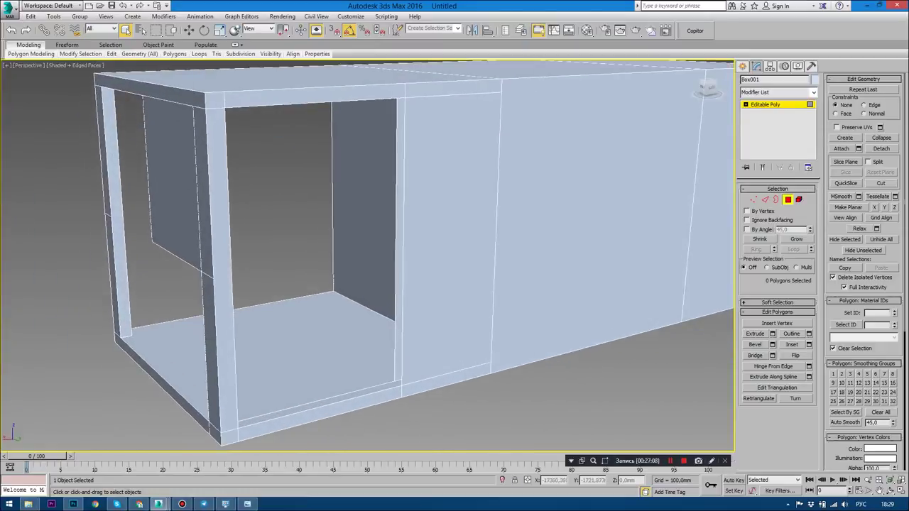
Create a thin vertex-snapped strip face on the opening's right side.
{"action": "key", "text": "3"}
{"action": "left_click", "coordinate": [231, 284]}
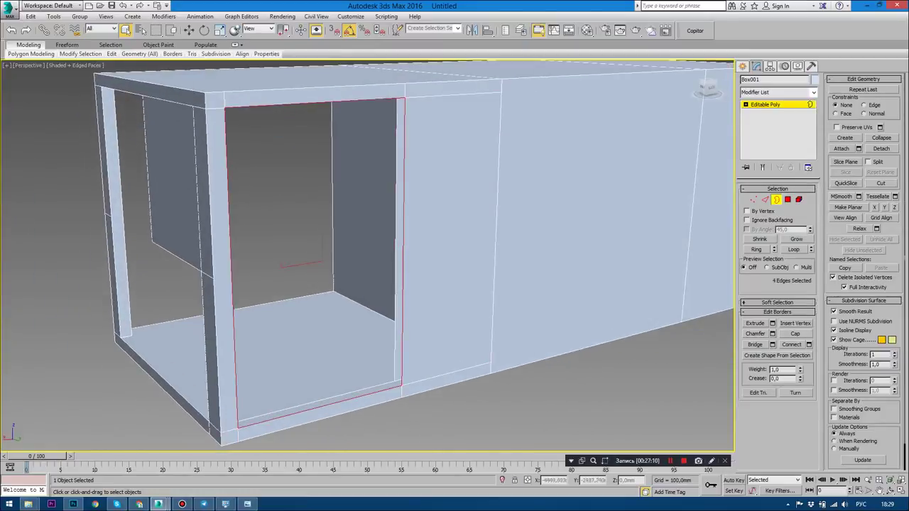
{"action": "middle_click_drag", "start_coordinate": [323, 253], "coordinate": [323, 253], "text": "alt"}
{"action": "key", "text": "4"}
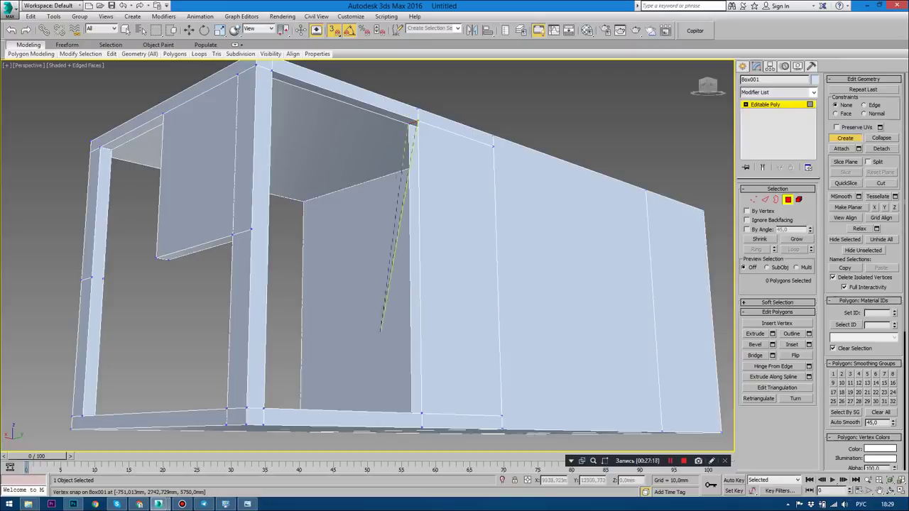
{"action": "middle_click_drag", "start_coordinate": [401, 394], "coordinate": [427, 412], "text": "alt"}
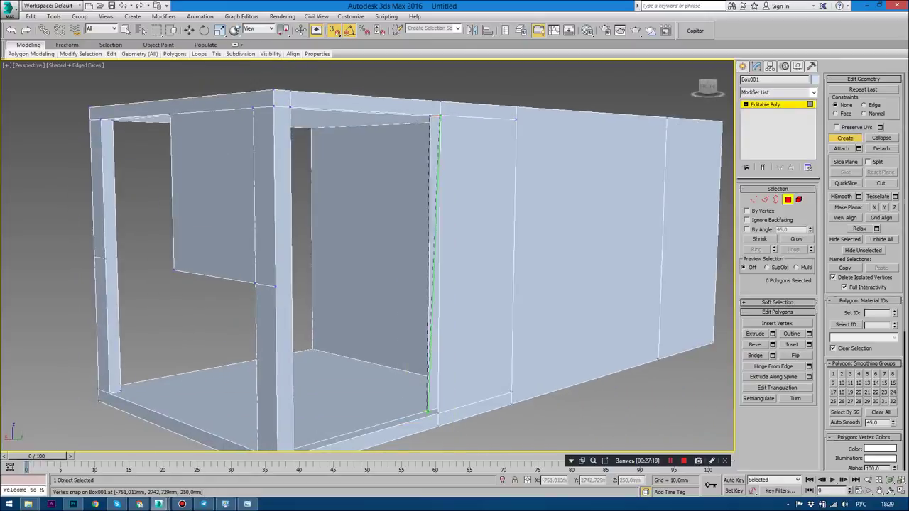
{"action": "left_click", "coordinate": [433, 312]}
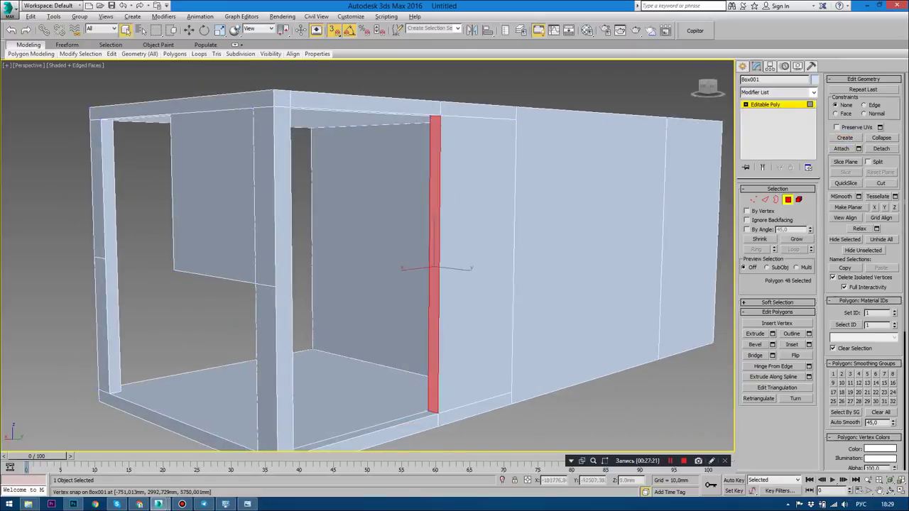
Create a matching thin strip face on the opening's left side.
{"action": "middle_click_drag", "start_coordinate": [433, 316], "coordinate": [432, 268], "text": "alt"}
{"action": "middle_click_drag", "start_coordinate": [432, 222], "coordinate": [447, 217], "text": "alt"}
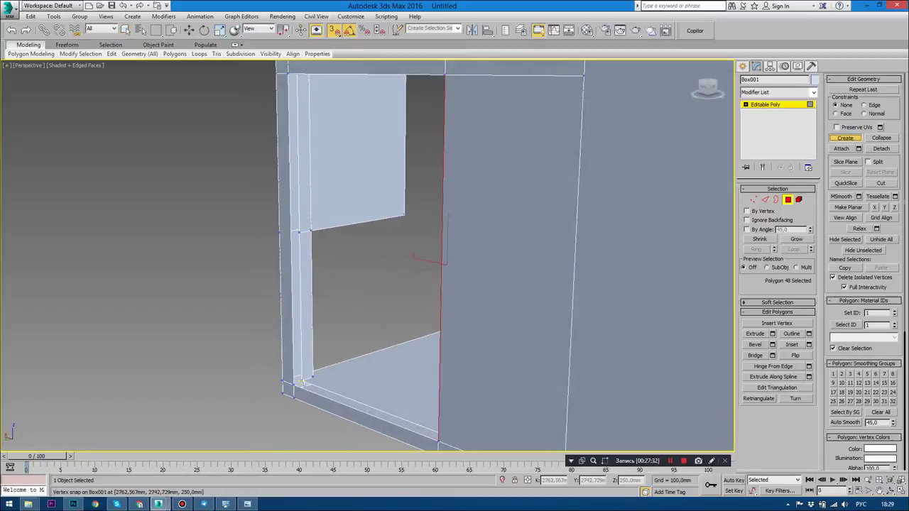
{"action": "middle_click_drag", "start_coordinate": [447, 216], "coordinate": [447, 216], "text": "alt"}
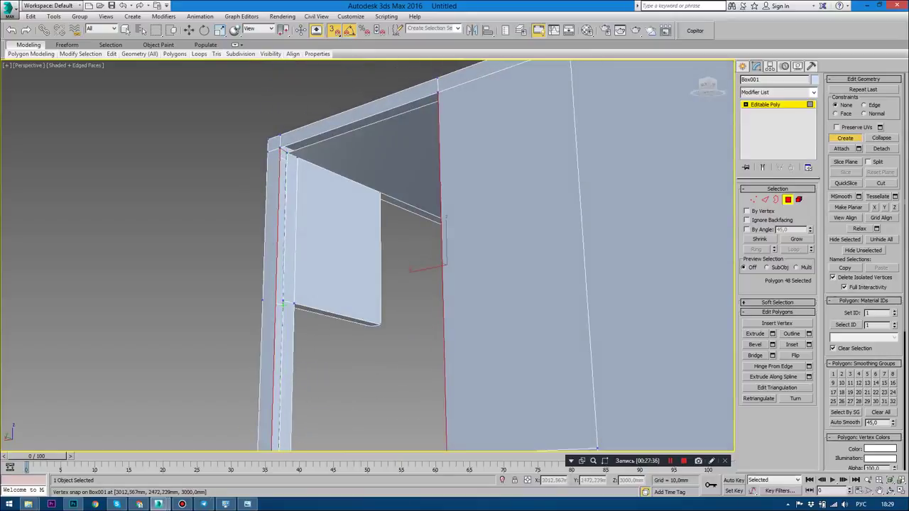
{"action": "middle_click_drag", "start_coordinate": [445, 268], "coordinate": [454, 131]}
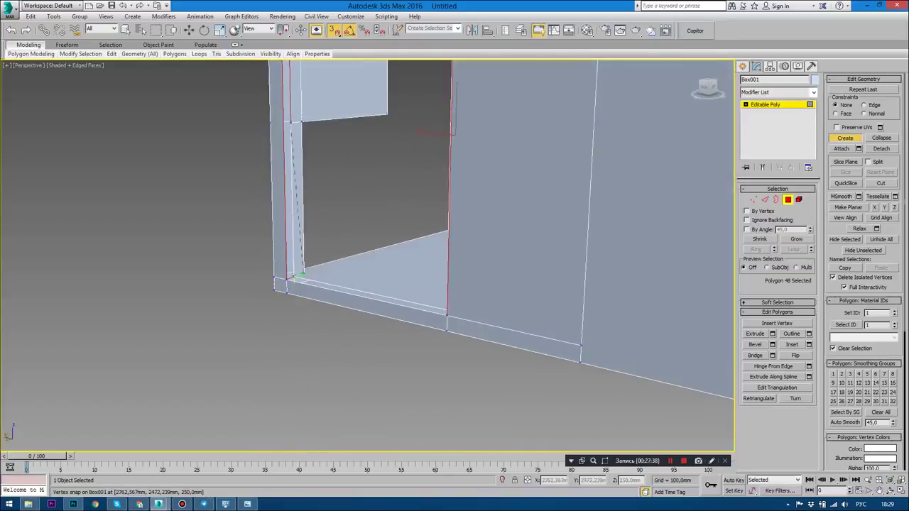
{"action": "left_click", "coordinate": [290, 185], "text": "ctrl"}
{"action": "scroll", "coordinate": [361, 192], "scroll_direction": "down", "scroll_amount": 5}
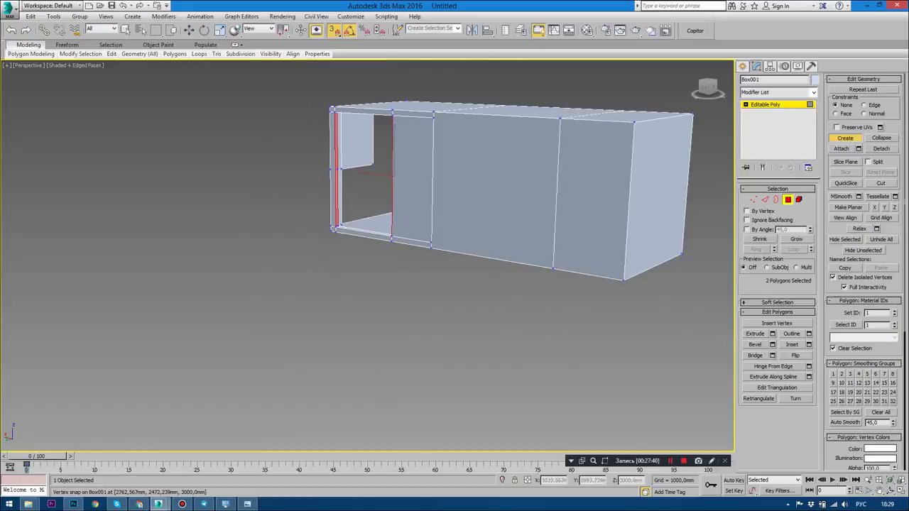
{"action": "middle_click_drag", "start_coordinate": [381, 177], "coordinate": [381, 197], "text": "alt"}
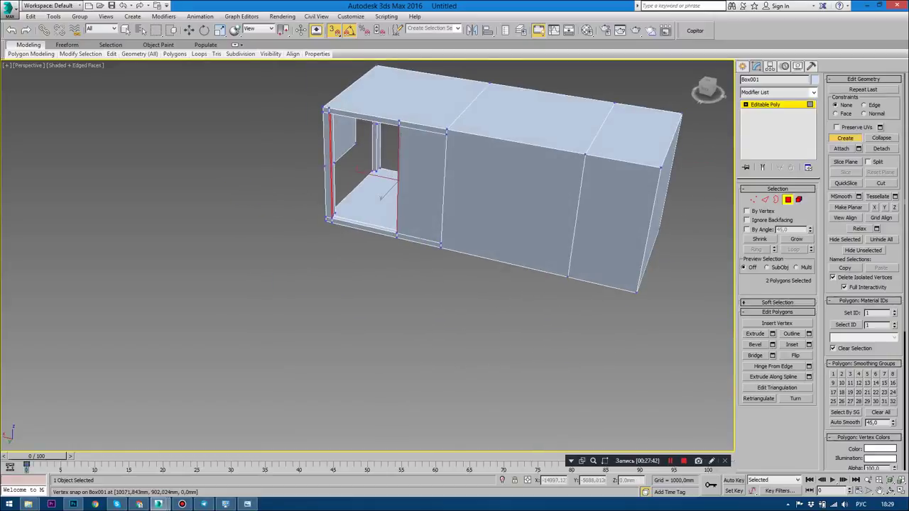
Select the top border edge of the side-wall opening in Border mode.
{"action": "key", "text": "3"}
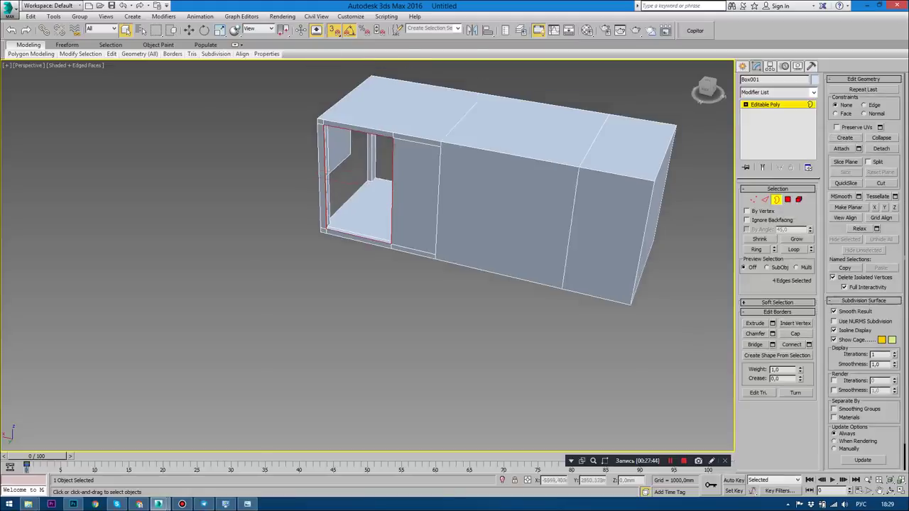
{"action": "scroll", "coordinate": [381, 198], "scroll_direction": "up", "scroll_amount": 4}
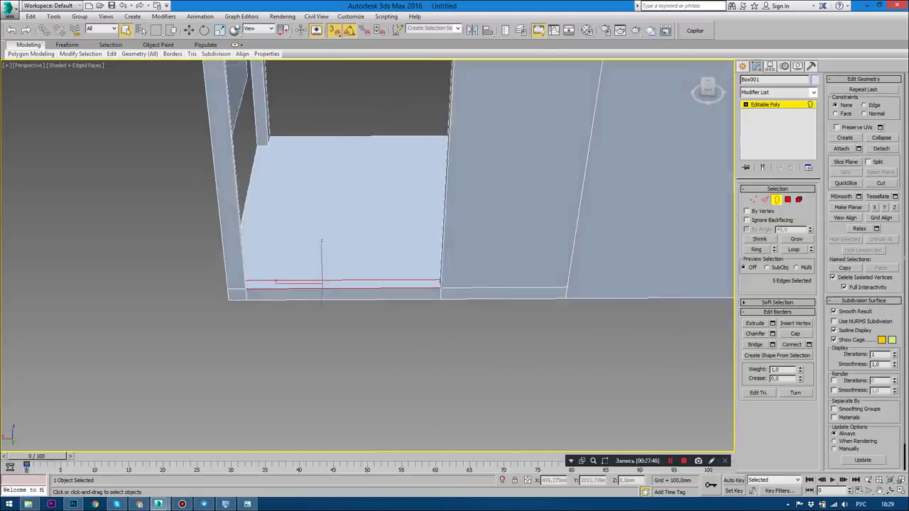
{"action": "mouse_move", "coordinate": [381, 197]}
{"action": "middle_mouse_down", "text": "alt"}
{"action": "mouse_move", "coordinate": [381, 242]}
{"action": "mouse_move", "coordinate": [381, 220]}
{"action": "mouse_move", "coordinate": [398, 205]}
{"action": "middle_mouse_up", "text": "alt"}
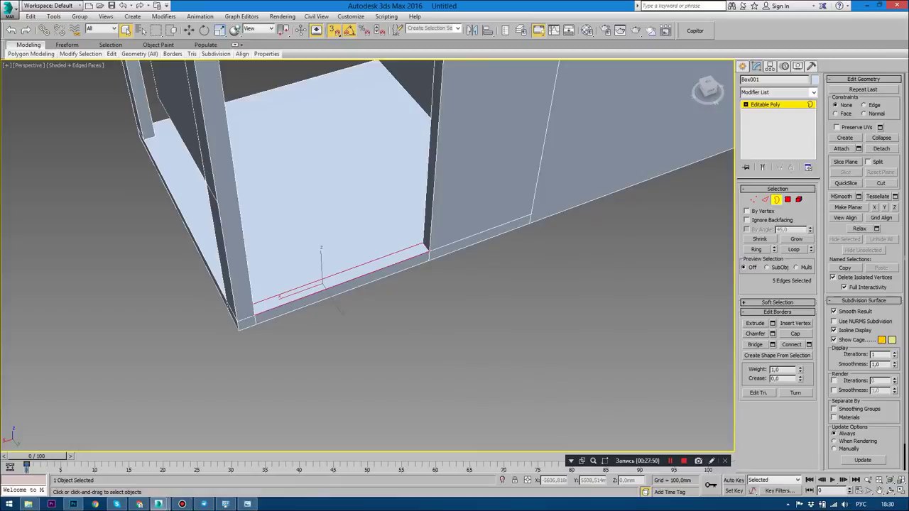
{"action": "right_click", "coordinate": [523, 205]}
{"action": "scroll", "coordinate": [523, 205], "scroll_direction": "down", "scroll_amount": 3}
{"action": "mouse_move", "coordinate": [523, 204]}
{"action": "middle_mouse_down", "text": "alt"}
{"action": "mouse_move", "coordinate": [497, 227]}
{"action": "mouse_move", "coordinate": [483, 213]}
{"action": "middle_mouse_up", "text": "alt"}
{"action": "left_click", "coordinate": [308, 162]}
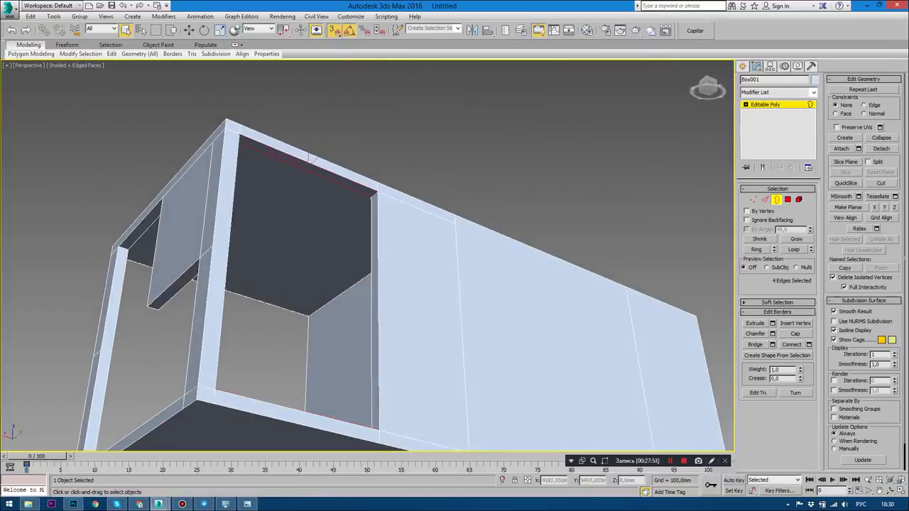
Check the quad menu, dismiss it, and clear the selection.
{"action": "right_click", "coordinate": [497, 189]}
{"action": "key", "text": "Escape"}
{"action": "key", "text": "ctrl+d"}
{"action": "middle_click_drag", "start_coordinate": [308, 158], "coordinate": [369, 213], "text": "alt"}
{"action": "scroll", "coordinate": [369, 255], "scroll_direction": "down", "scroll_amount": 3}
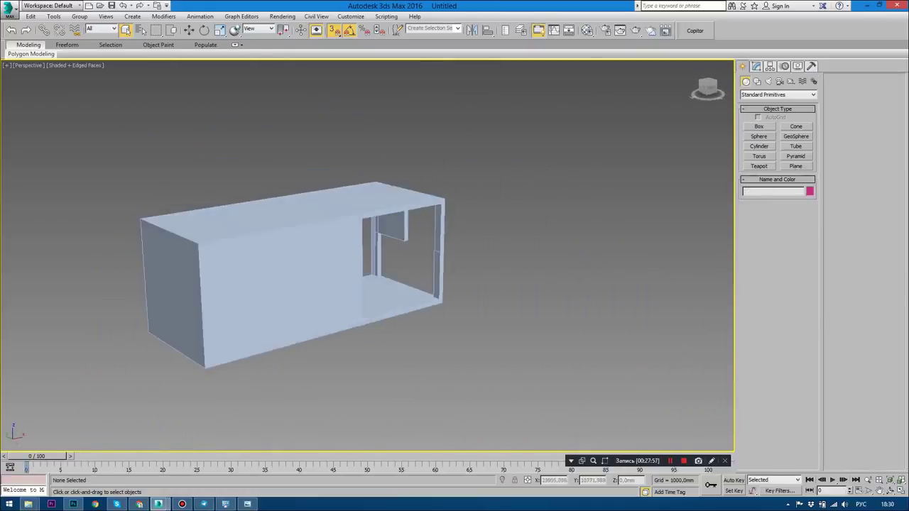
View the box from above, select it, and enter vertex editing as Editable Poly.
{"action": "scroll", "coordinate": [369, 270], "scroll_direction": "up", "scroll_amount": 5}
{"action": "middle_click_drag", "start_coordinate": [369, 270], "coordinate": [305, 270], "text": "alt"}
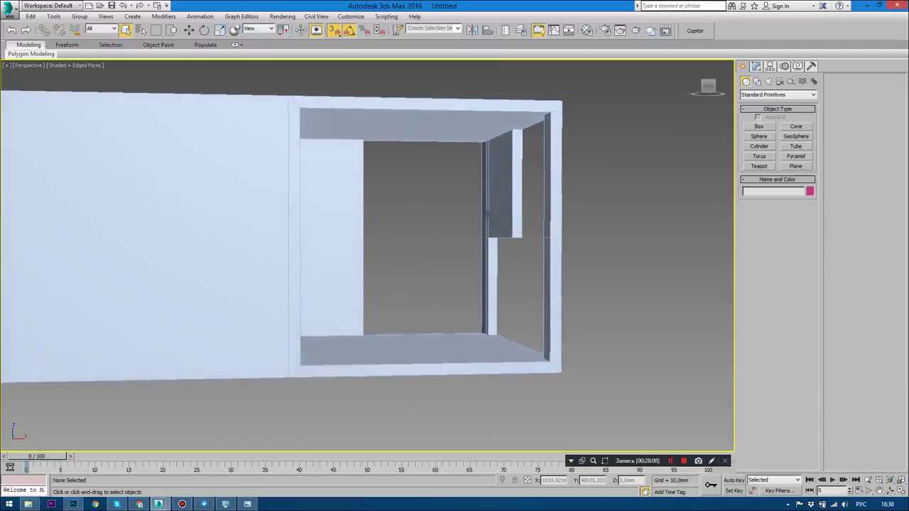
{"action": "scroll", "coordinate": [369, 255], "scroll_direction": "down", "scroll_amount": 3}
{"action": "middle_click_drag", "start_coordinate": [369, 256], "coordinate": [369, 213], "text": "alt"}
{"action": "key", "text": "alt+w"}
{"action": "key", "text": "alt+w"}
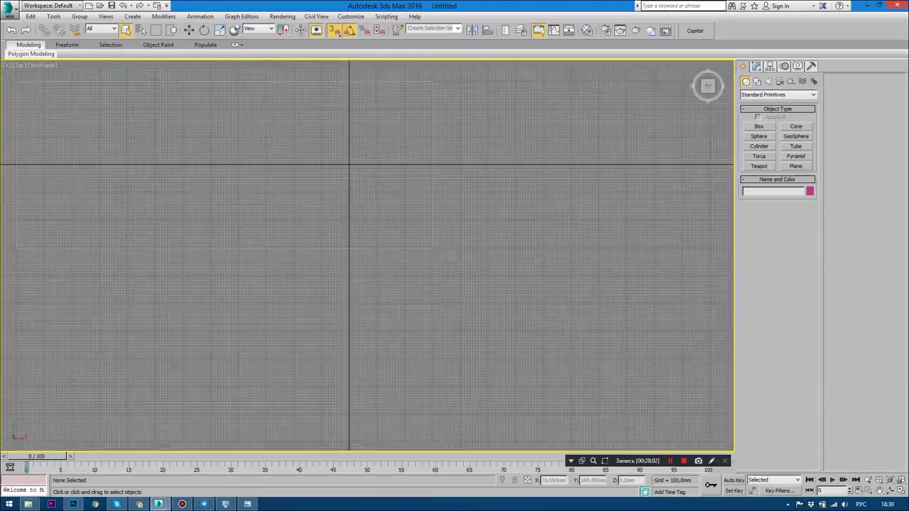
{"action": "scroll", "coordinate": [468, 210], "scroll_direction": "down", "scroll_amount": 2}
{"action": "scroll", "coordinate": [468, 210], "scroll_direction": "down", "scroll_amount": 3}
{"action": "scroll", "coordinate": [511, 234], "scroll_direction": "up", "scroll_amount": 3}
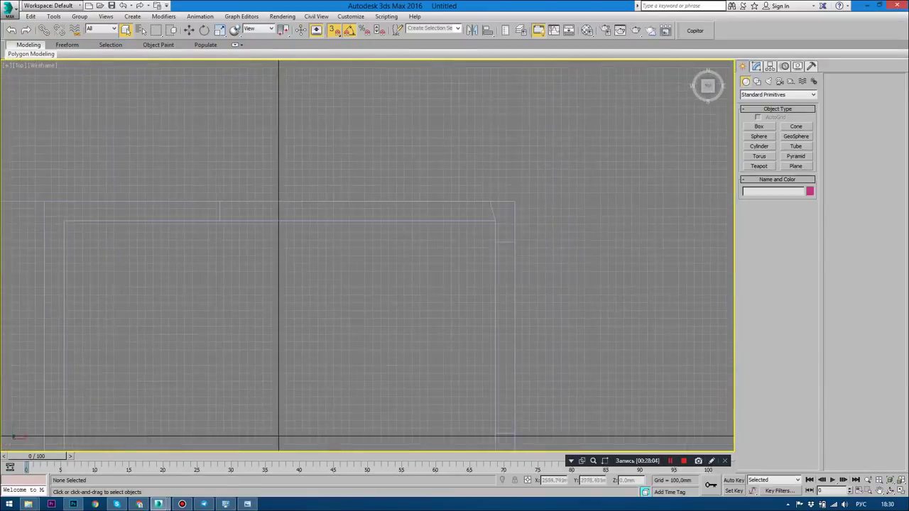
{"action": "scroll", "coordinate": [512, 235], "scroll_direction": "up", "scroll_amount": 2}
{"action": "left_click", "coordinate": [524, 284]}
{"action": "key", "text": "1"}
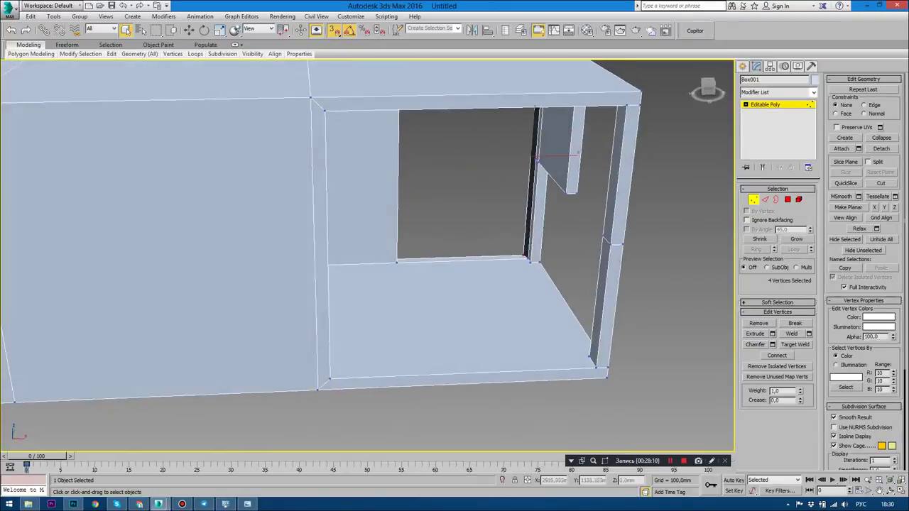
Snap the selected vertices beside the opening onto the box's corner and check the result.
{"action": "key", "text": "alt+w"}
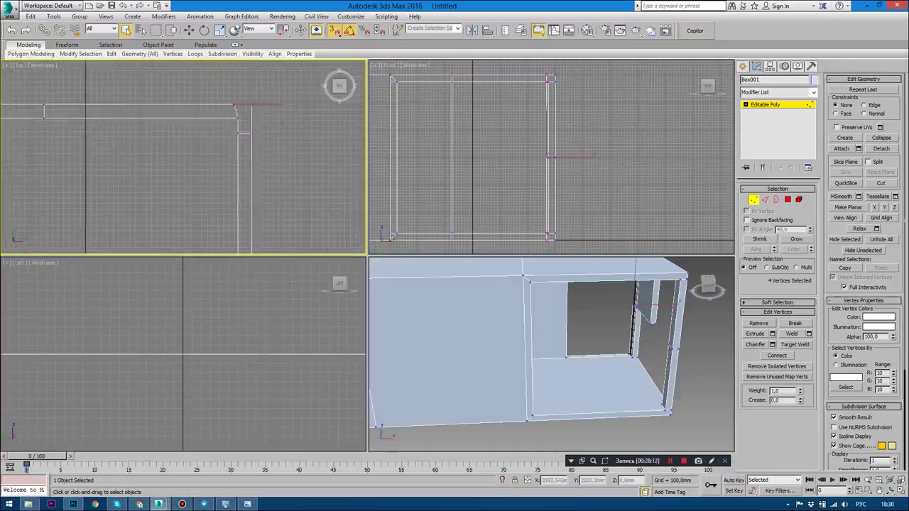
{"action": "scroll", "coordinate": [246, 143], "scroll_direction": "up", "scroll_amount": 5}
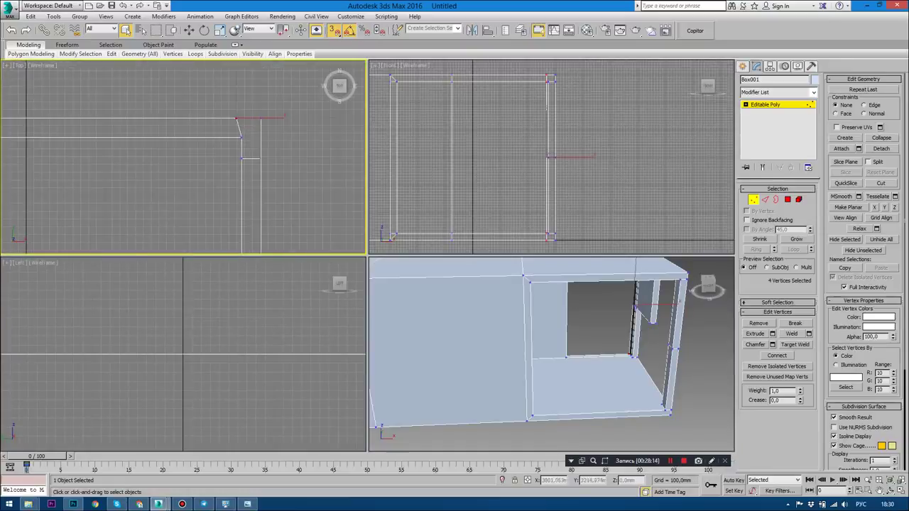
{"action": "key", "text": "w"}
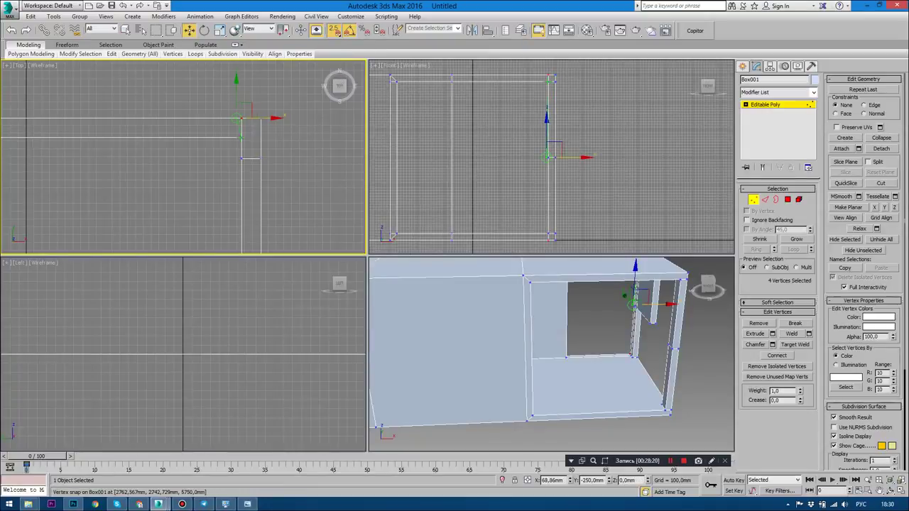
{"action": "left_click_drag", "start_coordinate": [241, 118], "coordinate": [242, 118]}
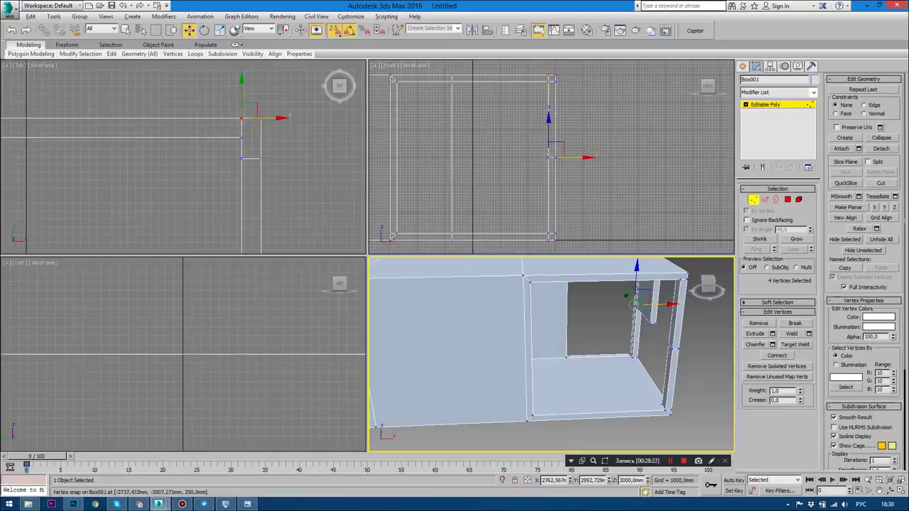
{"action": "key", "text": "alt+w"}
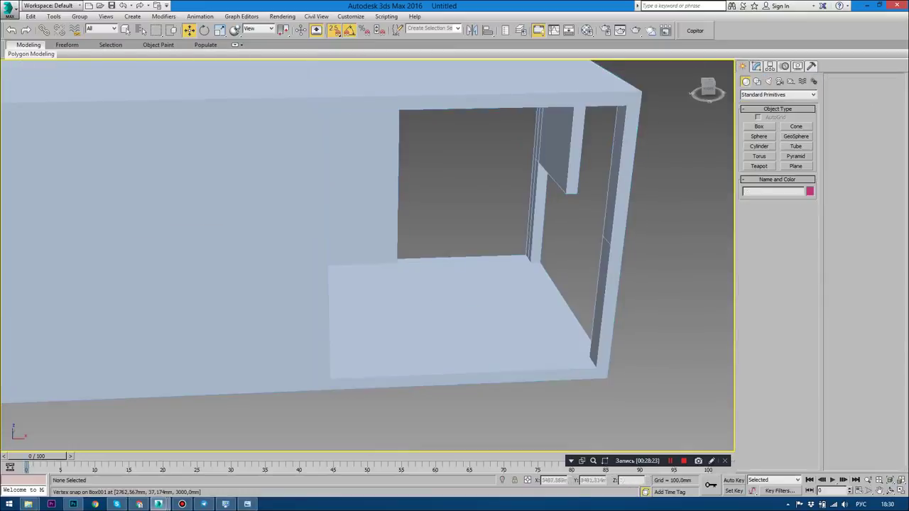
{"action": "mouse_move", "coordinate": [694, 65]}
{"action": "middle_mouse_down", "text": "alt"}
{"action": "mouse_move", "coordinate": [497, 213]}
{"action": "mouse_move", "coordinate": [334, 234]}
{"action": "middle_mouse_up", "text": "alt"}
{"action": "scroll", "coordinate": [366, 256], "scroll_direction": "down", "scroll_amount": 3}
{"action": "scroll", "coordinate": [367, 256], "scroll_direction": "down", "scroll_amount": 3}
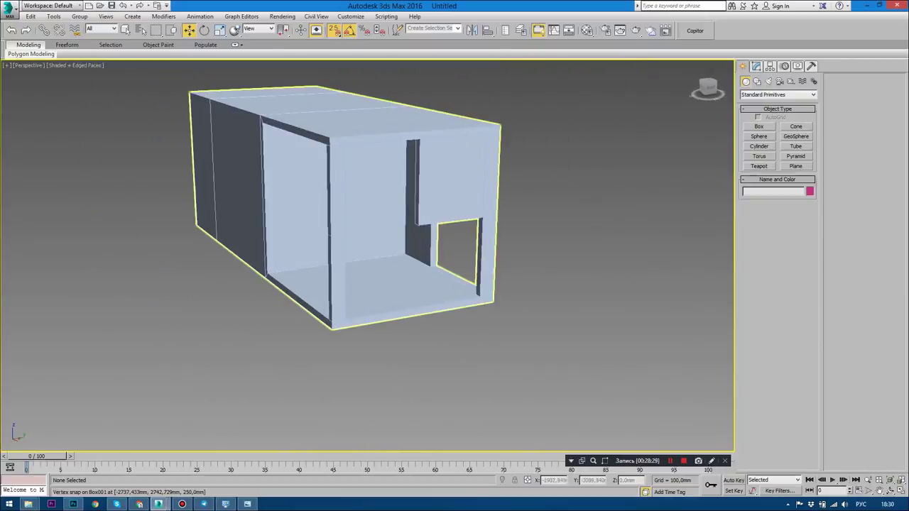
{"action": "left_click", "coordinate": [158, 504]}
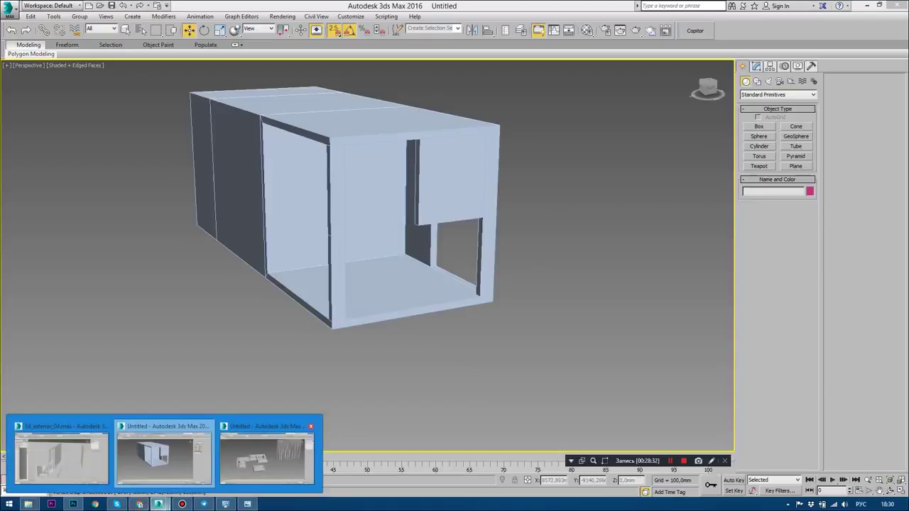
In 3d_exterior_04, use Group > Open and select the House group.
{"action": "left_click", "coordinate": [61, 458]}
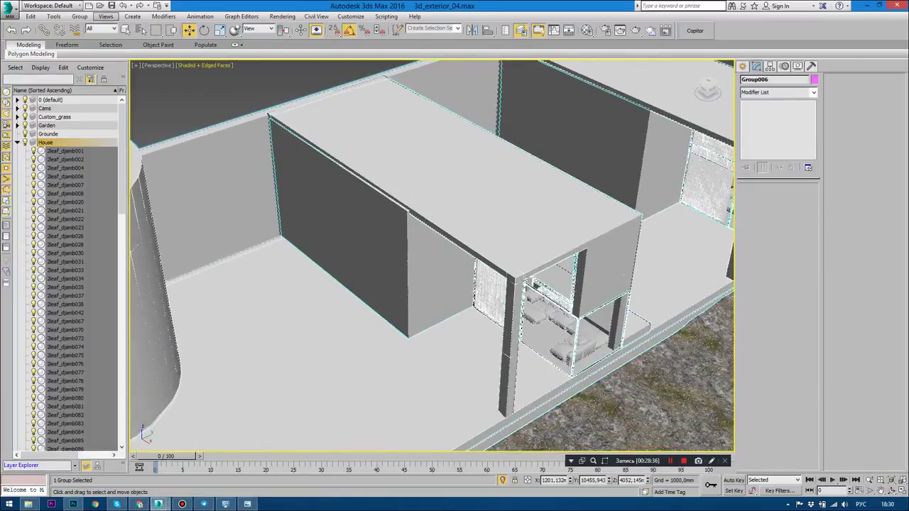
{"action": "left_click", "coordinate": [132, 16]}
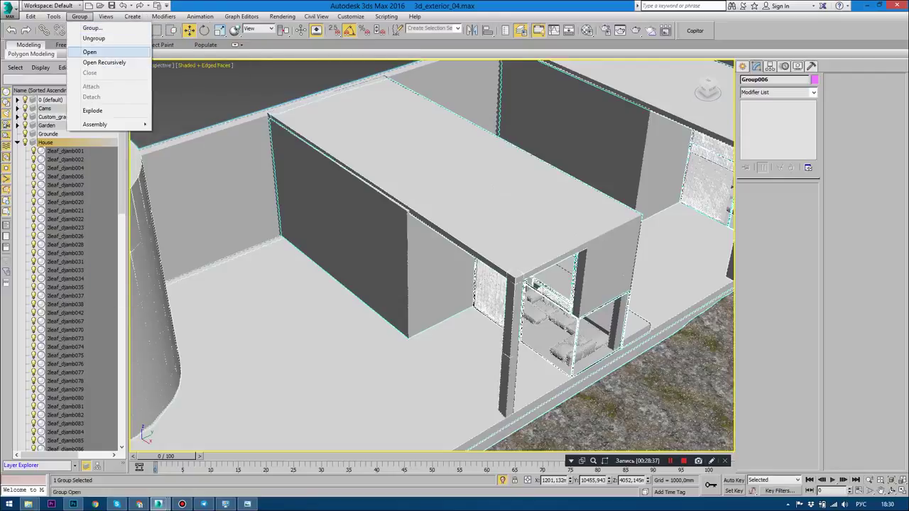
{"action": "left_click", "coordinate": [90, 52]}
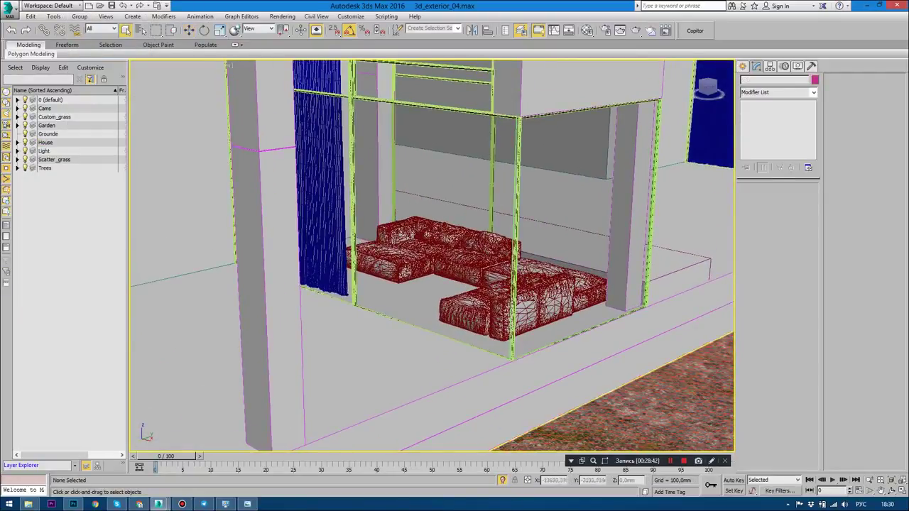
{"action": "left_click", "coordinate": [46, 142]}
{"action": "key", "text": "z"}
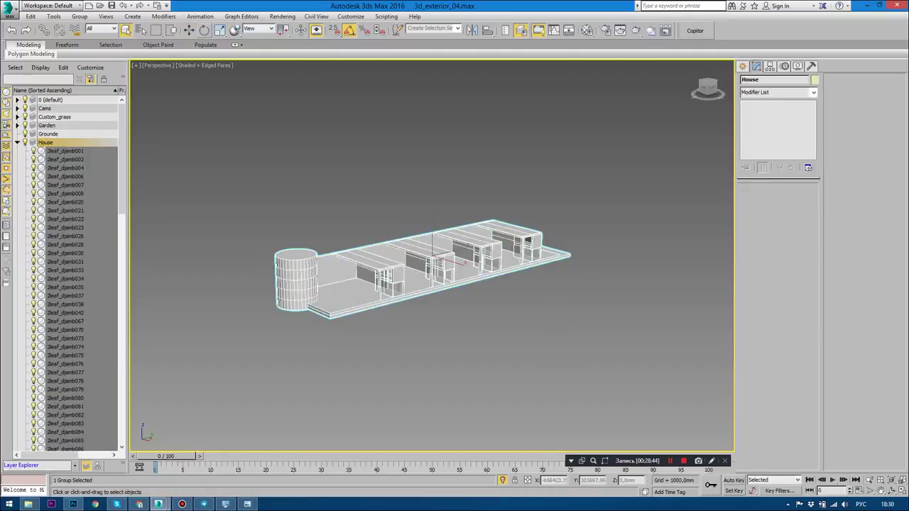
Open the House group recursively and select door jamb 2leaf_djamb008.
{"action": "left_click", "coordinate": [79, 16]}
{"action": "left_click", "coordinate": [102, 59]}
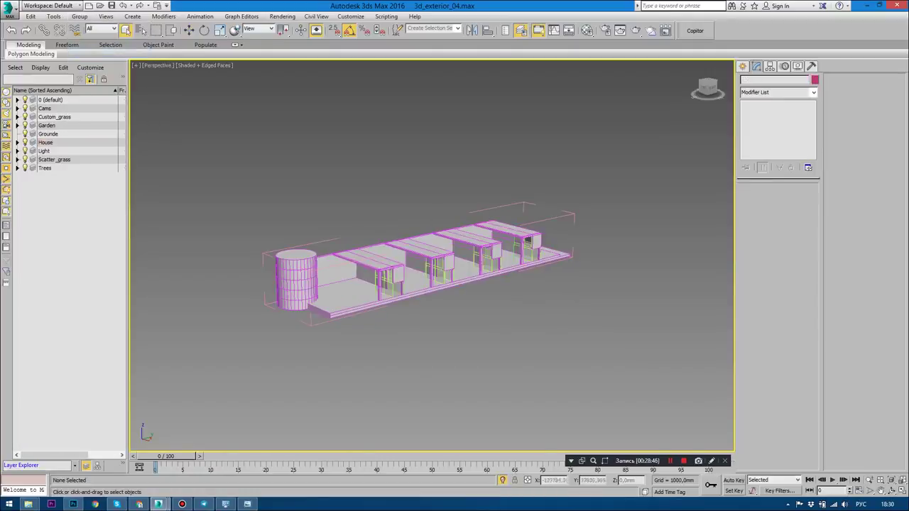
{"action": "left_click", "coordinate": [497, 298]}
Zoom to and isolate 2leaf_djamb008, turn off edged faces, and orbit around the frame.
{"action": "key", "text": "z"}
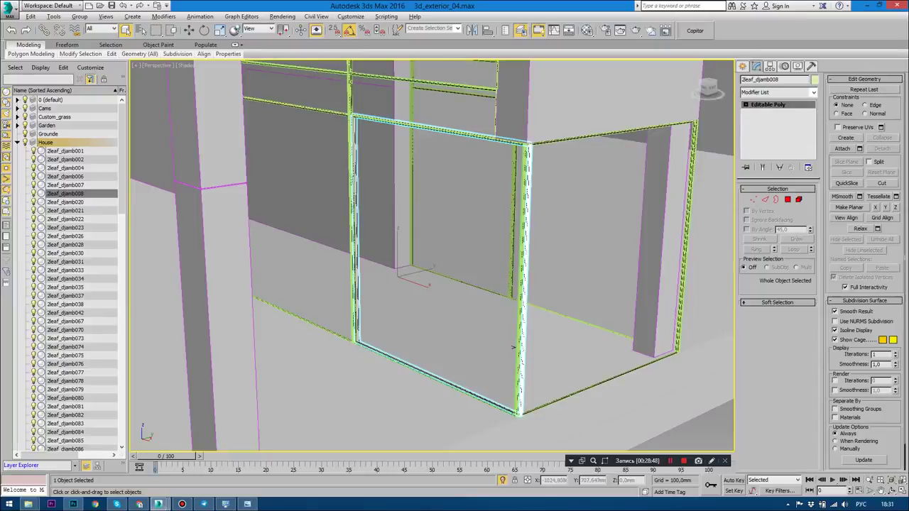
{"action": "key", "text": "alt+q"}
{"action": "left_click", "coordinate": [522, 347]}
{"action": "scroll", "coordinate": [618, 177], "scroll_direction": "up", "scroll_amount": 5}
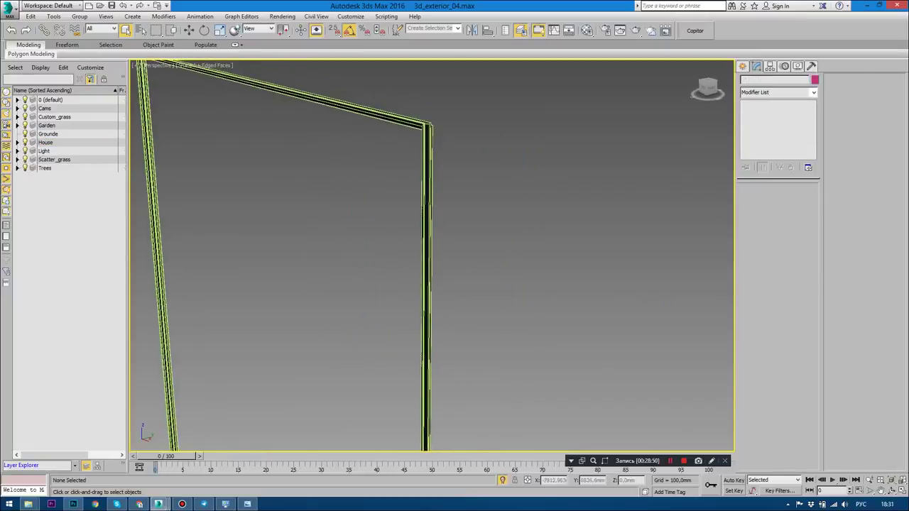
{"action": "key", "text": "F4"}
{"action": "key", "text": "F4"}
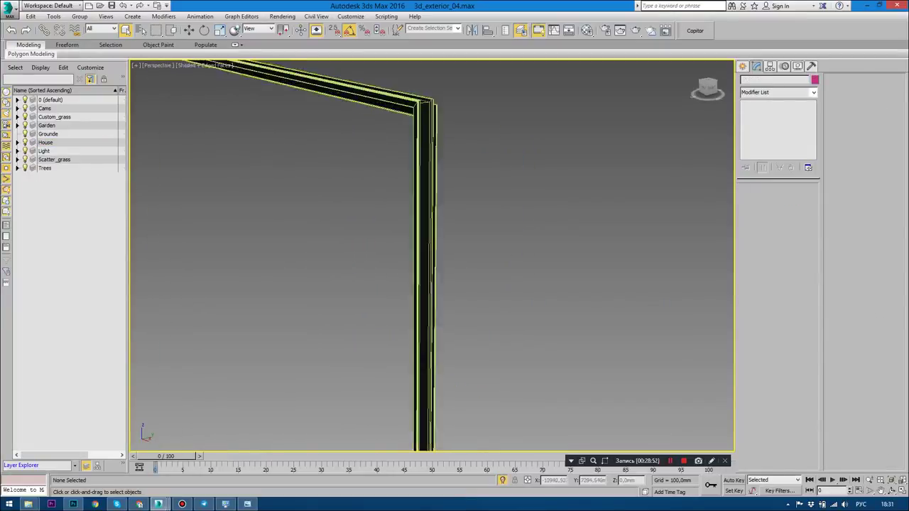
{"action": "middle_click_drag", "start_coordinate": [426, 256], "coordinate": [497, 255], "text": "alt"}
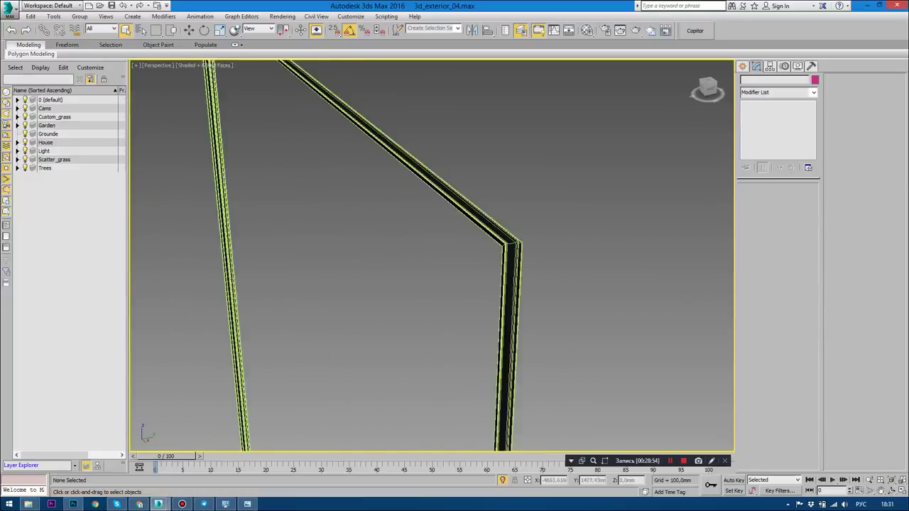
{"action": "mouse_move", "coordinate": [426, 255]}
{"action": "middle_mouse_down", "text": "alt"}
{"action": "mouse_move", "coordinate": [497, 213]}
{"action": "mouse_move", "coordinate": [455, 241]}
{"action": "middle_mouse_up", "text": "alt"}
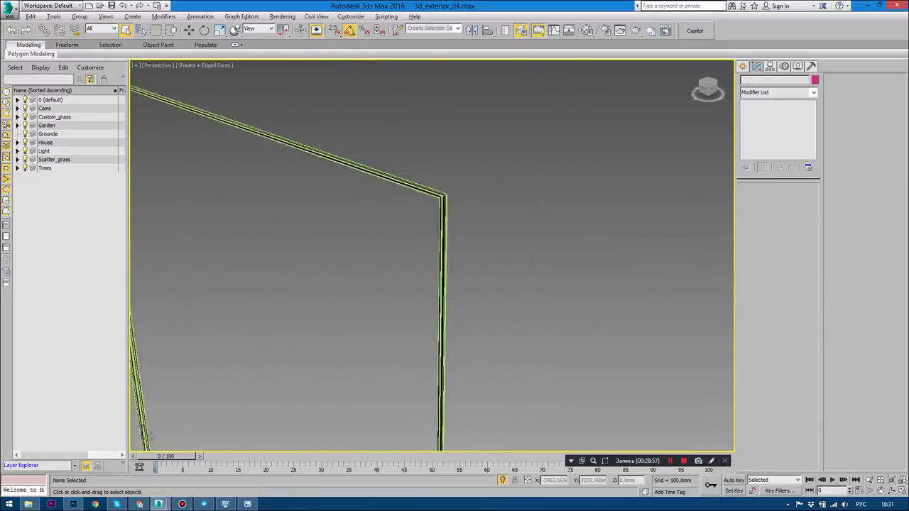
Reselect 2leaf_djamb008, view it from a new angle, and bring up the Copitor panel.
{"action": "left_click", "coordinate": [423, 390]}
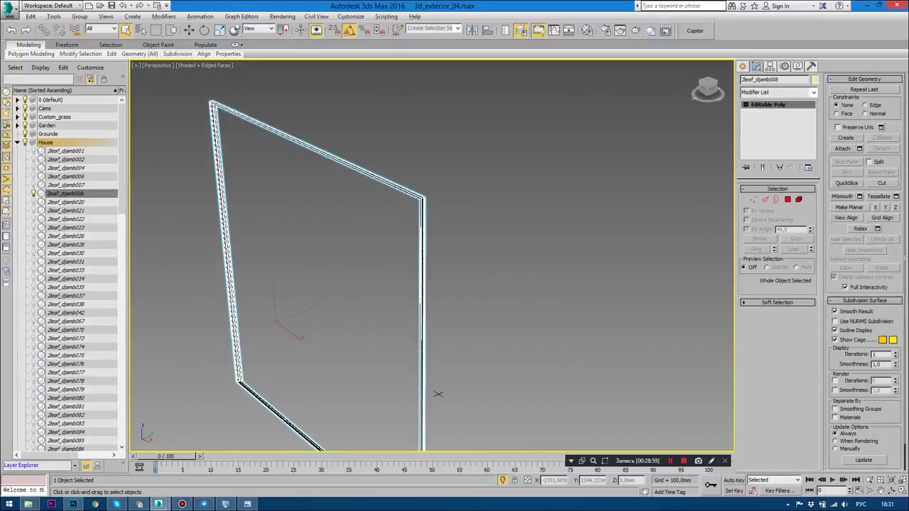
{"action": "middle_click_drag", "start_coordinate": [436, 391], "coordinate": [430, 422], "text": "alt"}
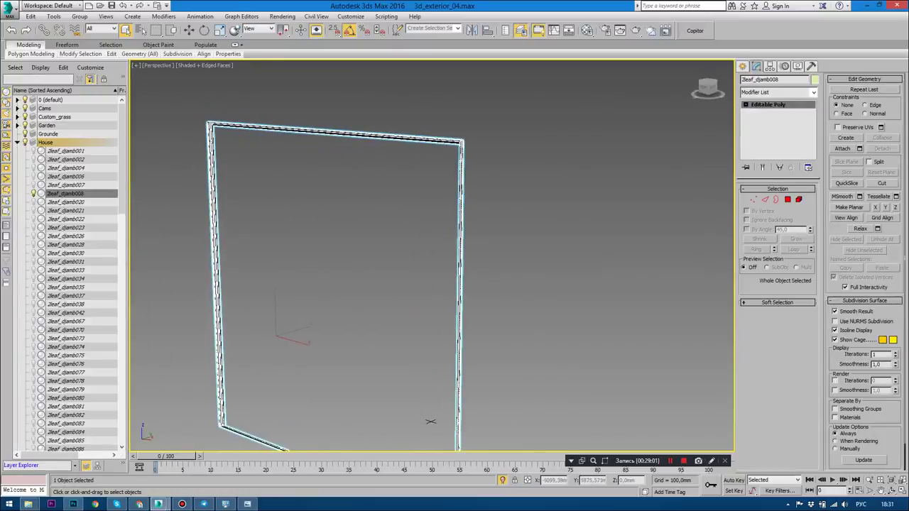
{"action": "mouse_move", "coordinate": [430, 421]}
{"action": "middle_mouse_down", "text": "alt"}
{"action": "mouse_move", "coordinate": [446, 377]}
{"action": "mouse_move", "coordinate": [450, 314]}
{"action": "mouse_move", "coordinate": [433, 334]}
{"action": "middle_mouse_up", "text": "alt"}
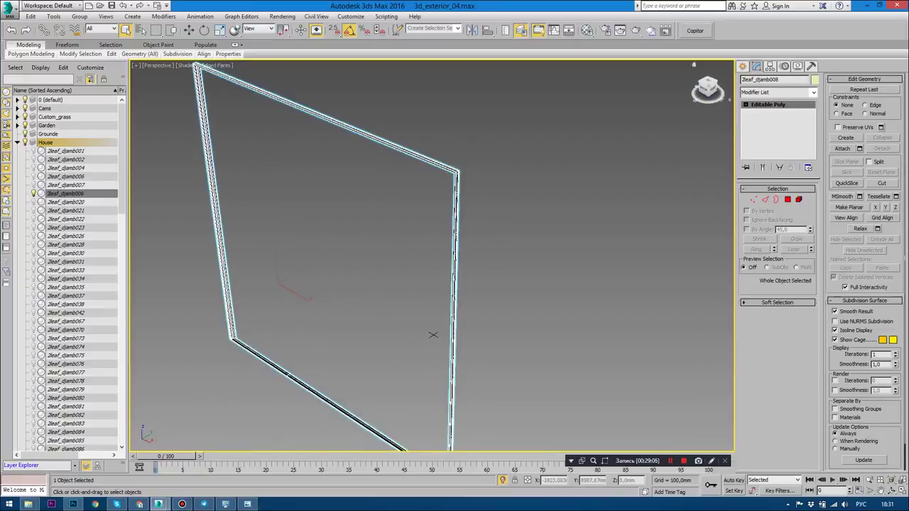
{"action": "left_click", "coordinate": [694, 30]}
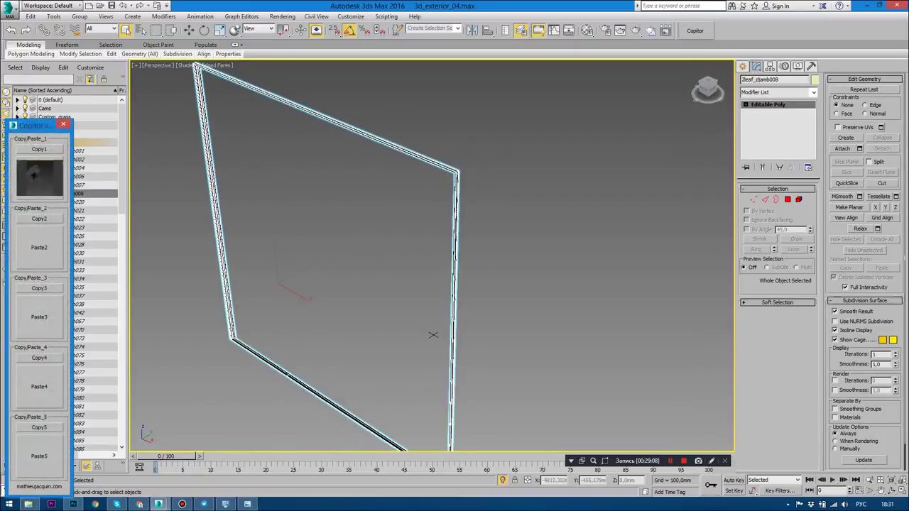
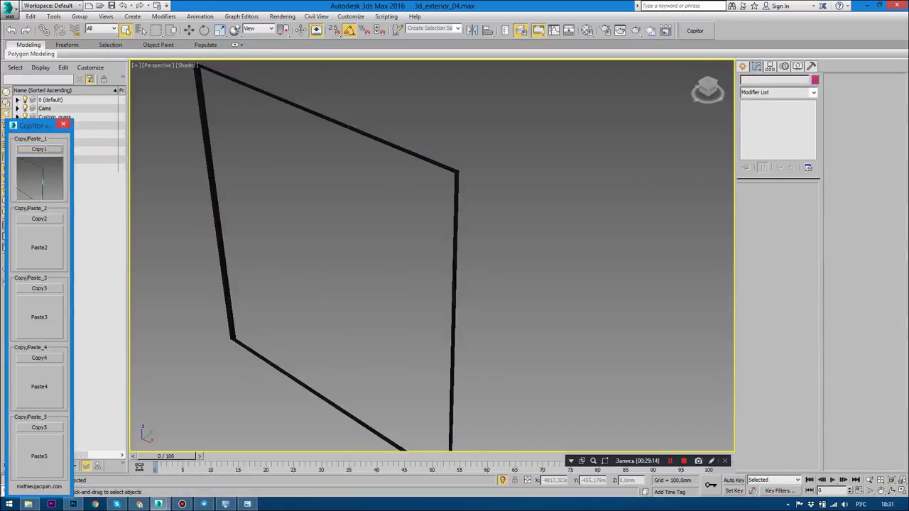
Paste door frame 2leaf_djamb008 from Copitor's Paste1 slot into the untitled box-house scene.
{"action": "left_click", "coordinate": [63, 124]}
{"action": "left_click", "coordinate": [167, 454]}
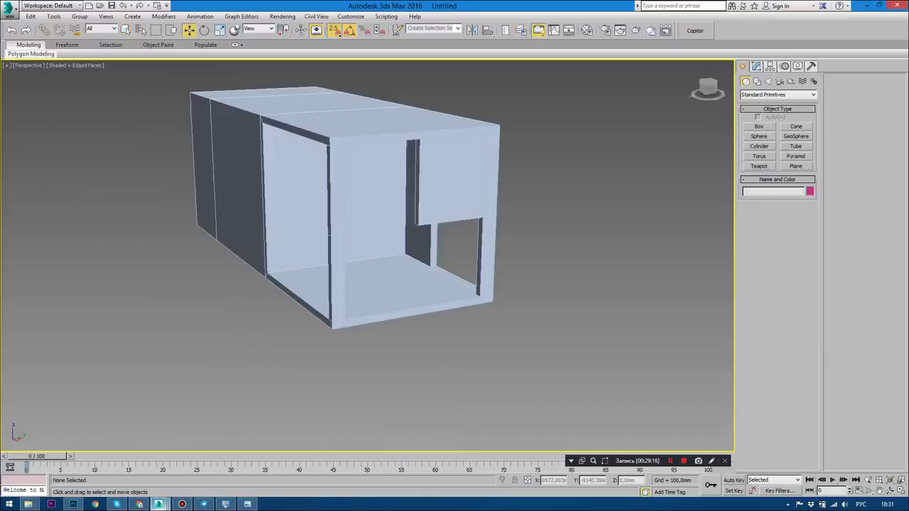
{"action": "mouse_move", "coordinate": [354, 213]}
{"action": "middle_mouse_down", "text": "alt"}
{"action": "mouse_move", "coordinate": [383, 213]}
{"action": "mouse_move", "coordinate": [369, 213]}
{"action": "middle_mouse_up", "text": "alt"}
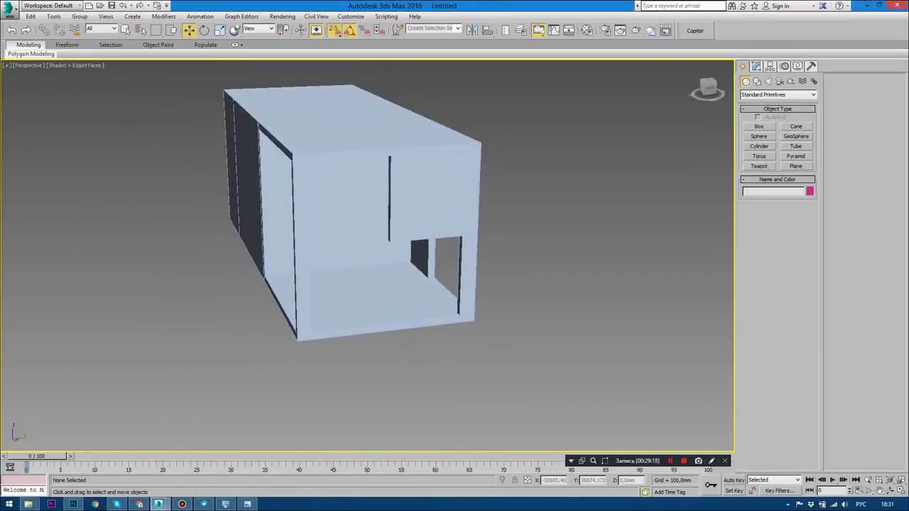
{"action": "left_click", "coordinate": [694, 30]}
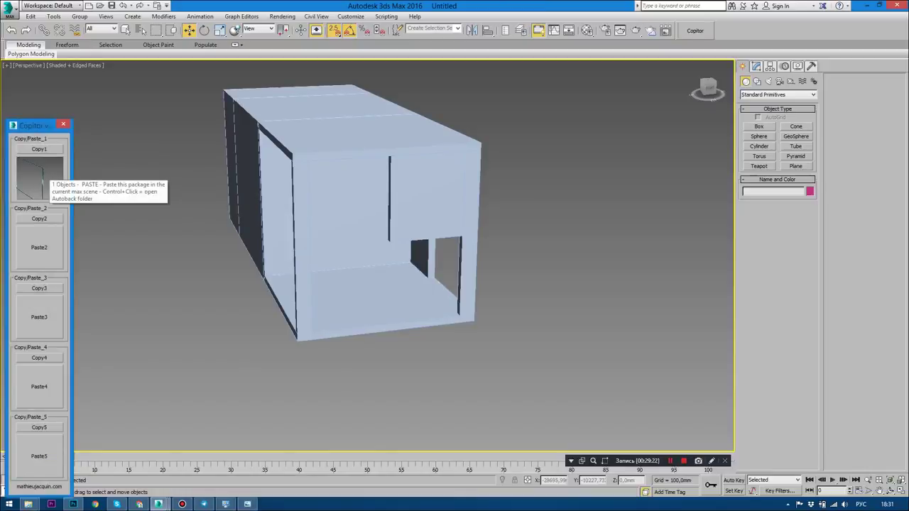
{"action": "left_click", "coordinate": [39, 178]}
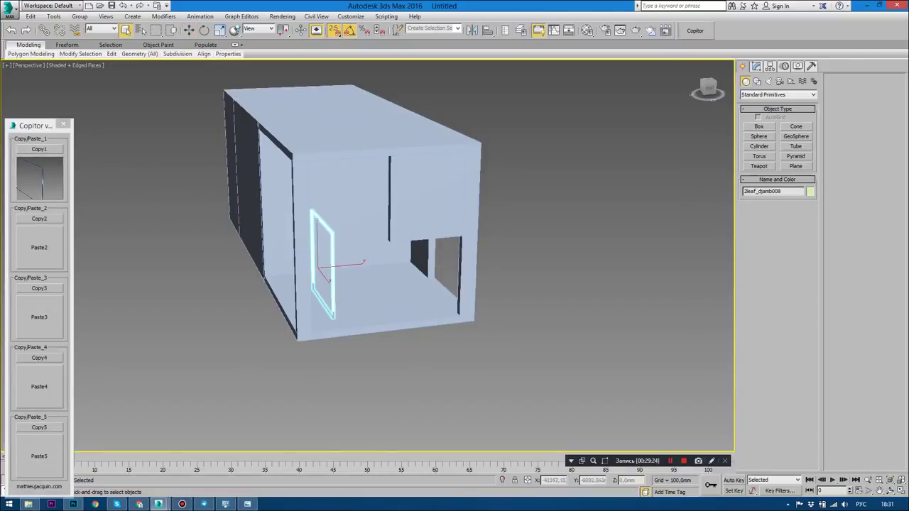
Close Copitor and select the pasted door frame near the house.
{"action": "left_click", "coordinate": [63, 123]}
{"action": "middle_click_drag", "start_coordinate": [369, 213], "coordinate": [284, 213], "text": "alt"}
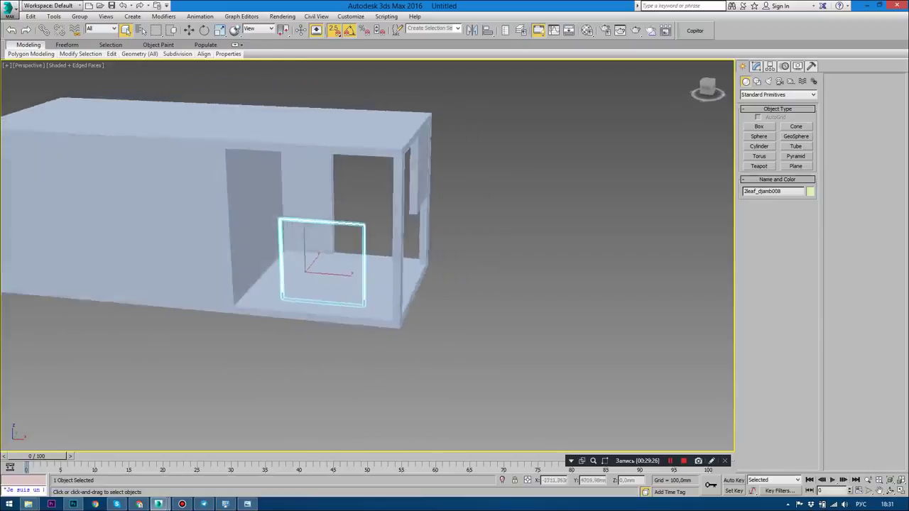
{"action": "key", "text": "ctrl+d"}
{"action": "scroll", "coordinate": [334, 213], "scroll_direction": "up", "scroll_amount": 3}
{"action": "scroll", "coordinate": [333, 213], "scroll_direction": "up", "scroll_amount": 3}
{"action": "scroll", "coordinate": [333, 213], "scroll_direction": "down", "scroll_amount": 2}
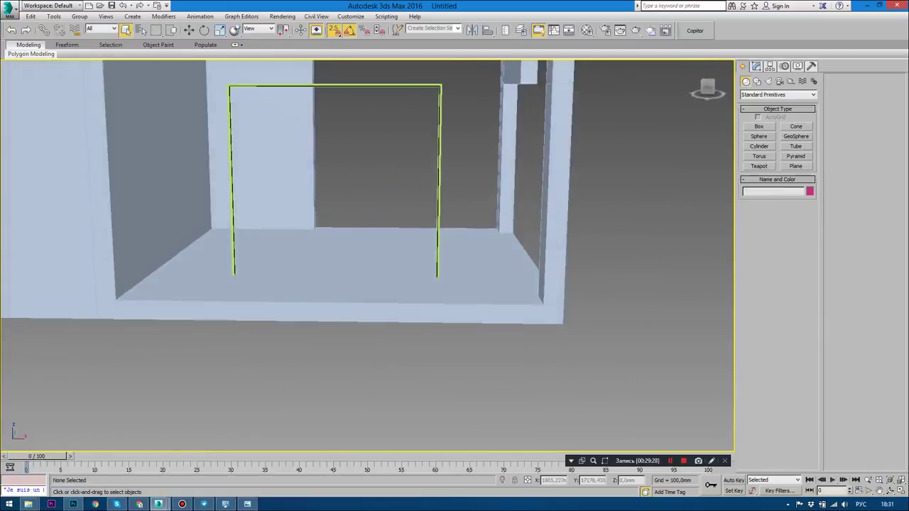
{"action": "scroll", "coordinate": [333, 213], "scroll_direction": "down", "scroll_amount": 2}
{"action": "left_click", "coordinate": [213, 241]}
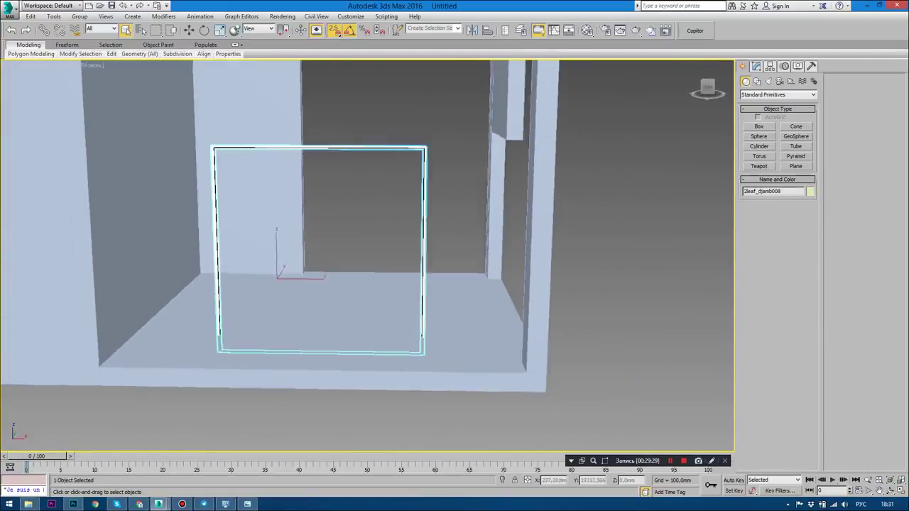
{"action": "scroll", "coordinate": [333, 213], "scroll_direction": "down", "scroll_amount": 3}
Snap the door frame down onto the wall opening's edge in the Top view.
{"action": "key", "text": "alt+w"}
{"action": "key", "text": "alt+w"}
{"action": "scroll", "coordinate": [306, 188], "scroll_direction": "down", "scroll_amount": 5}
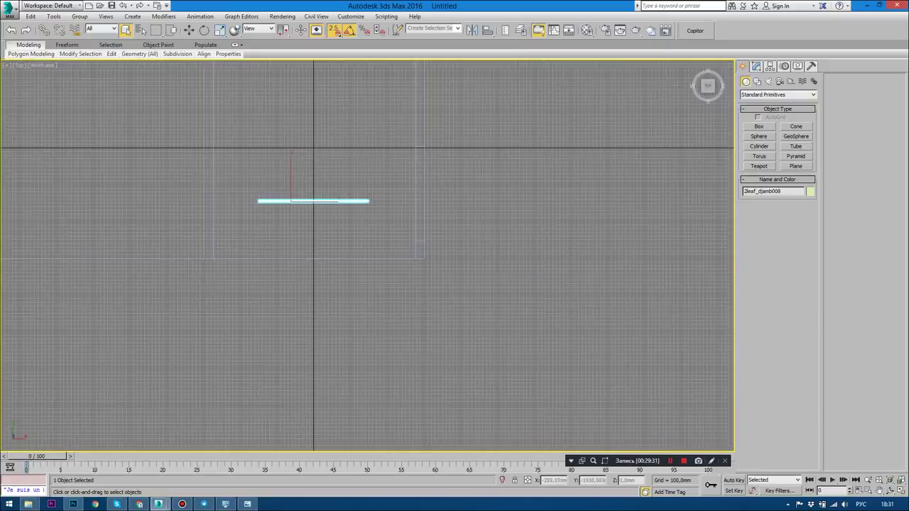
{"action": "scroll", "coordinate": [305, 188], "scroll_direction": "down", "scroll_amount": 3}
{"action": "scroll", "coordinate": [305, 188], "scroll_direction": "up", "scroll_amount": 3}
{"action": "key", "text": "w"}
{"action": "scroll", "coordinate": [309, 182], "scroll_direction": "up", "scroll_amount": 3}
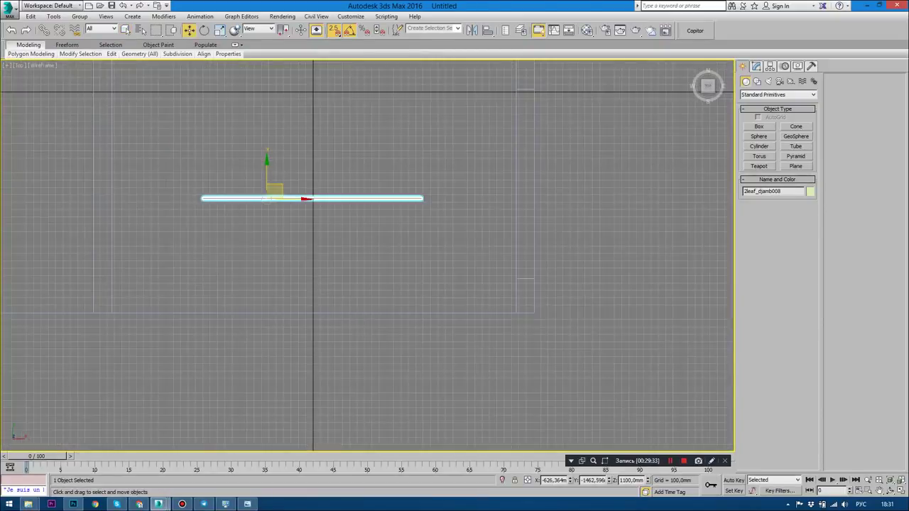
{"action": "left_click_drag", "start_coordinate": [267, 198], "coordinate": [359, 313]}
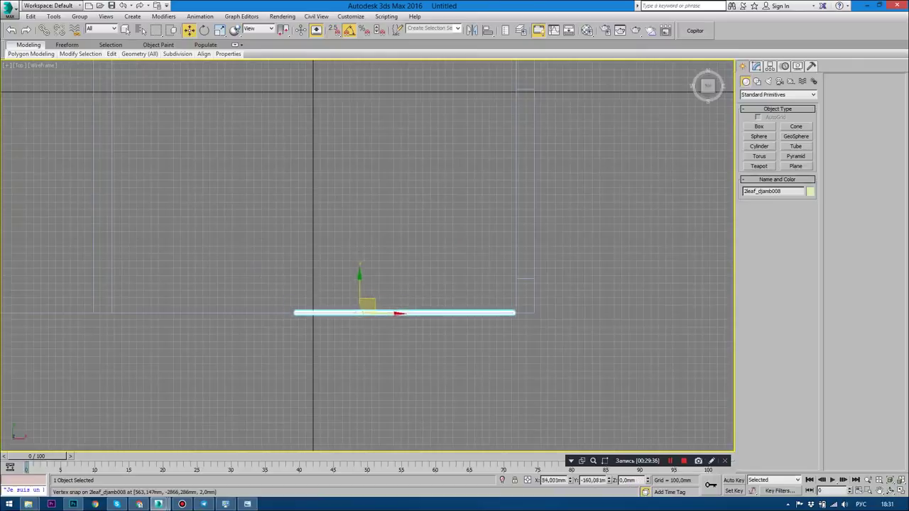
Check the frame's fit in Perspective, Left and Front views, then Shift-drag a copy leftward.
{"action": "key", "text": "p"}
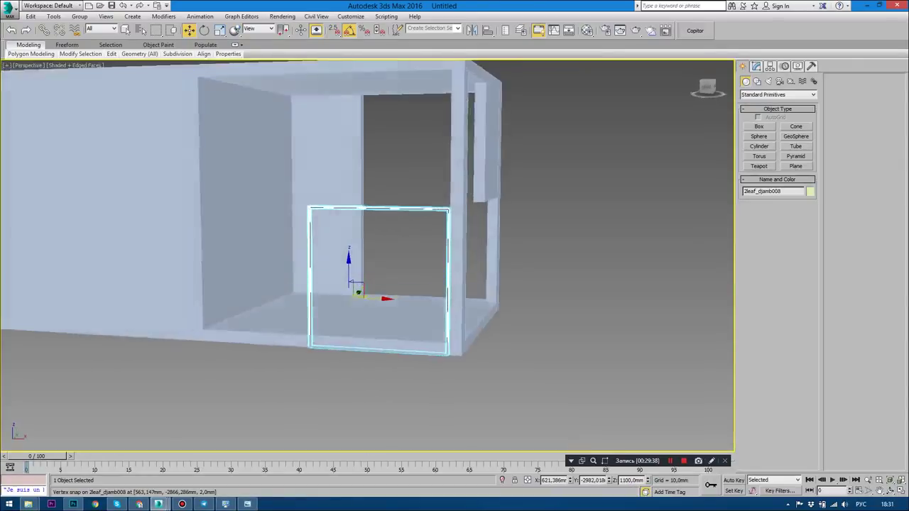
{"action": "scroll", "coordinate": [376, 316], "scroll_direction": "up", "scroll_amount": 3}
{"action": "middle_click_drag", "start_coordinate": [376, 316], "coordinate": [412, 306], "text": "alt"}
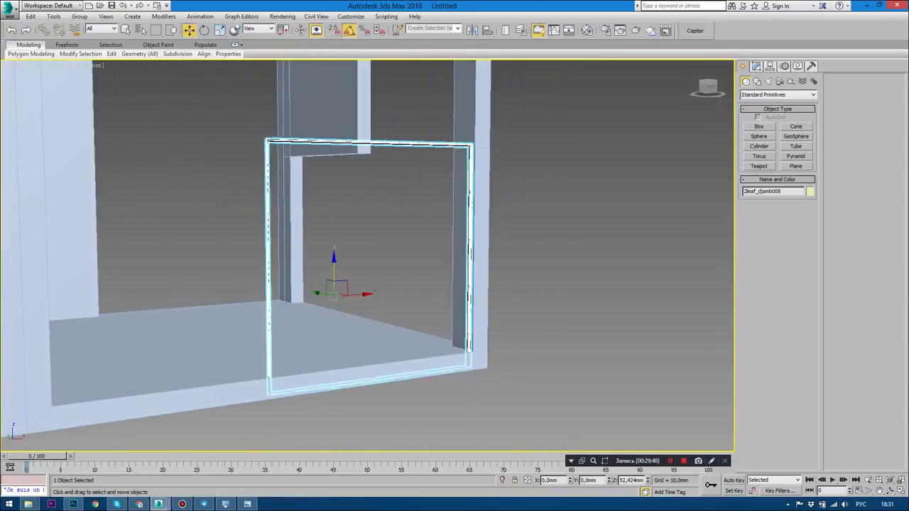
{"action": "key", "text": "alt+w"}
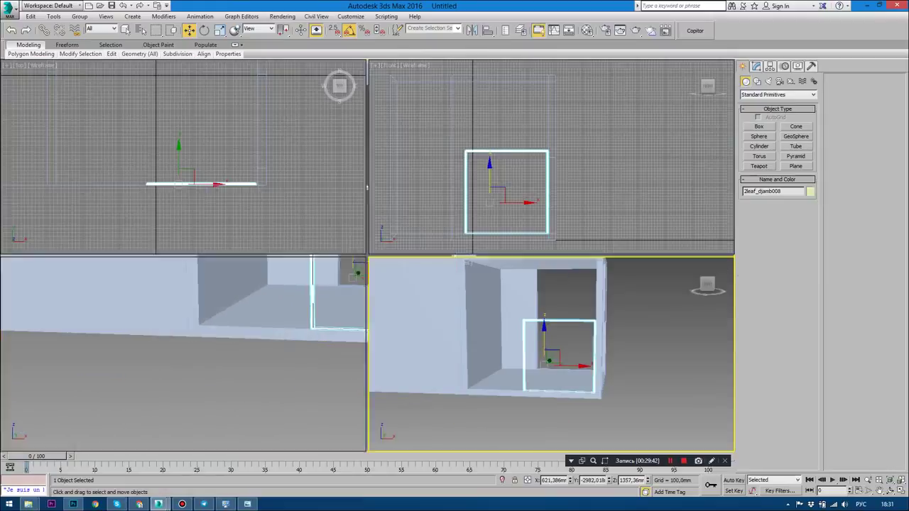
{"action": "key", "text": "l"}
{"action": "key", "text": "alt+w"}
{"action": "key", "text": "alt+w"}
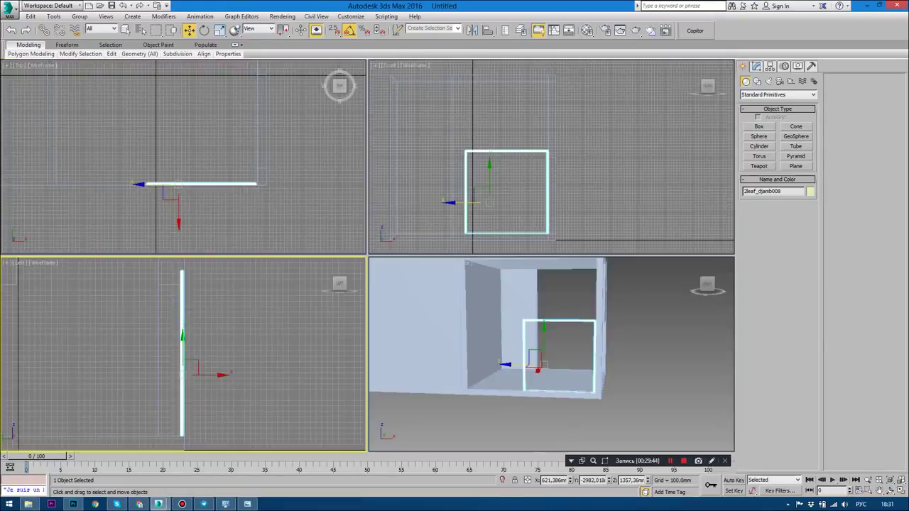
{"action": "key", "text": "f"}
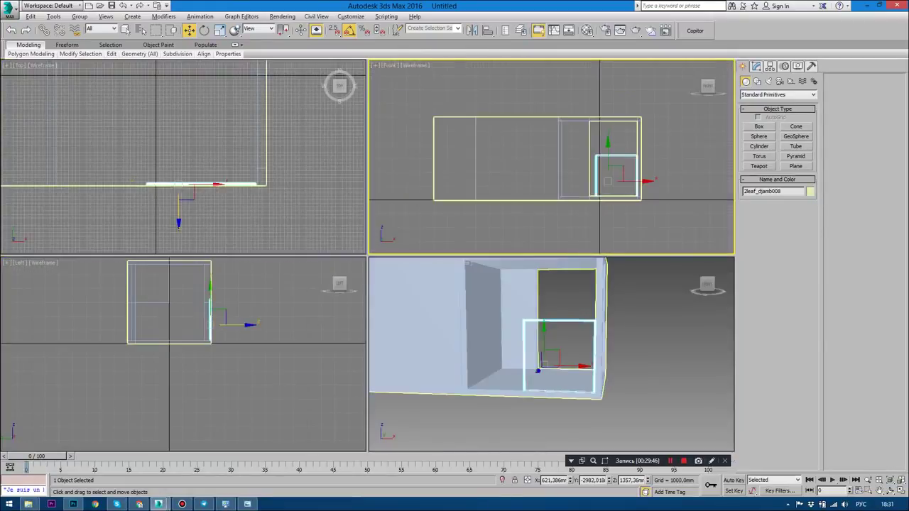
{"action": "key", "text": "alt+w"}
{"action": "scroll", "coordinate": [474, 321], "scroll_direction": "up", "scroll_amount": 2}
{"action": "scroll", "coordinate": [474, 321], "scroll_direction": "up", "scroll_amount": 2}
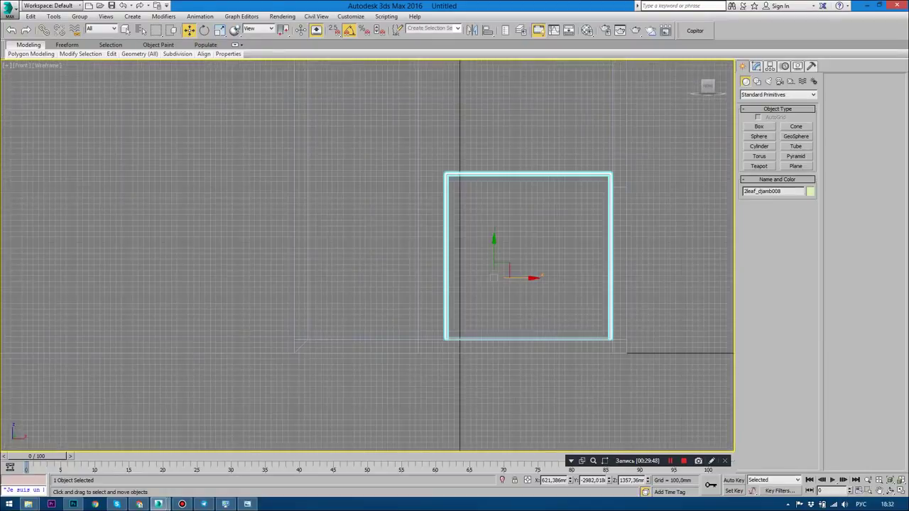
{"action": "left_click_drag", "start_coordinate": [529, 277], "coordinate": [360, 277], "text": "shift"}
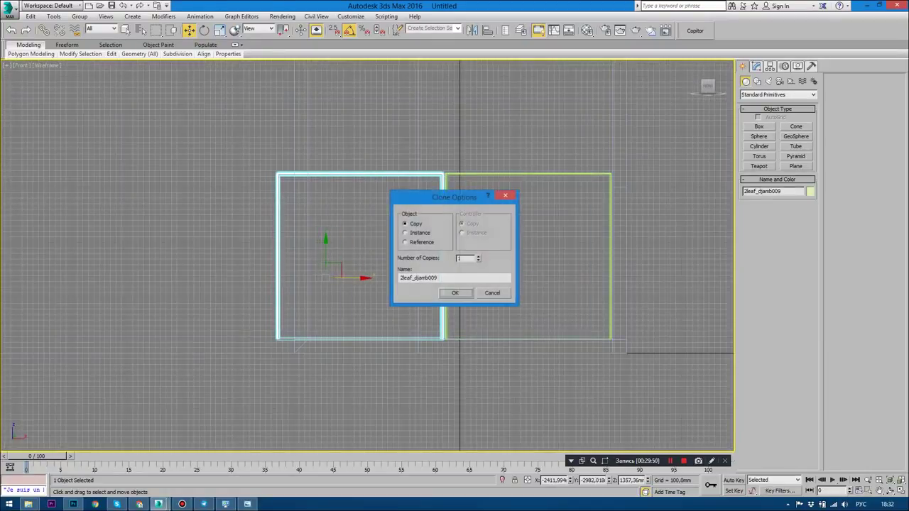
{"action": "key", "text": "Return"}
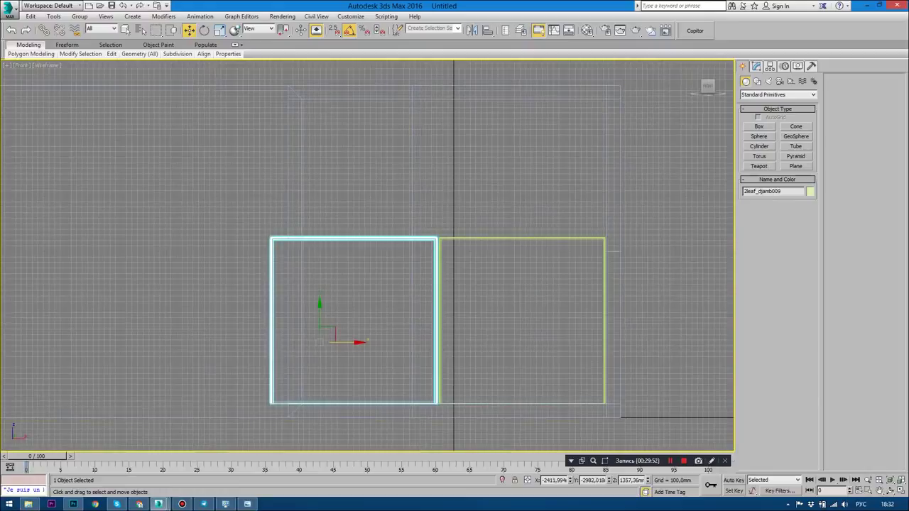
{"action": "key", "text": "alt+w"}
{"action": "key", "text": "alt+w"}
{"action": "mouse_move", "coordinate": [369, 256]}
{"action": "middle_mouse_down", "text": "alt"}
{"action": "mouse_move", "coordinate": [397, 256]}
{"action": "mouse_move", "coordinate": [397, 277]}
{"action": "mouse_move", "coordinate": [365, 252]}
{"action": "middle_mouse_up", "text": "alt"}
{"action": "key", "text": "ctrl+d"}
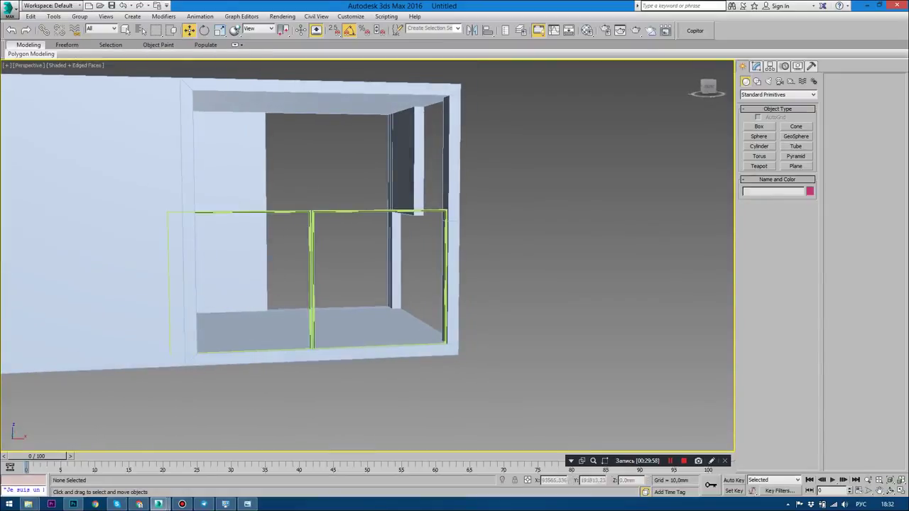
{"action": "key", "text": "ctrl+a"}
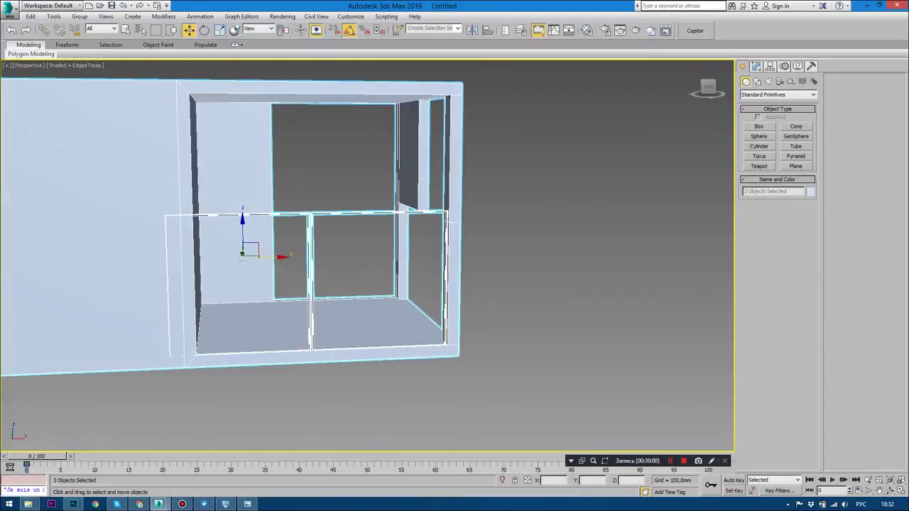
{"action": "key", "text": "ctrl+d"}
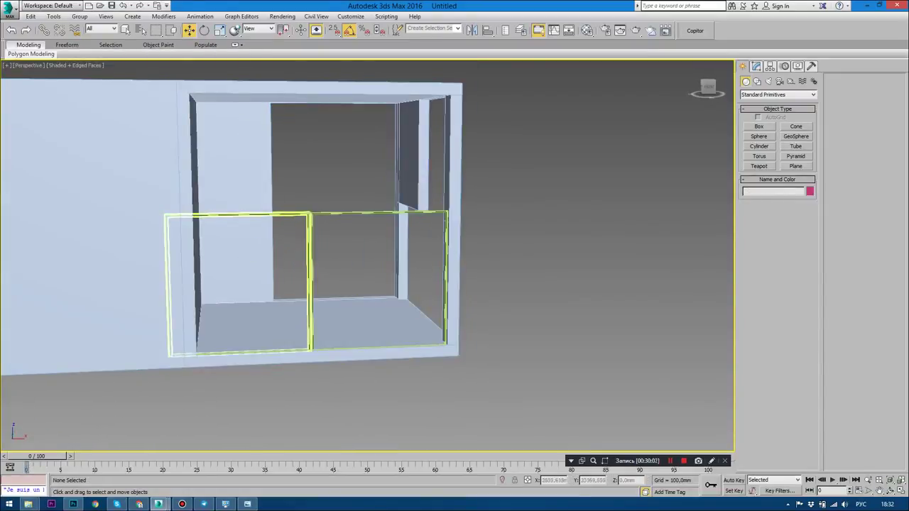
{"action": "left_click", "coordinate": [171, 283]}
{"action": "key", "text": "Delete"}
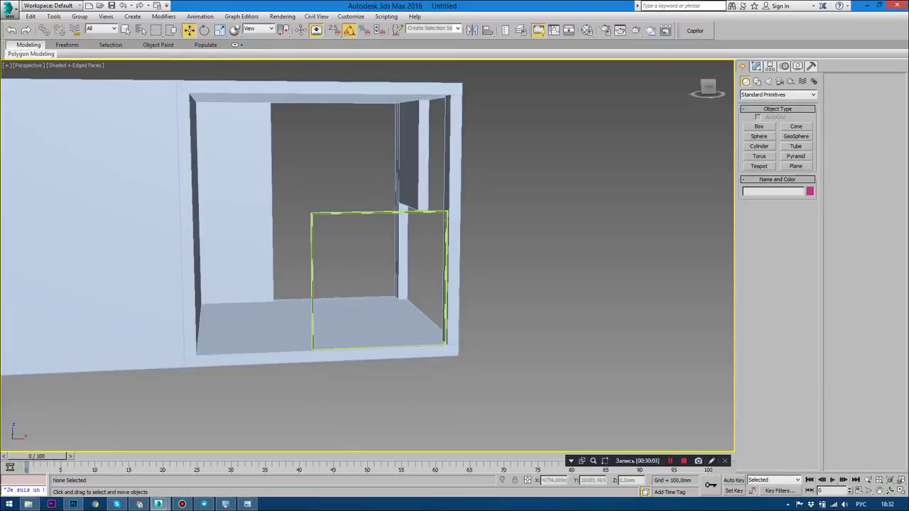
{"action": "key", "text": "alt+w"}
{"action": "left_click", "coordinate": [497, 142]}
{"action": "key", "text": "alt+w"}
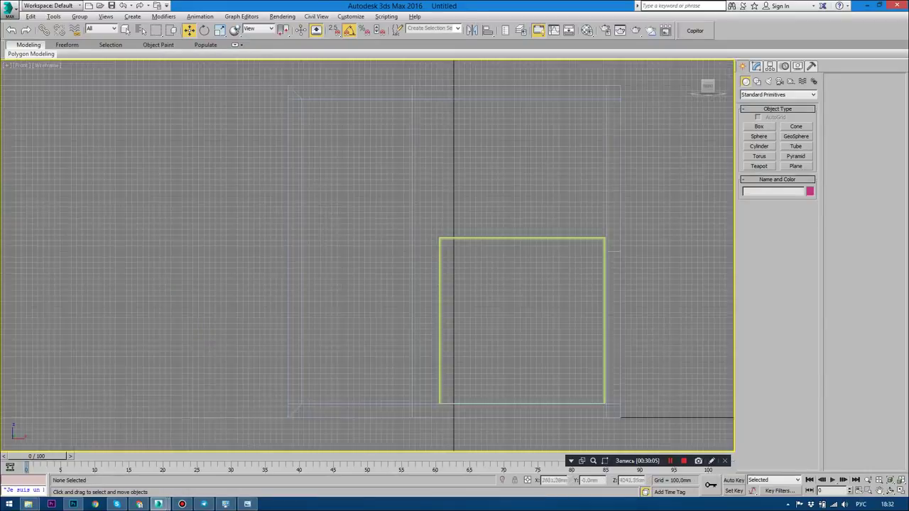
{"action": "left_click", "coordinate": [413, 255]}
{"action": "left_click", "coordinate": [440, 255]}
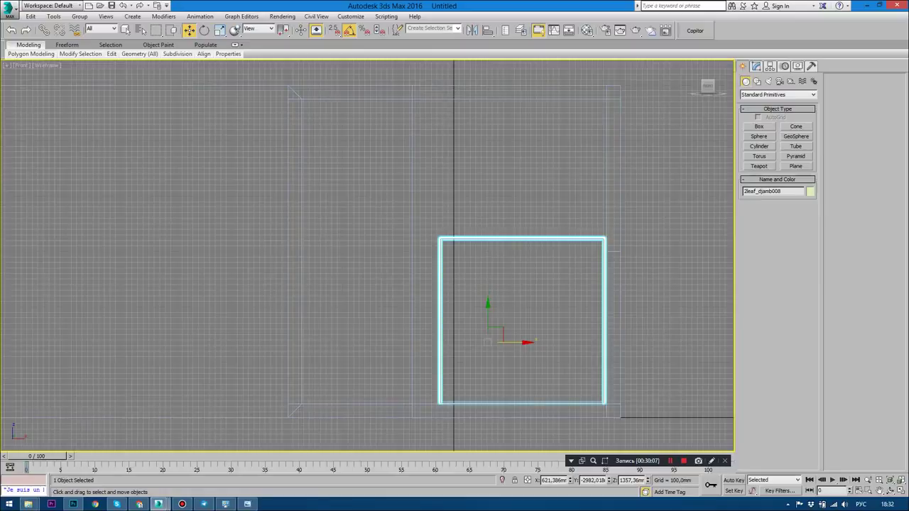
{"action": "key", "text": "alt+w"}
{"action": "right_click", "coordinate": [554, 355]}
{"action": "key", "text": "alt+w"}
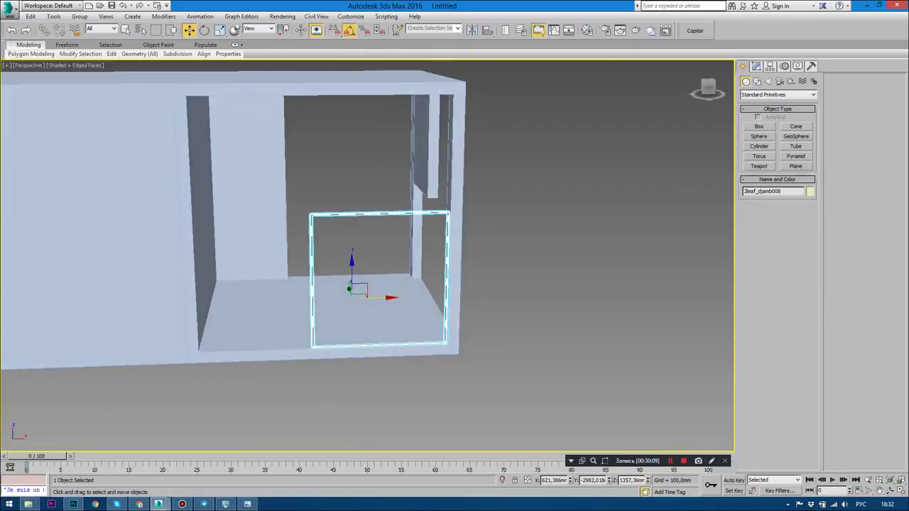
Narrow the door frame by sliding its left-side vertices slightly right in the Front view.
{"action": "left_click", "coordinate": [755, 66]}
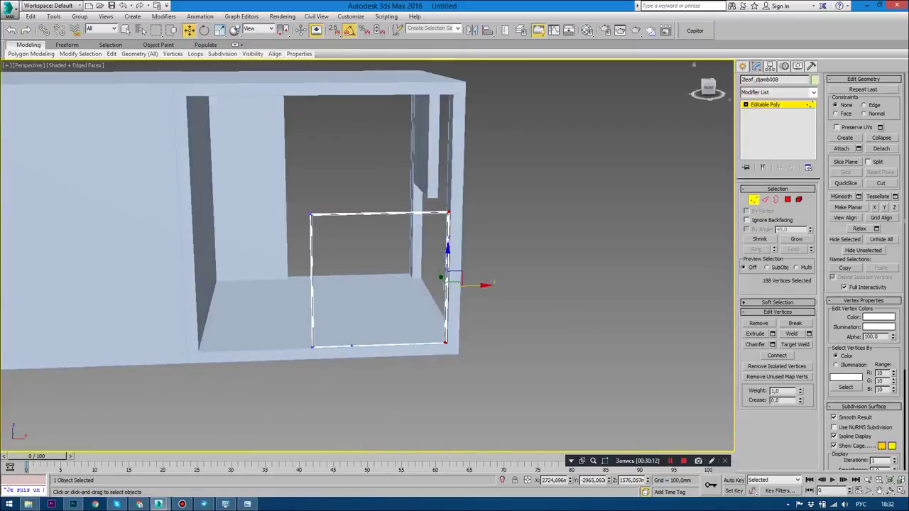
{"action": "key", "text": "alt+w"}
{"action": "right_click", "coordinate": [454, 234]}
{"action": "key", "text": "alt+w"}
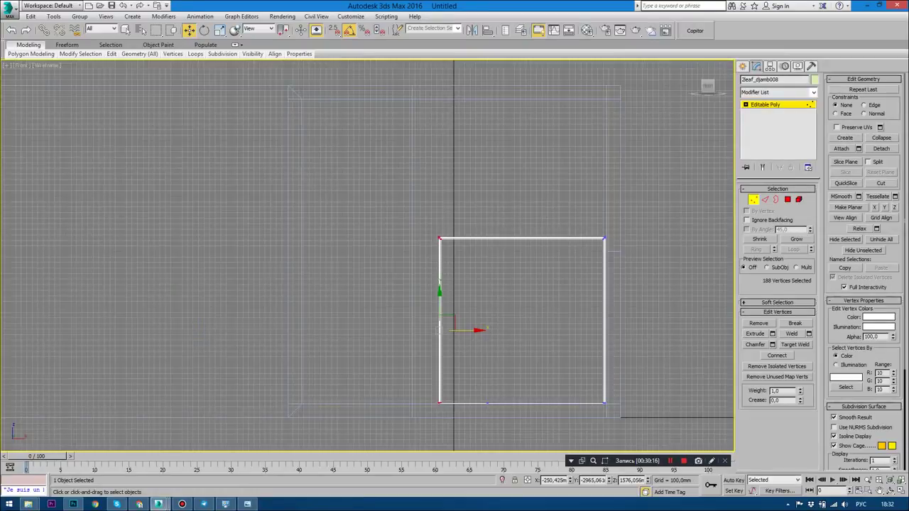
{"action": "left_click_drag", "start_coordinate": [439, 320], "coordinate": [455, 319]}
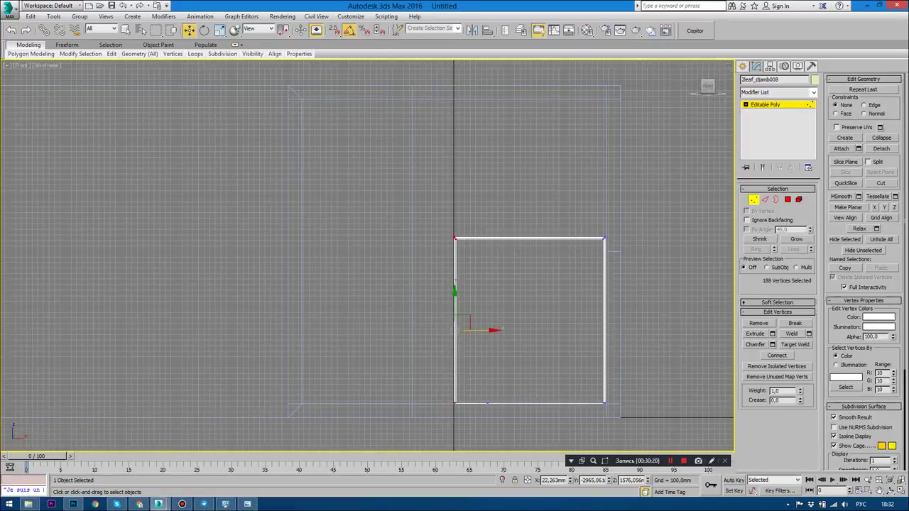
{"action": "key", "text": "1"}
{"action": "key", "text": "ctrl+d"}
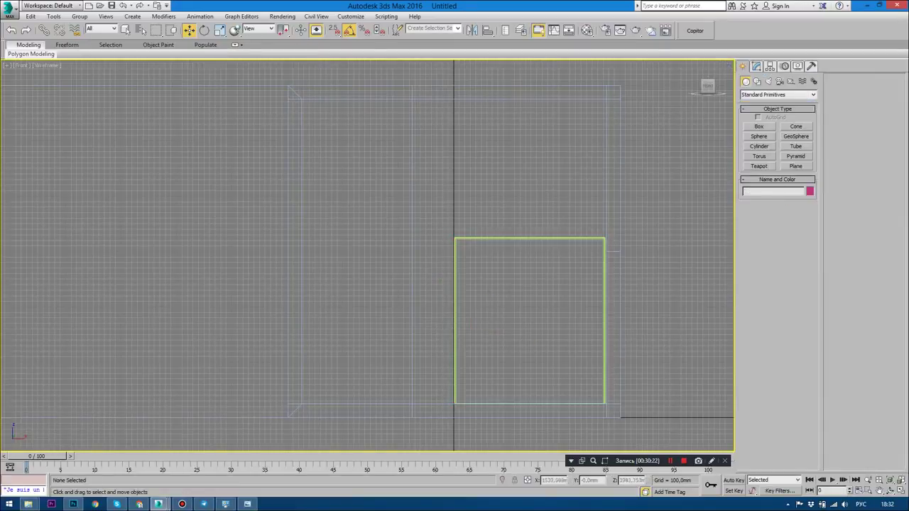
{"action": "left_click", "coordinate": [455, 320]}
Clone the narrowed frame leftward as 2leaf_djamb009 and slide it flush against the green frame.
{"action": "left_click_drag", "start_coordinate": [519, 342], "coordinate": [368, 342], "text": "shift"}
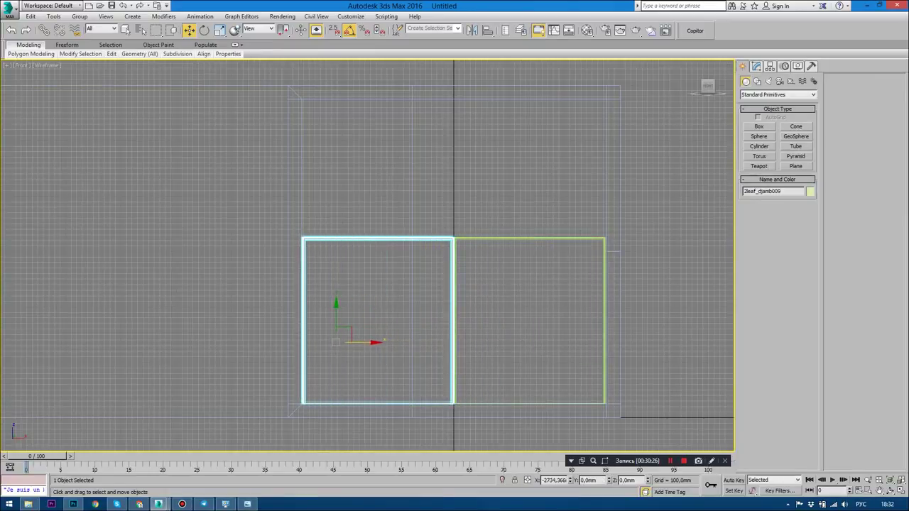
{"action": "left_click", "coordinate": [455, 292]}
{"action": "scroll", "coordinate": [304, 238], "scroll_direction": "up", "scroll_amount": 3}
{"action": "scroll", "coordinate": [304, 239], "scroll_direction": "up", "scroll_amount": 2}
{"action": "scroll", "coordinate": [153, 248], "scroll_direction": "down", "scroll_amount": 5}
{"action": "scroll", "coordinate": [377, 249], "scroll_direction": "up", "scroll_amount": 3}
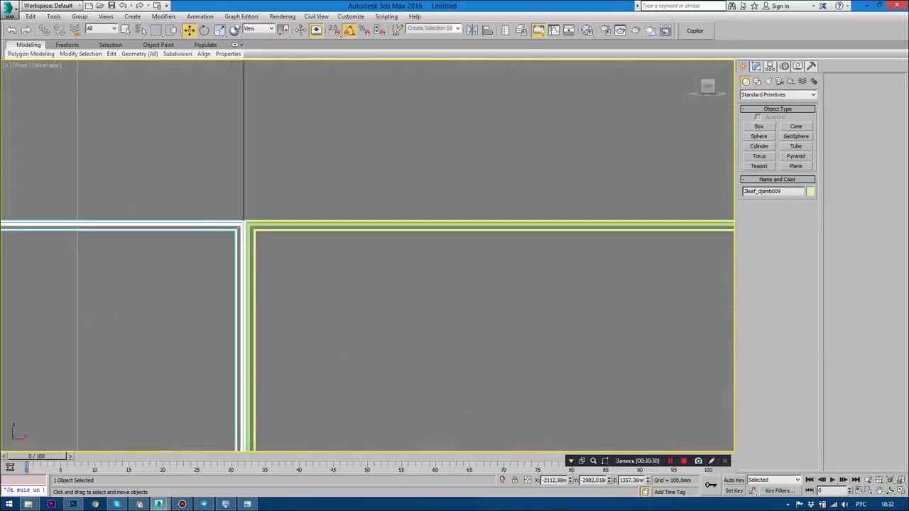
{"action": "scroll", "coordinate": [275, 220], "scroll_direction": "up", "scroll_amount": 2}
{"action": "left_click_drag", "start_coordinate": [183, 320], "coordinate": [192, 319]}
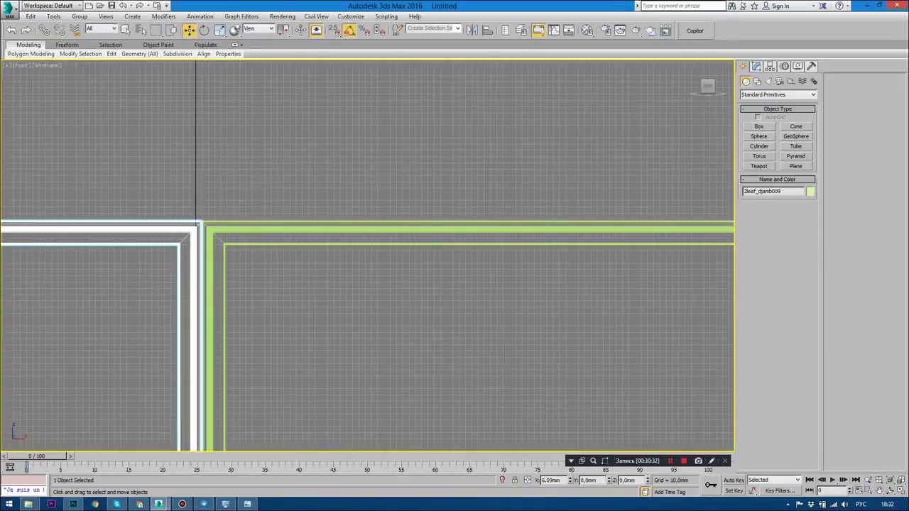
Inspect the frames' meeting corner and select both window frames.
{"action": "left_click", "coordinate": [545, 190]}
{"action": "scroll", "coordinate": [544, 190], "scroll_direction": "down", "scroll_amount": 4}
{"action": "middle_click_drag", "start_coordinate": [284, 284], "coordinate": [514, 295]}
{"action": "scroll", "coordinate": [258, 210], "scroll_direction": "up", "scroll_amount": 4}
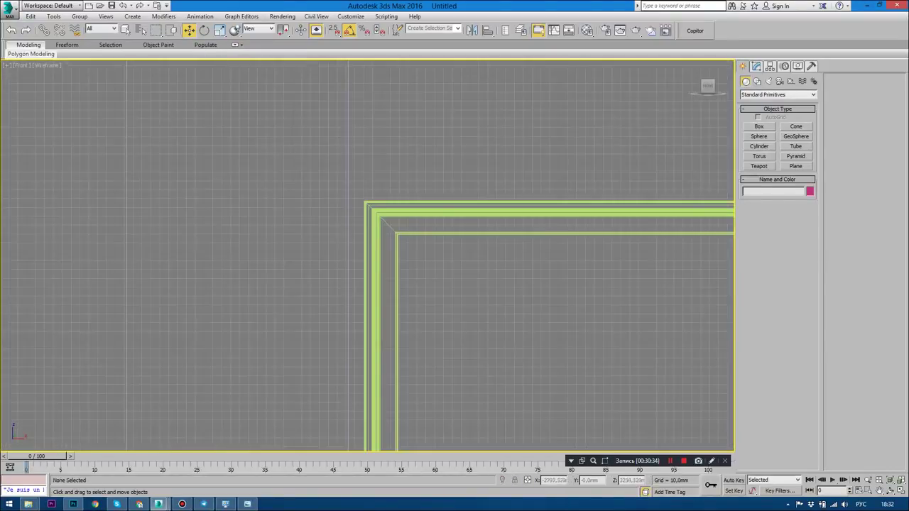
{"action": "scroll", "coordinate": [664, 240], "scroll_direction": "down", "scroll_amount": 3}
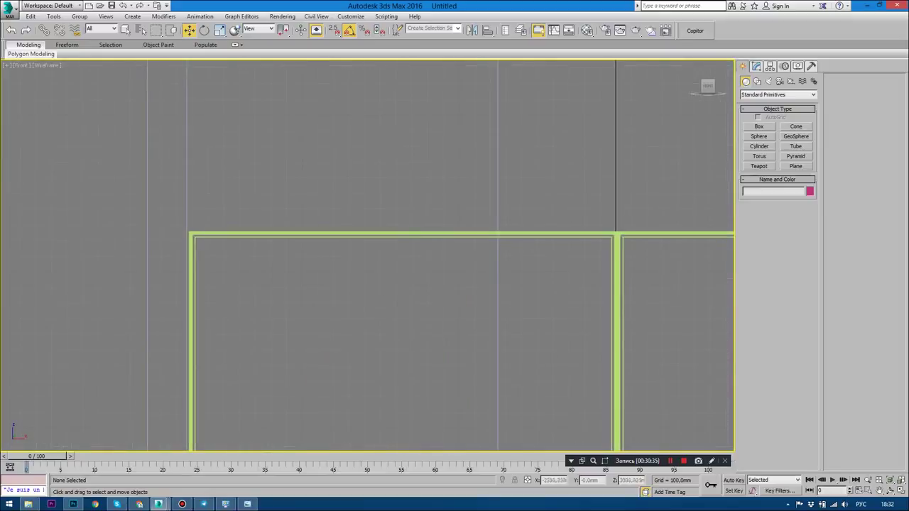
{"action": "key", "text": "ctrl+a"}
Apply an FFD 2x2x2 modifier to both frames and snap its left control points to the frame vertex.
{"action": "key", "text": "z"}
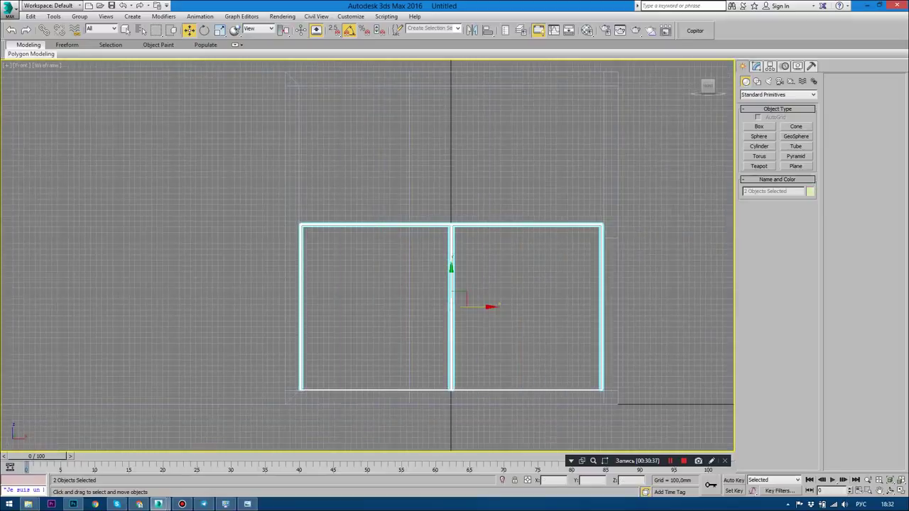
{"action": "left_click", "coordinate": [756, 65]}
{"action": "left_click", "coordinate": [777, 92]}
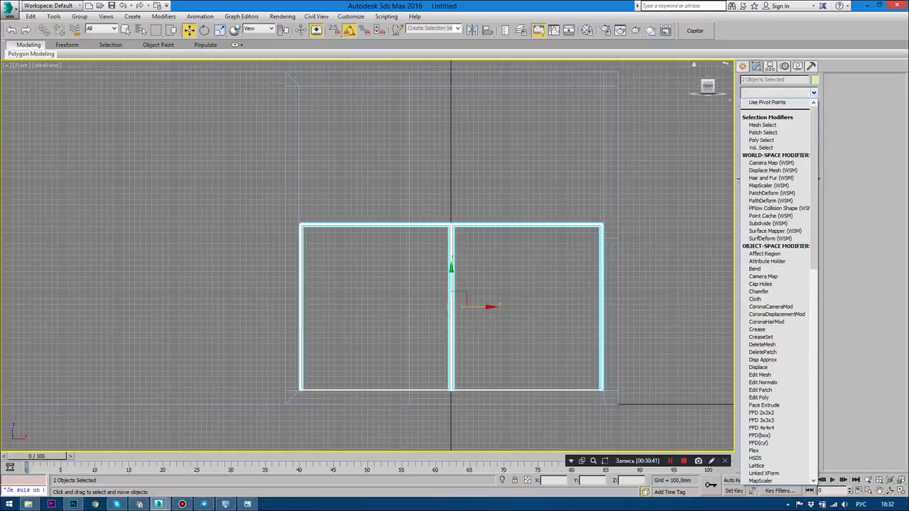
{"action": "type", "text": "ffd"}
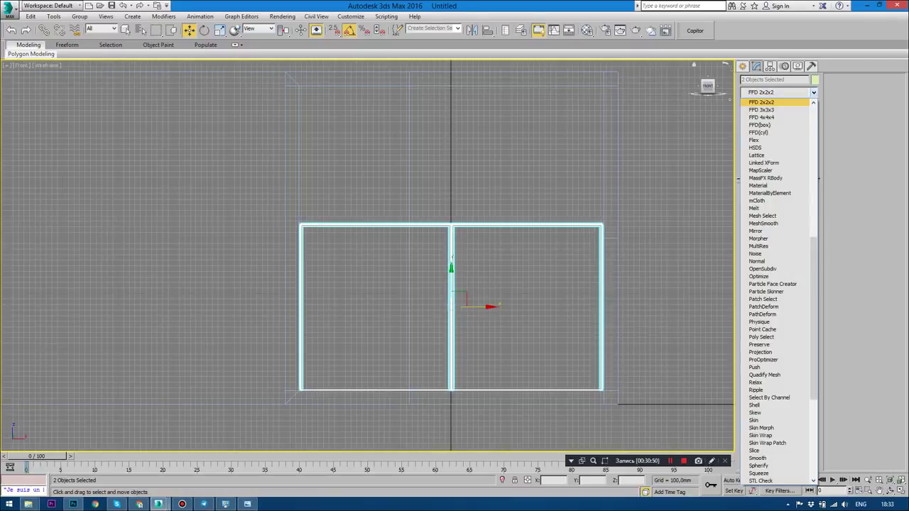
{"action": "key", "text": "Return"}
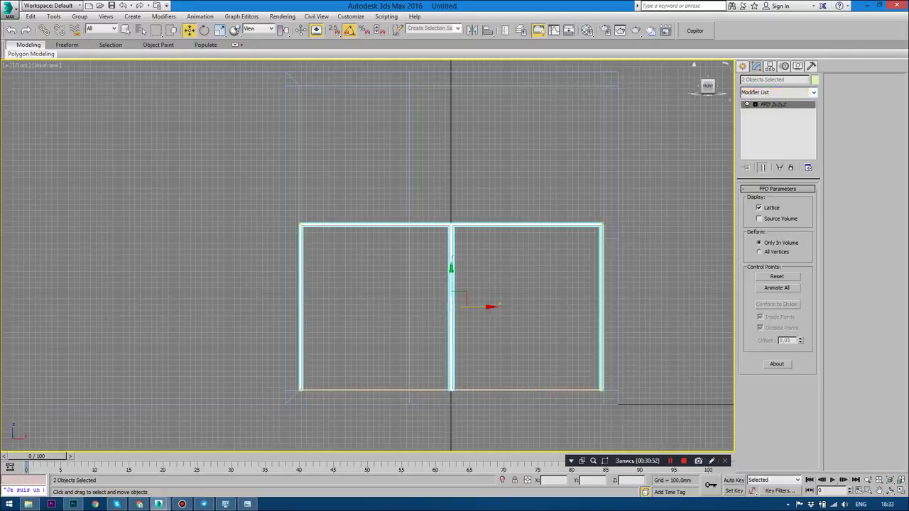
{"action": "left_click", "coordinate": [755, 104]}
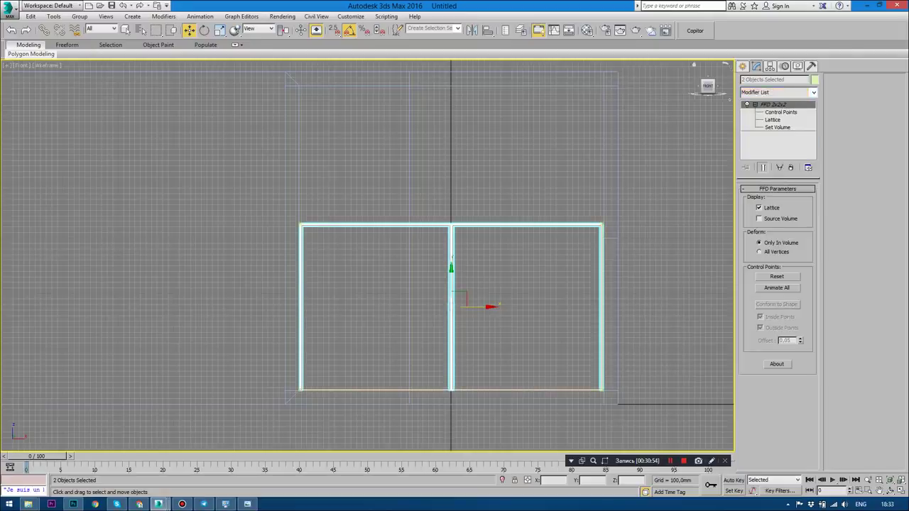
{"action": "left_click", "coordinate": [780, 112]}
{"action": "left_click_drag", "start_coordinate": [309, 401], "coordinate": [309, 401]}
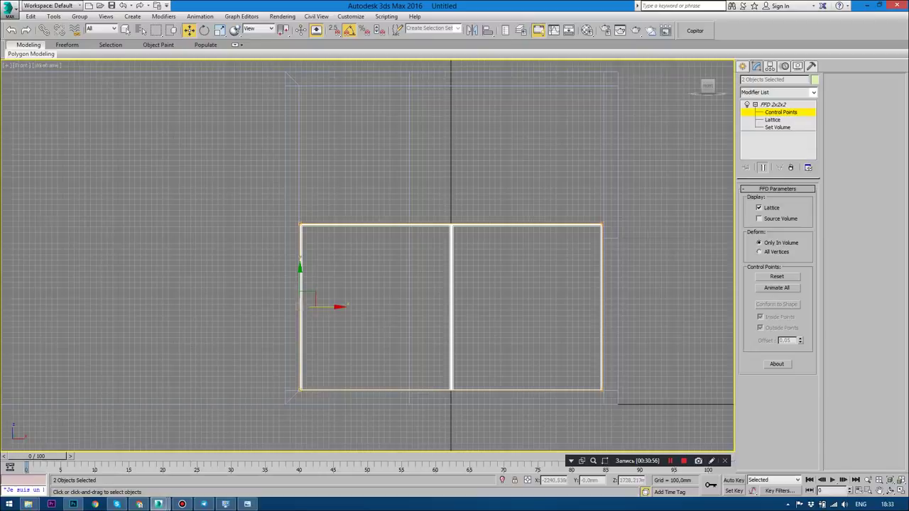
{"action": "left_click_drag", "start_coordinate": [299, 305], "coordinate": [299, 87]}
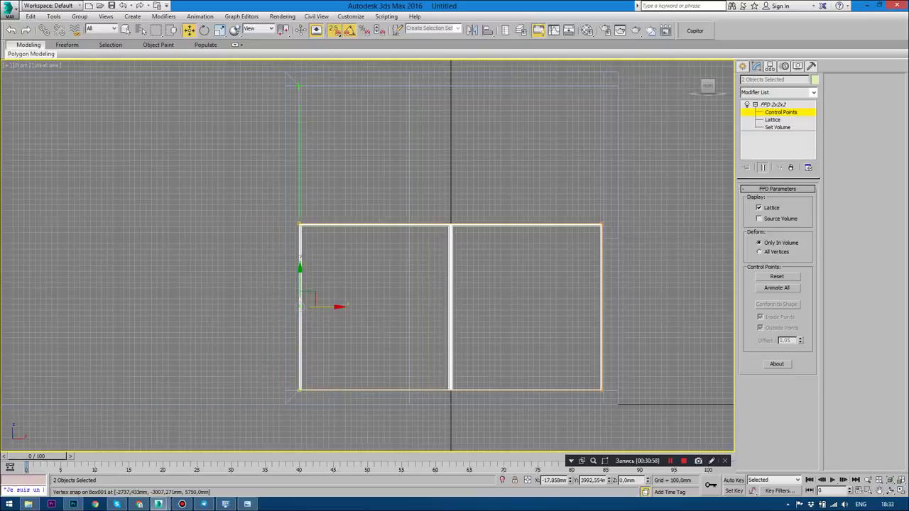
Collapse both frames into Editable Poly meshes.
{"action": "left_click", "coordinate": [741, 65]}
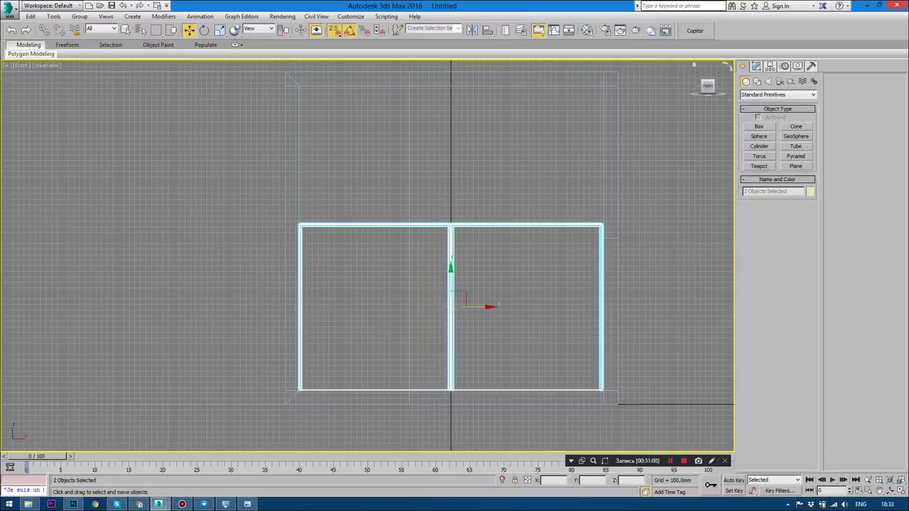
{"action": "scroll", "coordinate": [316, 213], "scroll_direction": "up", "scroll_amount": 2}
{"action": "scroll", "coordinate": [319, 210], "scroll_direction": "up", "scroll_amount": 3}
{"action": "scroll", "coordinate": [327, 206], "scroll_direction": "up", "scroll_amount": 2}
{"action": "right_click", "coordinate": [328, 204]}
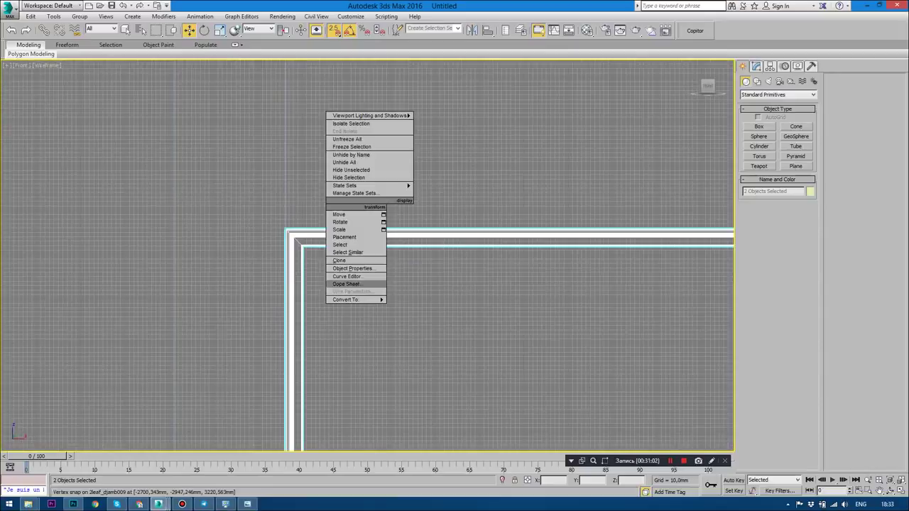
{"action": "left_click", "coordinate": [426, 308]}
{"action": "scroll", "coordinate": [44, 272], "scroll_direction": "down", "scroll_amount": 2}
{"action": "scroll", "coordinate": [167, 192], "scroll_direction": "down", "scroll_amount": 3}
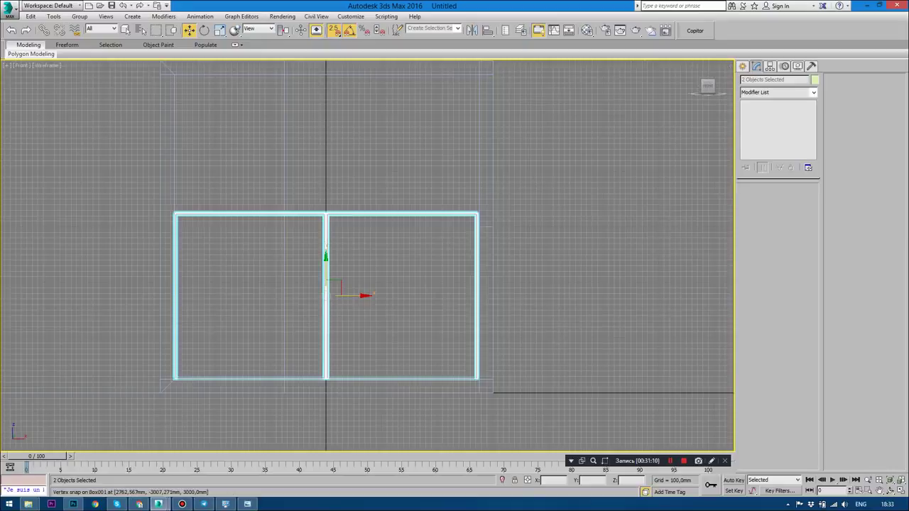
Reapply FFD 2x2x2 and lower the top control points to shorten both frames.
{"action": "left_click", "coordinate": [777, 92]}
{"action": "scroll", "coordinate": [777, 284], "scroll_direction": "down", "scroll_amount": 5}
{"action": "left_click", "coordinate": [774, 96]}
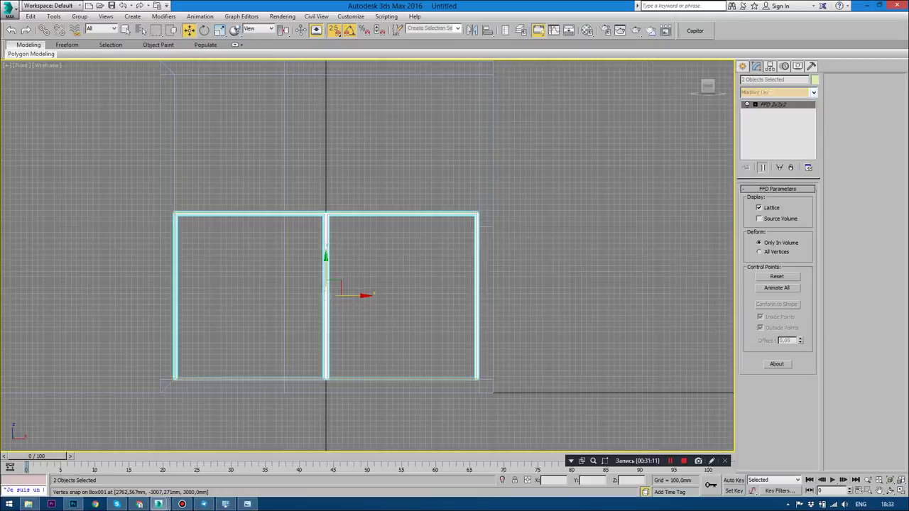
{"action": "key", "text": "1"}
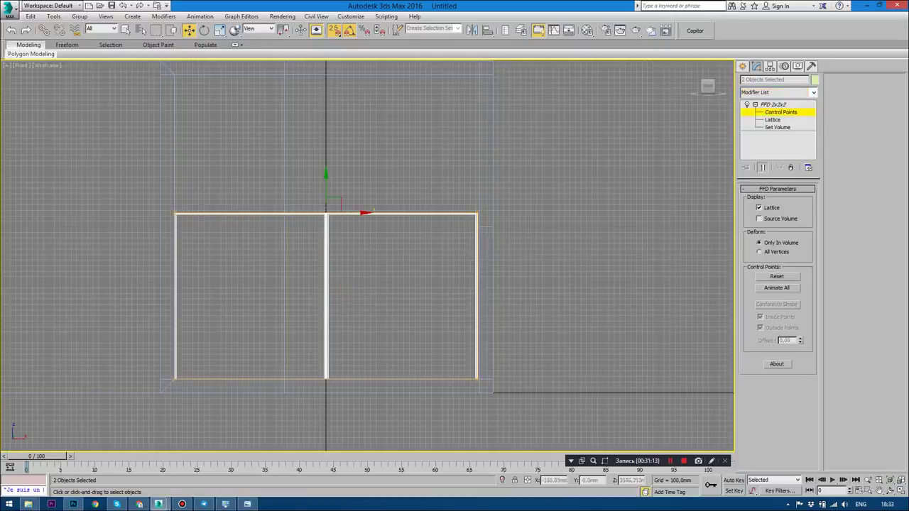
{"action": "left_click_drag", "start_coordinate": [325, 191], "coordinate": [326, 211]}
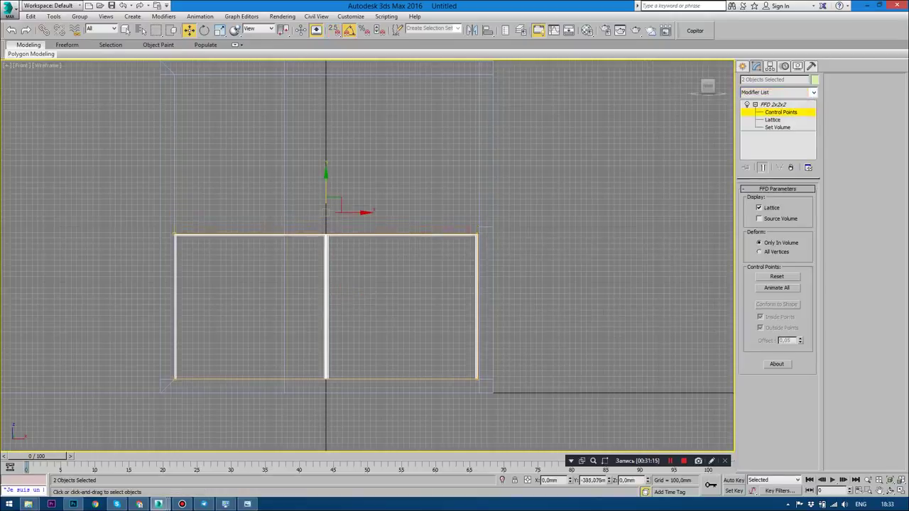
{"action": "left_click_drag", "start_coordinate": [325, 211], "coordinate": [326, 237]}
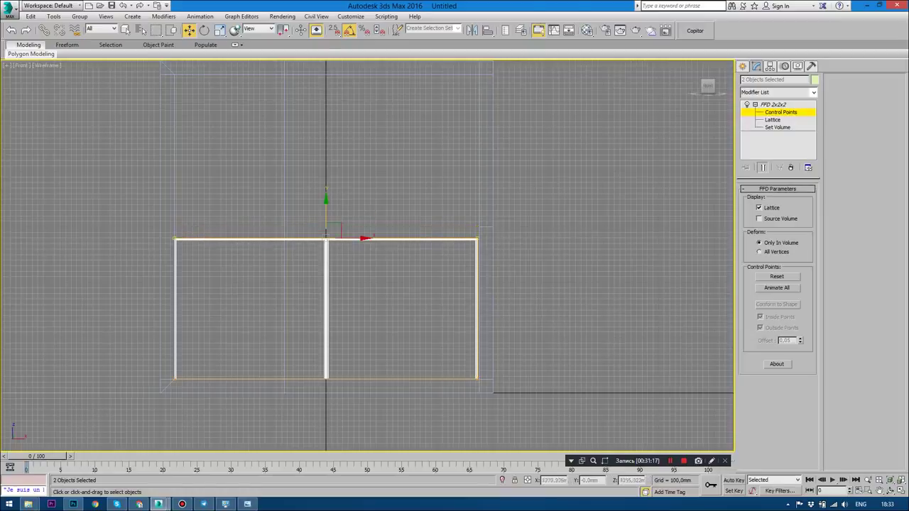
{"action": "left_click", "coordinate": [742, 66]}
Copy both frames upward as 2leaf_djamb010/011 and raise the upper-right frame's bottom edge slightly.
{"action": "left_click_drag", "start_coordinate": [325, 273], "coordinate": [326, 110], "text": "shift"}
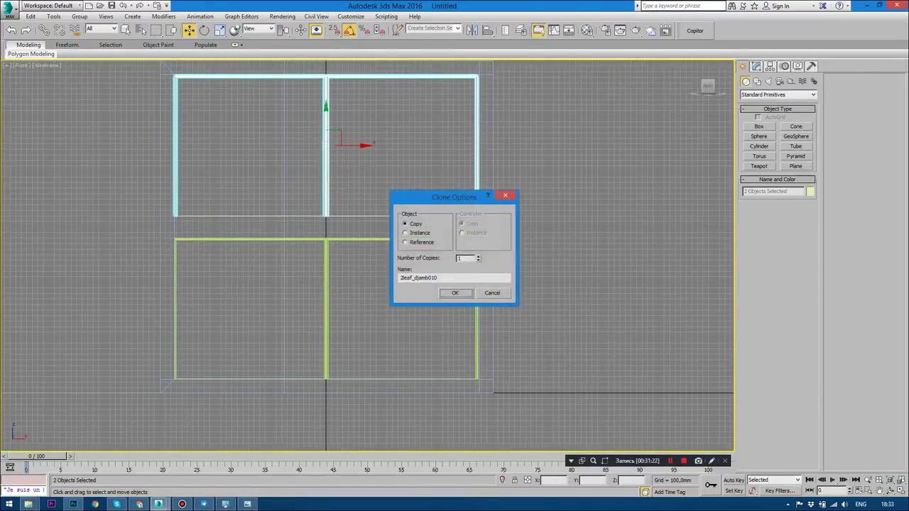
{"action": "left_click", "coordinate": [455, 293]}
{"action": "left_click", "coordinate": [568, 298]}
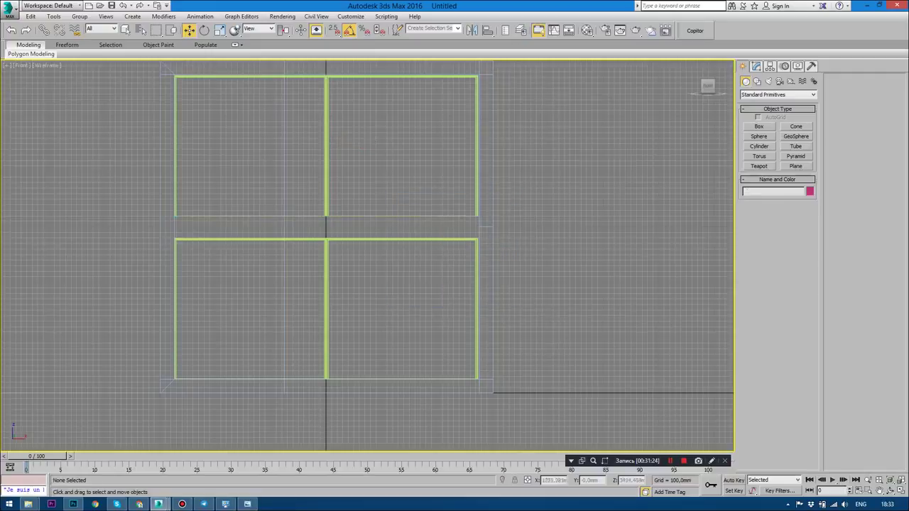
{"action": "left_click", "coordinate": [476, 142]}
{"action": "left_click", "coordinate": [755, 66]}
{"action": "left_click", "coordinate": [325, 215]}
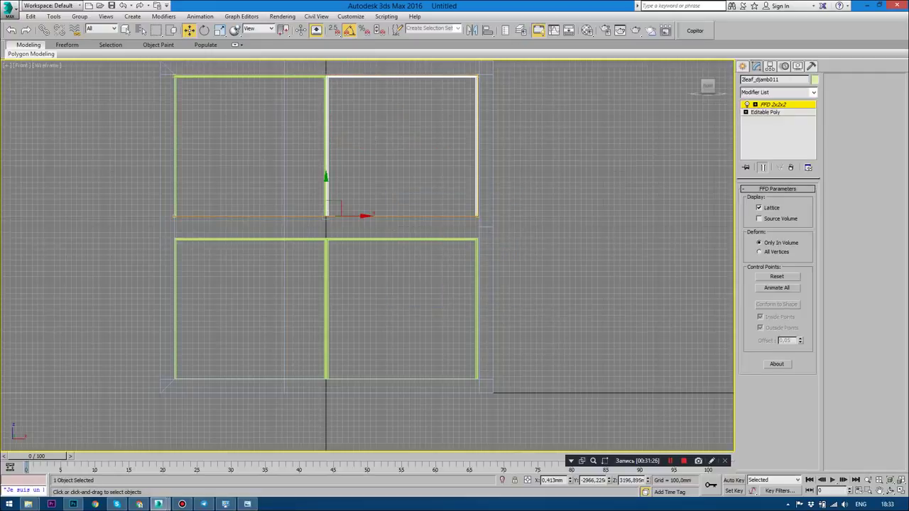
{"action": "left_click_drag", "start_coordinate": [326, 215], "coordinate": [326, 206]}
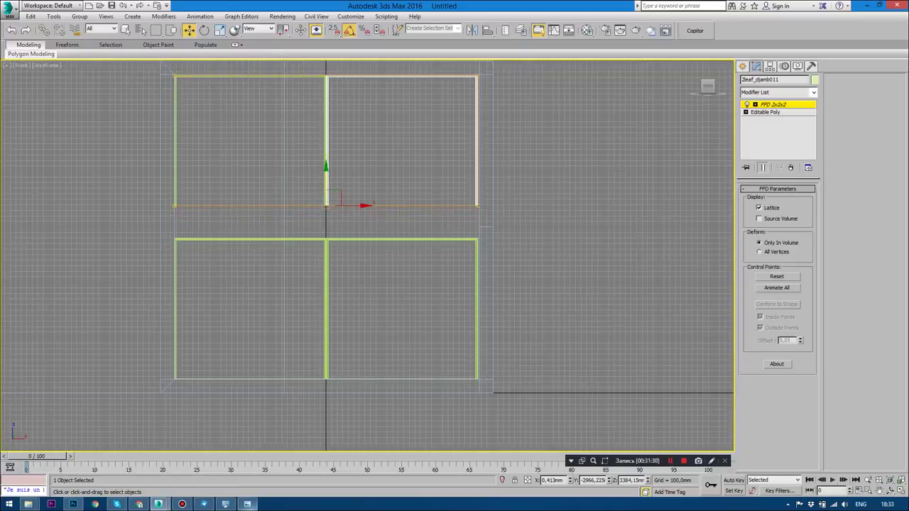
Compare the frame grid against the reference photo of the house.
{"action": "key", "text": "alt+Tab"}
{"action": "scroll", "coordinate": [547, 293], "scroll_direction": "up", "scroll_amount": 2}
{"action": "scroll", "coordinate": [546, 293], "scroll_direction": "up", "scroll_amount": 2}
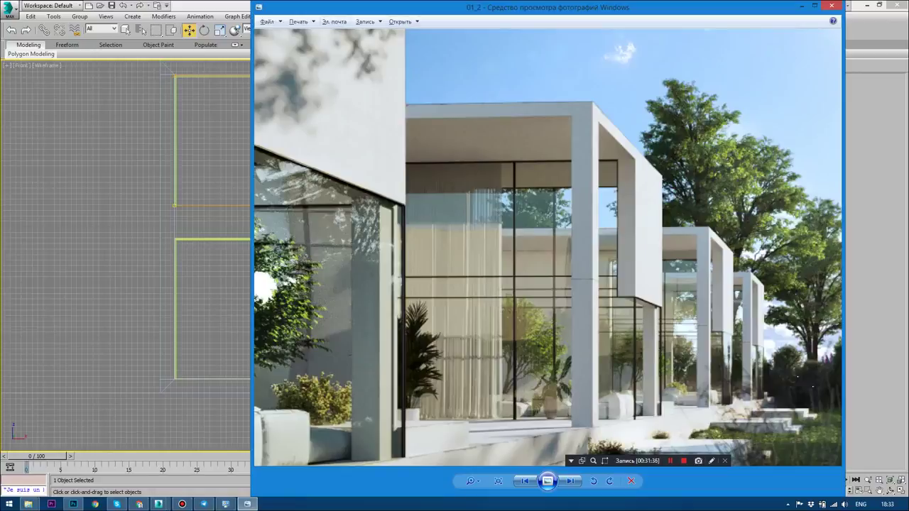
{"action": "key", "text": "alt+Tab"}
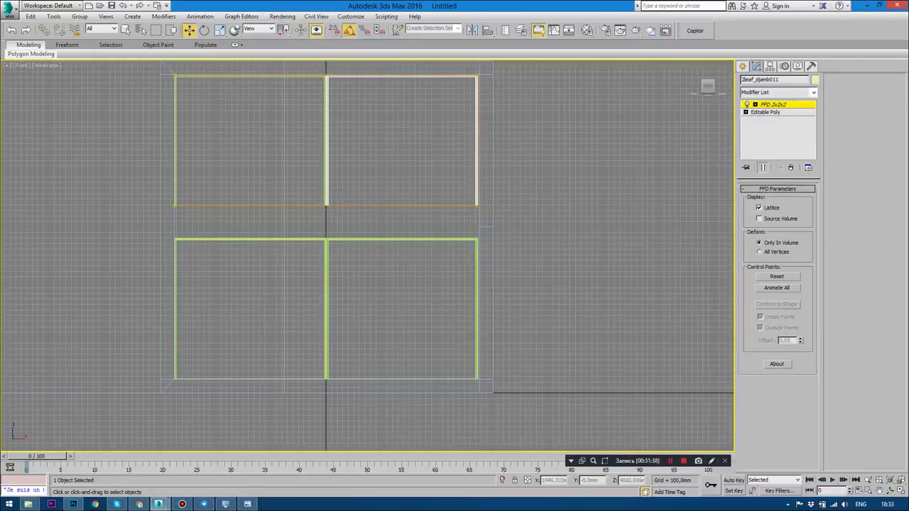
Copy the upper frame pair downward and select the new copy's right frame.
{"action": "left_click", "coordinate": [742, 66]}
{"action": "left_click", "coordinate": [248, 221]}
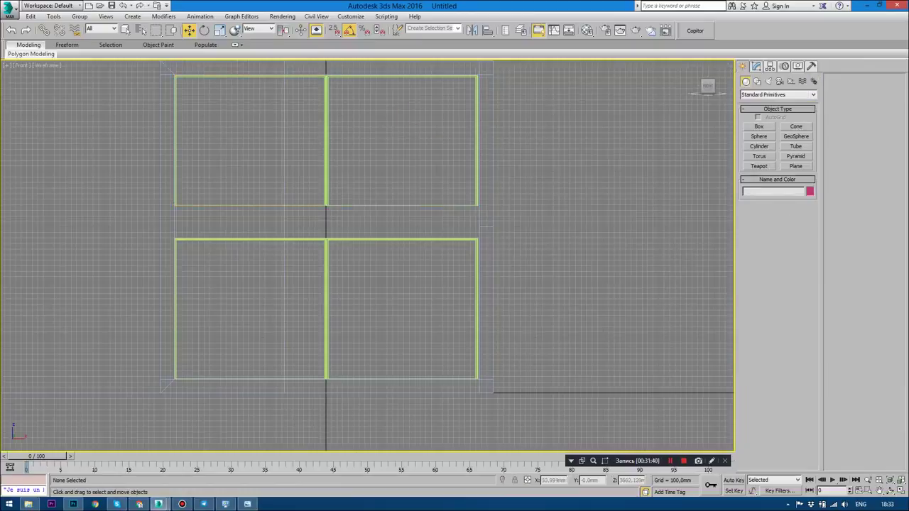
{"action": "left_click", "coordinate": [249, 205]}
{"action": "left_click", "coordinate": [401, 206], "text": "ctrl"}
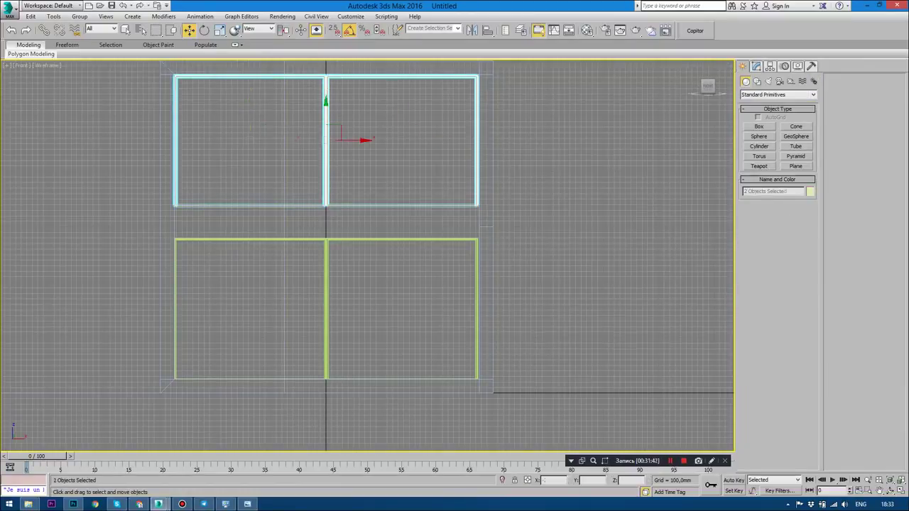
{"action": "left_click_drag", "start_coordinate": [325, 113], "coordinate": [325, 246], "text": "shift"}
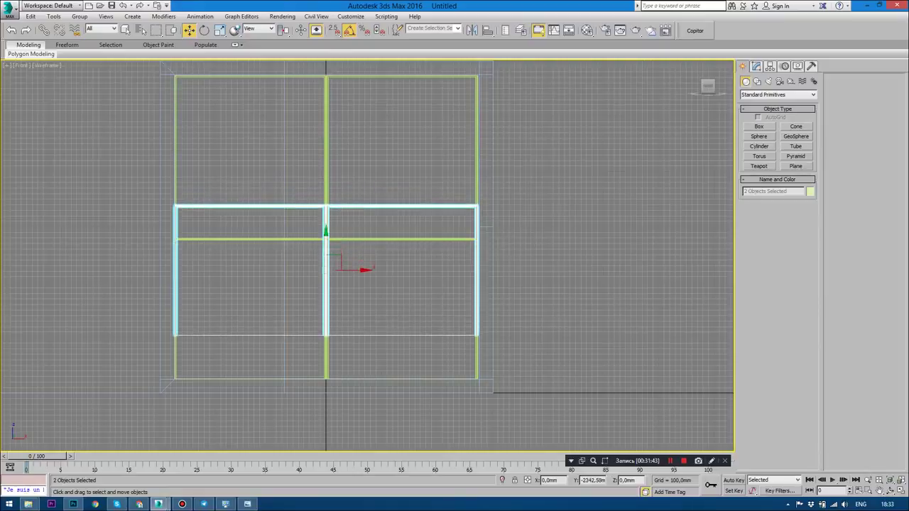
{"action": "left_click", "coordinate": [454, 292]}
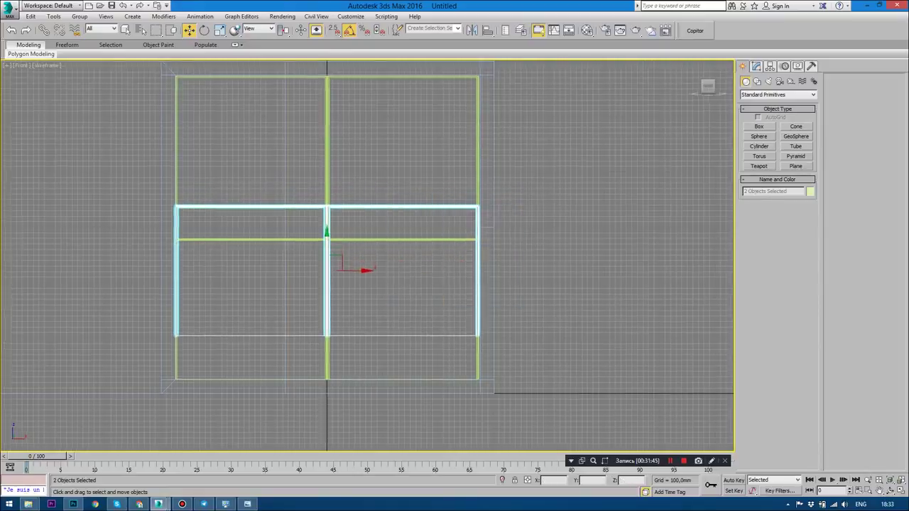
{"action": "scroll", "coordinate": [317, 256], "scroll_direction": "up", "scroll_amount": 2}
{"action": "left_click", "coordinate": [436, 188]}
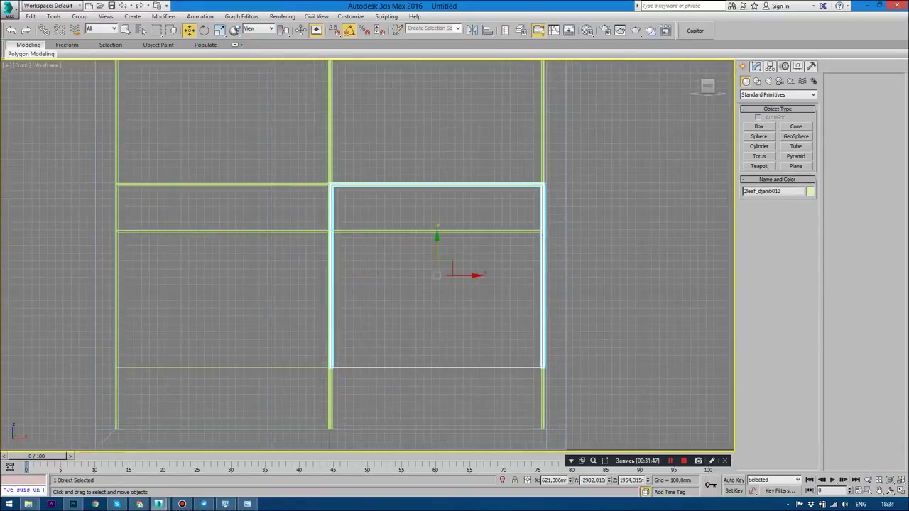
Convert that frame to Editable Poly and attach the adjacent frame into 2leaf_djamb013.
{"action": "left_click", "coordinate": [756, 65]}
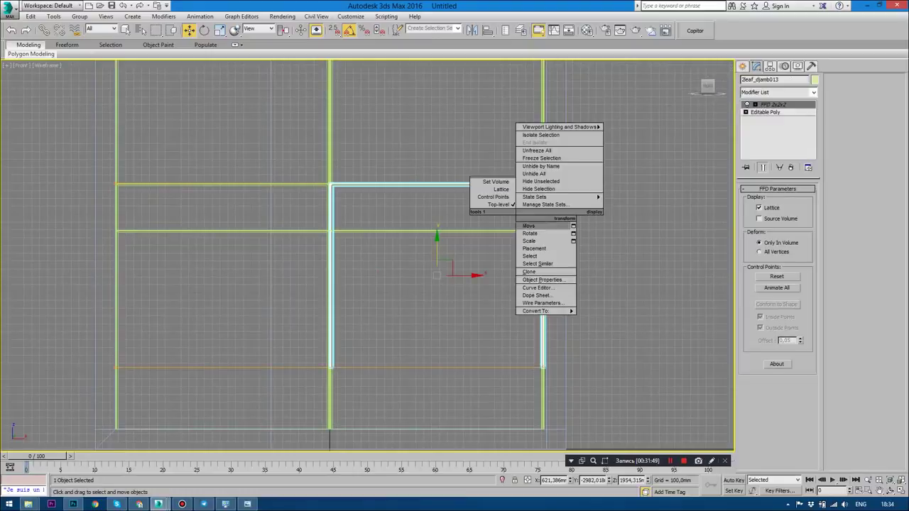
{"action": "right_click", "coordinate": [516, 215]}
{"action": "left_click", "coordinate": [609, 318]}
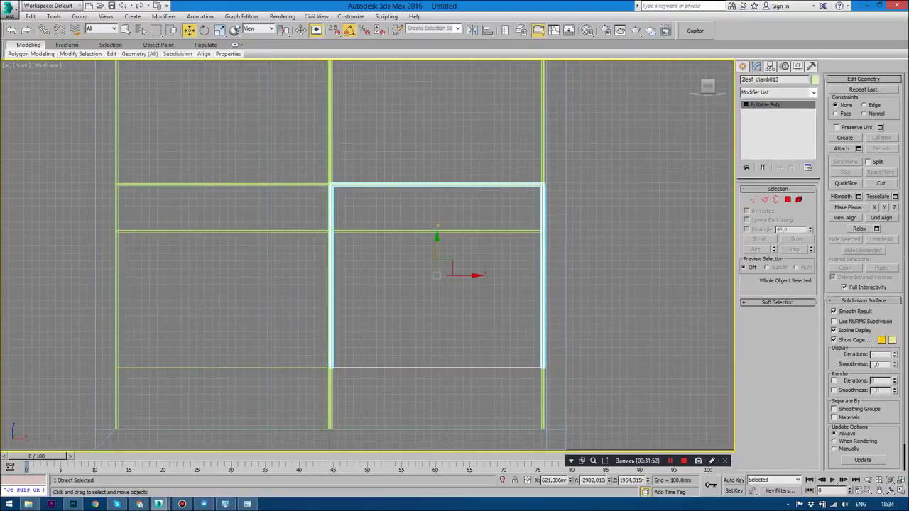
{"action": "left_click", "coordinate": [841, 148]}
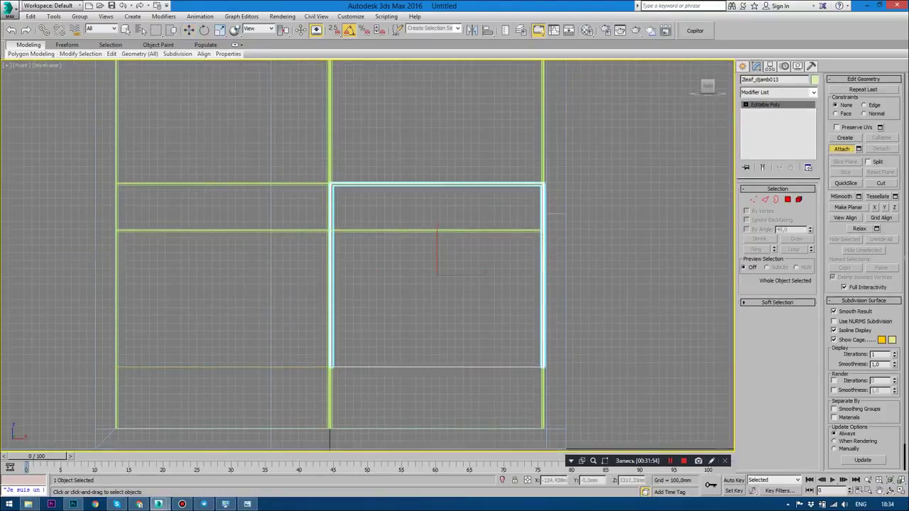
{"action": "scroll", "coordinate": [330, 193], "scroll_direction": "up", "scroll_amount": 5}
{"action": "scroll", "coordinate": [301, 226], "scroll_direction": "down", "scroll_amount": 5}
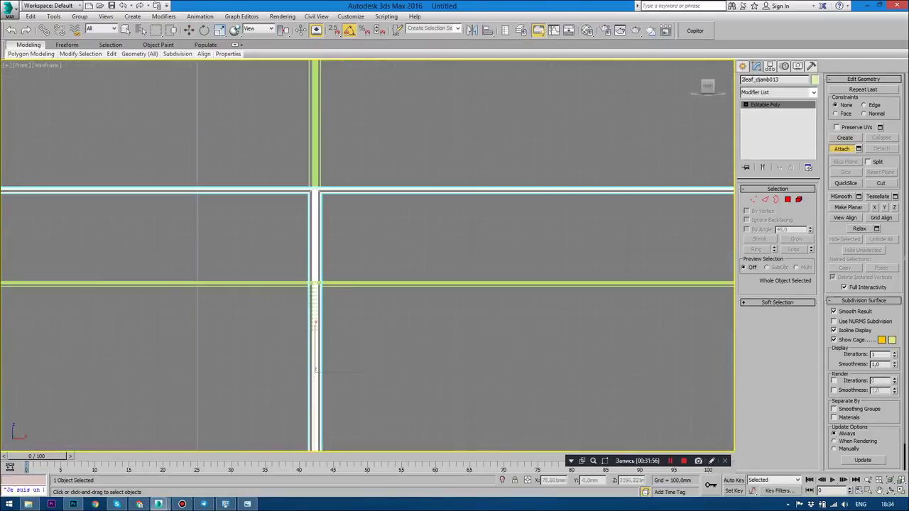
{"action": "left_click", "coordinate": [746, 66]}
{"action": "scroll", "coordinate": [315, 235], "scroll_direction": "up", "scroll_amount": 2}
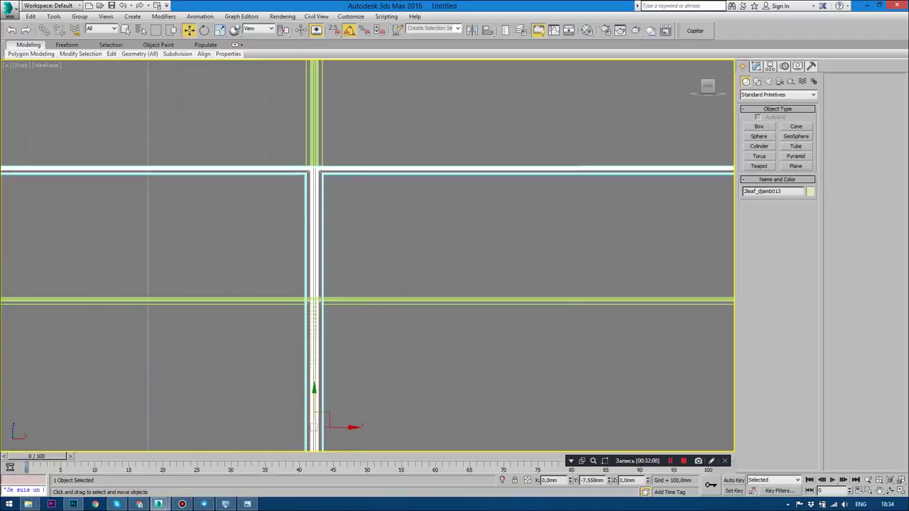
{"action": "scroll", "coordinate": [333, 171], "scroll_direction": "down", "scroll_amount": 5}
{"action": "scroll", "coordinate": [350, 234], "scroll_direction": "up", "scroll_amount": 2}
Move the lower crossbar's vertices up to sit just below the top bar.
{"action": "key", "text": "1"}
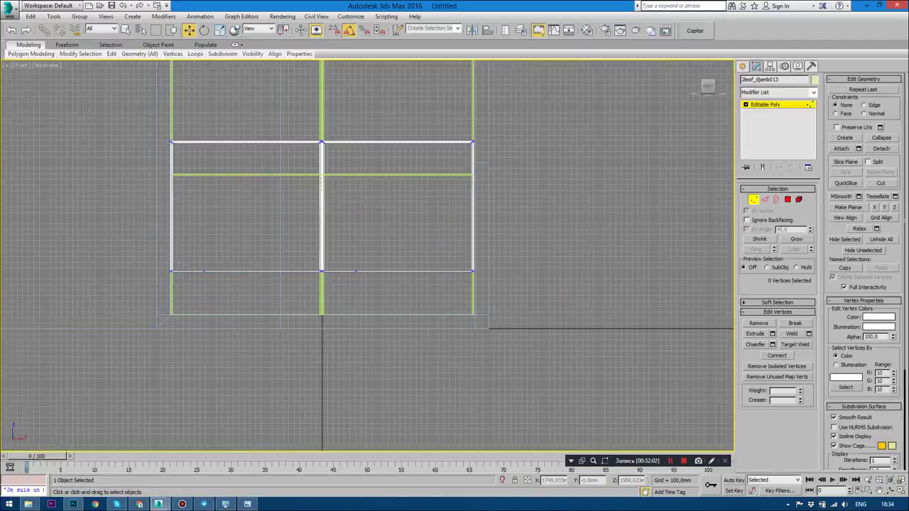
{"action": "left_click_drag", "start_coordinate": [232, 252], "coordinate": [234, 250]}
{"action": "scroll", "coordinate": [248, 235], "scroll_direction": "up", "scroll_amount": 2}
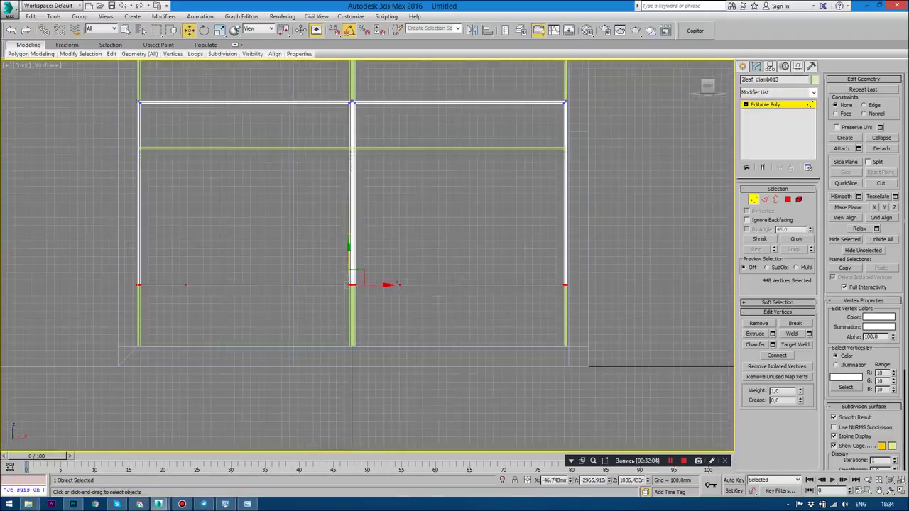
{"action": "left_click_drag", "start_coordinate": [351, 278], "coordinate": [355, 146]}
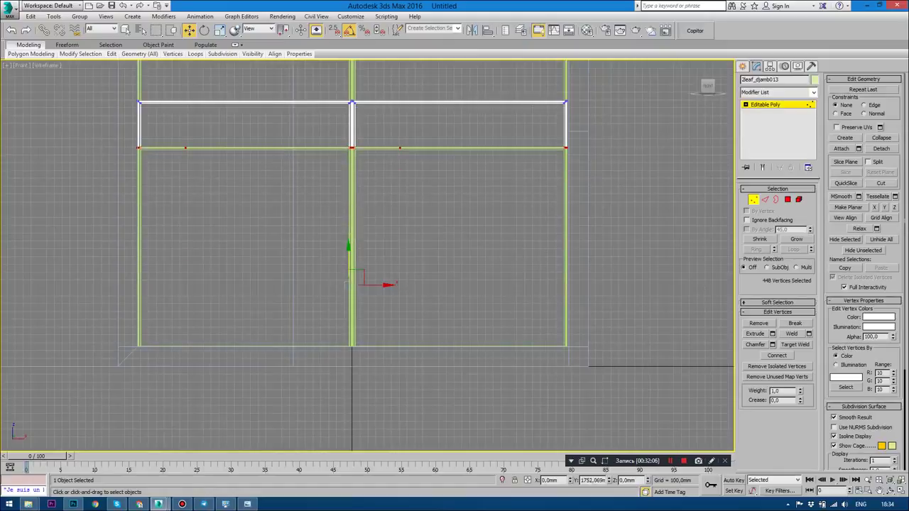
{"action": "scroll", "coordinate": [358, 139], "scroll_direction": "up", "scroll_amount": 4}
{"action": "scroll", "coordinate": [348, 153], "scroll_direction": "up", "scroll_amount": 2}
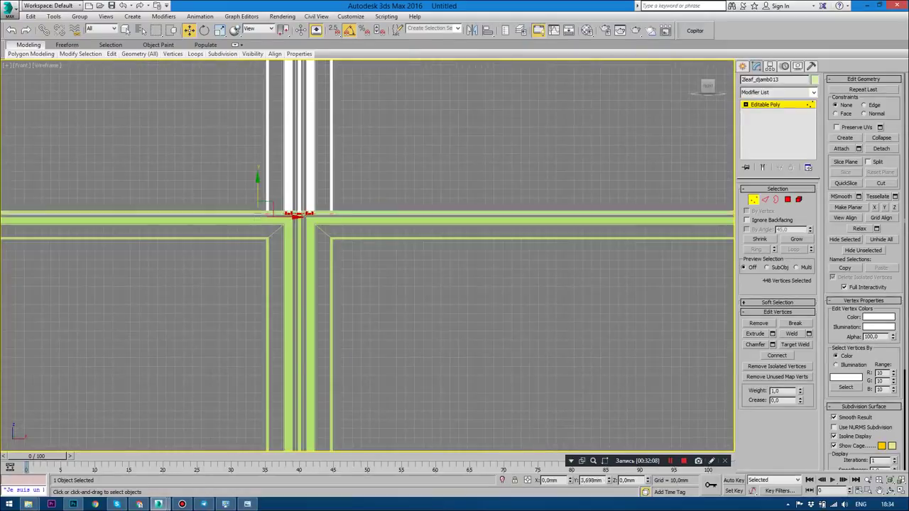
Inspect the frame in Perspective from a low angle and select the window frame pieces.
{"action": "key", "text": "p"}
{"action": "middle_click_drag", "start_coordinate": [306, 234], "coordinate": [330, 227], "text": "alt"}
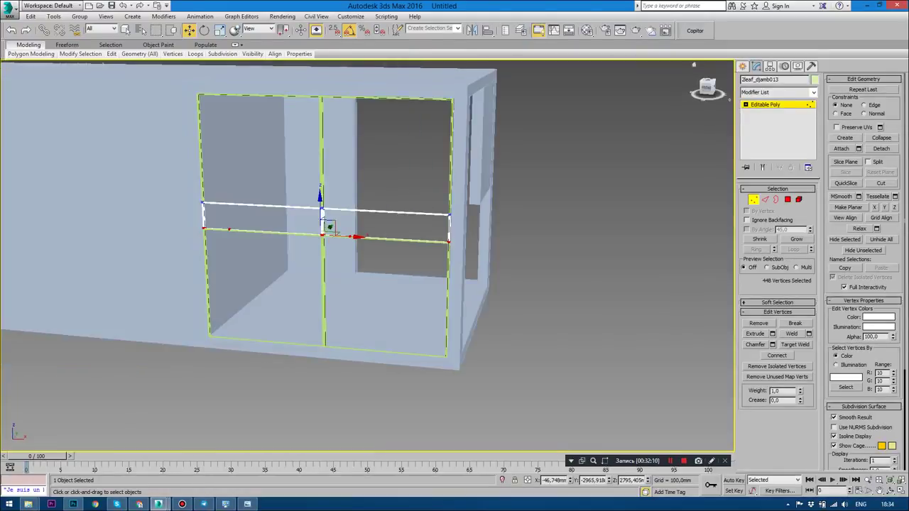
{"action": "left_click", "coordinate": [746, 66]}
{"action": "mouse_move", "coordinate": [426, 284]}
{"action": "middle_mouse_down", "text": "alt"}
{"action": "mouse_move", "coordinate": [358, 323]}
{"action": "mouse_move", "coordinate": [358, 283]}
{"action": "mouse_move", "coordinate": [340, 276]}
{"action": "middle_mouse_up", "text": "alt"}
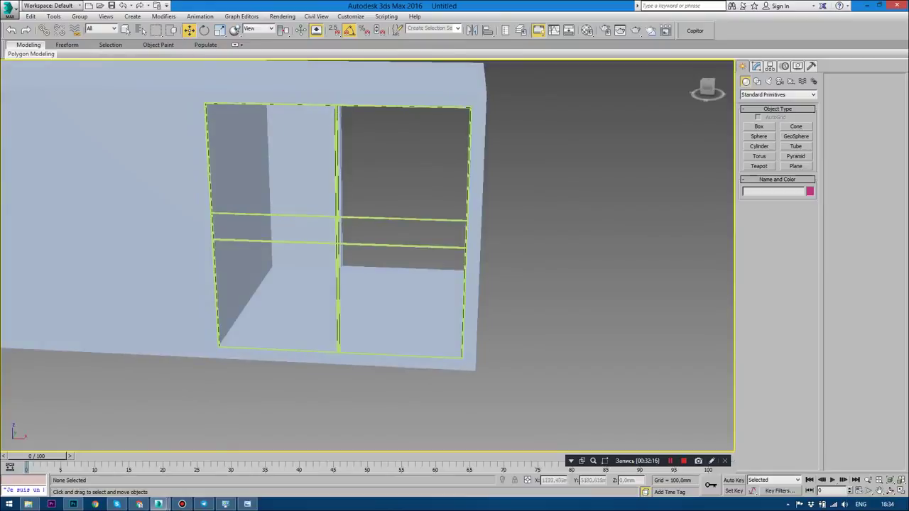
{"action": "left_click", "coordinate": [339, 216]}
{"action": "middle_click_drag", "start_coordinate": [348, 217], "coordinate": [284, 213], "text": "alt"}
Copy the three-piece window frame along Y onto the far wall, starting at 2leaf_djamb014.
{"action": "key", "text": "alt+w"}
{"action": "key", "text": "alt+w"}
{"action": "scroll", "coordinate": [272, 249], "scroll_direction": "up", "scroll_amount": 2}
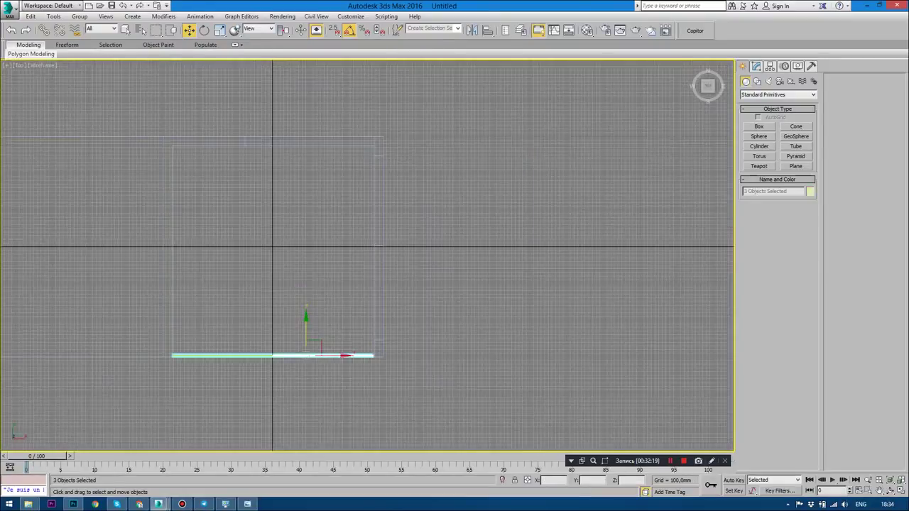
{"action": "left_click_drag", "start_coordinate": [306, 334], "coordinate": [306, 115], "text": "shift"}
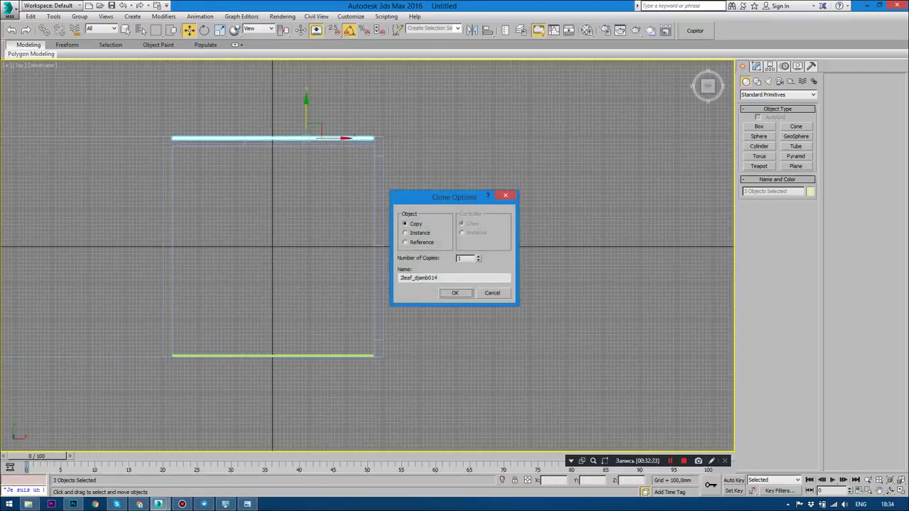
{"action": "left_click", "coordinate": [455, 292]}
{"action": "key", "text": "alt+w"}
{"action": "key", "text": "alt+w"}
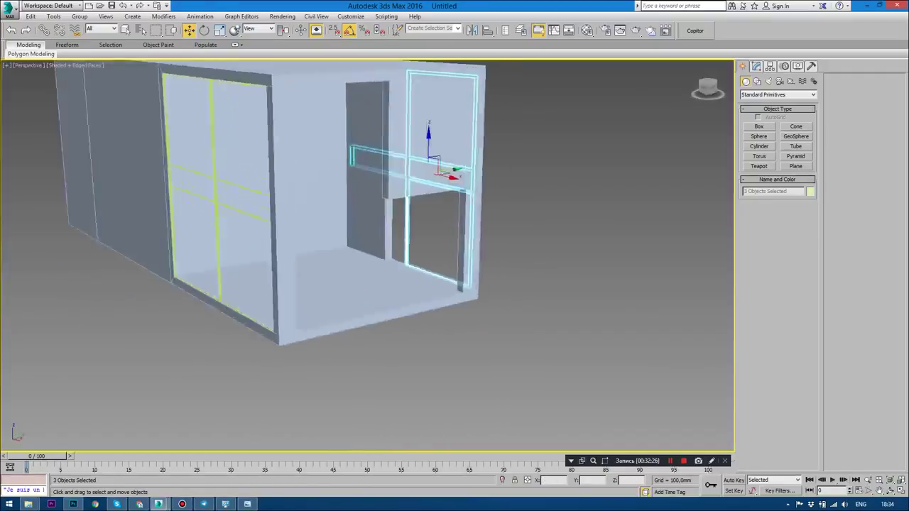
{"action": "mouse_move", "coordinate": [355, 249]}
{"action": "middle_mouse_down", "text": "alt"}
{"action": "mouse_move", "coordinate": [397, 234]}
{"action": "mouse_move", "coordinate": [323, 251]}
{"action": "mouse_move", "coordinate": [338, 251]}
{"action": "middle_mouse_up", "text": "alt"}
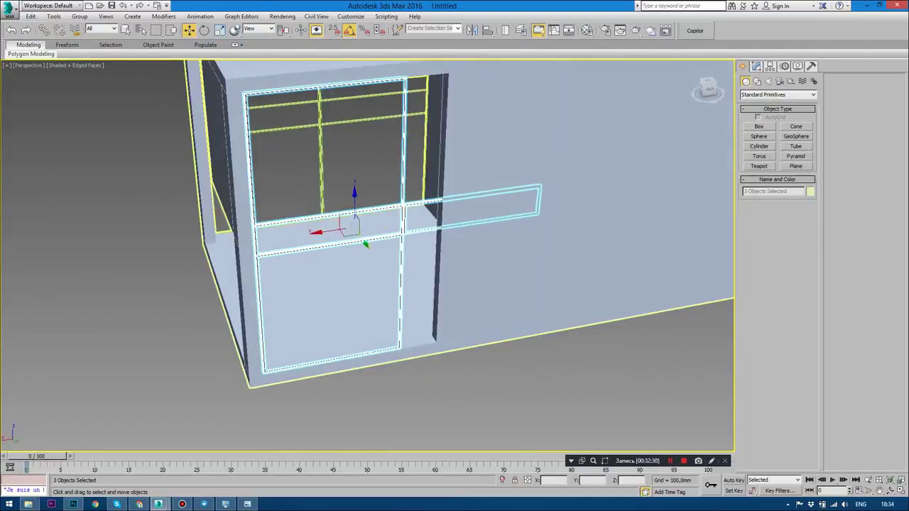
Delete the element of the copied crossbar that protrudes past the wall.
{"action": "key", "text": "ctrl+d"}
{"action": "left_click", "coordinate": [399, 212]}
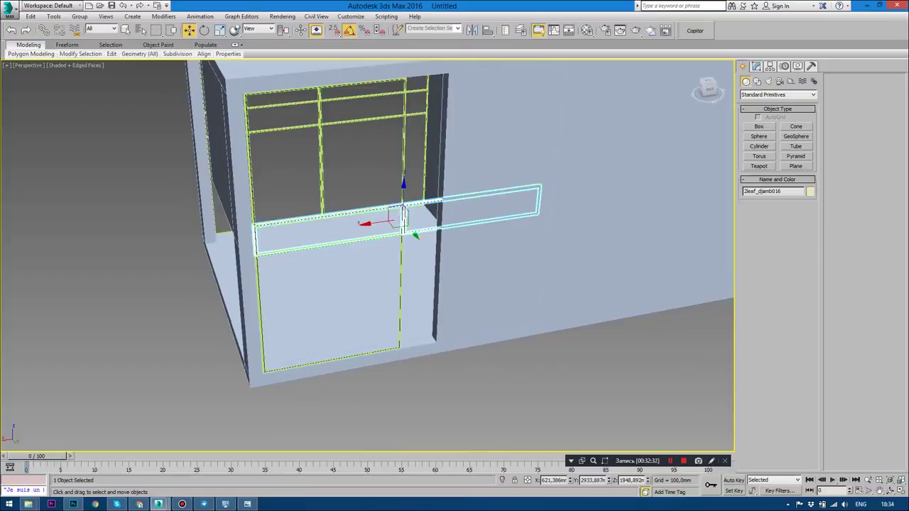
{"action": "left_click", "coordinate": [756, 66]}
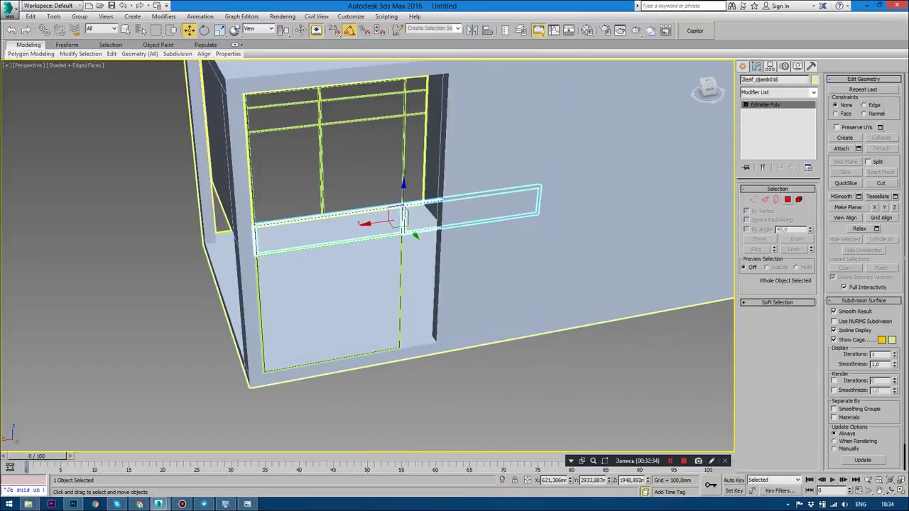
{"action": "key", "text": "5"}
{"action": "left_click_drag", "start_coordinate": [454, 204], "coordinate": [466, 241]}
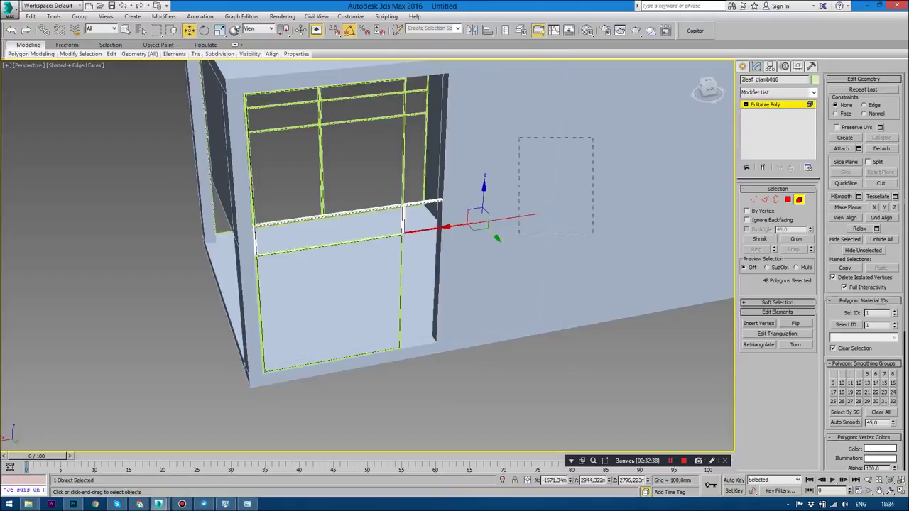
{"action": "left_click_drag", "start_coordinate": [593, 137], "coordinate": [518, 233]}
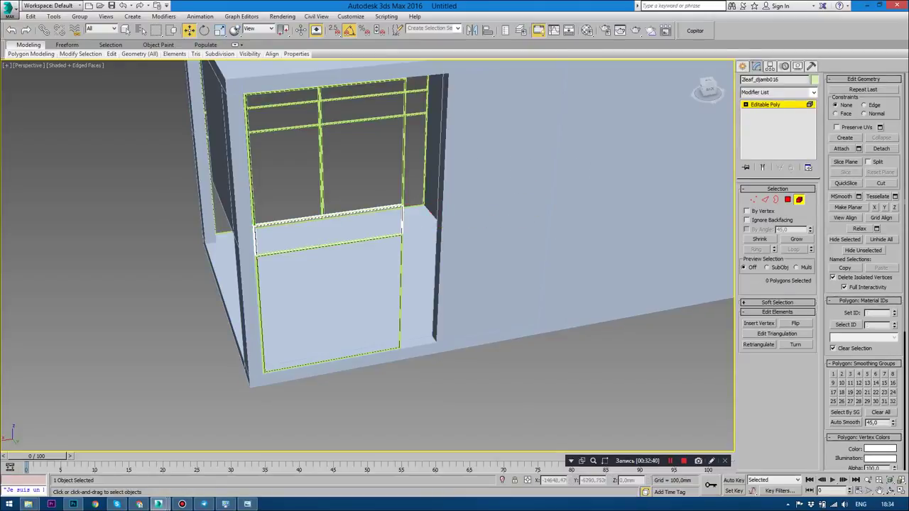
{"action": "key", "text": "5"}
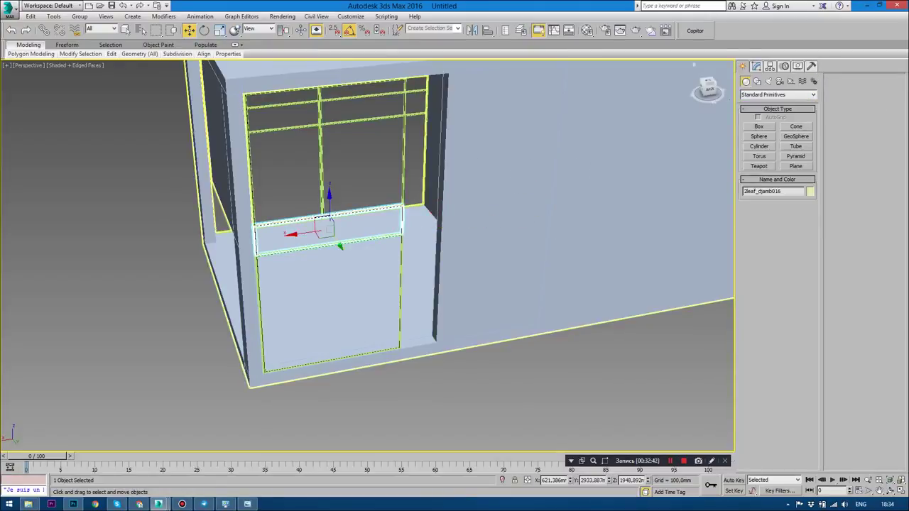
Attach the door leaf to the crossbar object.
{"action": "left_click", "coordinate": [841, 148]}
{"action": "middle_click_drag", "start_coordinate": [454, 283], "coordinate": [425, 284], "text": "alt"}
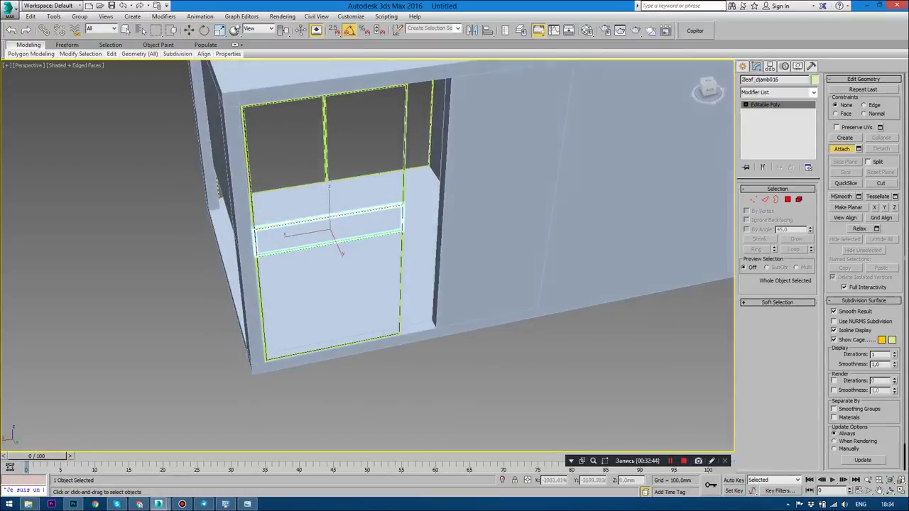
{"action": "left_click", "coordinate": [330, 298]}
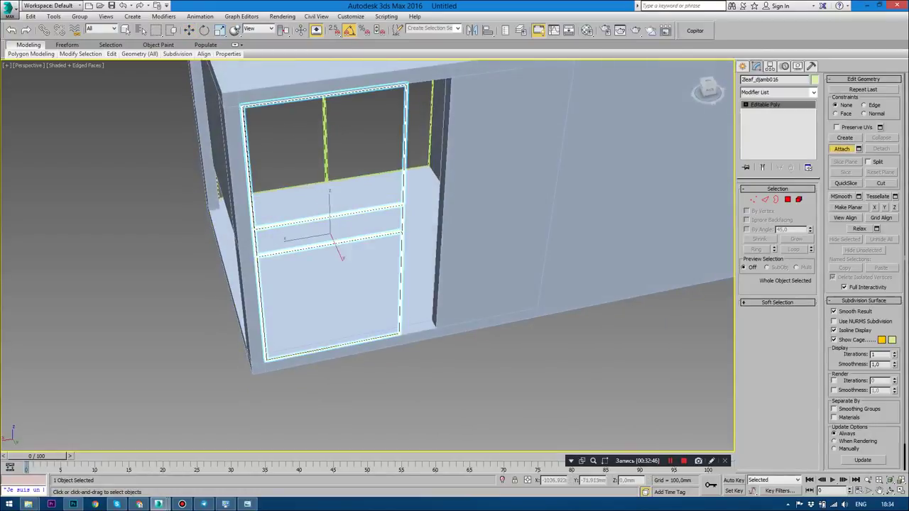
{"action": "middle_click_drag", "start_coordinate": [426, 284], "coordinate": [411, 284], "text": "alt"}
Slide the vertical bar's vertices right against the inner wall.
{"action": "key", "text": "1"}
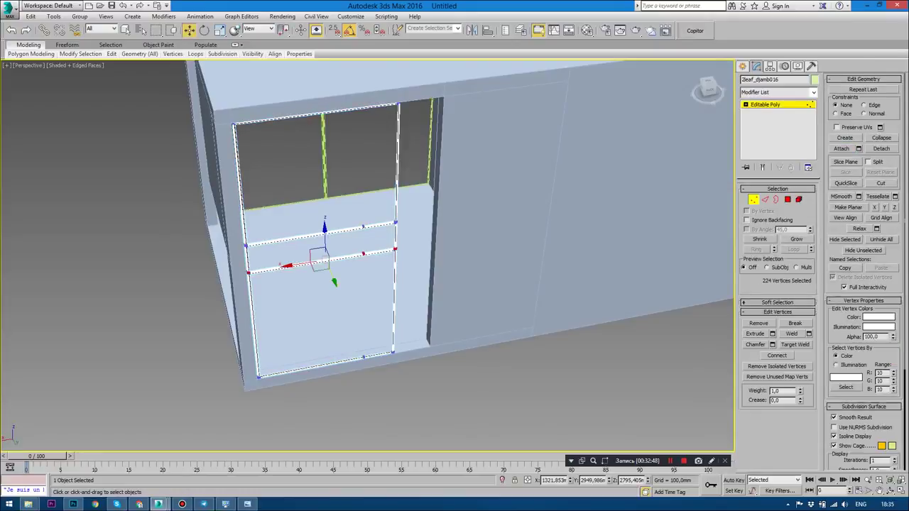
{"action": "left_click_drag", "start_coordinate": [381, 145], "coordinate": [442, 404]}
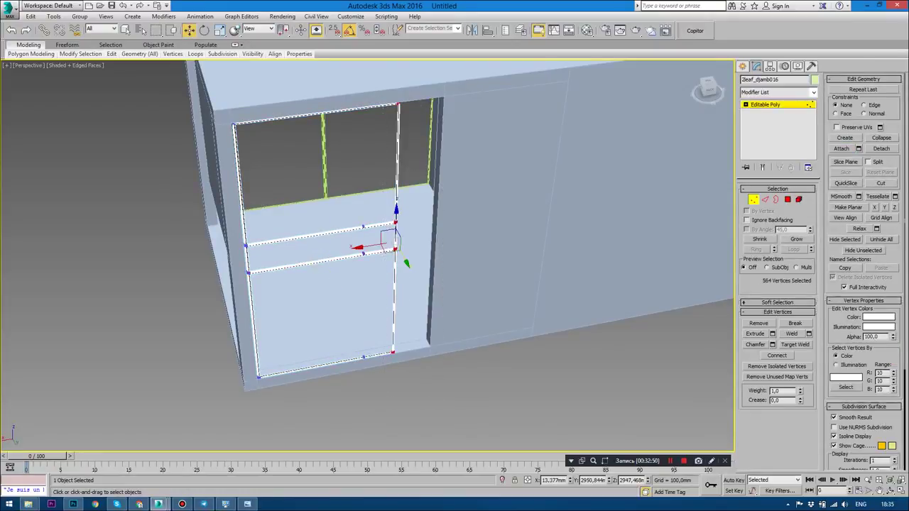
{"action": "left_click_drag", "start_coordinate": [395, 245], "coordinate": [429, 245]}
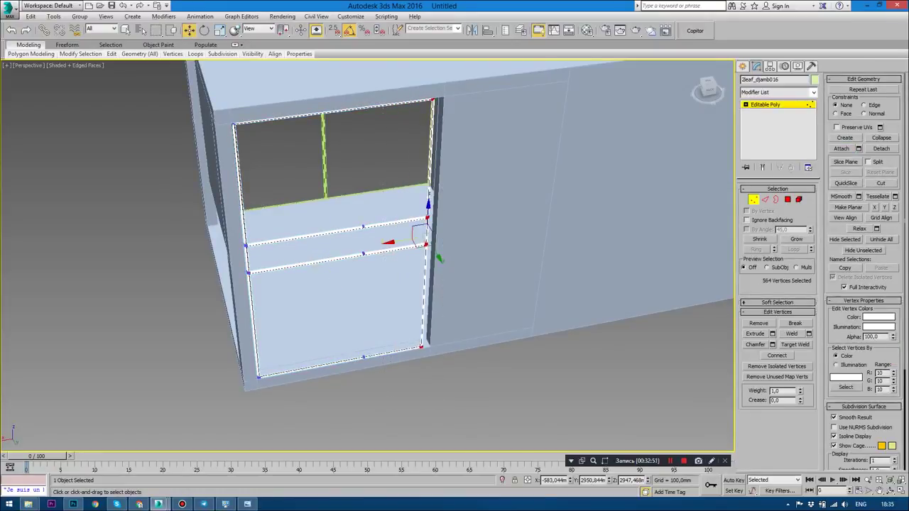
In Top view, move the upper rail's end vertices left to meet the frame.
{"action": "key", "text": "t"}
{"action": "scroll", "coordinate": [367, 256], "scroll_direction": "up", "scroll_amount": 5}
{"action": "middle_click_drag", "start_coordinate": [390, 327], "coordinate": [384, 113]}
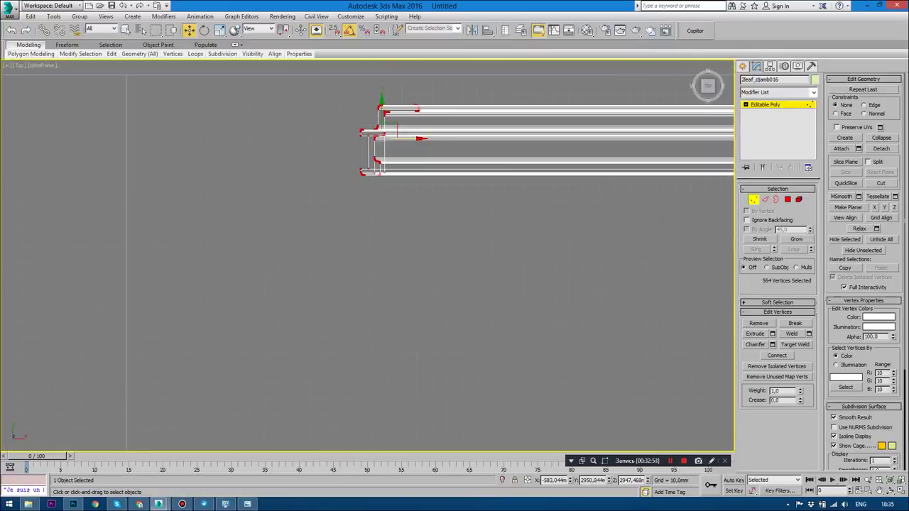
{"action": "left_click", "coordinate": [400, 139]}
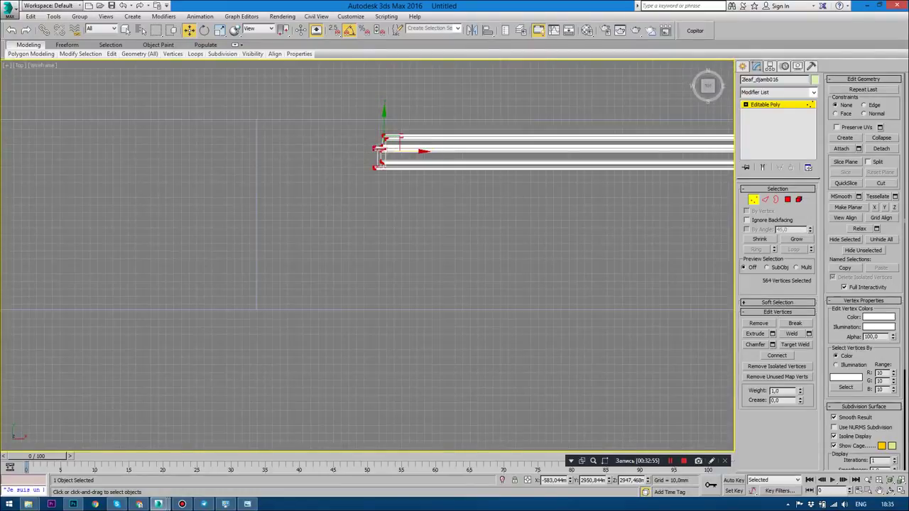
{"action": "left_click_drag", "start_coordinate": [400, 150], "coordinate": [279, 150]}
{"action": "key", "text": "alt+w"}
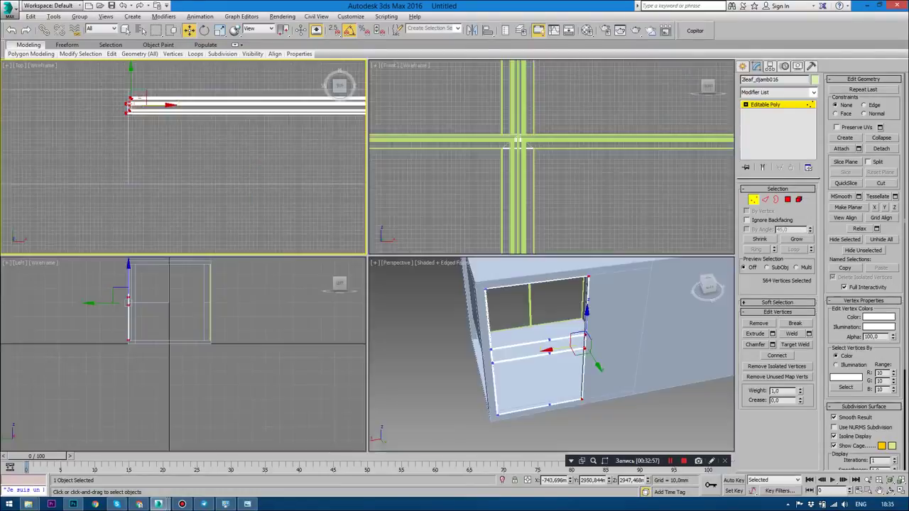
{"action": "key", "text": "alt+w"}
Deselect the frame and select a window frame panel, zoomed in from the Top view.
{"action": "left_click", "coordinate": [742, 66]}
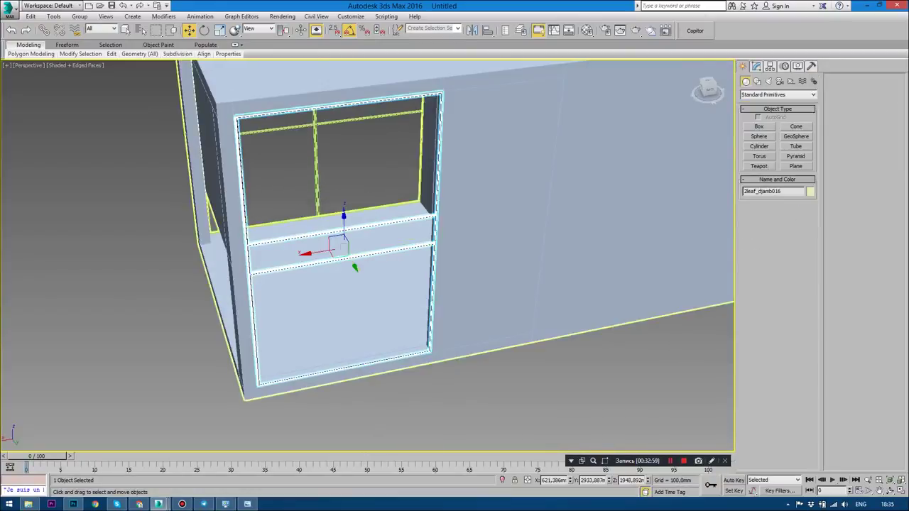
{"action": "key", "text": "ctrl+d"}
{"action": "middle_click_drag", "start_coordinate": [426, 248], "coordinate": [511, 241], "text": "alt"}
{"action": "scroll", "coordinate": [284, 248], "scroll_direction": "up", "scroll_amount": 5}
{"action": "scroll", "coordinate": [366, 255], "scroll_direction": "down", "scroll_amount": 5}
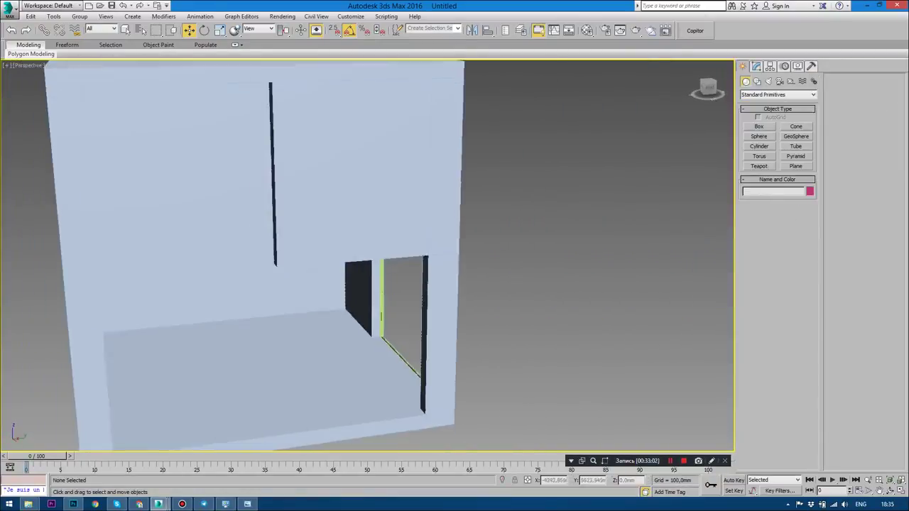
{"action": "scroll", "coordinate": [367, 256], "scroll_direction": "down", "scroll_amount": 5}
{"action": "middle_click_drag", "start_coordinate": [367, 256], "coordinate": [447, 263], "text": "alt"}
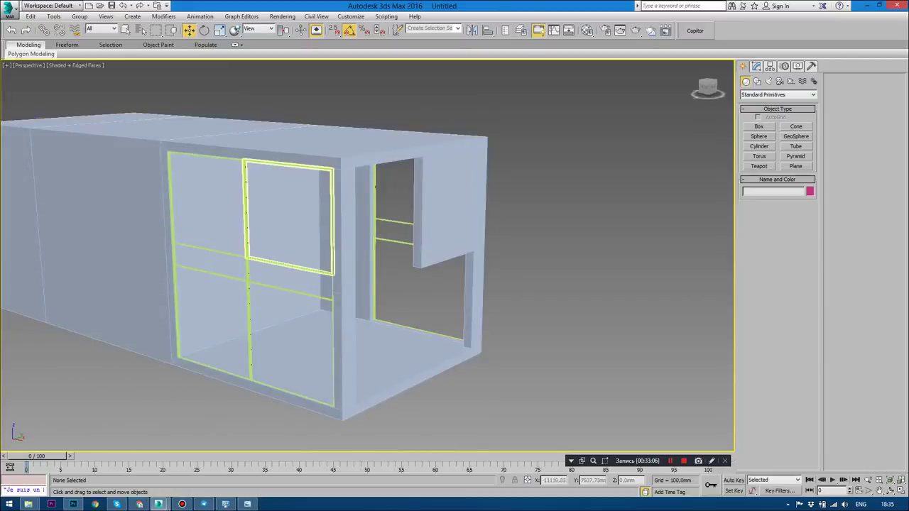
{"action": "left_click", "coordinate": [290, 203]}
{"action": "key", "text": "t"}
{"action": "key", "text": "z"}
{"action": "scroll", "coordinate": [367, 255], "scroll_direction": "down", "scroll_amount": 3}
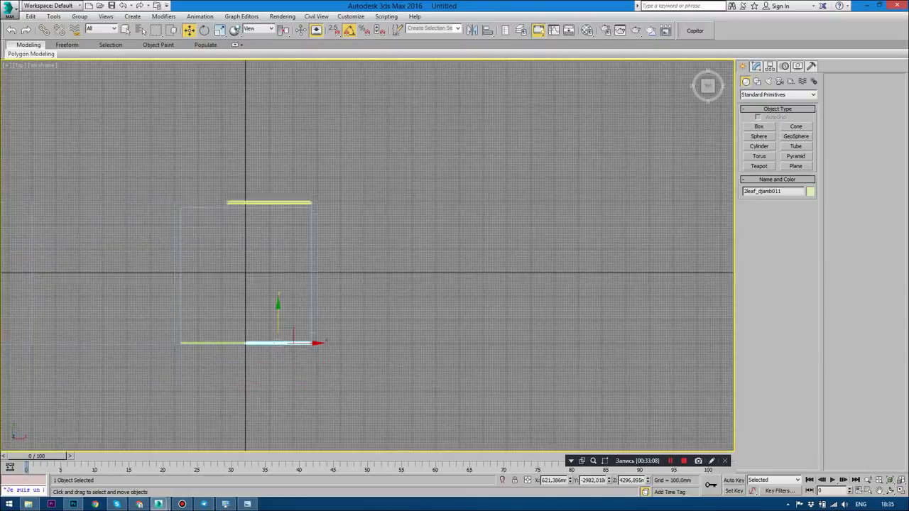
Select the five frame pieces along the bottom rail and shift them upward in plan.
{"action": "key", "text": "ctrl+a"}
{"action": "key", "text": "z"}
{"action": "left_click", "coordinate": [234, 362]}
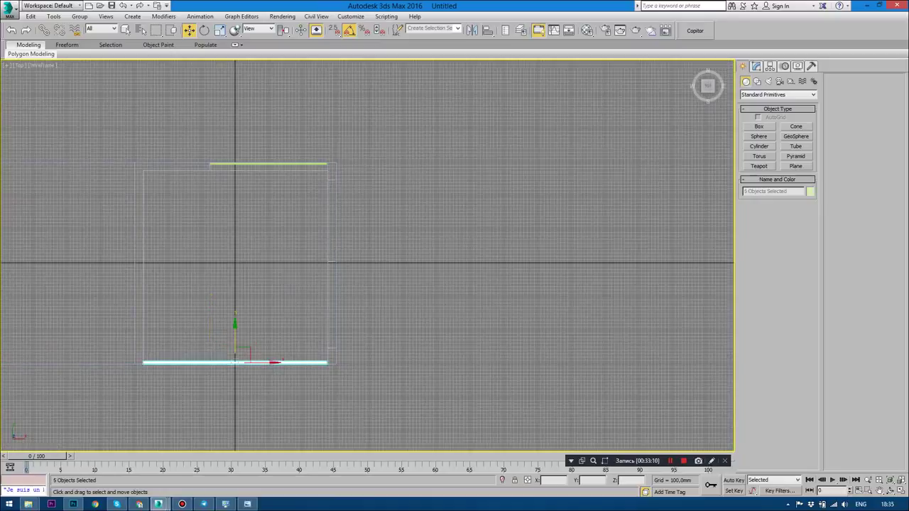
{"action": "left_click_drag", "start_coordinate": [104, 320], "coordinate": [445, 391]}
{"action": "left_click_drag", "start_coordinate": [235, 324], "coordinate": [235, 222]}
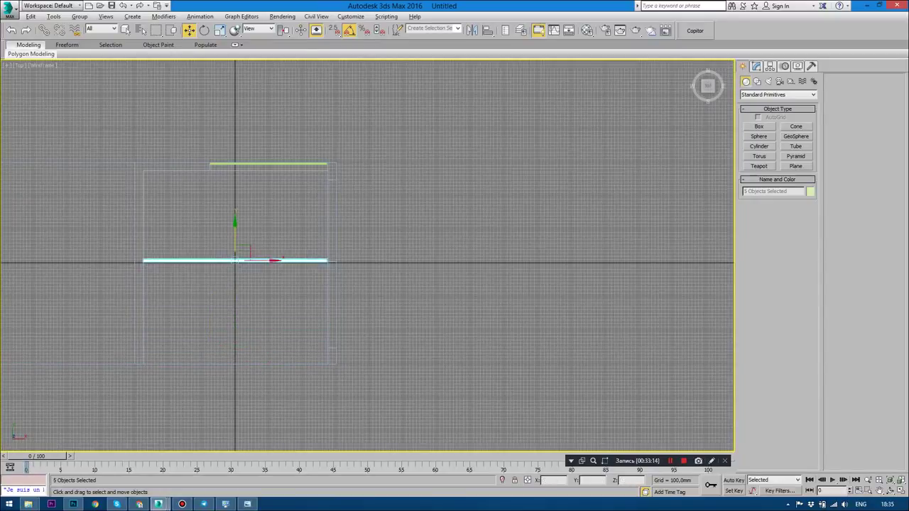
Nudge the selected rails slightly further up in Top view and open the Modify panel.
{"action": "key", "text": "alt+w"}
{"action": "key", "text": "f"}
{"action": "key", "text": "p"}
{"action": "key", "text": "t"}
{"action": "scroll", "coordinate": [273, 263], "scroll_direction": "up", "scroll_amount": 2}
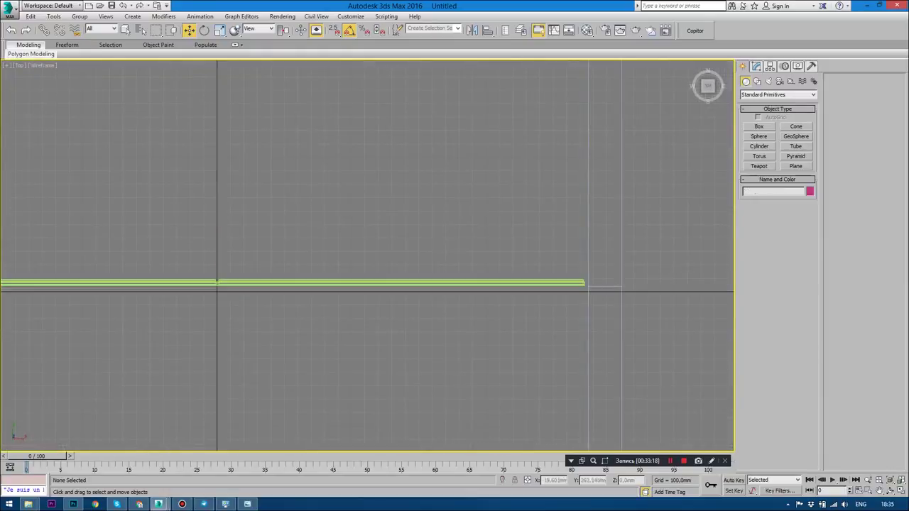
{"action": "left_click_drag", "start_coordinate": [216, 282], "coordinate": [216, 280]}
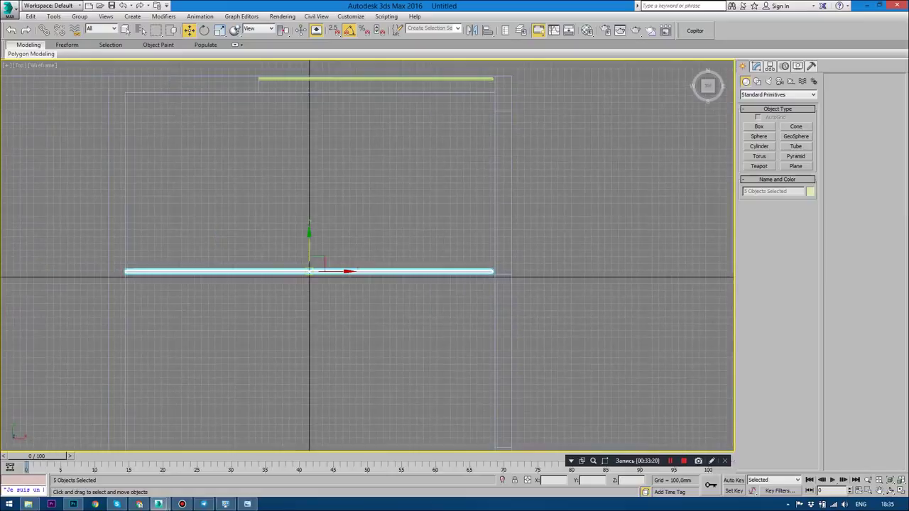
{"action": "scroll", "coordinate": [367, 256], "scroll_direction": "up", "scroll_amount": 2}
{"action": "scroll", "coordinate": [398, 268], "scroll_direction": "up", "scroll_amount": 3}
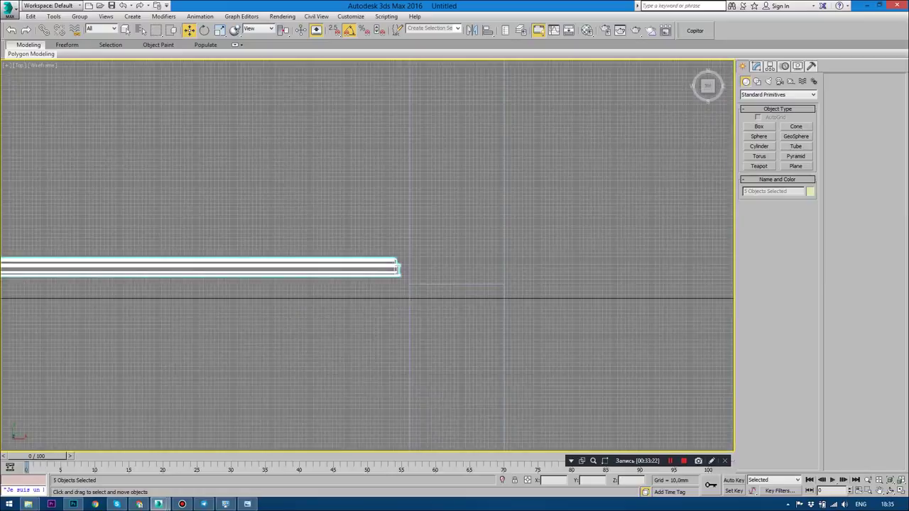
{"action": "left_click", "coordinate": [755, 66]}
Apply an FFD 2x2x2 modifier to the five frame pieces and enter Control Points level.
{"action": "left_click", "coordinate": [778, 92]}
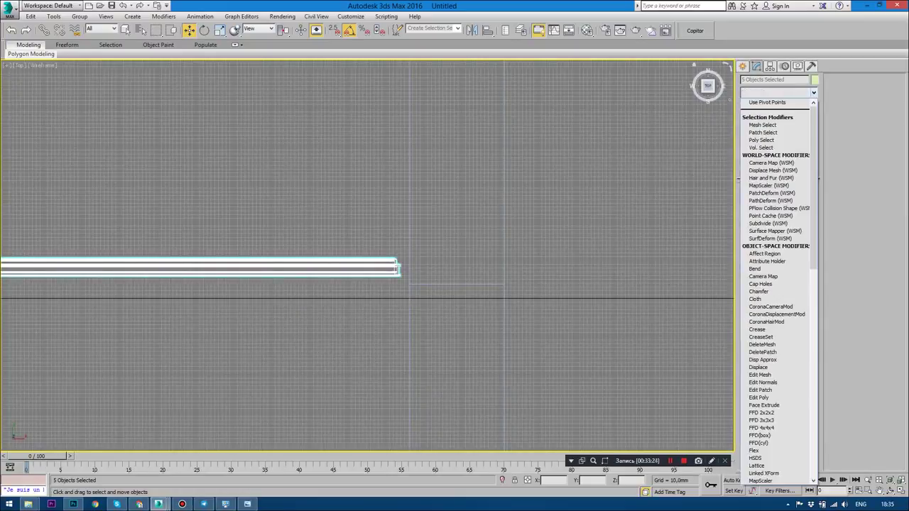
{"action": "type", "text": "ffd"}
{"action": "key", "text": "Return"}
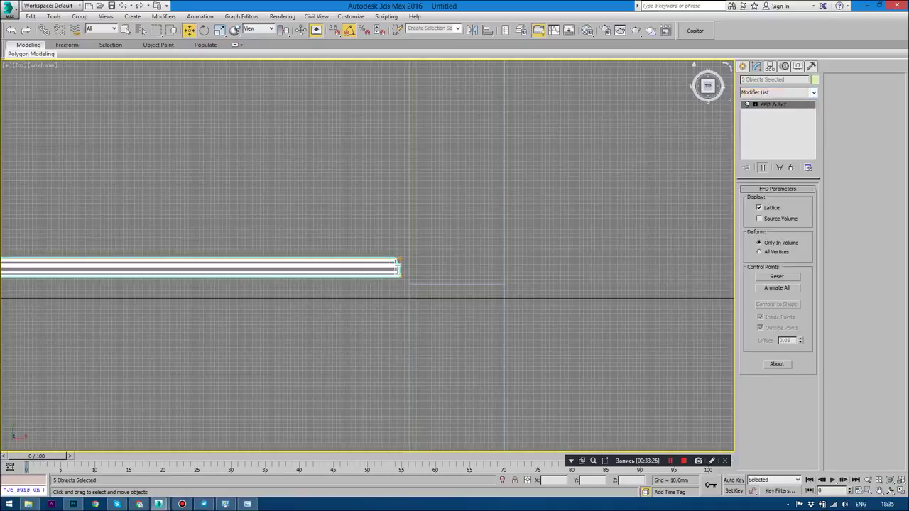
{"action": "key", "text": "1"}
{"action": "scroll", "coordinate": [363, 270], "scroll_direction": "up", "scroll_amount": 3}
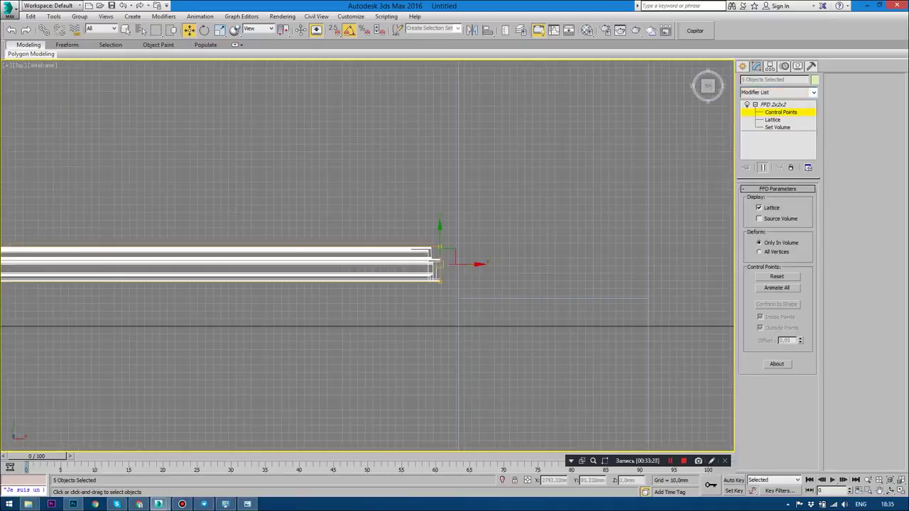
Clear the selection and orbit the Perspective view around the room to the window area.
{"action": "key", "text": "p"}
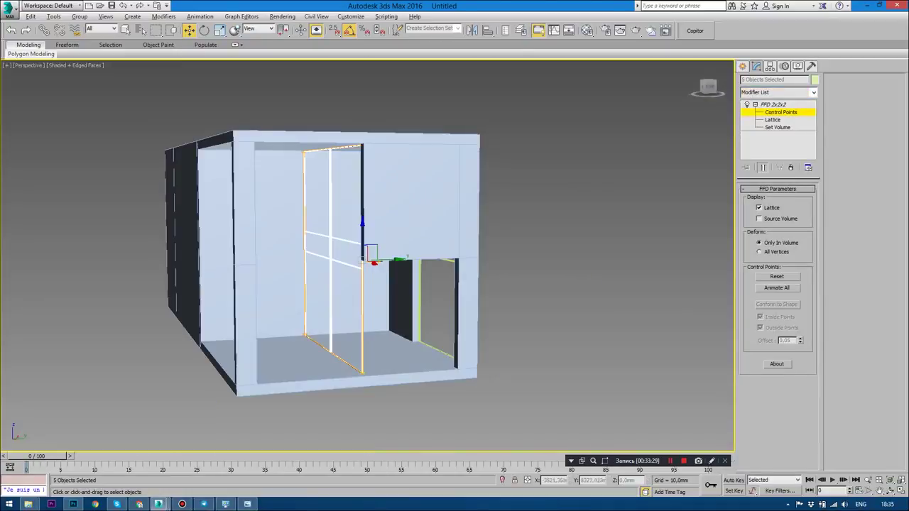
{"action": "left_click", "coordinate": [743, 66]}
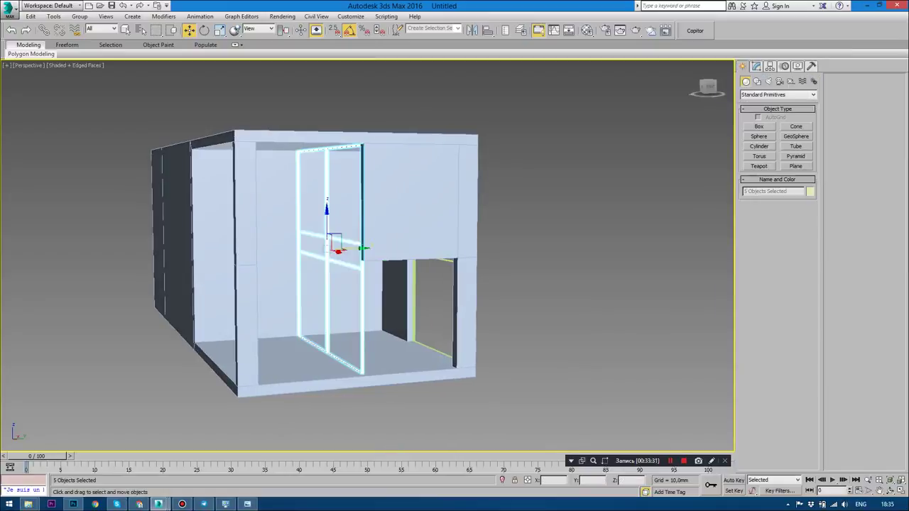
{"action": "left_click", "coordinate": [604, 319]}
{"action": "middle_click_drag", "start_coordinate": [603, 320], "coordinate": [454, 284], "text": "alt"}
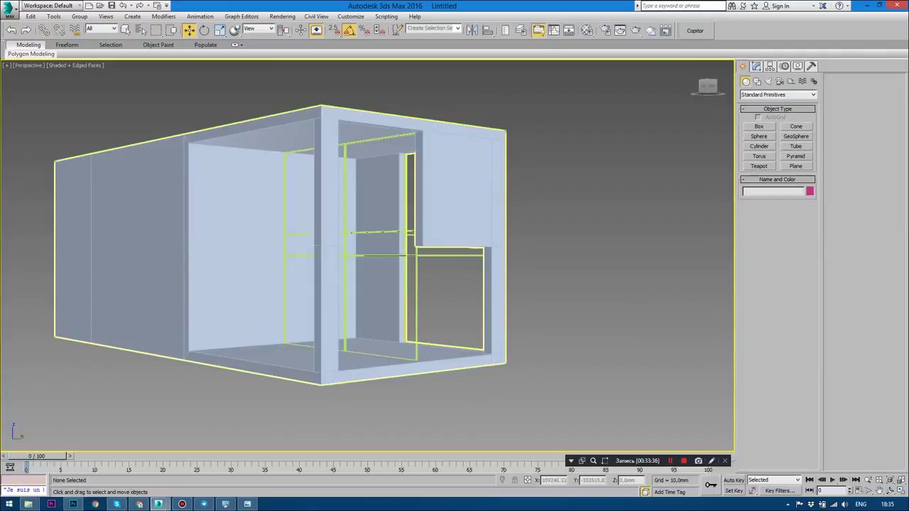
{"action": "scroll", "coordinate": [355, 245], "scroll_direction": "up", "scroll_amount": 5}
{"action": "middle_click_drag", "start_coordinate": [454, 284], "coordinate": [397, 284], "text": "alt"}
Drag Box001's six lower opening vertices down along Z onto the window frame's top.
{"action": "left_click", "coordinate": [559, 341]}
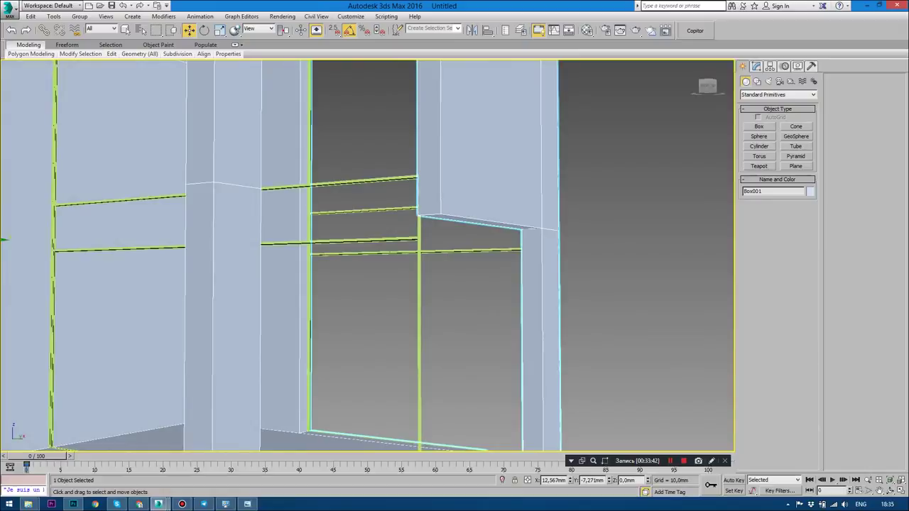
{"action": "key", "text": "alt+w"}
{"action": "key", "text": "alt+w"}
{"action": "key", "text": "1"}
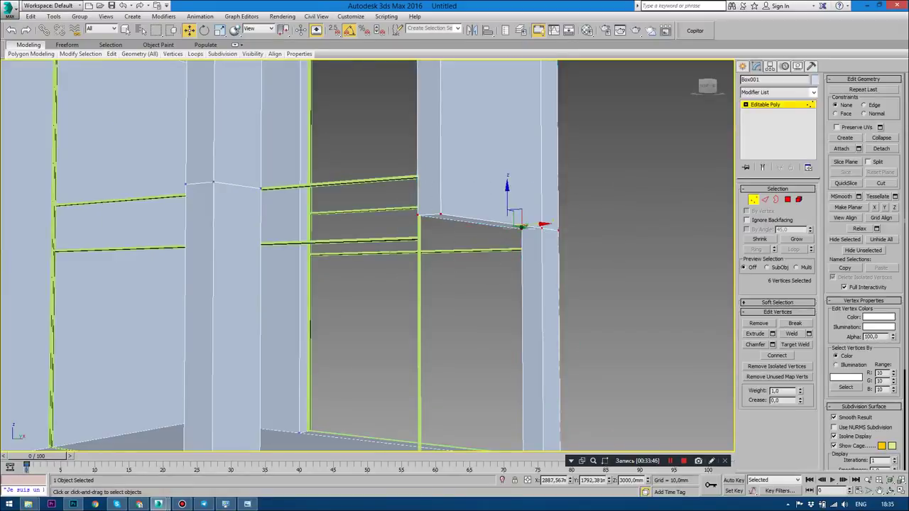
{"action": "left_click_drag", "start_coordinate": [514, 213], "coordinate": [515, 233]}
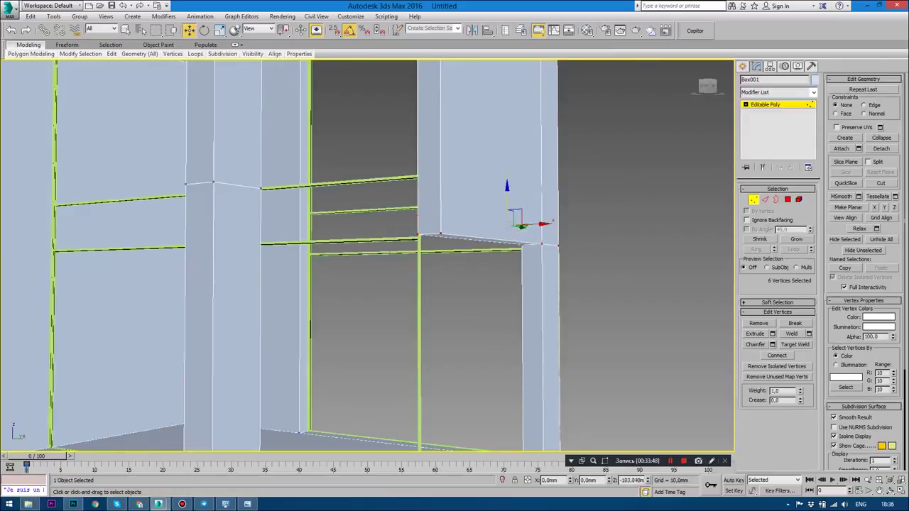
{"action": "scroll", "coordinate": [522, 226], "scroll_direction": "down", "scroll_amount": 5}
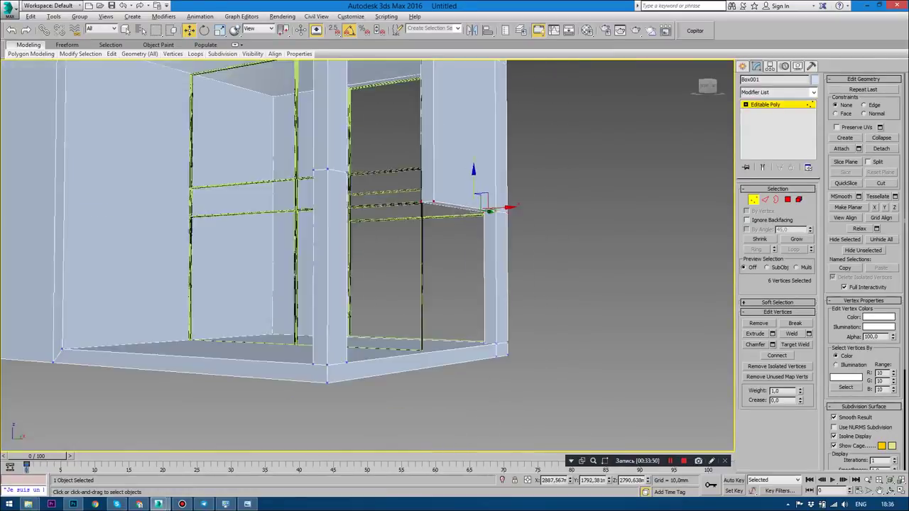
{"action": "mouse_move", "coordinate": [522, 226]}
{"action": "middle_mouse_down", "text": "alt"}
{"action": "mouse_move", "coordinate": [694, 65]}
{"action": "mouse_move", "coordinate": [497, 213]}
{"action": "mouse_move", "coordinate": [390, 234]}
{"action": "middle_mouse_up", "text": "alt"}
{"action": "scroll", "coordinate": [367, 255], "scroll_direction": "up", "scroll_amount": 3}
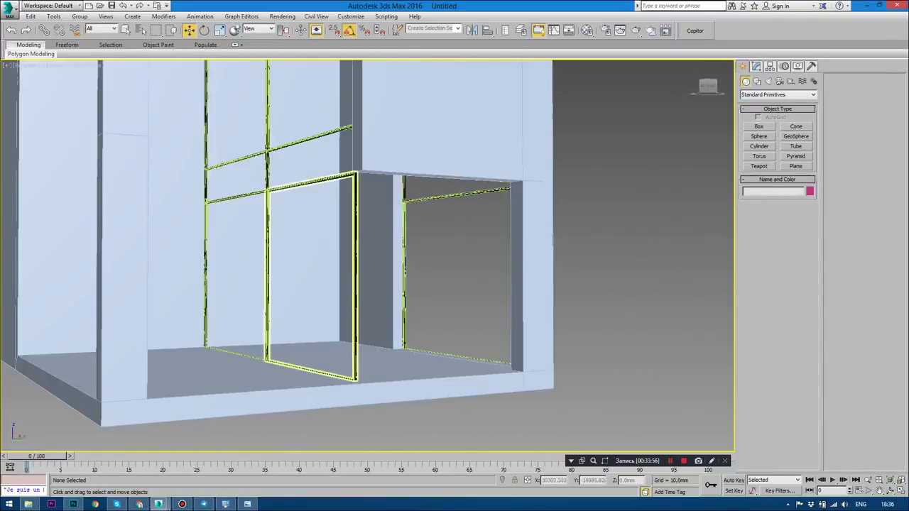
Shift-rotate the door jamb 90° into copy 2leaf_djamb017 and slide it to the side-wall opening.
{"action": "left_click", "coordinate": [355, 284]}
{"action": "key", "text": "t"}
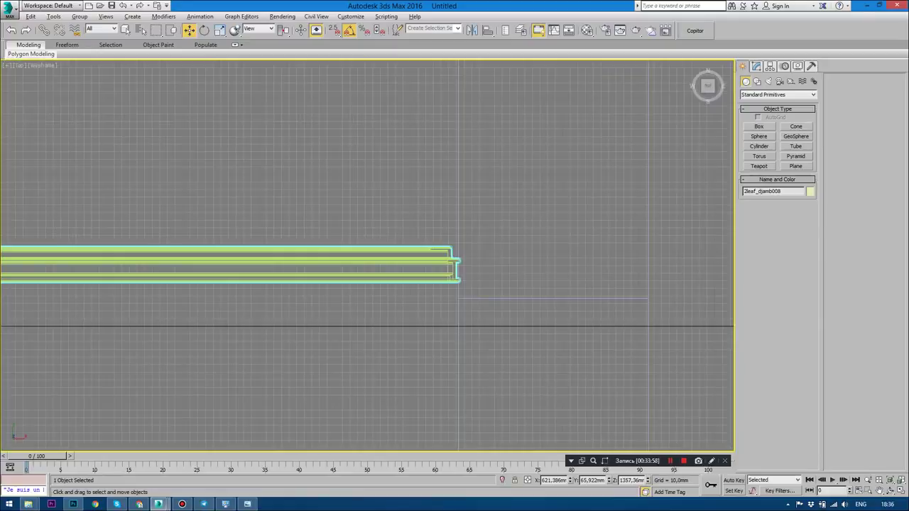
{"action": "scroll", "coordinate": [354, 284], "scroll_direction": "down", "scroll_amount": 3}
{"action": "scroll", "coordinate": [355, 284], "scroll_direction": "down", "scroll_amount": 2}
{"action": "scroll", "coordinate": [357, 286], "scroll_direction": "up", "scroll_amount": 2}
{"action": "key", "text": "e"}
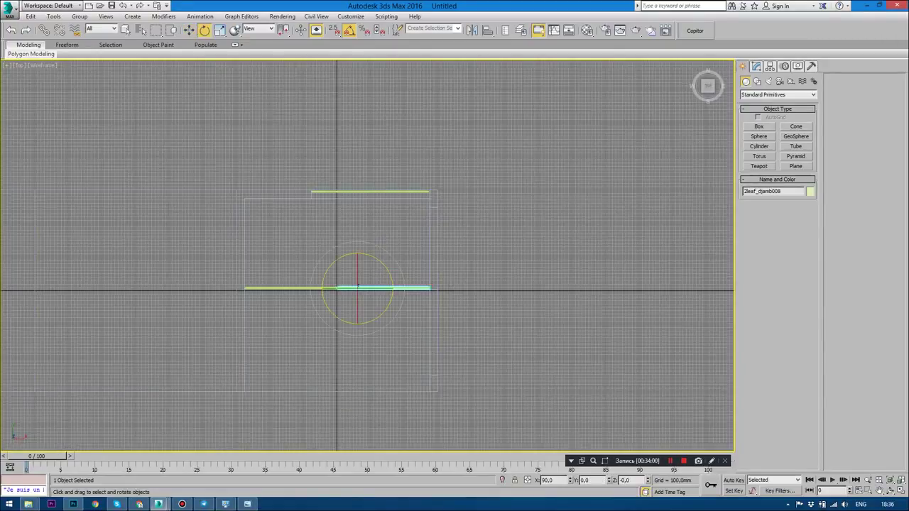
{"action": "left_click_drag", "start_coordinate": [358, 284], "coordinate": [369, 253], "text": "shift"}
{"action": "left_click", "coordinate": [455, 292]}
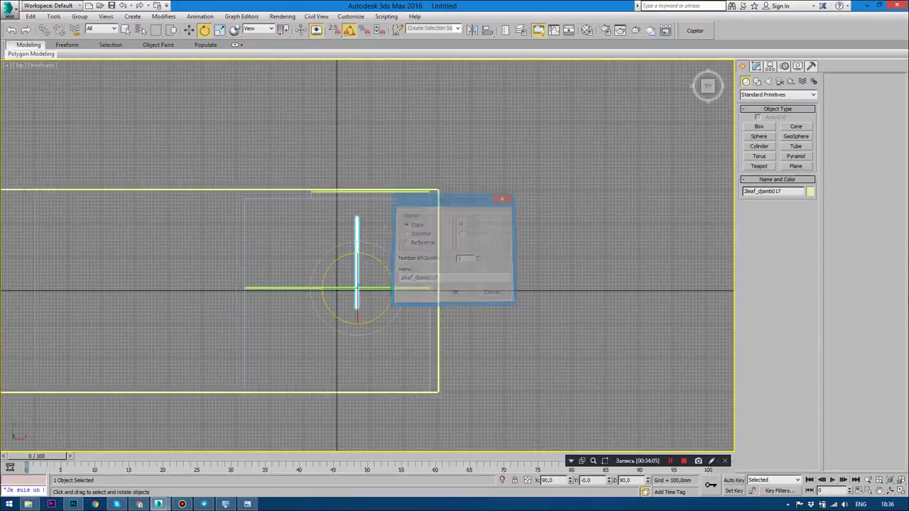
{"action": "scroll", "coordinate": [369, 282], "scroll_direction": "up", "scroll_amount": 3}
{"action": "key", "text": "w"}
{"action": "left_click_drag", "start_coordinate": [335, 246], "coordinate": [492, 228]}
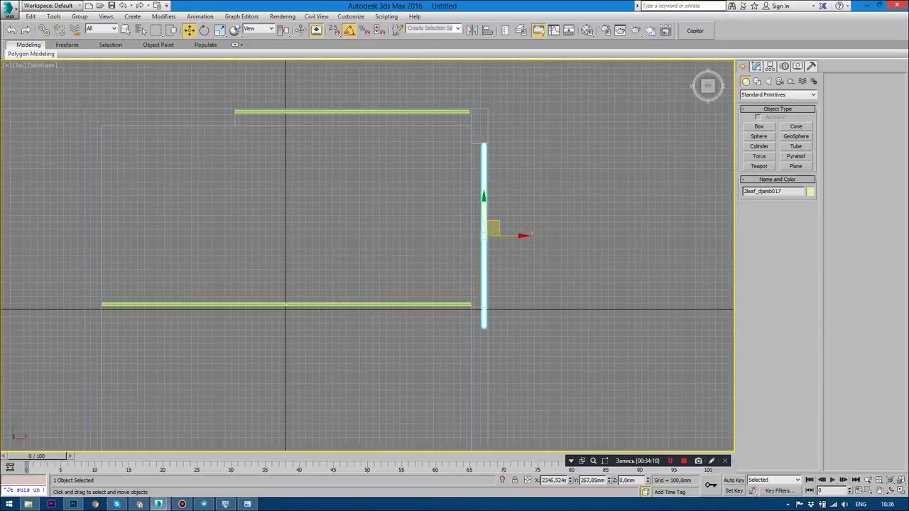
{"action": "key", "text": "alt+w"}
{"action": "key", "text": "alt+w"}
Convert the copied jamb to Editable Poly and select all its vertices.
{"action": "scroll", "coordinate": [440, 277], "scroll_direction": "down", "scroll_amount": 2}
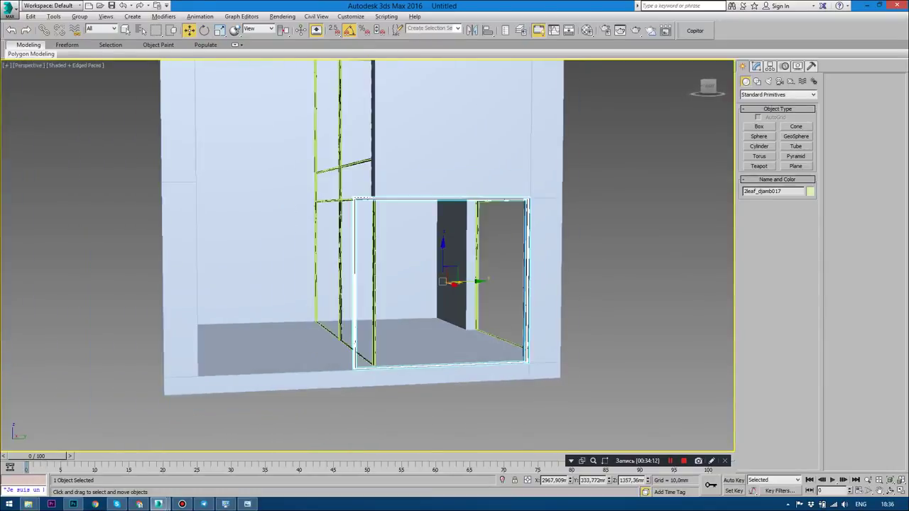
{"action": "left_click", "coordinate": [755, 66]}
{"action": "right_click", "coordinate": [531, 238]}
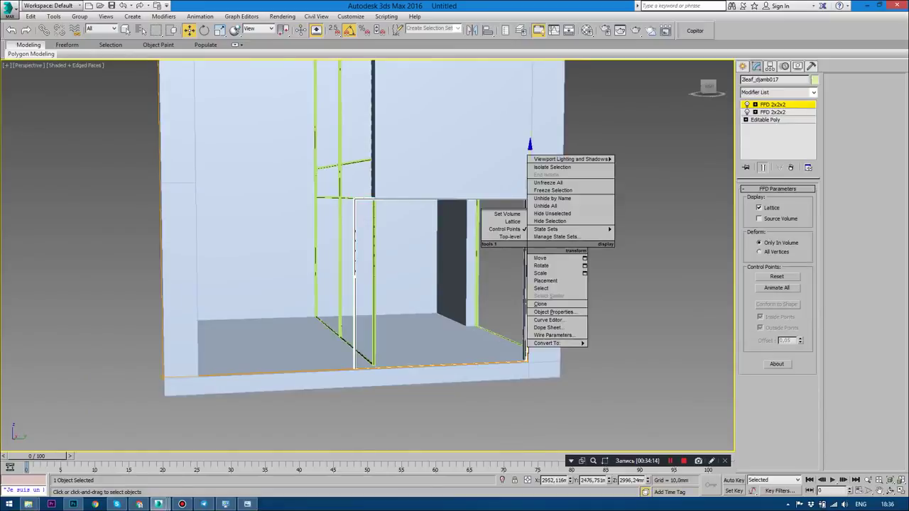
{"action": "left_click", "coordinate": [624, 344]}
{"action": "key", "text": "1"}
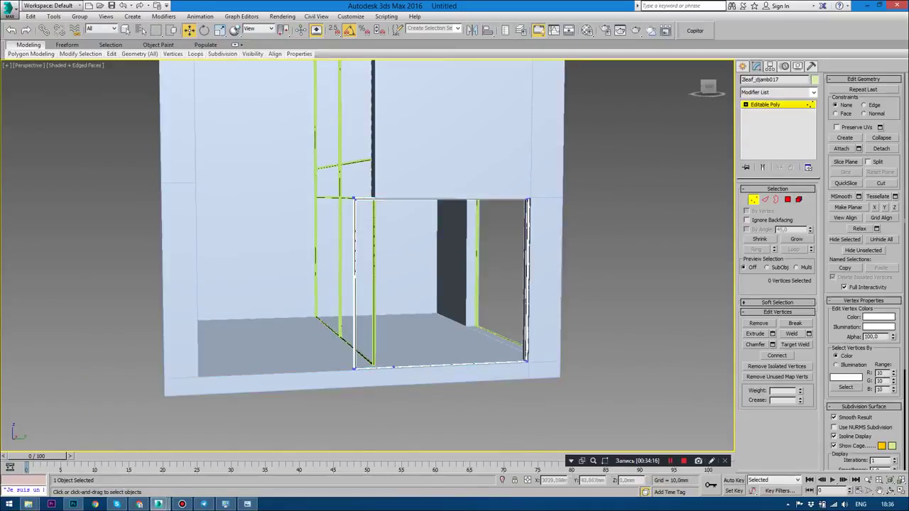
{"action": "key", "text": "ctrl+a"}
Check the upright jamb in a maximized Top view and select the horizontal frame bar.
{"action": "scroll", "coordinate": [362, 298], "scroll_direction": "up", "scroll_amount": 3}
{"action": "scroll", "coordinate": [362, 298], "scroll_direction": "up", "scroll_amount": 3}
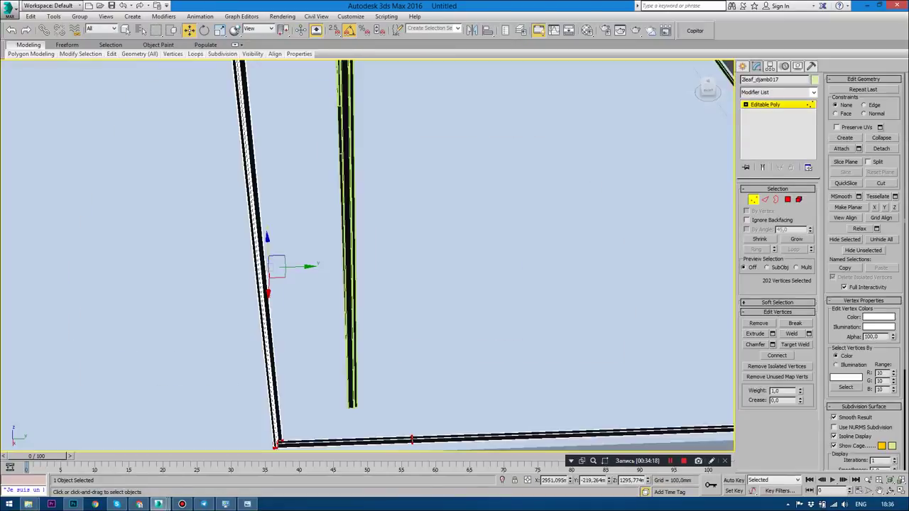
{"action": "mouse_move", "coordinate": [366, 256]}
{"action": "middle_mouse_down", "text": "alt"}
{"action": "mouse_move", "coordinate": [397, 242]}
{"action": "mouse_move", "coordinate": [386, 259]}
{"action": "mouse_move", "coordinate": [426, 257]}
{"action": "middle_mouse_up", "text": "alt"}
{"action": "scroll", "coordinate": [367, 255], "scroll_direction": "down", "scroll_amount": 5}
{"action": "key", "text": "alt+w"}
{"action": "key", "text": "t"}
{"action": "key", "text": "alt+w"}
{"action": "scroll", "coordinate": [463, 284], "scroll_direction": "up", "scroll_amount": 3}
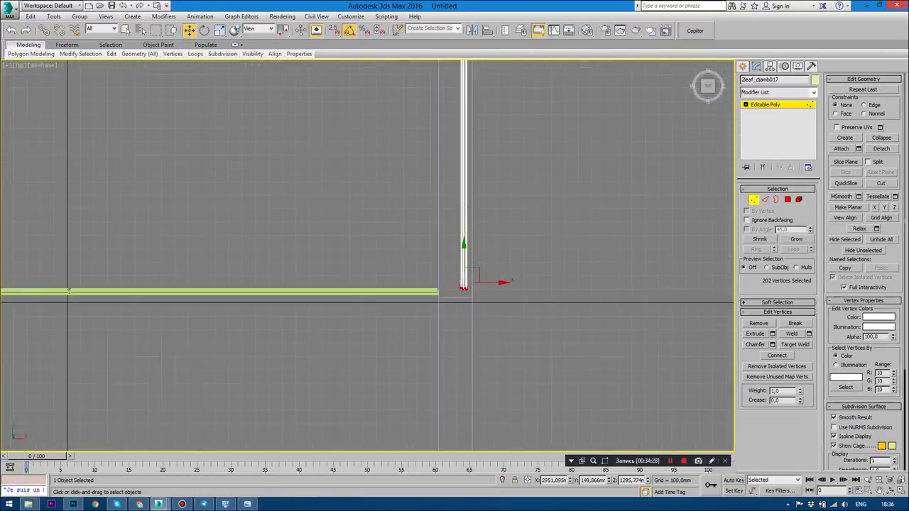
{"action": "scroll", "coordinate": [464, 279], "scroll_direction": "up", "scroll_amount": 3}
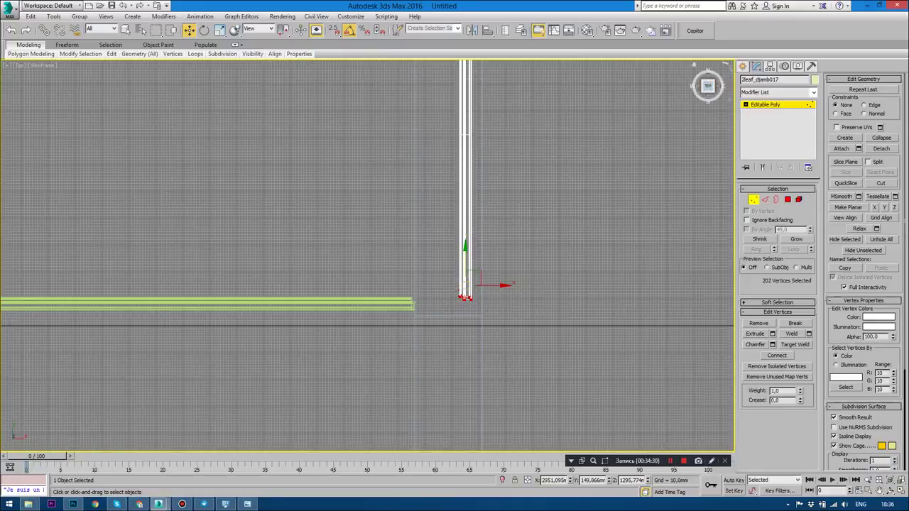
{"action": "middle_click_drag", "start_coordinate": [465, 284], "coordinate": [426, 383]}
{"action": "scroll", "coordinate": [495, 241], "scroll_direction": "up", "scroll_amount": 2}
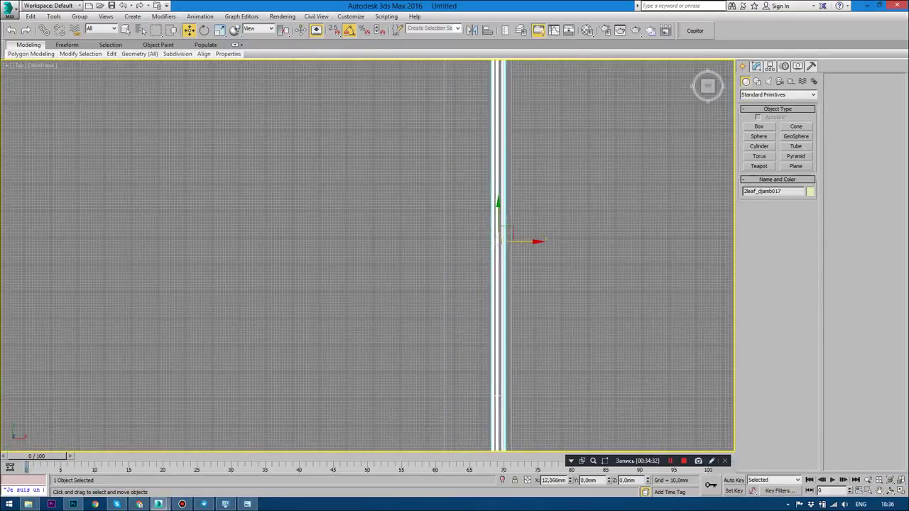
{"action": "scroll", "coordinate": [435, 270], "scroll_direction": "down", "scroll_amount": 2}
{"action": "scroll", "coordinate": [426, 266], "scroll_direction": "up", "scroll_amount": 2}
{"action": "left_click", "coordinate": [452, 257]}
Convert front frame 2leaf_djamb008 to Editable Poly and extend its right-end vertices 220 mm to the corner.
{"action": "key", "text": "alt+w"}
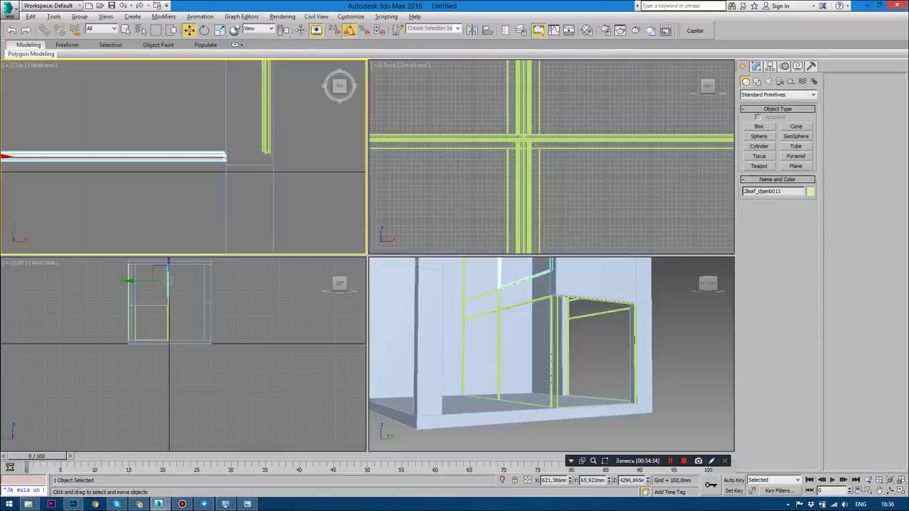
{"action": "key", "text": "alt+w"}
{"action": "left_click", "coordinate": [241, 248]}
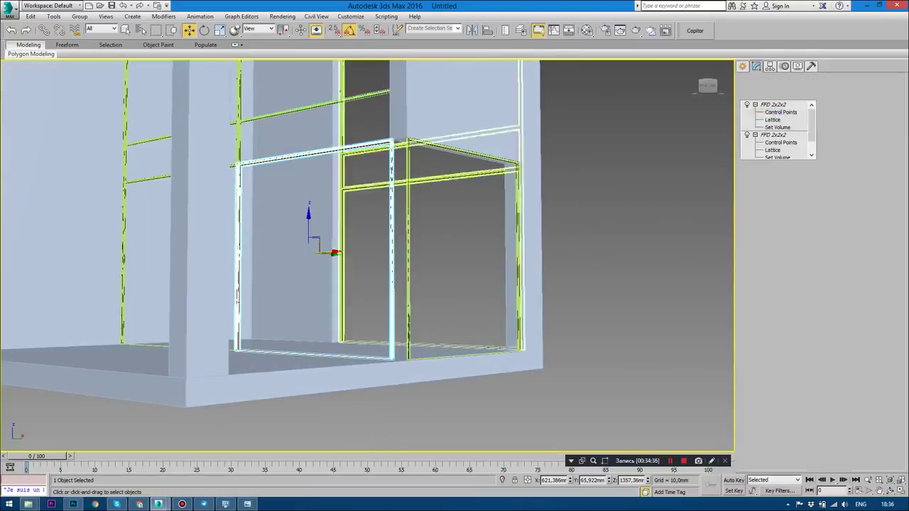
{"action": "key", "text": "1"}
{"action": "right_click", "coordinate": [438, 153]}
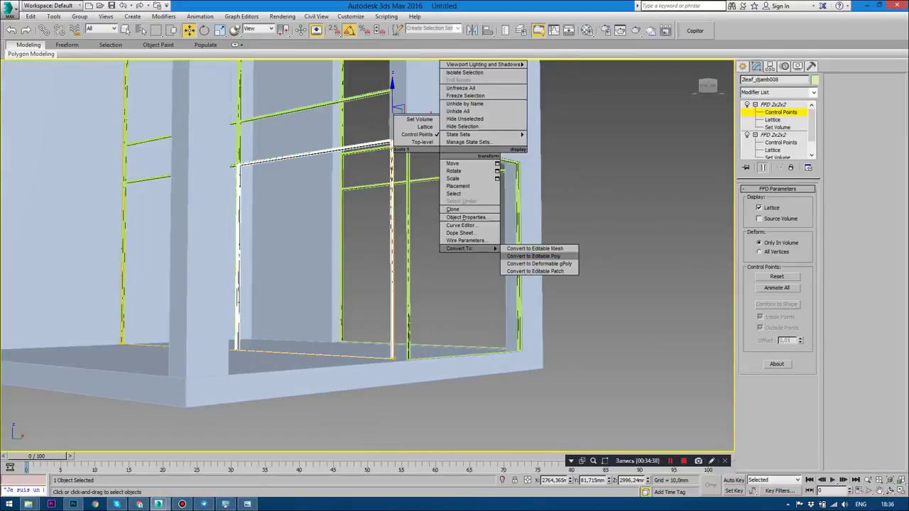
{"action": "left_click", "coordinate": [536, 260]}
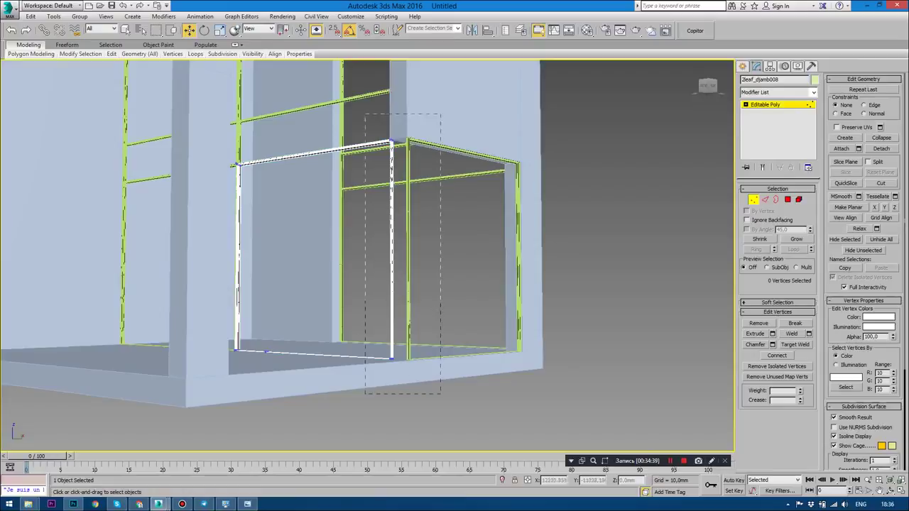
{"action": "left_click_drag", "start_coordinate": [364, 113], "coordinate": [440, 394]}
{"action": "key", "text": "t"}
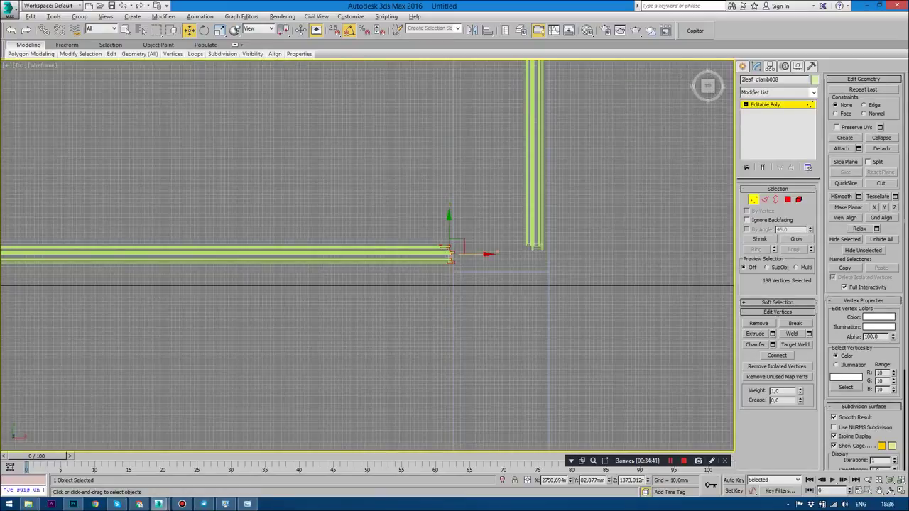
{"action": "left_click_drag", "start_coordinate": [458, 252], "coordinate": [545, 253]}
Orbit the Perspective view around the box shell to review the framed openings.
{"action": "key", "text": "alt+w"}
{"action": "key", "text": "alt+w"}
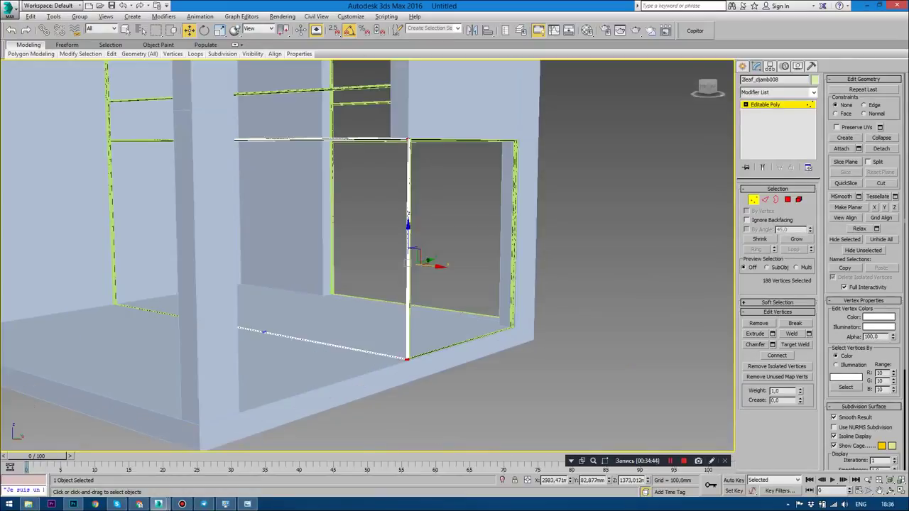
{"action": "middle_click_drag", "start_coordinate": [408, 213], "coordinate": [298, 213], "text": "alt"}
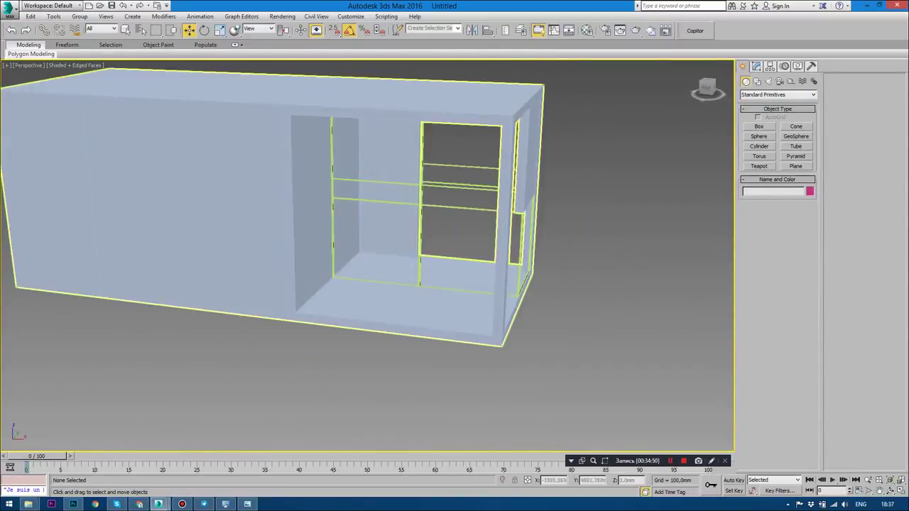
{"action": "mouse_move", "coordinate": [299, 213]}
{"action": "middle_mouse_down", "text": "alt"}
{"action": "mouse_move", "coordinate": [355, 213]}
{"action": "mouse_move", "coordinate": [298, 213]}
{"action": "middle_mouse_up", "text": "alt"}
Draw a thin 30 mm box, Box002, along the front opening in Top view.
{"action": "key", "text": "alt+w"}
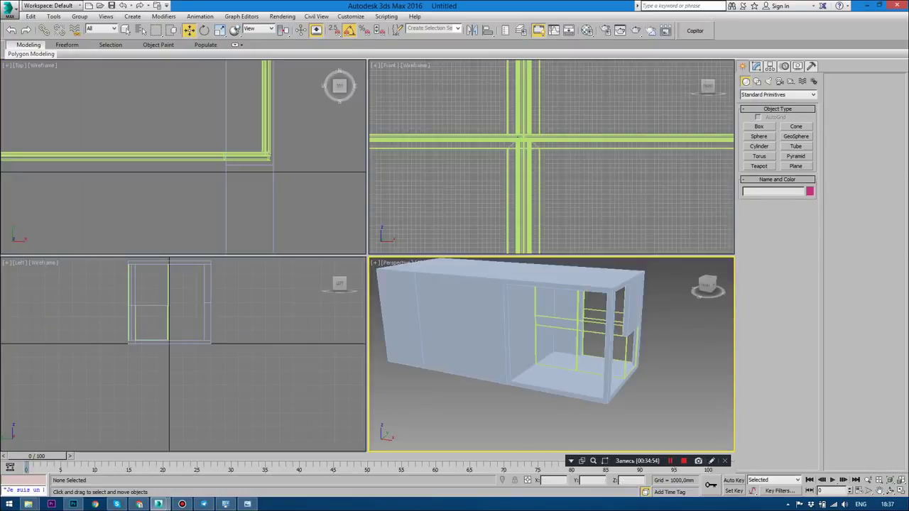
{"action": "key", "text": "alt+w"}
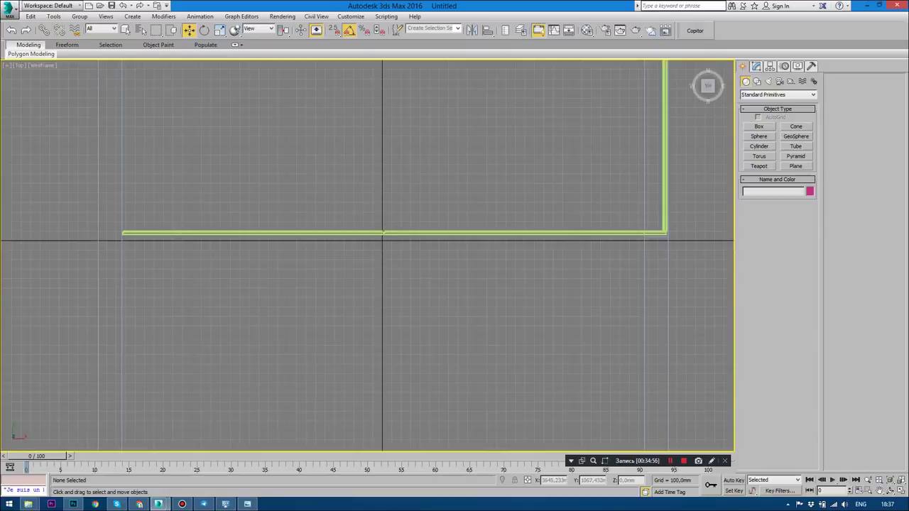
{"action": "left_click", "coordinate": [758, 126]}
{"action": "mouse_move", "coordinate": [383, 234]}
{"action": "middle_mouse_down"}
{"action": "mouse_move", "coordinate": [365, 250]}
{"action": "mouse_move", "coordinate": [309, 248]}
{"action": "mouse_move", "coordinate": [309, 239]}
{"action": "middle_mouse_up"}
{"action": "mouse_move", "coordinate": [49, 238]}
{"action": "left_mouse_down"}
{"action": "mouse_move", "coordinate": [622, 242]}
{"action": "mouse_move", "coordinate": [594, 242]}
{"action": "left_mouse_up"}
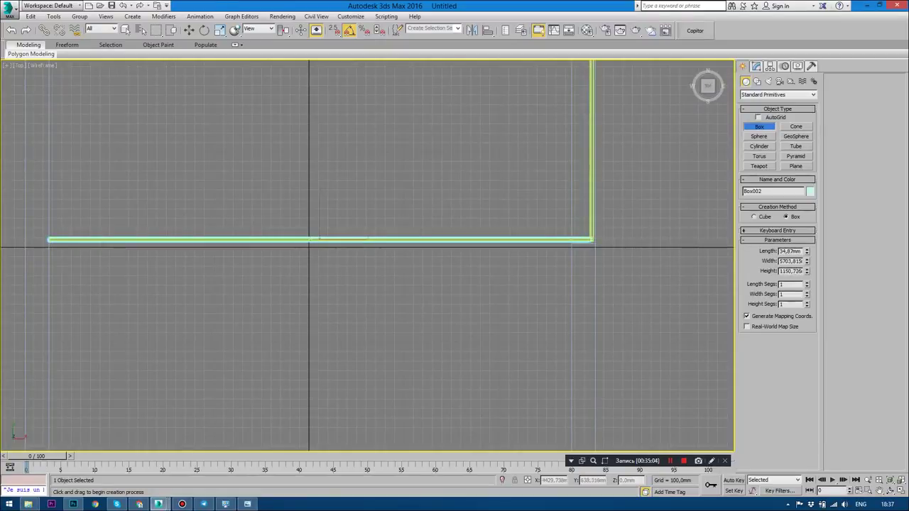
{"action": "left_click_drag", "start_coordinate": [593, 242], "coordinate": [593, 241]}
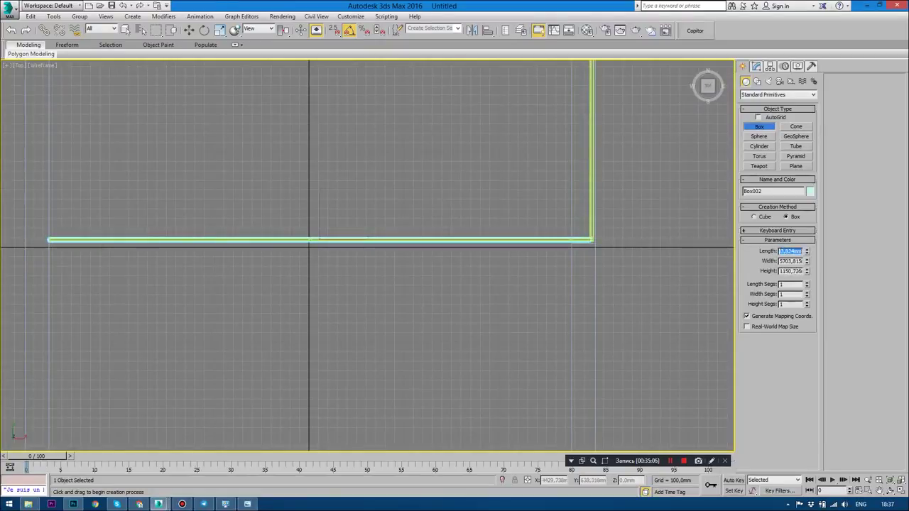
Raise Box002's height to 5465.948 mm so the panel fills the opening.
{"action": "key", "text": "alt+w"}
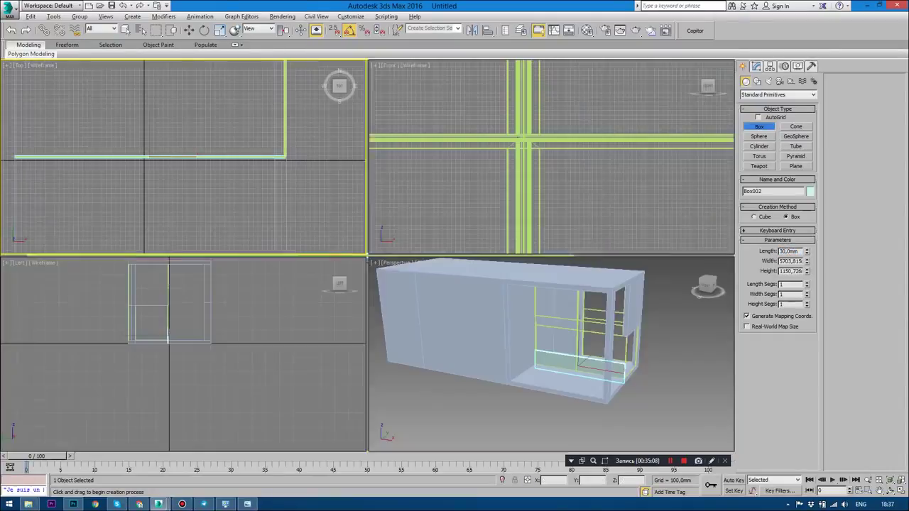
{"action": "key", "text": "alt+w"}
{"action": "middle_click_drag", "start_coordinate": [355, 248], "coordinate": [398, 248], "text": "alt"}
{"action": "key", "text": "w"}
{"action": "scroll", "coordinate": [393, 259], "scroll_direction": "up", "scroll_amount": 3}
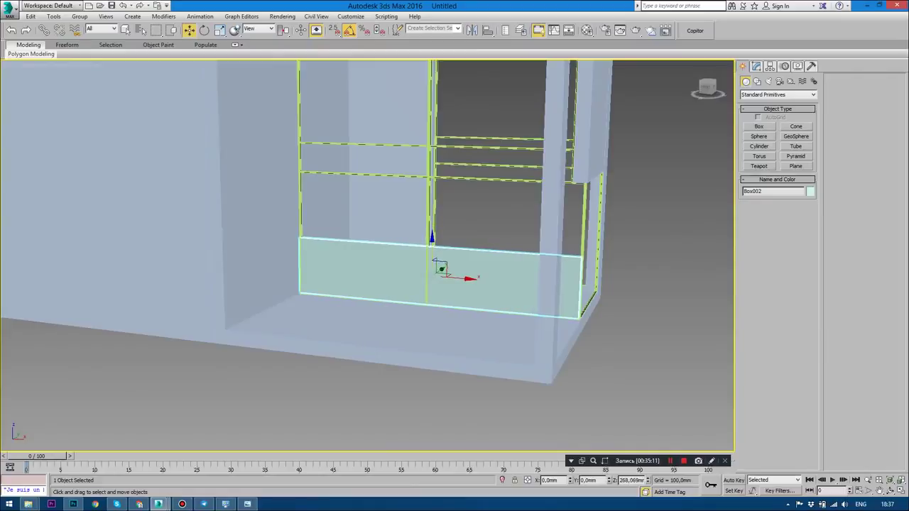
{"action": "scroll", "coordinate": [394, 259], "scroll_direction": "down", "scroll_amount": 3}
{"action": "left_click_drag", "start_coordinate": [707, 88], "coordinate": [694, 64]}
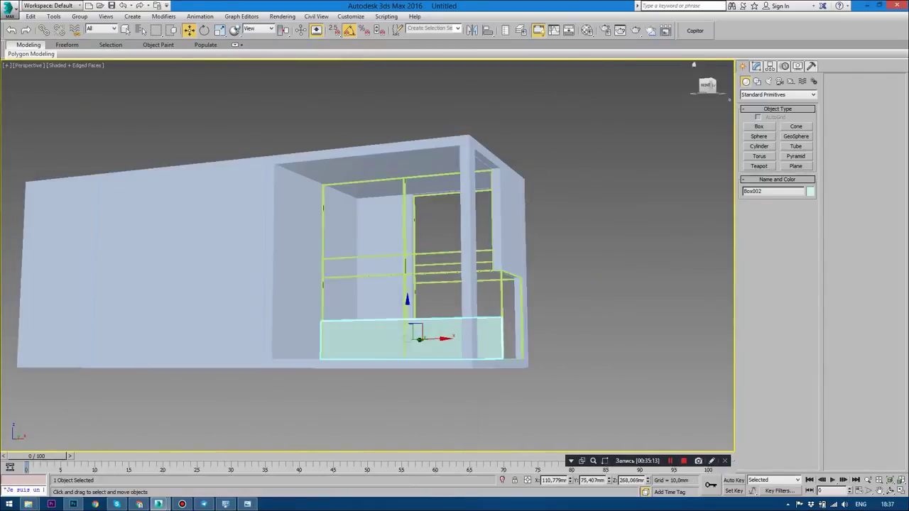
{"action": "left_click", "coordinate": [755, 65]}
{"action": "left_click_drag", "start_coordinate": [806, 220], "coordinate": [807, 177]}
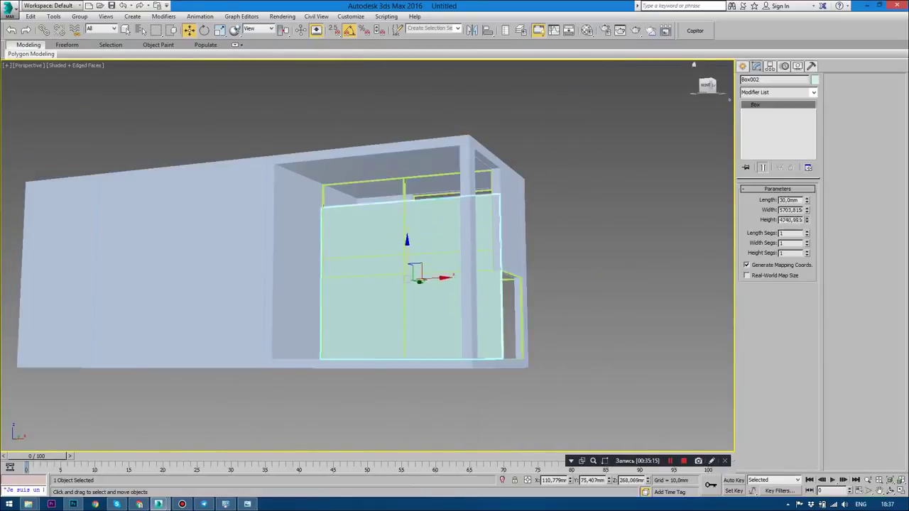
{"action": "left_click_drag", "start_coordinate": [703, 84], "coordinate": [707, 88]}
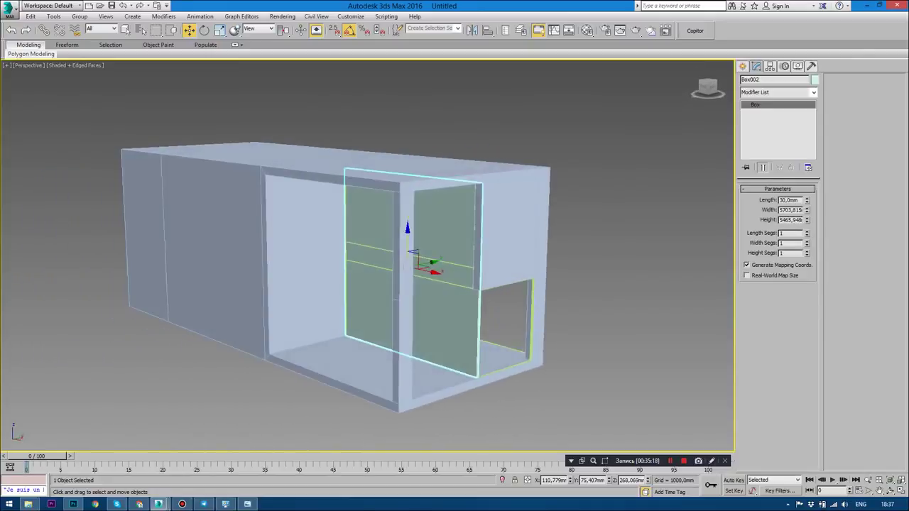
{"action": "key", "text": "t"}
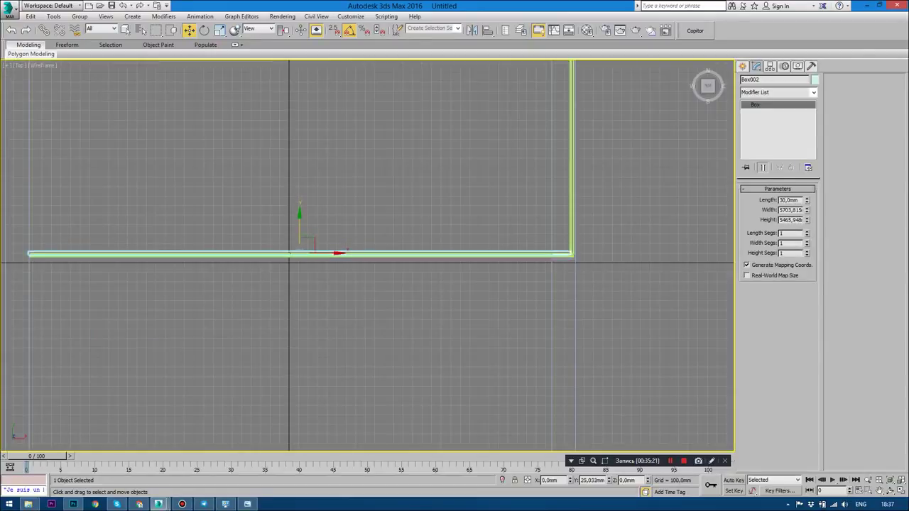
Set the glass panel Box002's thickness to 15 mm.
{"action": "scroll", "coordinate": [277, 249], "scroll_direction": "up", "scroll_amount": 3}
{"action": "scroll", "coordinate": [276, 250], "scroll_direction": "up", "scroll_amount": 2}
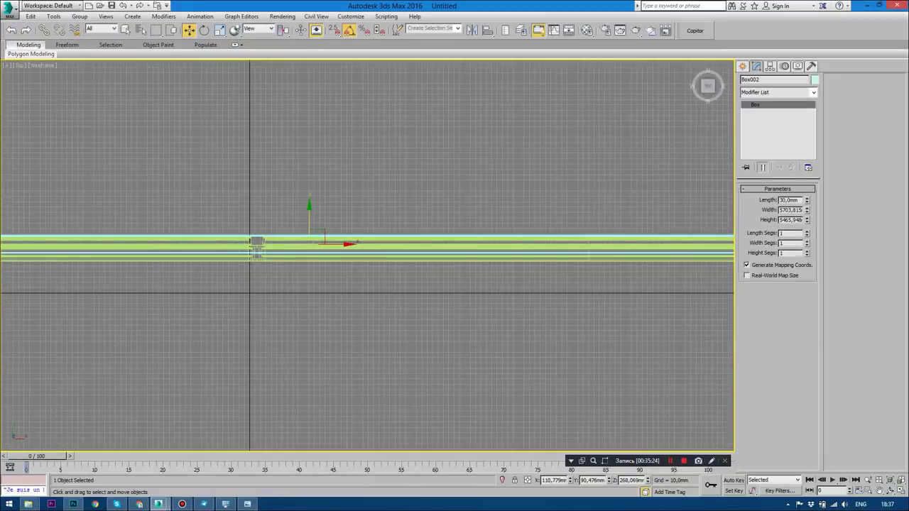
{"action": "key", "text": "r"}
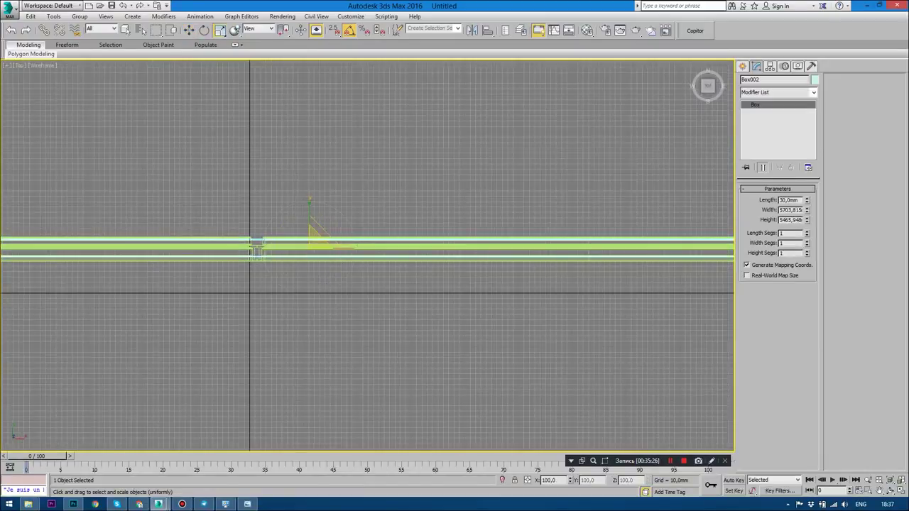
{"action": "type", "text": "15"}
{"action": "key", "text": "Return"}
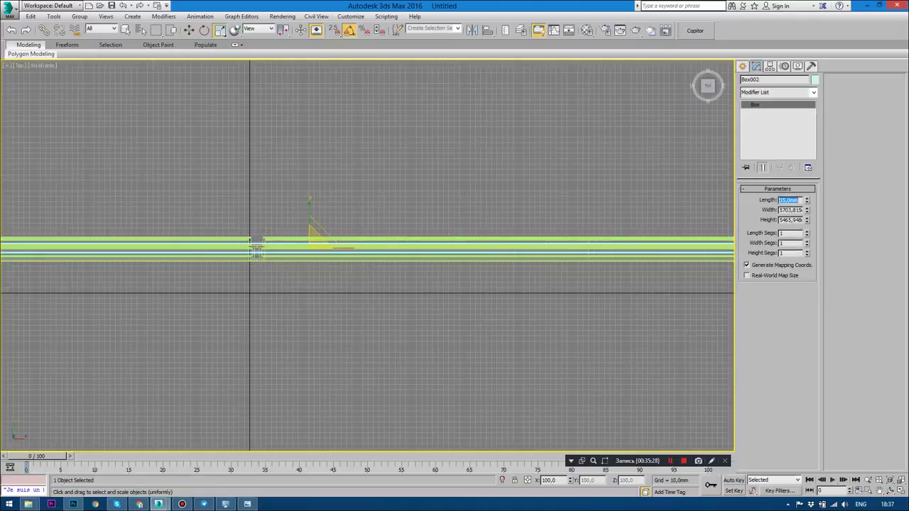
{"action": "scroll", "coordinate": [302, 291], "scroll_direction": "down", "scroll_amount": 4}
Shift-drag a copy of the panel, Box003, to the opposite wall's opening.
{"action": "middle_click_drag", "start_coordinate": [302, 291], "coordinate": [305, 350]}
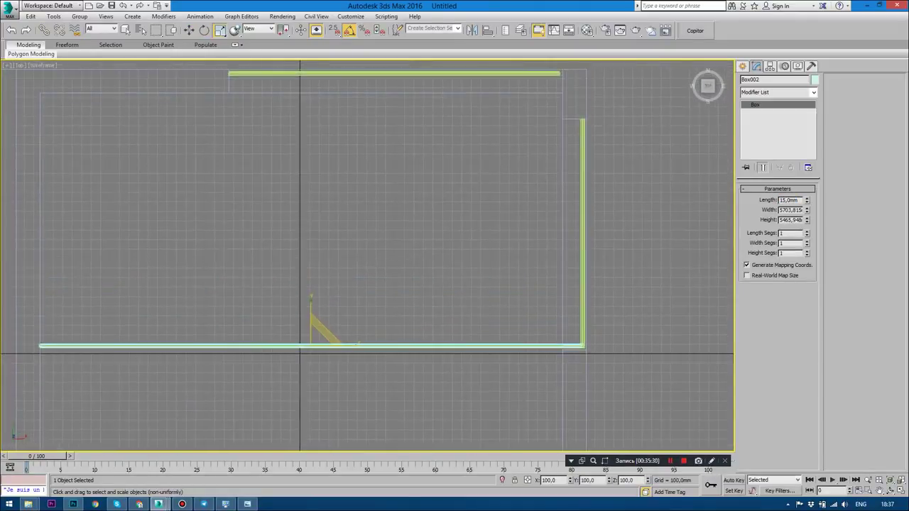
{"action": "key", "text": "w"}
{"action": "left_click_drag", "start_coordinate": [315, 346], "coordinate": [312, 73], "text": "shift"}
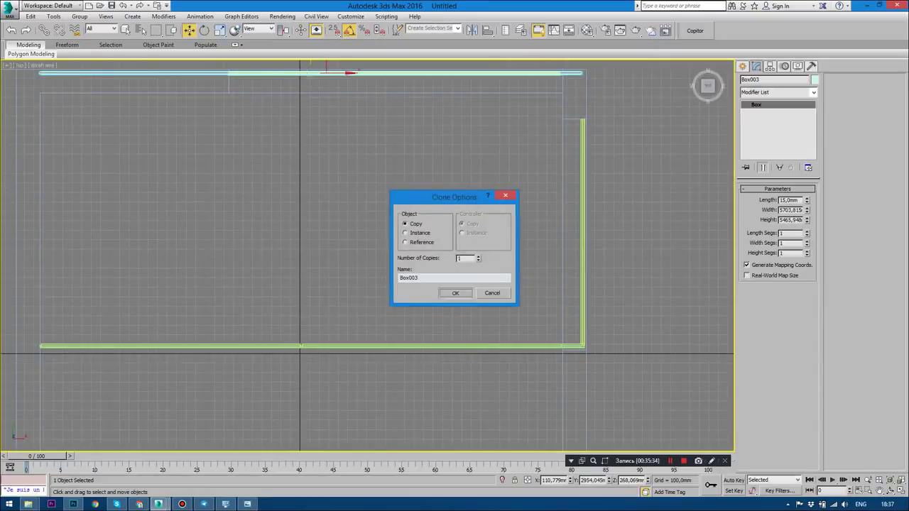
{"action": "key", "text": "Return"}
{"action": "middle_click_drag", "start_coordinate": [286, 213], "coordinate": [351, 313]}
{"action": "right_click", "coordinate": [351, 93]}
{"action": "mouse_move", "coordinate": [376, 188]}
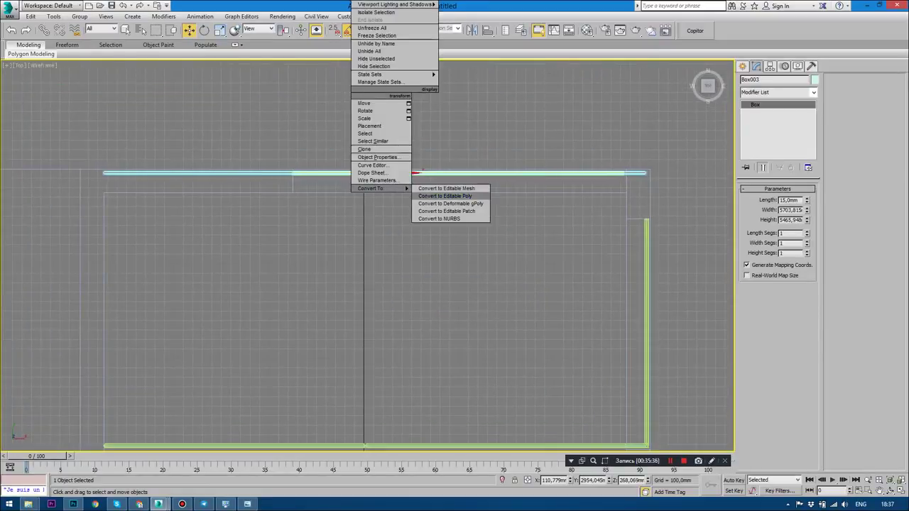
Convert the copied panel Box003 to Editable Poly and adjust its end vertices.
{"action": "left_click", "coordinate": [447, 196]}
{"action": "key", "text": "1"}
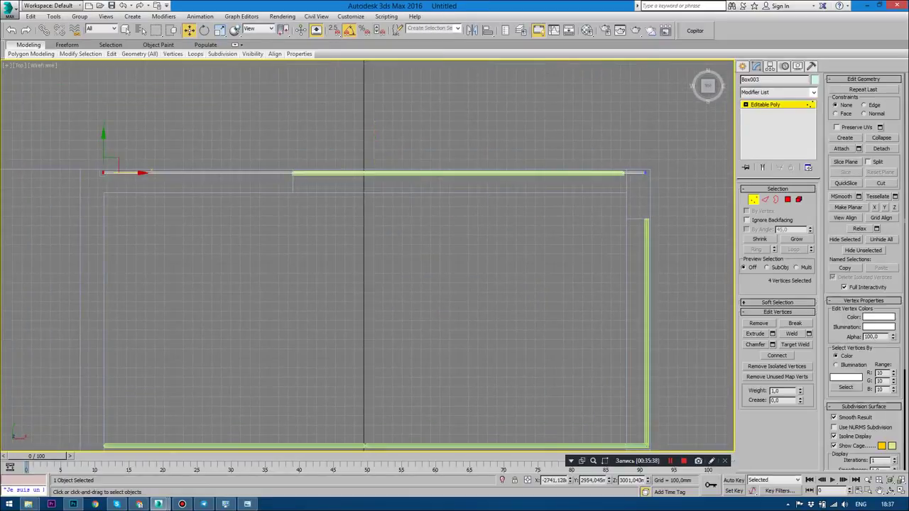
{"action": "scroll", "coordinate": [129, 175], "scroll_direction": "up", "scroll_amount": 3}
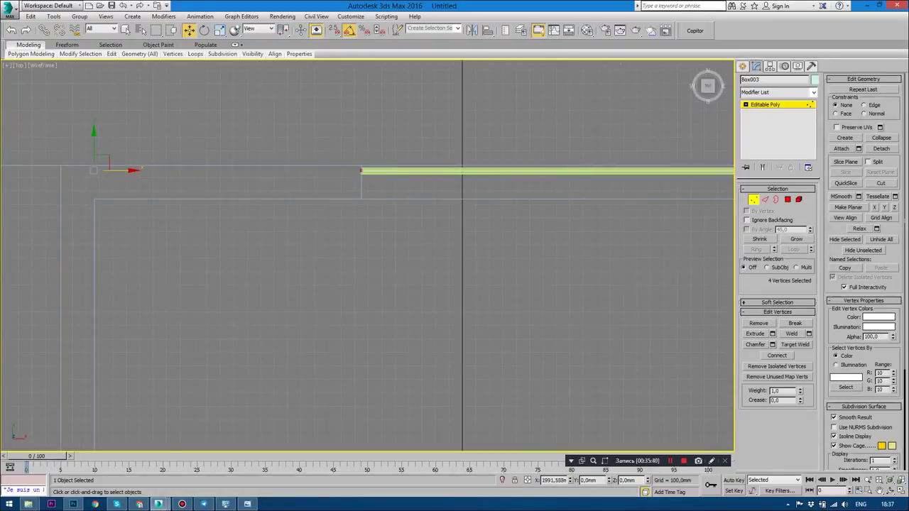
{"action": "middle_click_drag", "start_coordinate": [369, 255], "coordinate": [177, 280]}
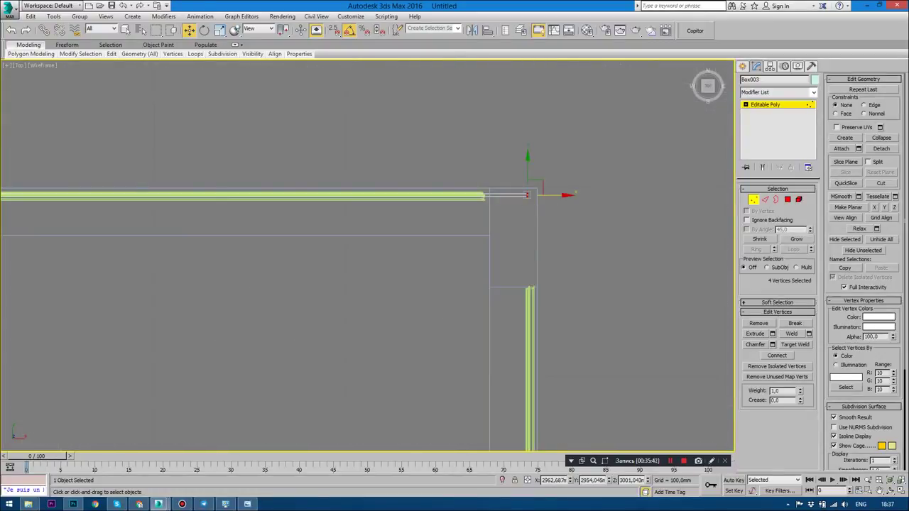
{"action": "key", "text": "alt+w"}
{"action": "key", "text": "alt+w"}
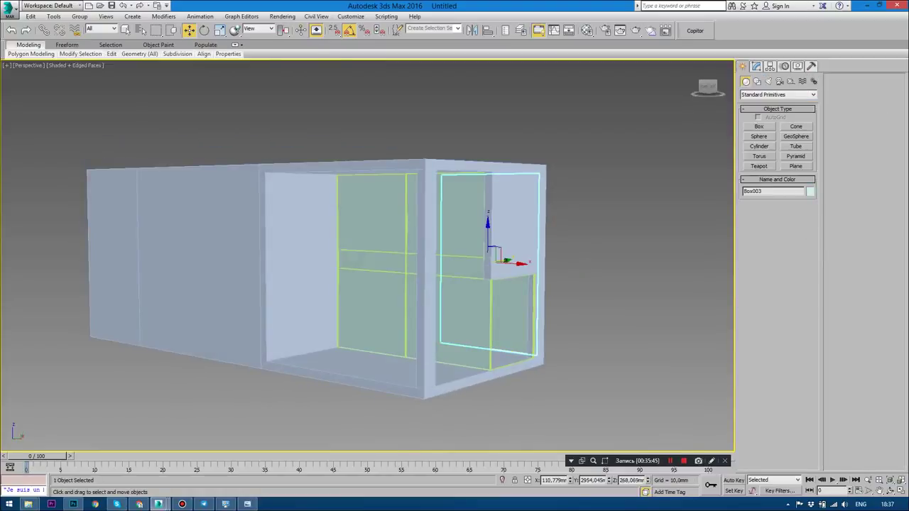
{"action": "key", "text": "alt+w"}
In the top view, Shift-rotate a 90° copy Box004 and move it onto the frame's right edge.
{"action": "right_click", "coordinate": [171, 110]}
{"action": "key", "text": "alt+w"}
{"action": "key", "text": "e"}
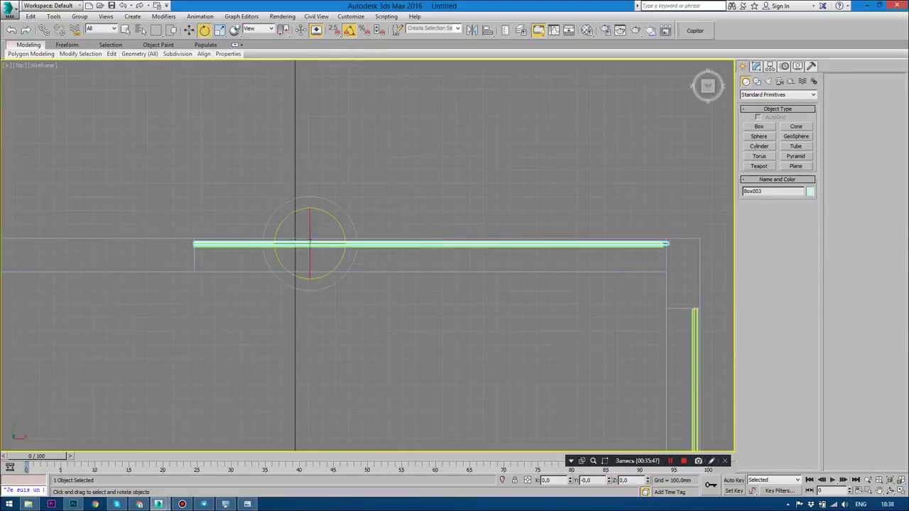
{"action": "left_click_drag", "start_coordinate": [310, 241], "coordinate": [337, 215], "text": "shift"}
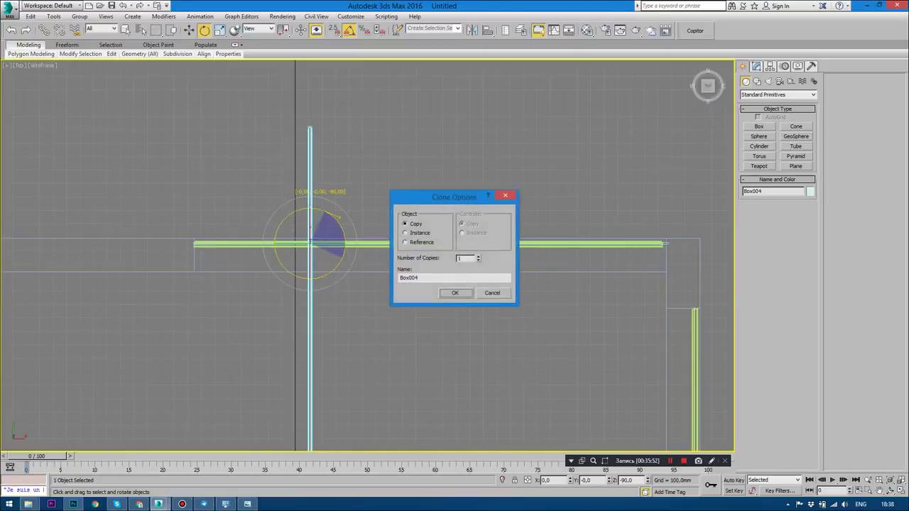
{"action": "key", "text": "Return"}
{"action": "scroll", "coordinate": [234, 146], "scroll_direction": "down", "scroll_amount": 3}
{"action": "key", "text": "w"}
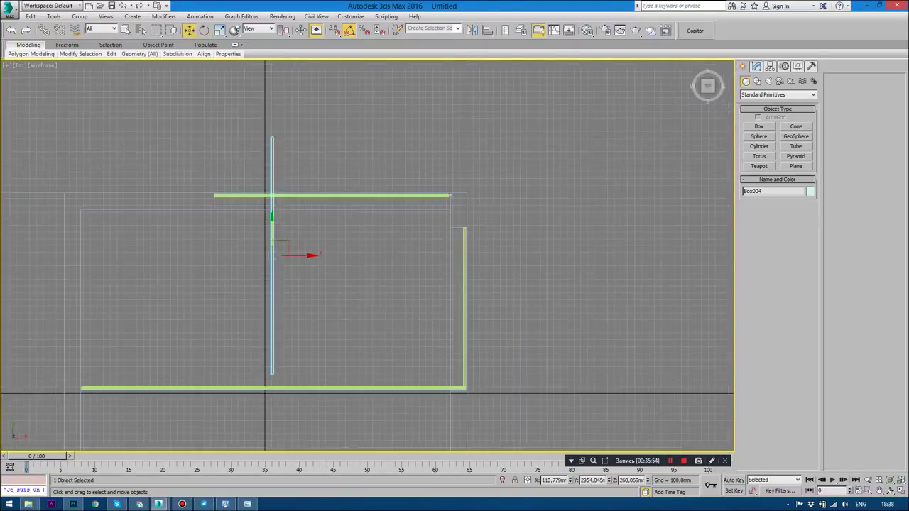
{"action": "left_click_drag", "start_coordinate": [282, 245], "coordinate": [460, 259]}
{"action": "left_click_drag", "start_coordinate": [280, 250], "coordinate": [474, 264]}
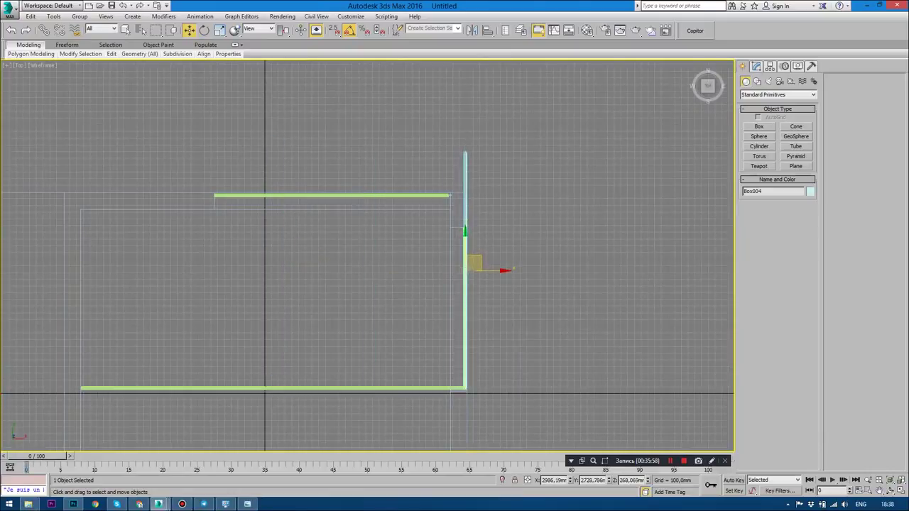
Adjust Box004's end vertices so it fits into the building's corner.
{"action": "scroll", "coordinate": [487, 225], "scroll_direction": "up", "scroll_amount": 3}
{"action": "key", "text": "1"}
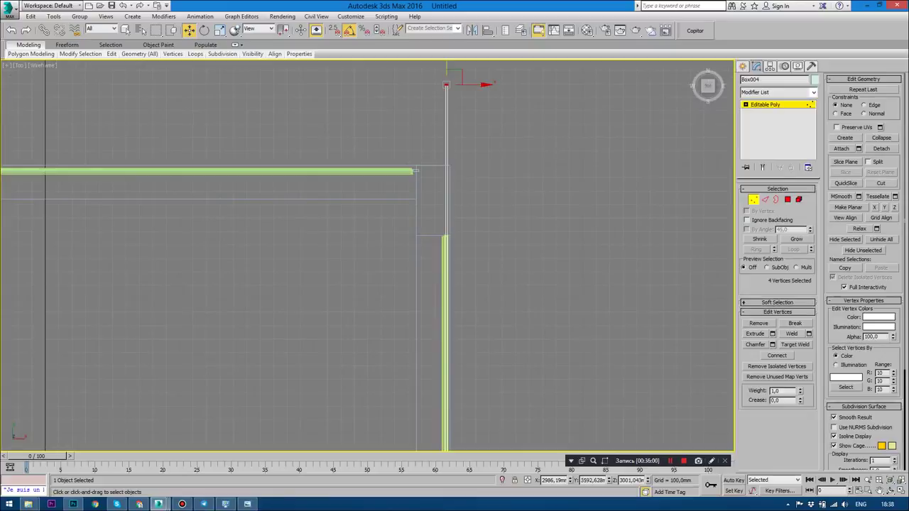
{"action": "middle_click_drag", "start_coordinate": [468, 227], "coordinate": [298, 107]}
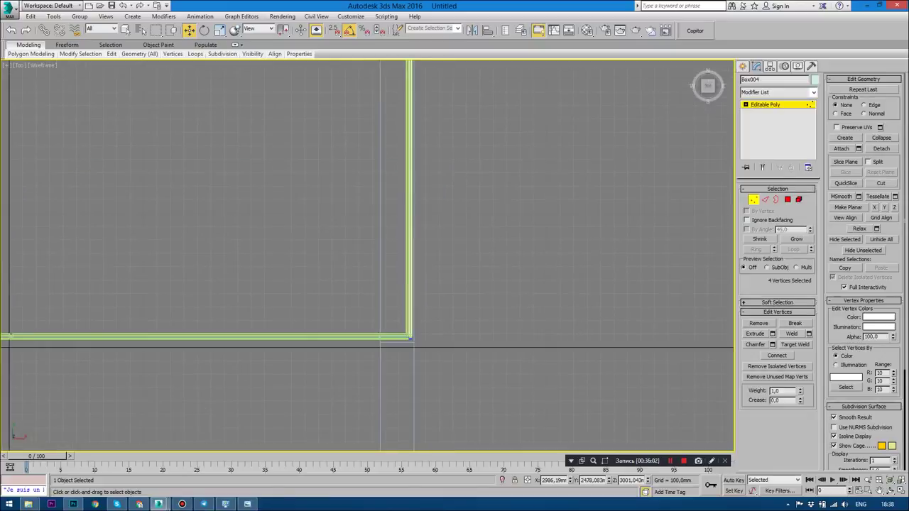
{"action": "scroll", "coordinate": [423, 357], "scroll_direction": "up", "scroll_amount": 3}
{"action": "scroll", "coordinate": [320, 275], "scroll_direction": "up", "scroll_amount": 3}
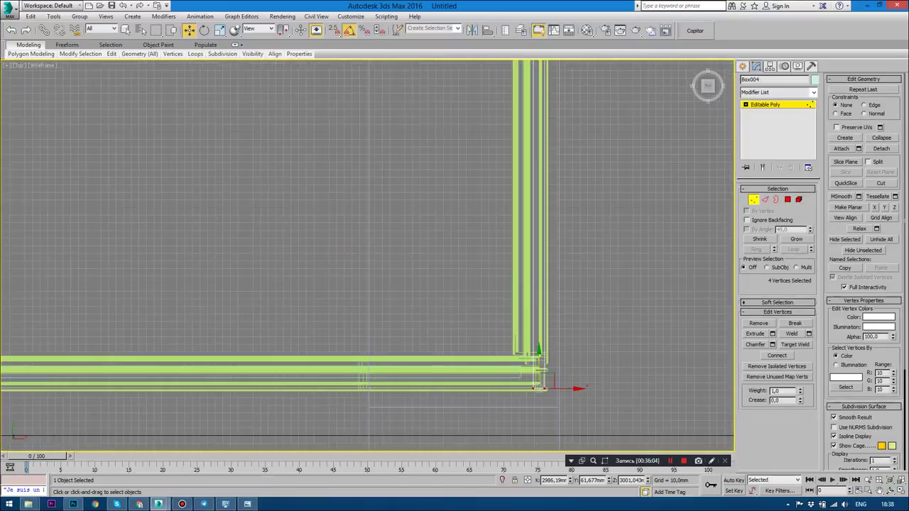
{"action": "key", "text": "alt+w"}
{"action": "key", "text": "alt+w"}
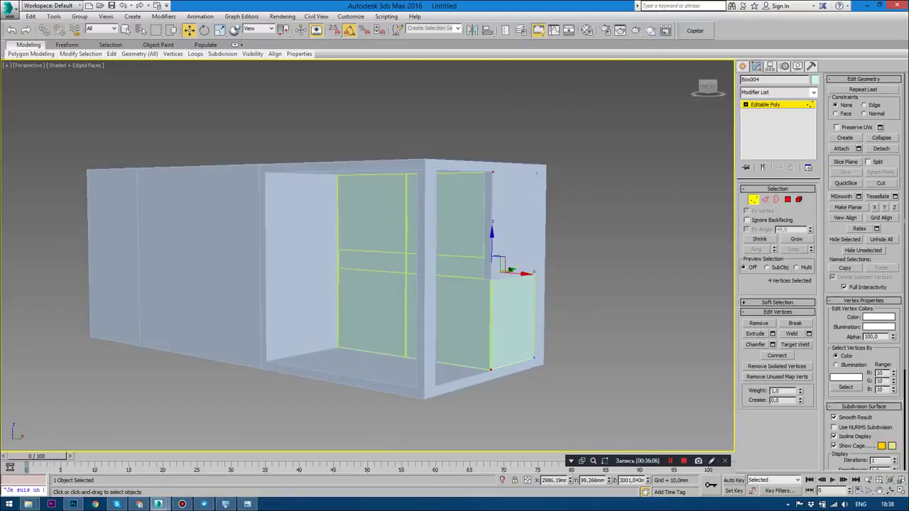
{"action": "key", "text": "ctrl+d"}
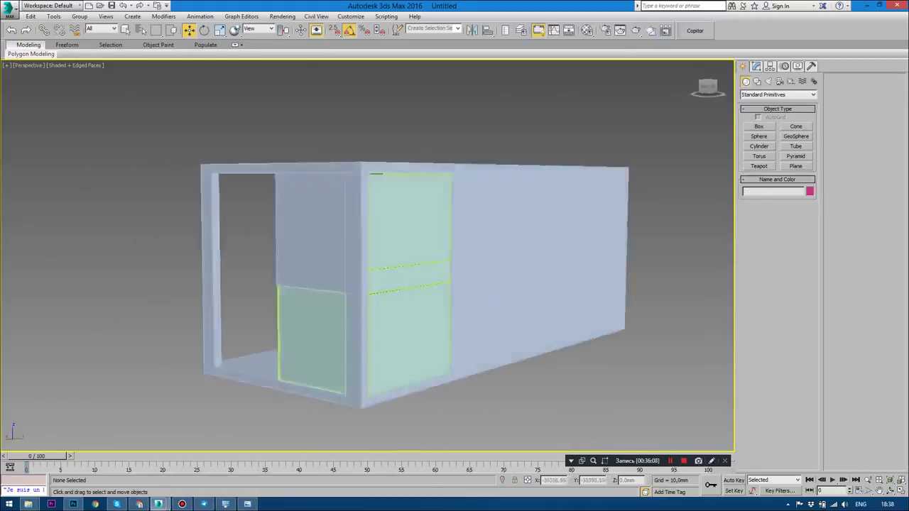
Select all scene objects and assign them the 01 - Default material.
{"action": "left_click_drag", "start_coordinate": [707, 86], "coordinate": [720, 86]}
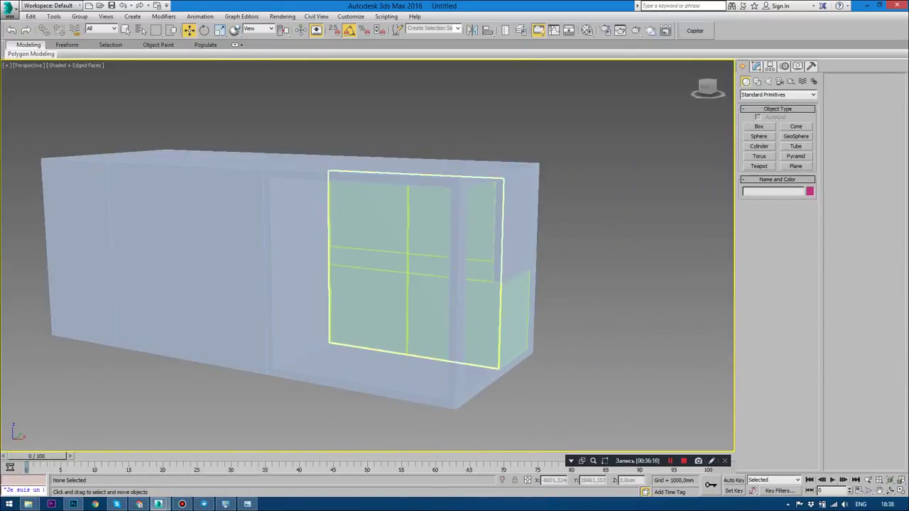
{"action": "left_click", "coordinate": [412, 320]}
{"action": "mouse_move", "coordinate": [411, 320]}
{"action": "middle_mouse_down", "text": "alt"}
{"action": "mouse_move", "coordinate": [408, 359]}
{"action": "mouse_move", "coordinate": [454, 298]}
{"action": "middle_mouse_up", "text": "alt"}
{"action": "key", "text": "ctrl+a"}
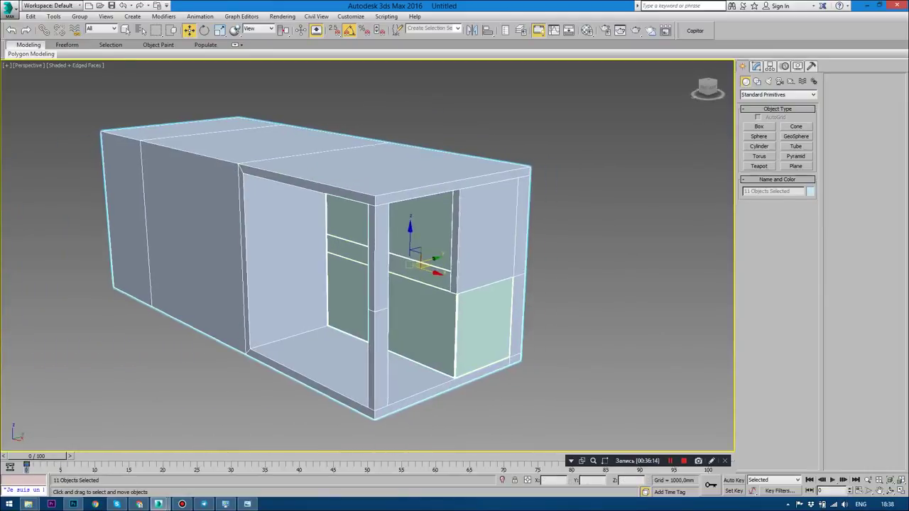
{"action": "key", "text": "m"}
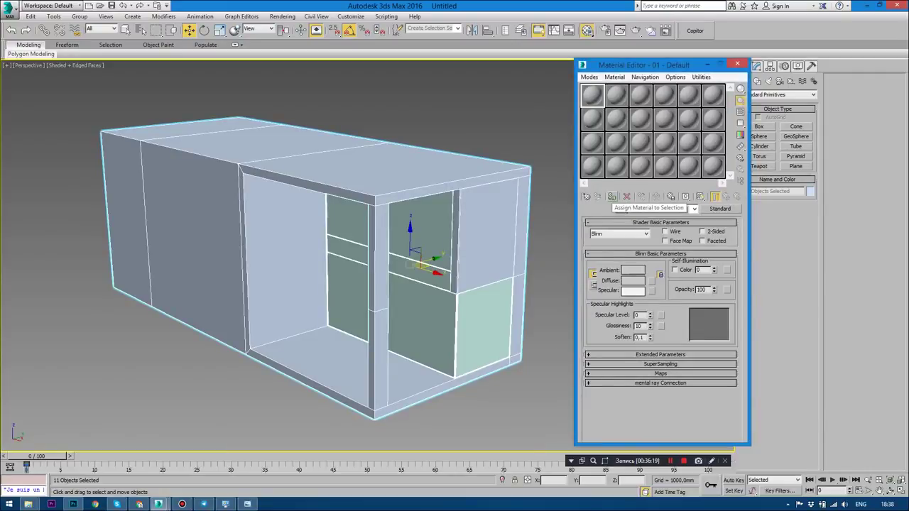
{"action": "left_click", "coordinate": [612, 196]}
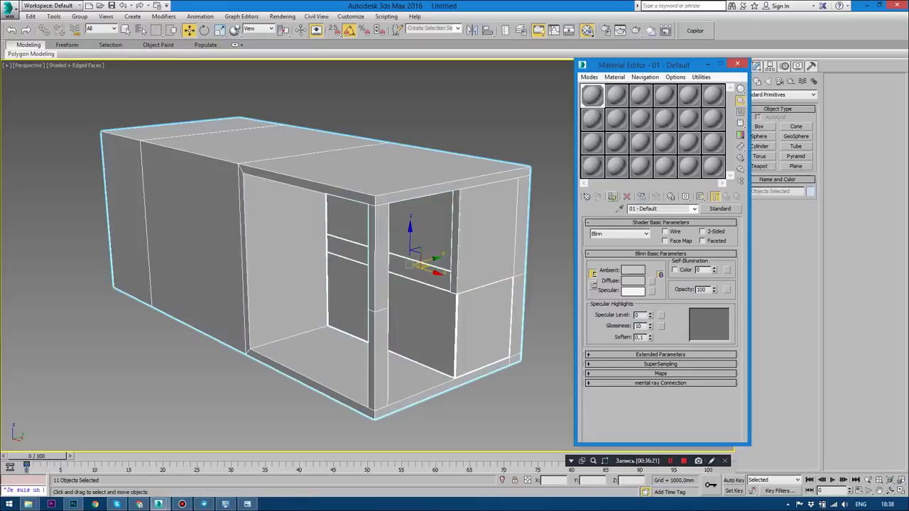
{"action": "key", "text": "m"}
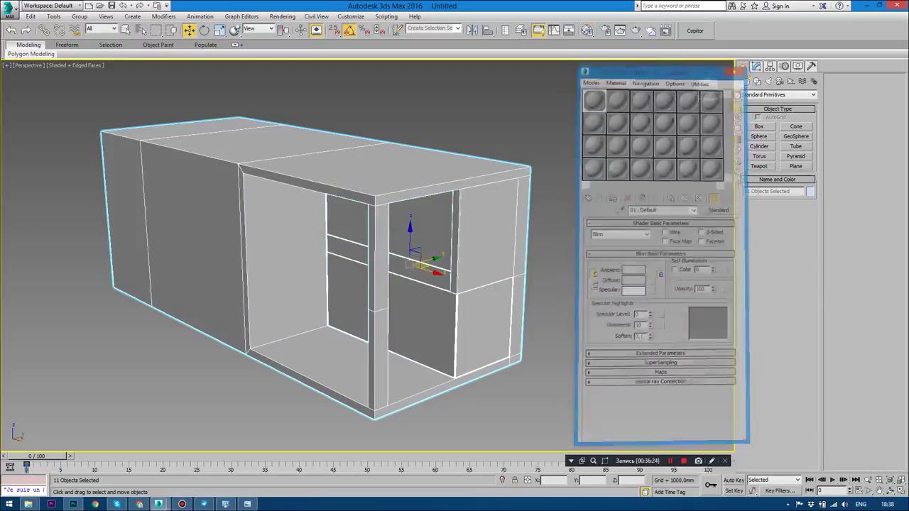
{"action": "key", "text": "ctrl+d"}
Select the inner window frame, reopen the Material Editor, and open the Rendering menu.
{"action": "middle_click_drag", "start_coordinate": [355, 270], "coordinate": [404, 266], "text": "alt"}
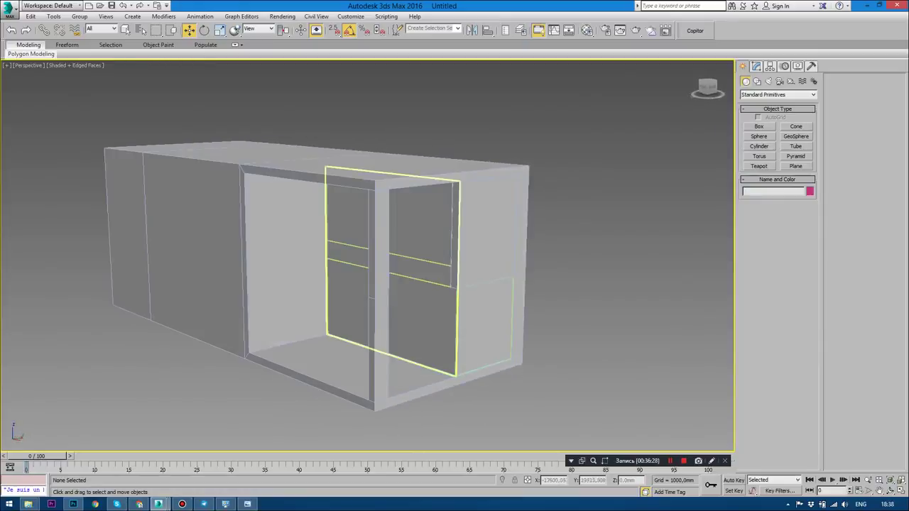
{"action": "left_click", "coordinate": [404, 267]}
{"action": "key", "text": "m"}
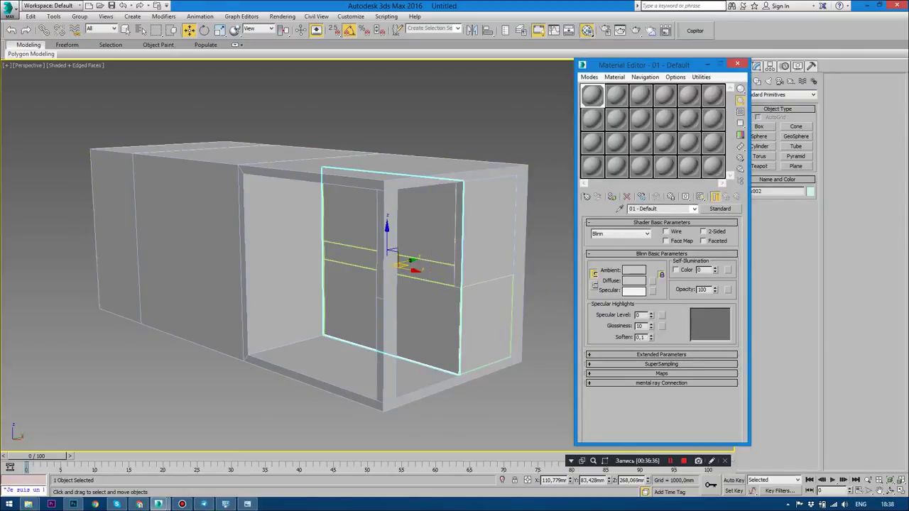
{"action": "left_click", "coordinate": [282, 16]}
{"action": "left_click", "coordinate": [282, 16]}
In Render Setup's Assign Renderer rollout, replace Default Scanline with CoronaRenderer as production renderer.
{"action": "left_click", "coordinate": [281, 15]}
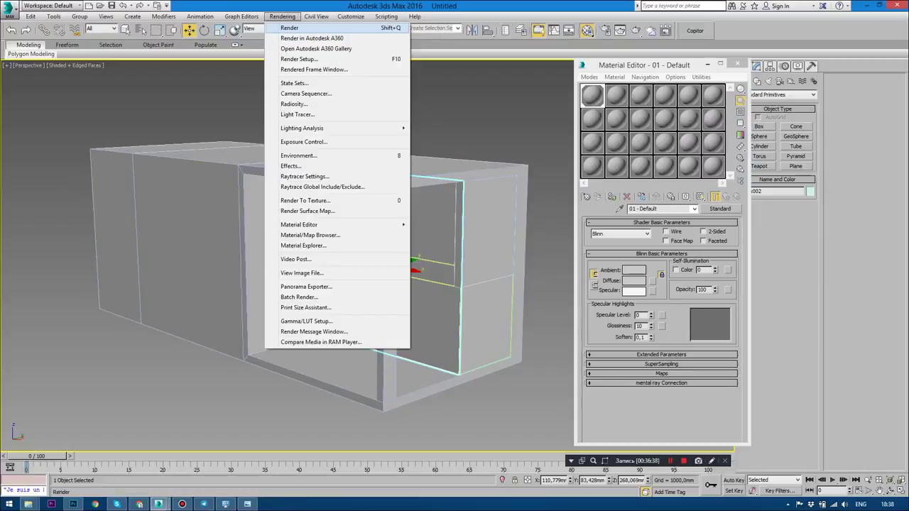
{"action": "key", "text": "Escape"}
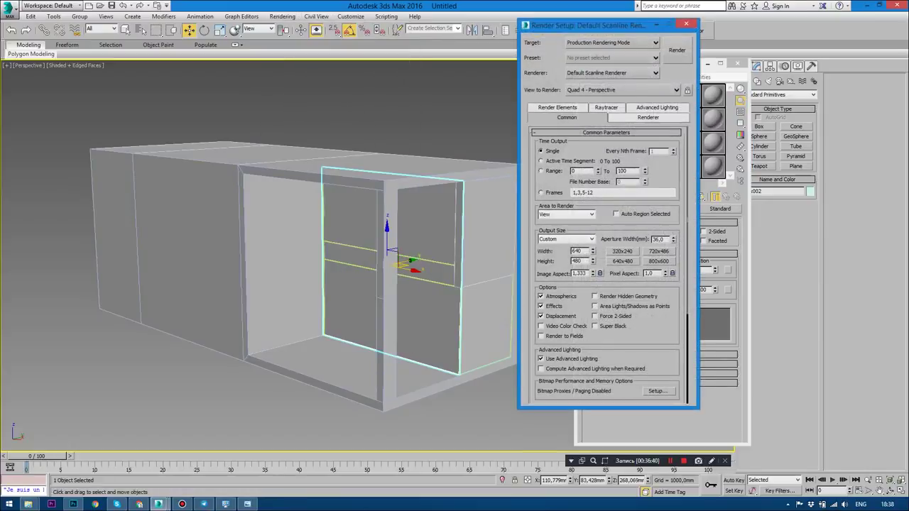
{"action": "scroll", "coordinate": [606, 270], "scroll_direction": "down", "scroll_amount": 5}
{"action": "left_click", "coordinate": [606, 397]}
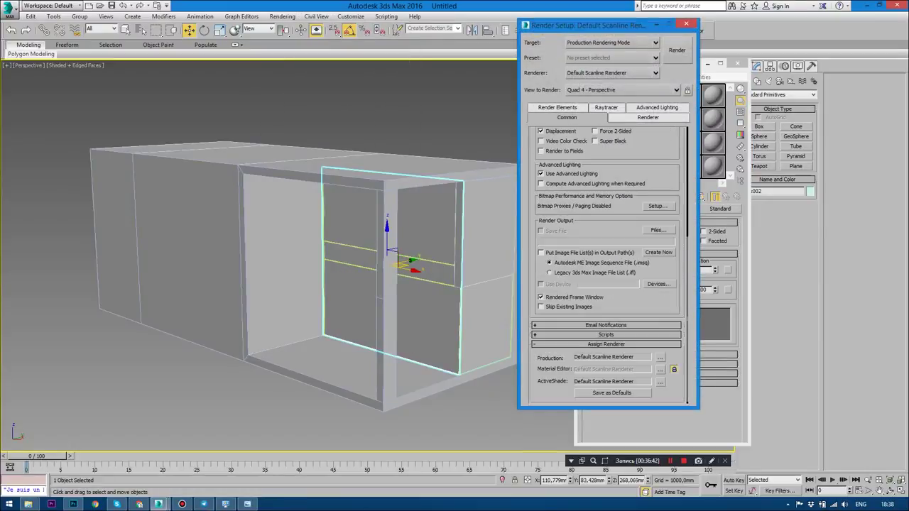
{"action": "left_click", "coordinate": [659, 357]}
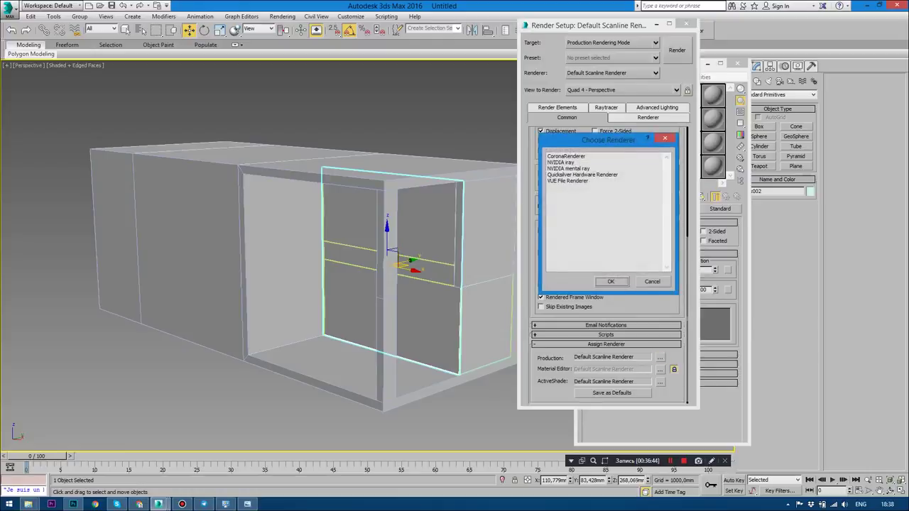
{"action": "left_click", "coordinate": [566, 156]}
{"action": "left_click", "coordinate": [609, 281]}
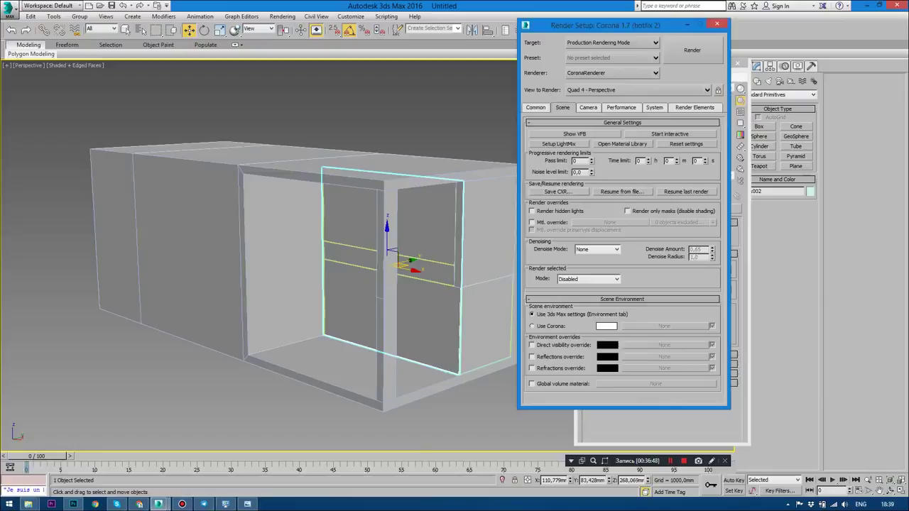
Make the active material slot a CoronaMtl with Reflection Level 1 and Diffuse Level 0.
{"action": "left_click", "coordinate": [687, 24]}
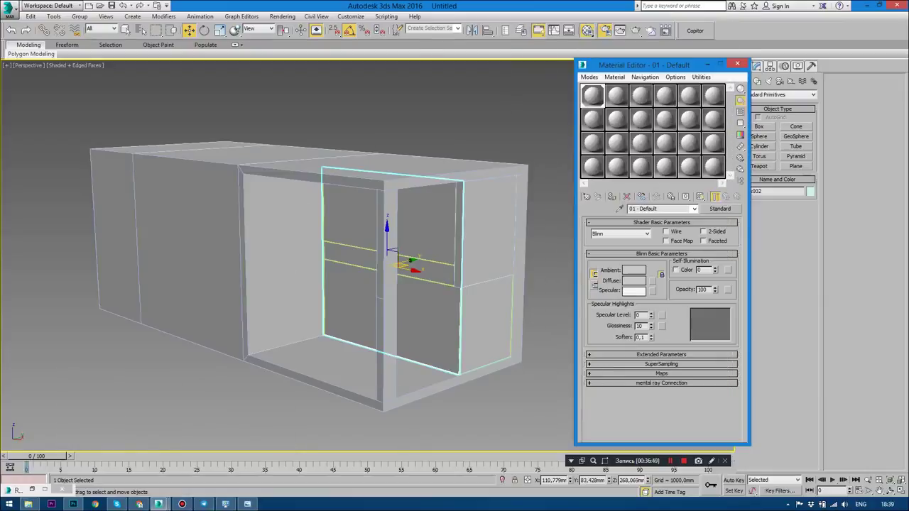
{"action": "left_click", "coordinate": [586, 196]}
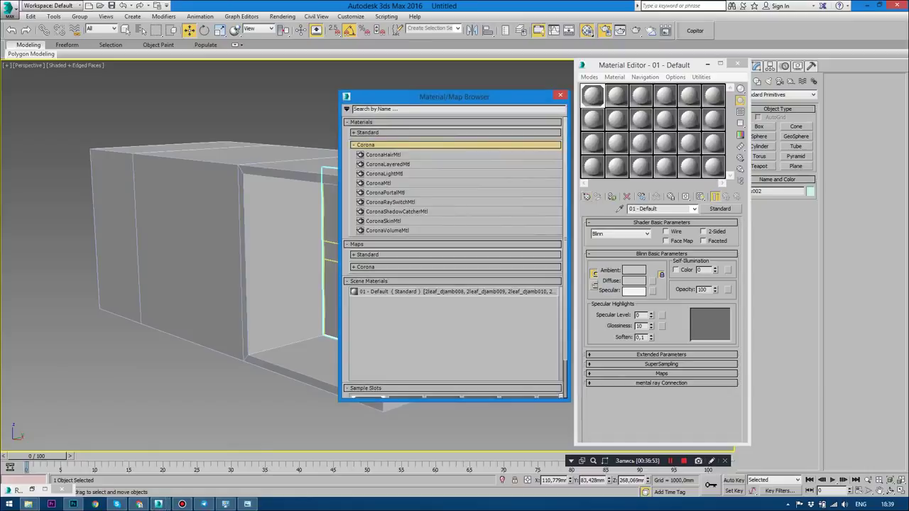
{"action": "double_click", "coordinate": [379, 183]}
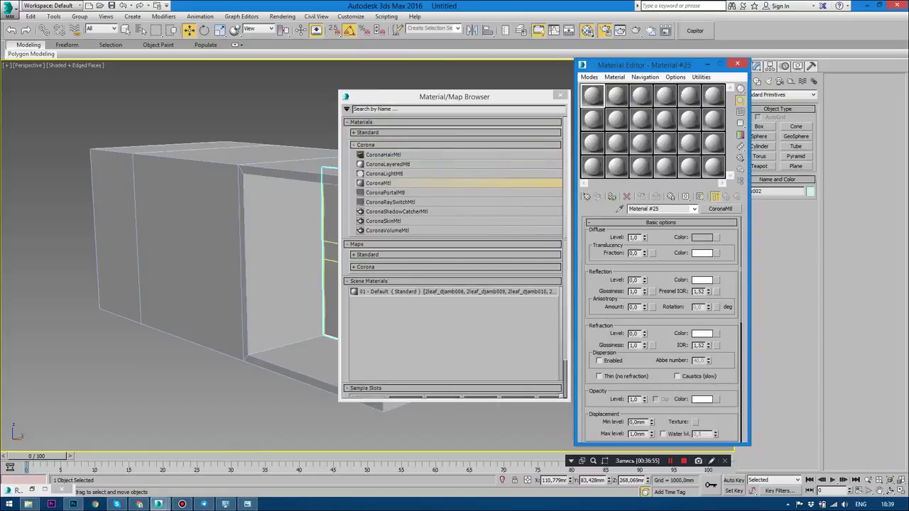
{"action": "left_click", "coordinate": [560, 94]}
{"action": "double_click", "coordinate": [634, 279]}
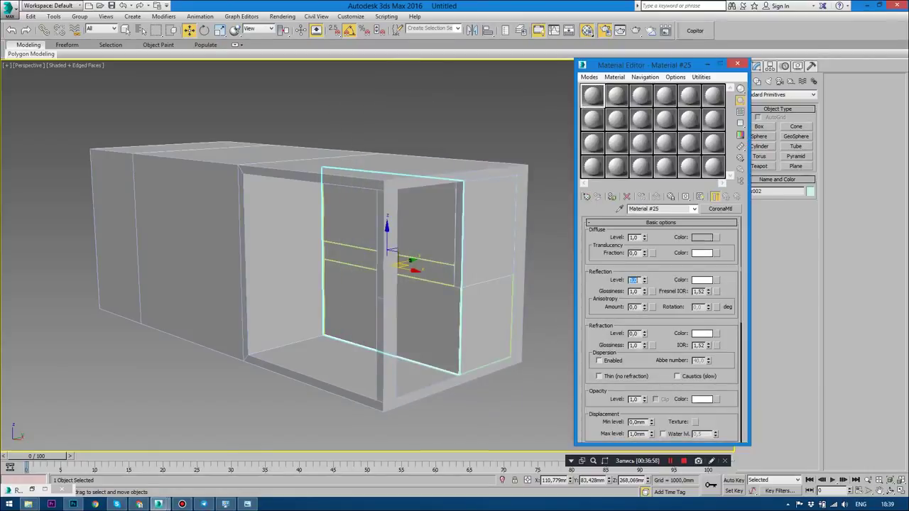
{"action": "type", "text": "1"}
{"action": "key", "text": "Return"}
{"action": "type", "text": "1"}
{"action": "double_click", "coordinate": [633, 237]}
{"action": "type", "text": "0"}
{"action": "key", "text": "Return"}
Select window panels, then close the Material Editor and orbit to a front-left view of the building.
{"action": "scroll", "coordinate": [460, 220], "scroll_direction": "up", "scroll_amount": 3}
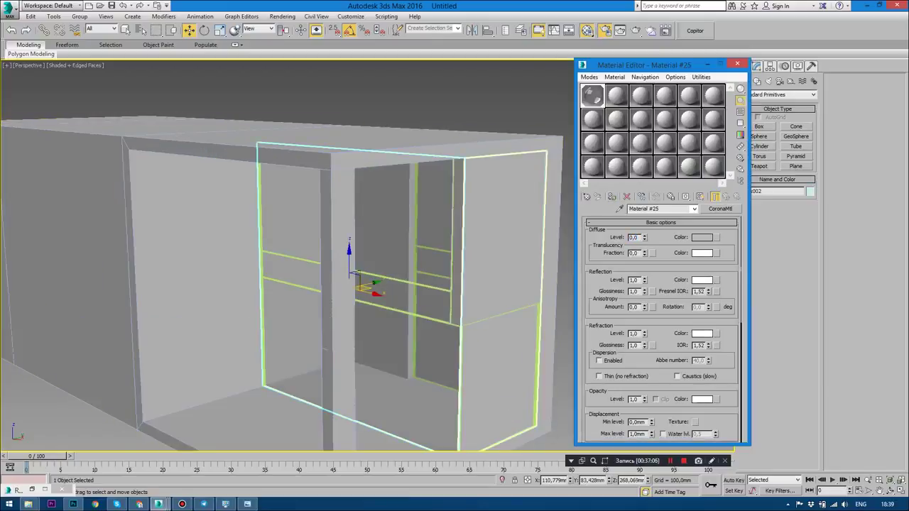
{"action": "left_click", "coordinate": [497, 341]}
{"action": "scroll", "coordinate": [319, 269], "scroll_direction": "down", "scroll_amount": 3}
{"action": "middle_click_drag", "start_coordinate": [319, 269], "coordinate": [398, 270], "text": "alt"}
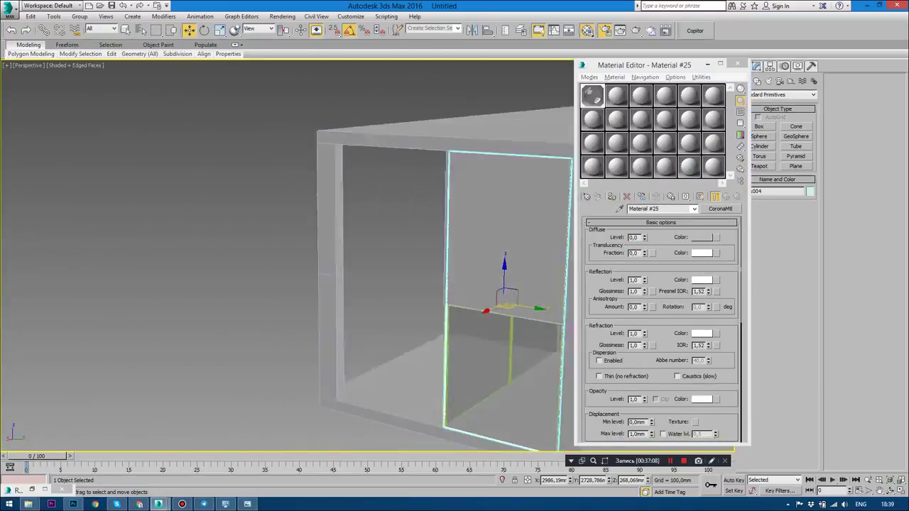
{"action": "left_click", "coordinate": [468, 277]}
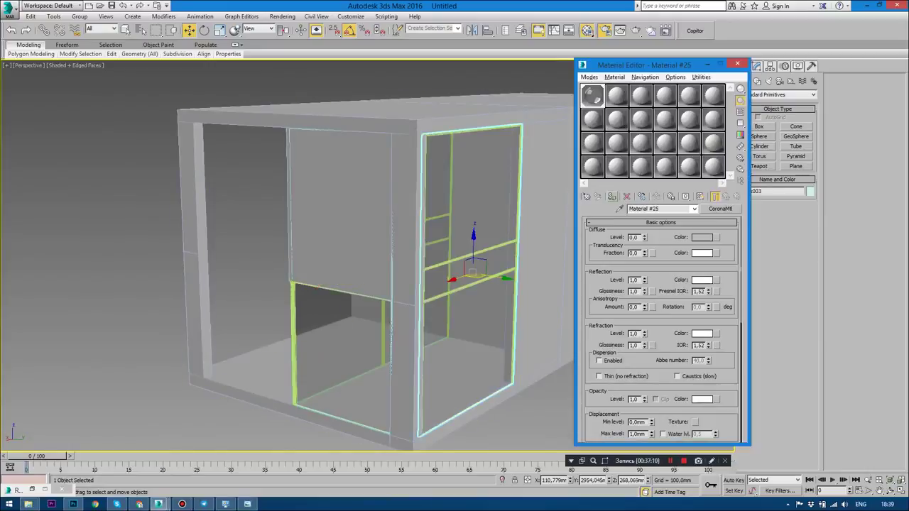
{"action": "scroll", "coordinate": [335, 244], "scroll_direction": "down", "scroll_amount": 5}
{"action": "key", "text": "ctrl+d"}
{"action": "middle_click_drag", "start_coordinate": [320, 270], "coordinate": [248, 270], "text": "alt"}
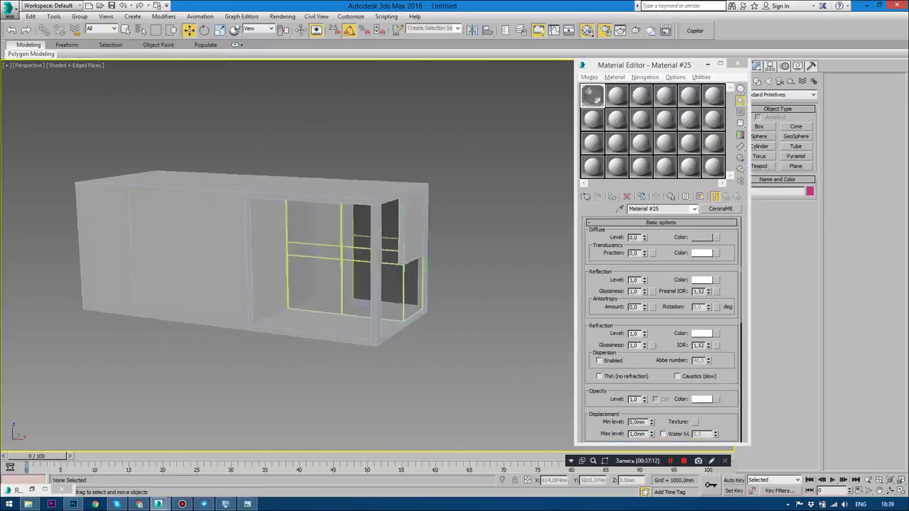
{"action": "scroll", "coordinate": [319, 227], "scroll_direction": "up", "scroll_amount": 4}
{"action": "scroll", "coordinate": [284, 234], "scroll_direction": "down", "scroll_amount": 4}
{"action": "middle_click_drag", "start_coordinate": [284, 235], "coordinate": [340, 235], "text": "alt"}
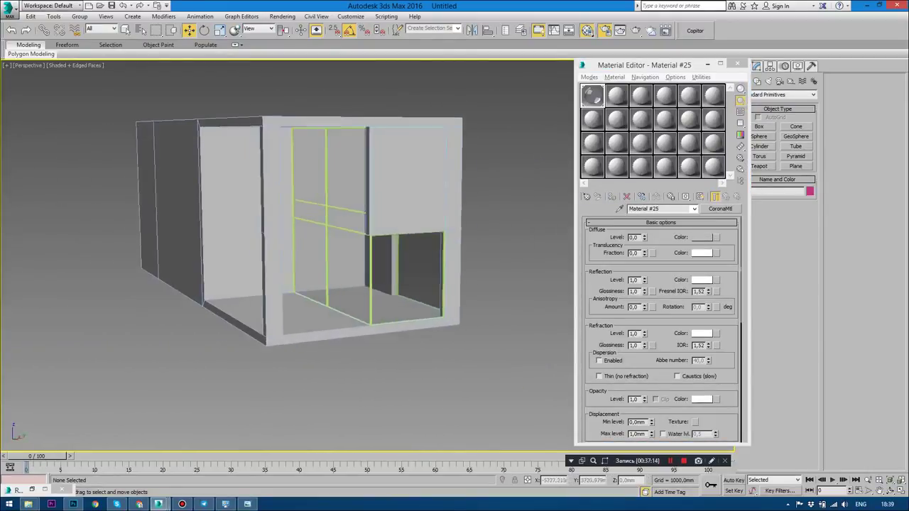
{"action": "key", "text": "m"}
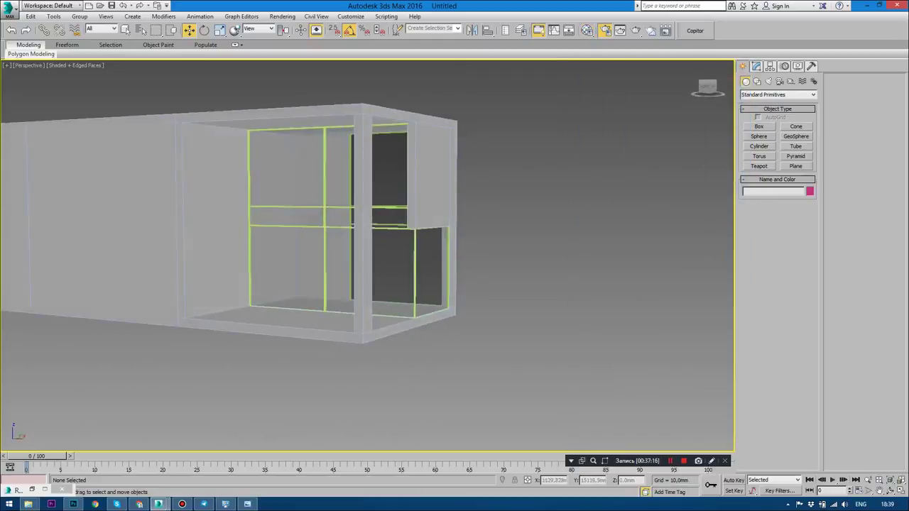
{"action": "mouse_move", "coordinate": [284, 235]}
{"action": "middle_mouse_down", "text": "alt"}
{"action": "mouse_move", "coordinate": [319, 213]}
{"action": "mouse_move", "coordinate": [277, 256]}
{"action": "middle_mouse_up", "text": "alt"}
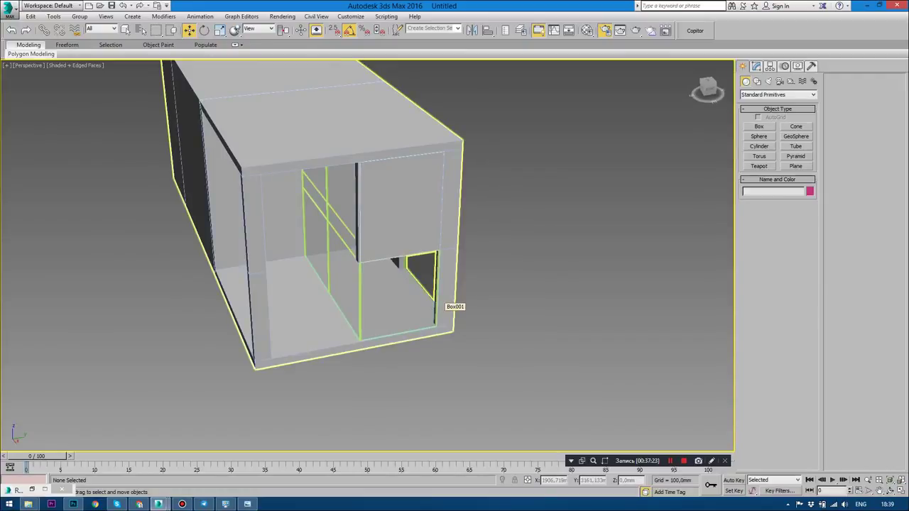
View the next reference render in Photo Viewer, then switch to the sofa and curtain 3ds Max scene.
{"action": "left_click", "coordinate": [247, 504]}
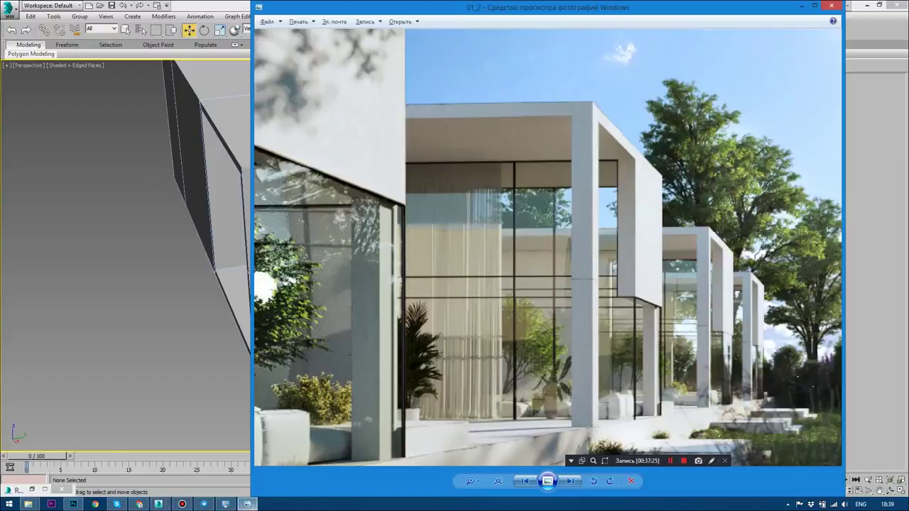
{"action": "key", "text": "Right"}
{"action": "key", "text": "Right"}
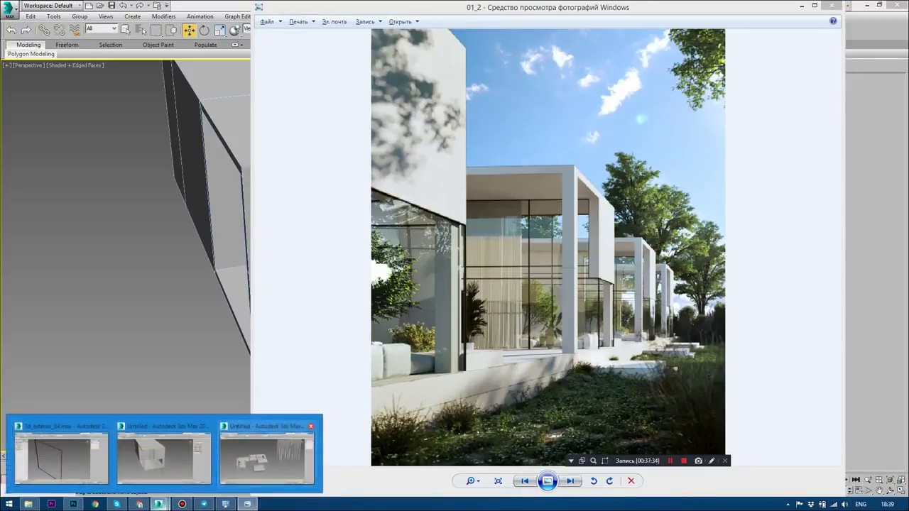
{"action": "left_click", "coordinate": [272, 449]}
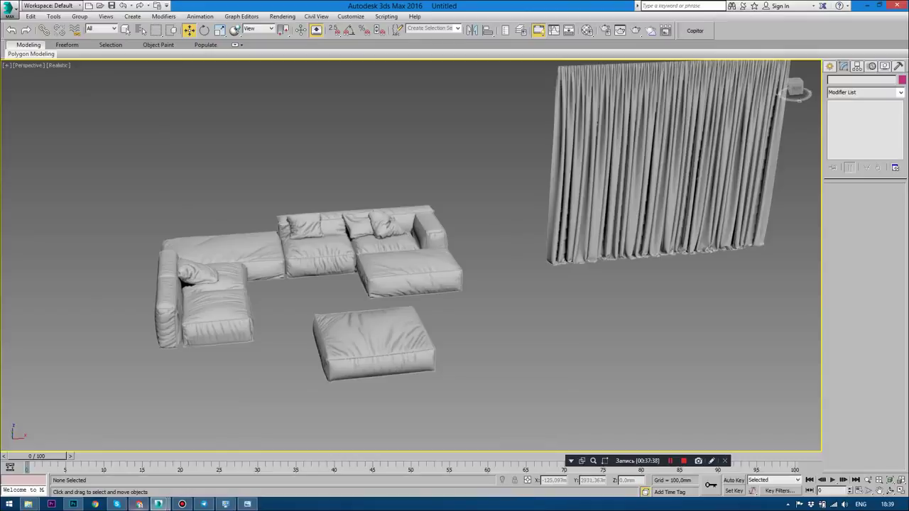
{"action": "left_click", "coordinate": [139, 504]}
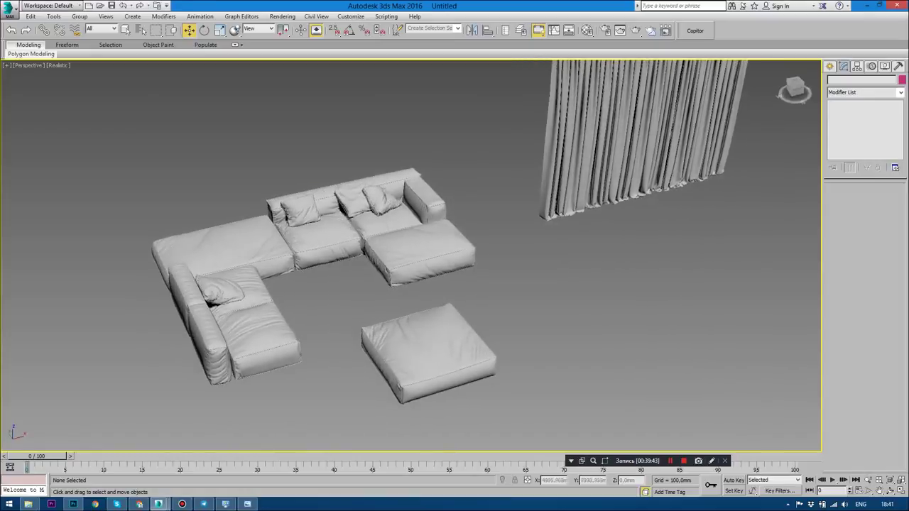
{"action": "left_click", "coordinate": [312, 234]}
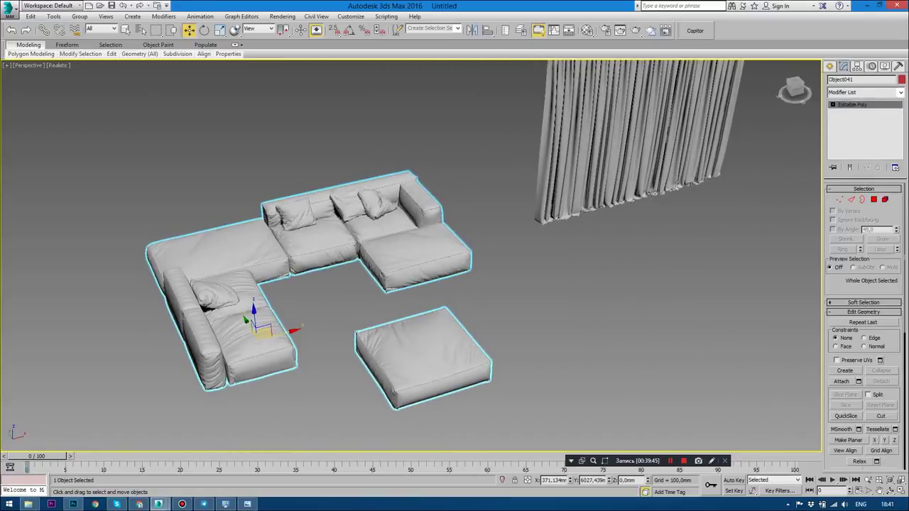
{"action": "scroll", "coordinate": [156, 348], "scroll_direction": "up", "scroll_amount": 2}
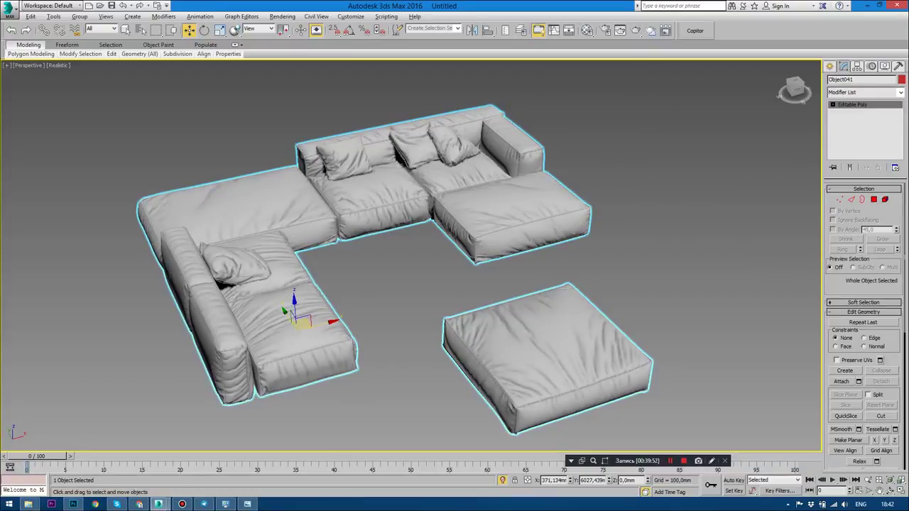
{"action": "key", "text": "7"}
{"action": "middle_click_drag", "start_coordinate": [411, 284], "coordinate": [447, 280], "text": "alt"}
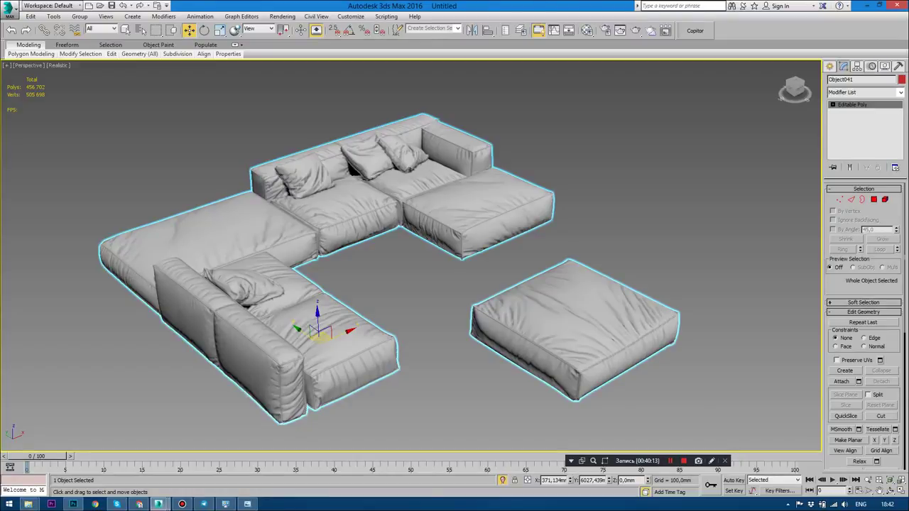
{"action": "key", "text": "F4"}
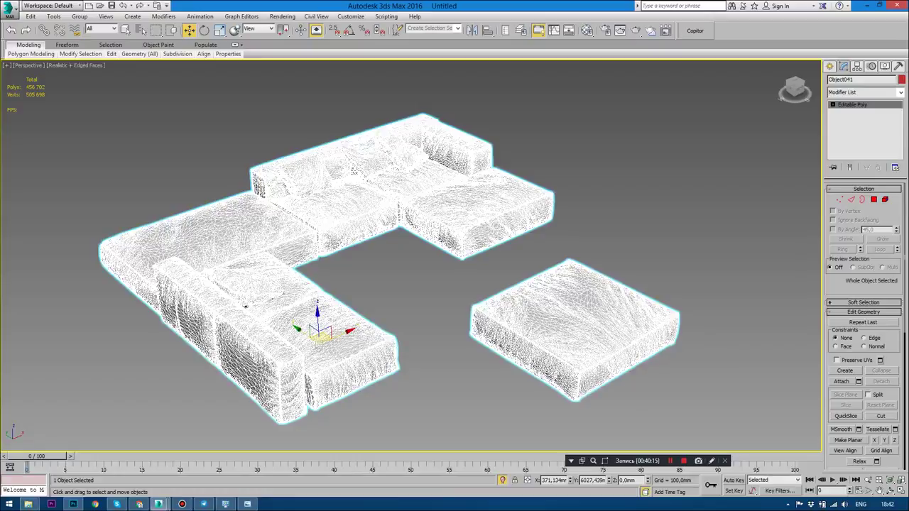
{"action": "scroll", "coordinate": [326, 241], "scroll_direction": "up", "scroll_amount": 5}
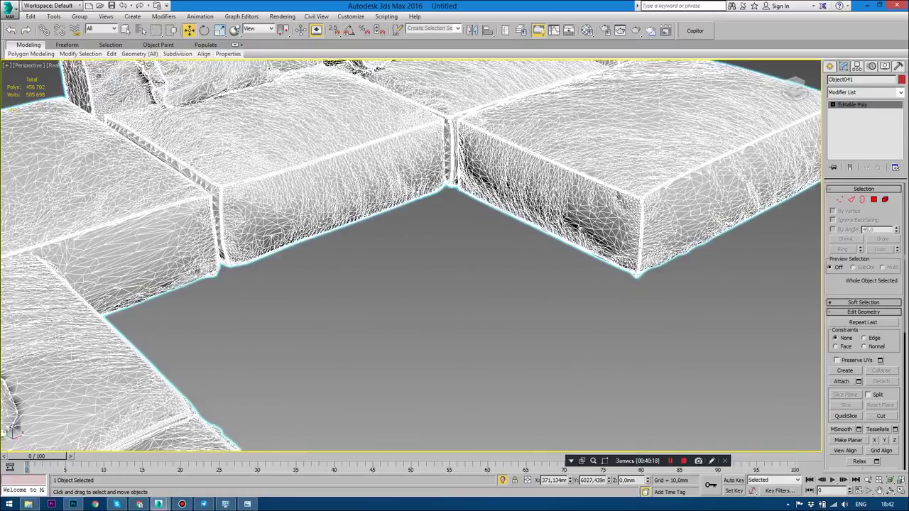
{"action": "scroll", "coordinate": [326, 241], "scroll_direction": "up", "scroll_amount": 2}
{"action": "scroll", "coordinate": [326, 241], "scroll_direction": "up", "scroll_amount": 2}
{"action": "scroll", "coordinate": [410, 256], "scroll_direction": "down", "scroll_amount": 3}
{"action": "scroll", "coordinate": [410, 256], "scroll_direction": "down", "scroll_amount": 2}
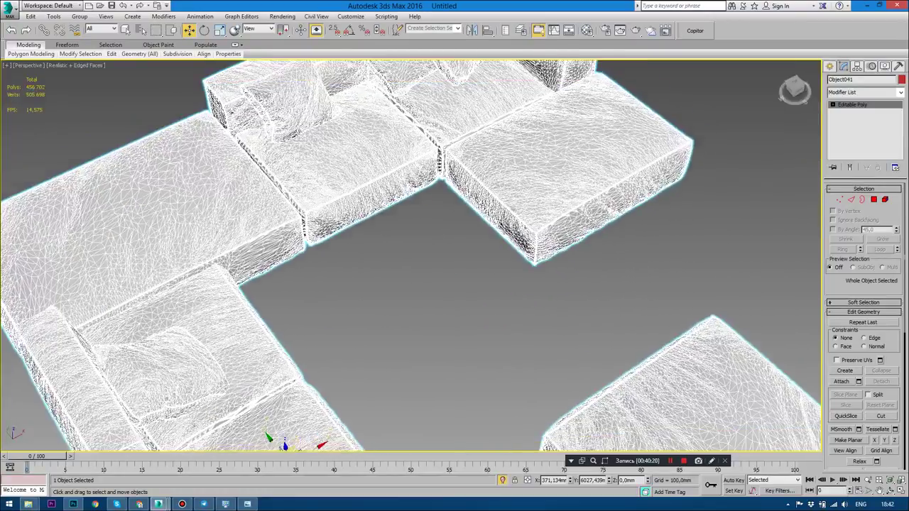
{"action": "scroll", "coordinate": [410, 255], "scroll_direction": "down", "scroll_amount": 1}
{"action": "scroll", "coordinate": [410, 256], "scroll_direction": "down", "scroll_amount": 1}
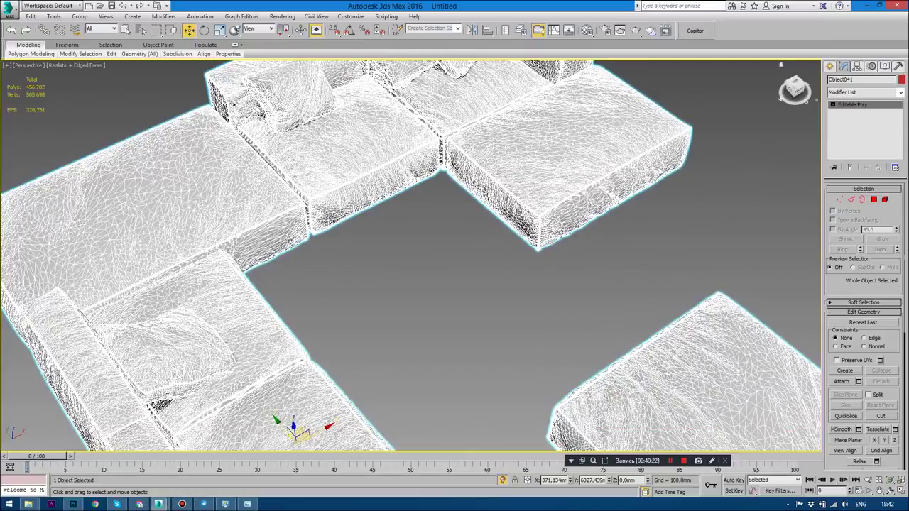
Add a ProOptimizer modifier to the sofa and calculate its optimization data.
{"action": "left_click", "coordinate": [862, 92]}
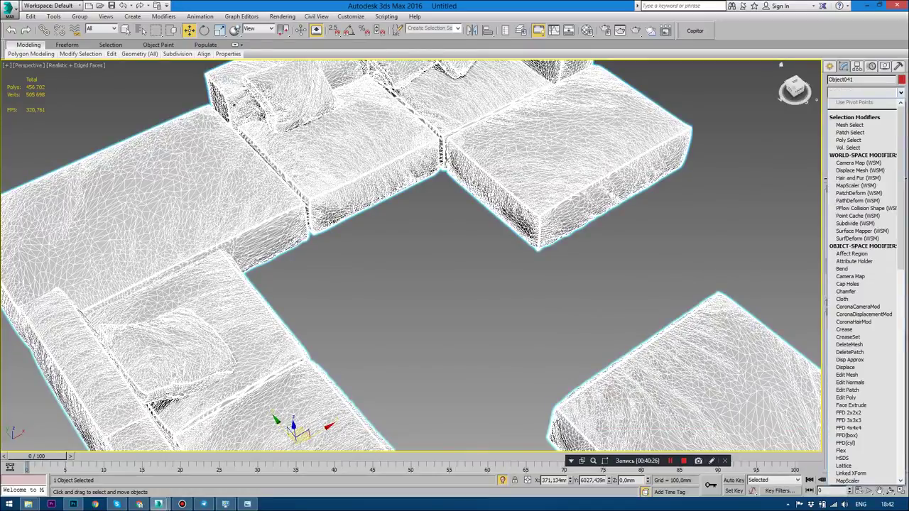
{"action": "type", "text": "pro"}
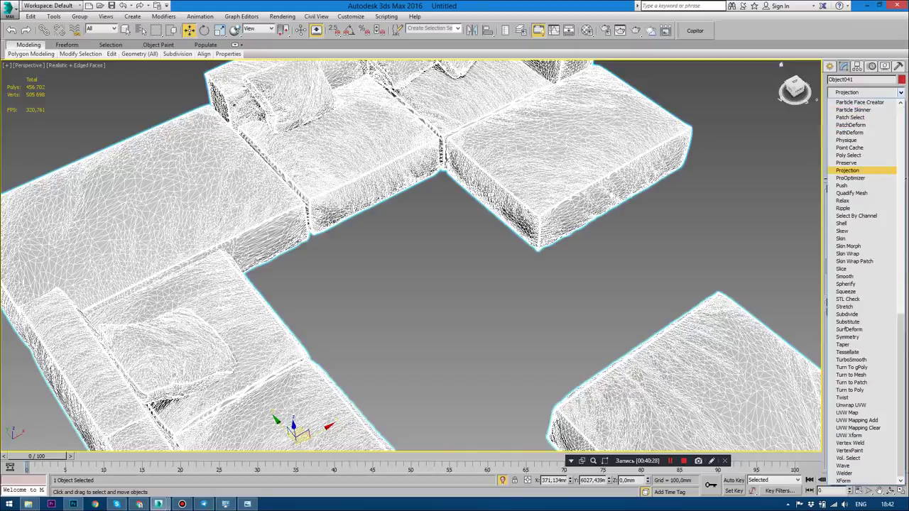
{"action": "key", "text": "Down"}
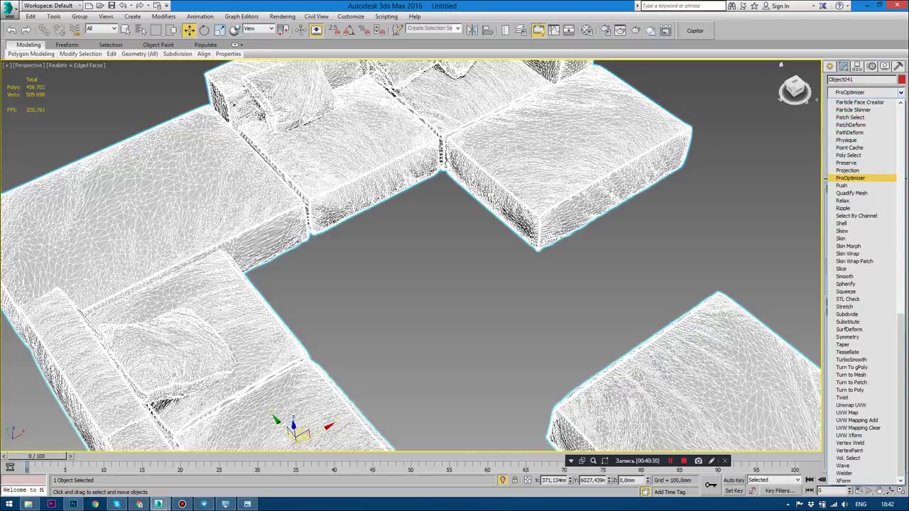
{"action": "key", "text": "Return"}
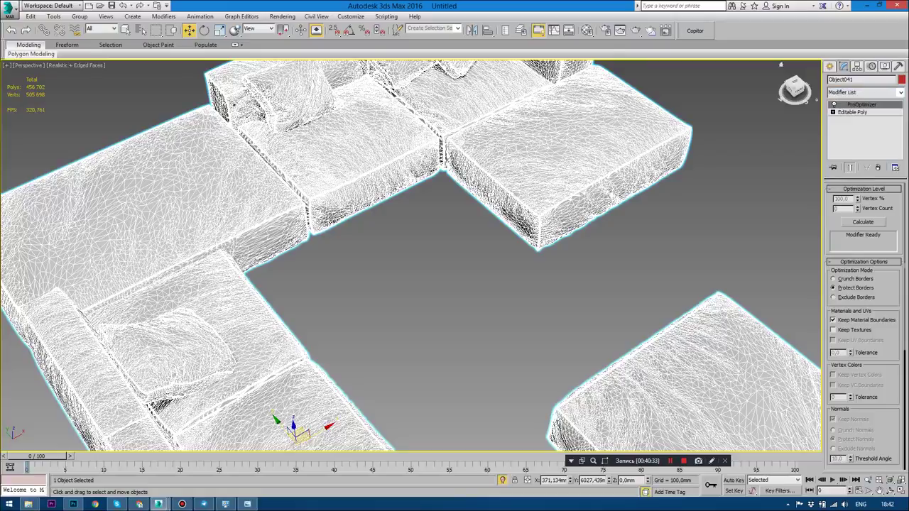
{"action": "left_click", "coordinate": [863, 222]}
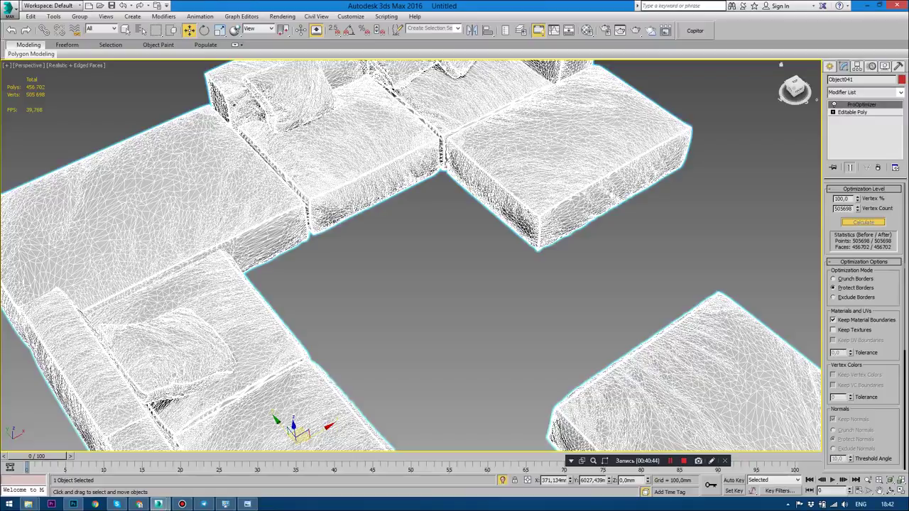
Lower ProOptimizer Vertex % step by step to 50, 30, 10 and finally 1.
{"action": "left_click", "coordinate": [841, 198]}
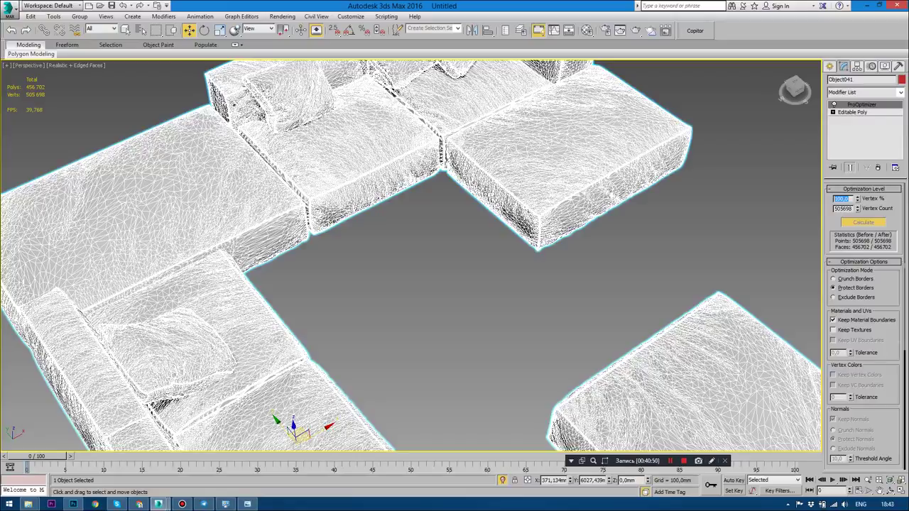
{"action": "type", "text": "50"}
{"action": "key", "text": "Return"}
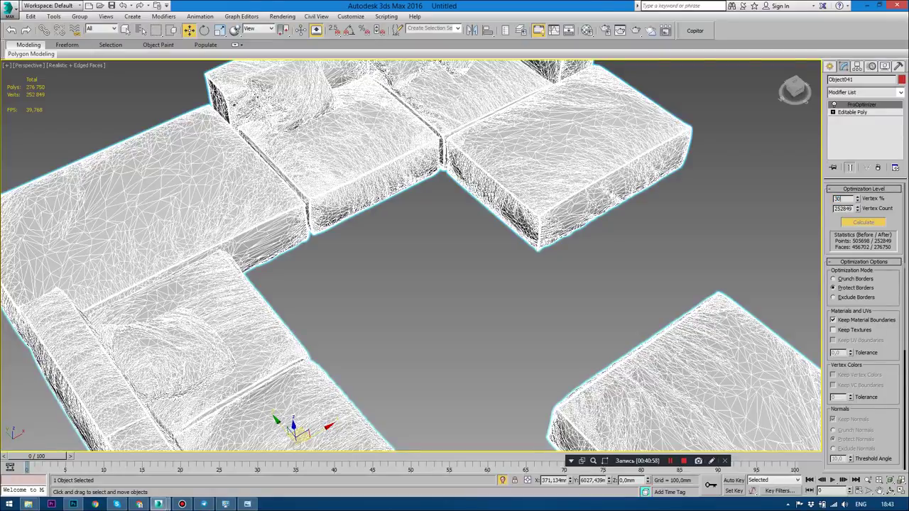
{"action": "type", "text": "30"}
{"action": "key", "text": "Return"}
{"action": "type", "text": "10"}
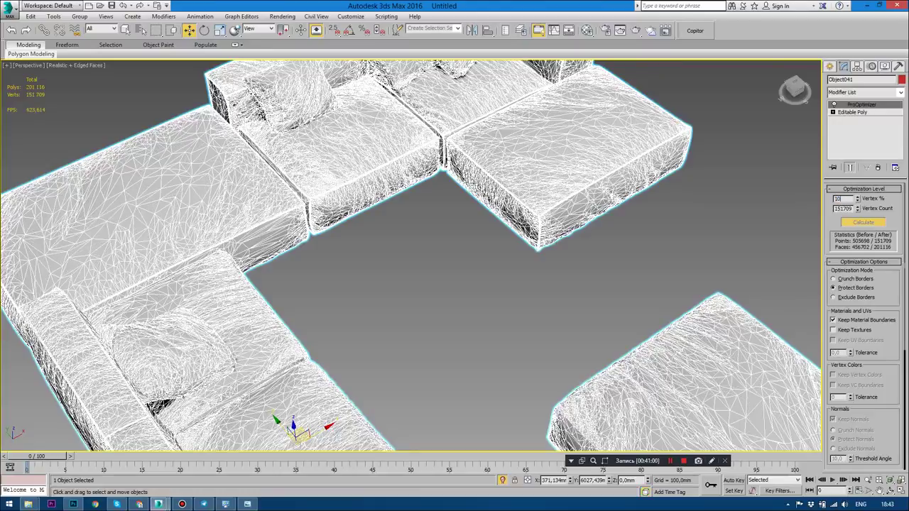
{"action": "key", "text": "Return"}
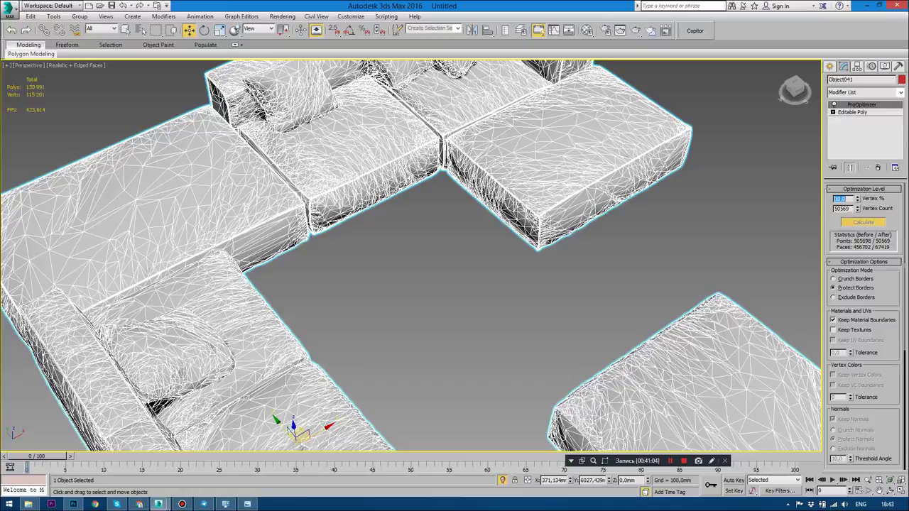
{"action": "type", "text": "1"}
{"action": "key", "text": "Return"}
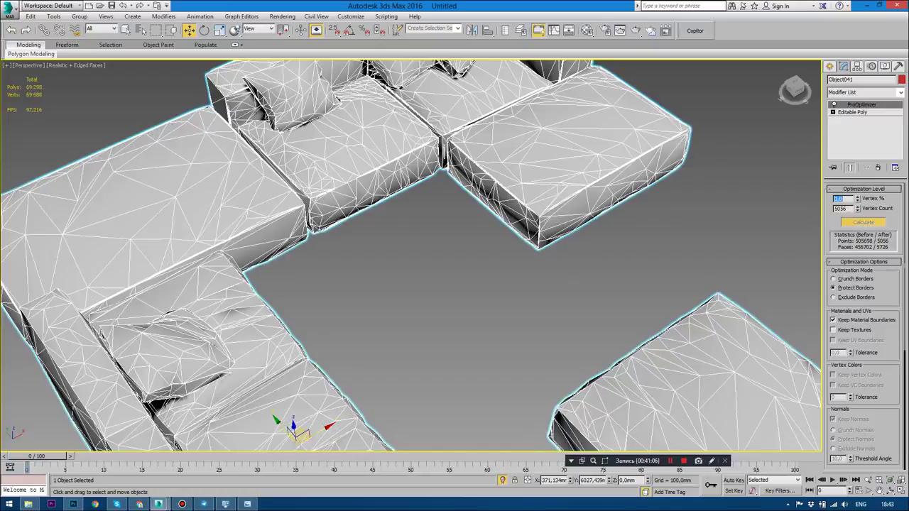
Frame the sofa without edged faces and raise Vertex % to 2, then 30.
{"action": "key", "text": "z"}
{"action": "key", "text": "F4"}
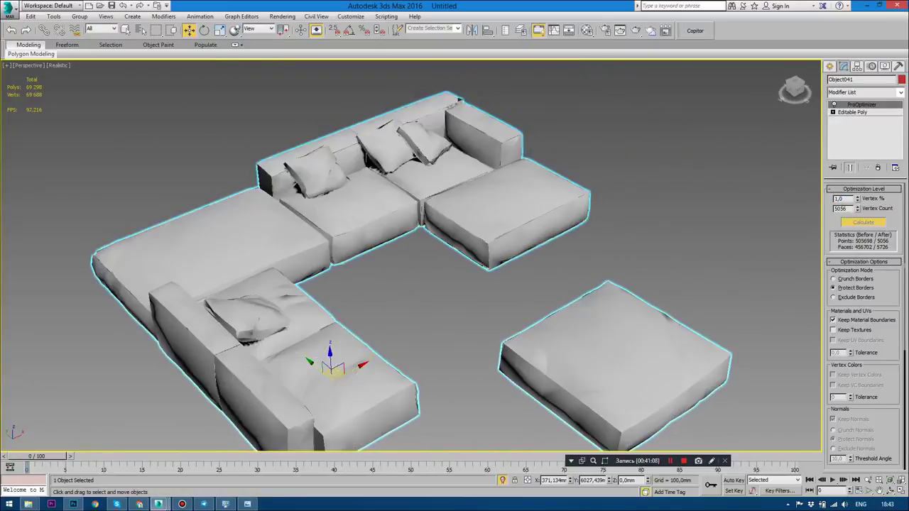
{"action": "scroll", "coordinate": [460, 99], "scroll_direction": "up", "scroll_amount": 3}
{"action": "middle_click_drag", "start_coordinate": [474, 110], "coordinate": [483, 149], "text": "alt"}
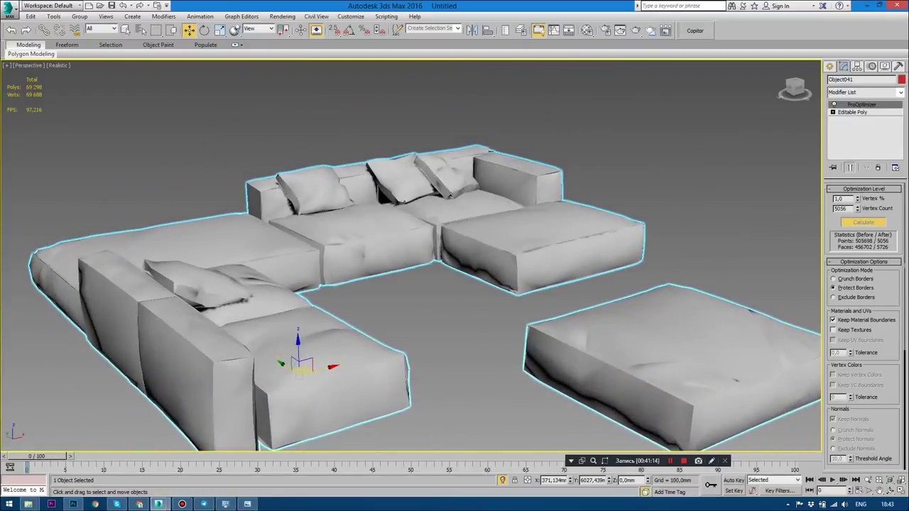
{"action": "left_click", "coordinate": [839, 198]}
{"action": "type", "text": "2"}
{"action": "key", "text": "Return"}
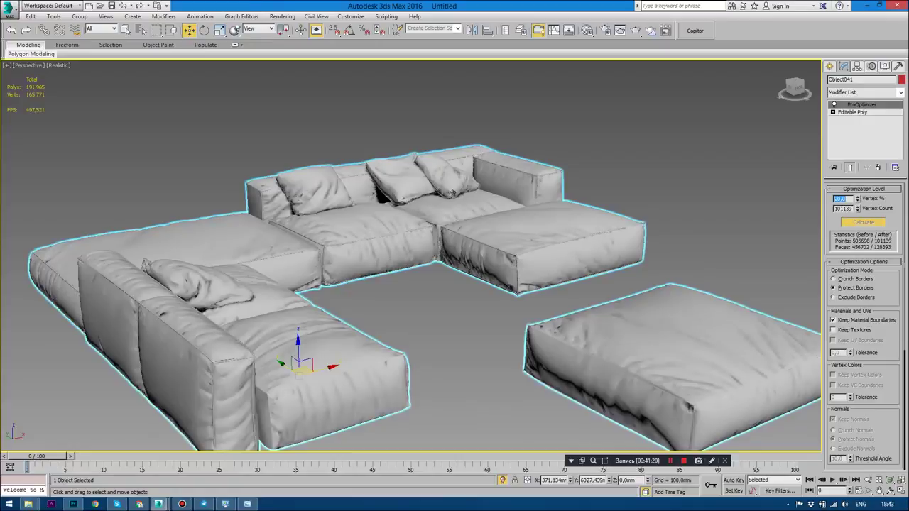
{"action": "type", "text": "30"}
{"action": "key", "text": "Return"}
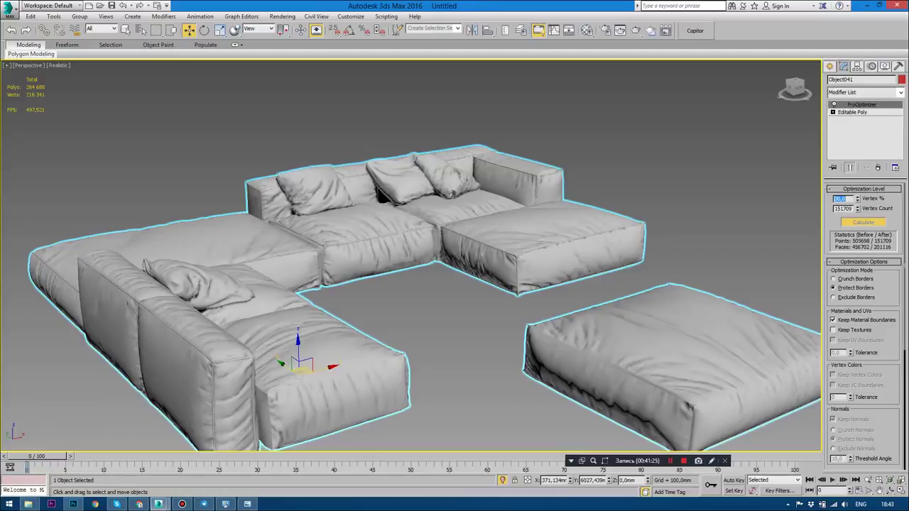
Orbit around the sofa to inspect it, then bring up reference render 01_2 in Photo Viewer.
{"action": "middle_click_drag", "start_coordinate": [426, 284], "coordinate": [497, 277], "text": "alt"}
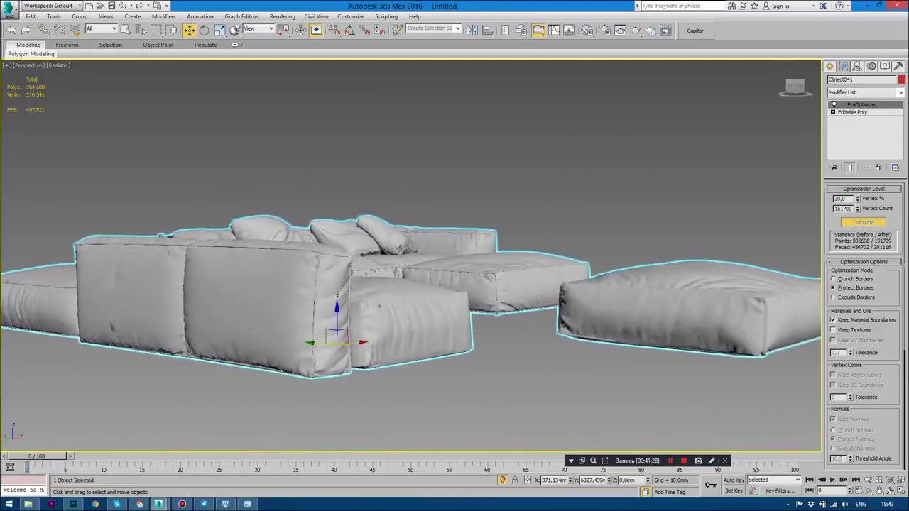
{"action": "middle_click_drag", "start_coordinate": [426, 284], "coordinate": [497, 284], "text": "alt"}
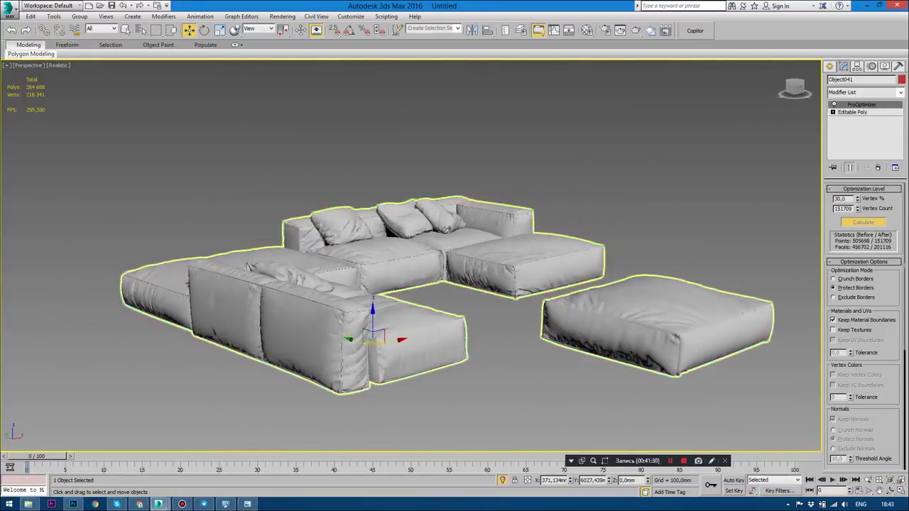
{"action": "middle_click_drag", "start_coordinate": [426, 284], "coordinate": [476, 284], "text": "alt"}
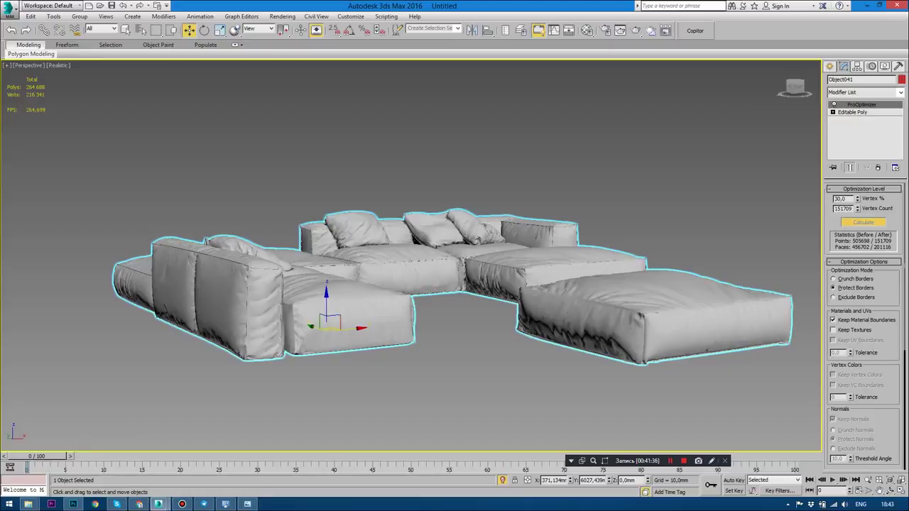
{"action": "left_click", "coordinate": [247, 504]}
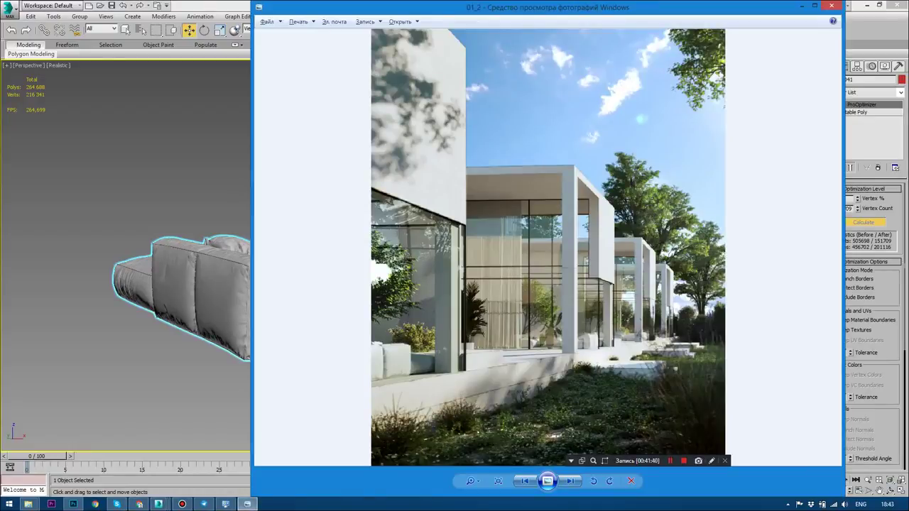
Return to the sofa scene and convert Object041 to Editable Poly.
{"action": "key", "text": "alt+Tab"}
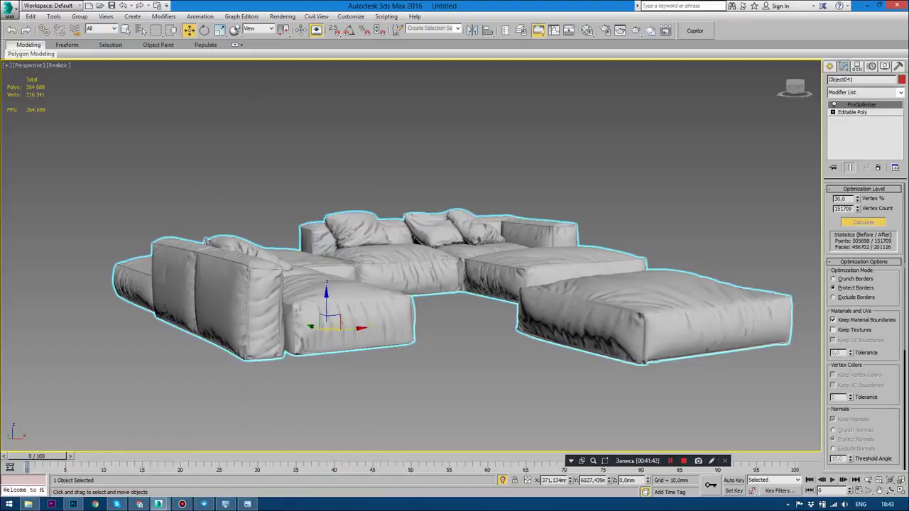
{"action": "middle_click_drag", "start_coordinate": [426, 284], "coordinate": [468, 354], "text": "alt"}
{"action": "right_click", "coordinate": [511, 155]}
{"action": "mouse_move", "coordinate": [530, 252]}
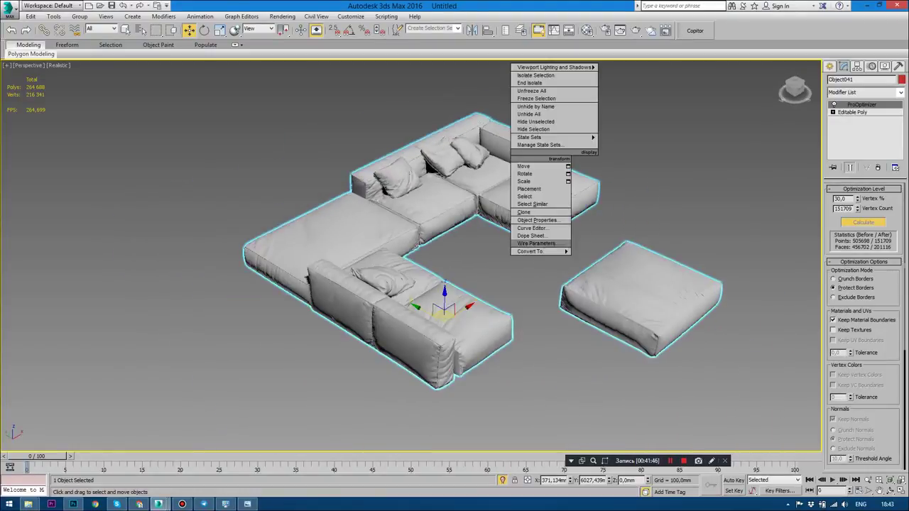
{"action": "left_click", "coordinate": [603, 259]}
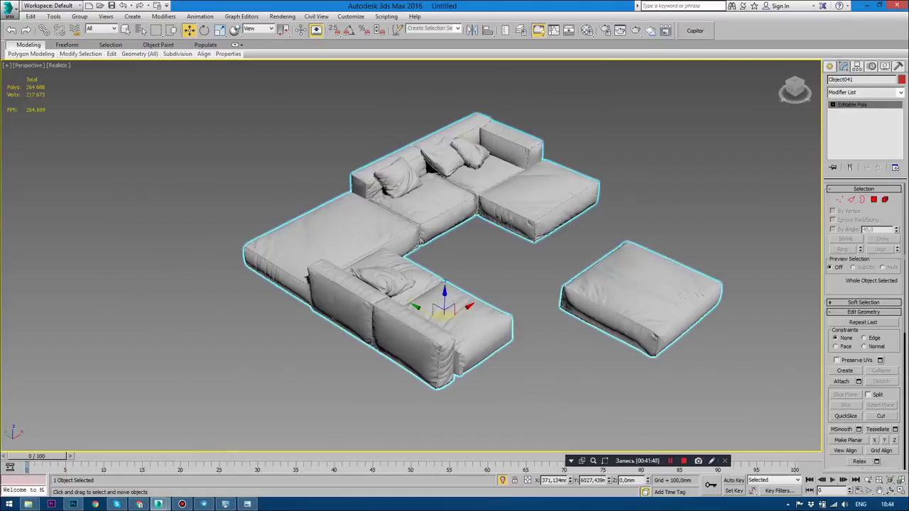
Delete the ottoman's elements and all leftover sliver polygons in Element mode.
{"action": "key", "text": "5"}
{"action": "left_click", "coordinate": [642, 275]}
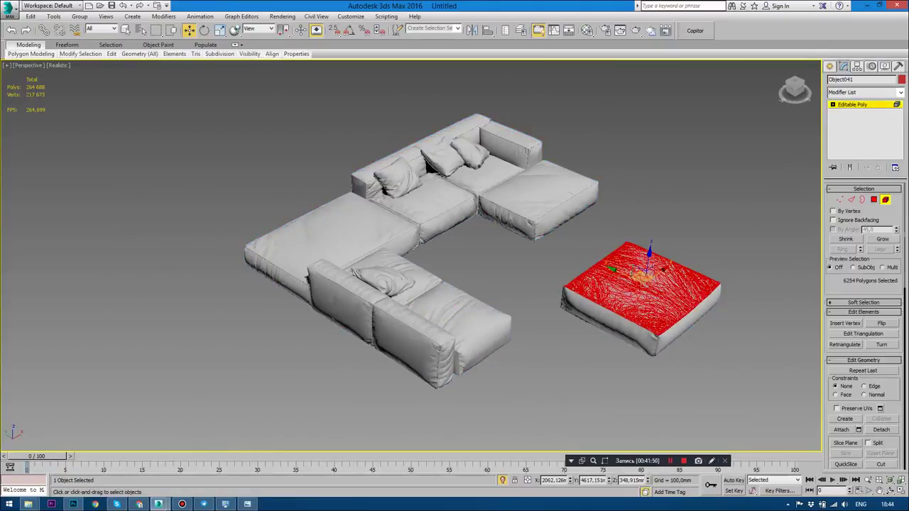
{"action": "left_click", "coordinate": [665, 345], "text": "ctrl"}
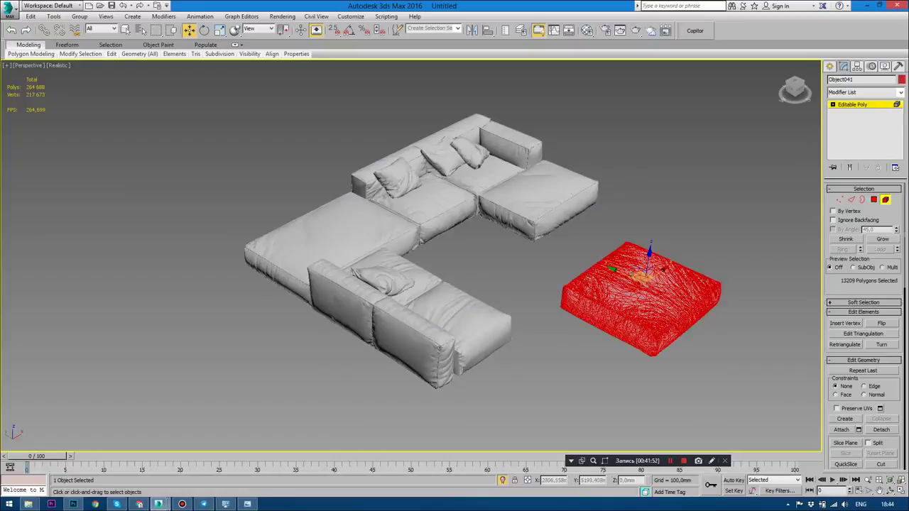
{"action": "key", "text": "Delete"}
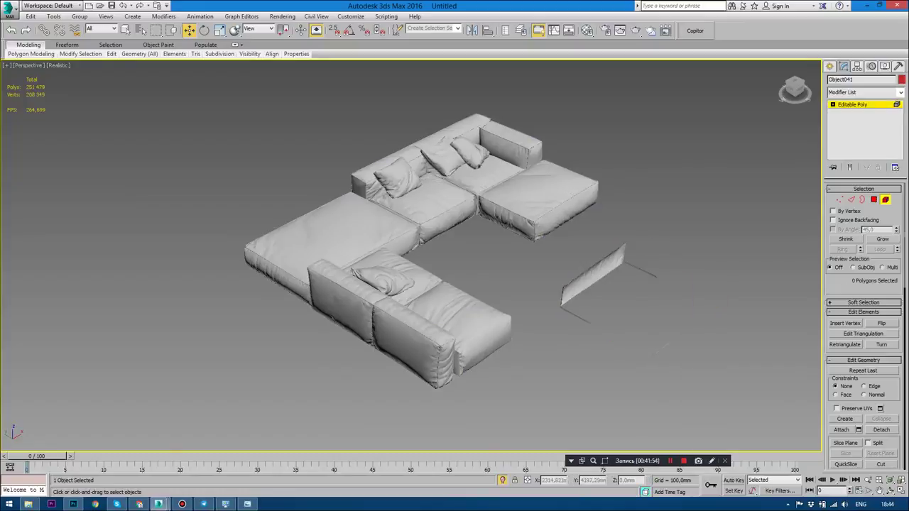
{"action": "left_click", "coordinate": [595, 276]}
{"action": "left_click_drag", "start_coordinate": [578, 284], "coordinate": [700, 376]}
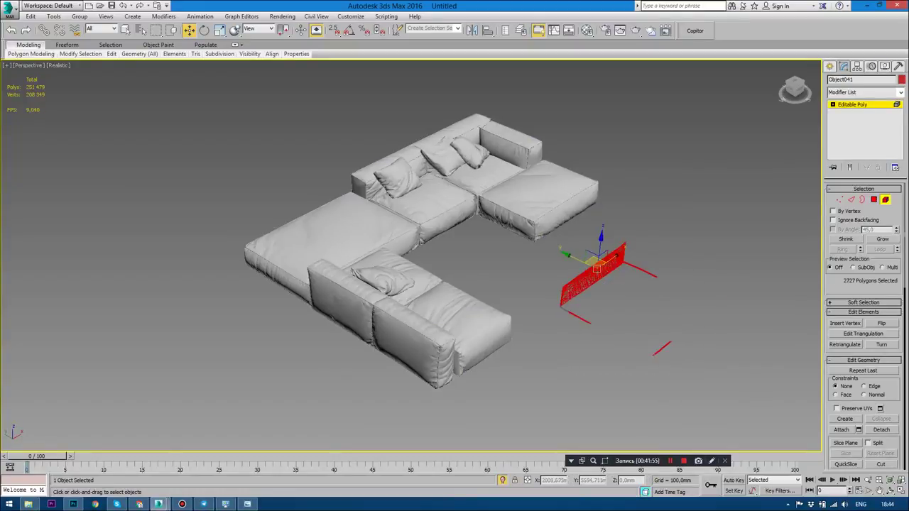
{"action": "key", "text": "Delete"}
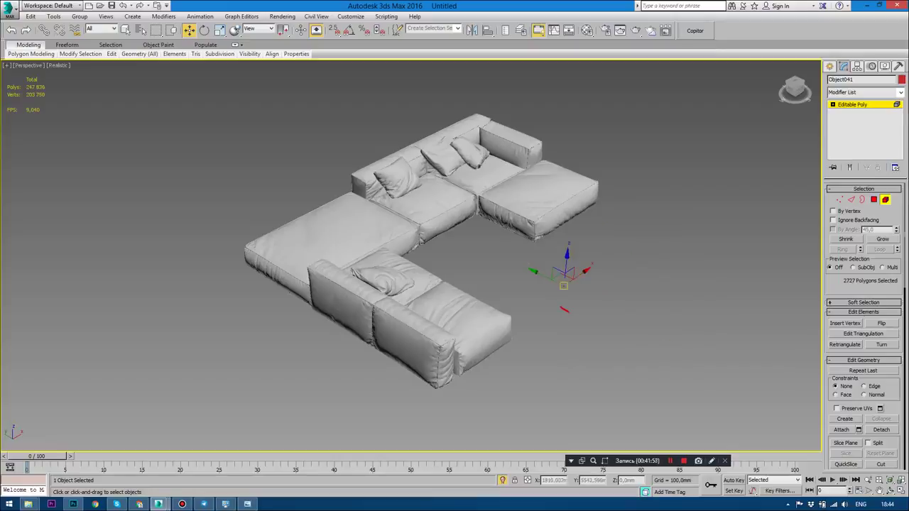
{"action": "left_click", "coordinate": [568, 294]}
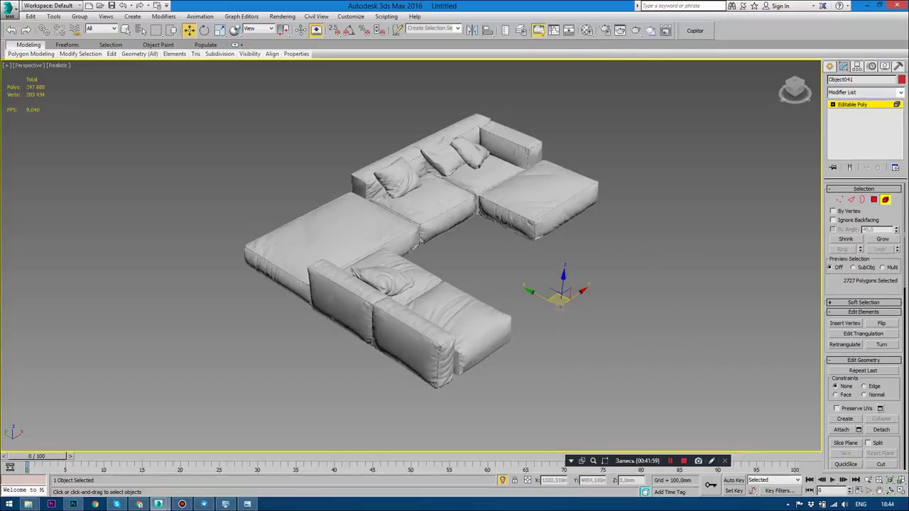
{"action": "key", "text": "Delete"}
Select one back cushion and its piping as elements to inspect them.
{"action": "left_click", "coordinate": [829, 65]}
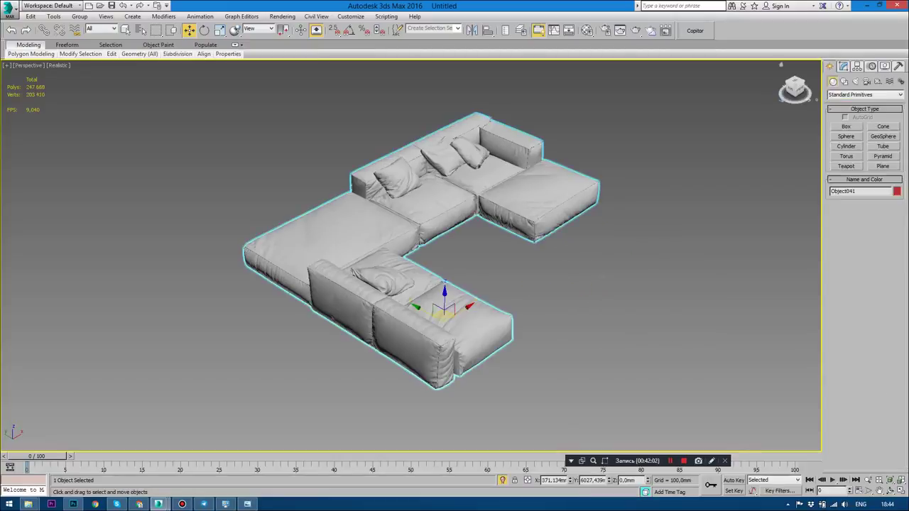
{"action": "mouse_move", "coordinate": [601, 277]}
{"action": "middle_mouse_down", "text": "alt"}
{"action": "mouse_move", "coordinate": [563, 354]}
{"action": "mouse_move", "coordinate": [487, 350]}
{"action": "middle_mouse_up", "text": "alt"}
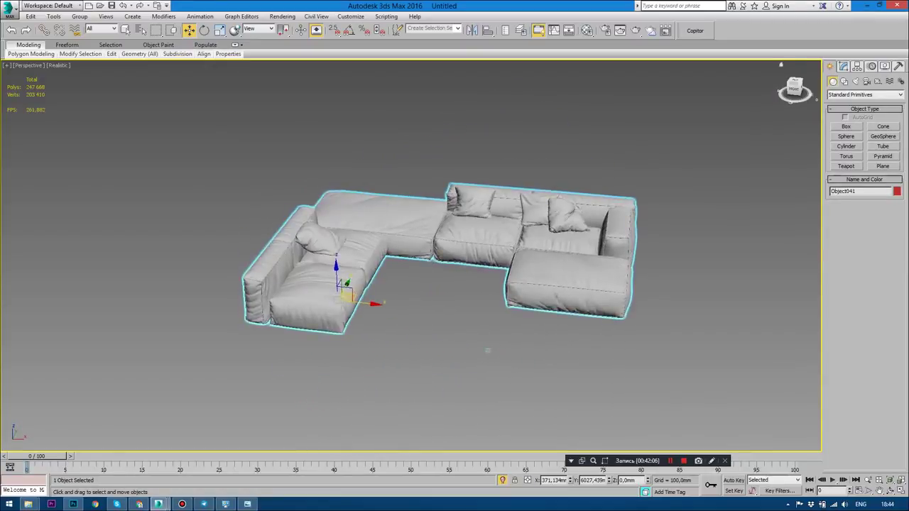
{"action": "left_click", "coordinate": [843, 65]}
{"action": "left_click", "coordinate": [885, 200]}
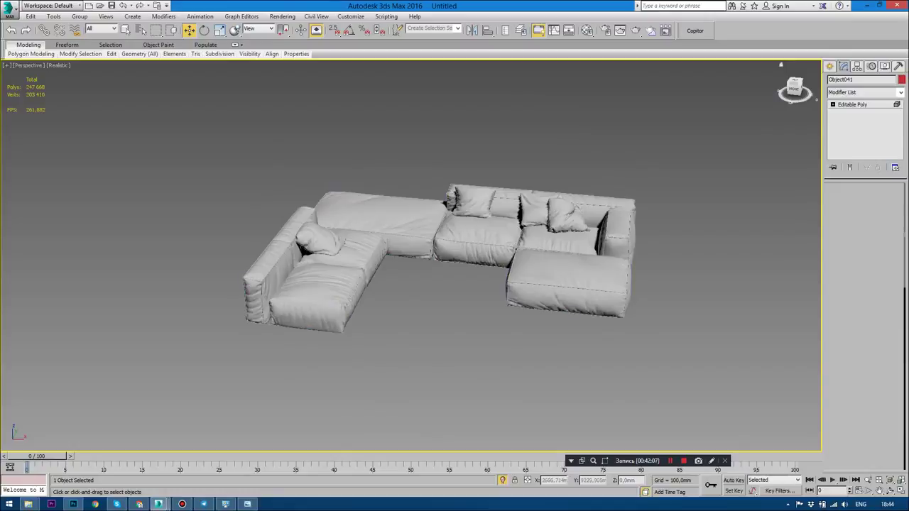
{"action": "left_click", "coordinate": [568, 213]}
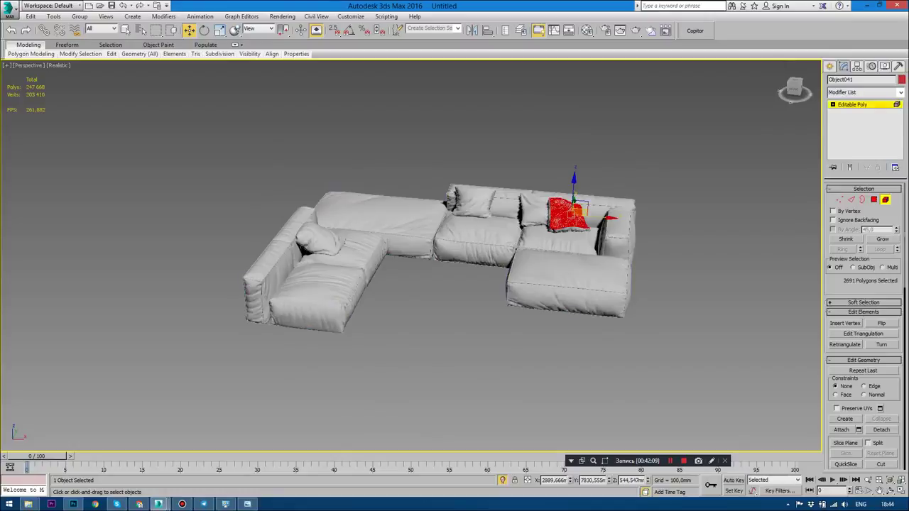
{"action": "scroll", "coordinate": [538, 207], "scroll_direction": "up", "scroll_amount": 4}
{"action": "left_click", "coordinate": [625, 246], "text": "ctrl"}
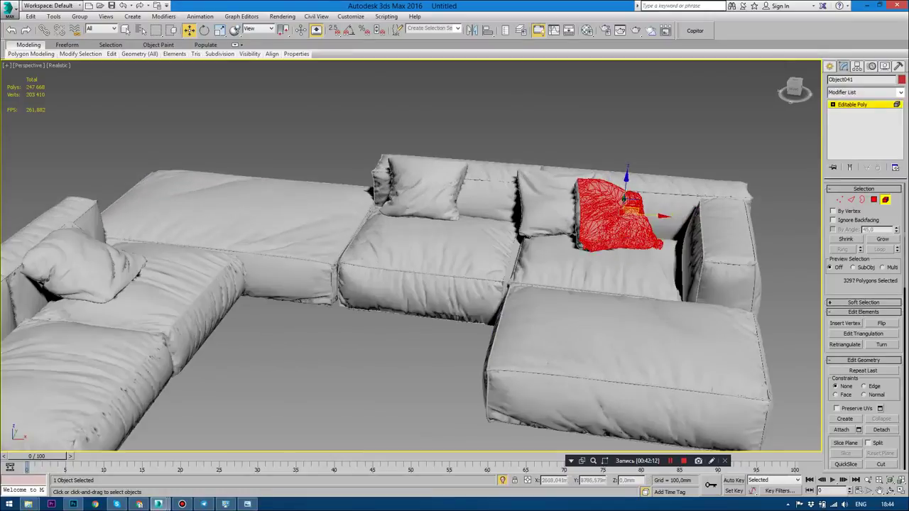
Clear the selection, orbit around the sofa, and switch to the reference photo.
{"action": "key", "text": "ctrl+d"}
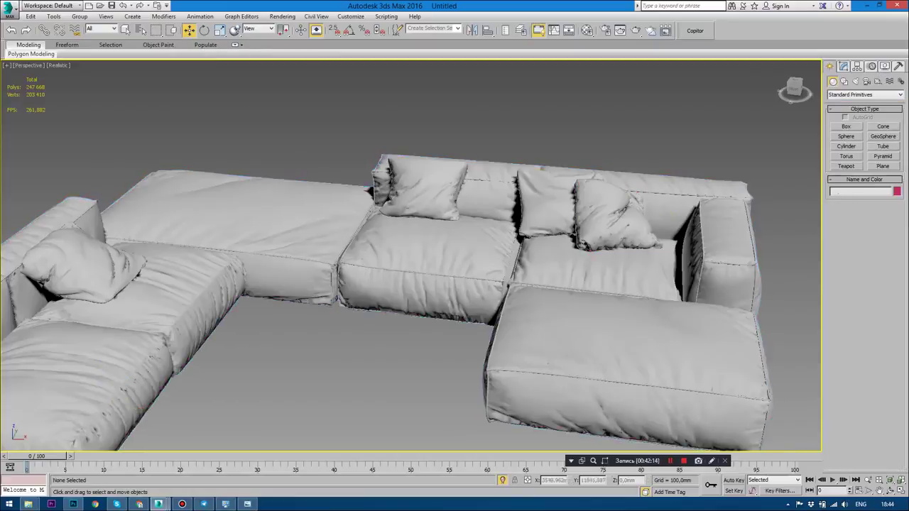
{"action": "middle_click_drag", "start_coordinate": [426, 284], "coordinate": [511, 284], "text": "alt"}
{"action": "scroll", "coordinate": [410, 255], "scroll_direction": "down", "scroll_amount": 3}
{"action": "middle_click_drag", "start_coordinate": [355, 320], "coordinate": [309, 384], "text": "alt"}
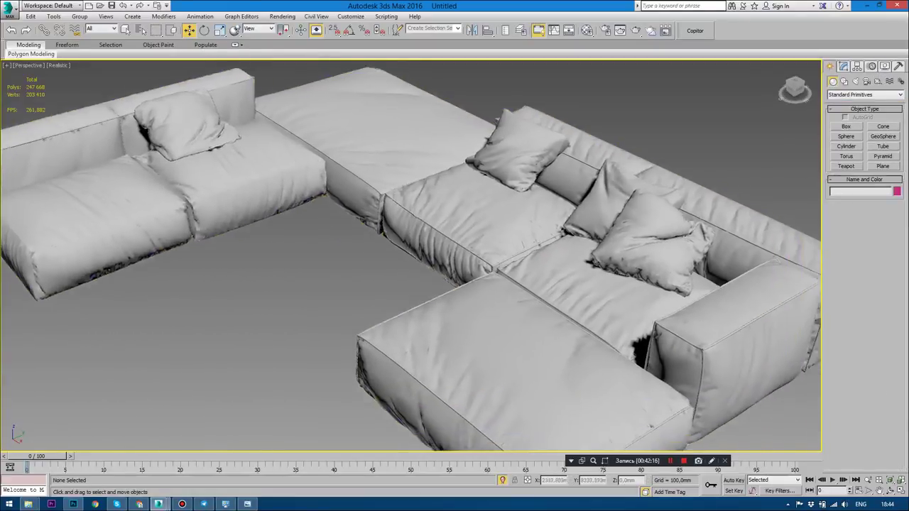
{"action": "scroll", "coordinate": [308, 384], "scroll_direction": "down", "scroll_amount": 3}
{"action": "key", "text": "alt+Tab"}
{"action": "key", "text": "Tab"}
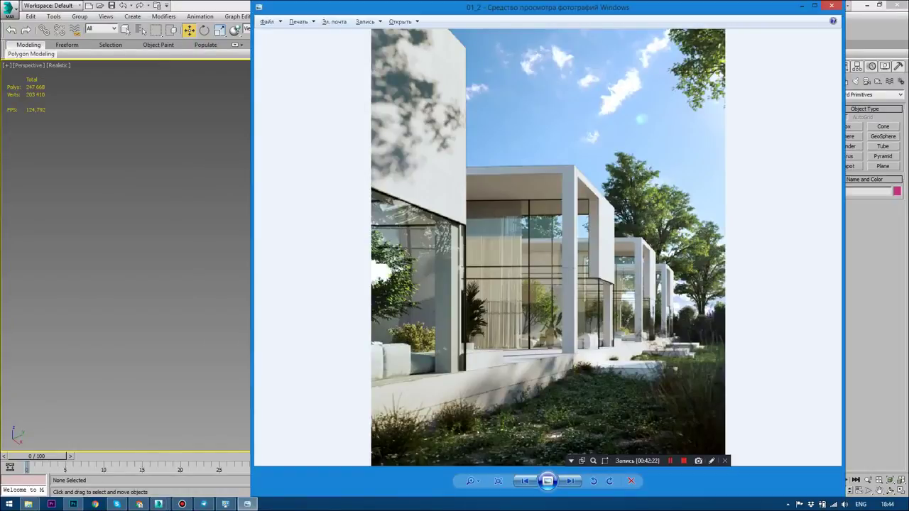
Store the sofa in Copitor's Copy1 slot, then switch to the box building's 3ds Max window.
{"action": "key", "text": "alt+Tab"}
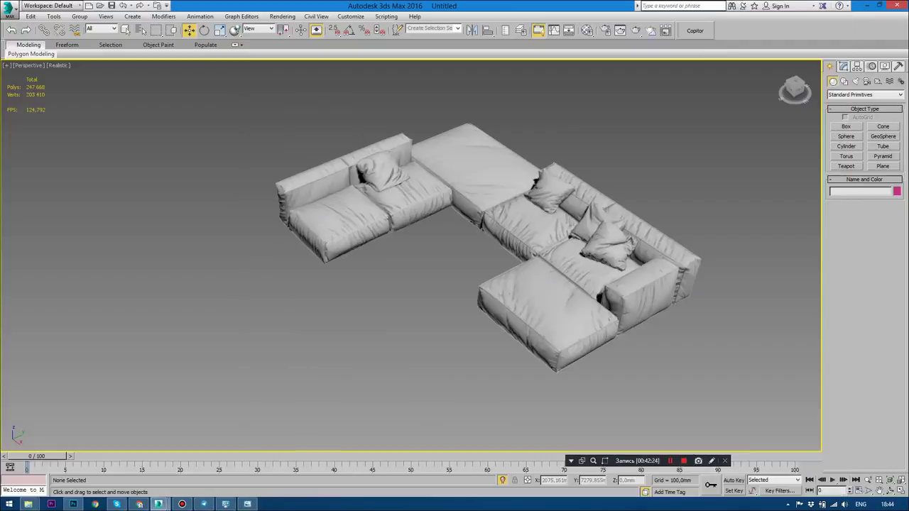
{"action": "left_click", "coordinate": [694, 31]}
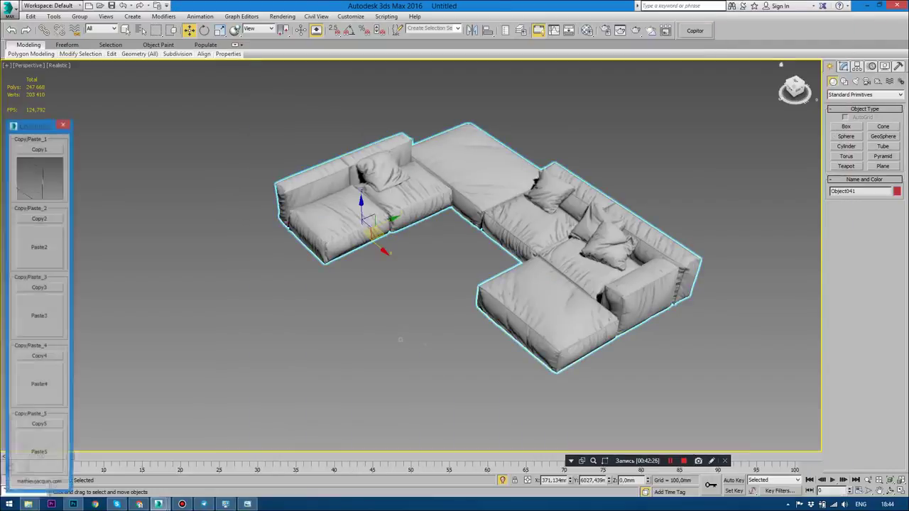
{"action": "left_click", "coordinate": [39, 149]}
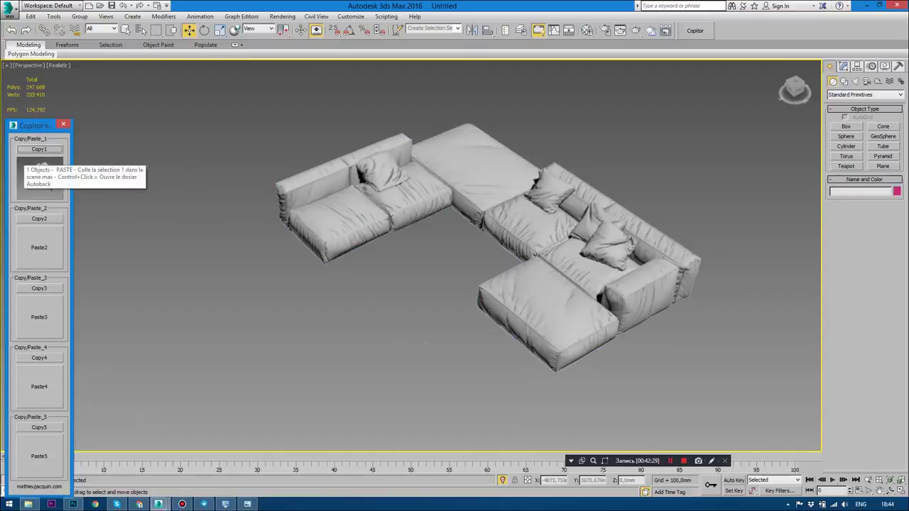
{"action": "left_click", "coordinate": [39, 174]}
{"action": "key", "text": "alt+Tab"}
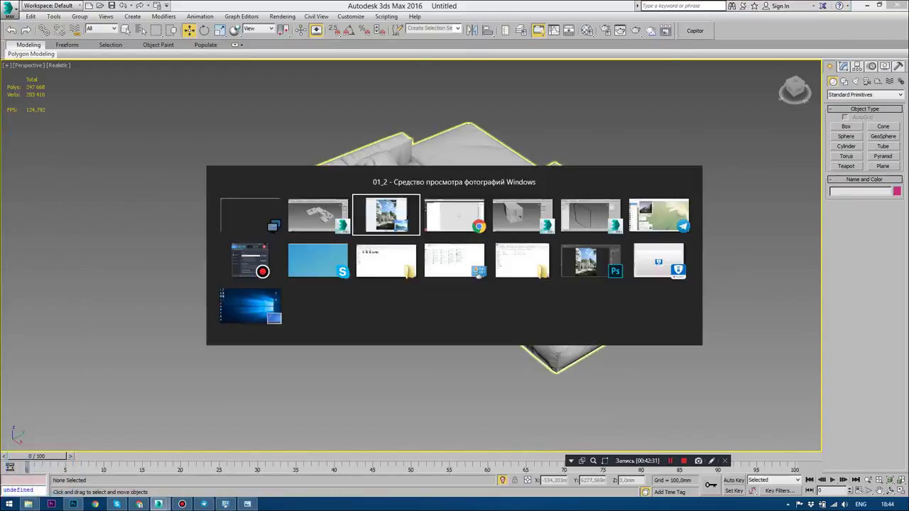
{"action": "key", "text": "alt+Tab"}
{"action": "key", "text": "alt+Tab"}
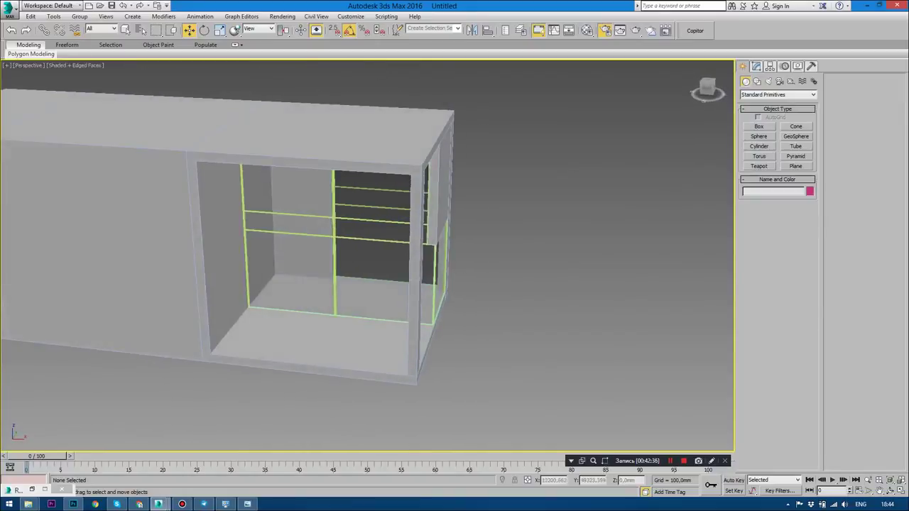
Paste the stored sofa into the building scene and check its elements.
{"action": "left_click", "coordinate": [39, 174]}
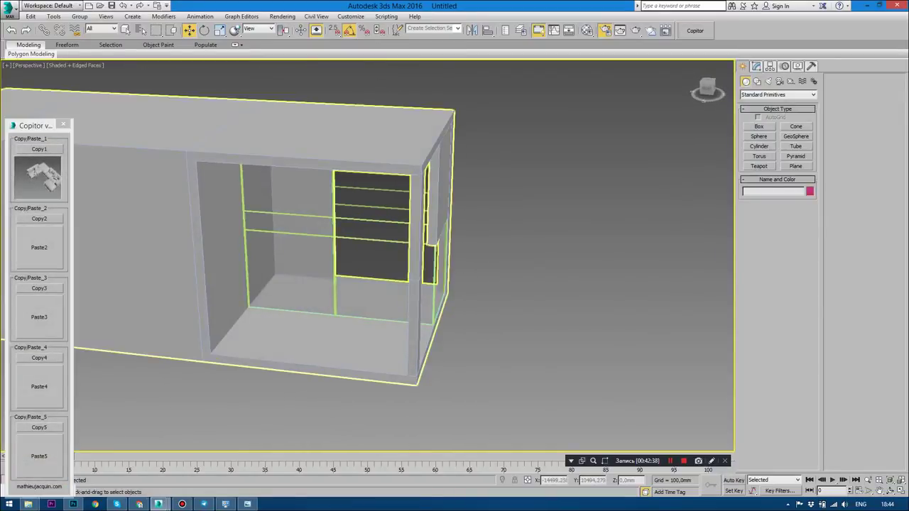
{"action": "left_click", "coordinate": [63, 125]}
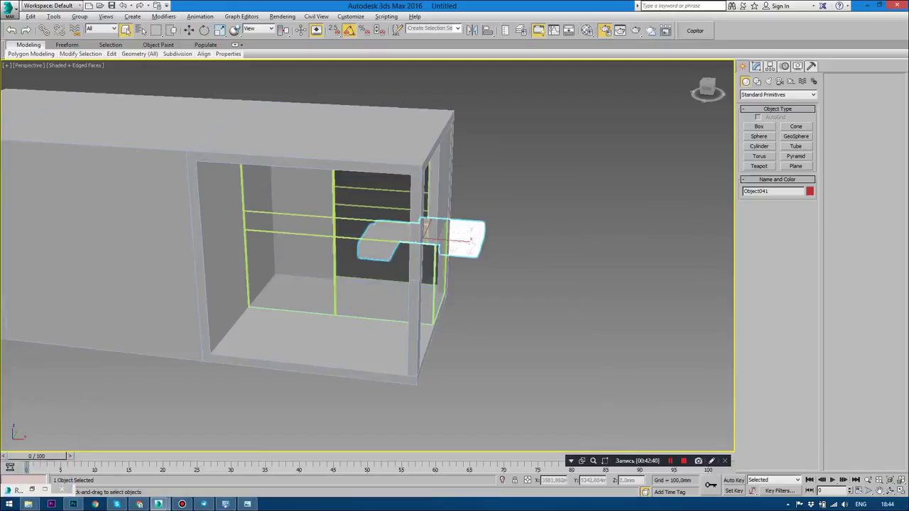
{"action": "mouse_move", "coordinate": [284, 256]}
{"action": "middle_mouse_down", "text": "alt"}
{"action": "mouse_move", "coordinate": [433, 255]}
{"action": "mouse_move", "coordinate": [383, 264]}
{"action": "middle_mouse_up", "text": "alt"}
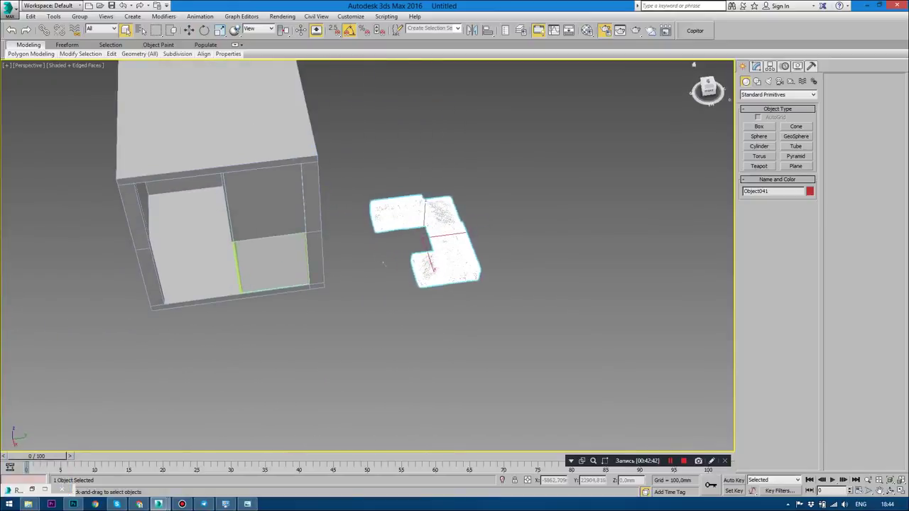
{"action": "left_click", "coordinate": [755, 66]}
{"action": "key", "text": "5"}
{"action": "left_click", "coordinate": [384, 225]}
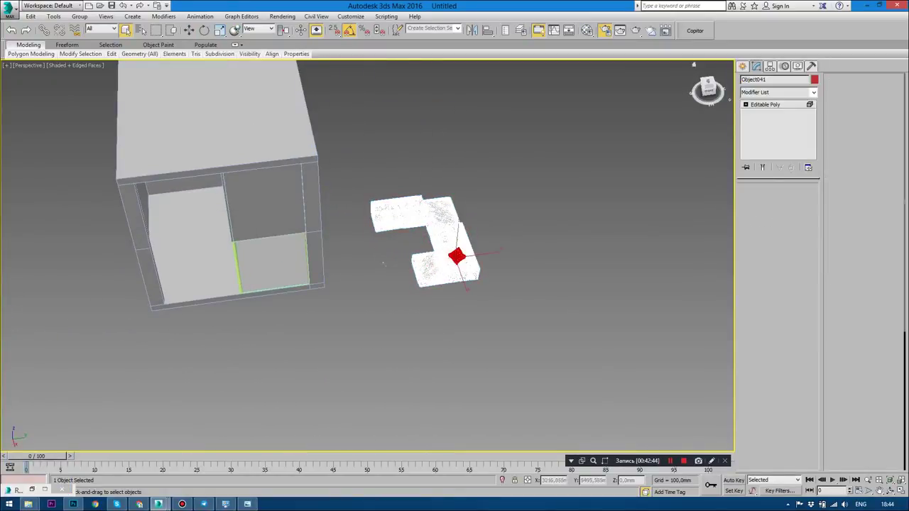
{"action": "key", "text": "ctrl+d"}
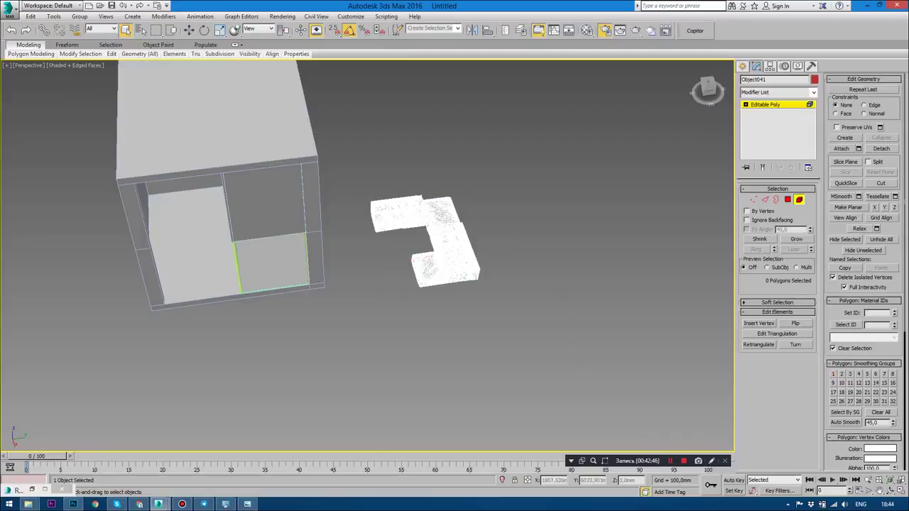
In the enlarged Top view, move the sofa down into the building outline.
{"action": "key", "text": "alt+w"}
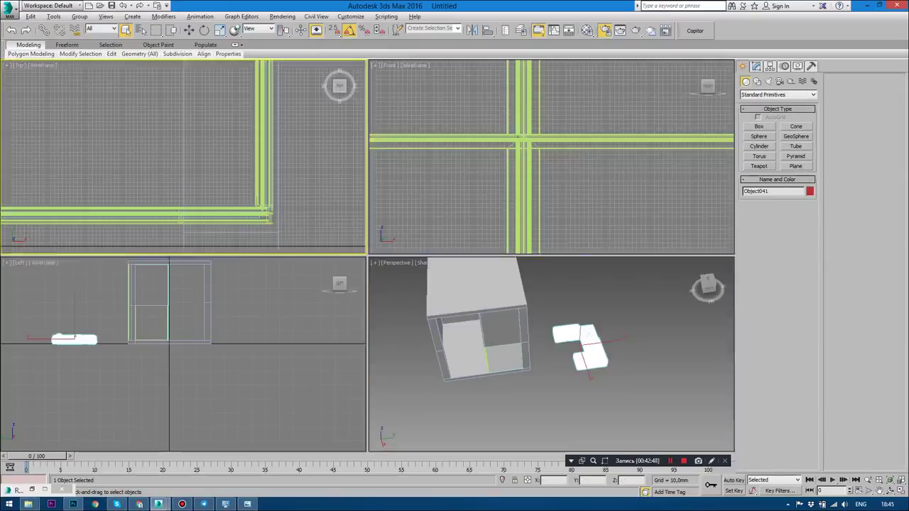
{"action": "key", "text": "alt+w"}
{"action": "key", "text": "z"}
{"action": "scroll", "coordinate": [342, 223], "scroll_direction": "down", "scroll_amount": 5}
{"action": "scroll", "coordinate": [339, 295], "scroll_direction": "up", "scroll_amount": 2}
{"action": "key", "text": "w"}
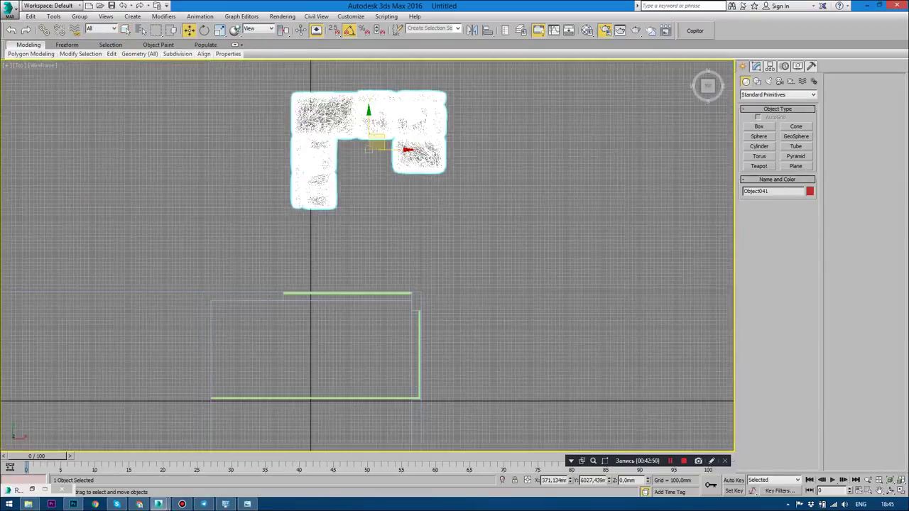
{"action": "left_click_drag", "start_coordinate": [361, 171], "coordinate": [340, 347]}
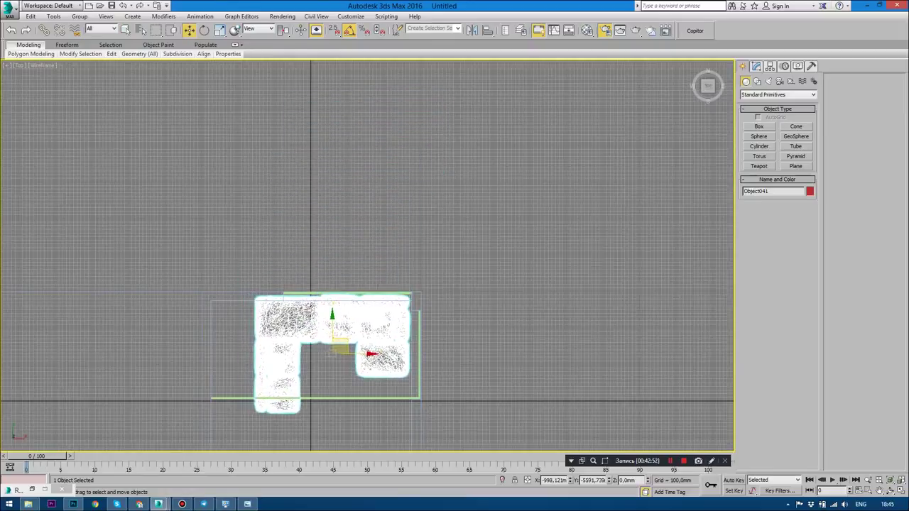
{"action": "middle_click_drag", "start_coordinate": [314, 341], "coordinate": [338, 284]}
{"action": "scroll", "coordinate": [338, 284], "scroll_direction": "up", "scroll_amount": 2}
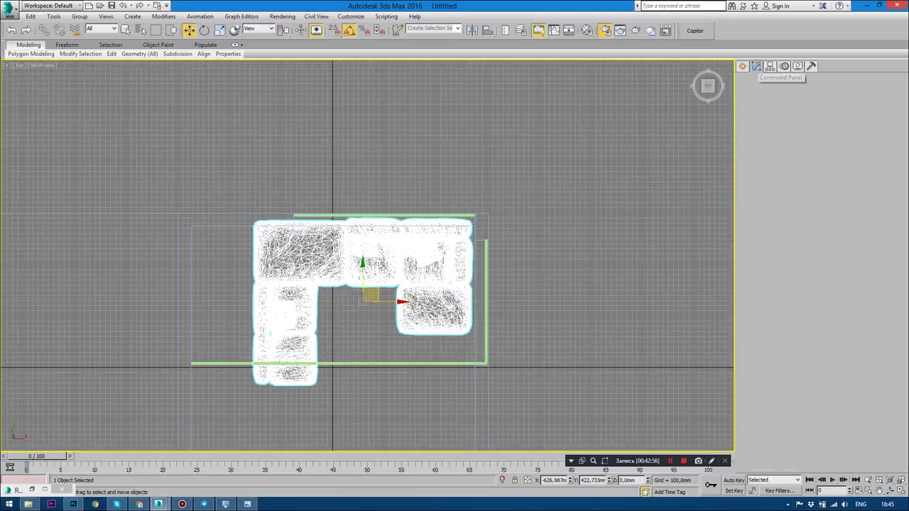
Delete the sofa's bottom-left seat and left armrest strip elements.
{"action": "left_click", "coordinate": [756, 66]}
{"action": "key", "text": "5"}
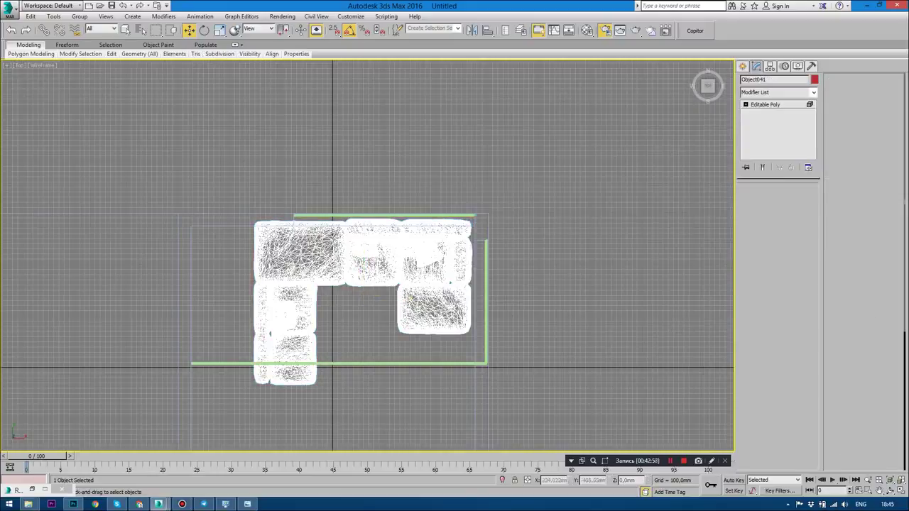
{"action": "left_click", "coordinate": [287, 359]}
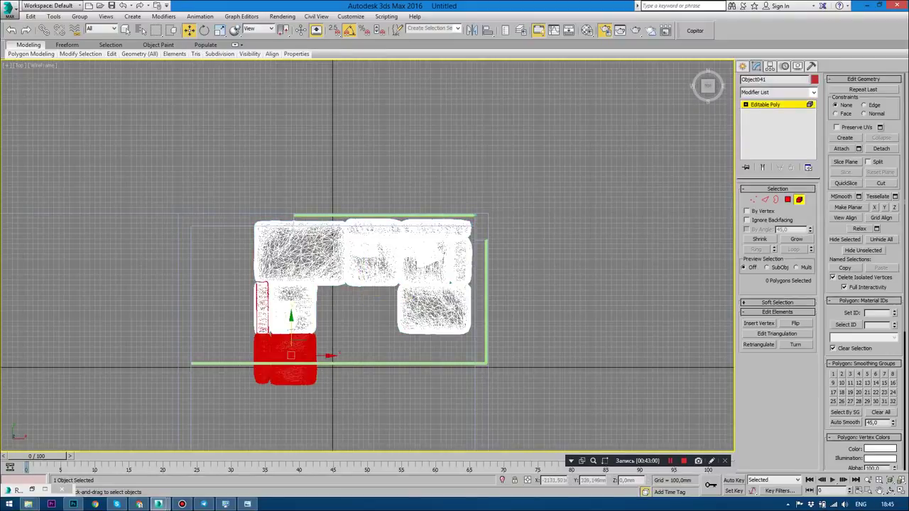
{"action": "scroll", "coordinate": [237, 338], "scroll_direction": "up", "scroll_amount": 2}
{"action": "scroll", "coordinate": [237, 338], "scroll_direction": "up", "scroll_amount": 3}
{"action": "left_click", "coordinate": [287, 369], "text": "ctrl"}
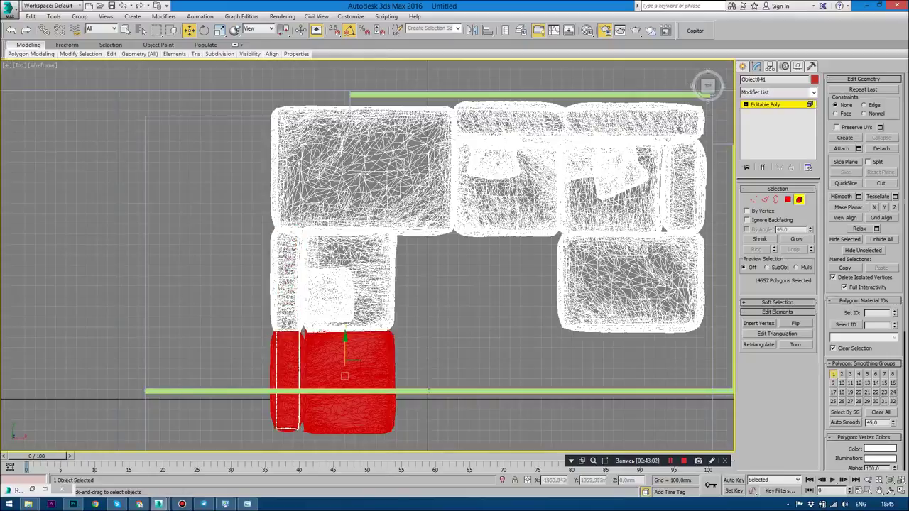
{"action": "key", "text": "Delete"}
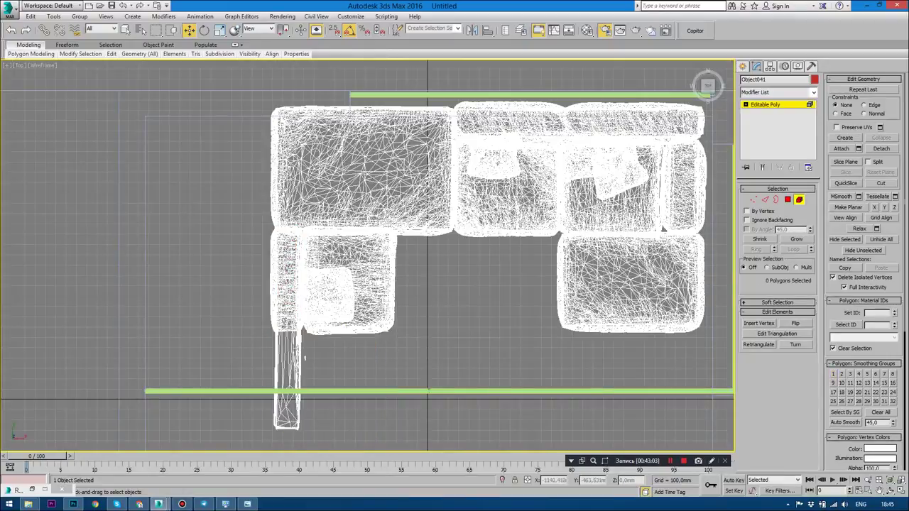
{"action": "scroll", "coordinate": [315, 414], "scroll_direction": "up", "scroll_amount": 2}
Remove the loose strips behind the sofa and finish polygon editing.
{"action": "key", "text": "alt+w"}
{"action": "key", "text": "alt+w"}
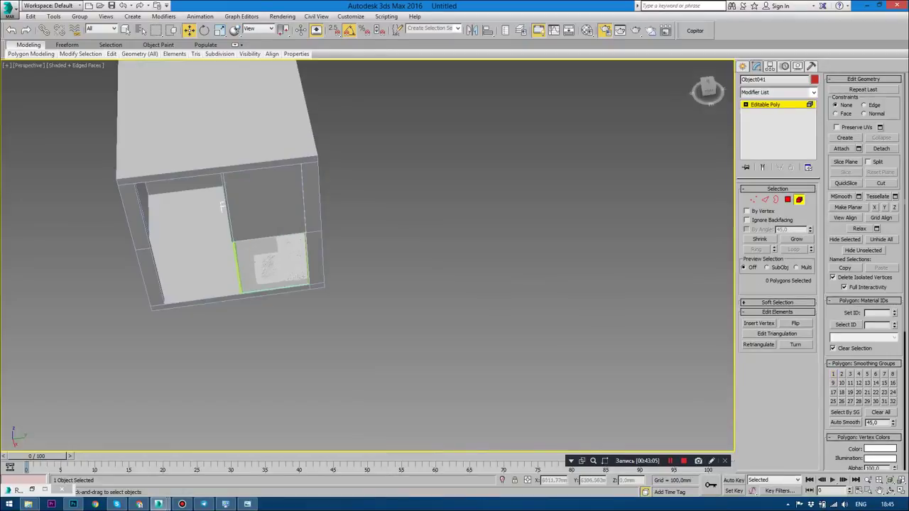
{"action": "middle_click_drag", "start_coordinate": [221, 206], "coordinate": [231, 234], "text": "alt"}
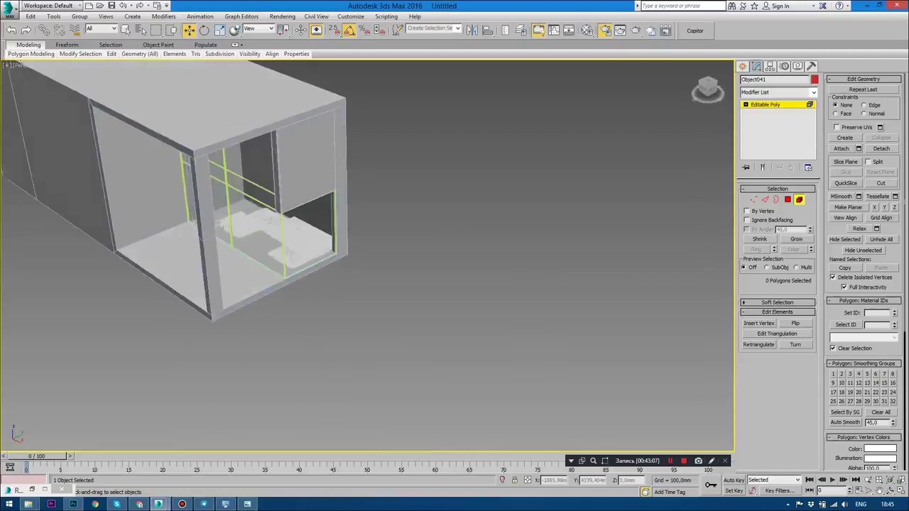
{"action": "scroll", "coordinate": [231, 234], "scroll_direction": "up", "scroll_amount": 3}
{"action": "scroll", "coordinate": [234, 263], "scroll_direction": "up", "scroll_amount": 3}
{"action": "scroll", "coordinate": [237, 284], "scroll_direction": "up", "scroll_amount": 3}
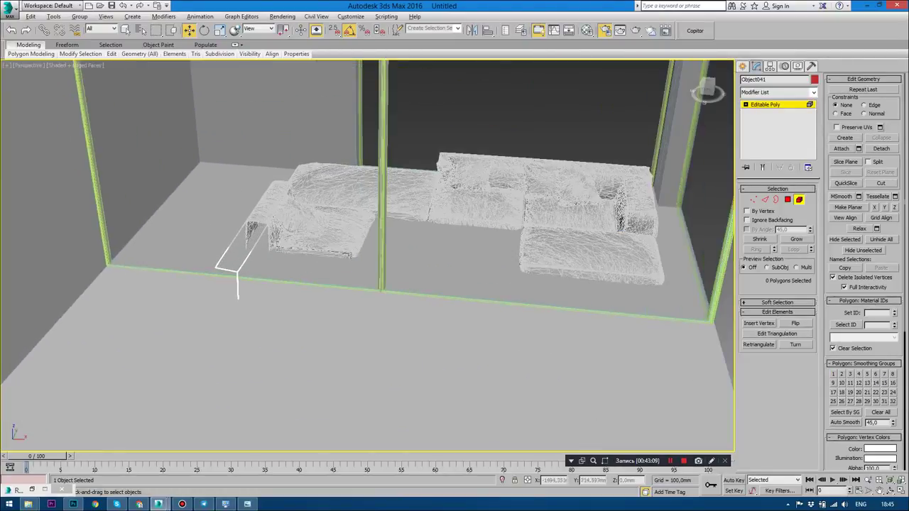
{"action": "scroll", "coordinate": [298, 234], "scroll_direction": "up", "scroll_amount": 2}
{"action": "scroll", "coordinate": [262, 229], "scroll_direction": "up", "scroll_amount": 2}
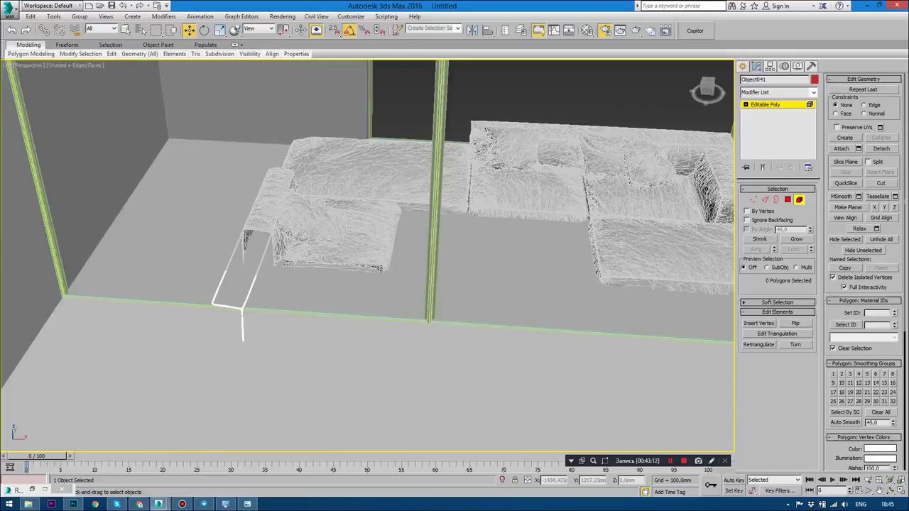
{"action": "mouse_move", "coordinate": [355, 248]}
{"action": "middle_mouse_down", "text": "alt"}
{"action": "mouse_move", "coordinate": [348, 224]}
{"action": "mouse_move", "coordinate": [365, 225]}
{"action": "mouse_move", "coordinate": [337, 245]}
{"action": "mouse_move", "coordinate": [320, 276]}
{"action": "middle_mouse_up", "text": "alt"}
{"action": "middle_click_drag", "start_coordinate": [367, 256], "coordinate": [398, 263], "text": "alt"}
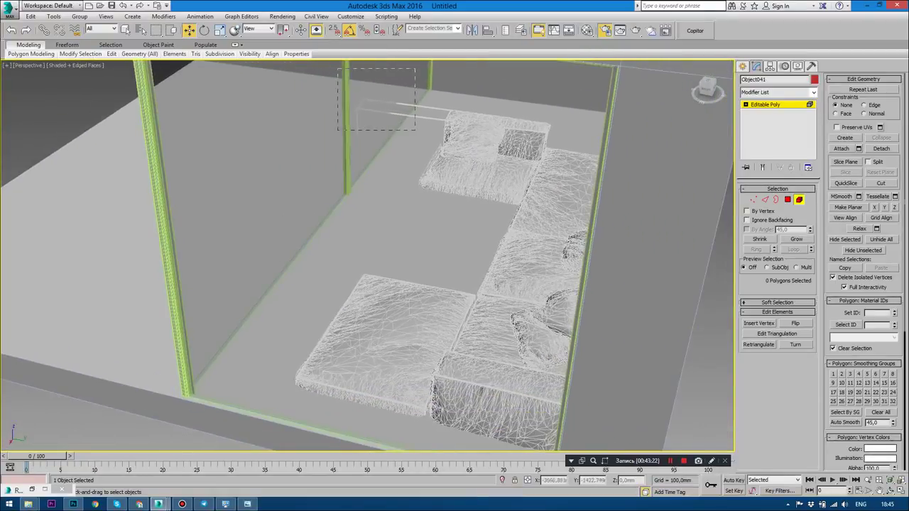
{"action": "left_click_drag", "start_coordinate": [416, 130], "coordinate": [415, 130]}
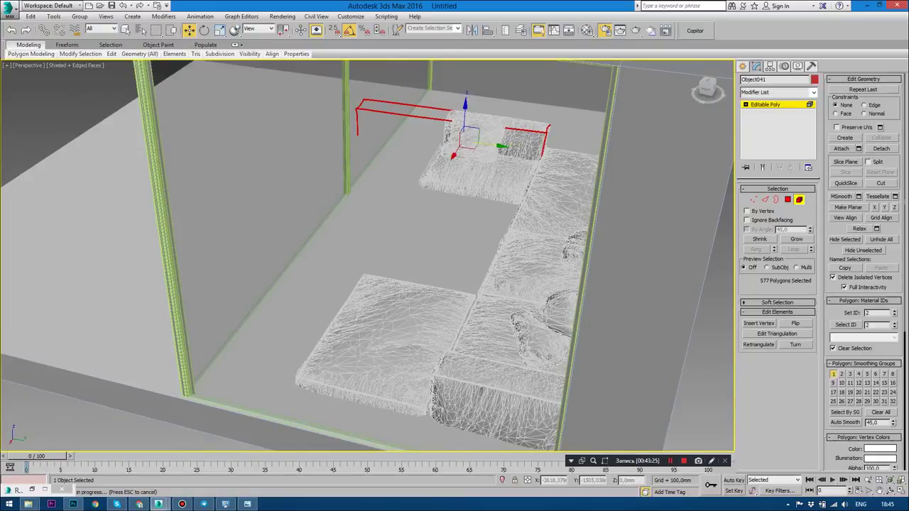
{"action": "middle_click_drag", "start_coordinate": [367, 255], "coordinate": [426, 248], "text": "alt"}
{"action": "key", "text": "Delete"}
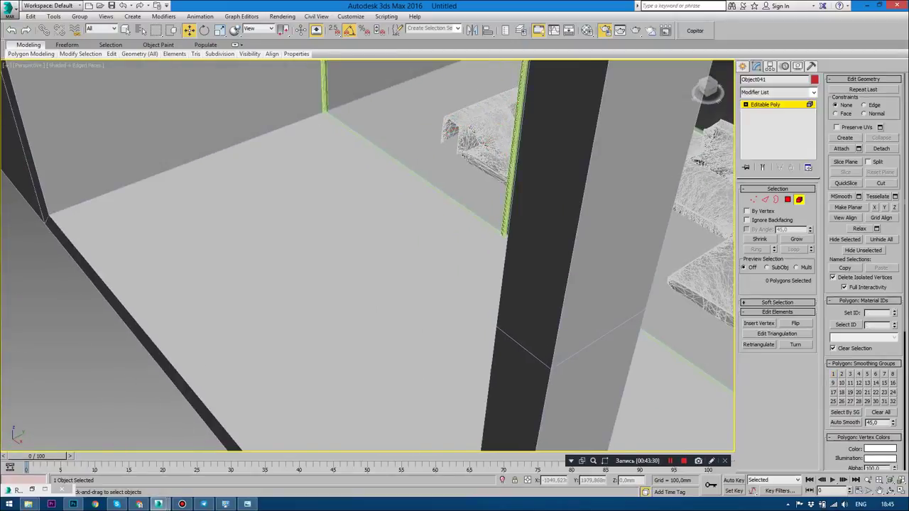
{"action": "left_click", "coordinate": [742, 66]}
Show the sofa on its own and delete the thin strip sticking out of it.
{"action": "key", "text": "z"}
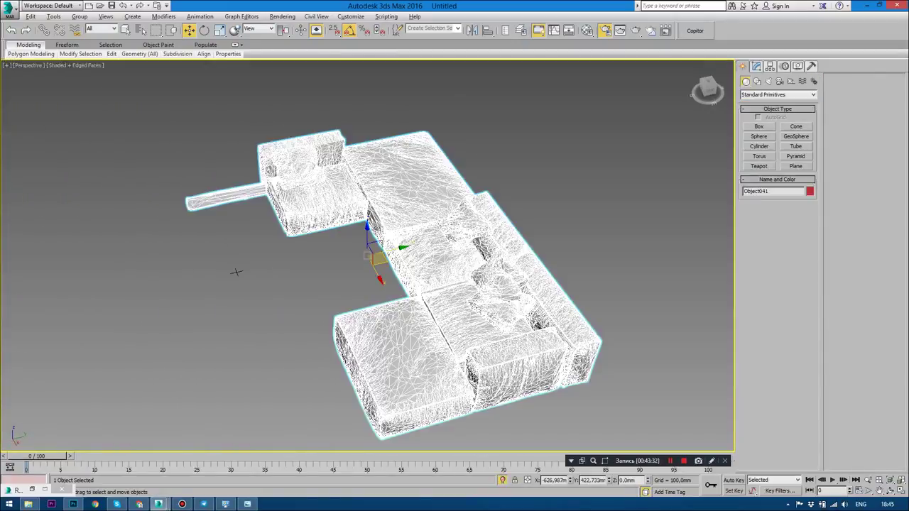
{"action": "mouse_move", "coordinate": [234, 256]}
{"action": "middle_mouse_down", "text": "alt"}
{"action": "mouse_move", "coordinate": [252, 242]}
{"action": "mouse_move", "coordinate": [115, 345]}
{"action": "middle_mouse_up", "text": "alt"}
{"action": "key", "text": "m"}
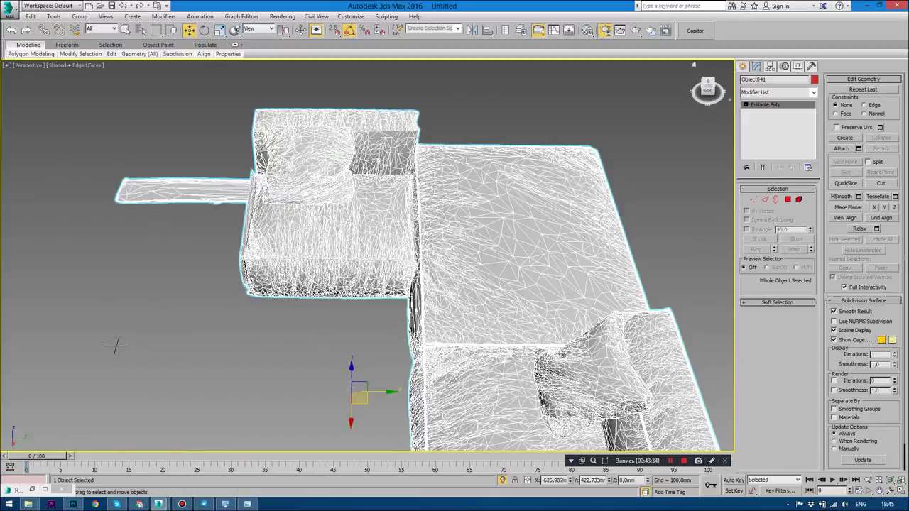
{"action": "key", "text": "5"}
{"action": "left_click", "coordinate": [217, 203]}
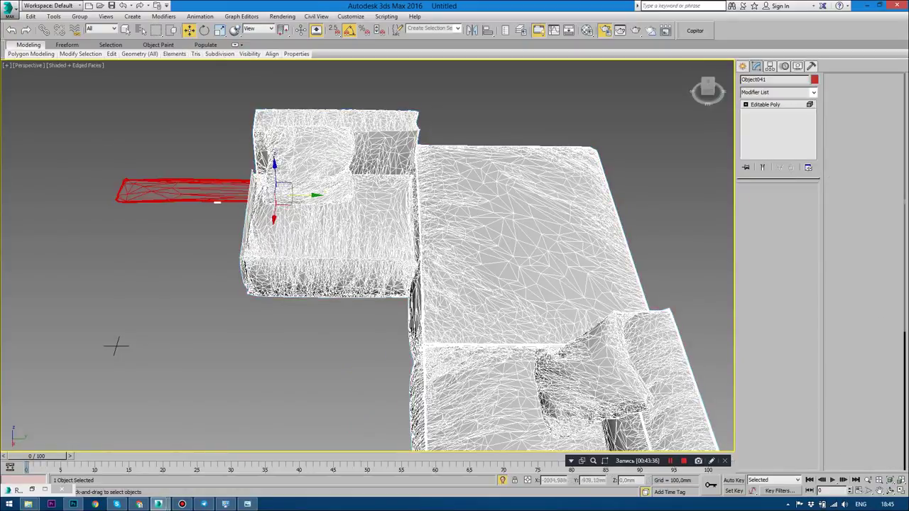
{"action": "key", "text": "Delete"}
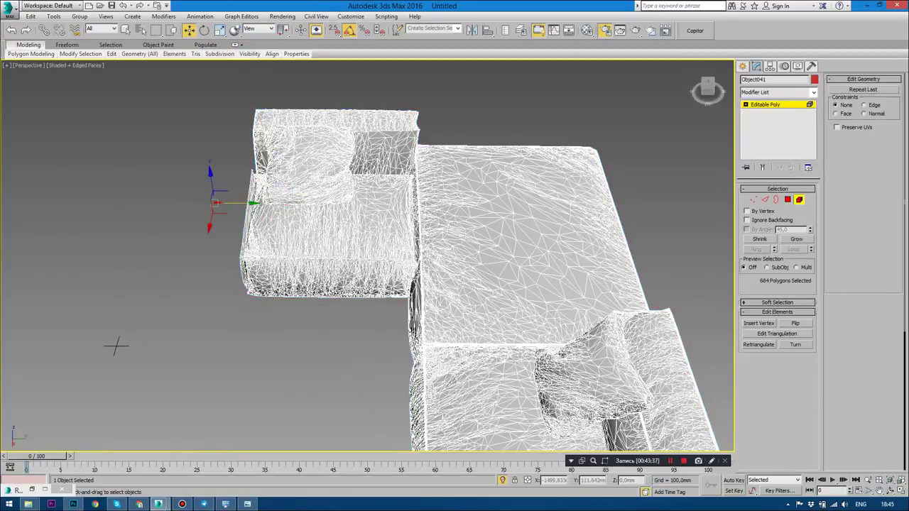
Select the left armrest panels and detach them as Object042.
{"action": "mouse_move", "coordinate": [116, 345]}
{"action": "middle_mouse_down", "text": "alt"}
{"action": "mouse_move", "coordinate": [142, 397]}
{"action": "mouse_move", "coordinate": [145, 376]}
{"action": "middle_mouse_up", "text": "alt"}
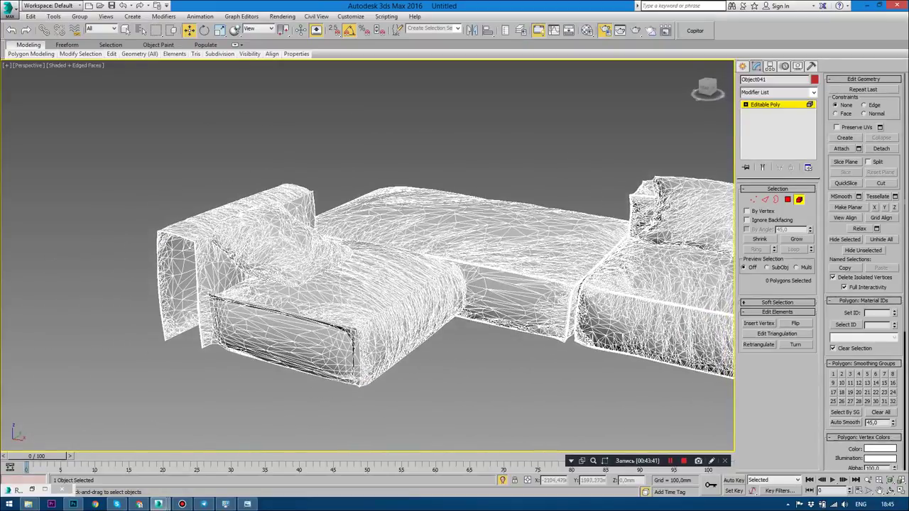
{"action": "left_click", "coordinate": [178, 283]}
{"action": "left_click", "coordinate": [266, 241], "text": "ctrl"}
{"action": "mouse_move", "coordinate": [266, 241]}
{"action": "middle_mouse_down", "text": "alt"}
{"action": "mouse_move", "coordinate": [559, 420]}
{"action": "mouse_move", "coordinate": [440, 397]}
{"action": "middle_mouse_up", "text": "alt"}
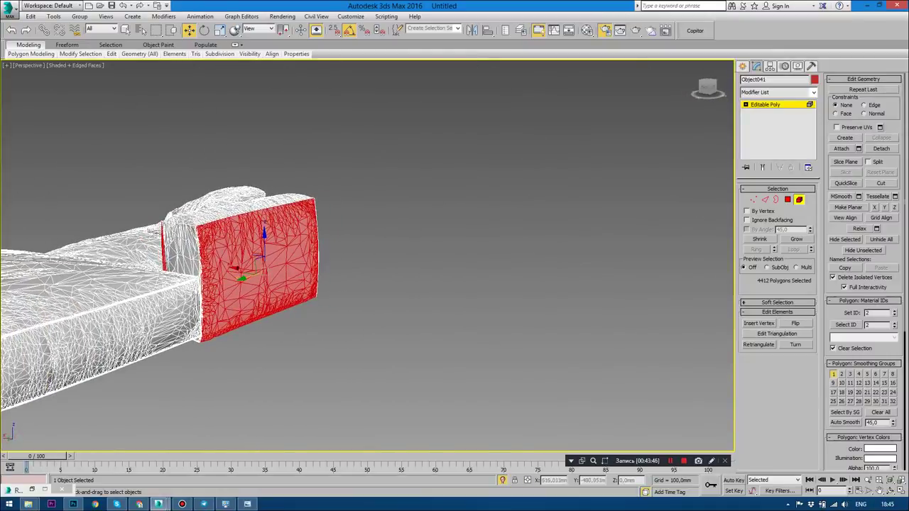
{"action": "left_click", "coordinate": [181, 252], "text": "ctrl"}
{"action": "mouse_move", "coordinate": [181, 252]}
{"action": "middle_mouse_down", "text": "alt"}
{"action": "mouse_move", "coordinate": [231, 69]}
{"action": "mouse_move", "coordinate": [234, 213]}
{"action": "mouse_move", "coordinate": [355, 261]}
{"action": "middle_mouse_up", "text": "alt"}
{"action": "scroll", "coordinate": [598, 345], "scroll_direction": "down", "scroll_amount": 3}
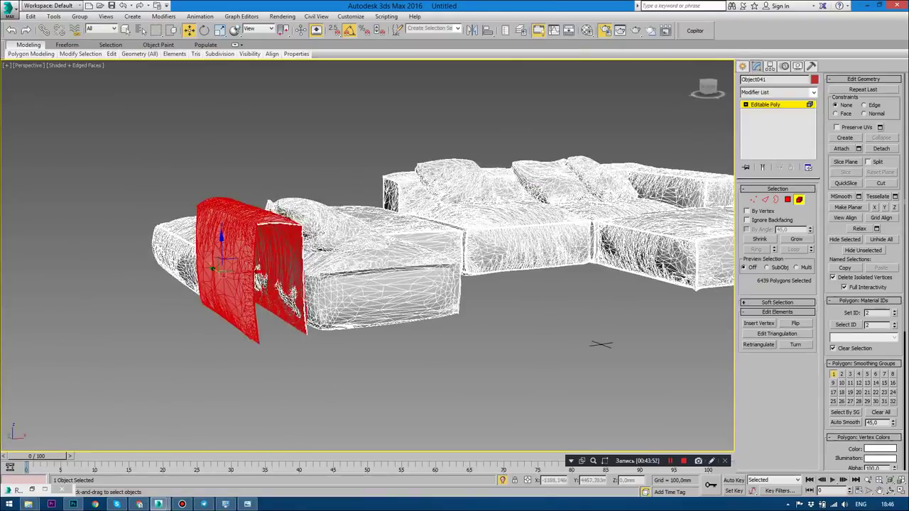
{"action": "middle_click_drag", "start_coordinate": [598, 345], "coordinate": [426, 283], "text": "alt"}
{"action": "scroll", "coordinate": [426, 284], "scroll_direction": "up", "scroll_amount": 3}
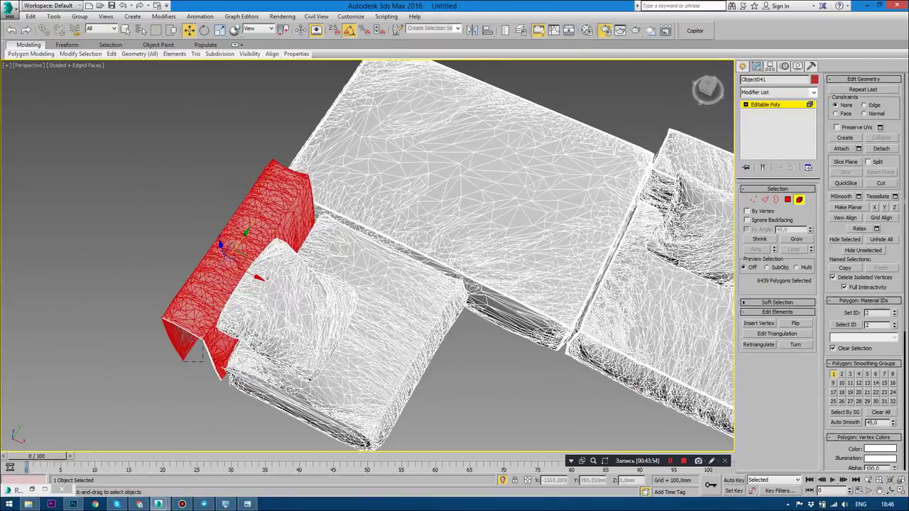
{"action": "left_click", "coordinate": [881, 148]}
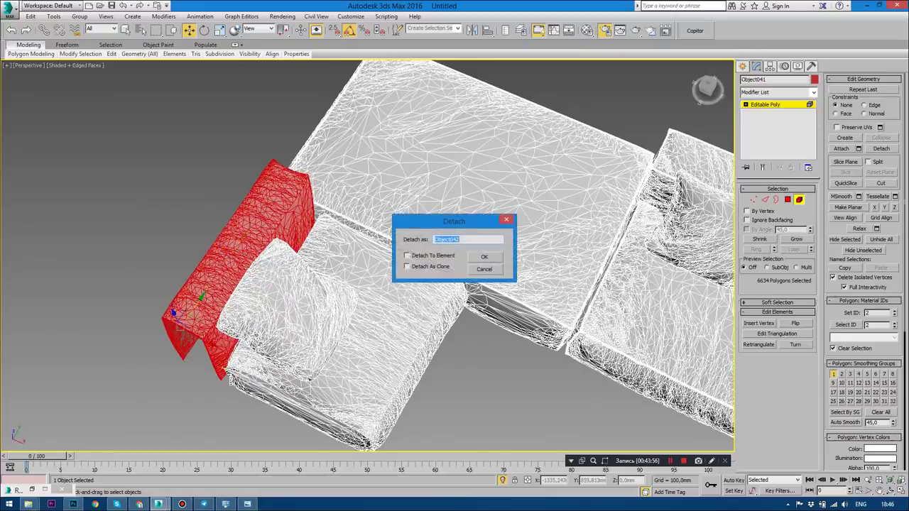
{"action": "key", "text": "Return"}
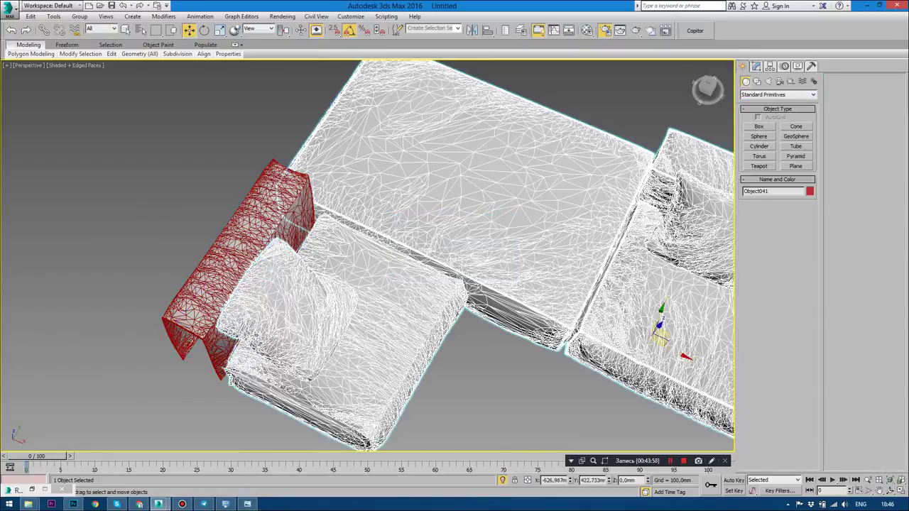
{"action": "key", "text": "alt+Tab"}
{"action": "key", "text": "alt+Tab"}
{"action": "key", "text": "alt+Tab"}
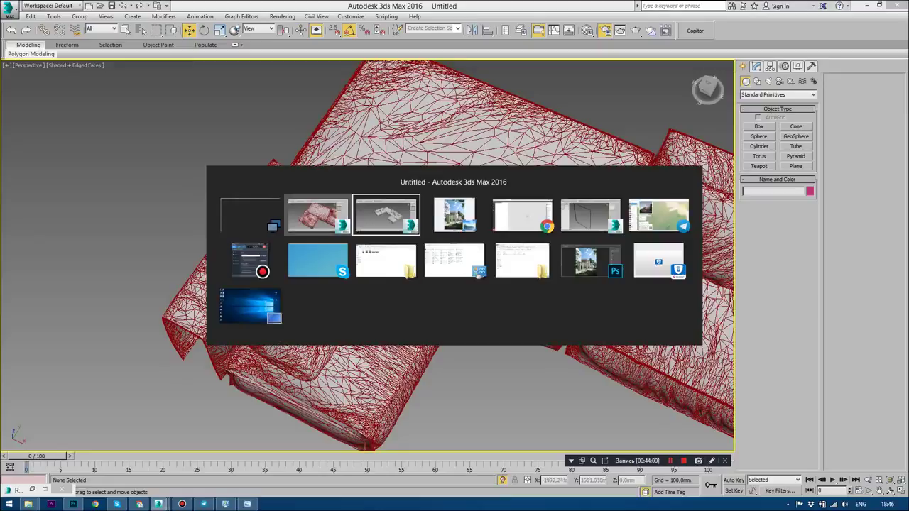
Isolate Object042 and add a Symmetry modifier, sliding the mirror plane to merge the halves.
{"action": "key", "text": "alt+q"}
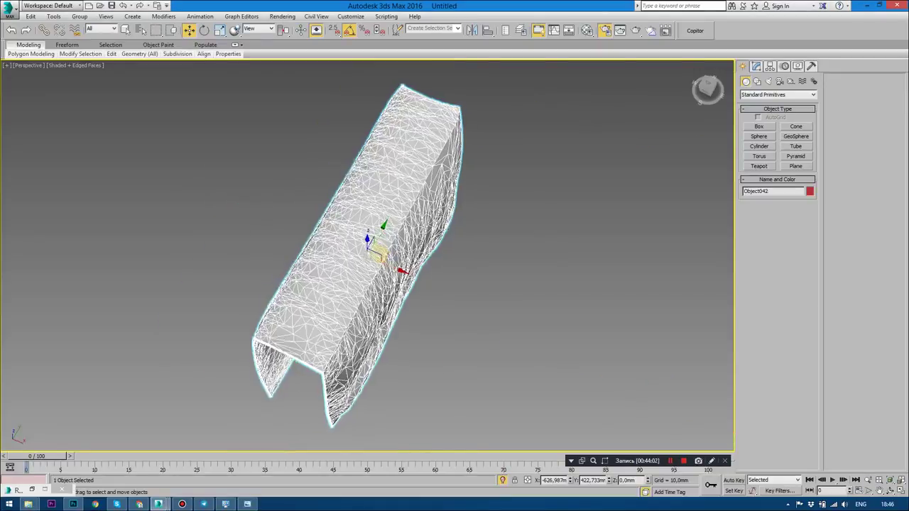
{"action": "left_click", "coordinate": [756, 66]}
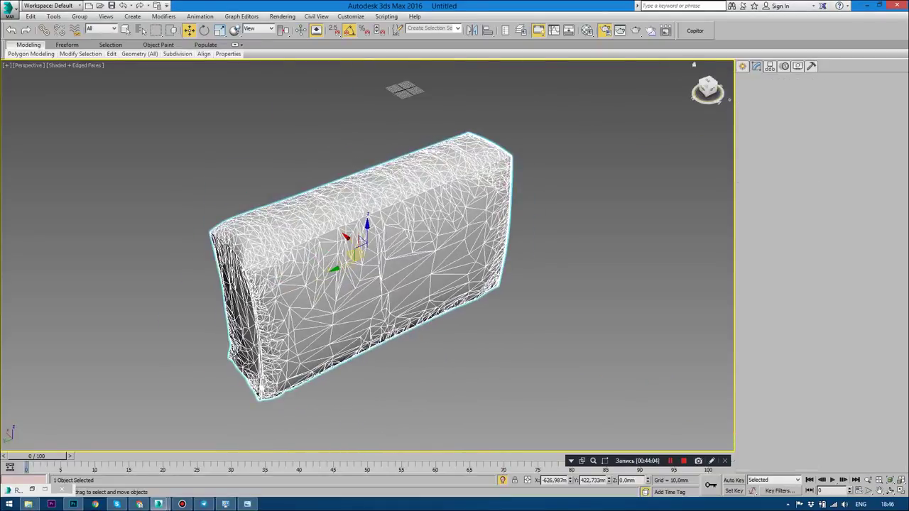
{"action": "left_click", "coordinate": [813, 92]}
{"action": "scroll", "coordinate": [774, 284], "scroll_direction": "down", "scroll_amount": 5}
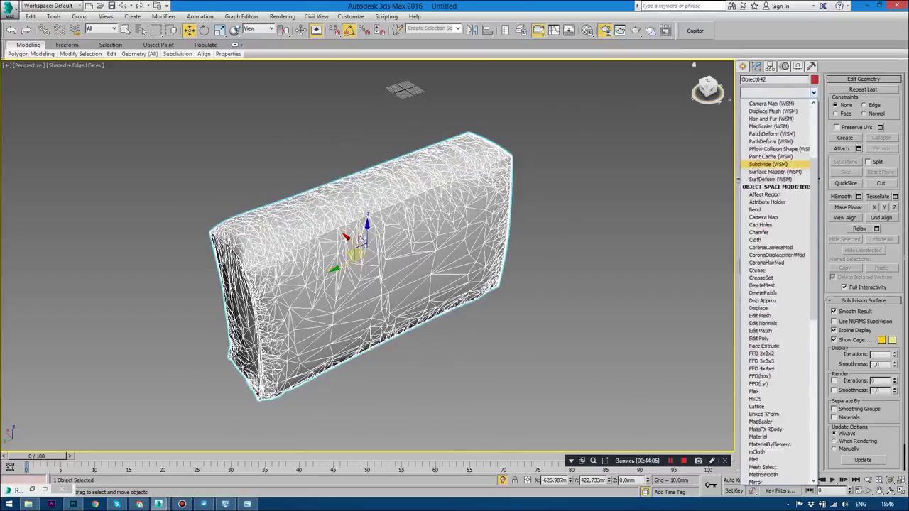
{"action": "scroll", "coordinate": [774, 283], "scroll_direction": "down", "scroll_amount": 3}
{"action": "left_click", "coordinate": [774, 334]}
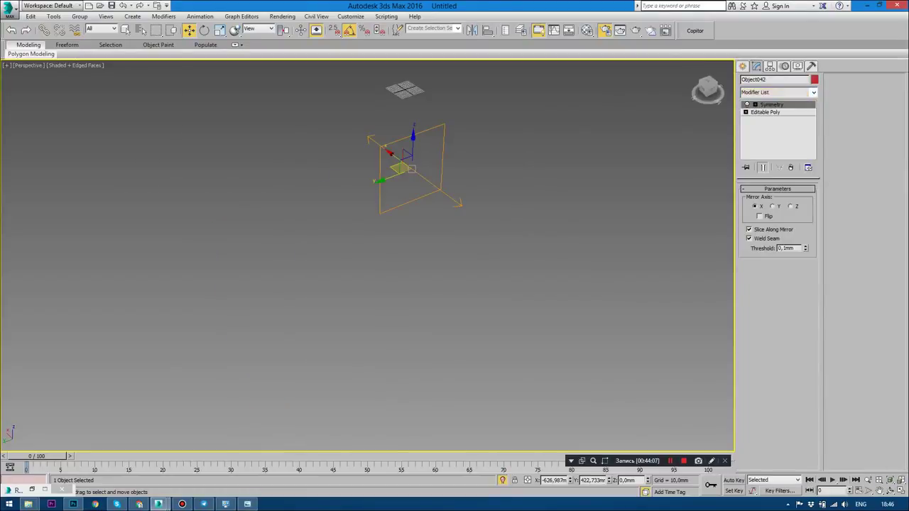
{"action": "middle_click_drag", "start_coordinate": [369, 248], "coordinate": [291, 252], "text": "alt"}
{"action": "key", "text": "1"}
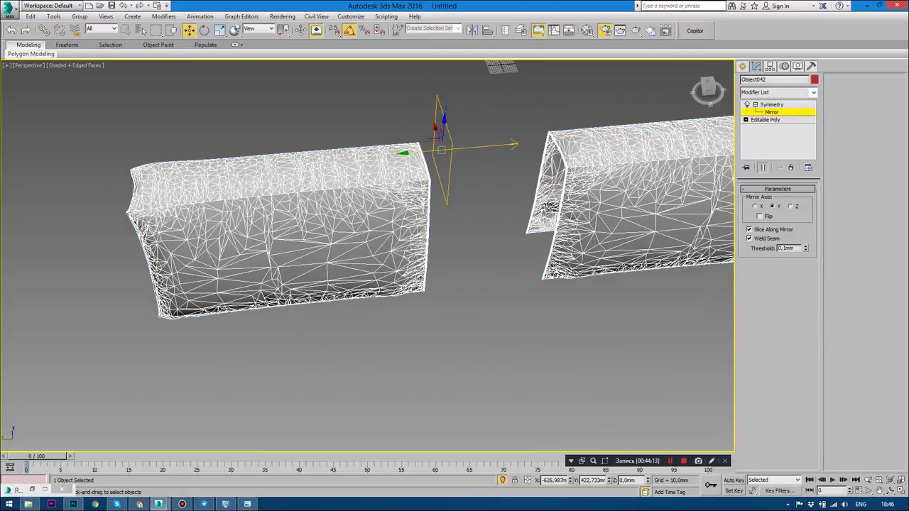
{"action": "left_click_drag", "start_coordinate": [440, 149], "coordinate": [262, 160]}
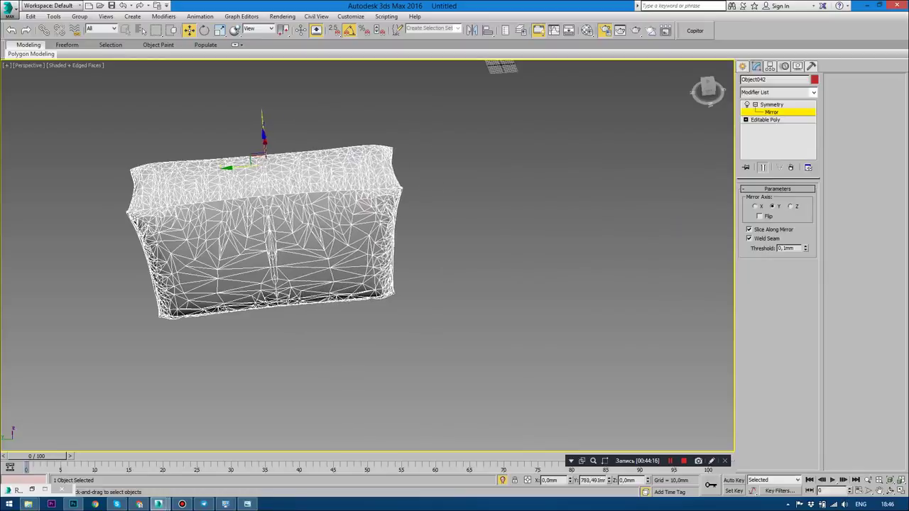
{"action": "middle_click_drag", "start_coordinate": [369, 249], "coordinate": [525, 241], "text": "alt"}
Deselect the armrest and unhide all the hidden room geometry.
{"action": "key", "text": "ctrl+d"}
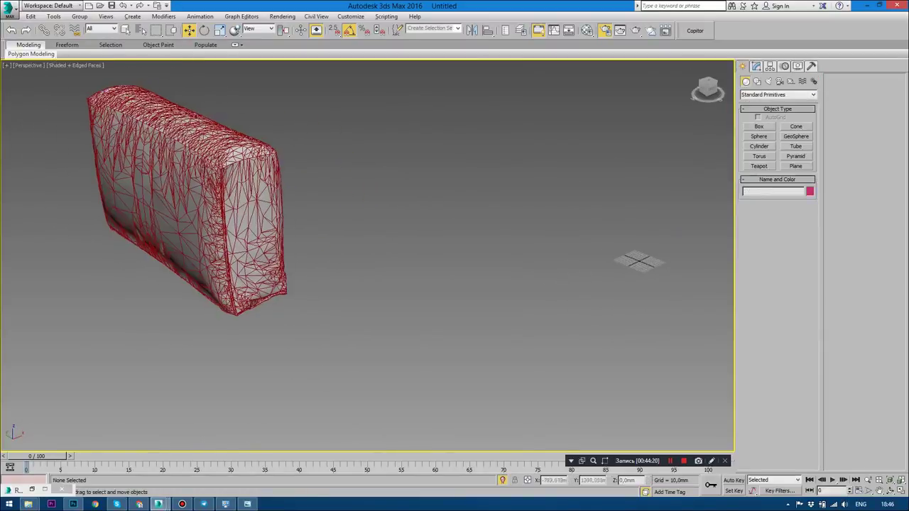
{"action": "middle_click_drag", "start_coordinate": [397, 185], "coordinate": [387, 172], "text": "alt"}
{"action": "right_click", "coordinate": [387, 172]}
{"action": "left_click", "coordinate": [406, 130]}
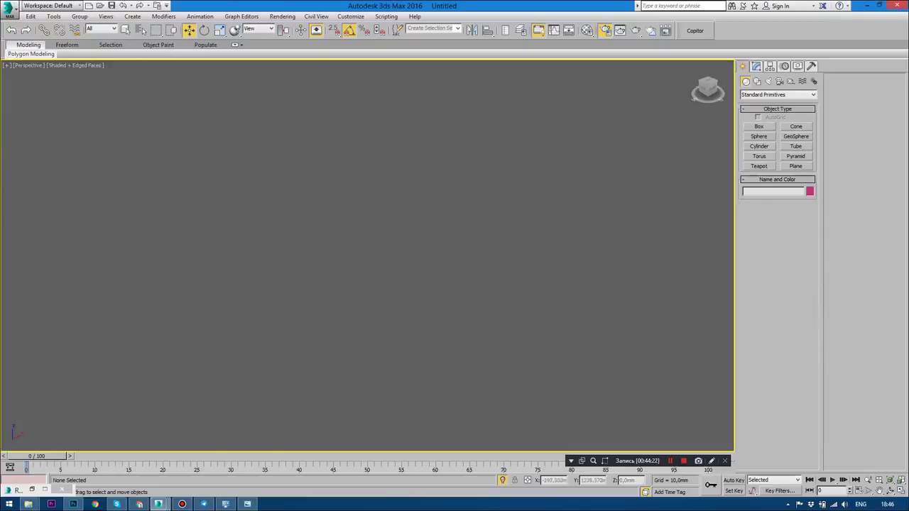
Select the sofa and its detached armrest and raise both upward.
{"action": "scroll", "coordinate": [497, 334], "scroll_direction": "up", "scroll_amount": 5}
{"action": "scroll", "coordinate": [497, 333], "scroll_direction": "up", "scroll_amount": 2}
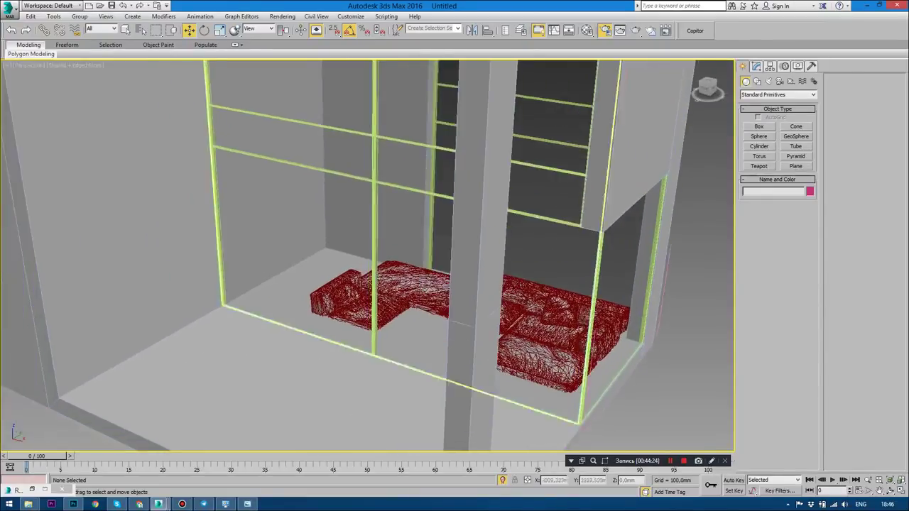
{"action": "scroll", "coordinate": [497, 333], "scroll_direction": "up", "scroll_amount": 5}
{"action": "mouse_move", "coordinate": [454, 256]}
{"action": "middle_mouse_down", "text": "alt"}
{"action": "mouse_move", "coordinate": [412, 227]}
{"action": "mouse_move", "coordinate": [355, 241]}
{"action": "mouse_move", "coordinate": [269, 227]}
{"action": "middle_mouse_up", "text": "alt"}
{"action": "left_click", "coordinate": [405, 304]}
{"action": "left_click", "coordinate": [305, 234], "text": "ctrl"}
{"action": "left_click_drag", "start_coordinate": [433, 213], "coordinate": [433, 174]}
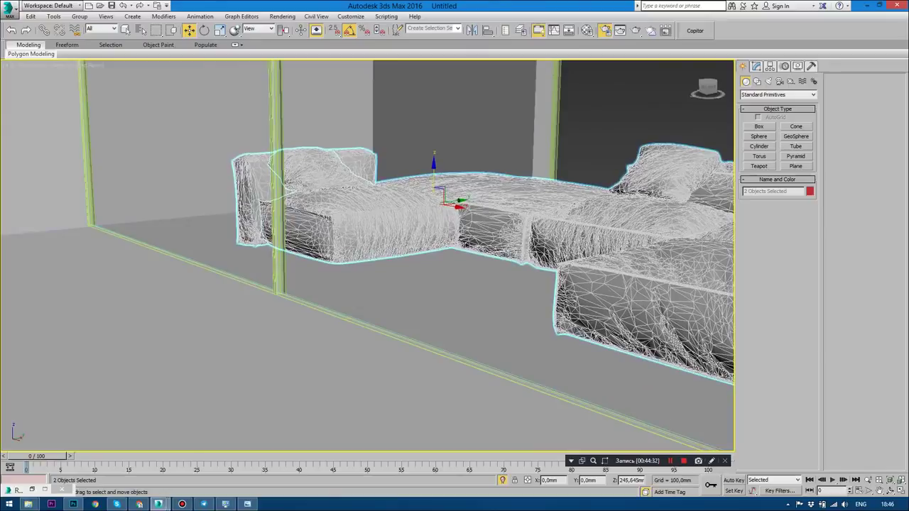
{"action": "middle_click_drag", "start_coordinate": [425, 256], "coordinate": [383, 220], "text": "alt"}
{"action": "key", "text": "ctrl+d"}
{"action": "mouse_move", "coordinate": [369, 255]}
{"action": "middle_mouse_down", "text": "alt"}
{"action": "mouse_move", "coordinate": [398, 234]}
{"action": "mouse_move", "coordinate": [341, 248]}
{"action": "mouse_move", "coordinate": [305, 242]}
{"action": "middle_mouse_up", "text": "alt"}
{"action": "scroll", "coordinate": [367, 256], "scroll_direction": "down", "scroll_amount": 5}
{"action": "scroll", "coordinate": [367, 256], "scroll_direction": "up", "scroll_amount": 5}
{"action": "middle_click_drag", "start_coordinate": [367, 255], "coordinate": [425, 234], "text": "alt"}
In Top view, nudge both sofa parts into place, then return to Perspective.
{"action": "key", "text": "alt+w"}
{"action": "key", "text": "alt+w"}
{"action": "scroll", "coordinate": [298, 284], "scroll_direction": "down", "scroll_amount": 3}
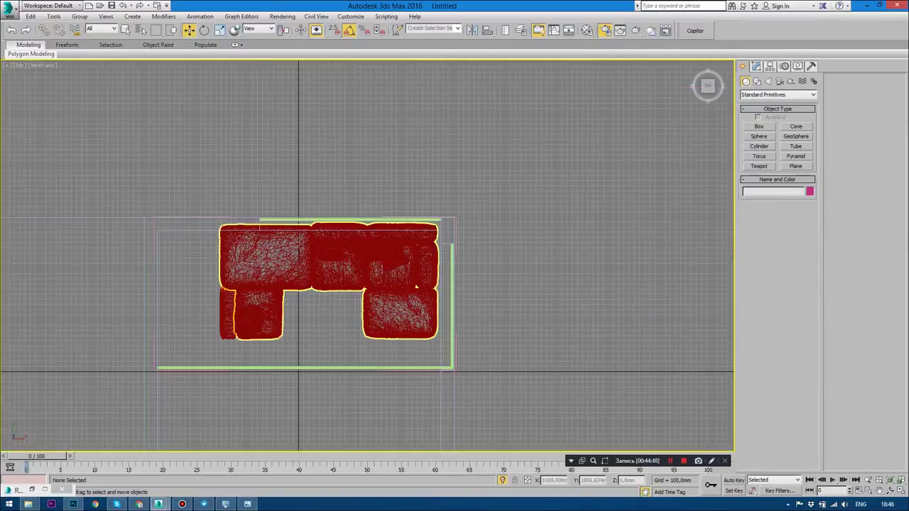
{"action": "left_click", "coordinate": [327, 263]}
{"action": "left_click", "coordinate": [228, 312], "text": "ctrl"}
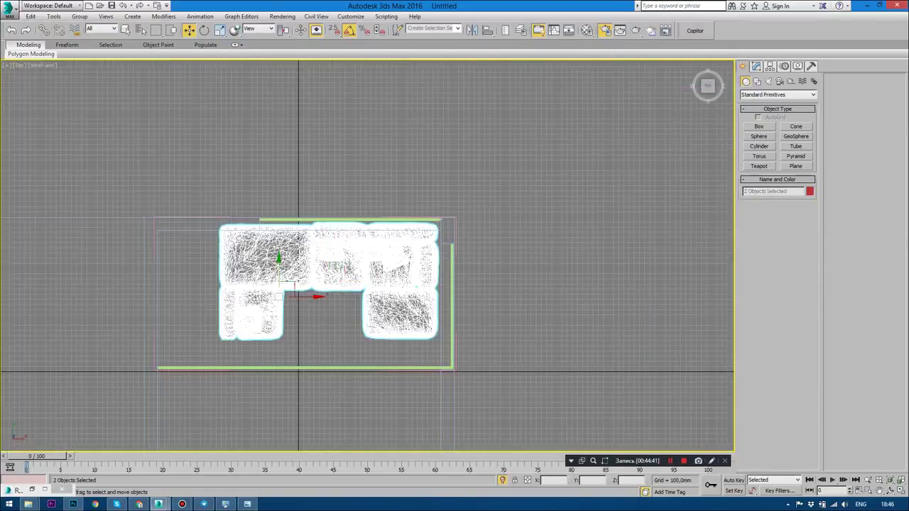
{"action": "left_click_drag", "start_coordinate": [279, 262], "coordinate": [279, 270]}
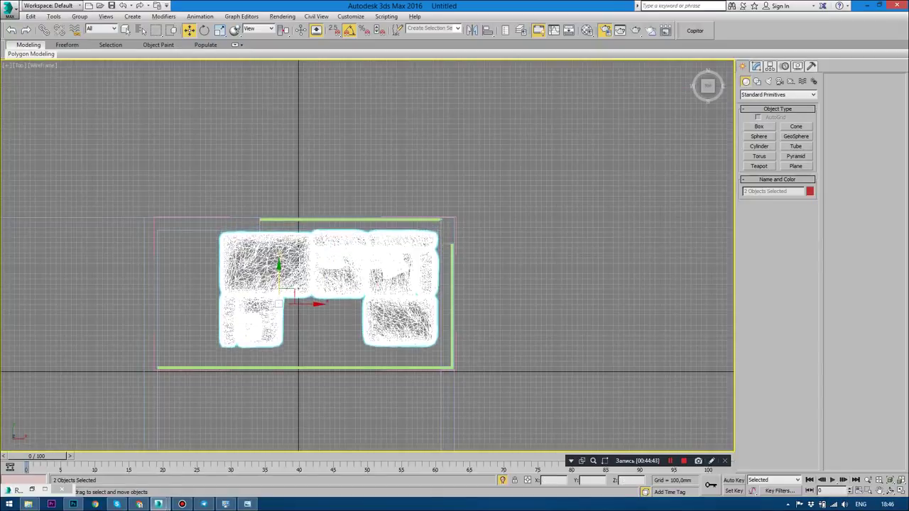
{"action": "key", "text": "p"}
{"action": "key", "text": "ctrl+d"}
{"action": "mouse_move", "coordinate": [369, 284]}
{"action": "middle_mouse_down", "text": "alt"}
{"action": "mouse_move", "coordinate": [340, 256]}
{"action": "mouse_move", "coordinate": [355, 270]}
{"action": "middle_mouse_up", "text": "alt"}
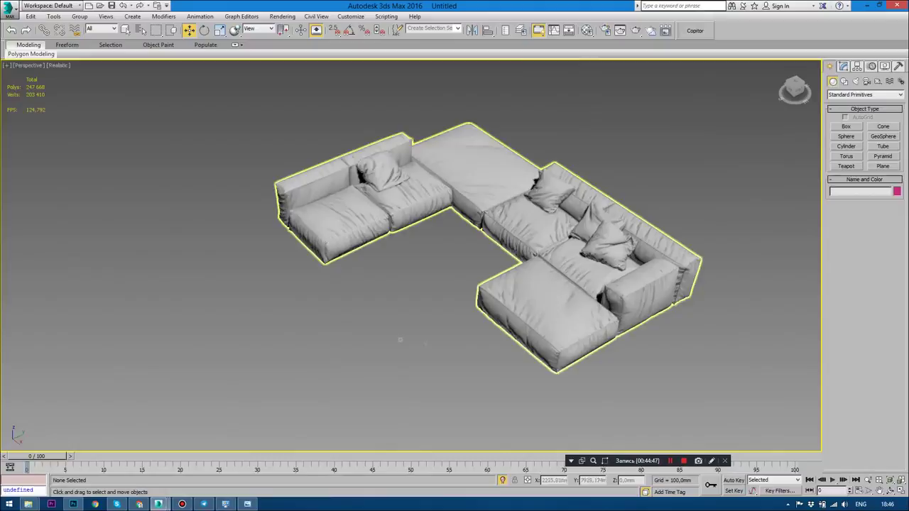
Unhide the curtain 86 model, zoom to it, and turn on Edged Faces.
{"action": "left_click", "coordinate": [400, 339]}
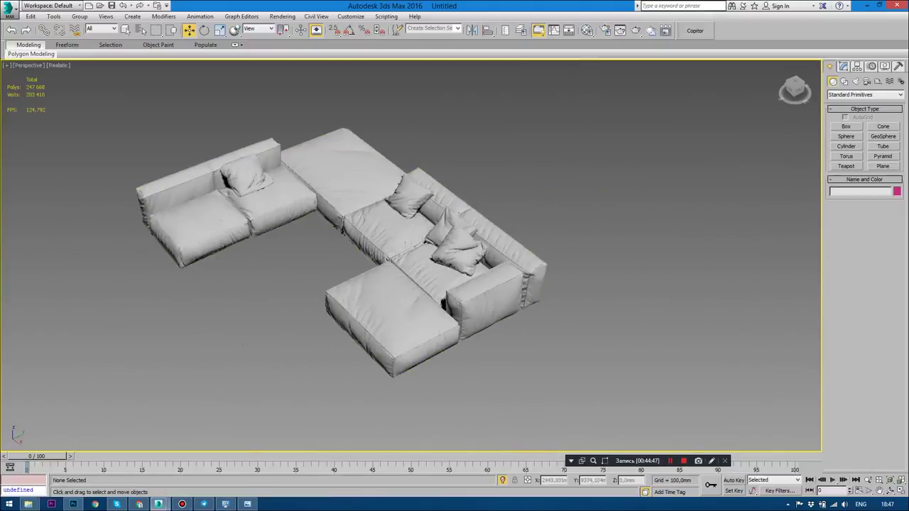
{"action": "right_click", "coordinate": [528, 218]}
{"action": "left_click", "coordinate": [568, 209]}
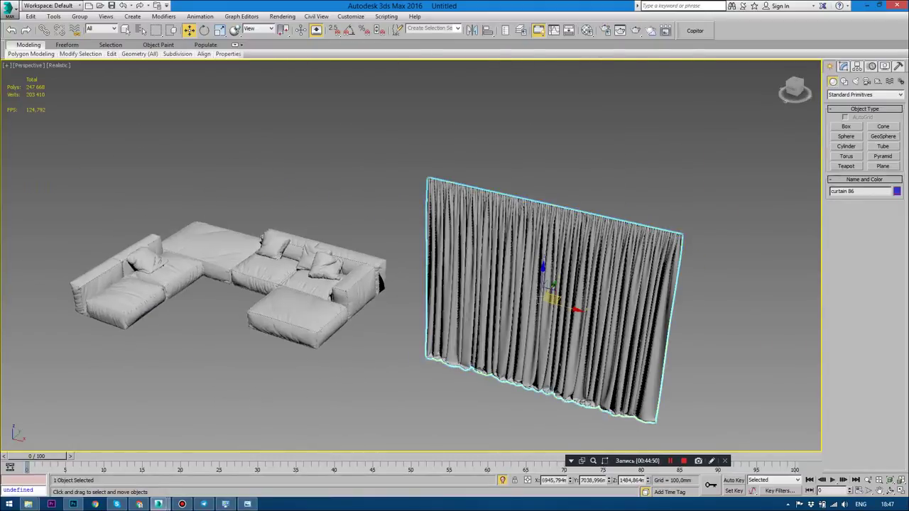
{"action": "key", "text": "z"}
{"action": "key", "text": "F4"}
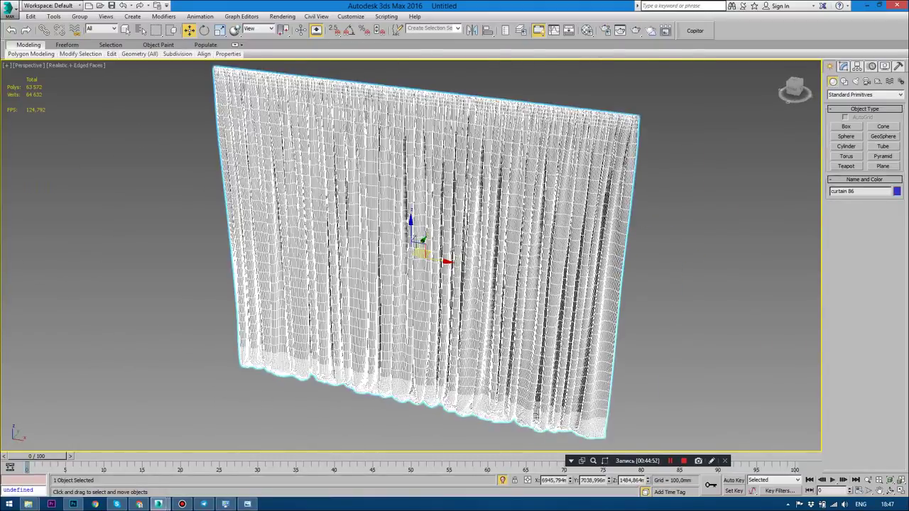
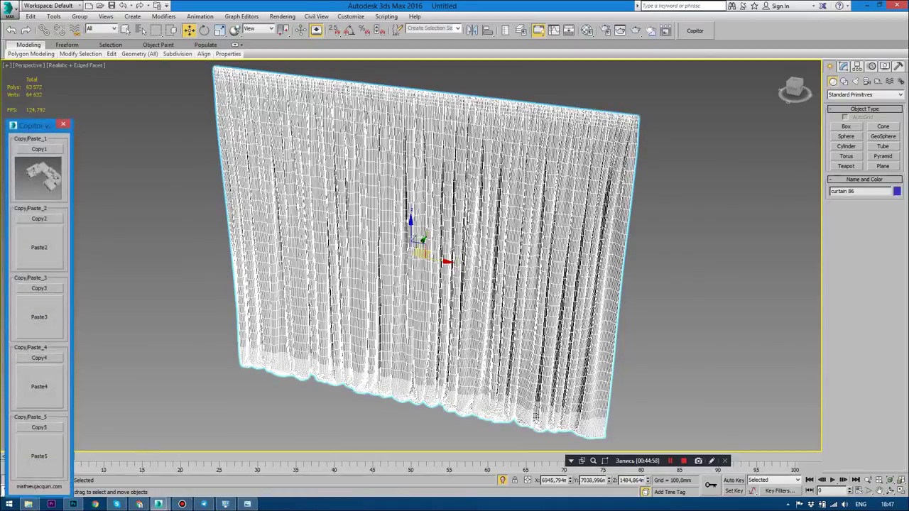
Copy the curtain with Copitor and unhide all objects in the source scene.
{"action": "left_click", "coordinate": [39, 149]}
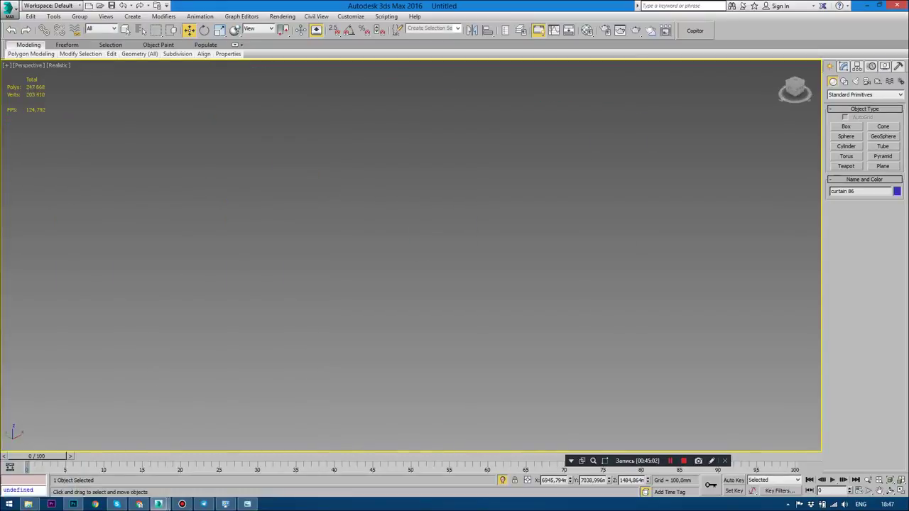
{"action": "key", "text": "alt+w"}
{"action": "left_click", "coordinate": [319, 213]}
{"action": "key", "text": "alt+w"}
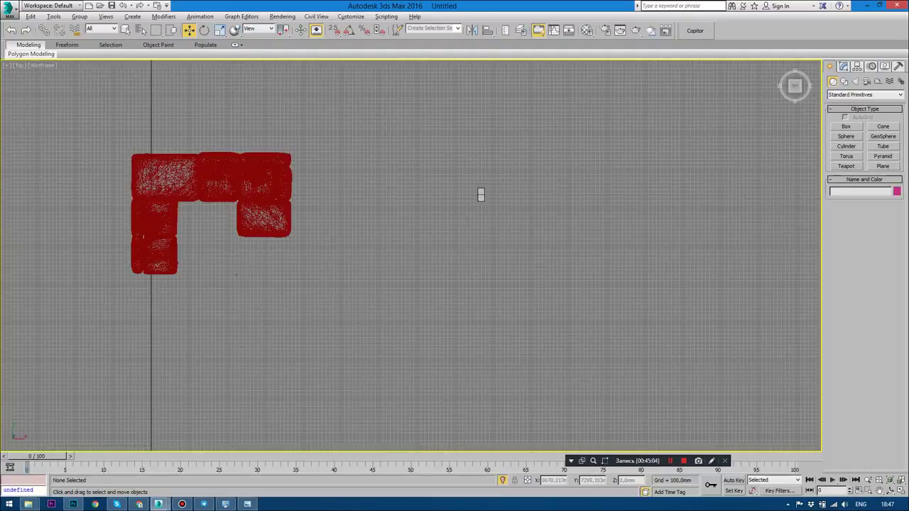
{"action": "right_click", "coordinate": [479, 194]}
{"action": "left_click", "coordinate": [495, 153]}
{"action": "key", "text": "alt+w"}
{"action": "left_click", "coordinate": [618, 340]}
{"action": "key", "text": "alt+w"}
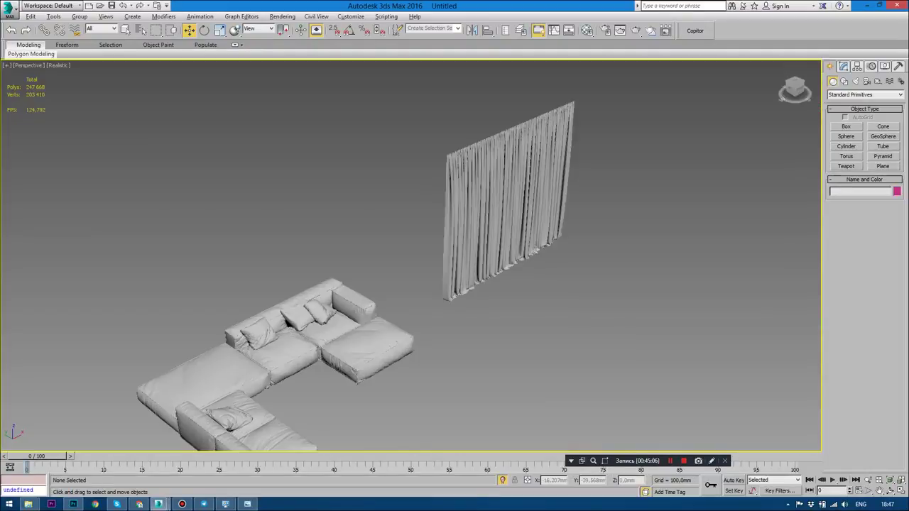
Paste the copied curtain into the house scene with Copitor.
{"action": "key", "text": "alt+Tab"}
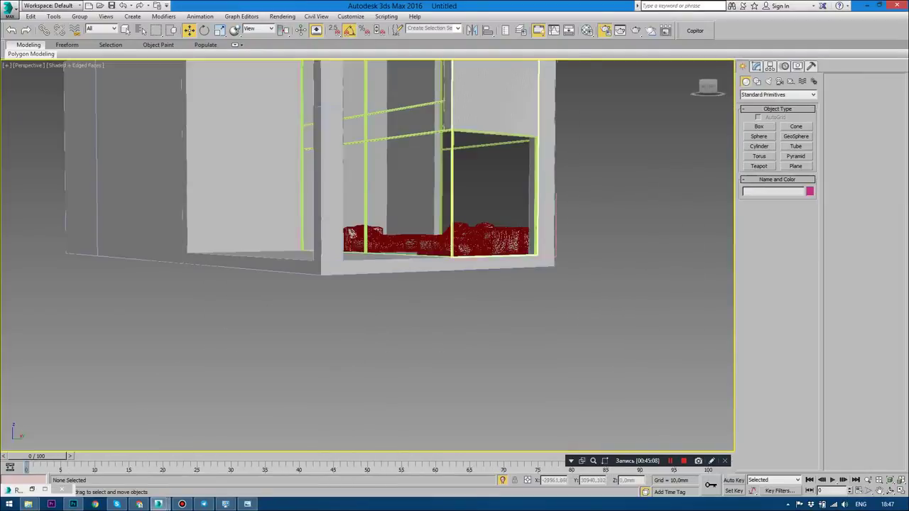
{"action": "middle_click_drag", "start_coordinate": [367, 241], "coordinate": [367, 263], "text": "alt"}
{"action": "left_click", "coordinate": [694, 30]}
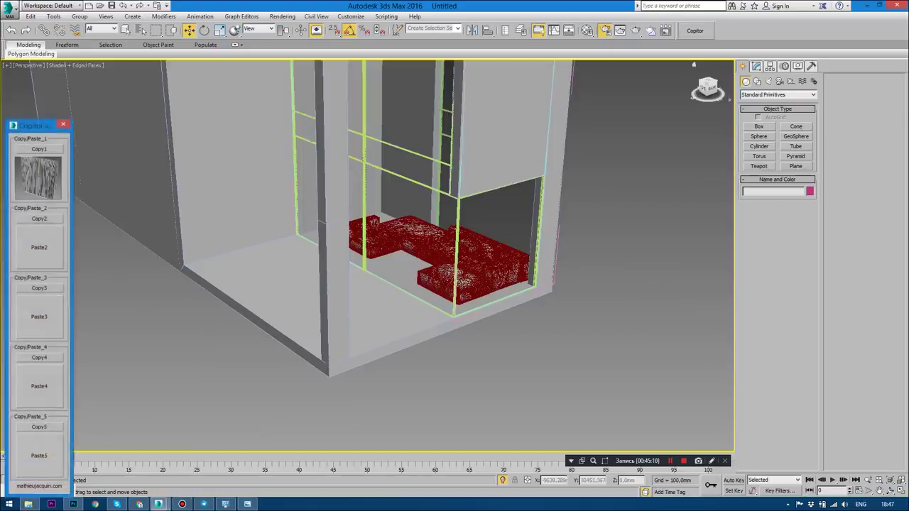
{"action": "left_click", "coordinate": [38, 178]}
{"action": "left_click", "coordinate": [125, 30]}
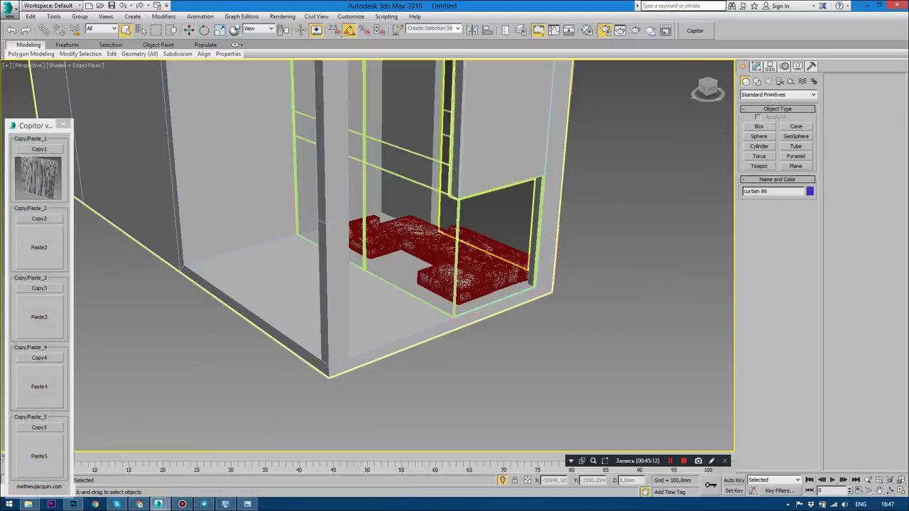
{"action": "key", "text": "z"}
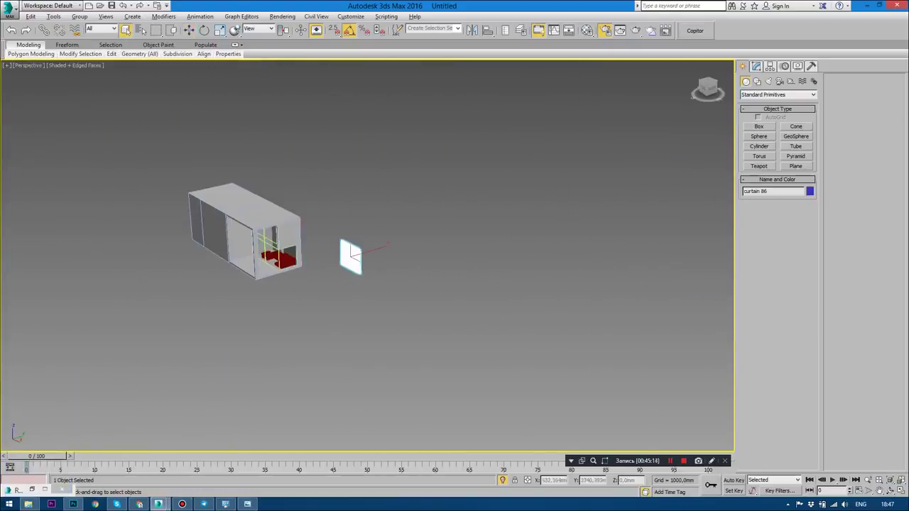
In Top view, move the curtain into the room along the bottom wall beside the sofa.
{"action": "key", "text": "alt+w"}
{"action": "key", "text": "t"}
{"action": "key", "text": "alt+w"}
{"action": "key", "text": "z"}
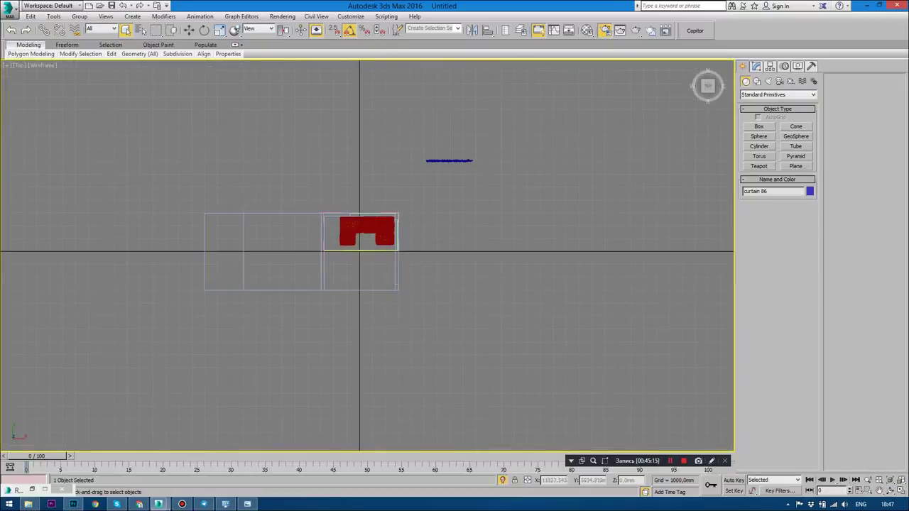
{"action": "key", "text": "w"}
{"action": "key", "text": "ctrl+z"}
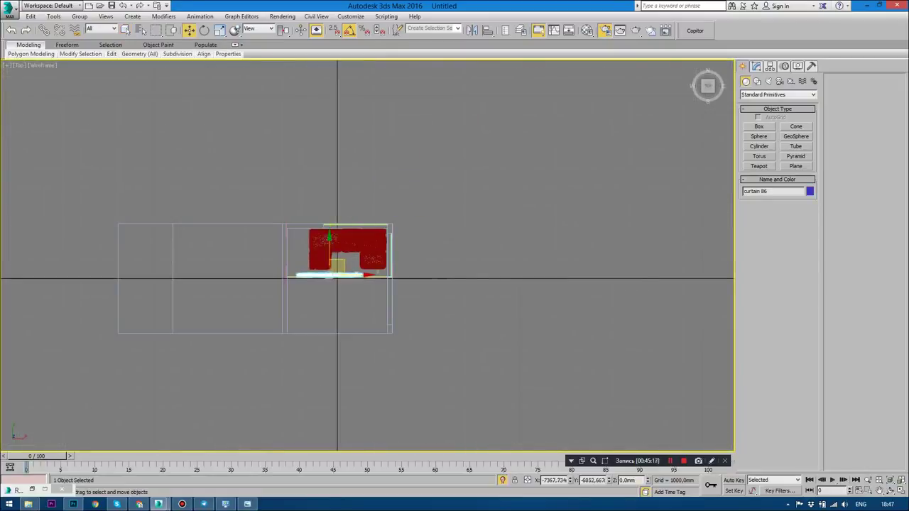
{"action": "scroll", "coordinate": [334, 262], "scroll_direction": "up", "scroll_amount": 5}
{"action": "left_click_drag", "start_coordinate": [301, 330], "coordinate": [252, 331]}
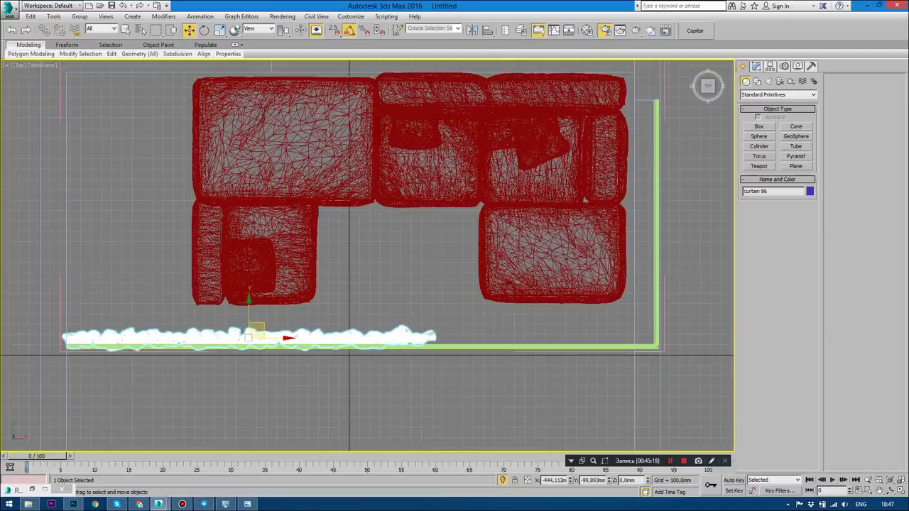
Raise the curtain higher in the room, checking it in Perspective view.
{"action": "key", "text": "alt+w"}
{"action": "key", "text": "alt+w"}
{"action": "scroll", "coordinate": [239, 249], "scroll_direction": "up", "scroll_amount": 5}
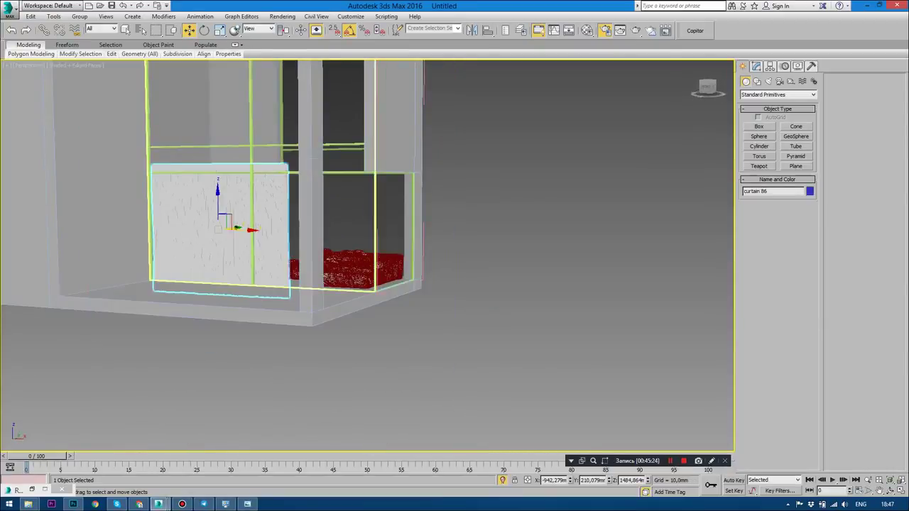
{"action": "left_click_drag", "start_coordinate": [226, 217], "coordinate": [226, 204]}
{"action": "mouse_move", "coordinate": [226, 205]}
{"action": "middle_mouse_down", "text": "alt"}
{"action": "mouse_move", "coordinate": [260, 245]}
{"action": "mouse_move", "coordinate": [234, 245]}
{"action": "middle_mouse_up", "text": "alt"}
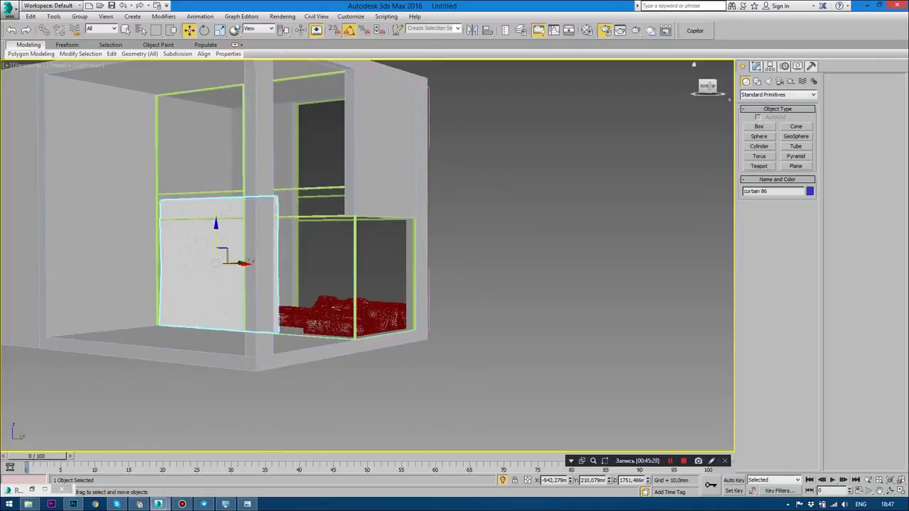
Add an FFD 2x2x2 modifier to the curtain and drag its top control points up to the ceiling.
{"action": "left_click", "coordinate": [755, 66]}
{"action": "left_click", "coordinate": [777, 92]}
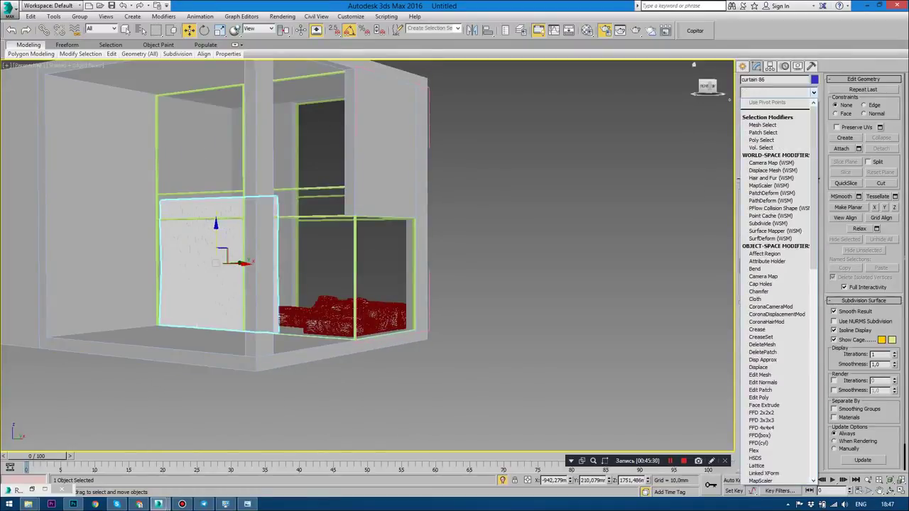
{"action": "type", "text": "ff"}
{"action": "key", "text": "Return"}
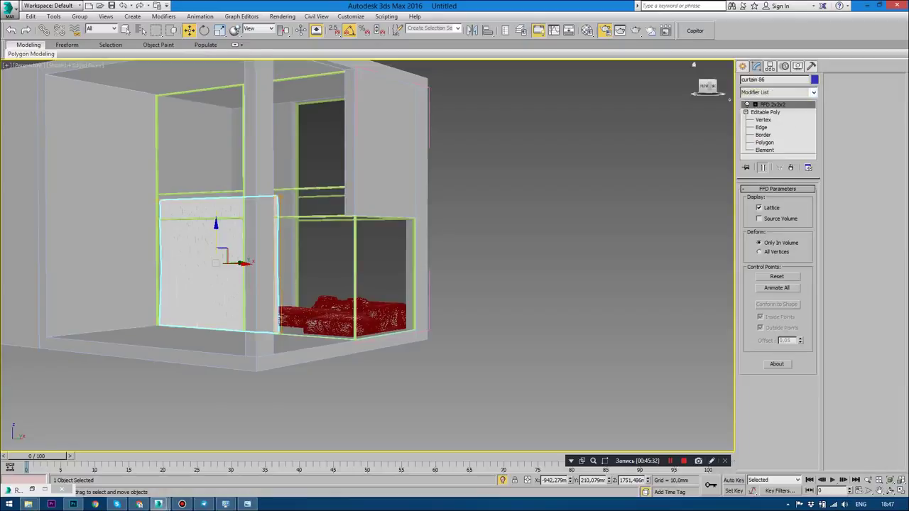
{"action": "left_click", "coordinate": [746, 104]}
{"action": "left_click", "coordinate": [780, 112]}
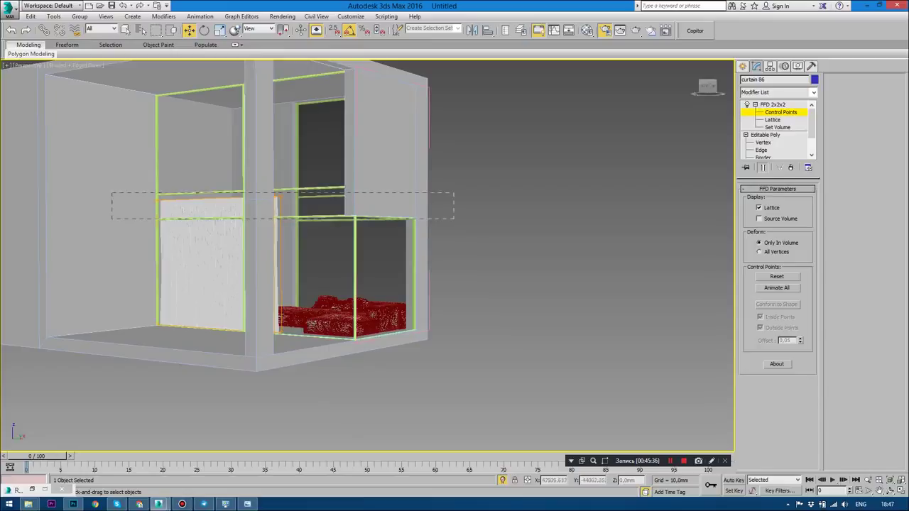
{"action": "middle_click_drag", "start_coordinate": [355, 248], "coordinate": [384, 249], "text": "alt"}
{"action": "left_click_drag", "start_coordinate": [216, 167], "coordinate": [216, 60]}
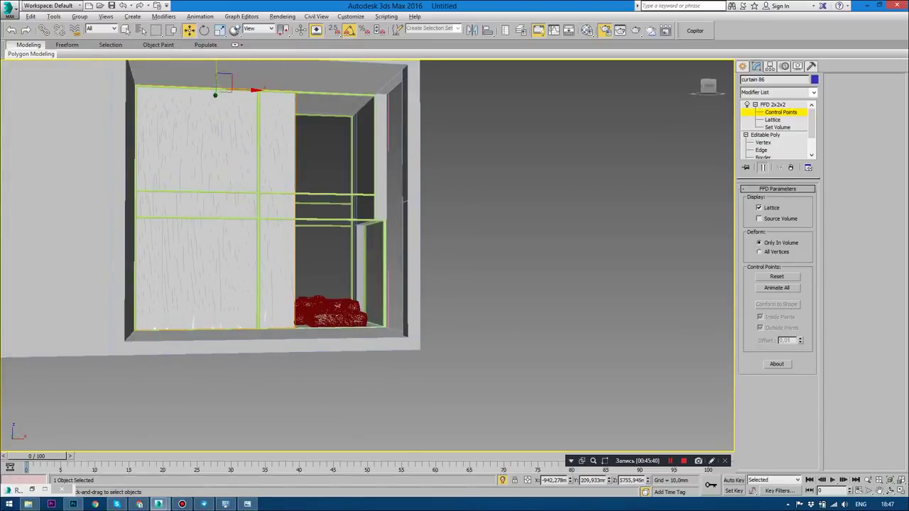
{"action": "mouse_move", "coordinate": [355, 248]}
{"action": "middle_mouse_down", "text": "alt"}
{"action": "mouse_move", "coordinate": [334, 249]}
{"action": "mouse_move", "coordinate": [603, 249]}
{"action": "mouse_move", "coordinate": [603, 283]}
{"action": "middle_mouse_up", "text": "alt"}
Group all the house objects together.
{"action": "key", "text": "ctrl+a"}
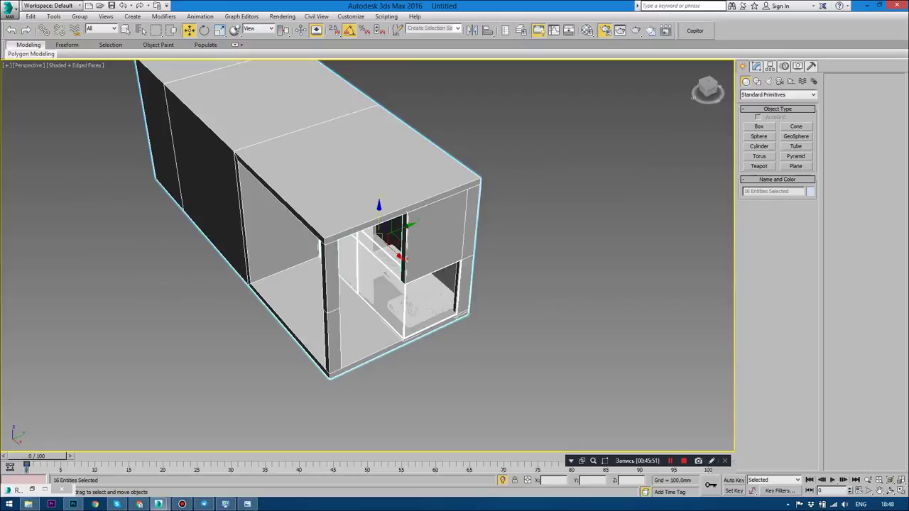
{"action": "left_click", "coordinate": [80, 17]}
{"action": "left_click", "coordinate": [85, 71]}
{"action": "mouse_move", "coordinate": [355, 248]}
{"action": "middle_mouse_down", "text": "alt"}
{"action": "mouse_move", "coordinate": [532, 248]}
{"action": "mouse_move", "coordinate": [469, 249]}
{"action": "mouse_move", "coordinate": [433, 312]}
{"action": "mouse_move", "coordinate": [468, 298]}
{"action": "middle_mouse_up", "text": "alt"}
{"action": "key", "text": "F4"}
{"action": "scroll", "coordinate": [366, 256], "scroll_direction": "down", "scroll_amount": 3}
Draw a long ground box beneath the house in Top view.
{"action": "key", "text": "alt+w"}
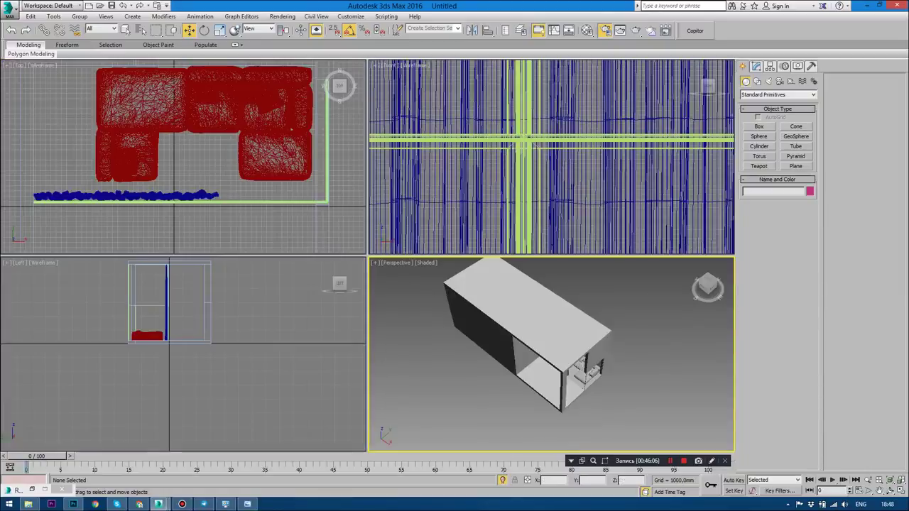
{"action": "key", "text": "alt+w"}
{"action": "scroll", "coordinate": [312, 227], "scroll_direction": "down", "scroll_amount": 5}
{"action": "scroll", "coordinate": [319, 237], "scroll_direction": "down", "scroll_amount": 4}
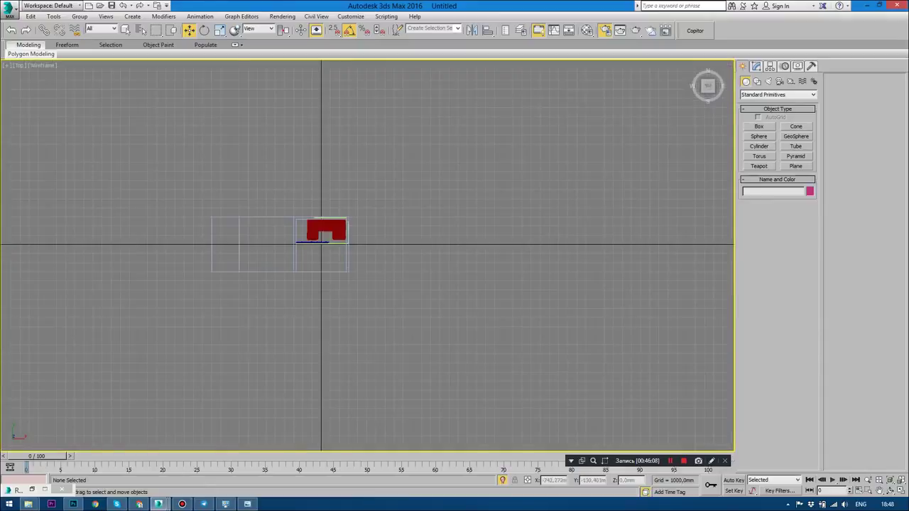
{"action": "scroll", "coordinate": [312, 242], "scroll_direction": "up", "scroll_amount": 2}
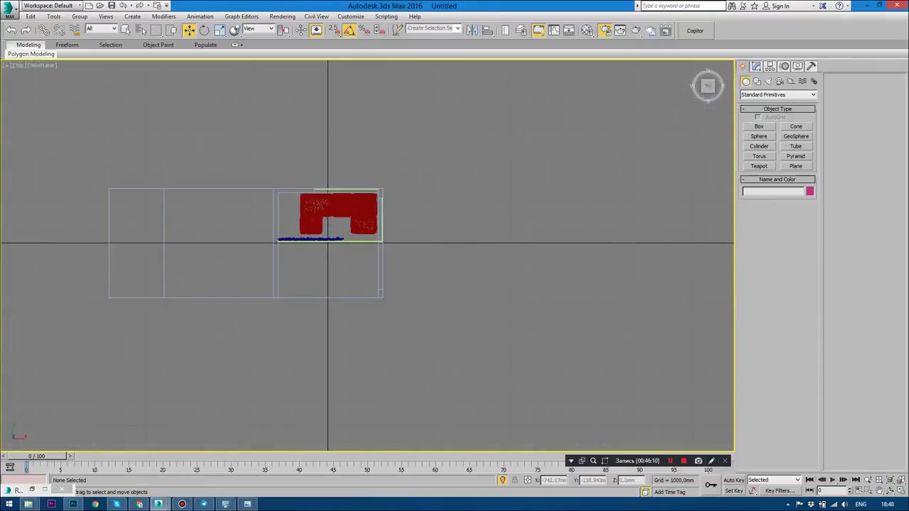
{"action": "middle_click_drag", "start_coordinate": [327, 241], "coordinate": [333, 293]}
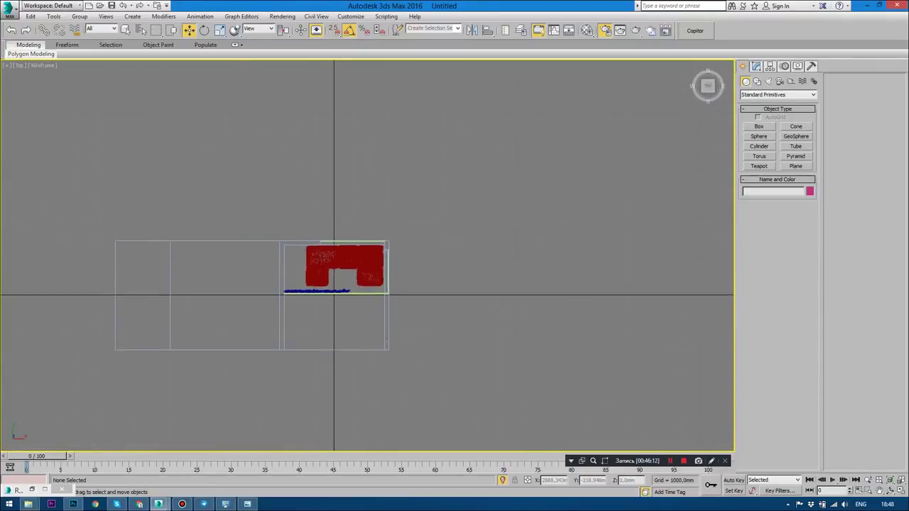
{"action": "scroll", "coordinate": [378, 260], "scroll_direction": "down", "scroll_amount": 2}
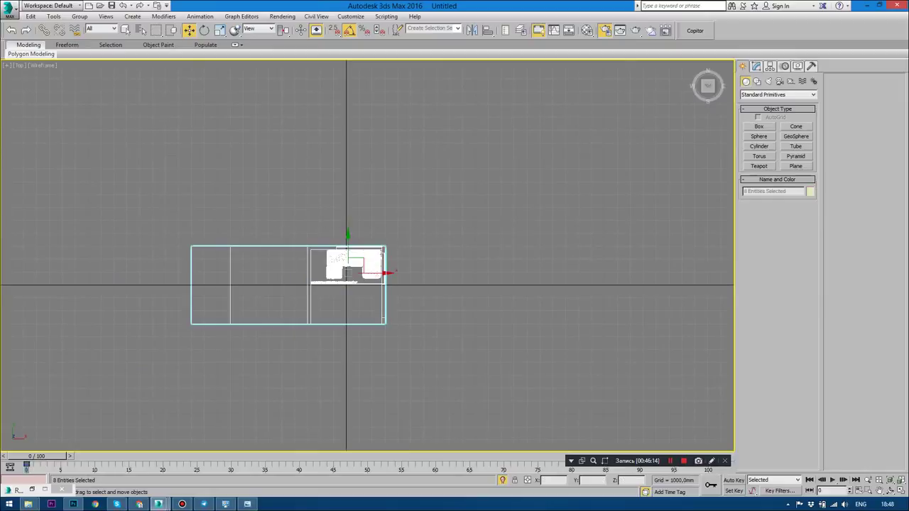
{"action": "key", "text": "ctrl+a"}
{"action": "left_click", "coordinate": [758, 126]}
{"action": "scroll", "coordinate": [463, 259], "scroll_direction": "down", "scroll_amount": 3}
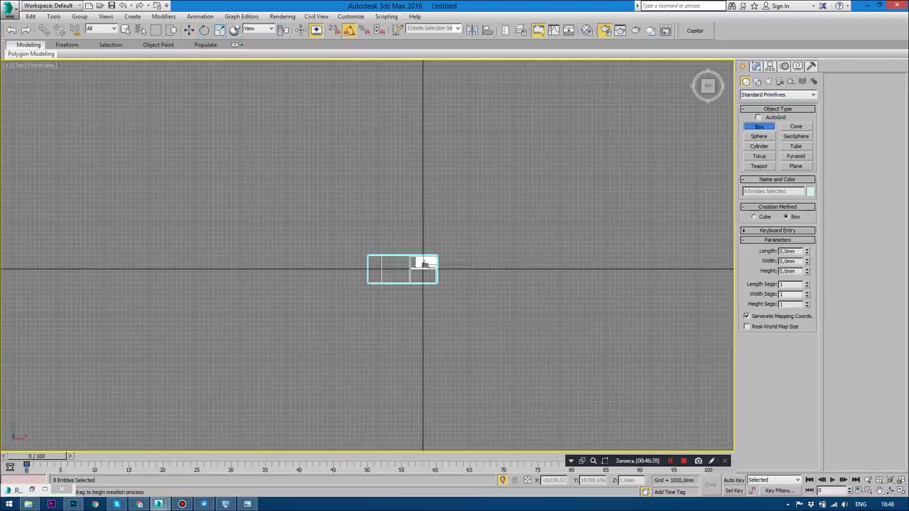
{"action": "mouse_move", "coordinate": [335, 97]}
{"action": "left_mouse_down"}
{"action": "mouse_move", "coordinate": [409, 418]}
{"action": "mouse_move", "coordinate": [436, 423]}
{"action": "left_mouse_up"}
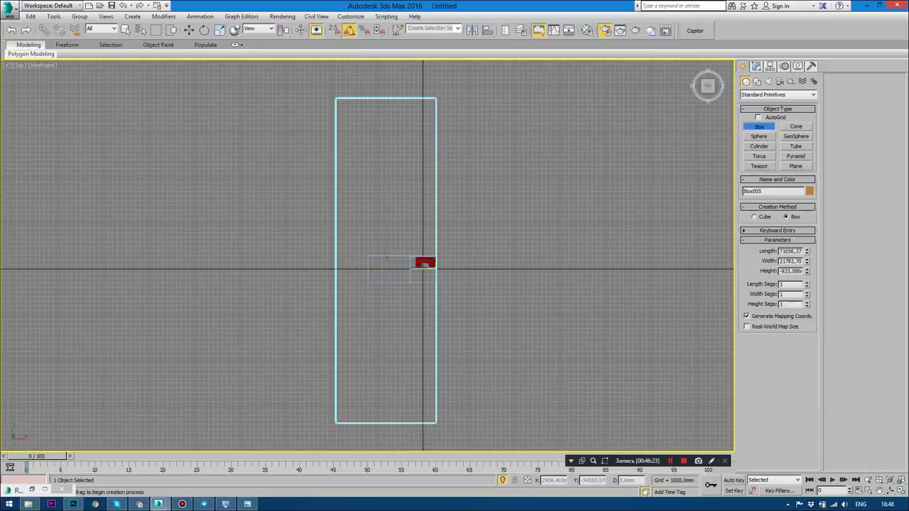
Set the ground box height to -450 mm.
{"action": "key", "text": "p"}
{"action": "mouse_move", "coordinate": [424, 264]}
{"action": "middle_mouse_down", "text": "alt"}
{"action": "mouse_move", "coordinate": [369, 284]}
{"action": "mouse_move", "coordinate": [340, 259]}
{"action": "mouse_move", "coordinate": [319, 263]}
{"action": "middle_mouse_up", "text": "alt"}
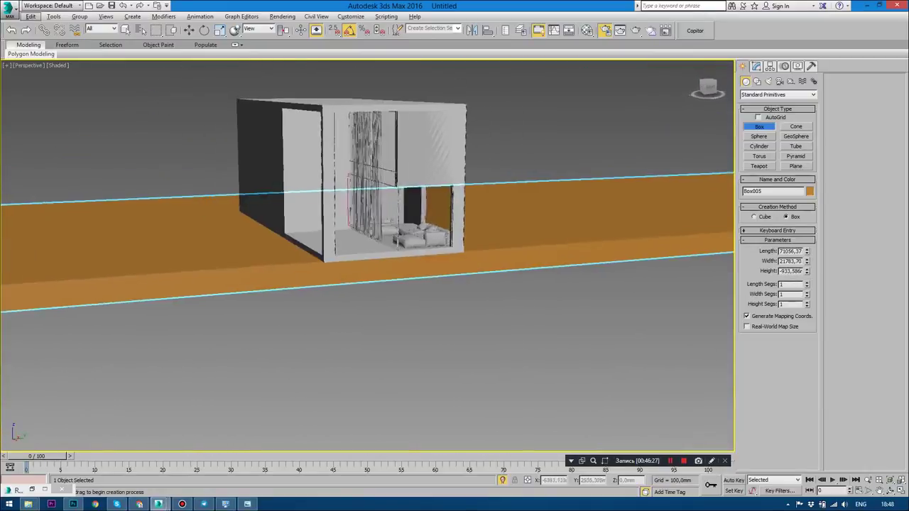
{"action": "scroll", "coordinate": [367, 255], "scroll_direction": "down", "scroll_amount": 4}
{"action": "scroll", "coordinate": [367, 256], "scroll_direction": "up", "scroll_amount": 2}
{"action": "scroll", "coordinate": [422, 202], "scroll_direction": "up", "scroll_amount": 3}
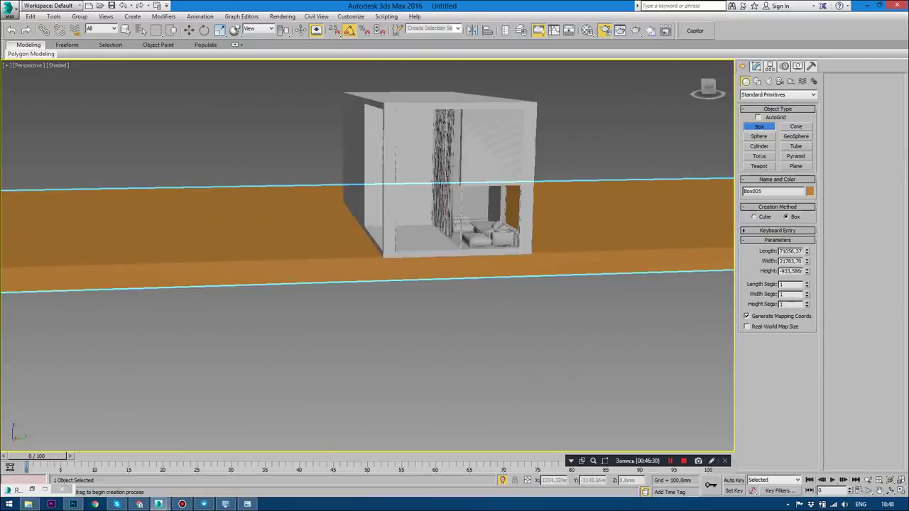
{"action": "scroll", "coordinate": [422, 202], "scroll_direction": "up", "scroll_amount": 2}
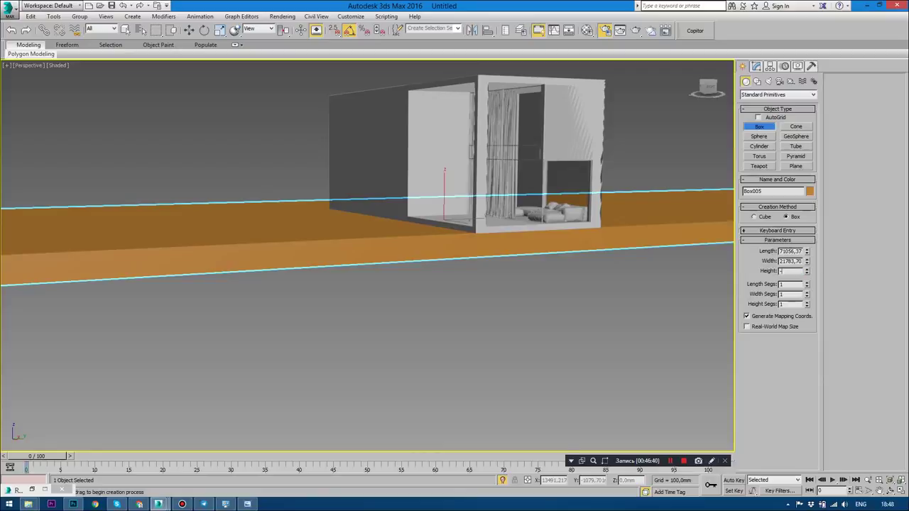
{"action": "type", "text": "450"}
{"action": "key", "text": "Return"}
{"action": "middle_click_drag", "start_coordinate": [354, 319], "coordinate": [333, 332]}
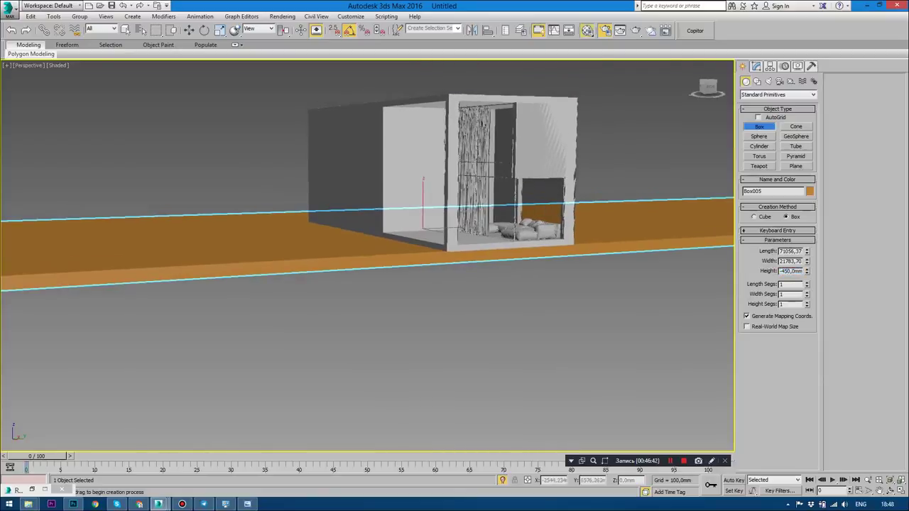
Assign the 07 - Default material to the slab and turn on edged faces.
{"action": "key", "text": "m"}
{"action": "left_click", "coordinate": [592, 118]}
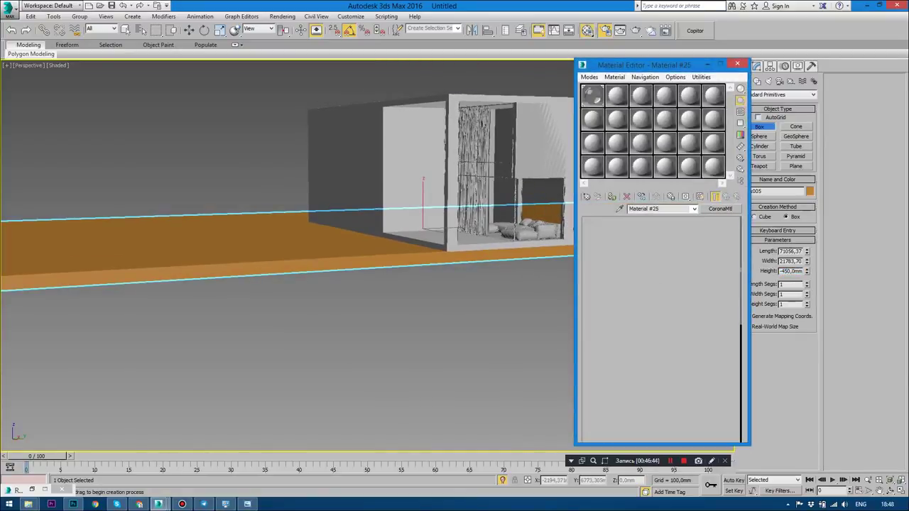
{"action": "left_click", "coordinate": [612, 196]}
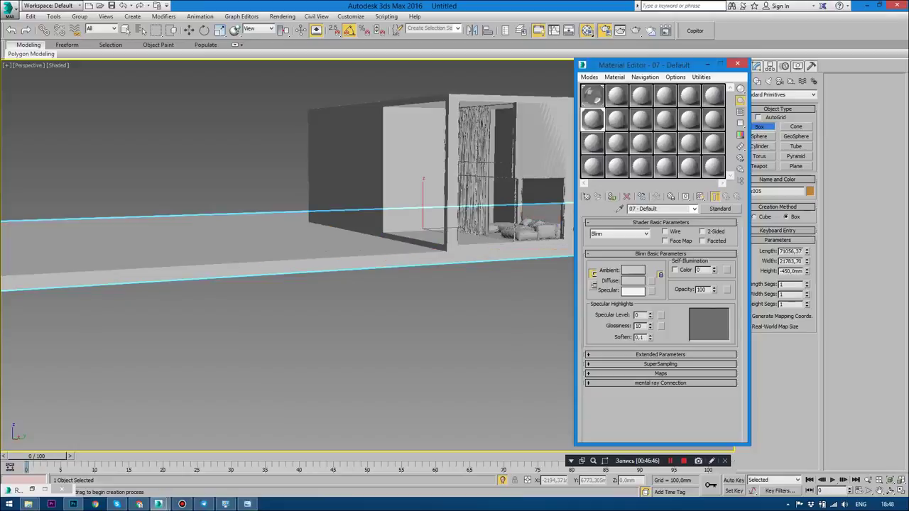
{"action": "key", "text": "m"}
{"action": "middle_click_drag", "start_coordinate": [355, 284], "coordinate": [398, 284], "text": "alt"}
{"action": "key", "text": "F4"}
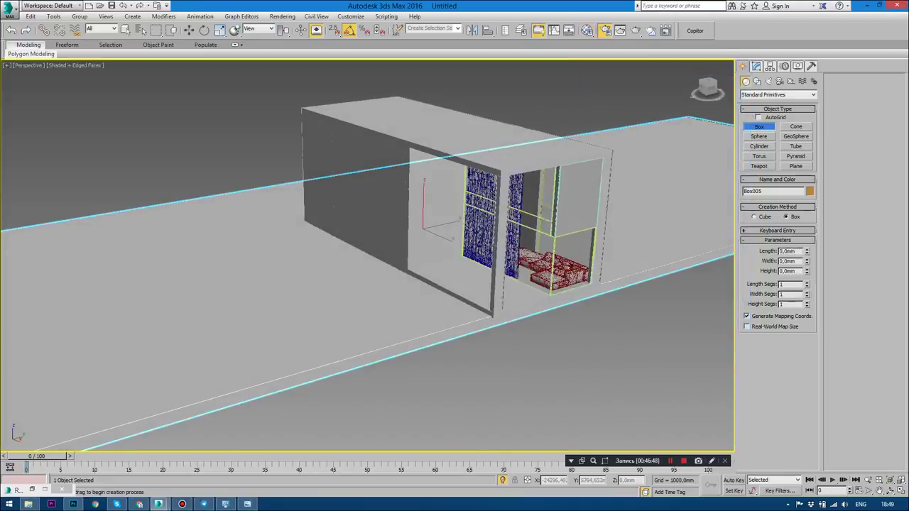
Set the object colour of all scene objects to black.
{"action": "key", "text": "ctrl+a"}
{"action": "key", "text": "w"}
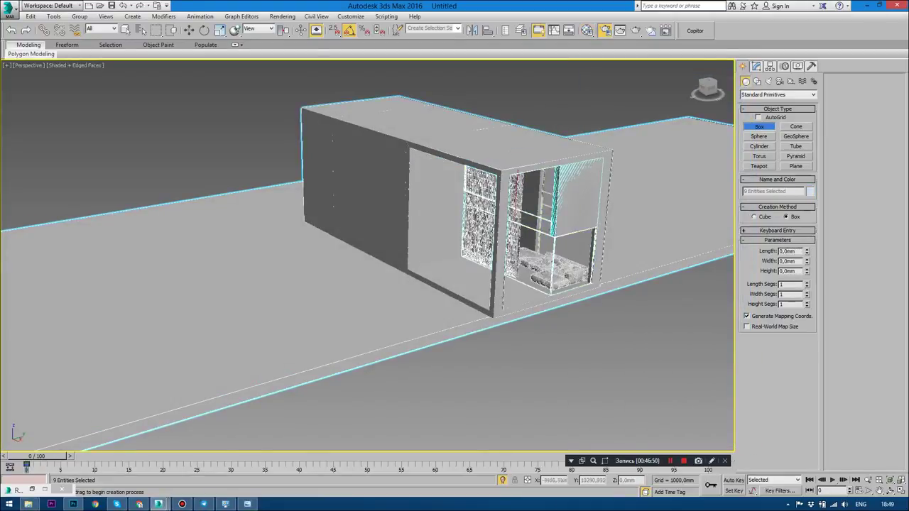
{"action": "left_click", "coordinate": [811, 65]}
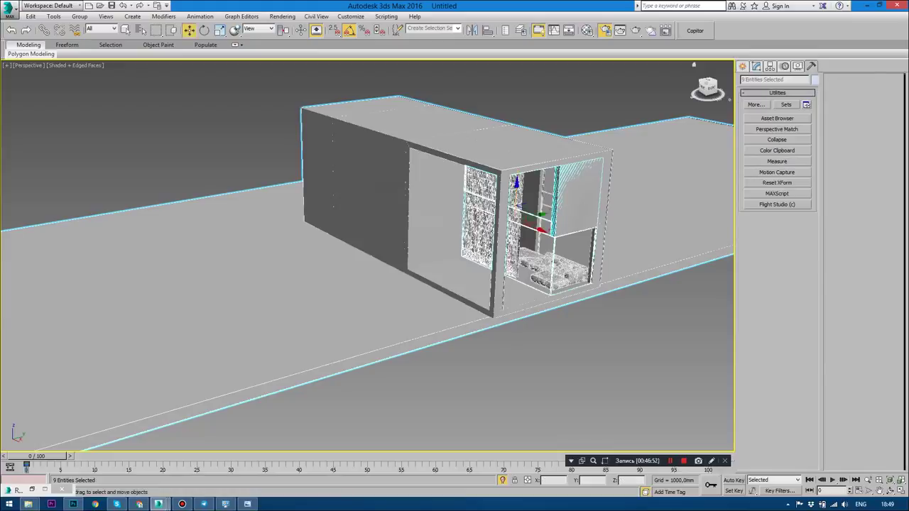
{"action": "left_click", "coordinate": [815, 79]}
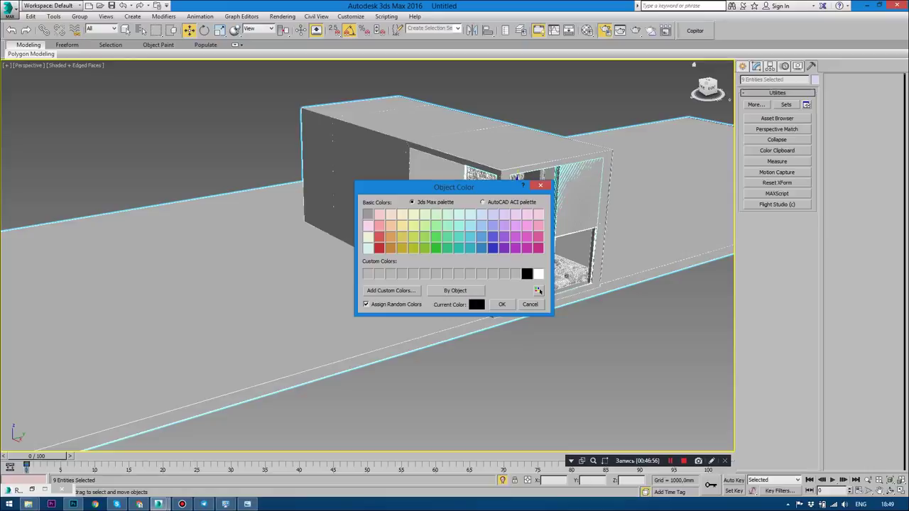
{"action": "left_click", "coordinate": [530, 304]}
Orbit around the house, then switch to Top view and select everything.
{"action": "middle_click_drag", "start_coordinate": [497, 305], "coordinate": [425, 299], "text": "alt"}
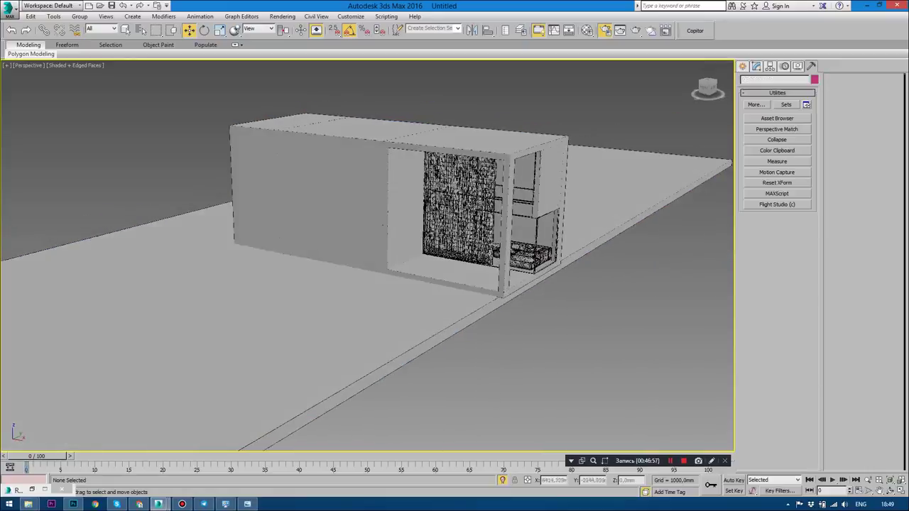
{"action": "scroll", "coordinate": [426, 249], "scroll_direction": "up", "scroll_amount": 5}
{"action": "middle_click_drag", "start_coordinate": [367, 255], "coordinate": [298, 256], "text": "alt"}
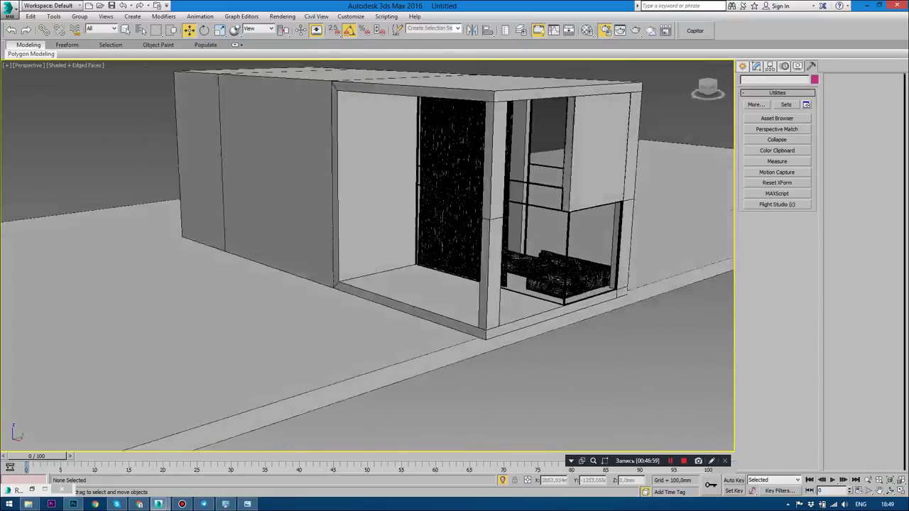
{"action": "scroll", "coordinate": [367, 256], "scroll_direction": "down", "scroll_amount": 3}
{"action": "middle_click_drag", "start_coordinate": [366, 255], "coordinate": [298, 234], "text": "alt"}
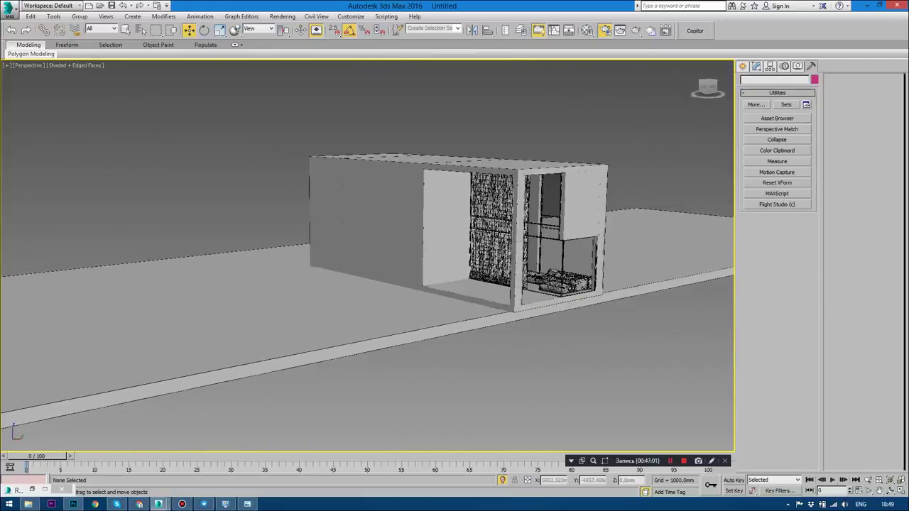
{"action": "scroll", "coordinate": [366, 256], "scroll_direction": "up", "scroll_amount": 2}
{"action": "middle_click_drag", "start_coordinate": [367, 255], "coordinate": [366, 255], "text": "alt"}
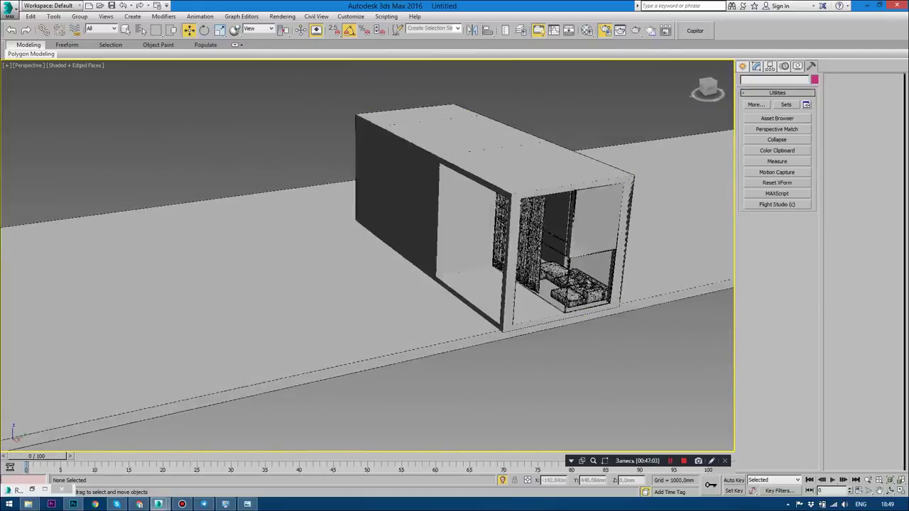
{"action": "key", "text": "t"}
{"action": "key", "text": "q"}
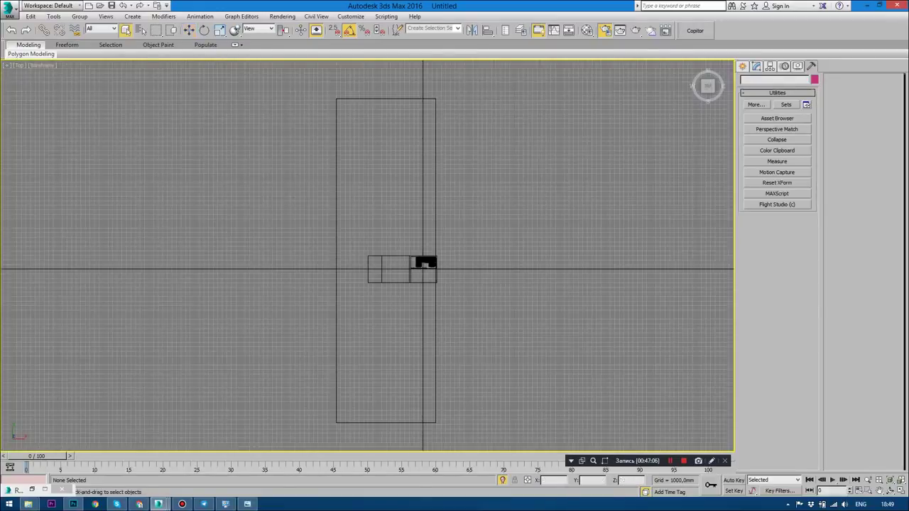
{"action": "scroll", "coordinate": [358, 256], "scroll_direction": "up", "scroll_amount": 1}
{"action": "key", "text": "ctrl+a"}
Deselect the ground strip and move the house down to the strip's near end, cancelling an accidental copy.
{"action": "left_click", "coordinate": [326, 177], "text": "alt"}
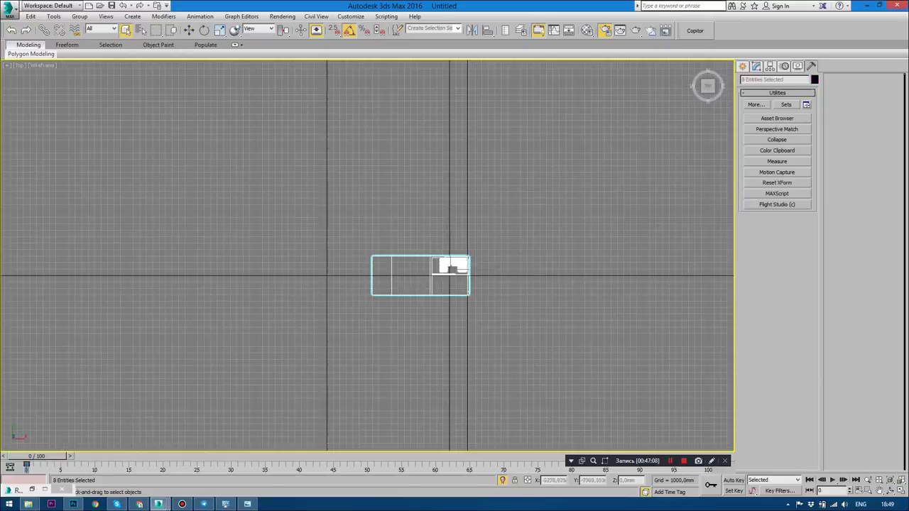
{"action": "scroll", "coordinate": [416, 336], "scroll_direction": "up", "scroll_amount": 3}
{"action": "scroll", "coordinate": [409, 157], "scroll_direction": "down", "scroll_amount": 4}
{"action": "key", "text": "w"}
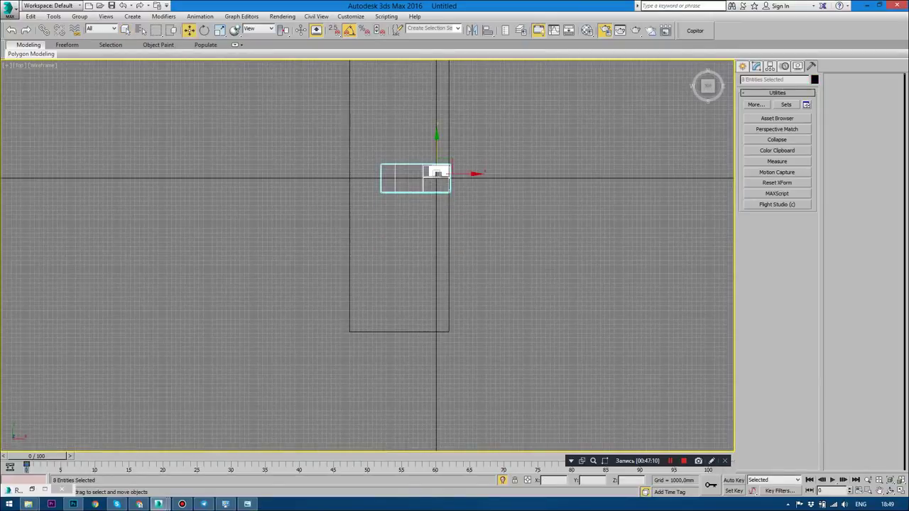
{"action": "left_click_drag", "start_coordinate": [433, 176], "coordinate": [433, 251]}
{"action": "middle_click_drag", "start_coordinate": [434, 251], "coordinate": [434, 308]}
{"action": "scroll", "coordinate": [432, 291], "scroll_direction": "up", "scroll_amount": 2}
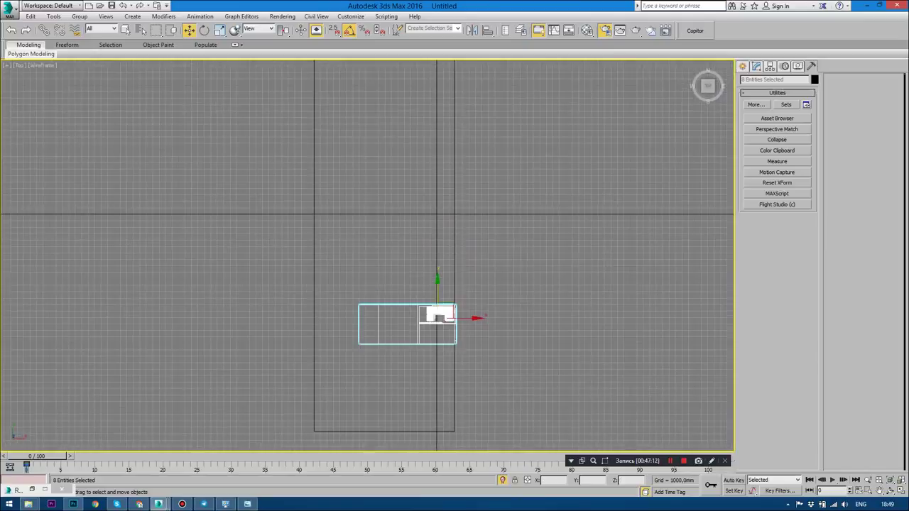
{"action": "left_click_drag", "start_coordinate": [437, 313], "coordinate": [436, 230], "text": "shift"}
{"action": "left_click", "coordinate": [491, 291]}
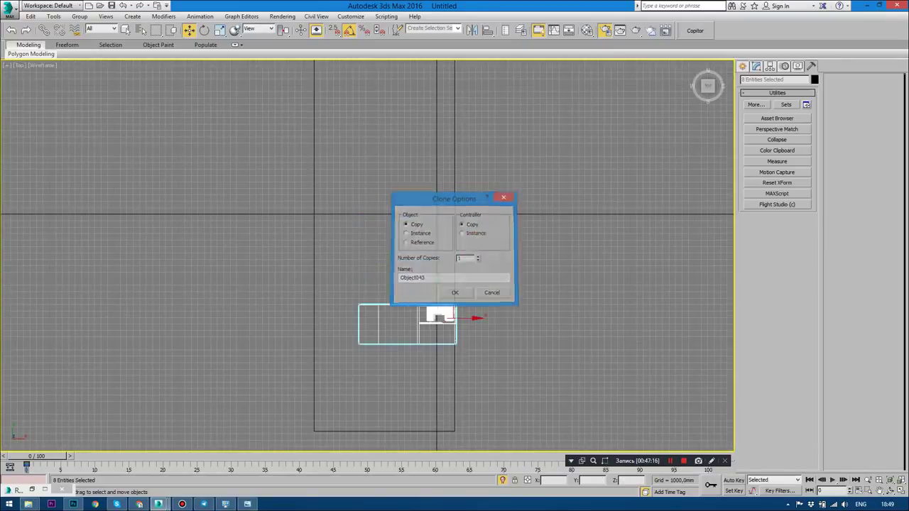
{"action": "middle_click_drag", "start_coordinate": [490, 292], "coordinate": [481, 336]}
{"action": "scroll", "coordinate": [484, 288], "scroll_direction": "down", "scroll_amount": 1}
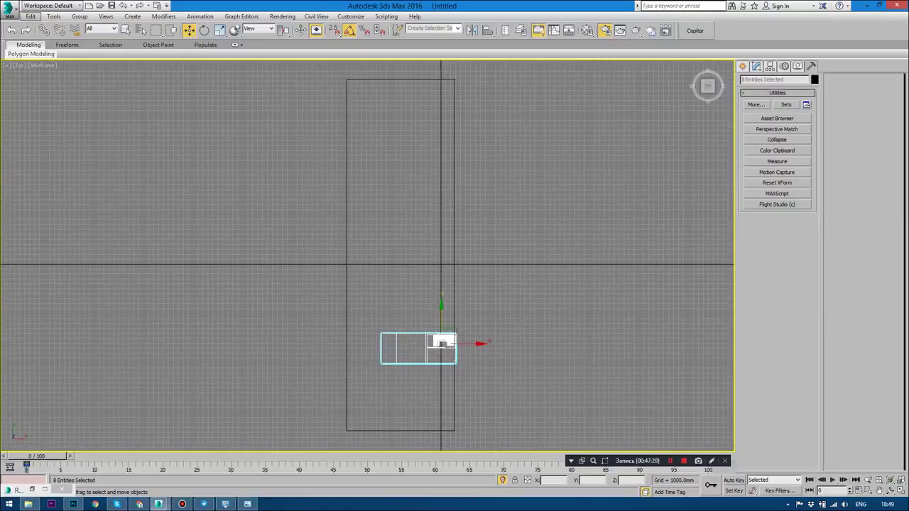
{"action": "left_click", "coordinate": [54, 15]}
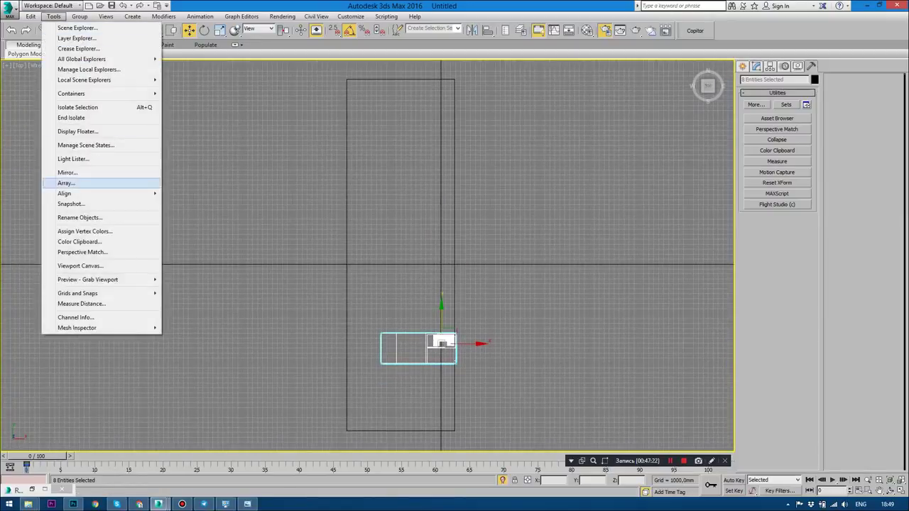
Set up an Array of the house with live preview and 16000 mm Y spacing.
{"action": "left_click", "coordinate": [66, 183]}
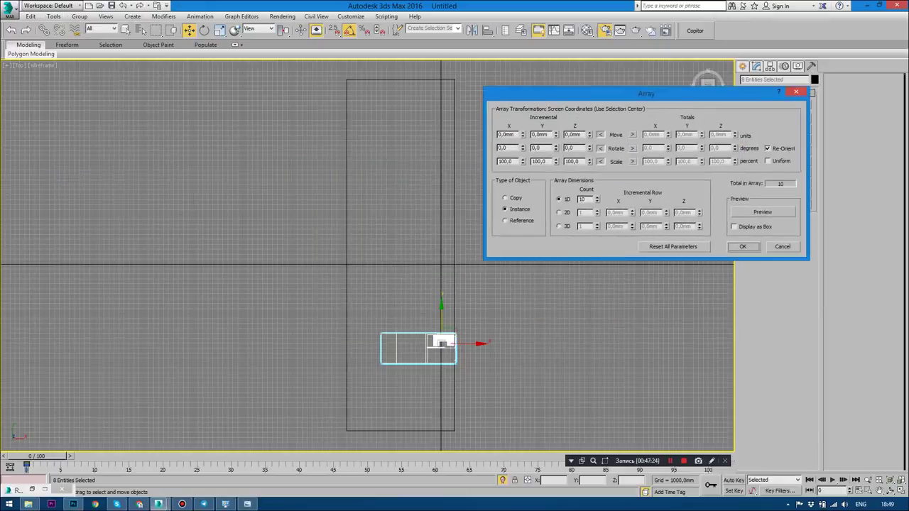
{"action": "left_click", "coordinate": [762, 211]}
{"action": "type", "text": "4"}
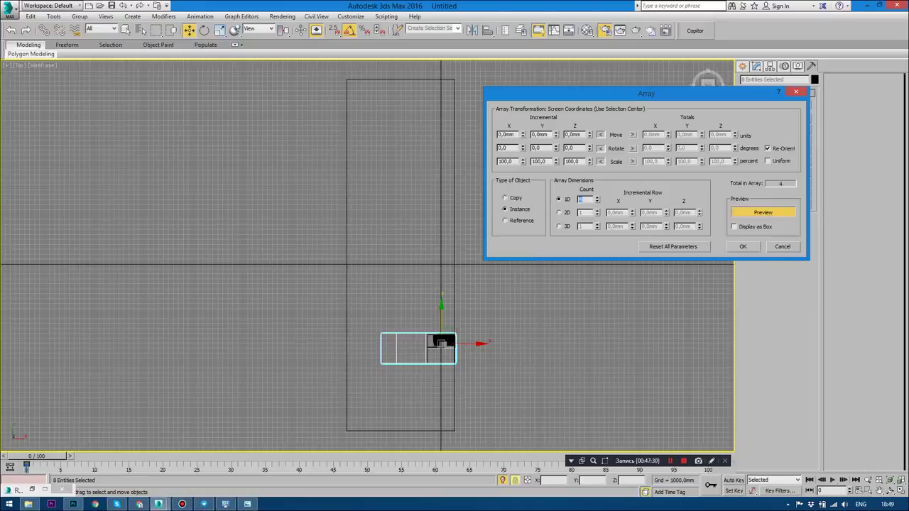
{"action": "left_click_drag", "start_coordinate": [555, 134], "coordinate": [555, 99]}
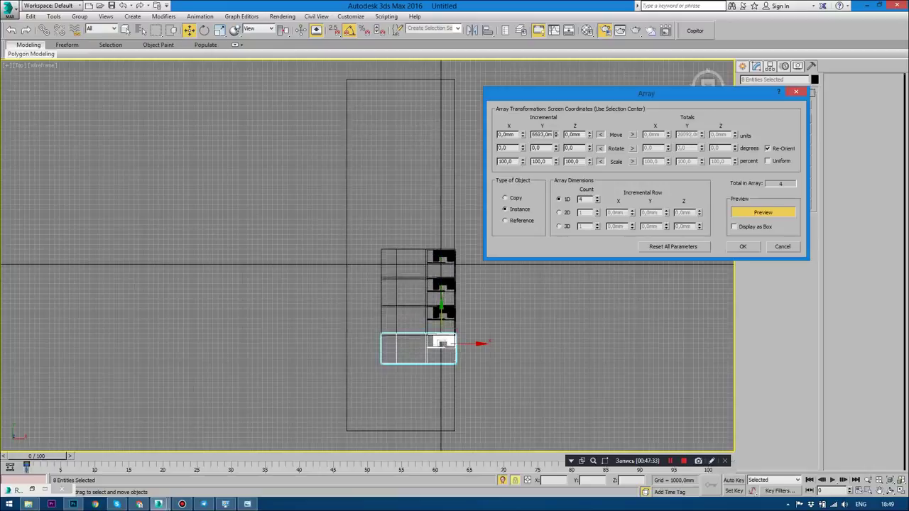
{"action": "left_click_drag", "start_coordinate": [555, 134], "coordinate": [556, 132]}
{"action": "type", "text": "12000"}
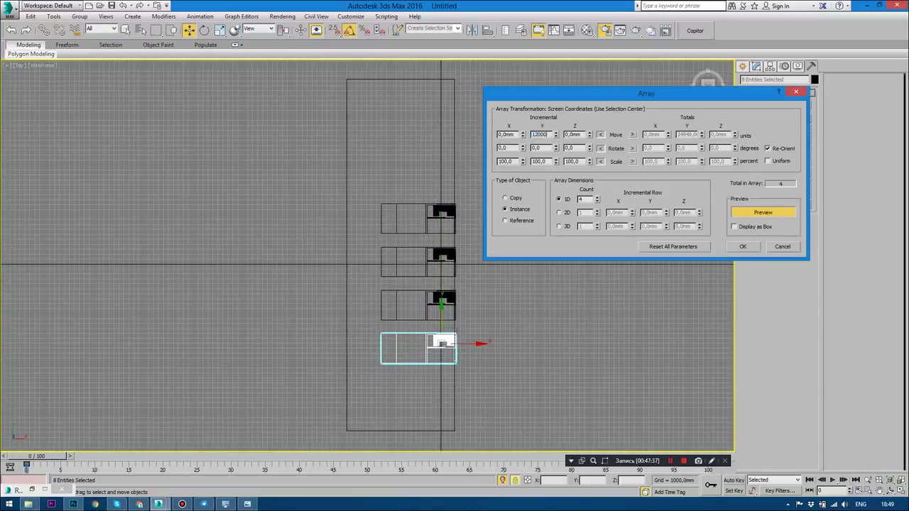
{"action": "key", "text": "Return"}
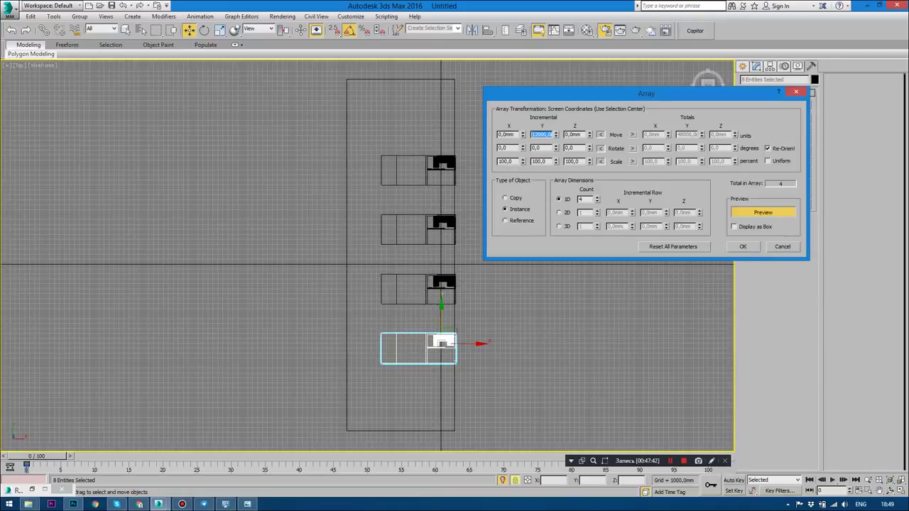
End isolation in the 3d_exterior_04.max scene, then confirm the four-instance array.
{"action": "key", "text": "alt+Tab"}
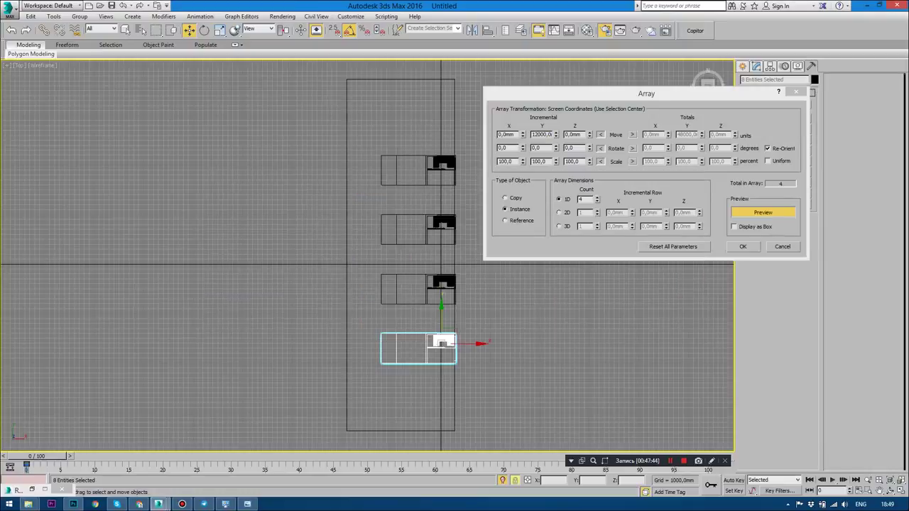
{"action": "key", "text": "alt+Tab"}
{"action": "key", "text": "alt+Tab"}
{"action": "key", "text": "alt+Tab"}
{"action": "key", "text": "alt+Tab"}
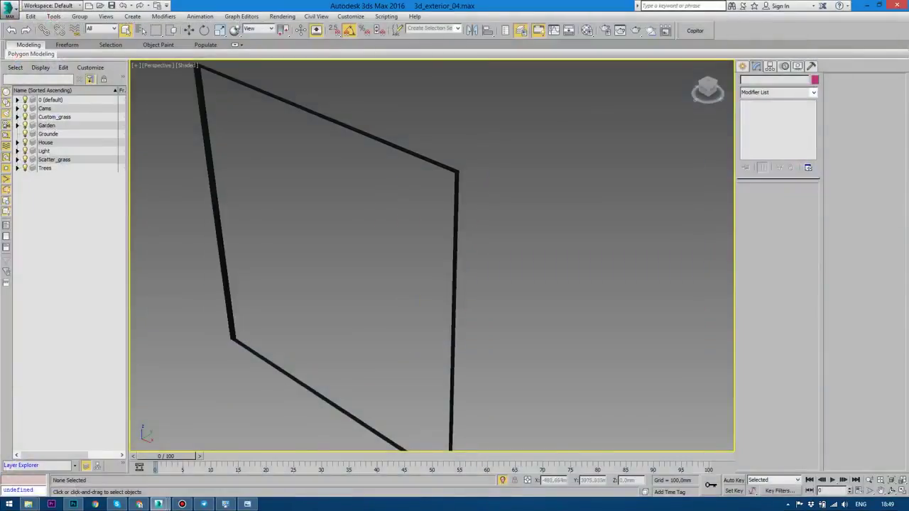
{"action": "right_click", "coordinate": [544, 202]}
{"action": "left_click", "coordinate": [575, 163]}
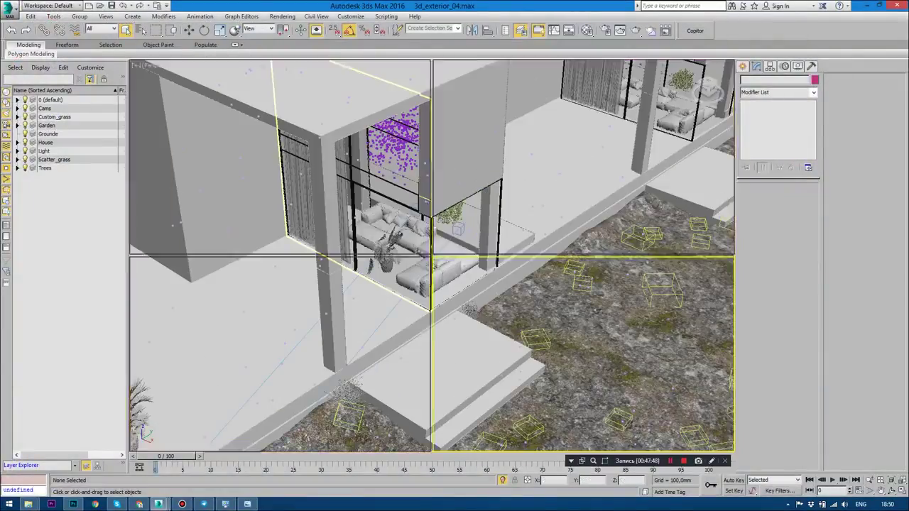
{"action": "key", "text": "t"}
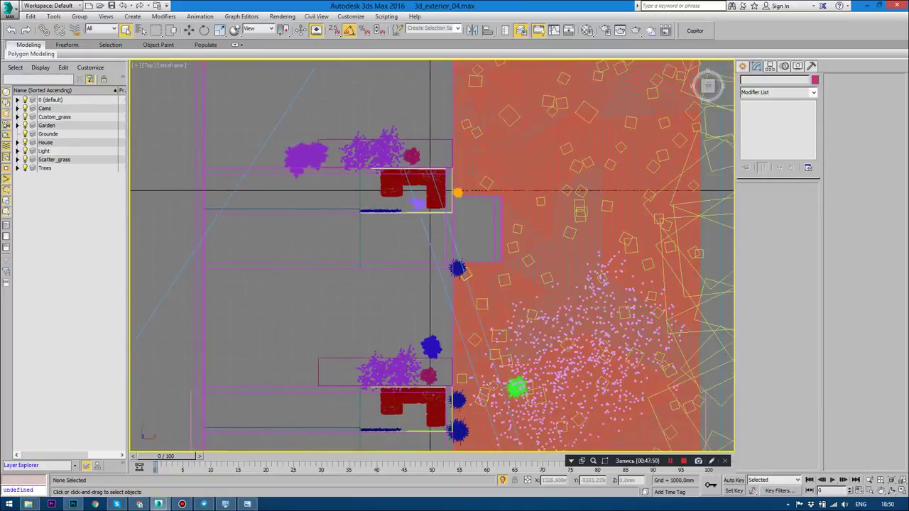
{"action": "key", "text": "alt+Tab"}
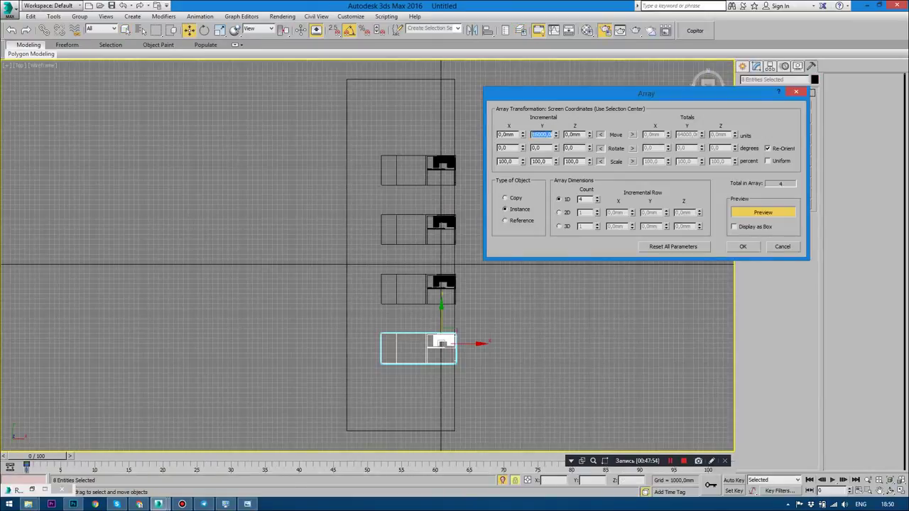
{"action": "key", "text": "Return"}
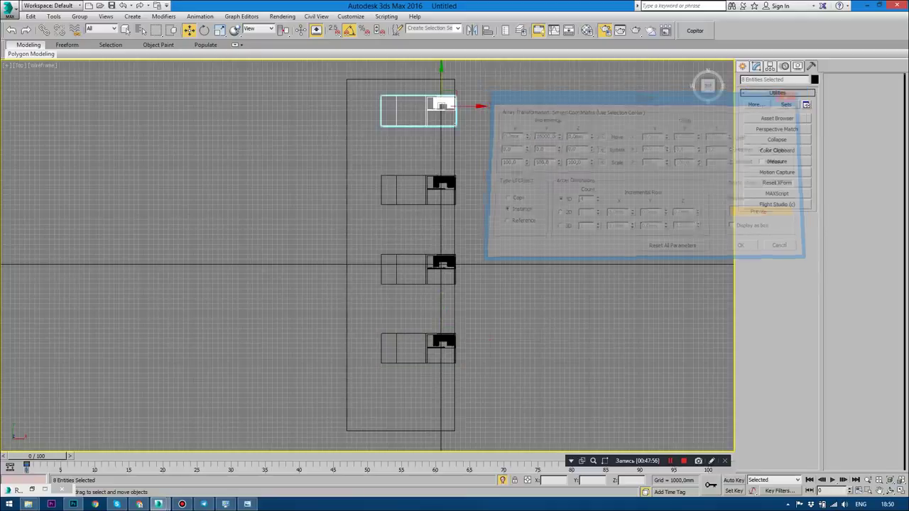
{"action": "key", "text": "p"}
{"action": "scroll", "coordinate": [366, 256], "scroll_direction": "down", "scroll_amount": 3}
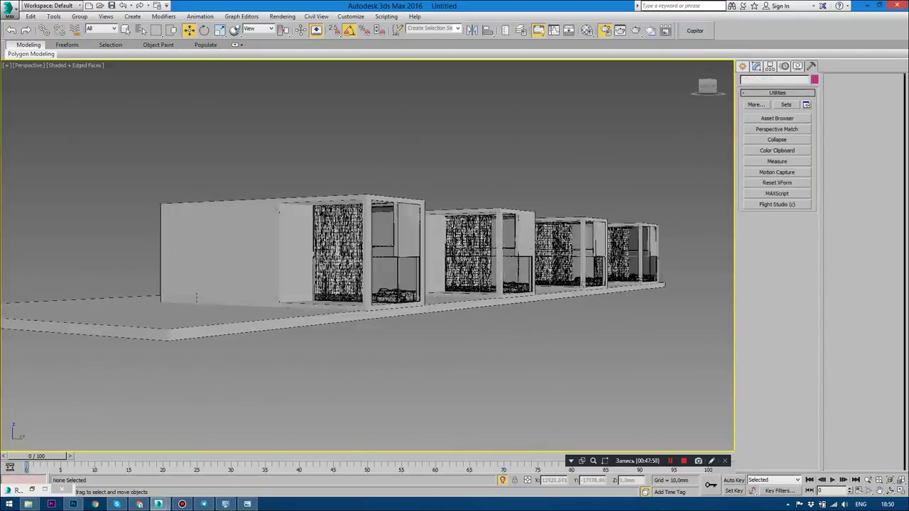
{"action": "middle_click_drag", "start_coordinate": [366, 256], "coordinate": [398, 256], "text": "alt"}
{"action": "scroll", "coordinate": [366, 256], "scroll_direction": "up", "scroll_amount": 4}
{"action": "scroll", "coordinate": [366, 255], "scroll_direction": "up", "scroll_amount": 3}
{"action": "scroll", "coordinate": [367, 255], "scroll_direction": "up", "scroll_amount": 2}
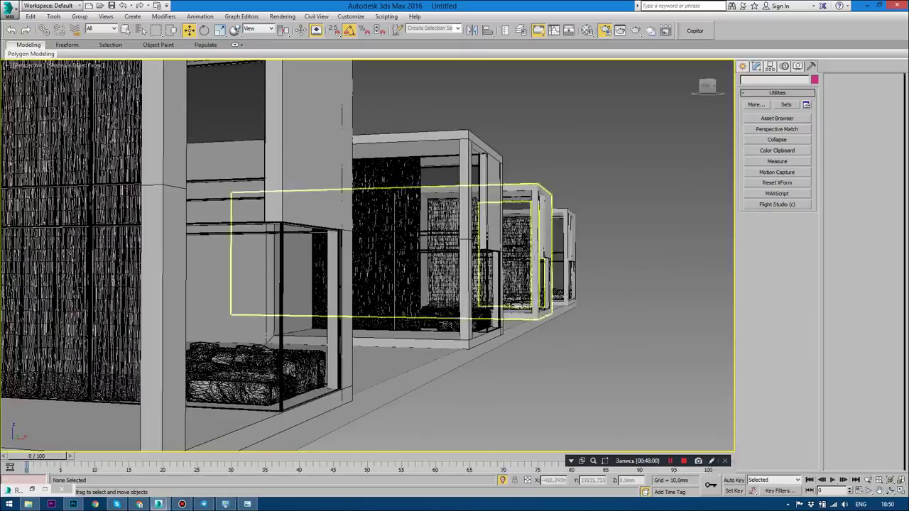
{"action": "scroll", "coordinate": [367, 256], "scroll_direction": "up", "scroll_amount": 2}
{"action": "scroll", "coordinate": [366, 256], "scroll_direction": "down", "scroll_amount": 1}
{"action": "middle_click_drag", "start_coordinate": [366, 256], "coordinate": [441, 256], "text": "alt"}
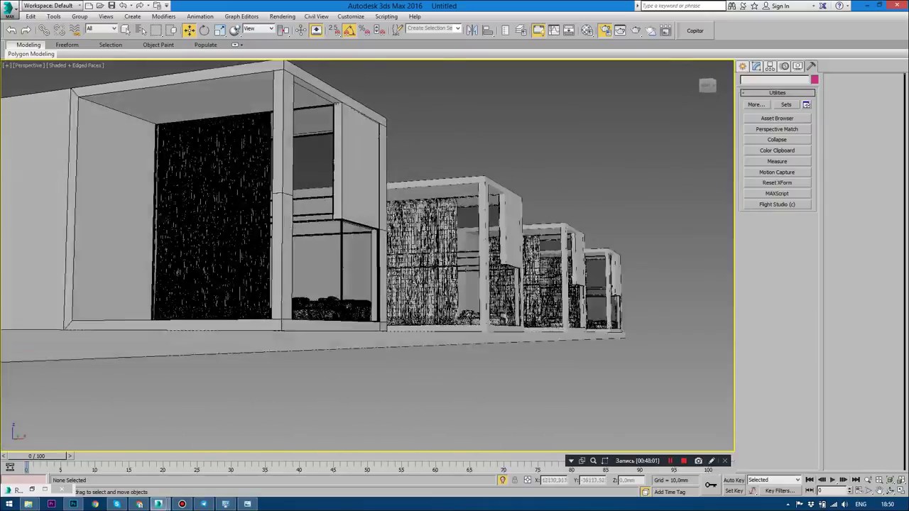
{"action": "scroll", "coordinate": [366, 255], "scroll_direction": "down", "scroll_amount": 3}
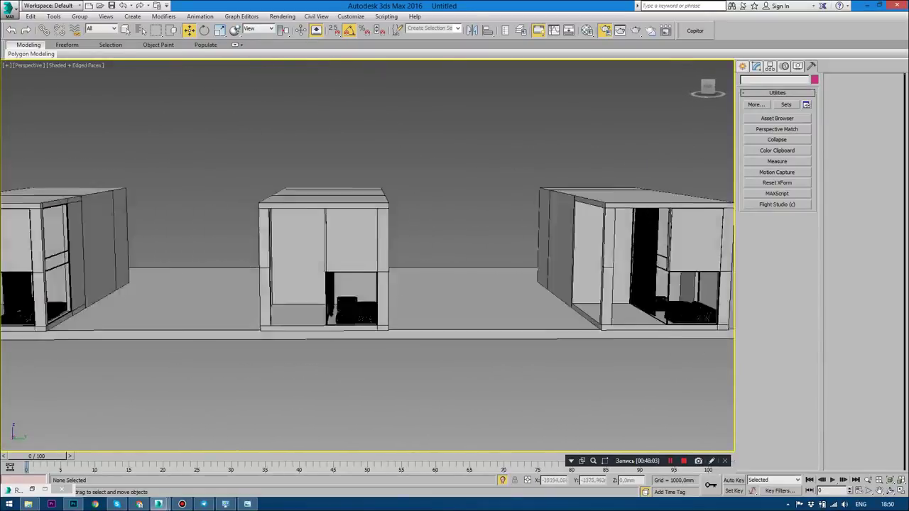
{"action": "scroll", "coordinate": [366, 255], "scroll_direction": "down", "scroll_amount": 3}
{"action": "mouse_move", "coordinate": [366, 255]}
{"action": "middle_mouse_down", "text": "alt"}
{"action": "mouse_move", "coordinate": [426, 235]}
{"action": "mouse_move", "coordinate": [440, 213]}
{"action": "mouse_move", "coordinate": [397, 256]}
{"action": "mouse_move", "coordinate": [425, 234]}
{"action": "mouse_move", "coordinate": [455, 256]}
{"action": "mouse_move", "coordinate": [440, 269]}
{"action": "middle_mouse_up", "text": "alt"}
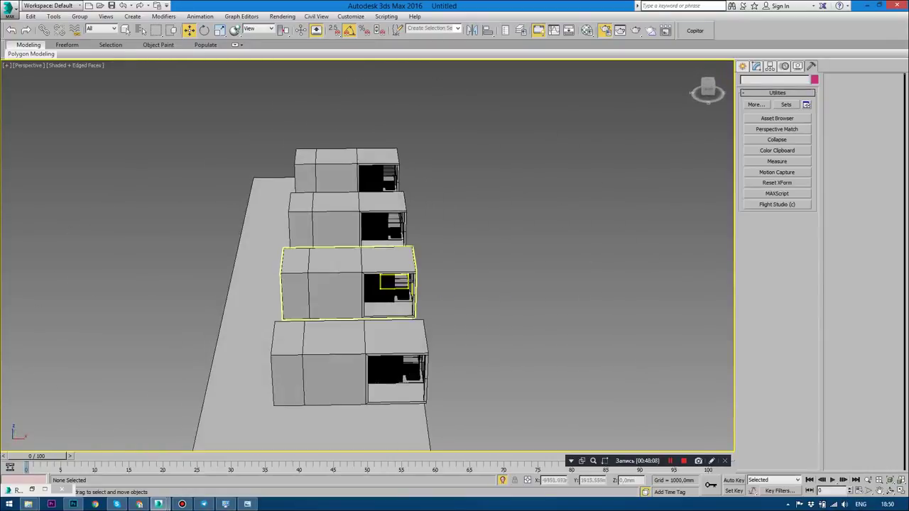
{"action": "key", "text": "alt+w"}
{"action": "key", "text": "alt+w"}
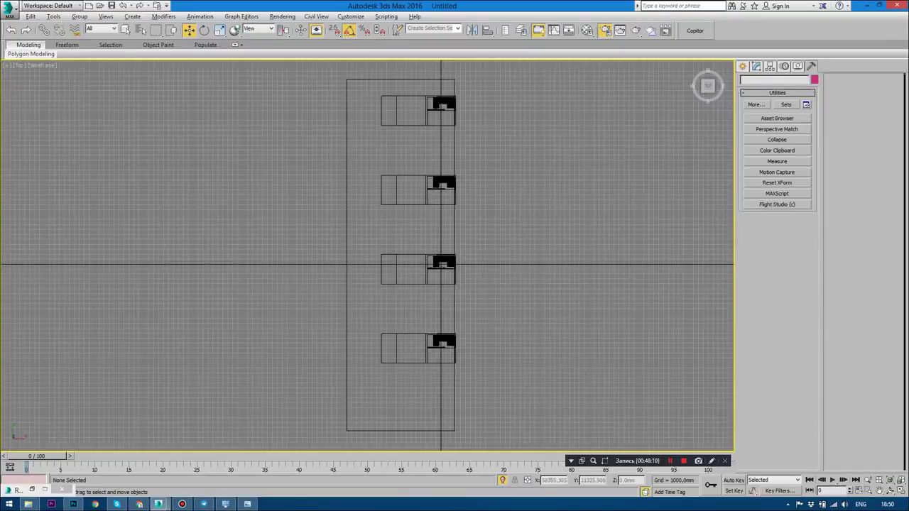
Rotate a copy of the ground slab 90° on edge and snap it to the slab's back edge.
{"action": "left_click", "coordinate": [347, 263]}
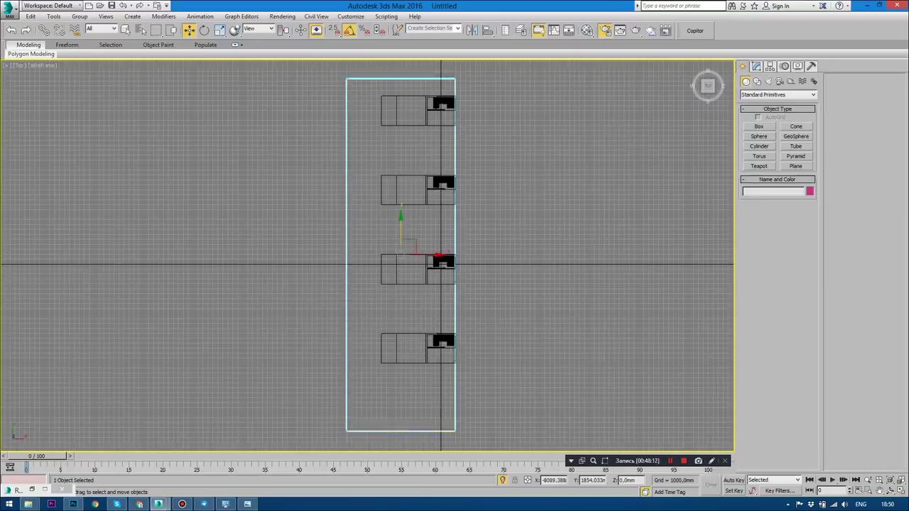
{"action": "key", "text": "e"}
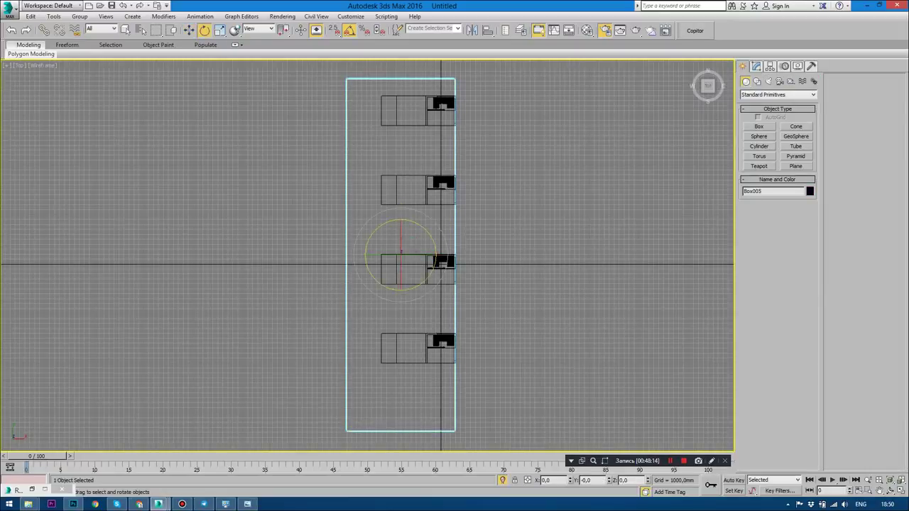
{"action": "left_click_drag", "start_coordinate": [401, 227], "coordinate": [402, 202], "text": "shift"}
{"action": "key", "text": "Return"}
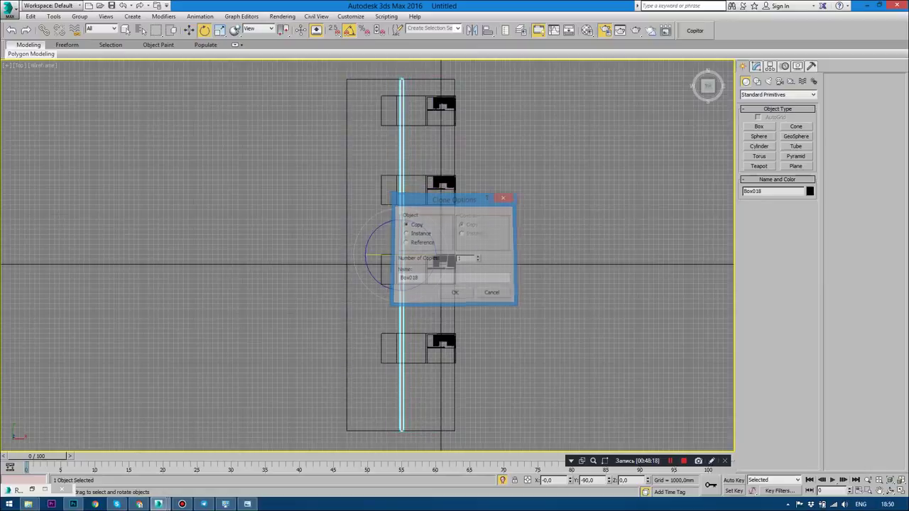
{"action": "scroll", "coordinate": [398, 269], "scroll_direction": "up", "scroll_amount": 3}
{"action": "key", "text": "w"}
{"action": "key", "text": "s"}
{"action": "mouse_move", "coordinate": [335, 276]}
{"action": "left_mouse_down"}
{"action": "mouse_move", "coordinate": [310, 275]}
{"action": "mouse_move", "coordinate": [376, 264]}
{"action": "left_mouse_up"}
{"action": "scroll", "coordinate": [330, 283], "scroll_direction": "up", "scroll_amount": 4}
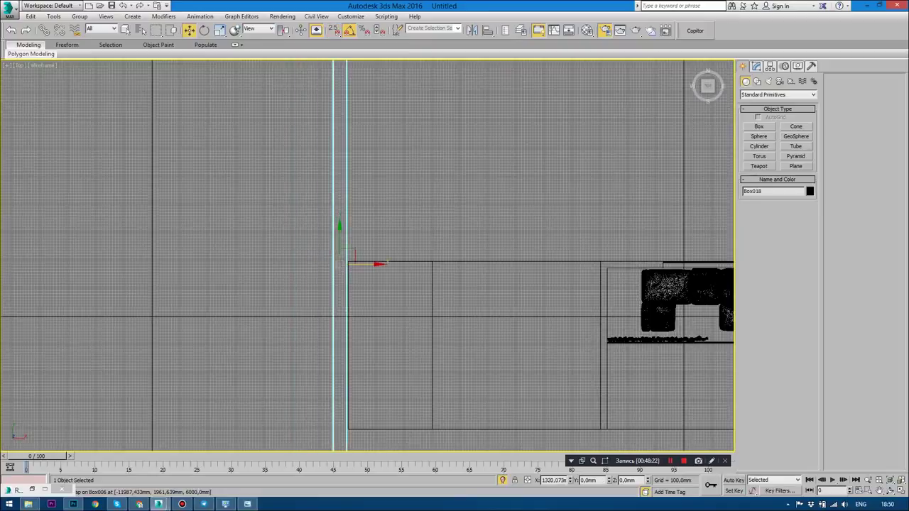
Frame the new wall in Front view and convert it to Editable Poly.
{"action": "key", "text": "alt+w"}
{"action": "key", "text": "alt+w"}
{"action": "left_click", "coordinate": [496, 213]}
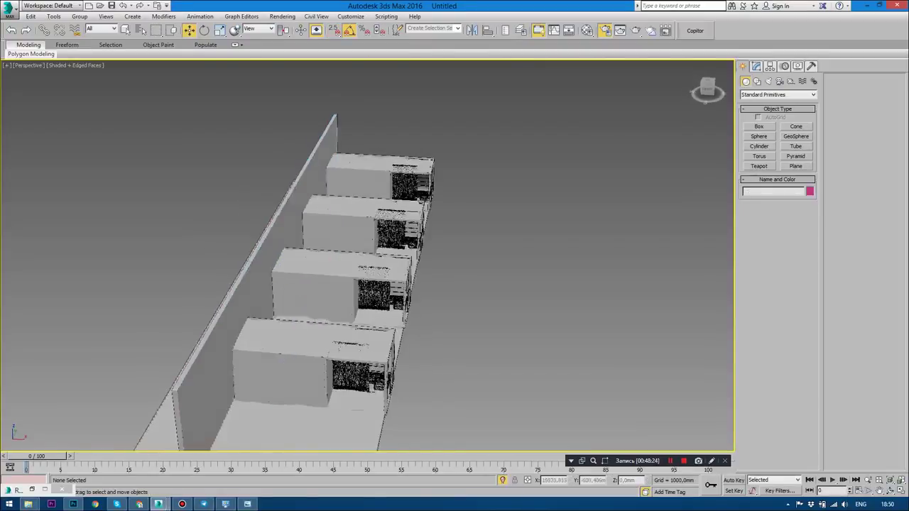
{"action": "middle_click_drag", "start_coordinate": [497, 213], "coordinate": [383, 334], "text": "alt"}
{"action": "key", "text": "alt+w"}
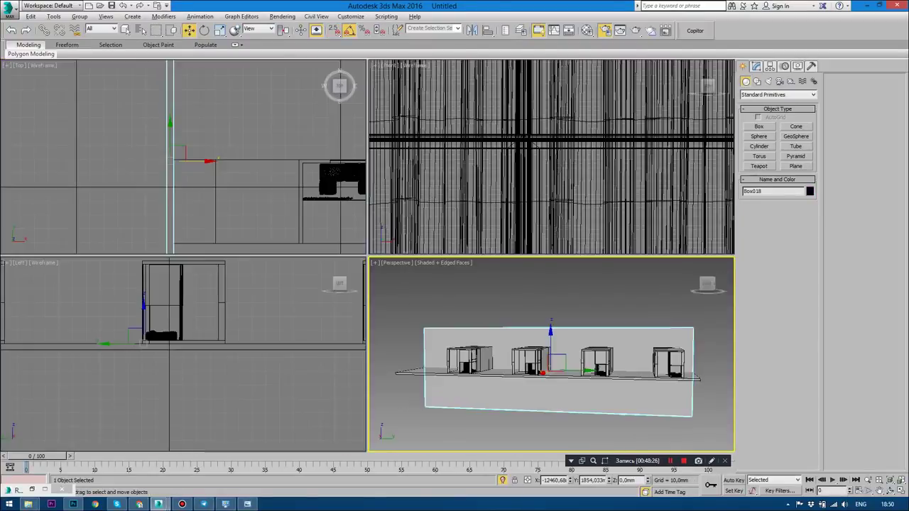
{"action": "key", "text": "alt+w"}
{"action": "scroll", "coordinate": [330, 284], "scroll_direction": "up", "scroll_amount": 5}
{"action": "scroll", "coordinate": [330, 284], "scroll_direction": "up", "scroll_amount": 3}
{"action": "middle_click_drag", "start_coordinate": [228, 284], "coordinate": [298, 284]}
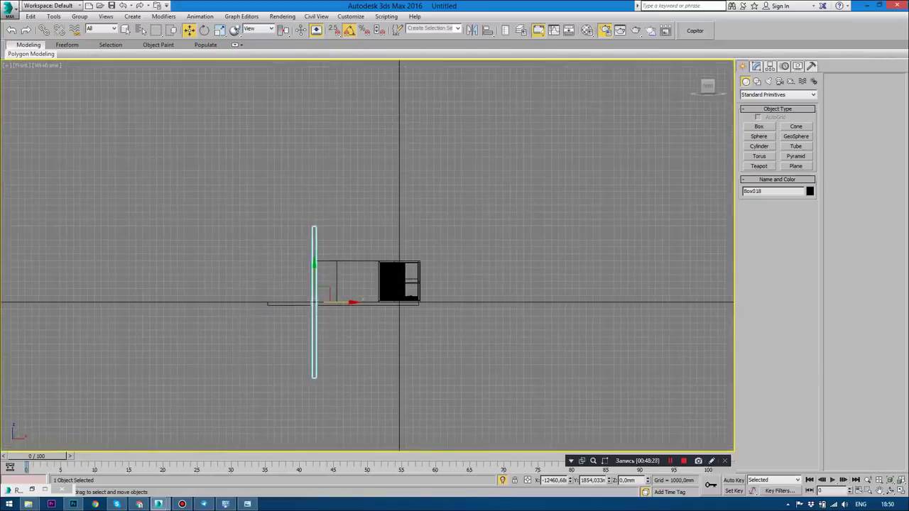
{"action": "scroll", "coordinate": [298, 284], "scroll_direction": "up", "scroll_amount": 3}
{"action": "right_click", "coordinate": [390, 217]}
{"action": "left_click", "coordinate": [422, 321]}
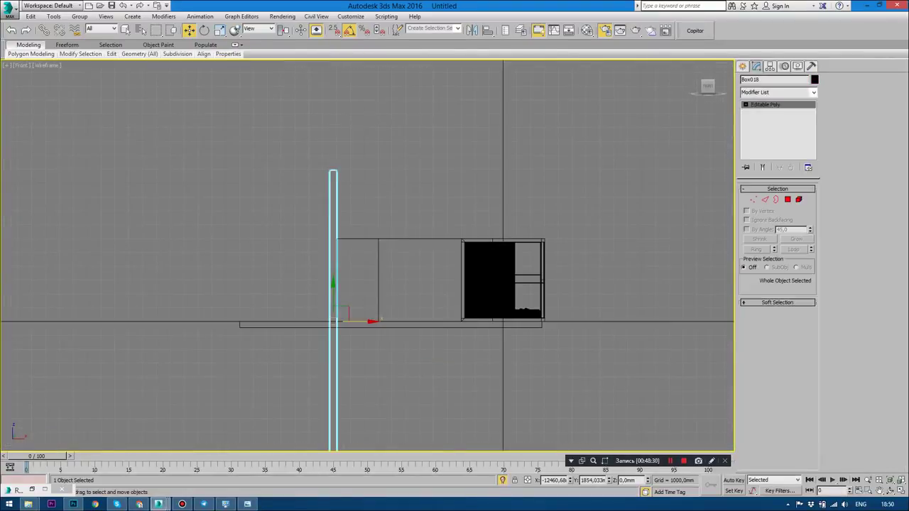
Snap the wall's top vertices to the house roof height.
{"action": "key", "text": "1"}
{"action": "left_click_drag", "start_coordinate": [312, 156], "coordinate": [355, 184]}
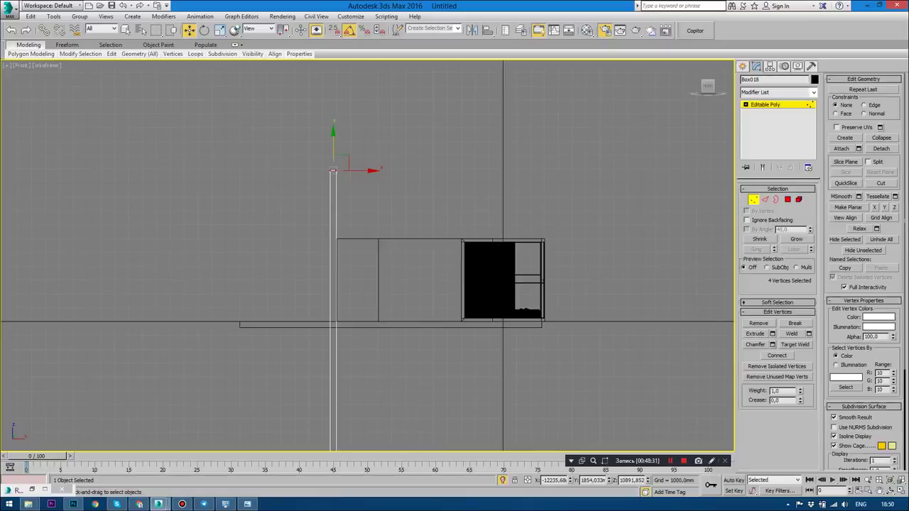
{"action": "mouse_move", "coordinate": [332, 153]}
{"action": "left_mouse_down"}
{"action": "mouse_move", "coordinate": [333, 134]}
{"action": "mouse_move", "coordinate": [334, 239]}
{"action": "left_mouse_up"}
{"action": "key", "text": "s"}
{"action": "middle_click_drag", "start_coordinate": [334, 239], "coordinate": [360, 63]}
{"action": "mouse_move", "coordinate": [360, 62]}
{"action": "left_mouse_down"}
{"action": "mouse_move", "coordinate": [358, 291]}
{"action": "mouse_move", "coordinate": [263, 142]}
{"action": "left_mouse_up"}
{"action": "key", "text": "alt+w"}
{"action": "key", "text": "alt+w"}
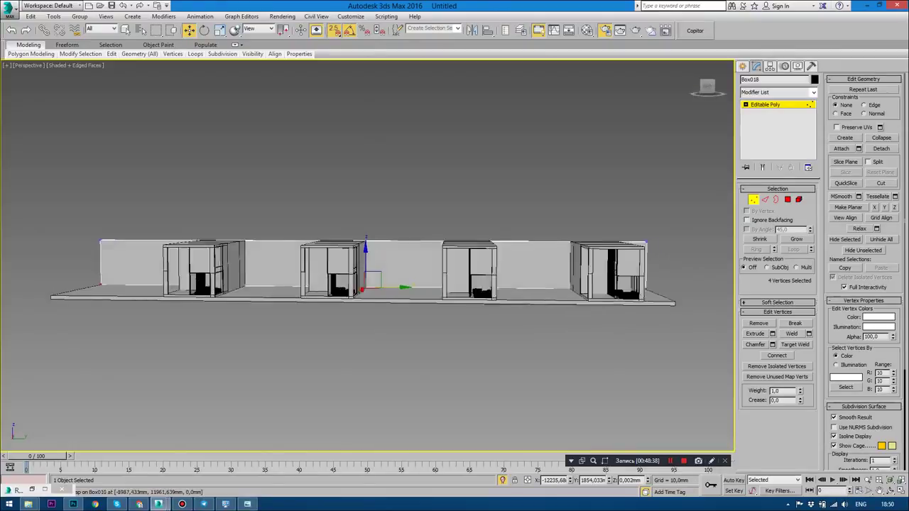
{"action": "mouse_move", "coordinate": [366, 270]}
{"action": "middle_mouse_down", "text": "alt"}
{"action": "mouse_move", "coordinate": [425, 242]}
{"action": "mouse_move", "coordinate": [383, 270]}
{"action": "mouse_move", "coordinate": [411, 213]}
{"action": "mouse_move", "coordinate": [398, 241]}
{"action": "middle_mouse_up", "text": "alt"}
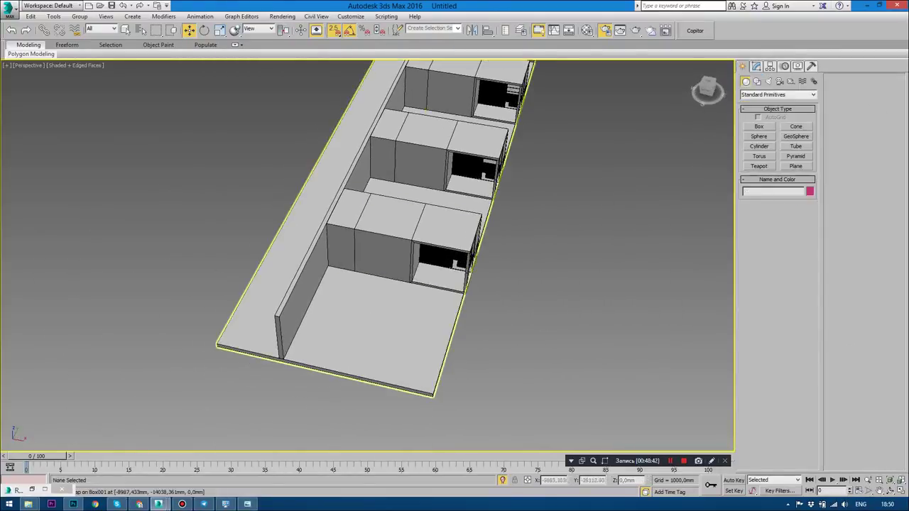
Select the ground slab Box005 in Top view and convert it to Editable Poly.
{"action": "left_click", "coordinate": [320, 319]}
{"action": "scroll", "coordinate": [451, 206], "scroll_direction": "up", "scroll_amount": 2}
{"action": "scroll", "coordinate": [383, 213], "scroll_direction": "down", "scroll_amount": 2}
{"action": "scroll", "coordinate": [383, 213], "scroll_direction": "down", "scroll_amount": 2}
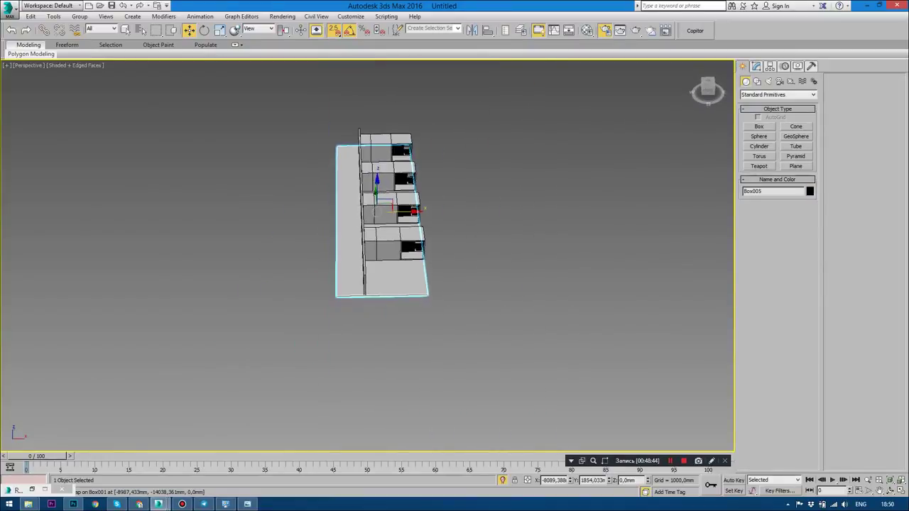
{"action": "key", "text": "t"}
{"action": "scroll", "coordinate": [270, 142], "scroll_direction": "down", "scroll_amount": 3}
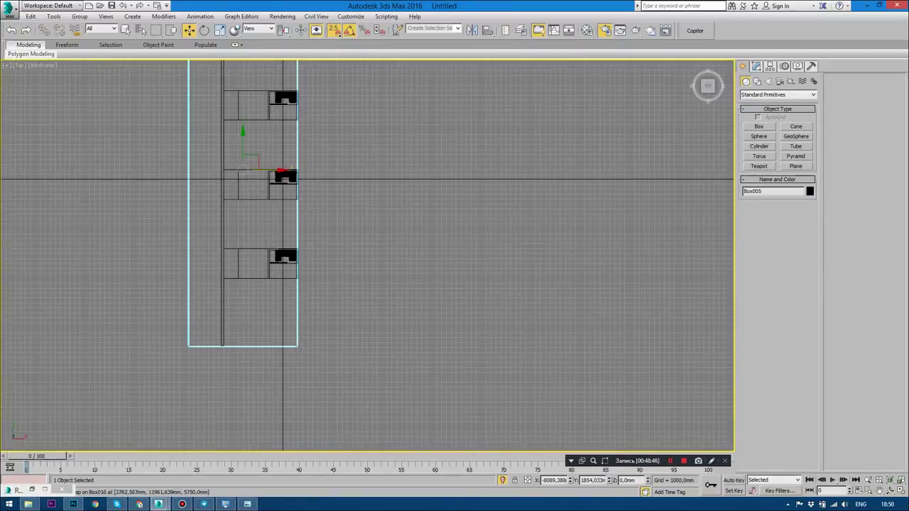
{"action": "right_click", "coordinate": [268, 115]}
{"action": "left_click", "coordinate": [345, 215]}
Move the slab's side-edge vertices onto the back wall so the slab ends flush.
{"action": "scroll", "coordinate": [295, 355], "scroll_direction": "down", "scroll_amount": 2}
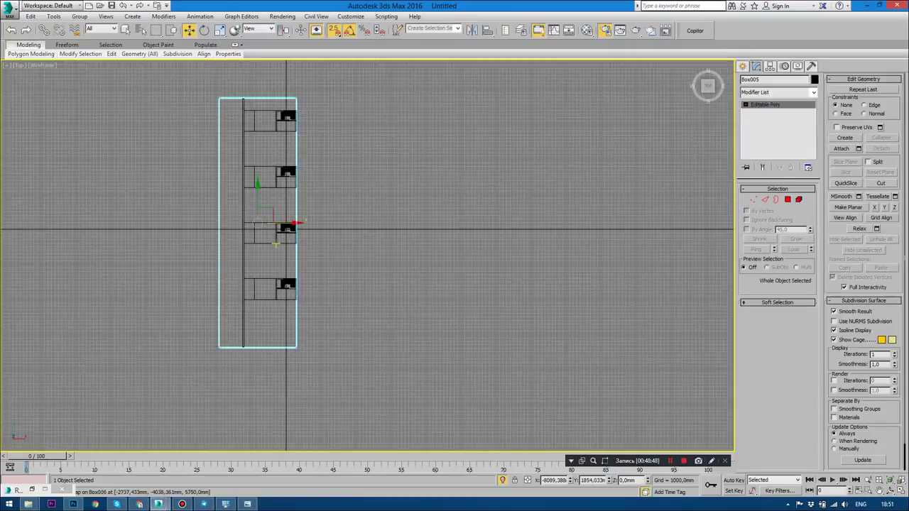
{"action": "key", "text": "1"}
{"action": "left_click_drag", "start_coordinate": [203, 79], "coordinate": [236, 363]}
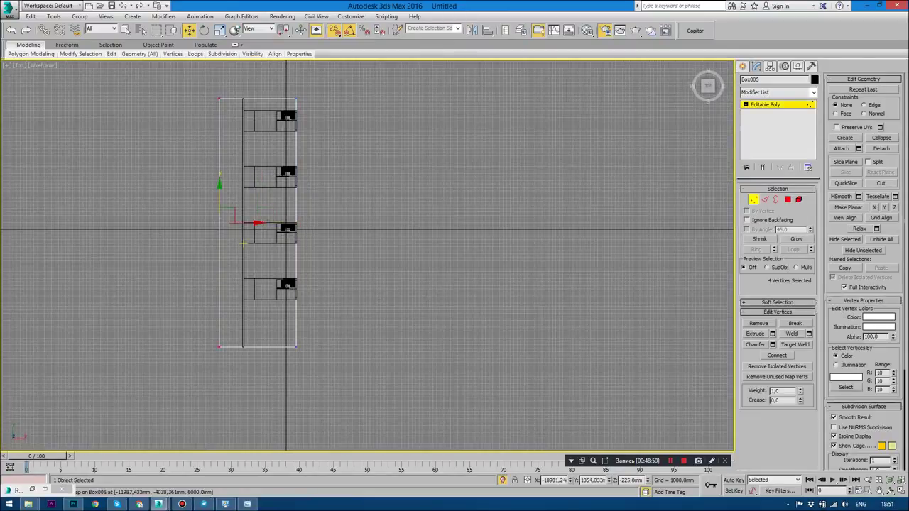
{"action": "left_click_drag", "start_coordinate": [219, 225], "coordinate": [244, 226]}
{"action": "key", "text": "p"}
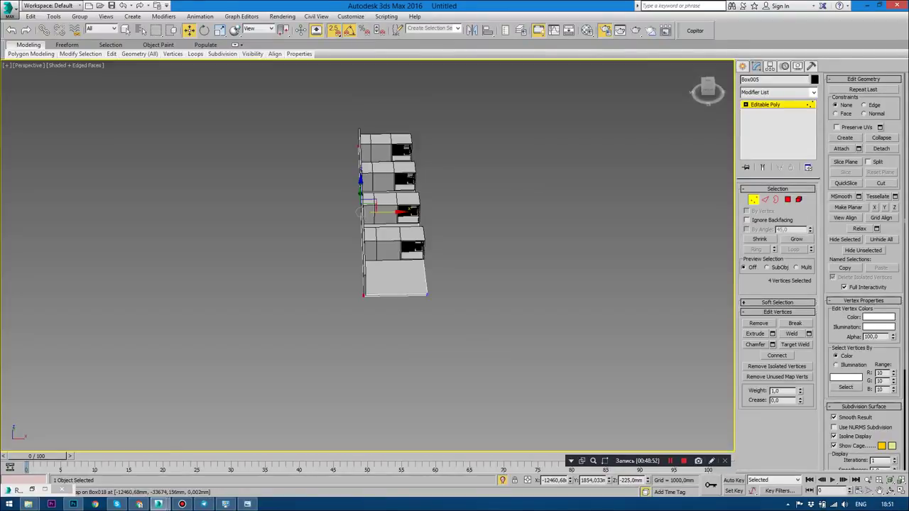
{"action": "key", "text": "ctrl+d"}
{"action": "mouse_move", "coordinate": [366, 256]}
{"action": "middle_mouse_down", "text": "alt"}
{"action": "mouse_move", "coordinate": [383, 234]}
{"action": "mouse_move", "coordinate": [355, 241]}
{"action": "middle_mouse_up", "text": "alt"}
{"action": "scroll", "coordinate": [367, 256], "scroll_direction": "up", "scroll_amount": 5}
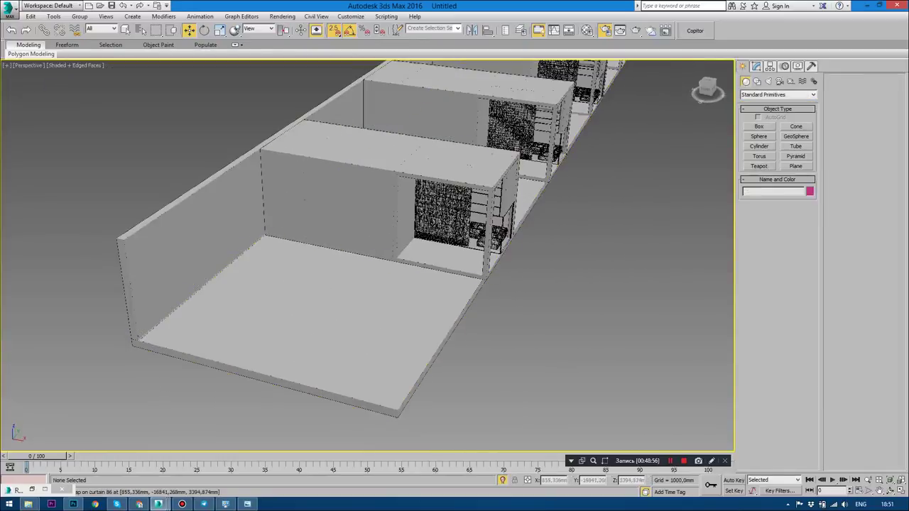
{"action": "scroll", "coordinate": [404, 234], "scroll_direction": "down", "scroll_amount": 5}
{"action": "scroll", "coordinate": [405, 234], "scroll_direction": "down", "scroll_amount": 2}
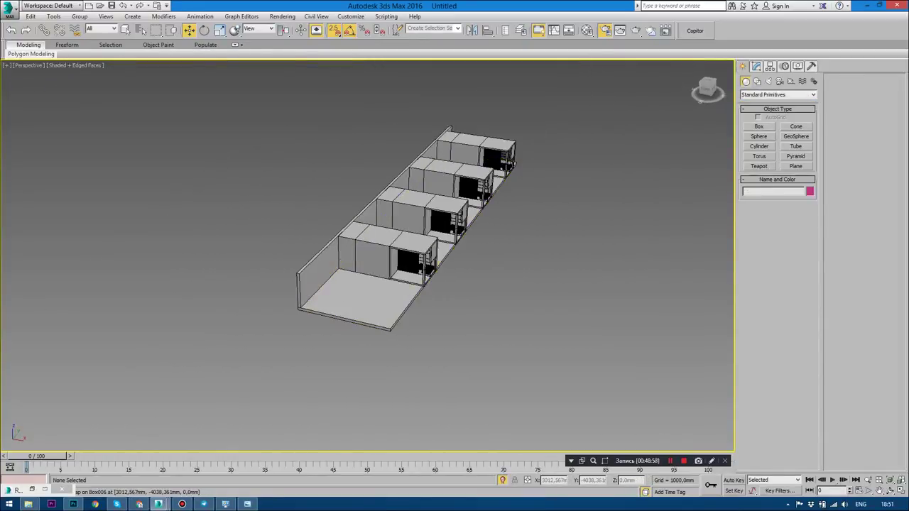
{"action": "mouse_move", "coordinate": [405, 227]}
{"action": "middle_mouse_down", "text": "alt"}
{"action": "mouse_move", "coordinate": [404, 206]}
{"action": "mouse_move", "coordinate": [440, 206]}
{"action": "mouse_move", "coordinate": [327, 234]}
{"action": "mouse_move", "coordinate": [305, 255]}
{"action": "middle_mouse_up", "text": "alt"}
{"action": "scroll", "coordinate": [540, 213], "scroll_direction": "up", "scroll_amount": 2}
{"action": "scroll", "coordinate": [540, 213], "scroll_direction": "up", "scroll_amount": 3}
{"action": "scroll", "coordinate": [539, 213], "scroll_direction": "up", "scroll_amount": 1}
{"action": "scroll", "coordinate": [539, 213], "scroll_direction": "up", "scroll_amount": 2}
{"action": "middle_click_drag", "start_coordinate": [366, 256], "coordinate": [320, 227], "text": "alt"}
{"action": "scroll", "coordinate": [366, 255], "scroll_direction": "up", "scroll_amount": 2}
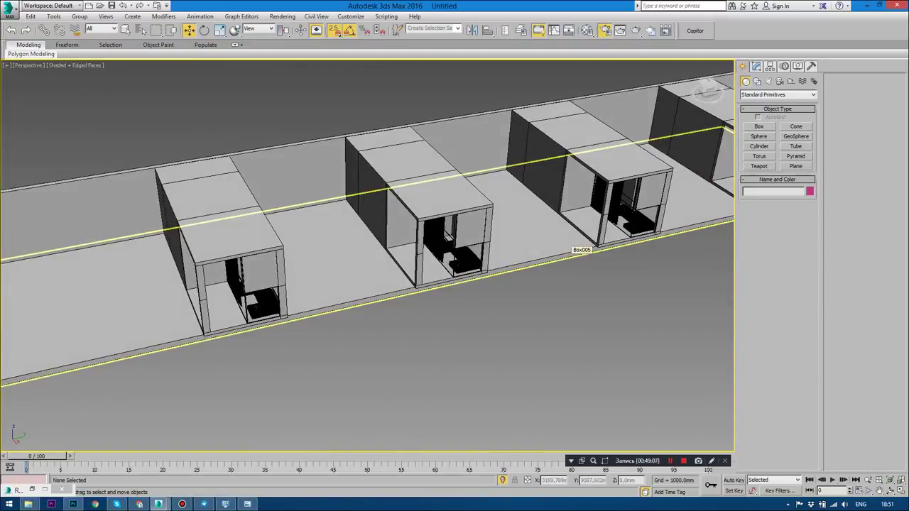
{"action": "key", "text": "alt+Tab"}
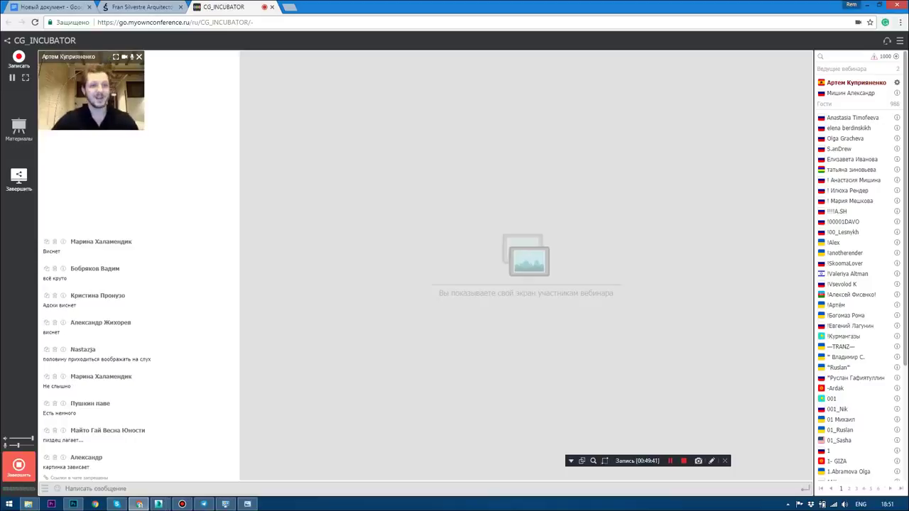
{"action": "key", "text": "alt+Tab"}
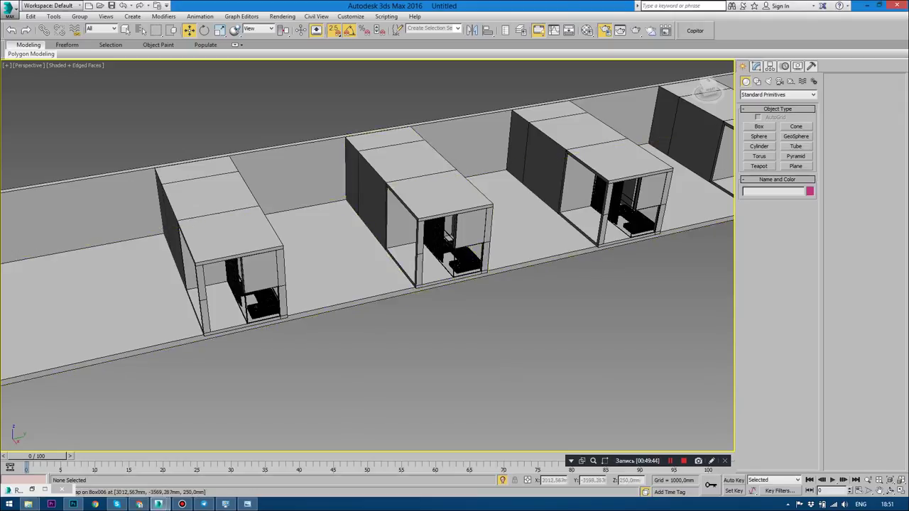
{"action": "middle_click_drag", "start_coordinate": [366, 255], "coordinate": [497, 235], "text": "alt"}
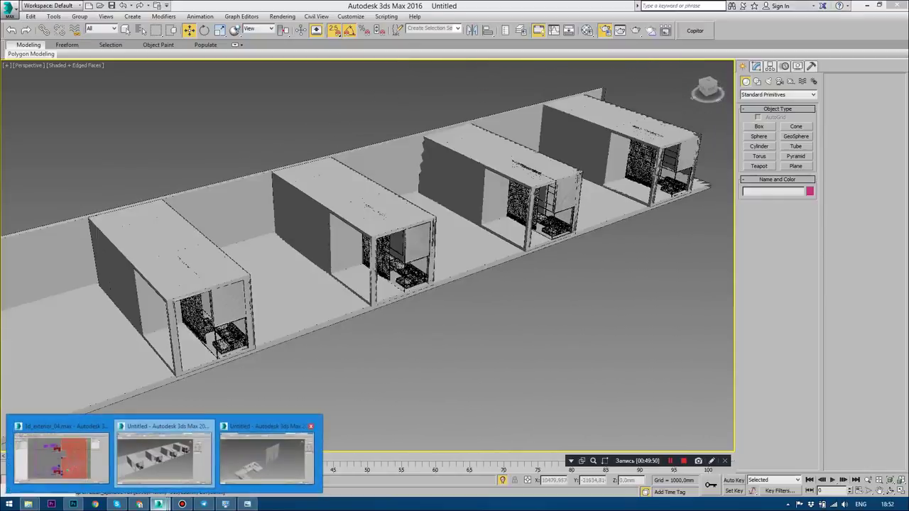
Bring 3d_exterior_04.max forward and show reference render 01_2 maximized in Windows Photo Viewer.
{"action": "left_click", "coordinate": [61, 458]}
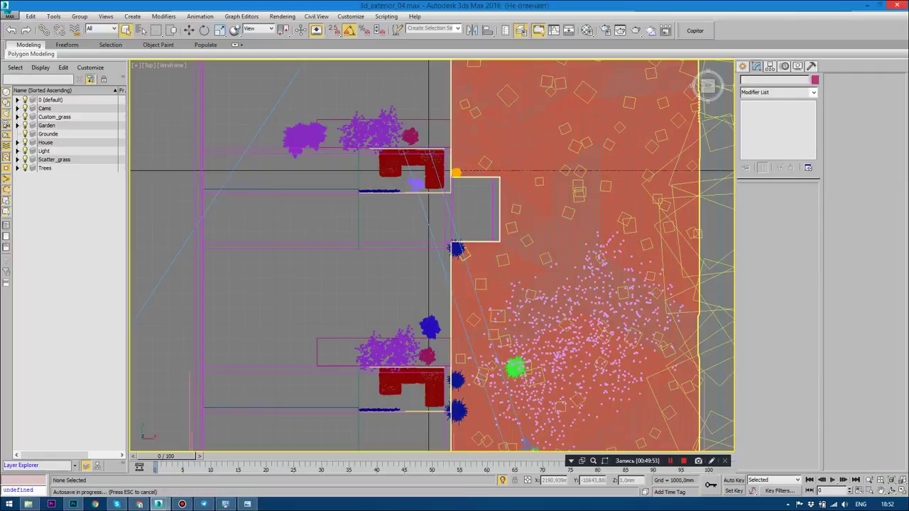
{"action": "left_click", "coordinate": [247, 504]}
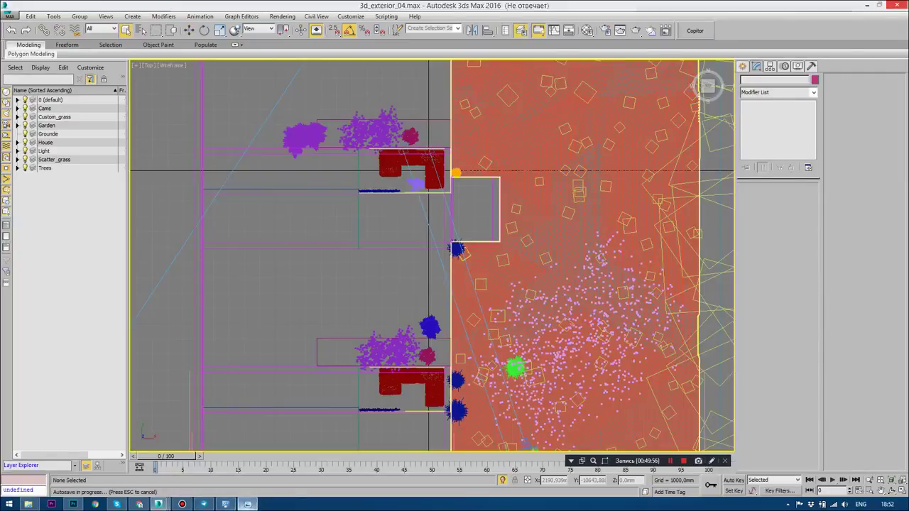
{"action": "left_click", "coordinate": [816, 5]}
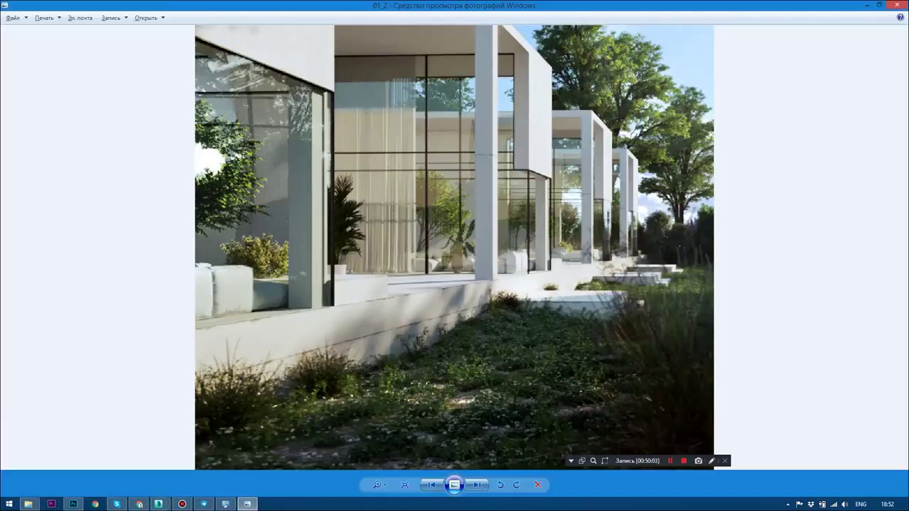
{"action": "left_click", "coordinate": [710, 460]}
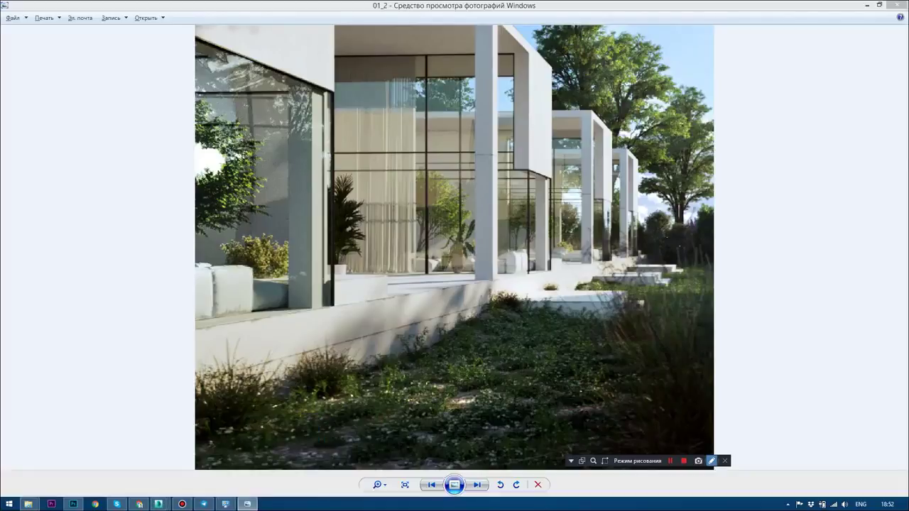
{"action": "left_click_drag", "start_coordinate": [242, 416], "coordinate": [346, 383]}
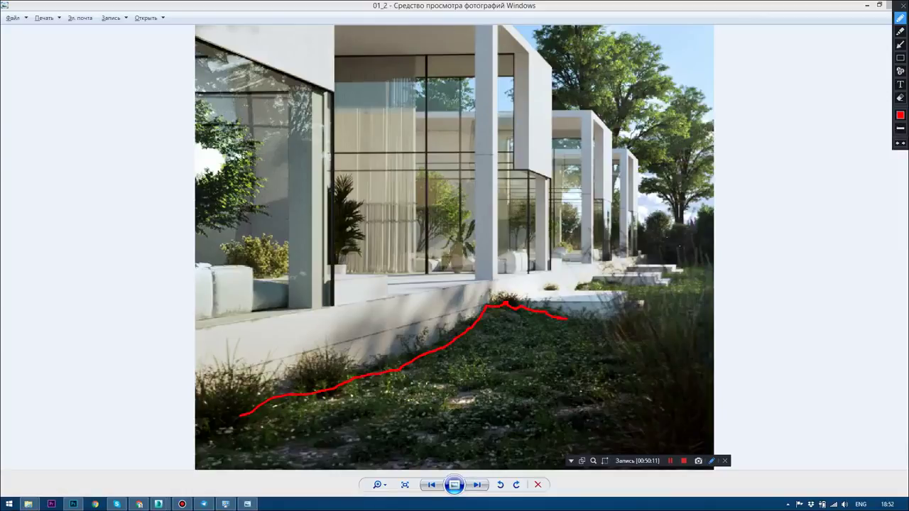
{"action": "left_click_drag", "start_coordinate": [566, 320], "coordinate": [672, 327]}
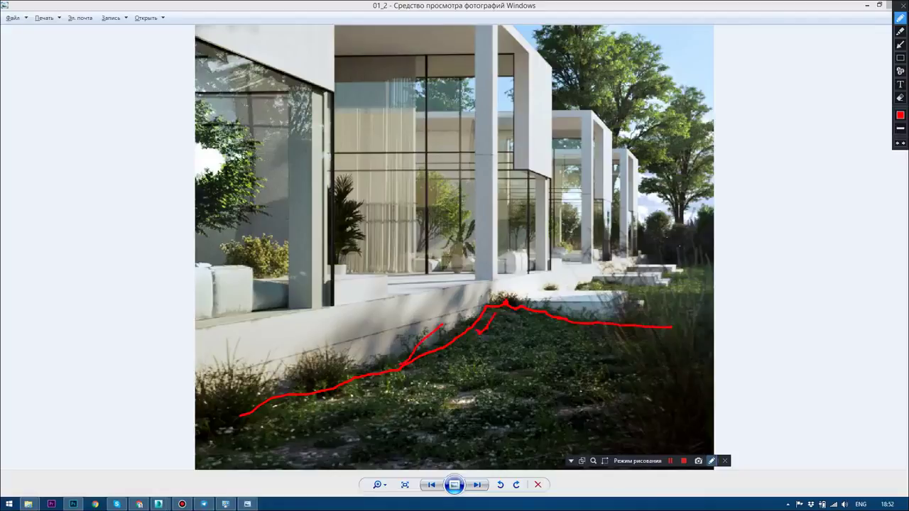
{"action": "left_click", "coordinate": [710, 460]}
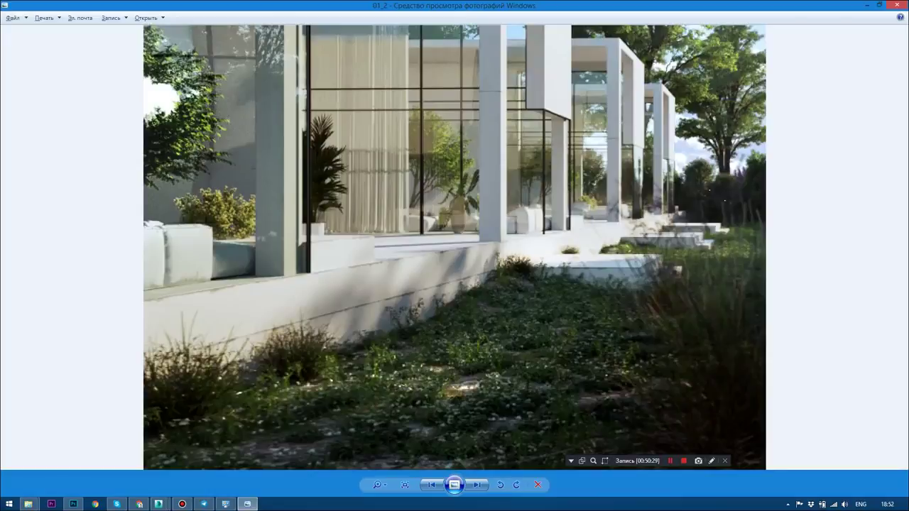
{"action": "mouse_move", "coordinate": [158, 504]}
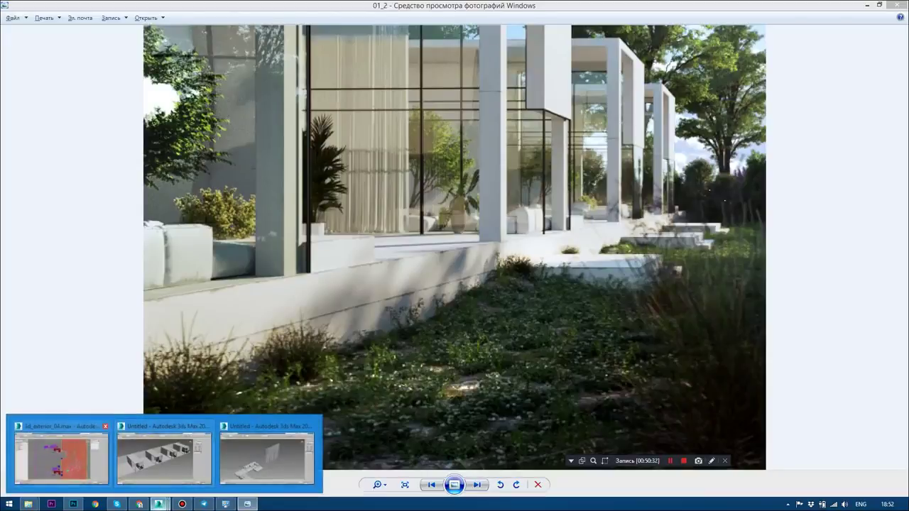
{"action": "left_click", "coordinate": [61, 454]}
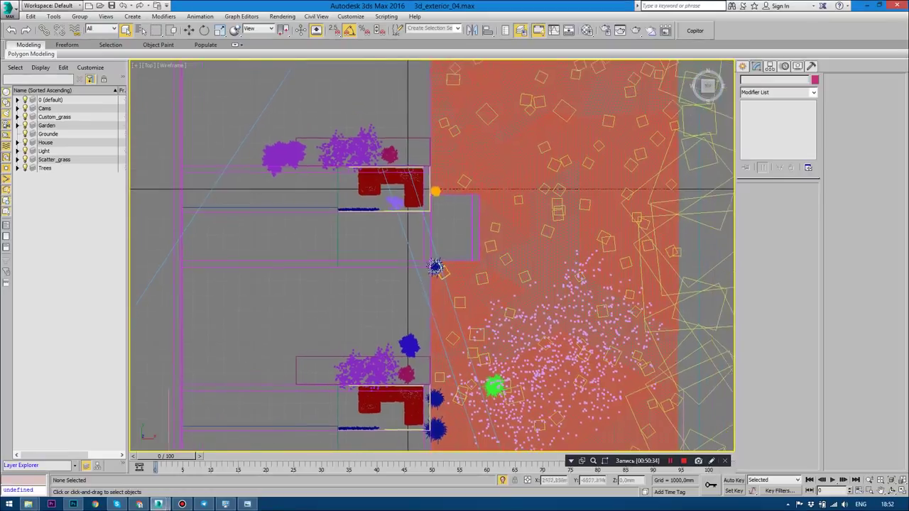
Select the entrance step Box014 and store it in Copitor's Copy1 slot.
{"action": "key", "text": "alt+w"}
{"action": "key", "text": "alt+w"}
{"action": "left_click", "coordinate": [447, 369]}
{"action": "scroll", "coordinate": [432, 256], "scroll_direction": "down", "scroll_amount": 5}
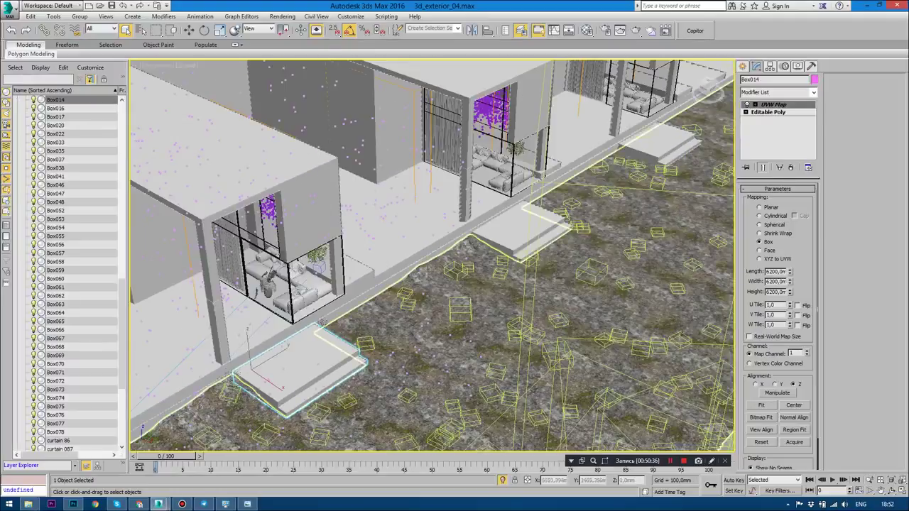
{"action": "middle_click_drag", "start_coordinate": [431, 256], "coordinate": [398, 263], "text": "alt"}
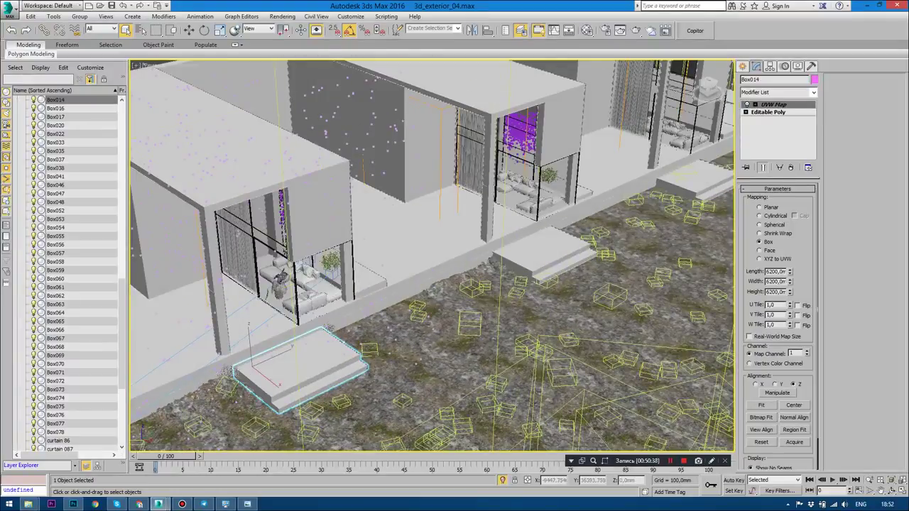
{"action": "left_click", "coordinate": [695, 31]}
{"action": "left_click", "coordinate": [39, 149]}
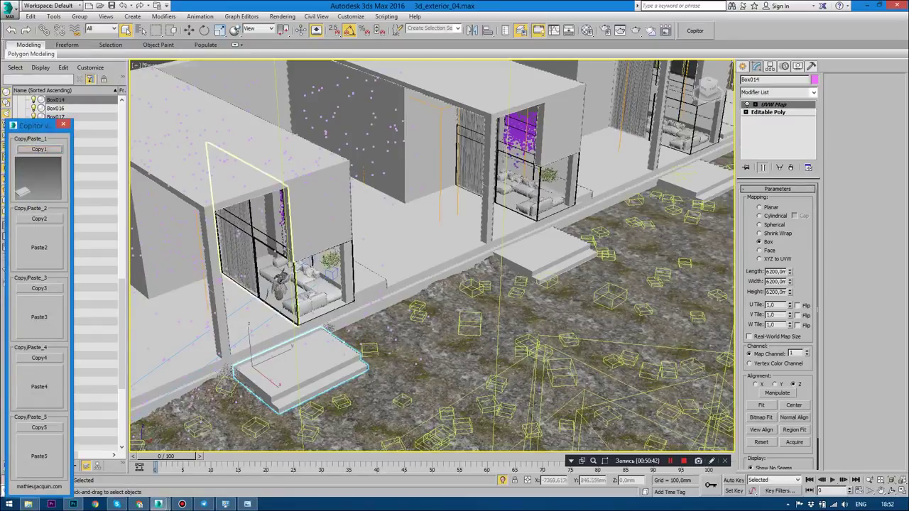
Switch to the Untitled box-house scene and reopen Copitor.
{"action": "left_click", "coordinate": [63, 124]}
{"action": "mouse_move", "coordinate": [159, 504]}
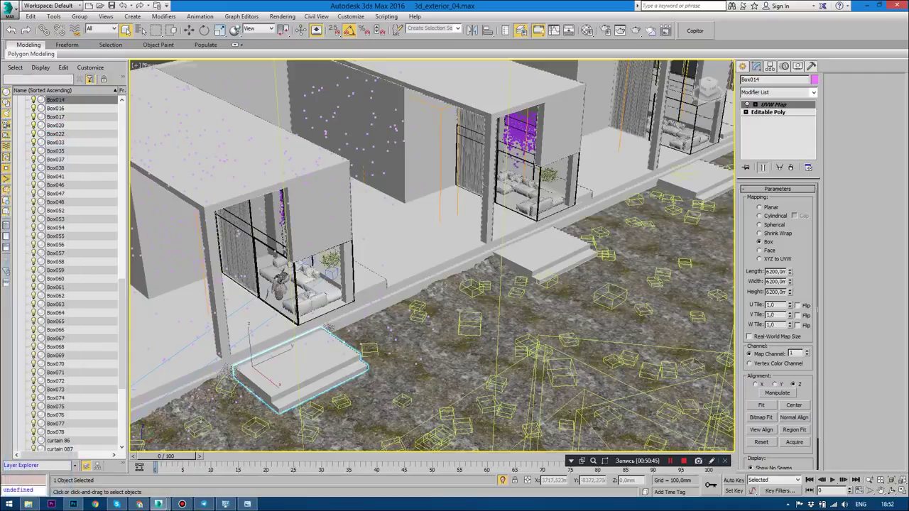
{"action": "left_click", "coordinate": [164, 458]}
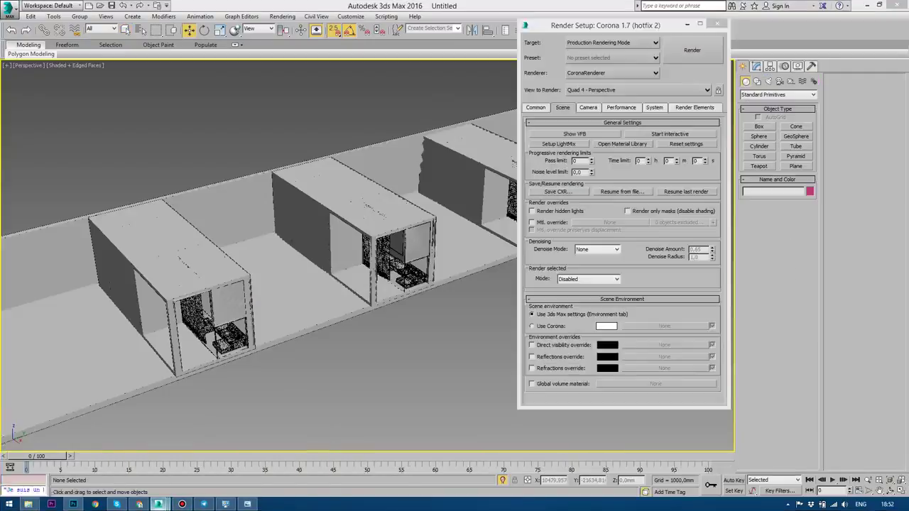
{"action": "left_click", "coordinate": [695, 31]}
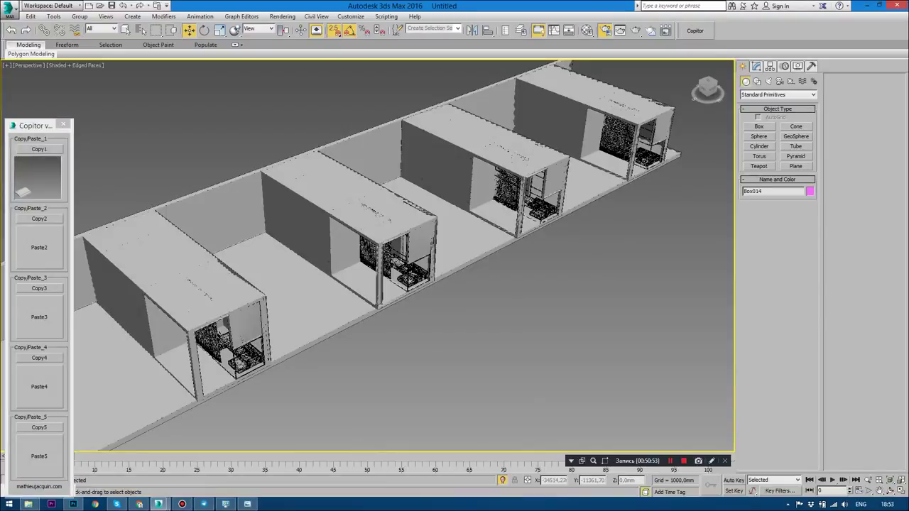
Move the pasted Box014 step out beside the first house.
{"action": "scroll", "coordinate": [396, 284], "scroll_direction": "down", "scroll_amount": 3}
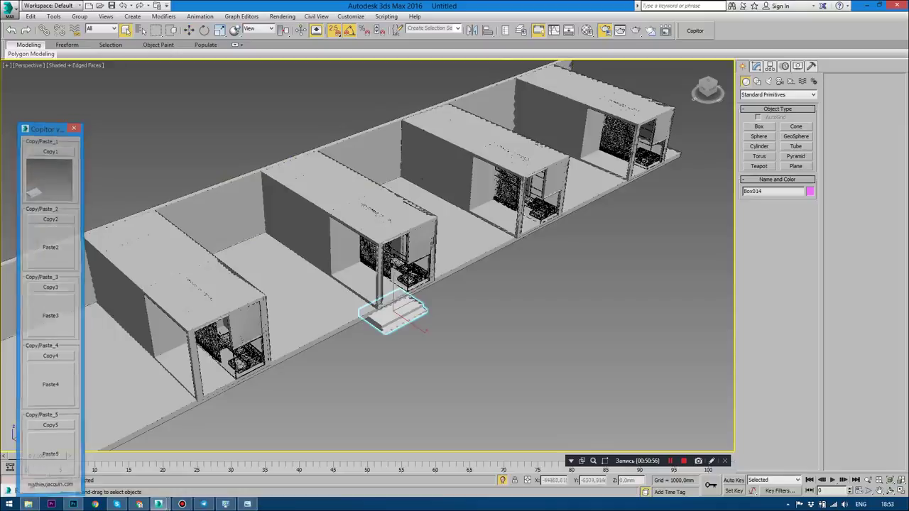
{"action": "key", "text": "alt+w"}
{"action": "key", "text": "alt+w"}
{"action": "scroll", "coordinate": [278, 296], "scroll_direction": "up", "scroll_amount": 5}
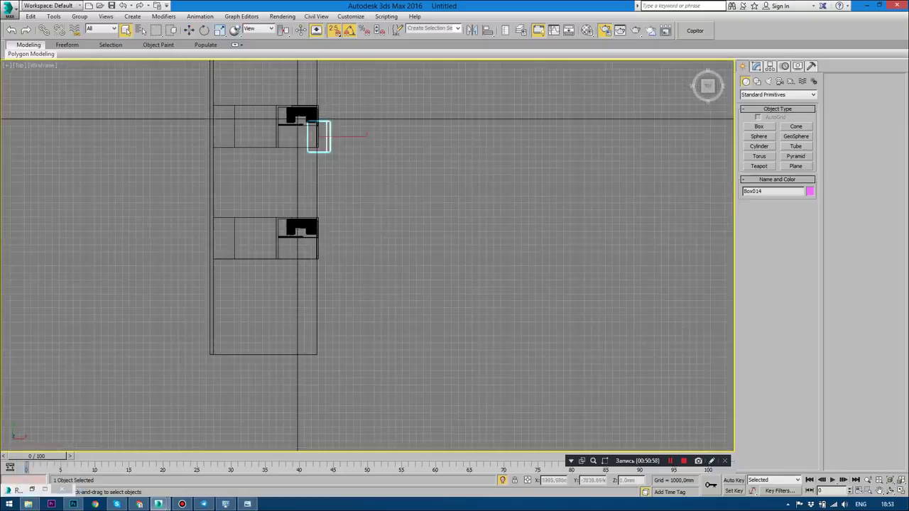
{"action": "key", "text": "w"}
{"action": "mouse_move", "coordinate": [314, 126]}
{"action": "left_mouse_down"}
{"action": "mouse_move", "coordinate": [348, 211]}
{"action": "mouse_move", "coordinate": [312, 319]}
{"action": "left_mouse_up"}
{"action": "scroll", "coordinate": [348, 210], "scroll_direction": "up", "scroll_amount": 3}
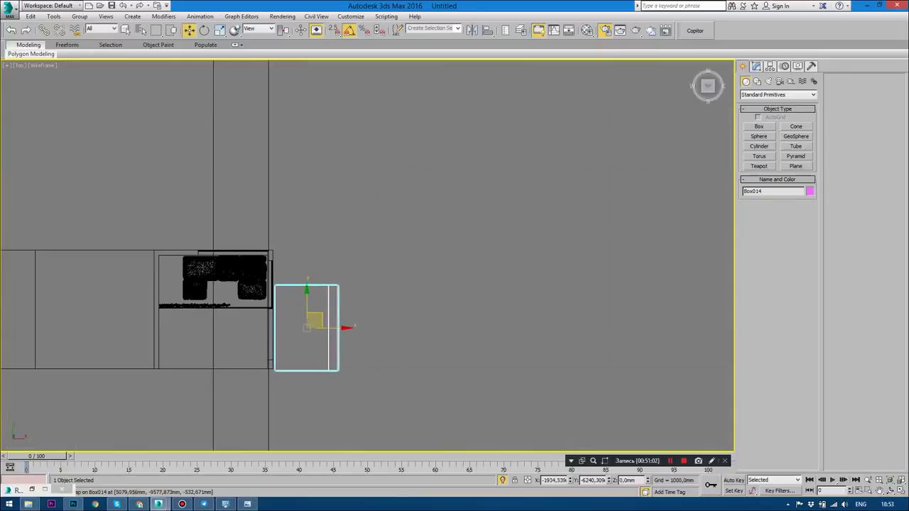
{"action": "scroll", "coordinate": [306, 334], "scroll_direction": "up", "scroll_amount": 2}
Scale the step to 68% along its length and nudge it slightly left and down.
{"action": "key", "text": "r"}
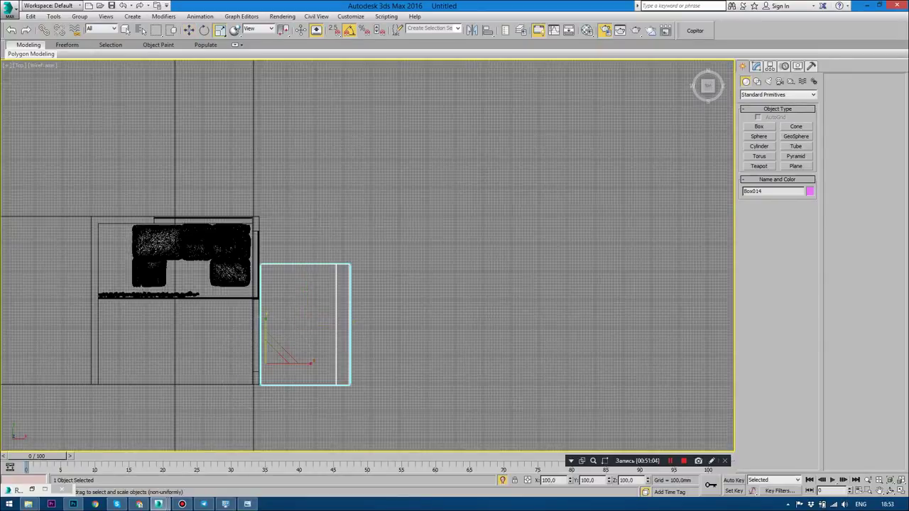
{"action": "mouse_move", "coordinate": [268, 333]}
{"action": "left_mouse_down"}
{"action": "mouse_move", "coordinate": [288, 358]}
{"action": "mouse_move", "coordinate": [276, 361]}
{"action": "left_mouse_up"}
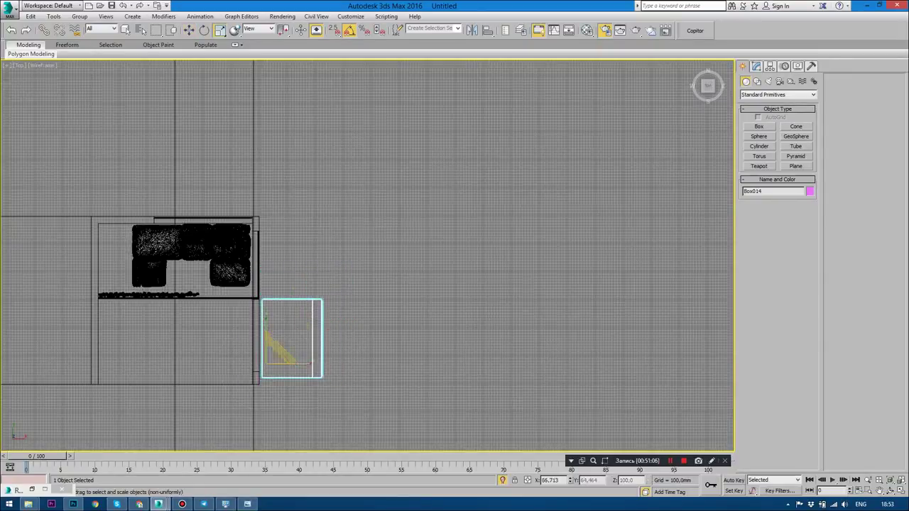
{"action": "key", "text": "w"}
{"action": "left_click_drag", "start_coordinate": [299, 330], "coordinate": [297, 335]}
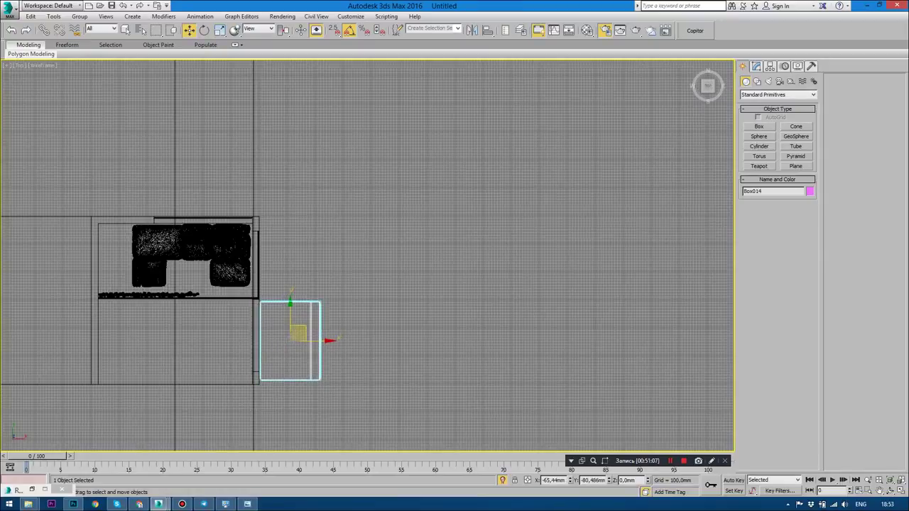
In Front view, raise the step up to the house floor level.
{"action": "key", "text": "alt+w"}
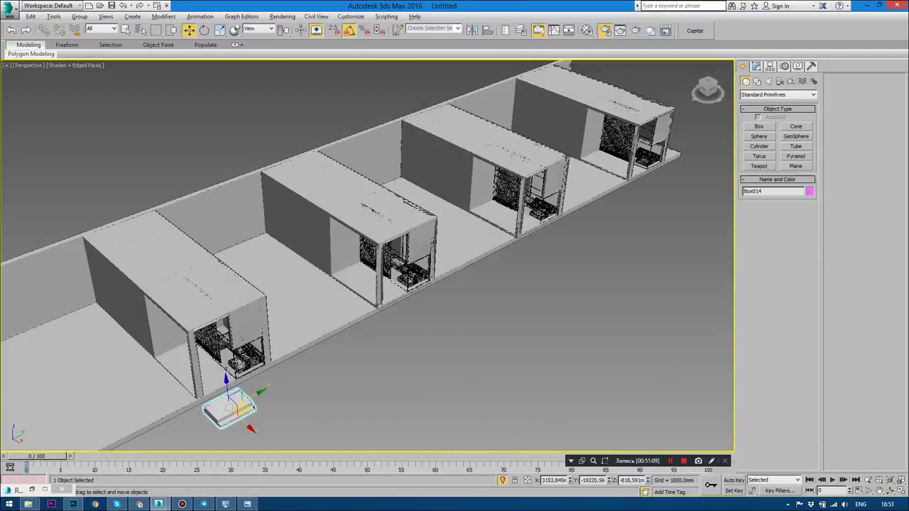
{"action": "right_click", "coordinate": [551, 355]}
{"action": "key", "text": "alt+w"}
{"action": "key", "text": "f"}
{"action": "key", "text": "z"}
{"action": "scroll", "coordinate": [359, 284], "scroll_direction": "down", "scroll_amount": 5}
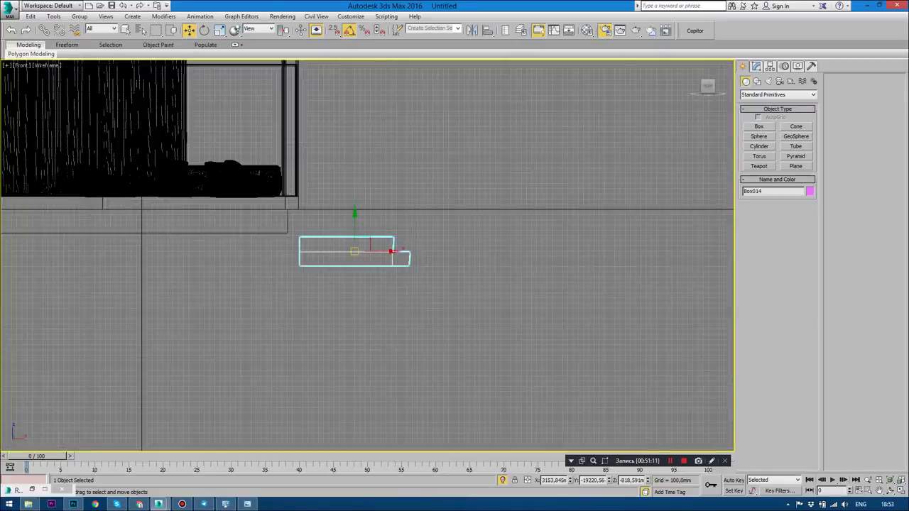
{"action": "left_click_drag", "start_coordinate": [395, 291], "coordinate": [395, 250]}
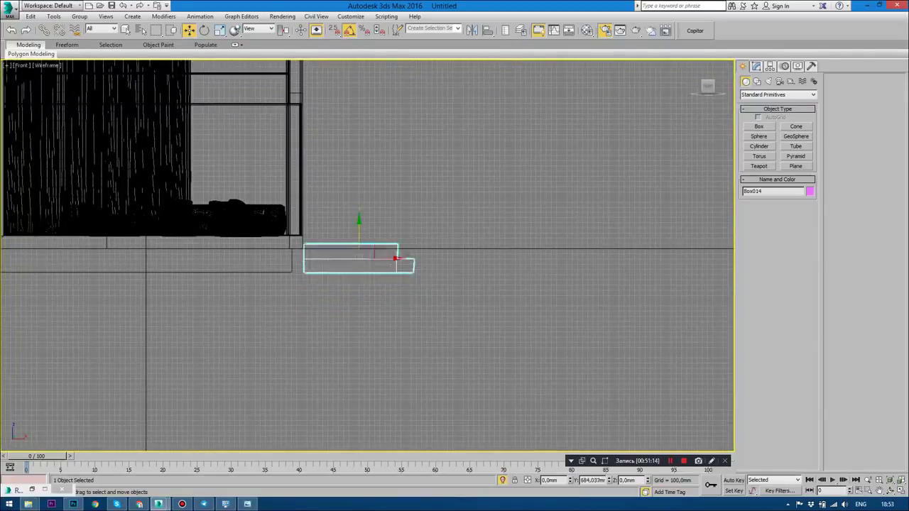
{"action": "scroll", "coordinate": [395, 250], "scroll_direction": "up", "scroll_amount": 4}
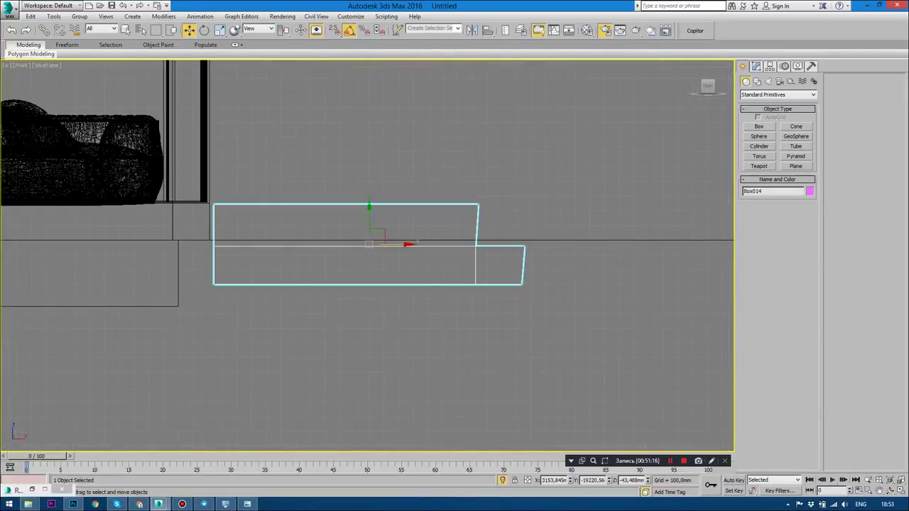
Set the front step box's object colour to black.
{"action": "key", "text": "alt+w"}
{"action": "key", "text": "alt+w"}
{"action": "scroll", "coordinate": [255, 411], "scroll_direction": "up", "scroll_amount": 5}
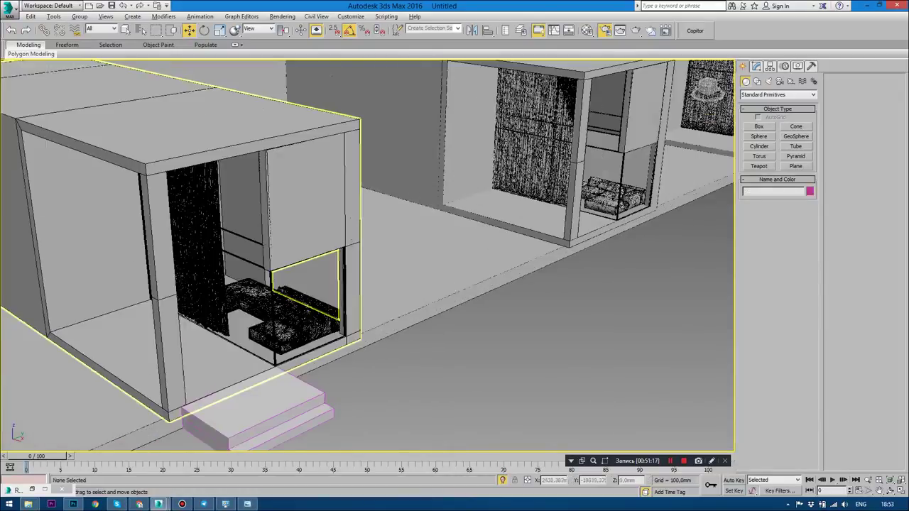
{"action": "middle_click_drag", "start_coordinate": [256, 412], "coordinate": [425, 354], "text": "alt"}
{"action": "left_click", "coordinate": [461, 316]}
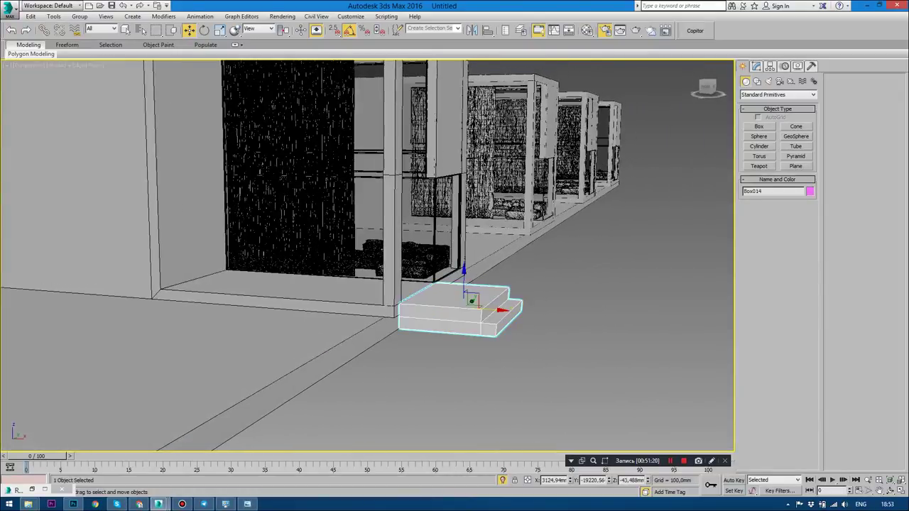
{"action": "left_click", "coordinate": [812, 66]}
{"action": "left_click", "coordinate": [813, 79]}
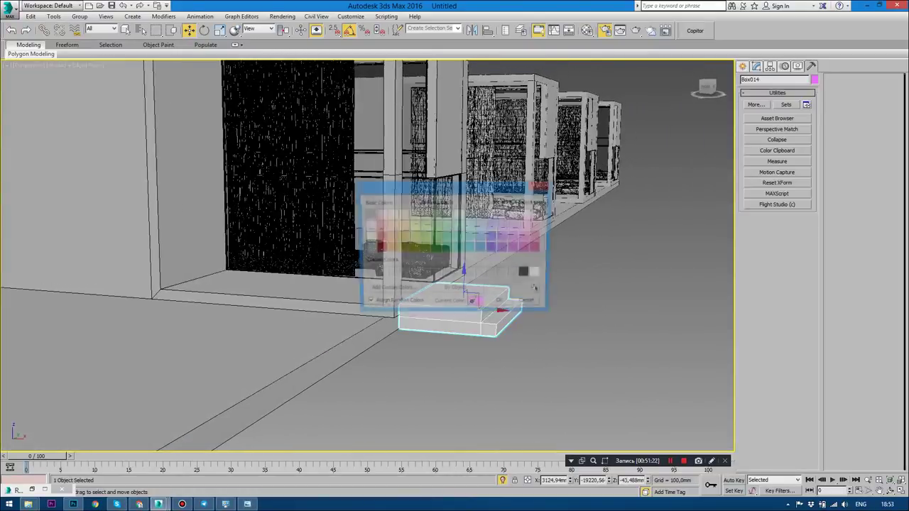
{"action": "left_click", "coordinate": [526, 274]}
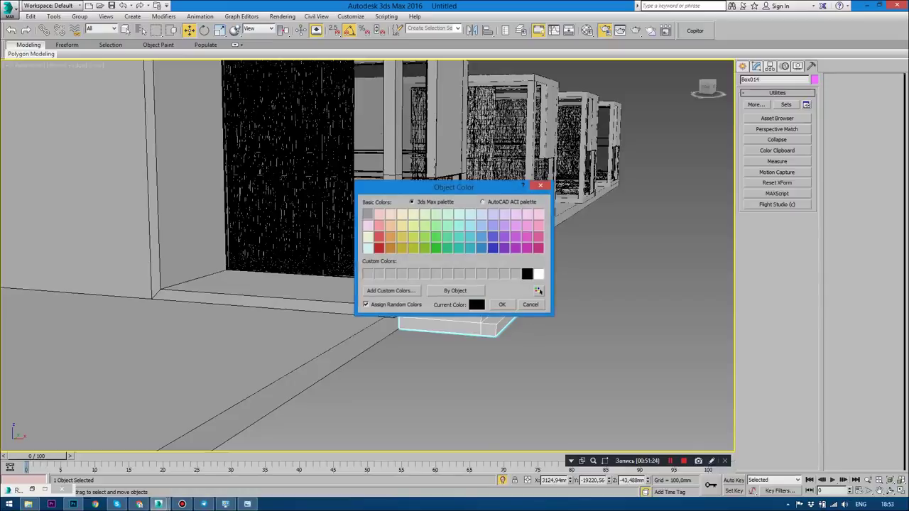
{"action": "left_click", "coordinate": [501, 304]}
{"action": "mouse_move", "coordinate": [426, 355]}
{"action": "middle_mouse_down", "text": "alt"}
{"action": "mouse_move", "coordinate": [355, 341]}
{"action": "mouse_move", "coordinate": [384, 333]}
{"action": "mouse_move", "coordinate": [355, 330]}
{"action": "middle_mouse_up", "text": "alt"}
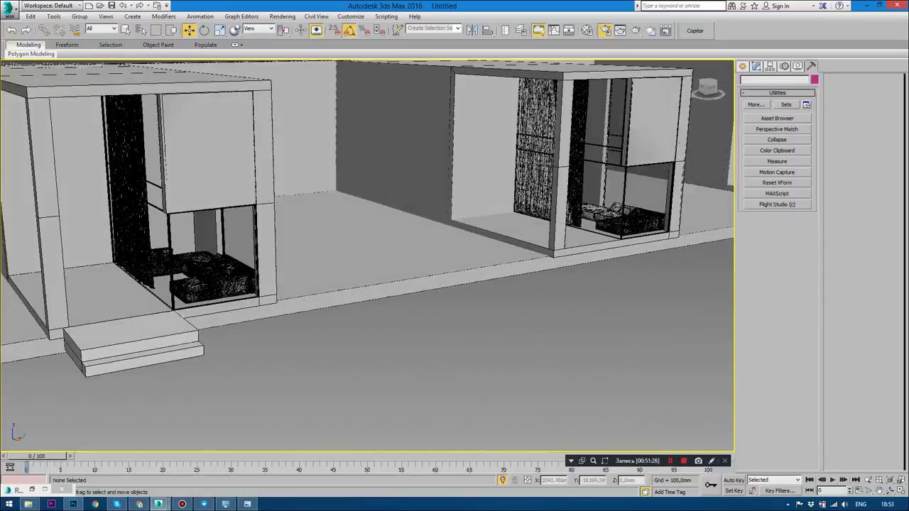
{"action": "left_click", "coordinate": [132, 349]}
{"action": "key", "text": "t"}
{"action": "scroll", "coordinate": [348, 404], "scroll_direction": "down", "scroll_amount": 3}
Array the step box as 4 instances spaced 16000 mm apart in Y.
{"action": "scroll", "coordinate": [348, 405], "scroll_direction": "down", "scroll_amount": 2}
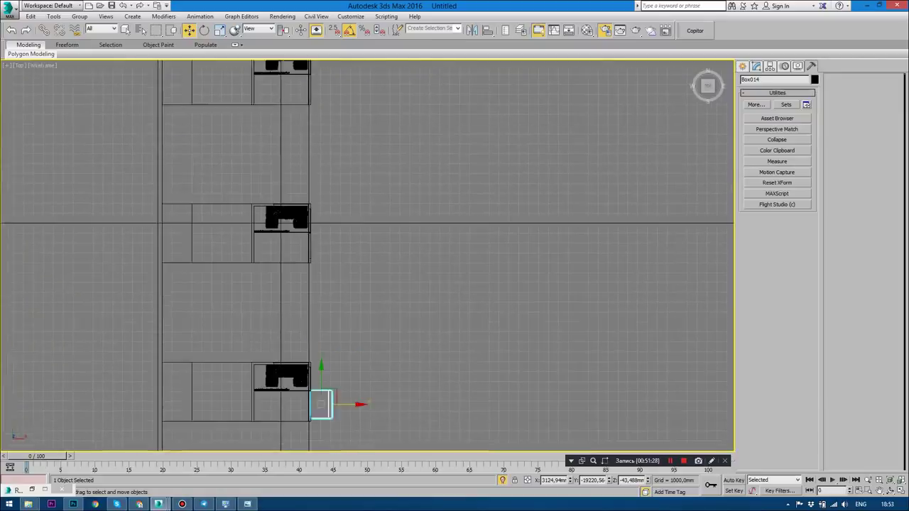
{"action": "scroll", "coordinate": [348, 405], "scroll_direction": "down", "scroll_amount": 1}
{"action": "left_click", "coordinate": [54, 16]}
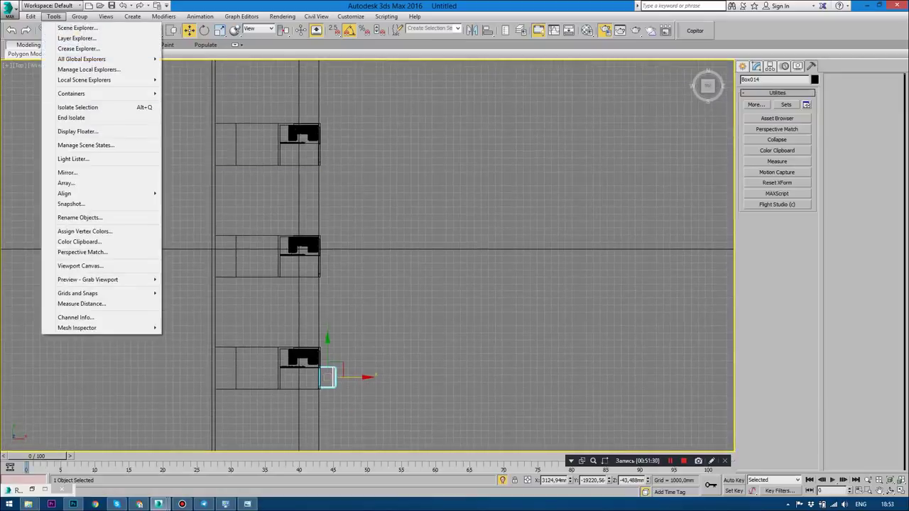
{"action": "left_click", "coordinate": [64, 182]}
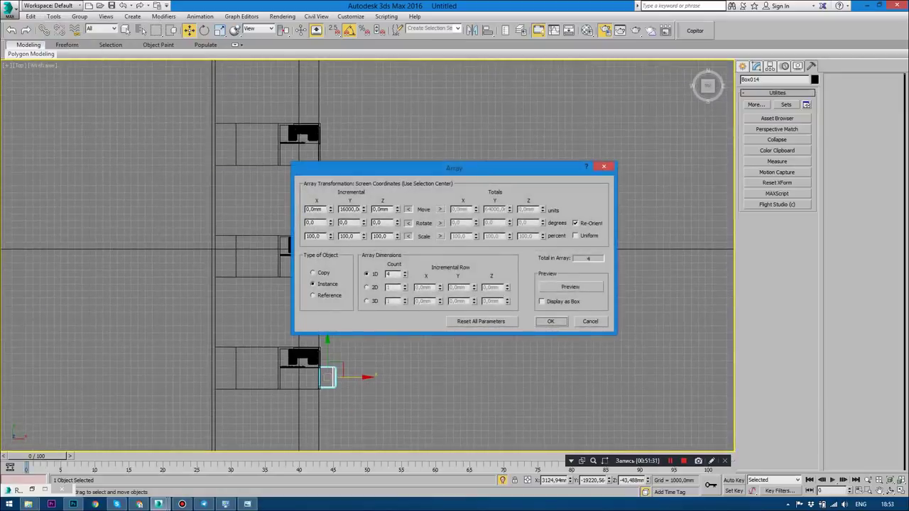
{"action": "left_click_drag", "start_coordinate": [455, 168], "coordinate": [588, 167]}
{"action": "left_click", "coordinate": [704, 286]}
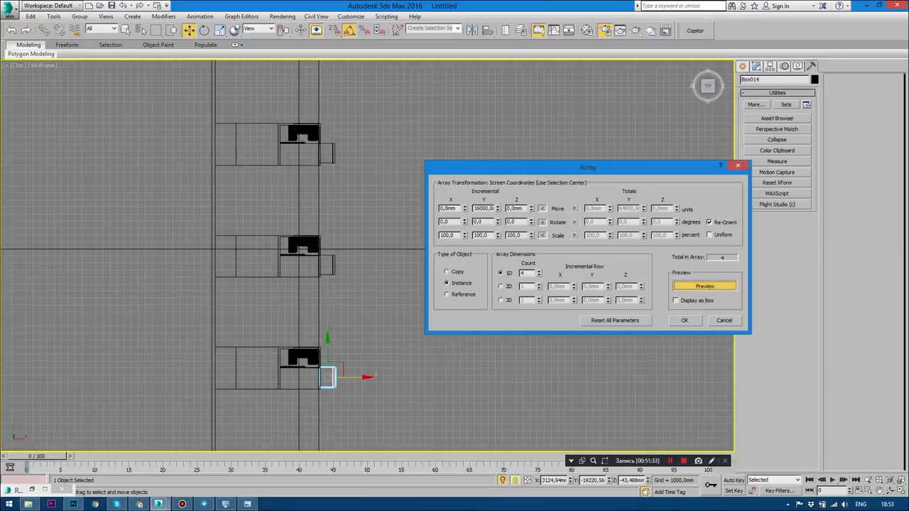
{"action": "left_click", "coordinate": [684, 320]}
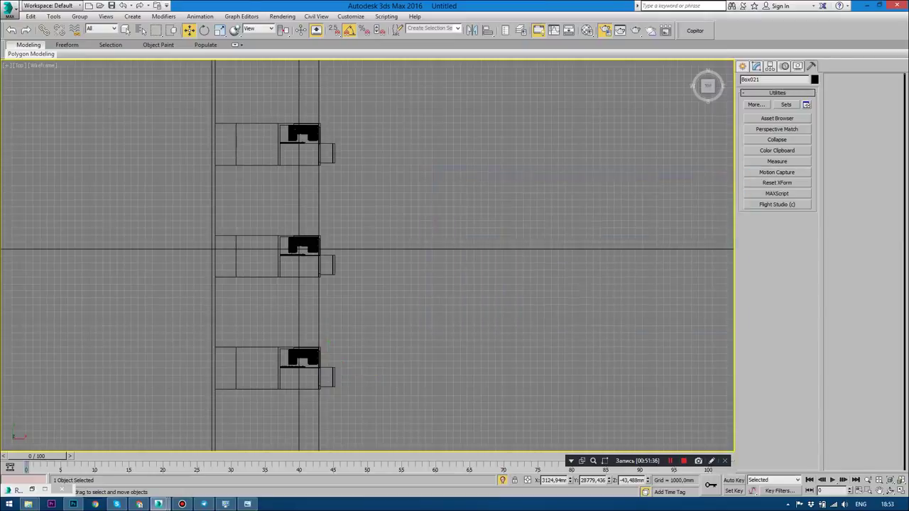
Orbit the full-size Perspective view to check the steps on all four houses.
{"action": "scroll", "coordinate": [388, 353], "scroll_direction": "down", "scroll_amount": 3}
{"action": "key", "text": "alt+w"}
{"action": "left_click", "coordinate": [547, 397]}
{"action": "key", "text": "alt+w"}
{"action": "left_click", "coordinate": [367, 397]}
{"action": "scroll", "coordinate": [367, 255], "scroll_direction": "down", "scroll_amount": 3}
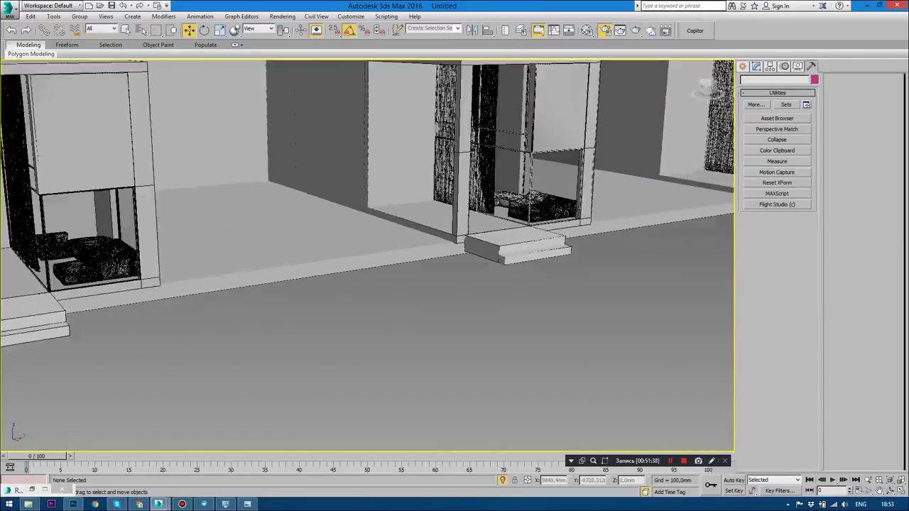
{"action": "middle_click_drag", "start_coordinate": [367, 255], "coordinate": [426, 213], "text": "alt"}
{"action": "scroll", "coordinate": [367, 255], "scroll_direction": "down", "scroll_amount": 3}
{"action": "scroll", "coordinate": [367, 255], "scroll_direction": "up", "scroll_amount": 1}
{"action": "mouse_move", "coordinate": [367, 256]}
{"action": "middle_mouse_down", "text": "alt"}
{"action": "mouse_move", "coordinate": [367, 227]}
{"action": "mouse_move", "coordinate": [440, 217]}
{"action": "mouse_move", "coordinate": [313, 307]}
{"action": "middle_mouse_up", "text": "alt"}
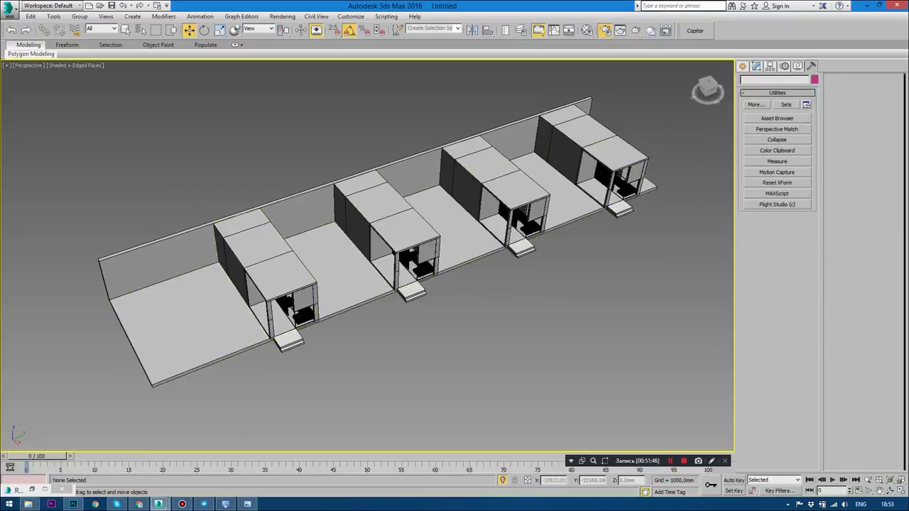
{"action": "key", "text": "alt+w"}
{"action": "key", "text": "alt+w"}
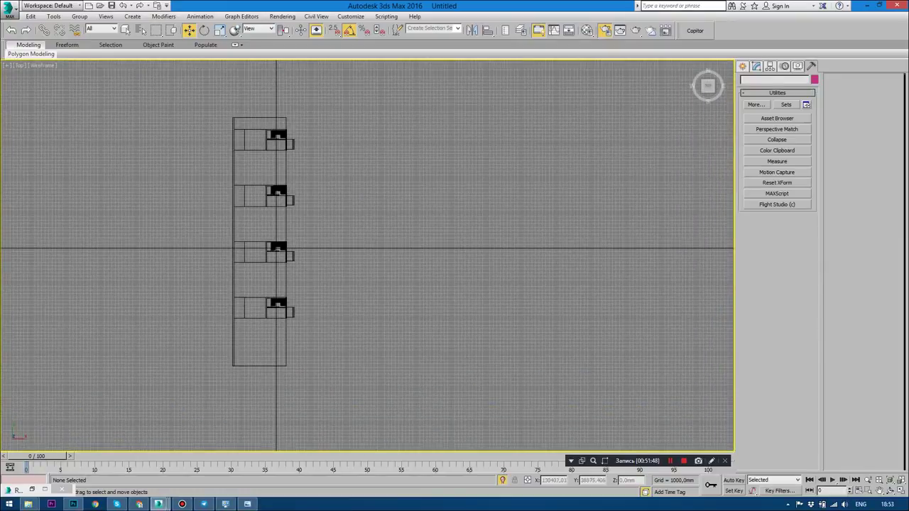
Start the Line shape tool and zoom around the top view.
{"action": "left_click", "coordinate": [743, 65]}
{"action": "left_click", "coordinate": [757, 81]}
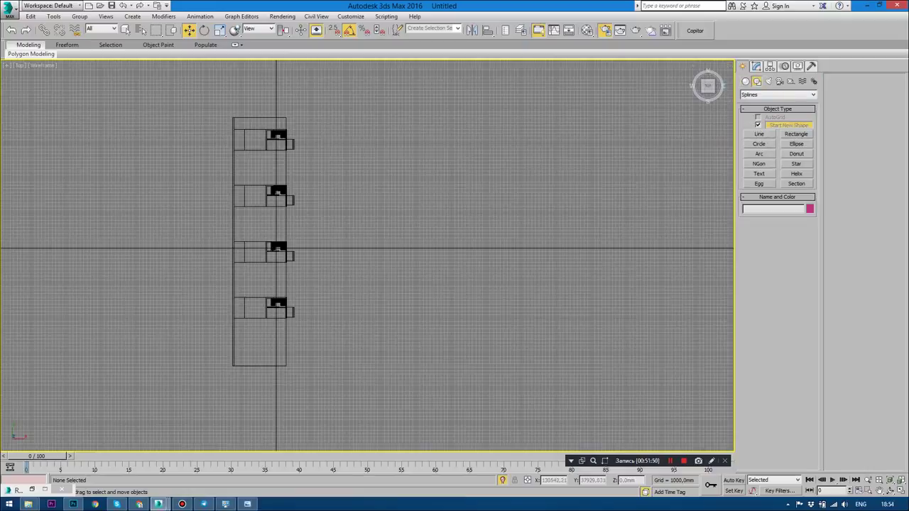
{"action": "left_click", "coordinate": [759, 134]}
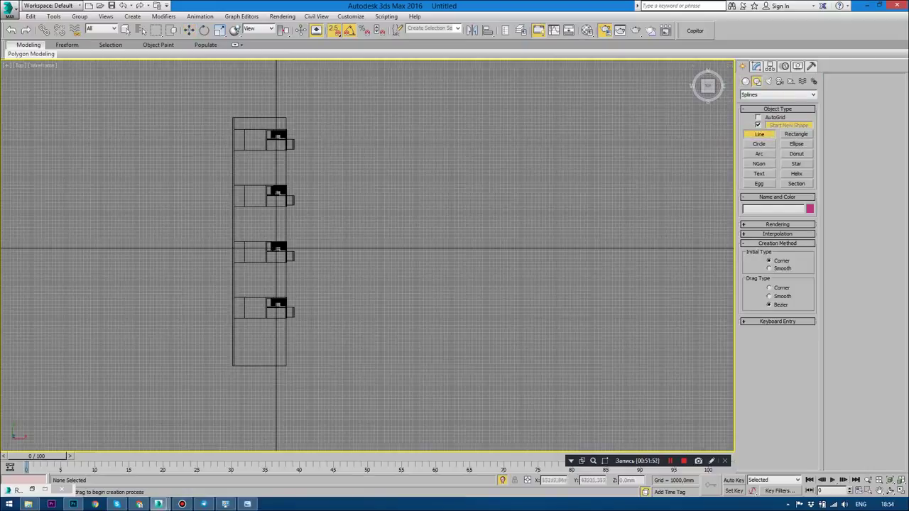
{"action": "scroll", "coordinate": [284, 121], "scroll_direction": "up", "scroll_amount": 1}
{"action": "scroll", "coordinate": [287, 202], "scroll_direction": "up", "scroll_amount": 2}
{"action": "scroll", "coordinate": [287, 203], "scroll_direction": "up", "scroll_amount": 1}
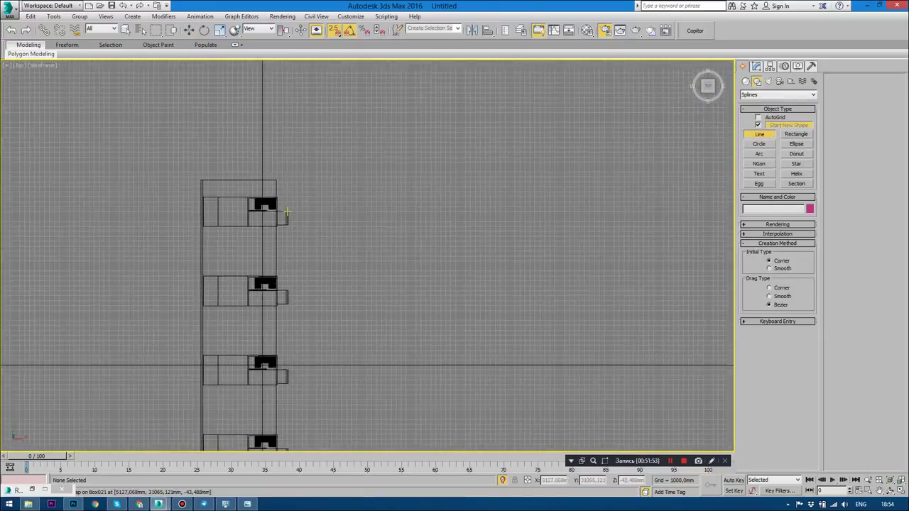
{"action": "scroll", "coordinate": [284, 209], "scroll_direction": "up", "scroll_amount": 1}
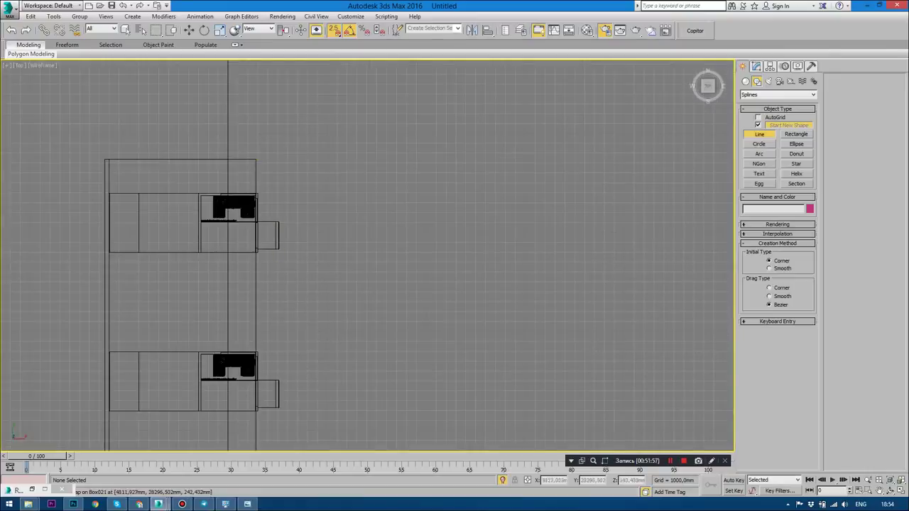
{"action": "scroll", "coordinate": [235, 284], "scroll_direction": "down", "scroll_amount": 1}
{"action": "scroll", "coordinate": [236, 388], "scroll_direction": "down", "scroll_amount": 1}
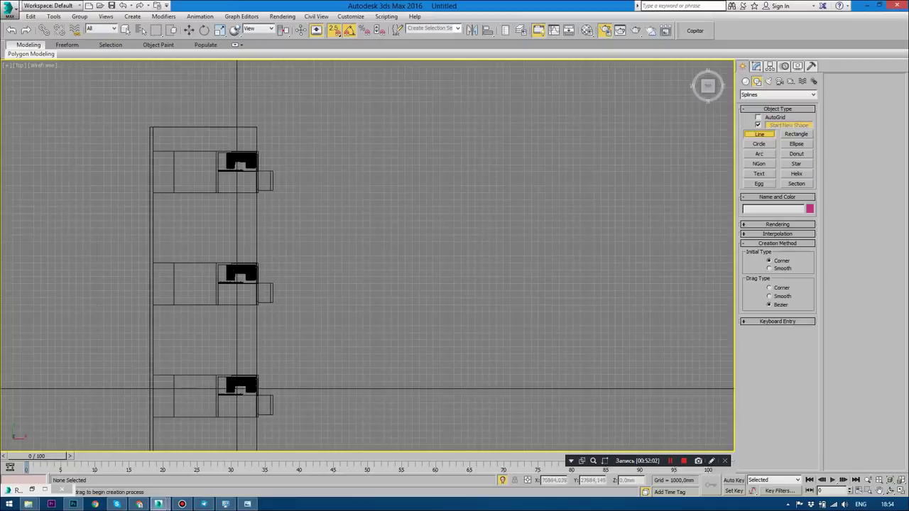
Draw a ground Plane beside the row of houses in Top view.
{"action": "left_click", "coordinate": [746, 81]}
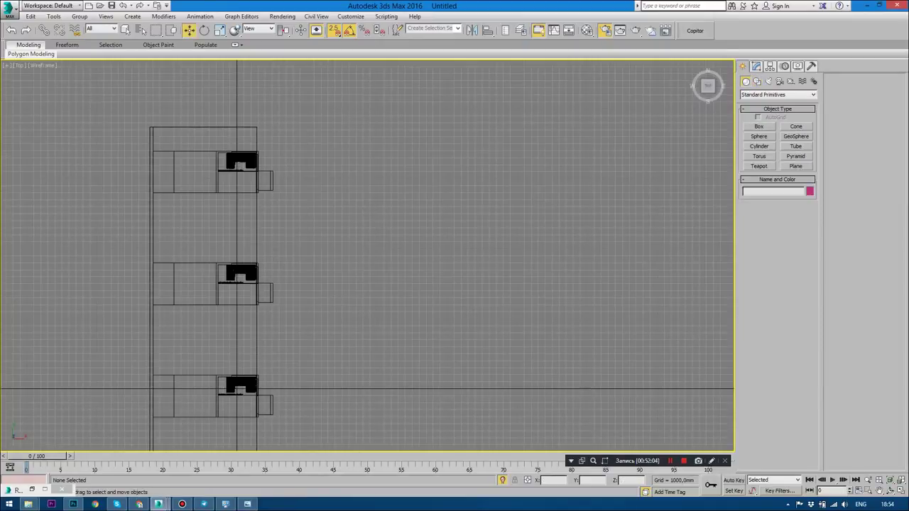
{"action": "left_click", "coordinate": [796, 166]}
{"action": "middle_click_drag", "start_coordinate": [271, 171], "coordinate": [265, 150]}
{"action": "scroll", "coordinate": [266, 150], "scroll_direction": "down", "scroll_amount": 1}
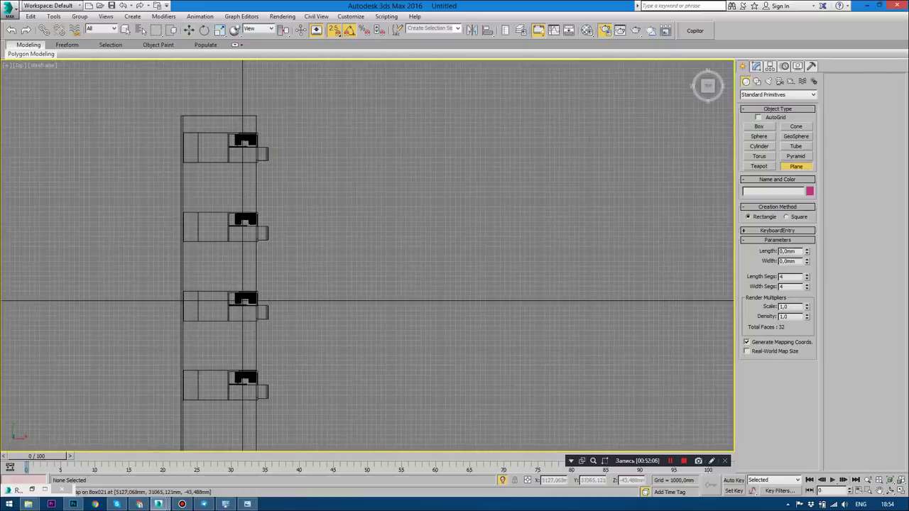
{"action": "middle_click_drag", "start_coordinate": [522, 364], "coordinate": [509, 344]}
{"action": "left_click_drag", "start_coordinate": [247, 93], "coordinate": [370, 444]}
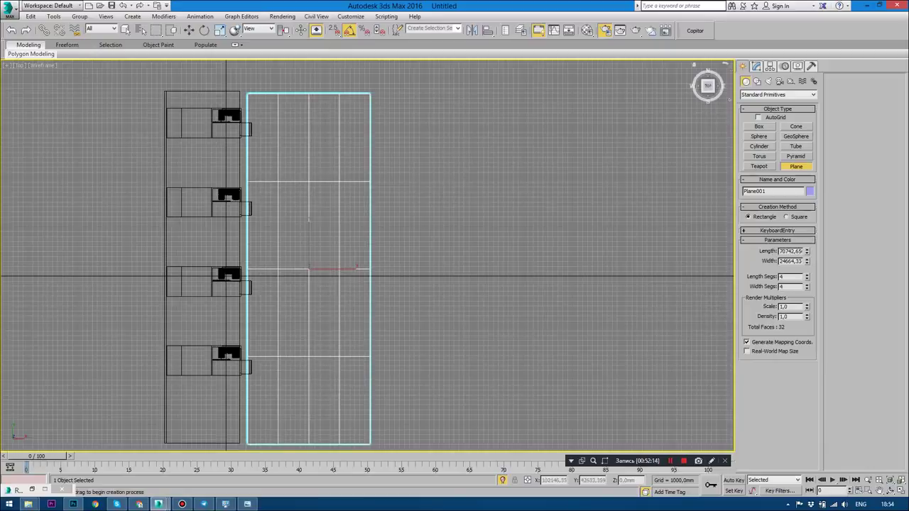
Give the plane 200 length segments and 200 width segments.
{"action": "left_click", "coordinate": [755, 66]}
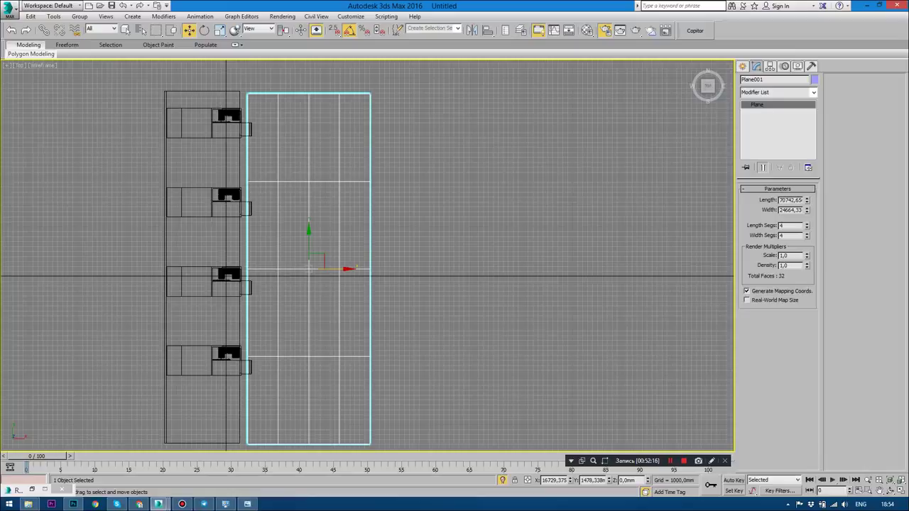
{"action": "middle_click_drag", "start_coordinate": [367, 269], "coordinate": [368, 264]}
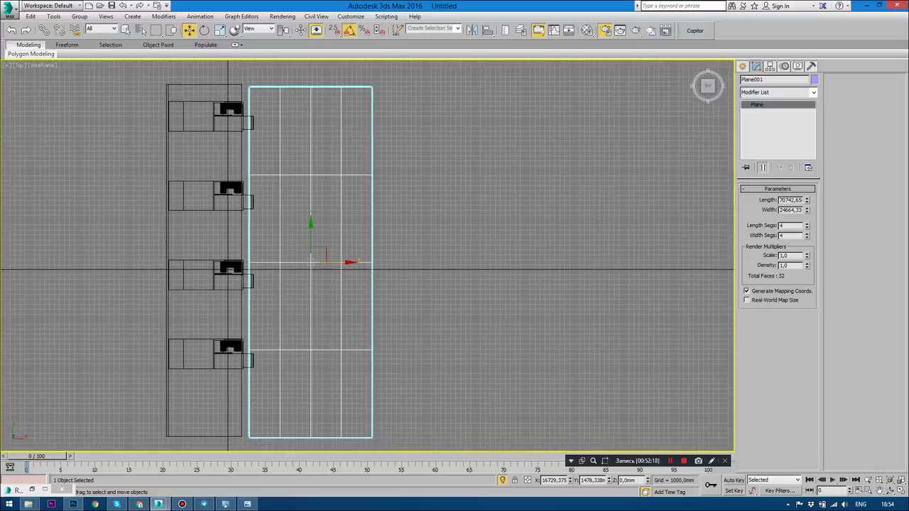
{"action": "scroll", "coordinate": [245, 274], "scroll_direction": "up", "scroll_amount": 1}
{"action": "scroll", "coordinate": [246, 274], "scroll_direction": "up", "scroll_amount": 1}
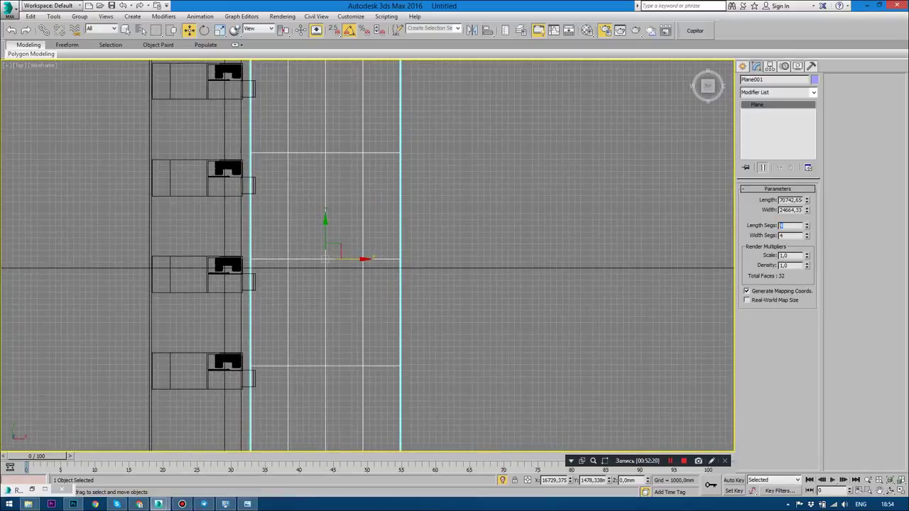
{"action": "type", "text": "200"}
{"action": "key", "text": "Return"}
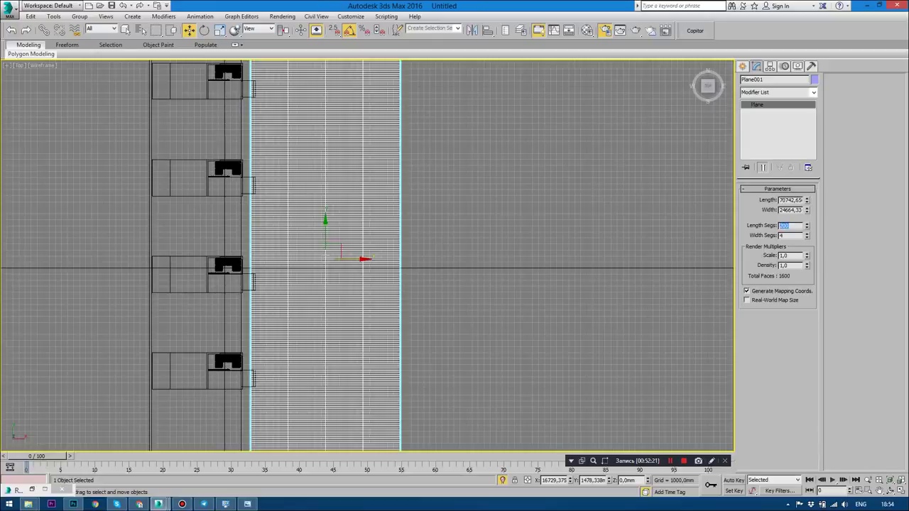
{"action": "scroll", "coordinate": [440, 264], "scroll_direction": "down", "scroll_amount": 2}
{"action": "scroll", "coordinate": [323, 202], "scroll_direction": "up", "scroll_amount": 3}
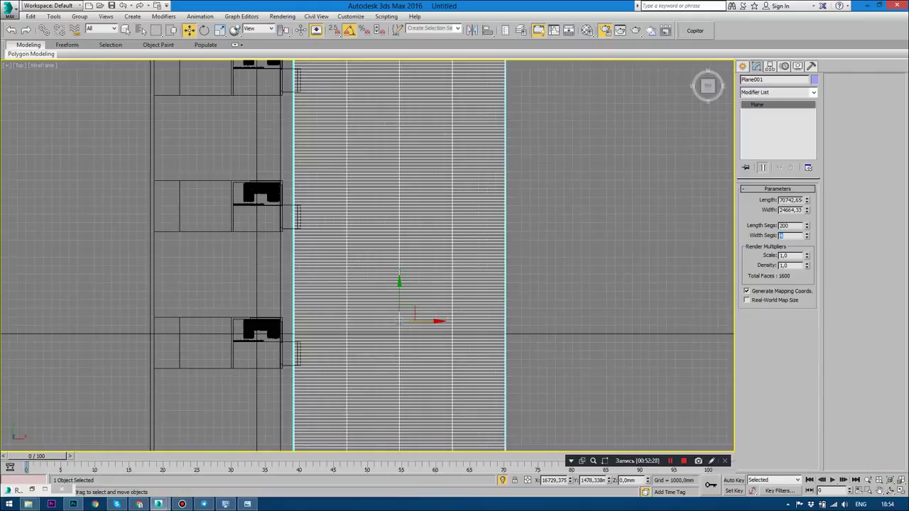
{"action": "left_click", "coordinate": [791, 235]}
{"action": "type", "text": "200"}
{"action": "key", "text": "Return"}
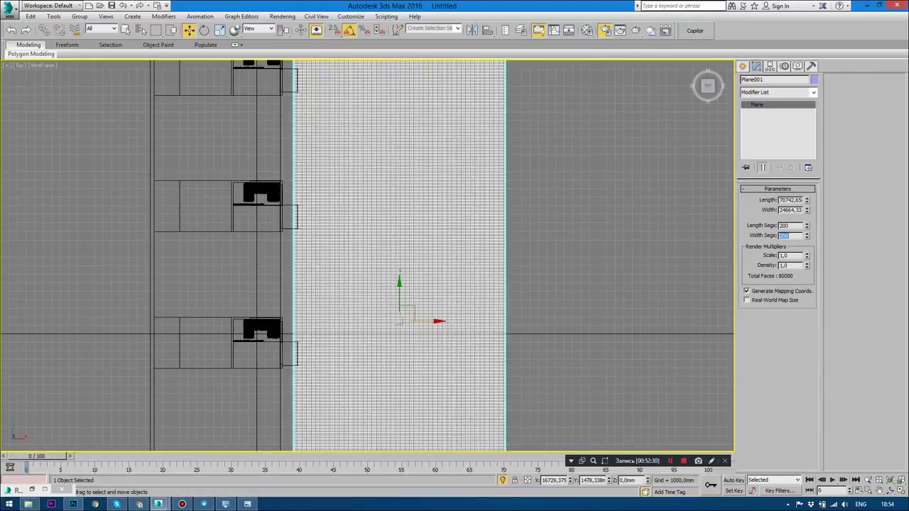
{"action": "scroll", "coordinate": [337, 315], "scroll_direction": "up", "scroll_amount": 2}
{"action": "key", "text": "alt+w"}
{"action": "key", "text": "alt+w"}
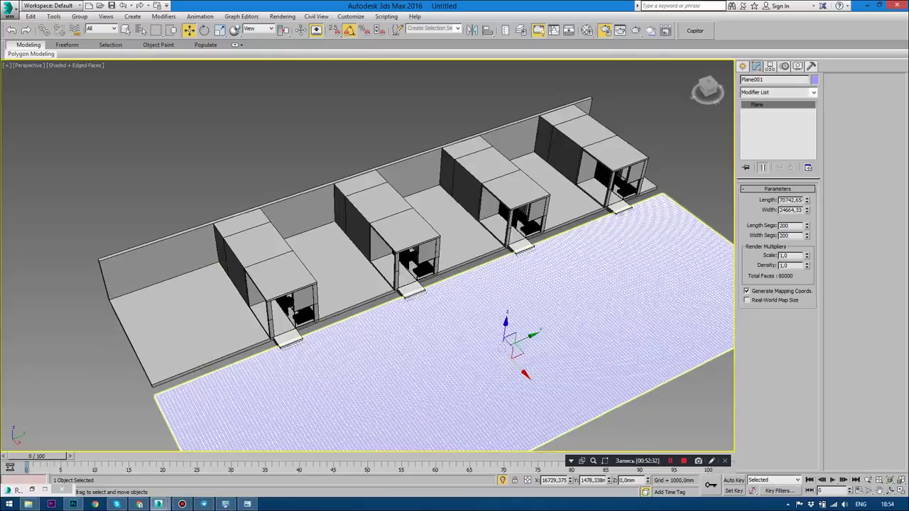
Raise the plane's length segments to 400.
{"action": "middle_click_drag", "start_coordinate": [426, 284], "coordinate": [497, 270], "text": "alt"}
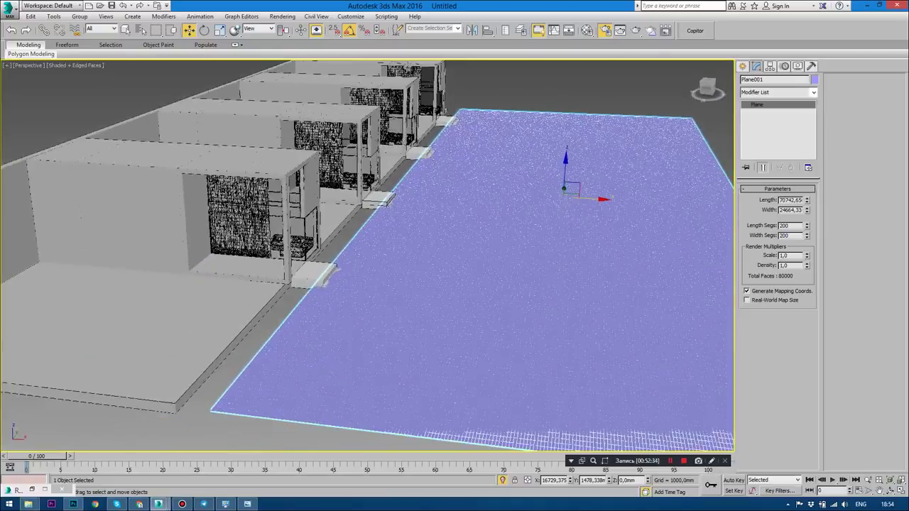
{"action": "scroll", "coordinate": [426, 284], "scroll_direction": "up", "scroll_amount": 3}
{"action": "scroll", "coordinate": [412, 185], "scroll_direction": "up", "scroll_amount": 2}
{"action": "middle_click_drag", "start_coordinate": [425, 249], "coordinate": [416, 273]}
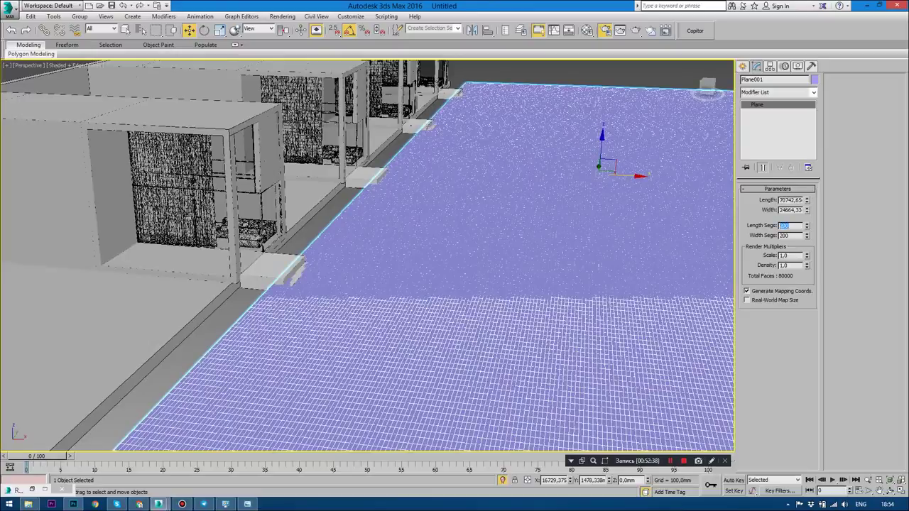
{"action": "type", "text": "400"}
{"action": "key", "text": "Return"}
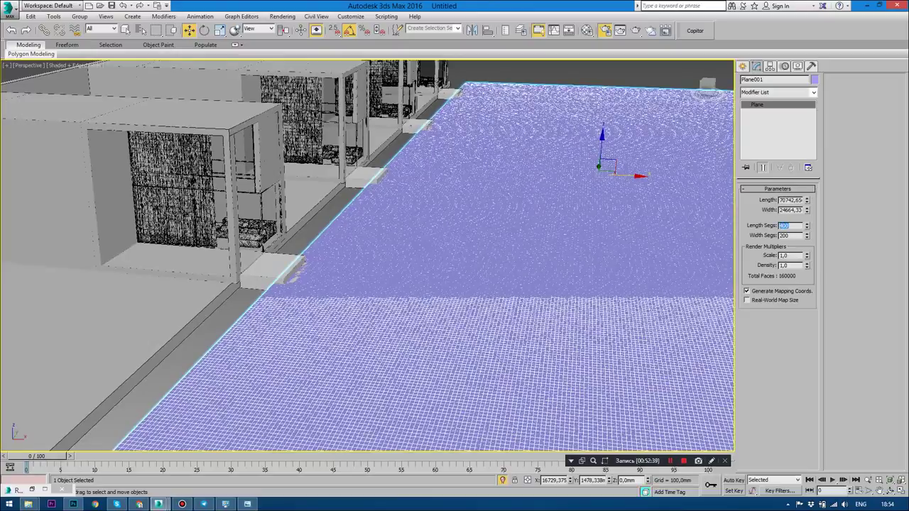
{"action": "scroll", "coordinate": [603, 160], "scroll_direction": "up", "scroll_amount": 3}
{"action": "scroll", "coordinate": [604, 160], "scroll_direction": "up", "scroll_amount": 2}
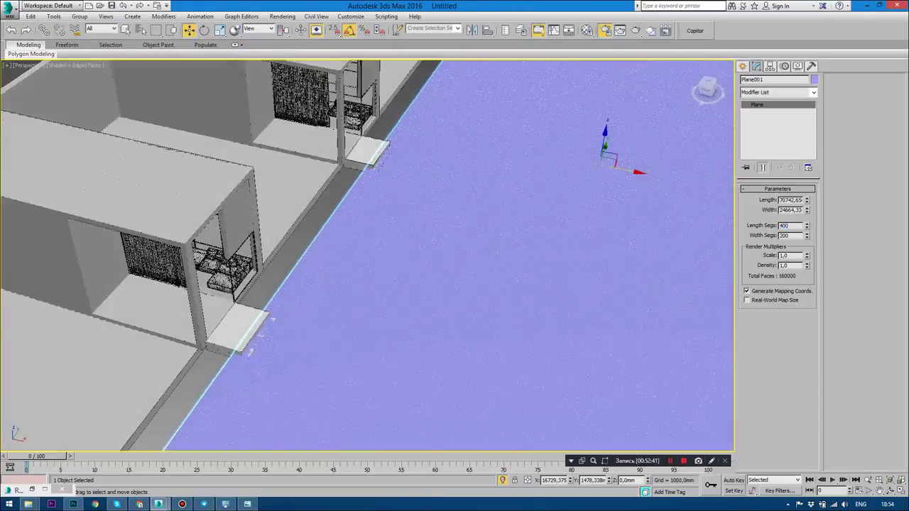
{"action": "scroll", "coordinate": [603, 160], "scroll_direction": "up", "scroll_amount": 1}
{"action": "scroll", "coordinate": [604, 160], "scroll_direction": "down", "scroll_amount": 1}
Make the plane's object colour black.
{"action": "left_click", "coordinate": [742, 66]}
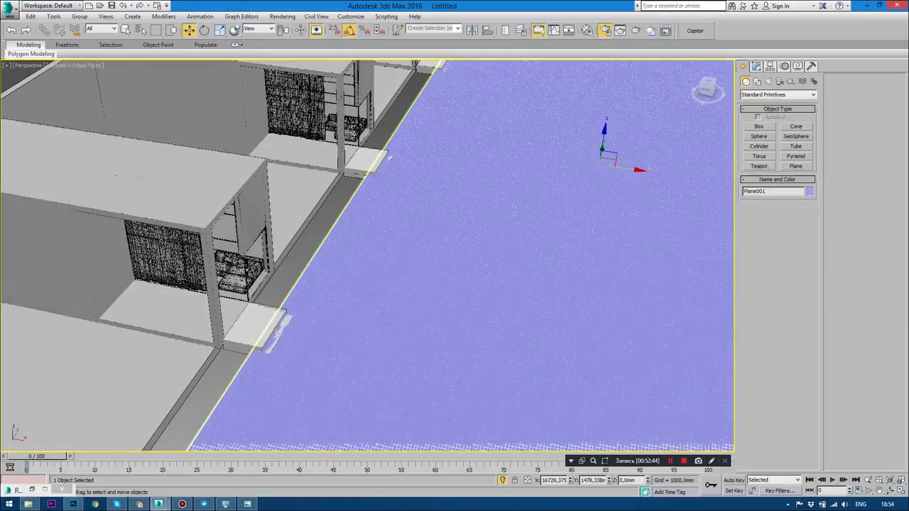
{"action": "left_click", "coordinate": [810, 66]}
{"action": "left_click", "coordinate": [814, 79]}
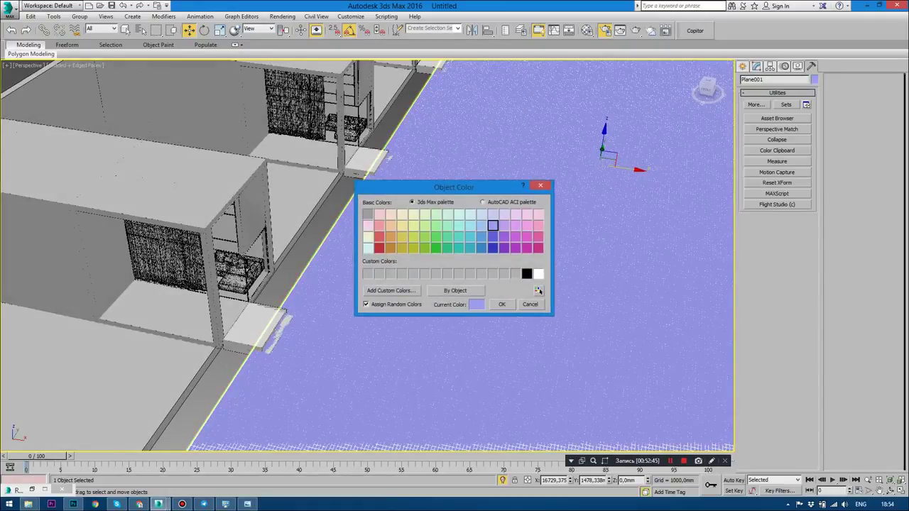
{"action": "left_click", "coordinate": [502, 304]}
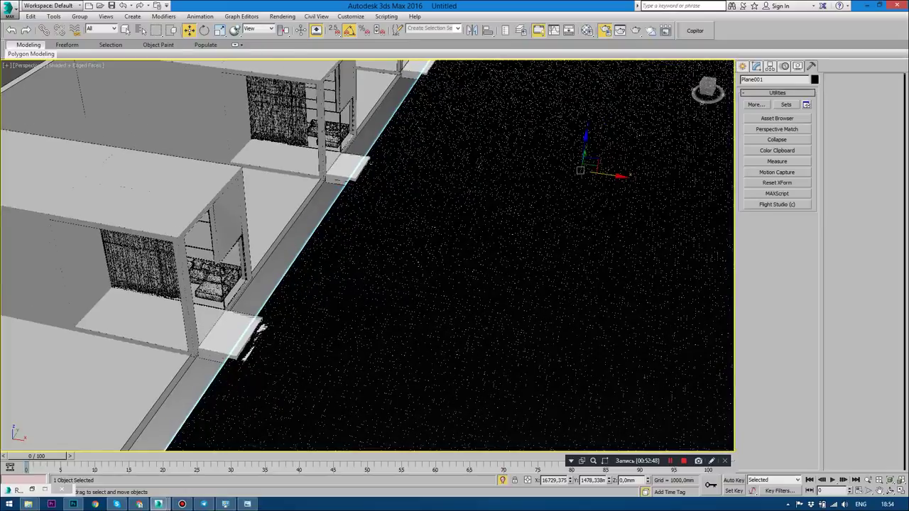
Assign the default material to the plane in the Material Editor.
{"action": "left_click", "coordinate": [587, 31]}
{"action": "left_click", "coordinate": [611, 196]}
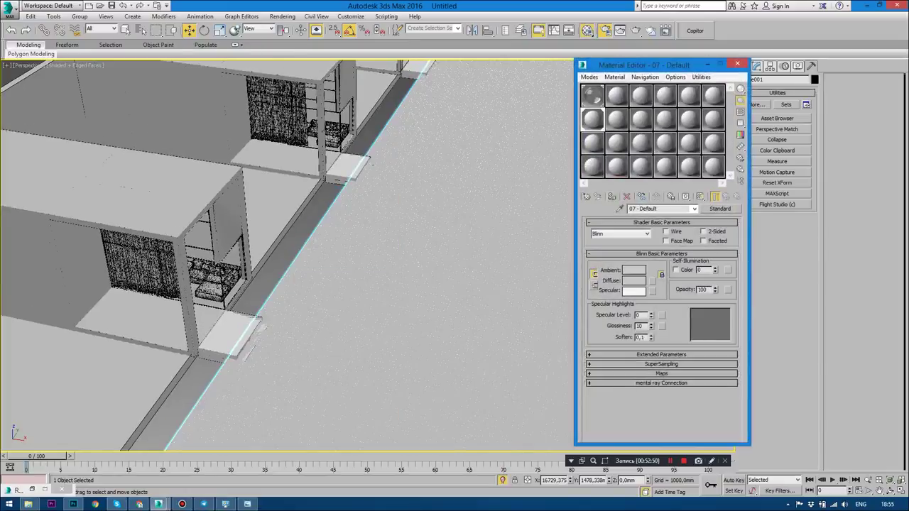
{"action": "key", "text": "m"}
{"action": "scroll", "coordinate": [366, 256], "scroll_direction": "down", "scroll_amount": 10}
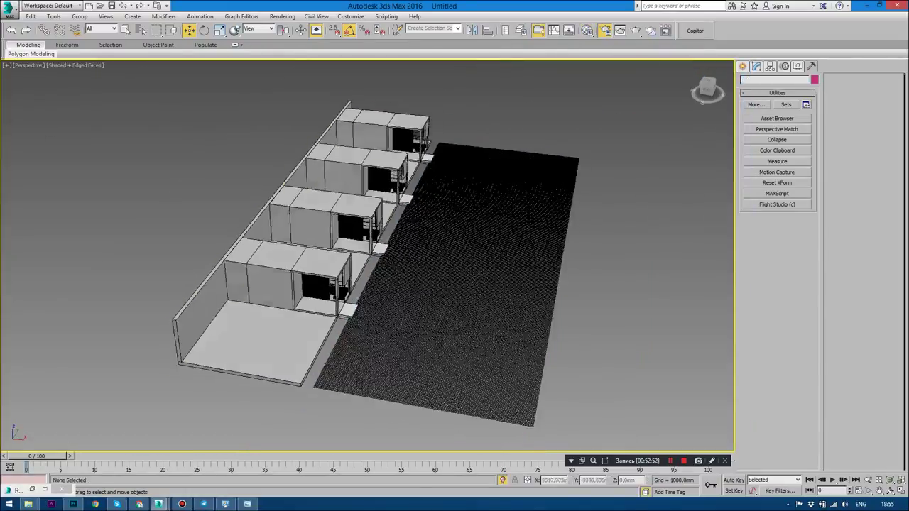
In Top view, slide the plane left to meet the row of houses.
{"action": "key", "text": "t"}
{"action": "scroll", "coordinate": [366, 256], "scroll_direction": "down", "scroll_amount": 3}
{"action": "scroll", "coordinate": [366, 256], "scroll_direction": "up", "scroll_amount": 3}
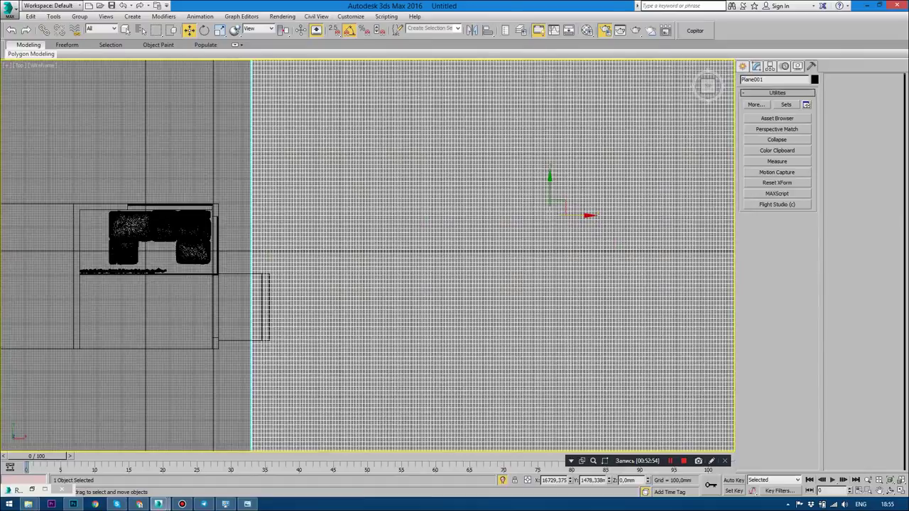
{"action": "left_click_drag", "start_coordinate": [578, 215], "coordinate": [549, 215]}
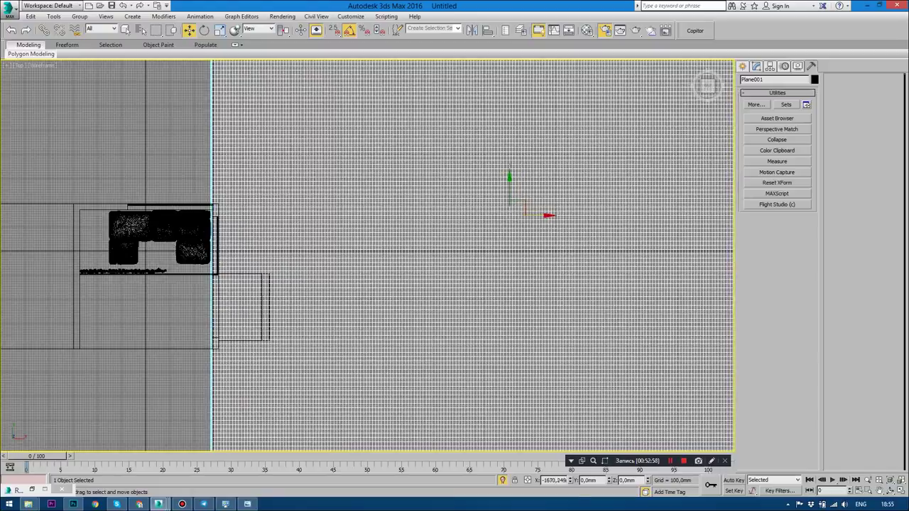
{"action": "middle_click_drag", "start_coordinate": [548, 215], "coordinate": [510, 362]}
Lower the plane on Z to about -417.728 mm below the houses' base.
{"action": "key", "text": "shift+z"}
{"action": "key", "text": "shift+z"}
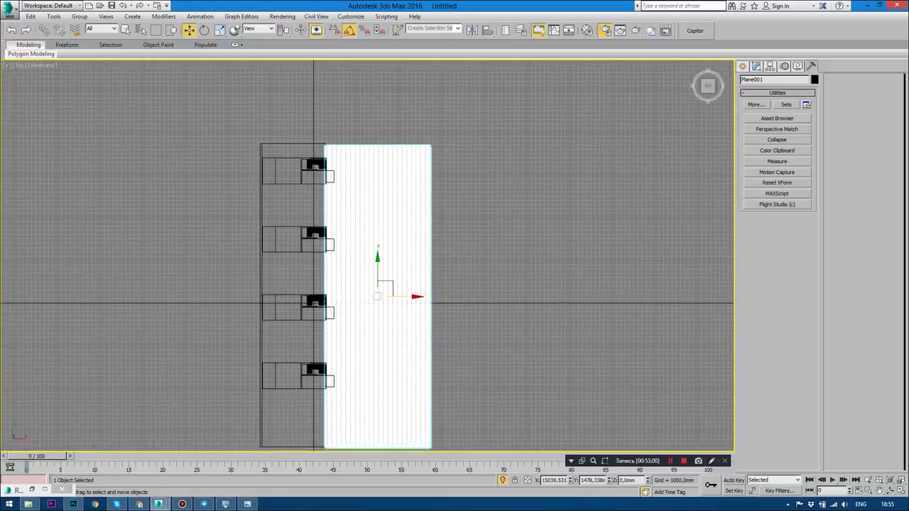
{"action": "key", "text": "shift+z"}
{"action": "key", "text": "shift+z"}
{"action": "key", "text": "shift+z"}
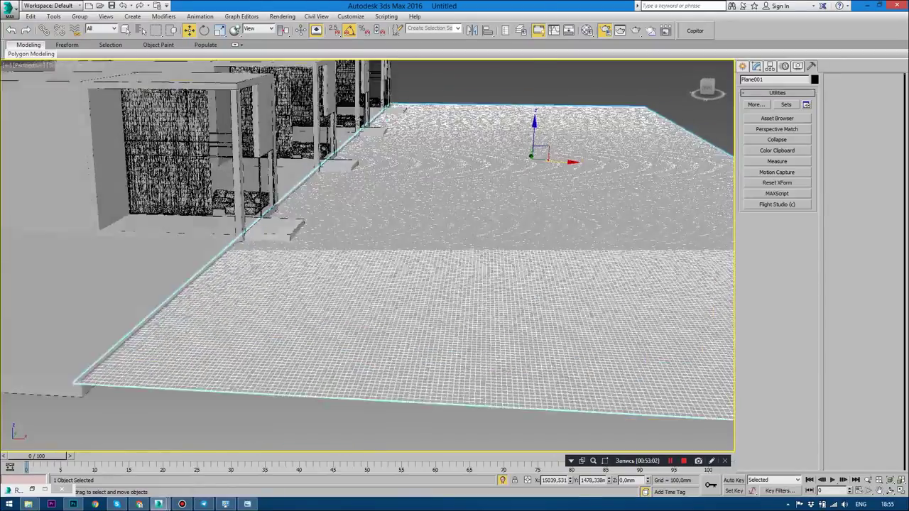
{"action": "left_click_drag", "start_coordinate": [535, 135], "coordinate": [535, 146]}
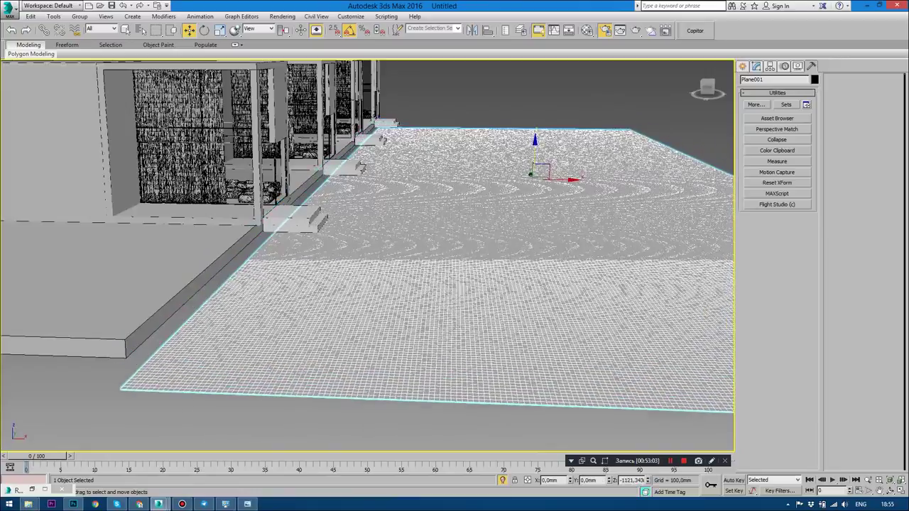
{"action": "mouse_move", "coordinate": [426, 283]}
{"action": "middle_mouse_down", "text": "alt"}
{"action": "mouse_move", "coordinate": [426, 241]}
{"action": "mouse_move", "coordinate": [426, 298]}
{"action": "mouse_move", "coordinate": [511, 256]}
{"action": "mouse_move", "coordinate": [483, 223]}
{"action": "mouse_move", "coordinate": [489, 255]}
{"action": "mouse_move", "coordinate": [511, 234]}
{"action": "mouse_move", "coordinate": [489, 245]}
{"action": "middle_mouse_up", "text": "alt"}
{"action": "key", "text": "ctrl+d"}
{"action": "left_click", "coordinate": [681, 275]}
{"action": "scroll", "coordinate": [511, 234], "scroll_direction": "up", "scroll_amount": 5}
{"action": "scroll", "coordinate": [511, 234], "scroll_direction": "up", "scroll_amount": 2}
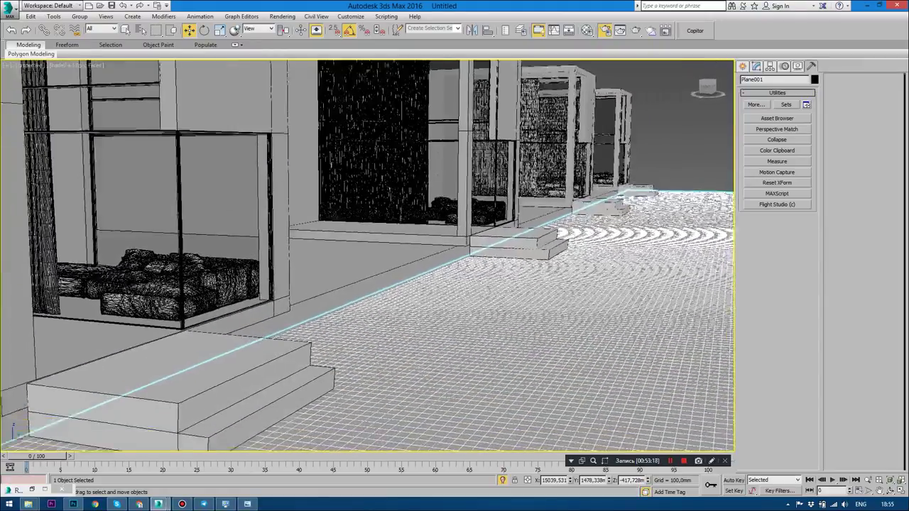
{"action": "scroll", "coordinate": [489, 245], "scroll_direction": "down", "scroll_amount": 4}
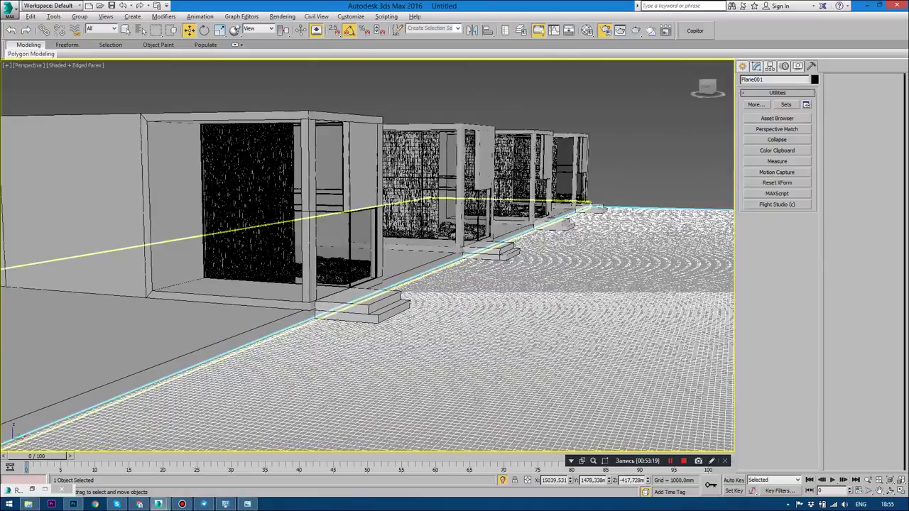
{"action": "mouse_move", "coordinate": [366, 256]}
{"action": "middle_mouse_down", "text": "alt"}
{"action": "mouse_move", "coordinate": [398, 248]}
{"action": "mouse_move", "coordinate": [387, 246]}
{"action": "middle_mouse_up", "text": "alt"}
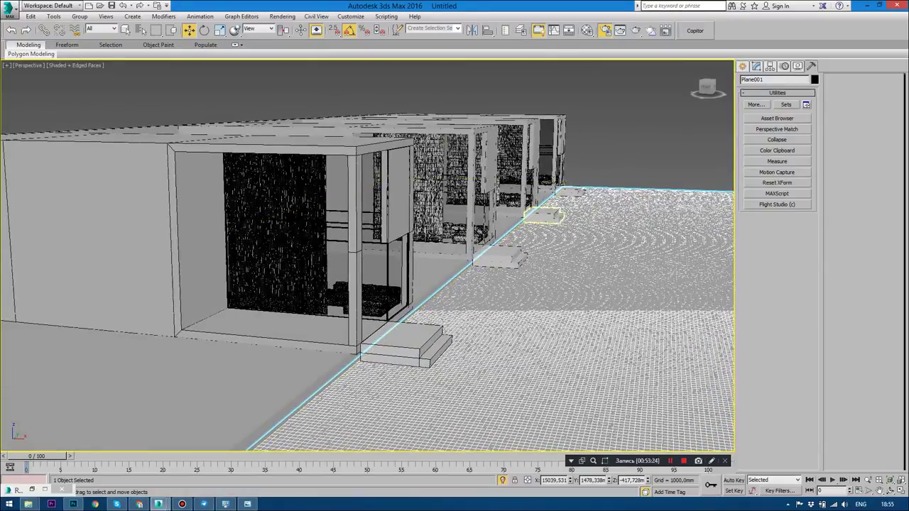
{"action": "left_click", "coordinate": [755, 65]}
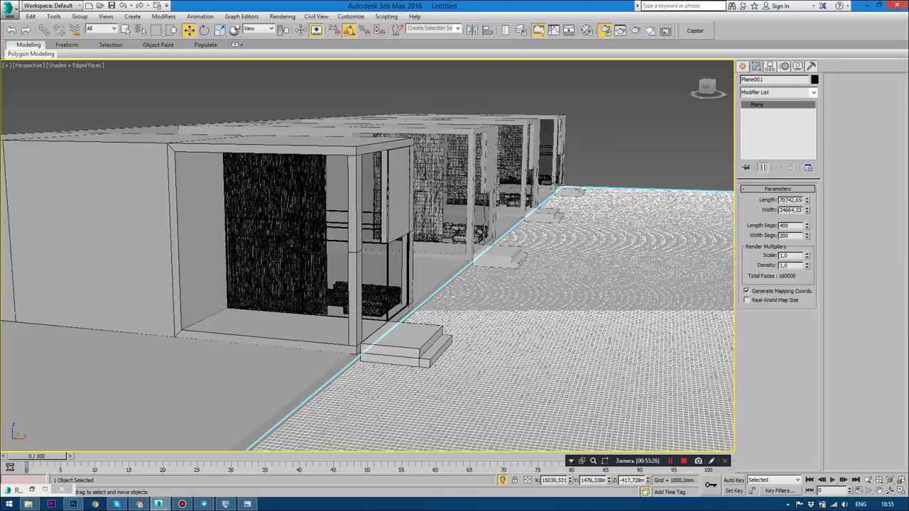
Convert Plane001 to an Editable Poly and start the Paint Deform Push/Pull brush.
{"action": "right_click", "coordinate": [682, 234]}
{"action": "mouse_move", "coordinate": [614, 329]}
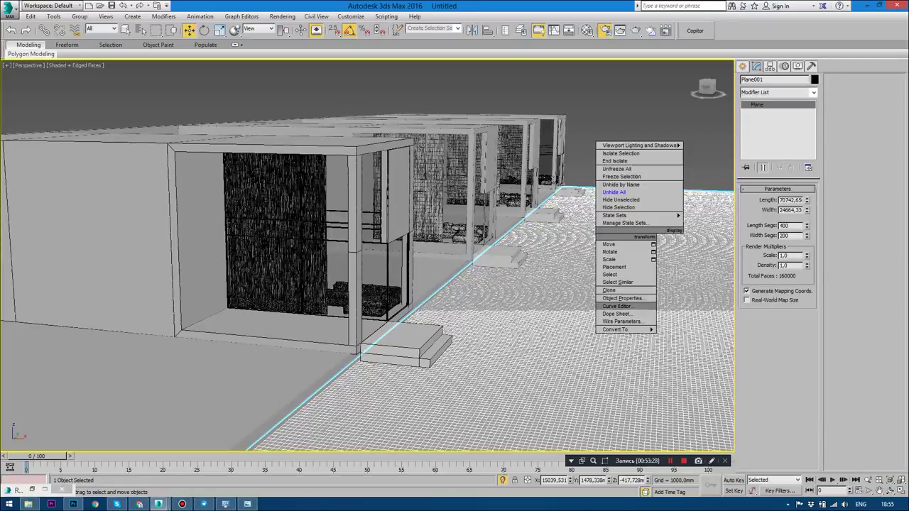
{"action": "left_click", "coordinate": [689, 337]}
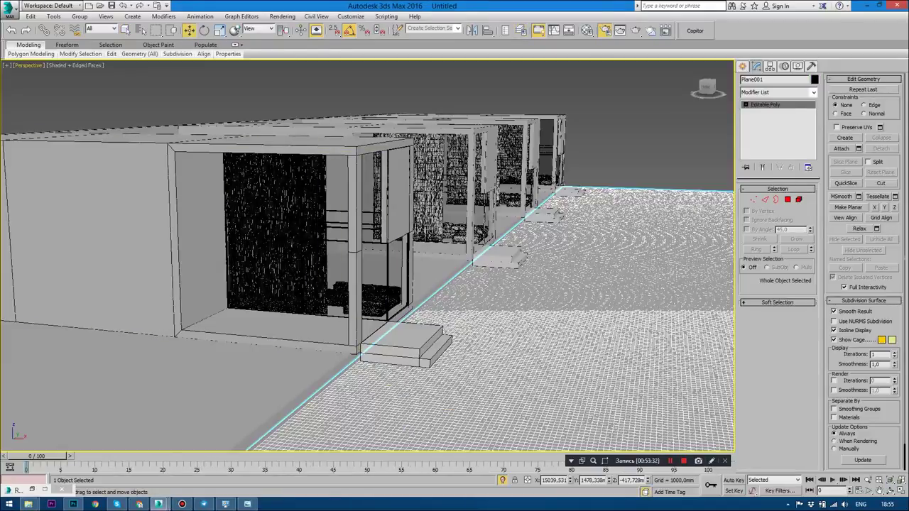
{"action": "left_click", "coordinate": [66, 45]}
{"action": "mouse_move", "coordinate": [53, 54]}
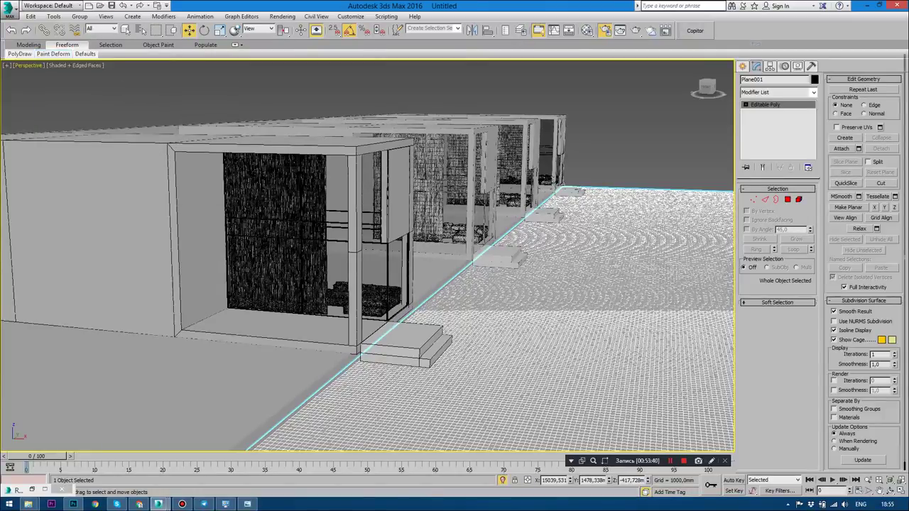
{"action": "left_click", "coordinate": [567, 30]}
{"action": "left_click", "coordinate": [537, 30]}
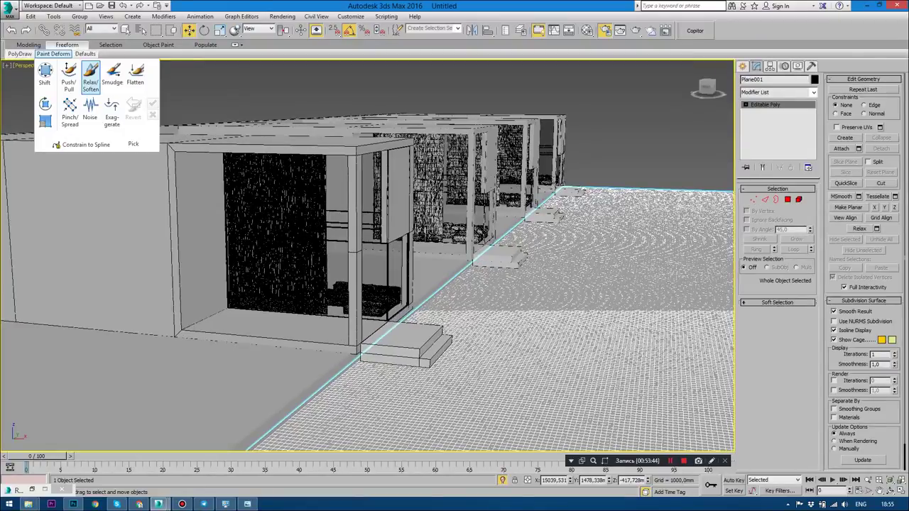
{"action": "left_click", "coordinate": [68, 75]}
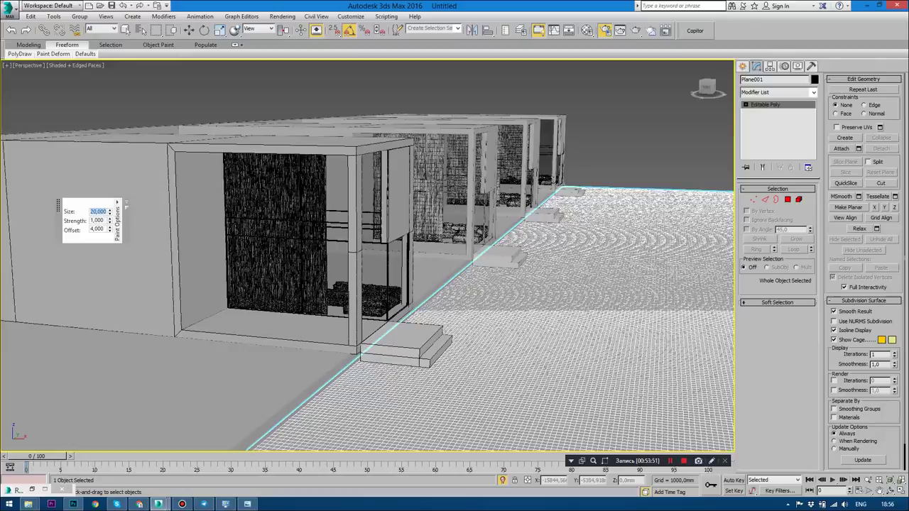
Enter the brush values and push the ground into a bulge in front of the first house's steps.
{"action": "type", "text": "200"}
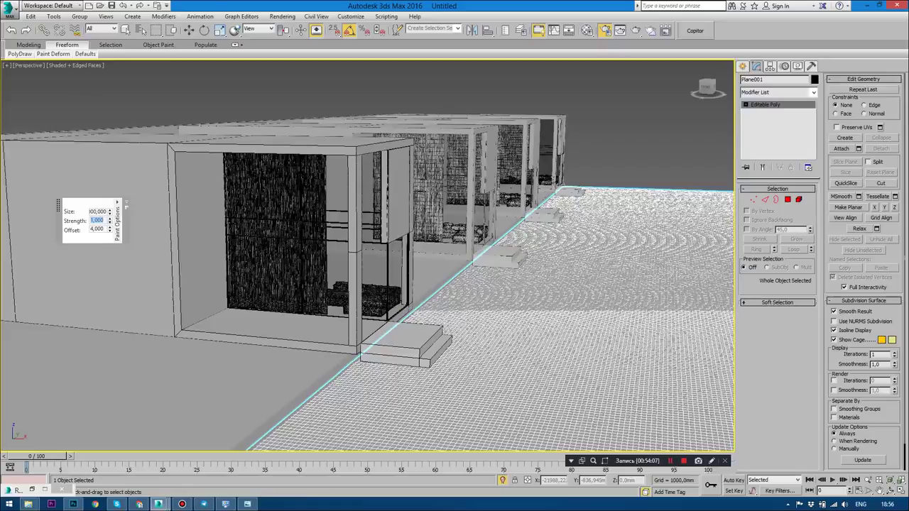
{"action": "key", "text": "Tab"}
{"action": "type", "text": "5"}
{"action": "key", "text": "Return"}
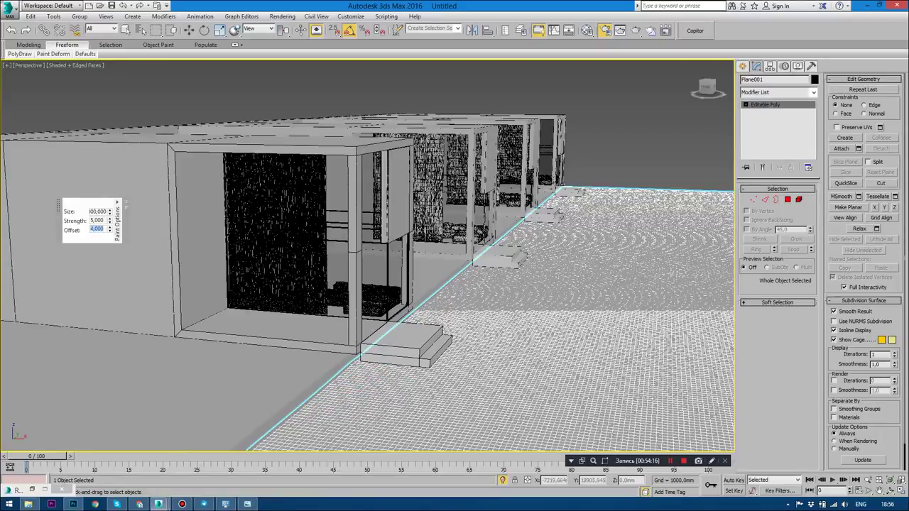
{"action": "type", "text": "15"}
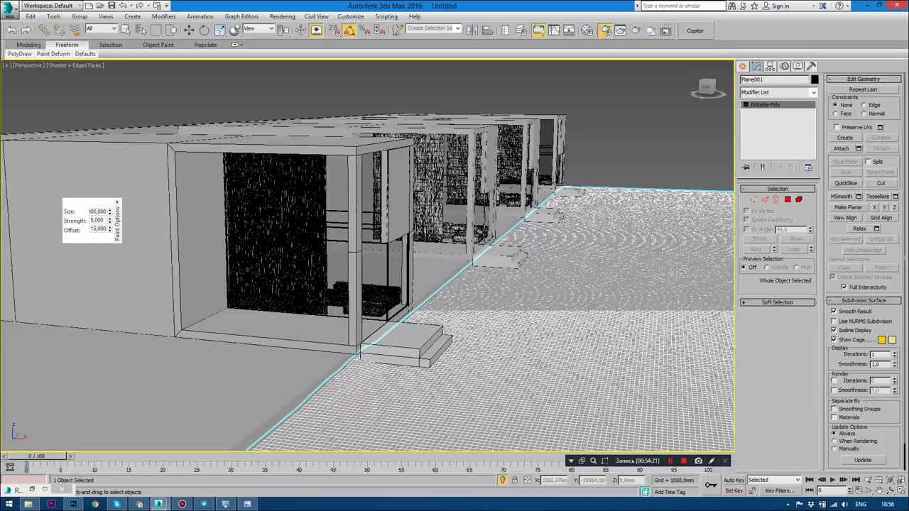
{"action": "left_click_drag", "start_coordinate": [372, 380], "coordinate": [437, 366]}
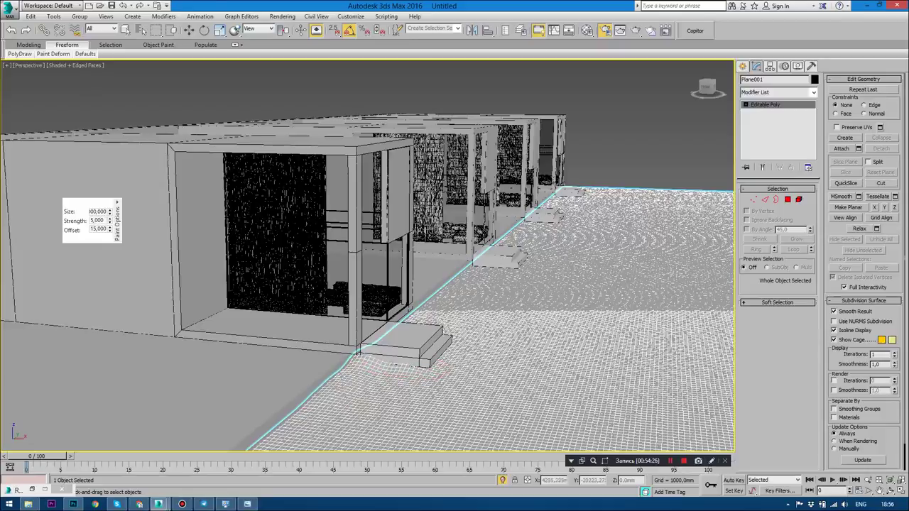
{"action": "left_click_drag", "start_coordinate": [436, 367], "coordinate": [358, 371]}
{"action": "mouse_move", "coordinate": [358, 372]}
{"action": "middle_mouse_down", "text": "alt"}
{"action": "mouse_move", "coordinate": [326, 371]}
{"action": "mouse_move", "coordinate": [369, 368]}
{"action": "middle_mouse_up", "text": "alt"}
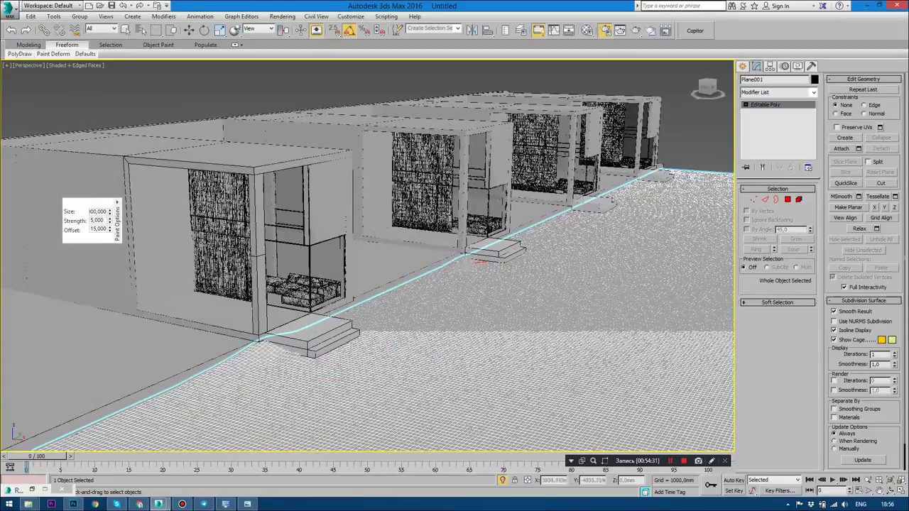
Set the Paint Options brush offset to 25.
{"action": "left_click", "coordinate": [98, 229]}
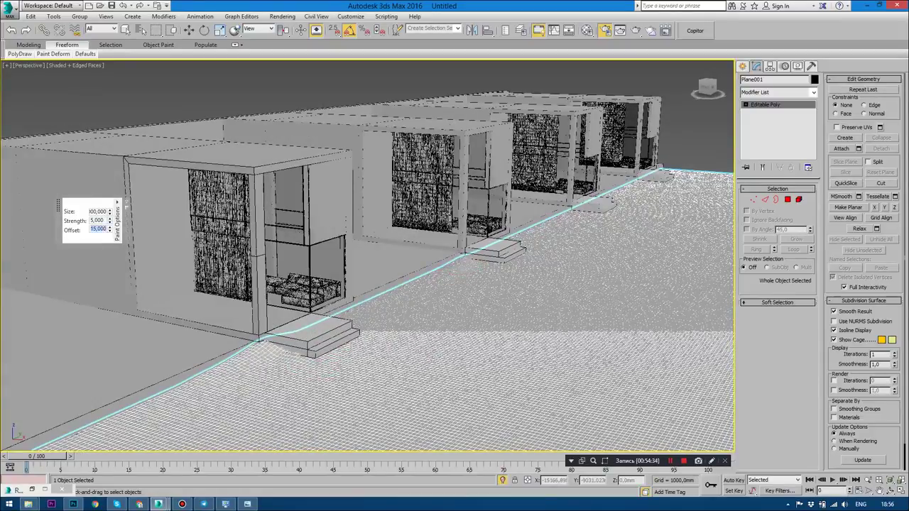
{"action": "left_click", "coordinate": [105, 229]}
{"action": "type", "text": "25,000"}
{"action": "key", "text": "Return"}
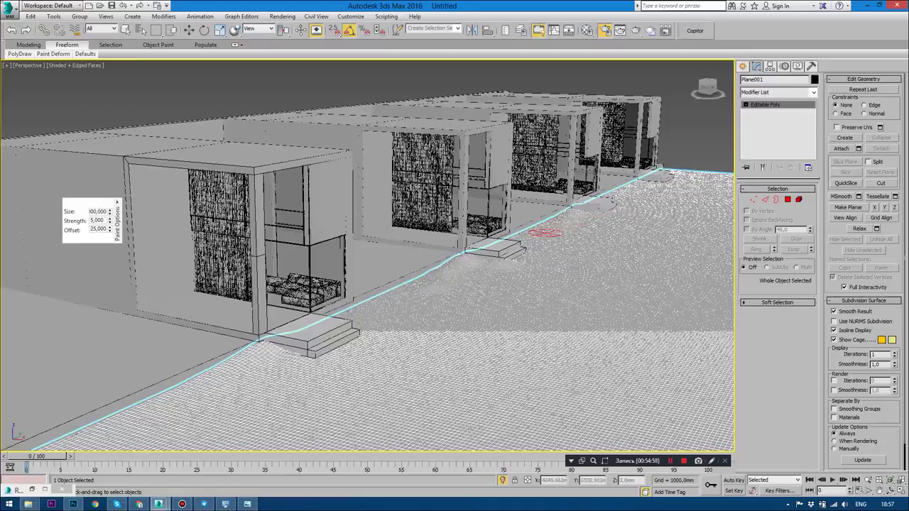
Confirm brush size 100 and set the brush offset to 50.
{"action": "left_click", "coordinate": [98, 211]}
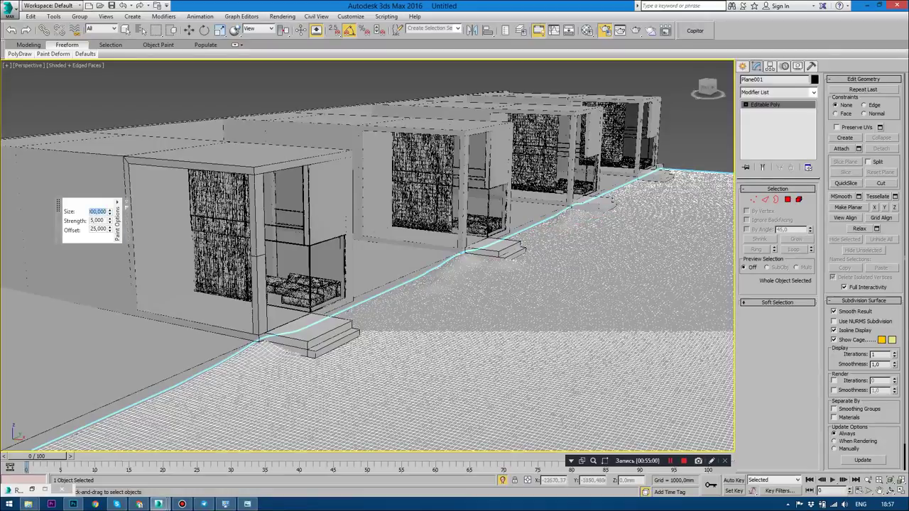
{"action": "key", "text": "Return"}
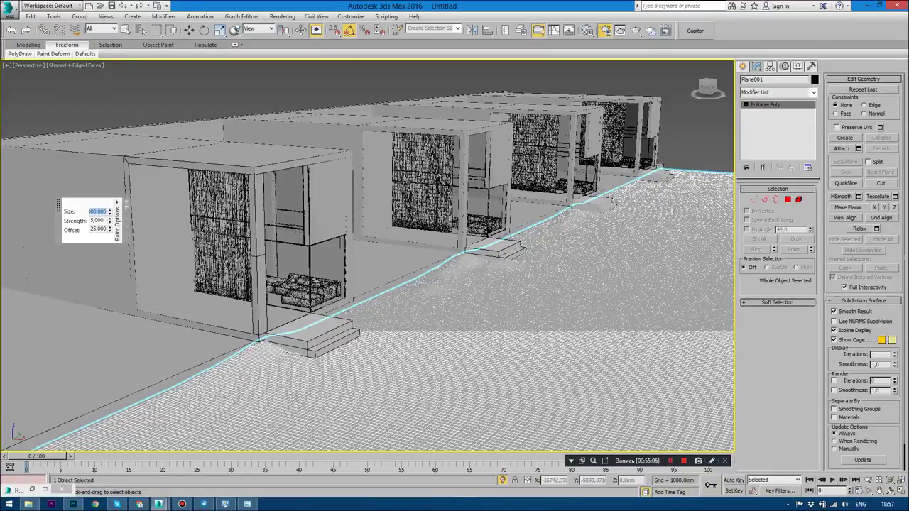
{"action": "left_click", "coordinate": [97, 229]}
{"action": "type", "text": "50,000"}
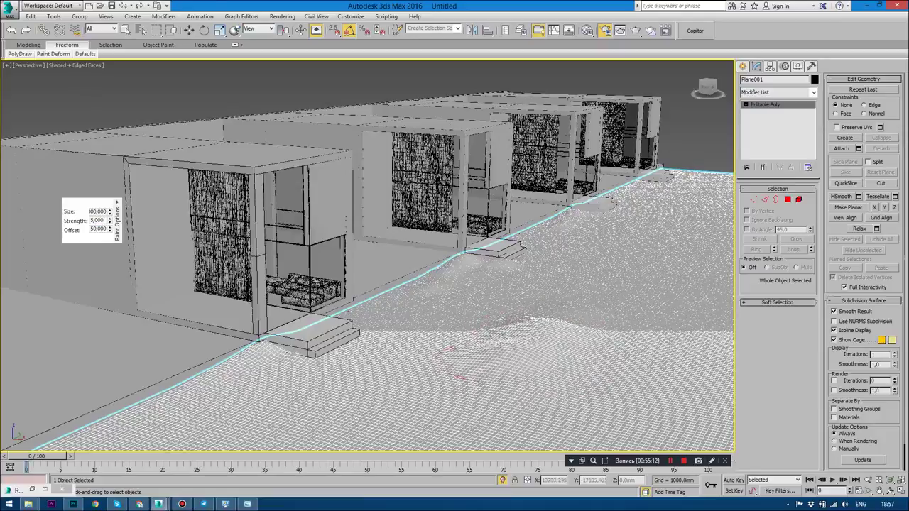
Push up a wavy ridge across the open ground beside the houses, checking the reference render.
{"action": "mouse_move", "coordinate": [390, 384]}
{"action": "middle_mouse_down", "text": "alt"}
{"action": "mouse_move", "coordinate": [370, 262]}
{"action": "mouse_move", "coordinate": [362, 329]}
{"action": "middle_mouse_up", "text": "alt"}
{"action": "left_click_drag", "start_coordinate": [362, 329], "coordinate": [493, 313]}
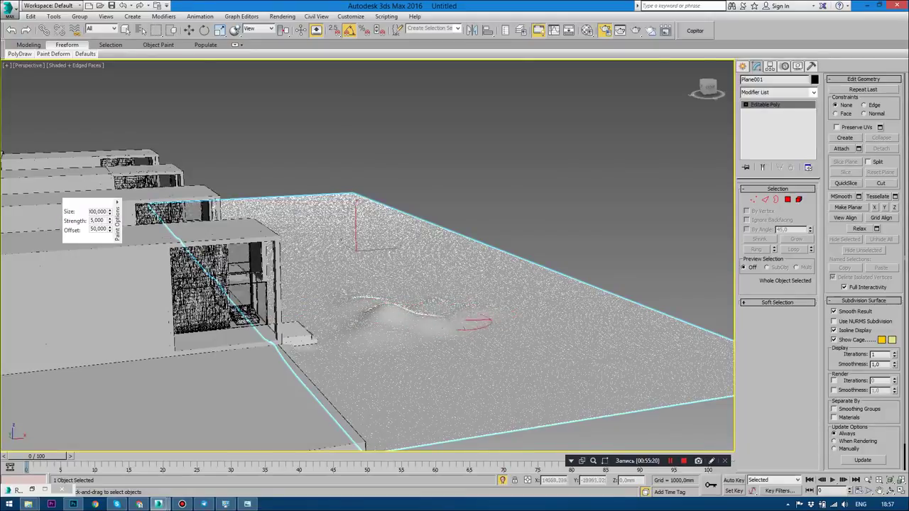
{"action": "mouse_move", "coordinate": [426, 310]}
{"action": "middle_mouse_down", "text": "alt"}
{"action": "mouse_move", "coordinate": [440, 310]}
{"action": "mouse_move", "coordinate": [355, 315]}
{"action": "middle_mouse_up", "text": "alt"}
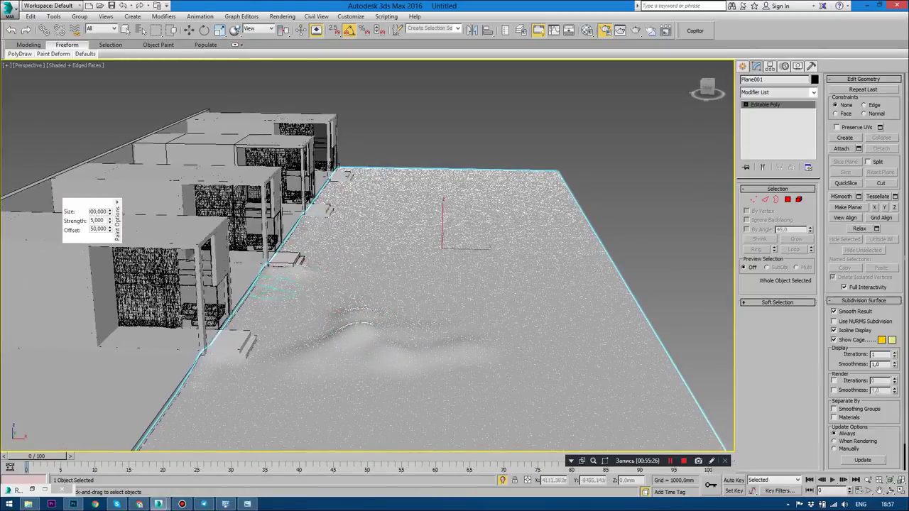
{"action": "mouse_move", "coordinate": [263, 278]}
{"action": "middle_mouse_down", "text": "alt"}
{"action": "mouse_move", "coordinate": [248, 284]}
{"action": "mouse_move", "coordinate": [305, 246]}
{"action": "middle_mouse_up", "text": "alt"}
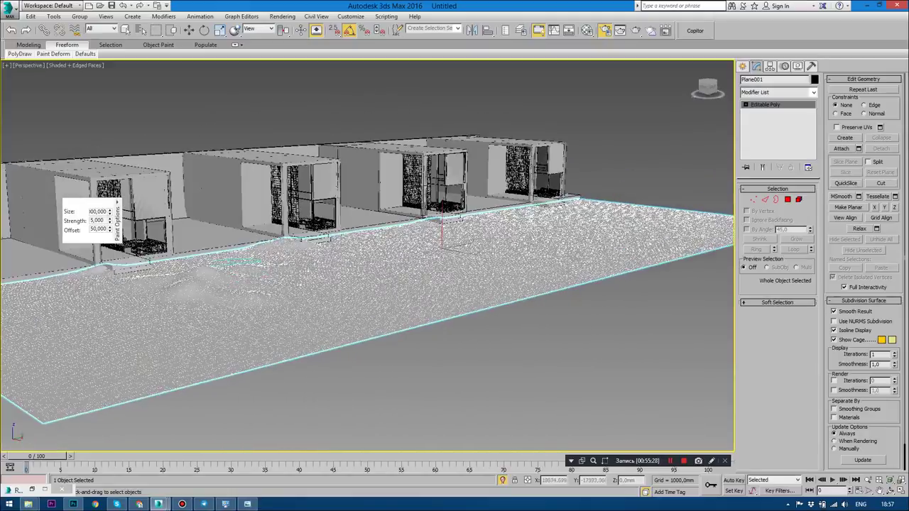
{"action": "key", "text": "alt+Tab"}
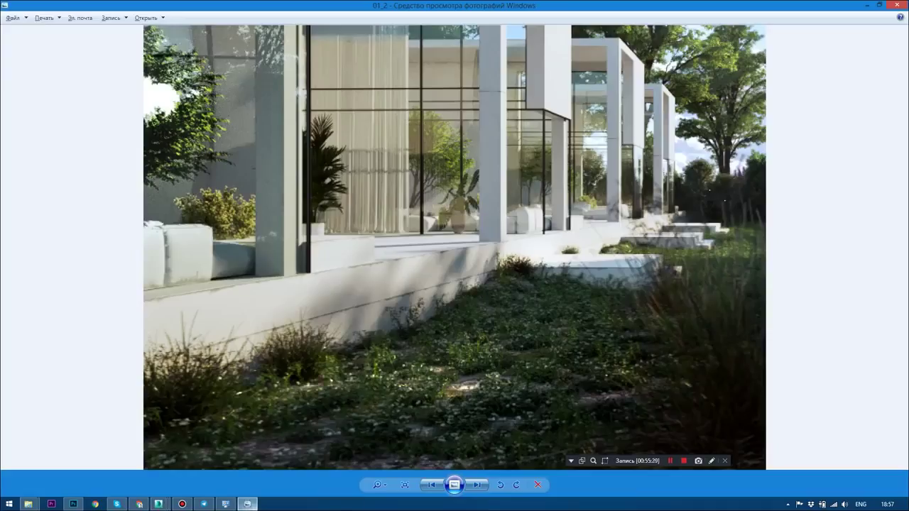
{"action": "key", "text": "alt+Tab"}
{"action": "middle_click_drag", "start_coordinate": [305, 246], "coordinate": [451, 242], "text": "alt"}
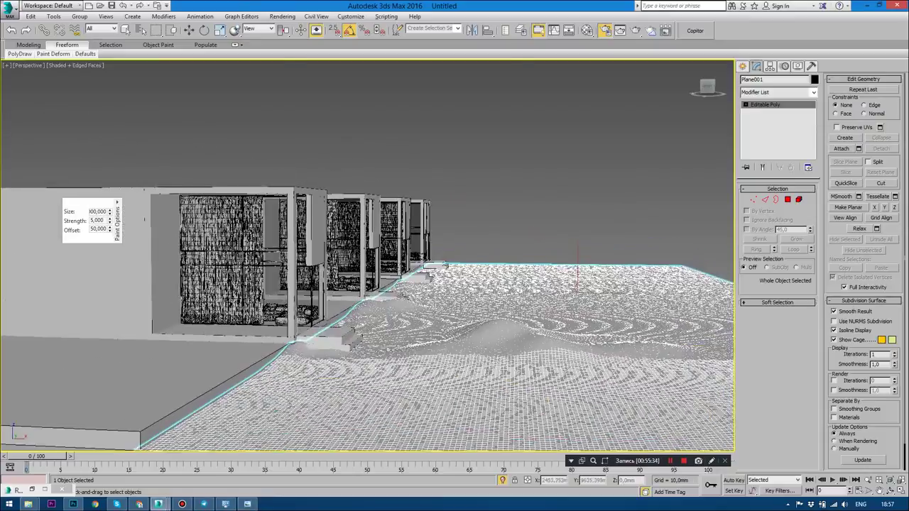
{"action": "mouse_move", "coordinate": [452, 241]}
{"action": "middle_mouse_down", "text": "alt"}
{"action": "mouse_move", "coordinate": [636, 291]}
{"action": "mouse_move", "coordinate": [643, 255]}
{"action": "middle_mouse_up", "text": "alt"}
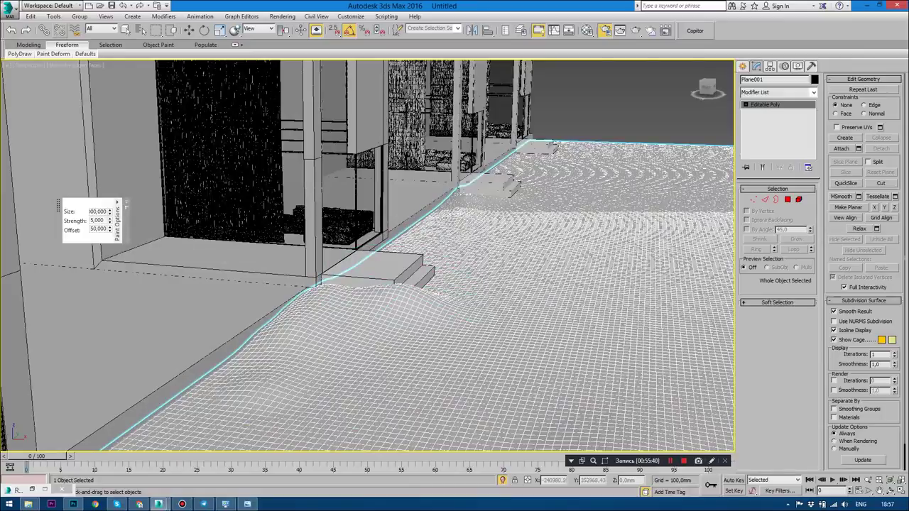
{"action": "left_click", "coordinate": [53, 54]}
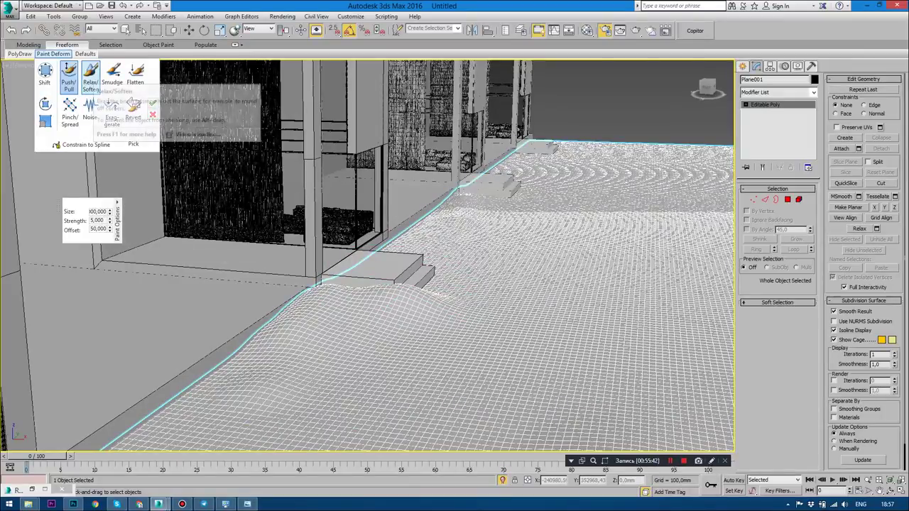
Smooth the hills with the Relax/Soften brush, then deselect the plane with the Create panel showing.
{"action": "left_click", "coordinate": [90, 77]}
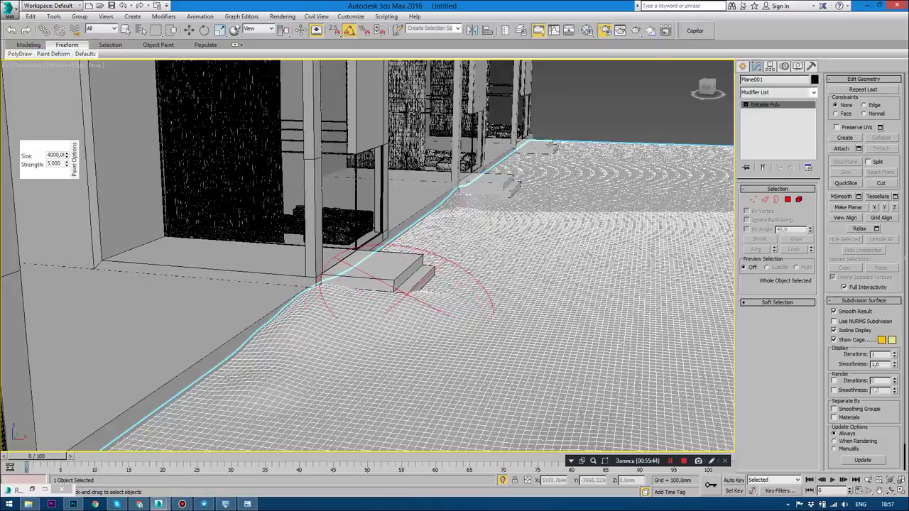
{"action": "mouse_move", "coordinate": [369, 284]}
{"action": "middle_mouse_down", "text": "alt"}
{"action": "mouse_move", "coordinate": [326, 269]}
{"action": "mouse_move", "coordinate": [412, 270]}
{"action": "middle_mouse_up", "text": "alt"}
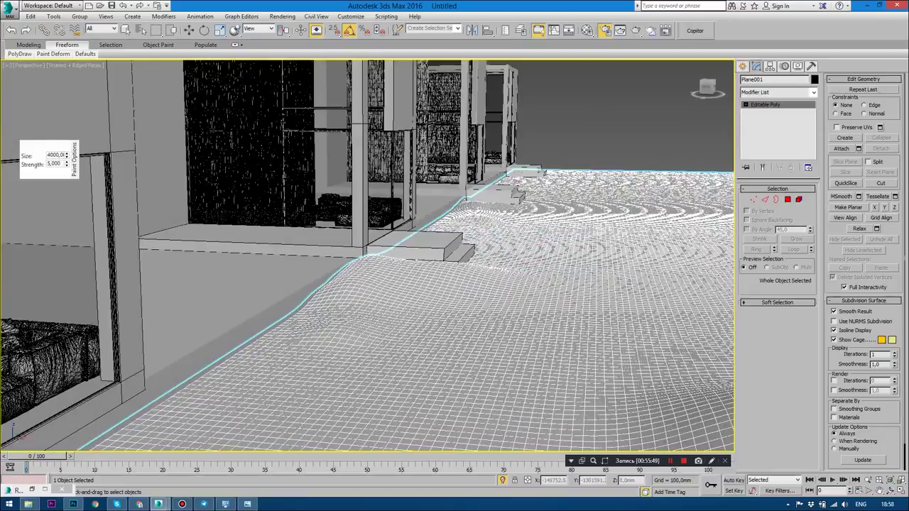
{"action": "left_click", "coordinate": [745, 65]}
{"action": "left_click", "coordinate": [639, 107]}
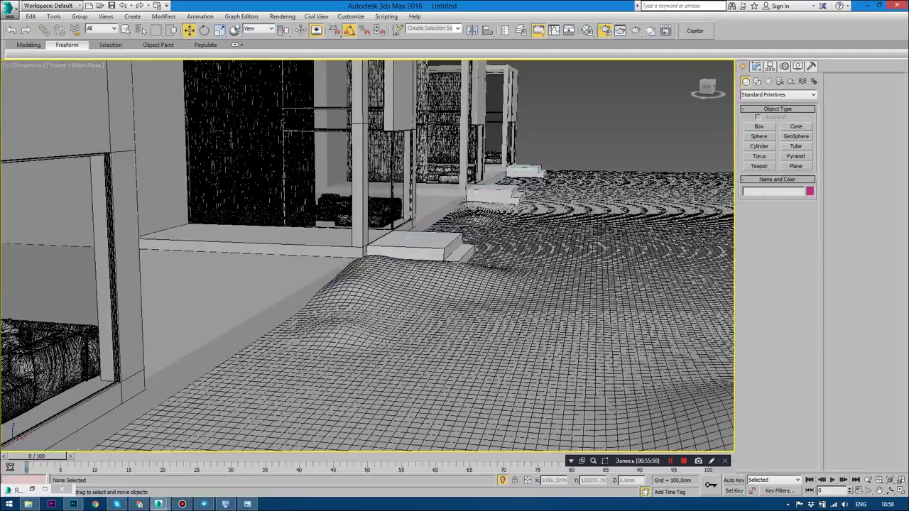
{"action": "middle_click_drag", "start_coordinate": [369, 284], "coordinate": [412, 269], "text": "alt"}
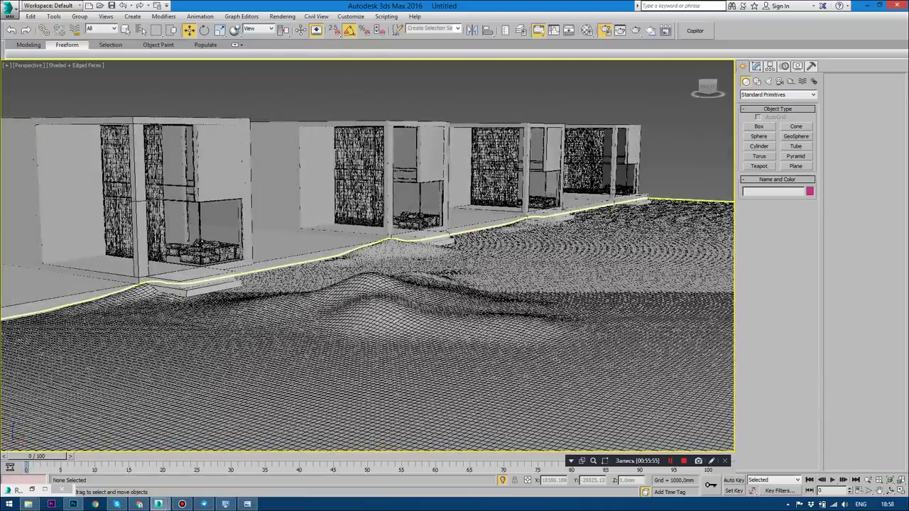
{"action": "key", "text": "alt+Tab"}
Compare the portrait reference render in Photo Viewer against the 3ds Max scene.
{"action": "key", "text": "Right"}
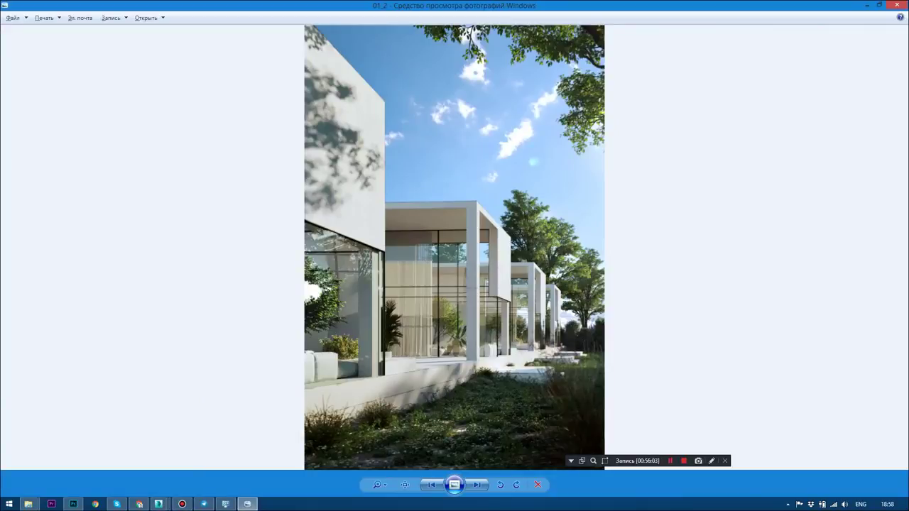
{"action": "key", "text": "alt+Tab"}
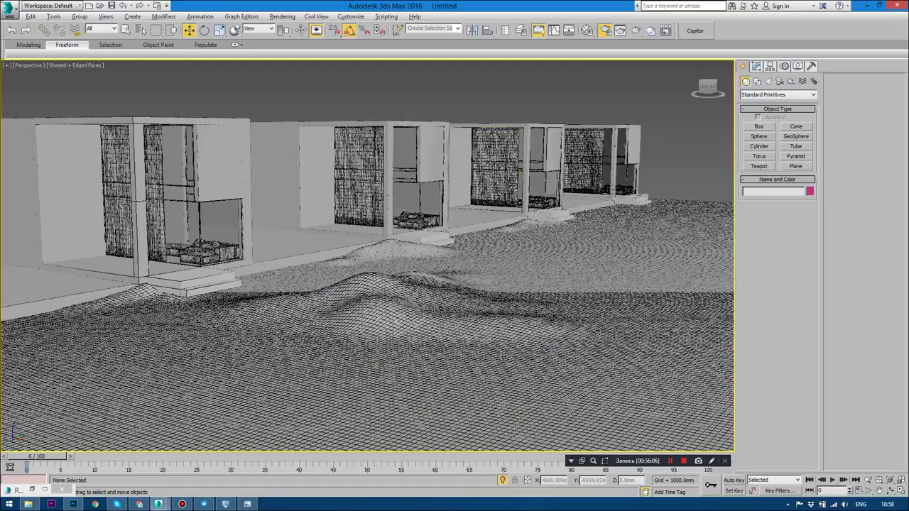
{"action": "scroll", "coordinate": [367, 255], "scroll_direction": "up", "scroll_amount": 5}
{"action": "key", "text": "alt+Tab"}
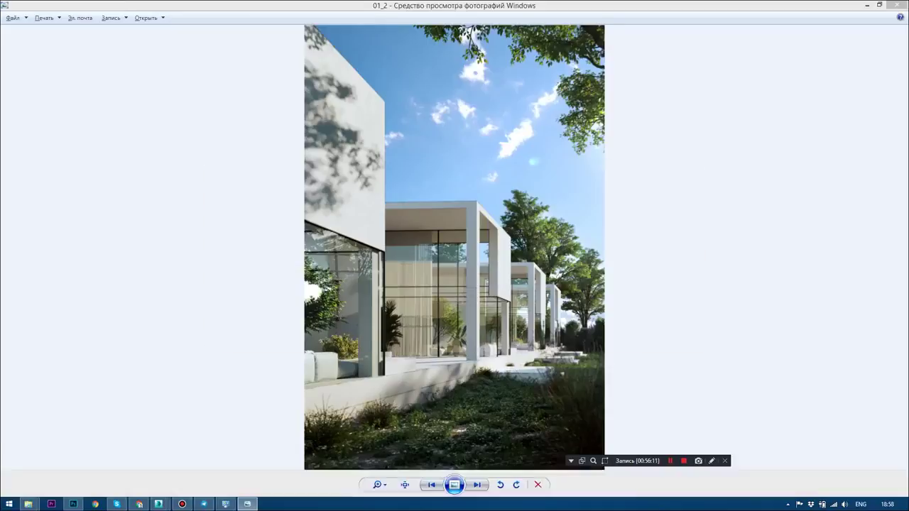
{"action": "key", "text": "alt+Tab"}
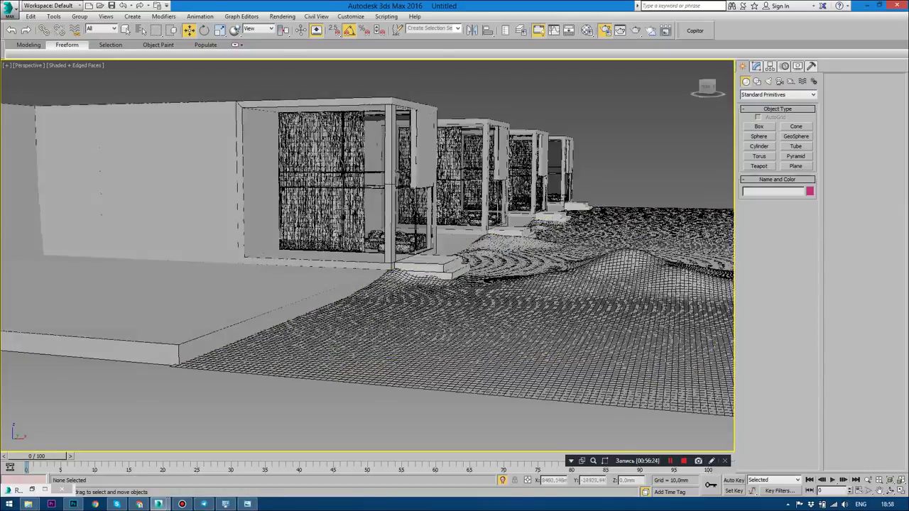
Switch to four viewports and frame the houses and ground plane in the Top view.
{"action": "middle_click_drag", "start_coordinate": [526, 285], "coordinate": [497, 299], "text": "alt"}
{"action": "key", "text": "alt+w"}
{"action": "key", "text": "alt+w"}
{"action": "middle_click_drag", "start_coordinate": [284, 187], "coordinate": [283, 232]}
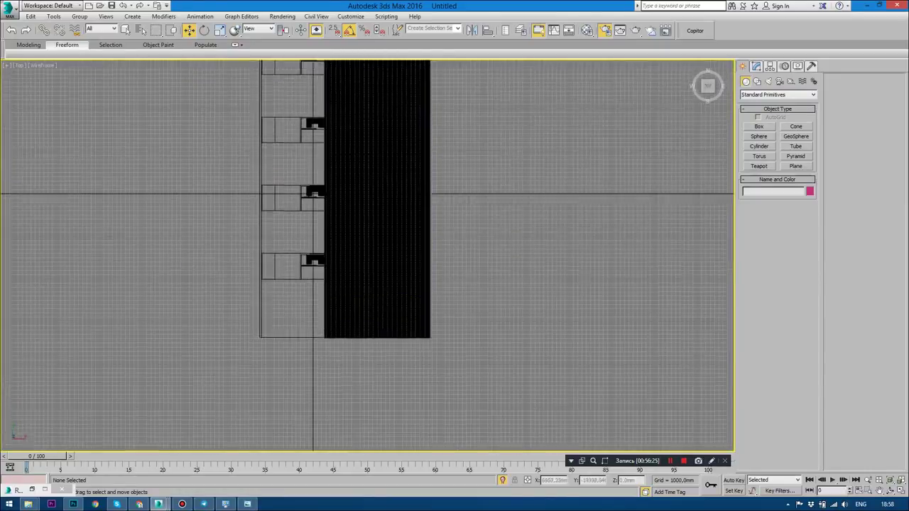
{"action": "scroll", "coordinate": [333, 323], "scroll_direction": "down", "scroll_amount": 2}
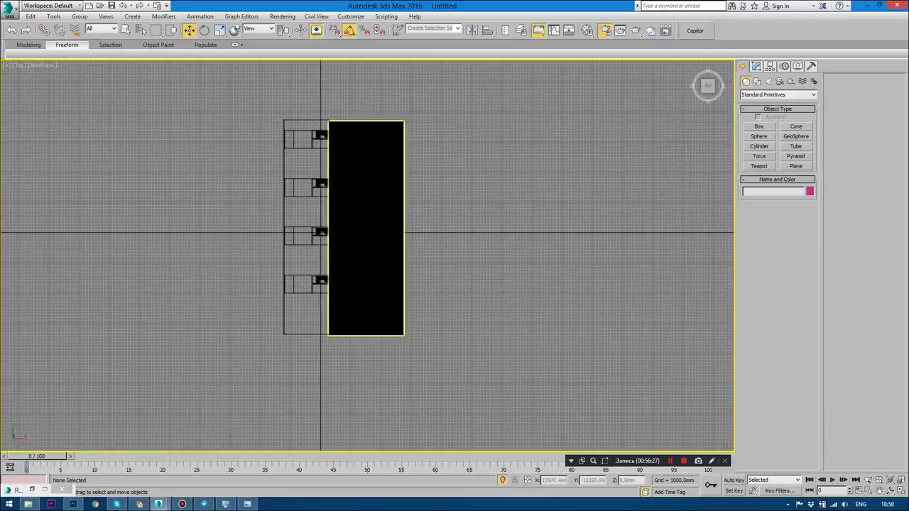
{"action": "scroll", "coordinate": [371, 288], "scroll_direction": "up", "scroll_amount": 4}
{"action": "middle_click_drag", "start_coordinate": [371, 289], "coordinate": [409, 262]}
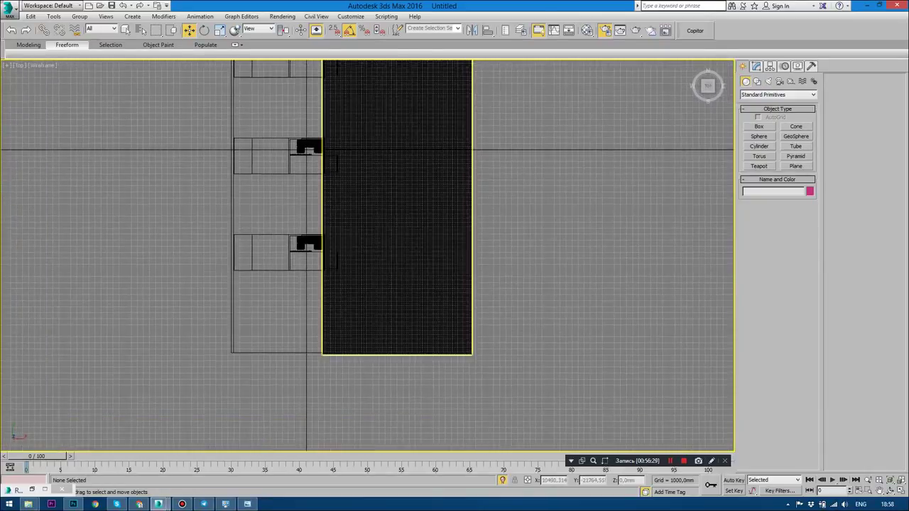
{"action": "key", "text": "alt+Tab"}
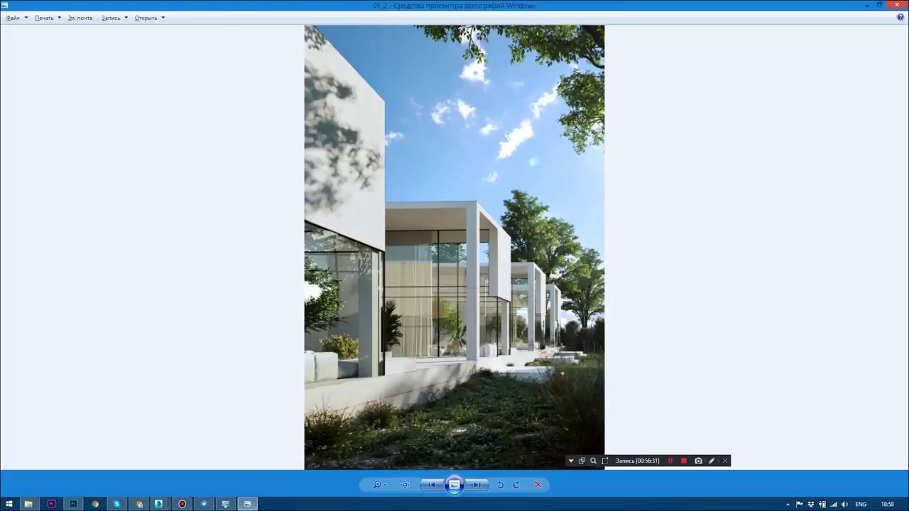
{"action": "key", "text": "alt+Tab"}
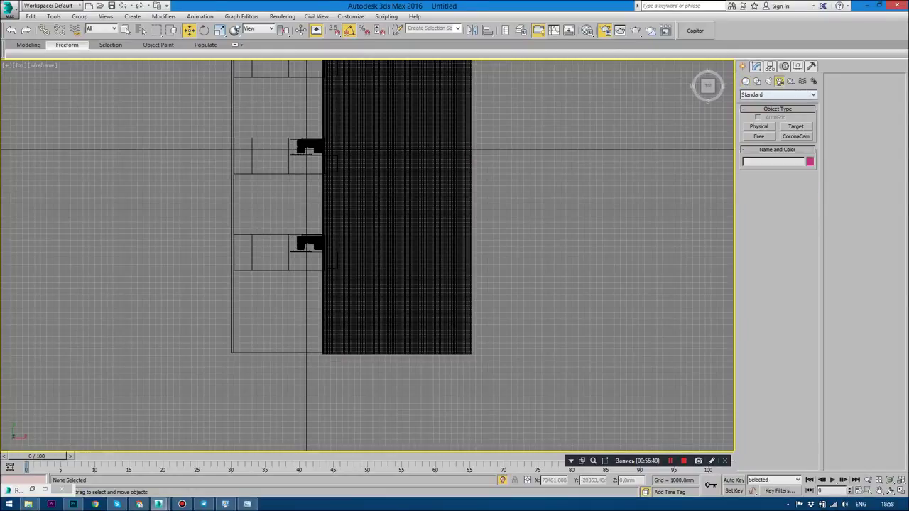
Create a targeted CoronaCam in the Top view, placed below the houses and aimed up across the row.
{"action": "left_click", "coordinate": [777, 95]}
{"action": "left_click", "coordinate": [777, 103]}
{"action": "left_click", "coordinate": [795, 127]}
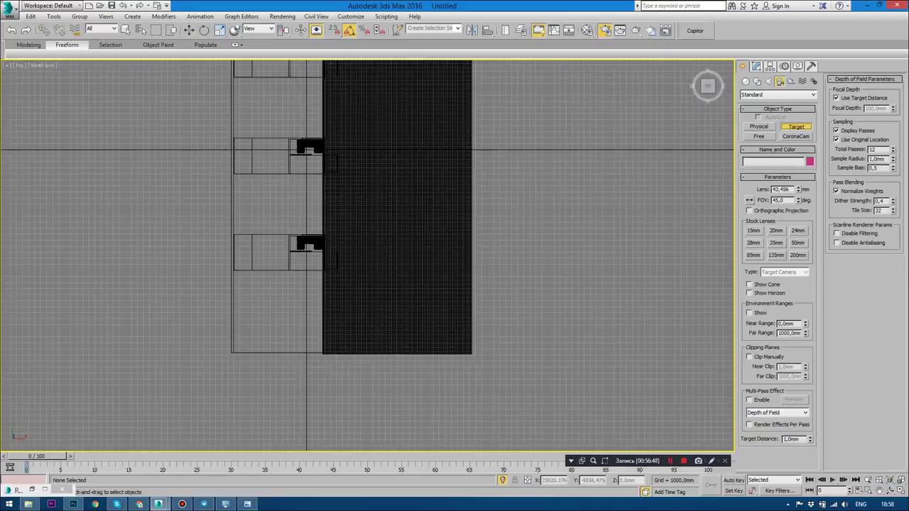
{"action": "left_click", "coordinate": [795, 136]}
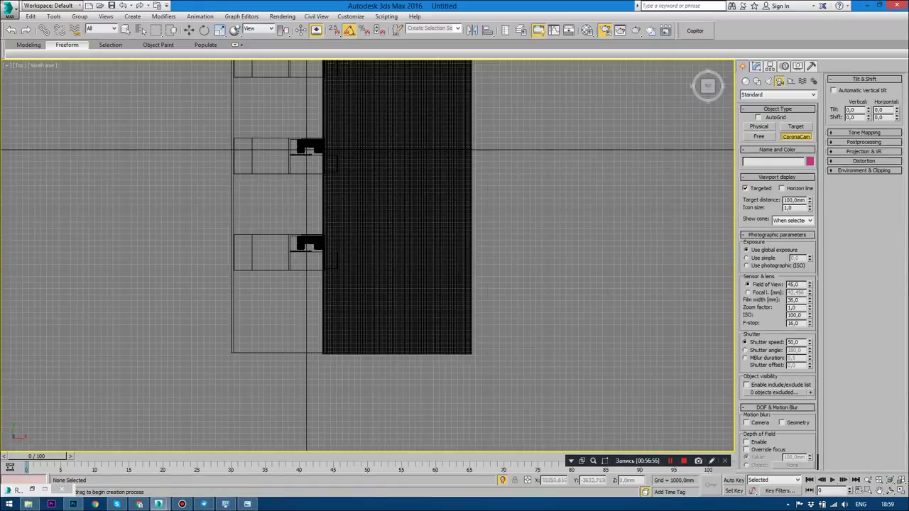
{"action": "left_click_drag", "start_coordinate": [398, 346], "coordinate": [337, 151]}
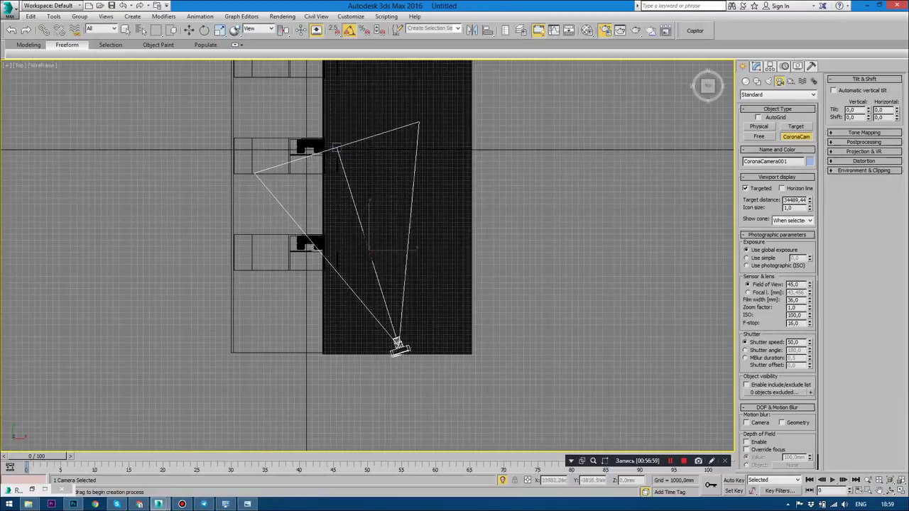
{"action": "scroll", "coordinate": [369, 107], "scroll_direction": "up", "scroll_amount": 2}
{"action": "scroll", "coordinate": [348, 206], "scroll_direction": "down", "scroll_amount": 3}
{"action": "scroll", "coordinate": [378, 332], "scroll_direction": "up", "scroll_amount": 2}
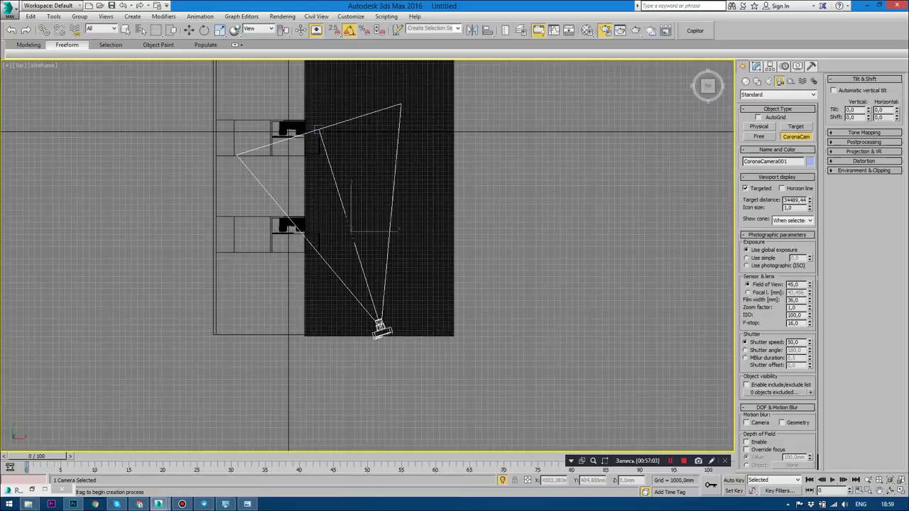
Look through CoronaCamera001 and move it closer so the houses fill the left half of the view.
{"action": "key", "text": "c"}
{"action": "key", "text": "p"}
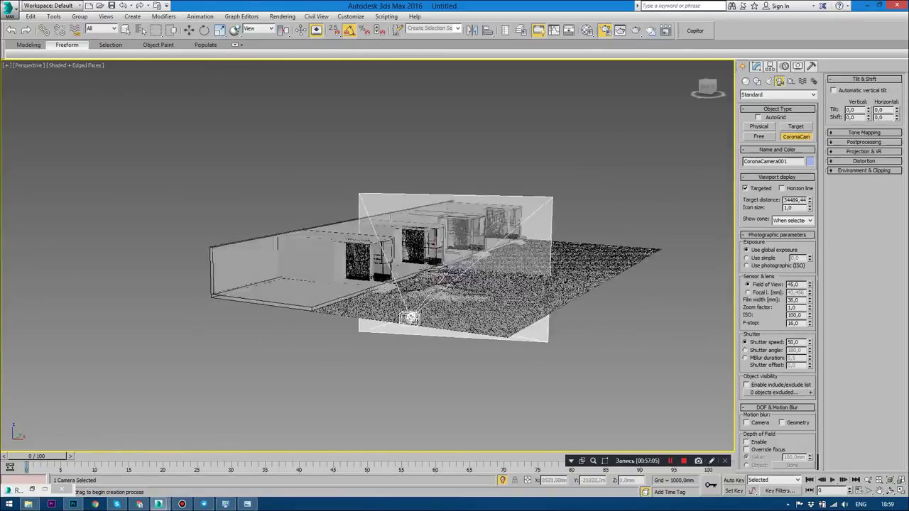
{"action": "scroll", "coordinate": [440, 269], "scroll_direction": "up", "scroll_amount": 6}
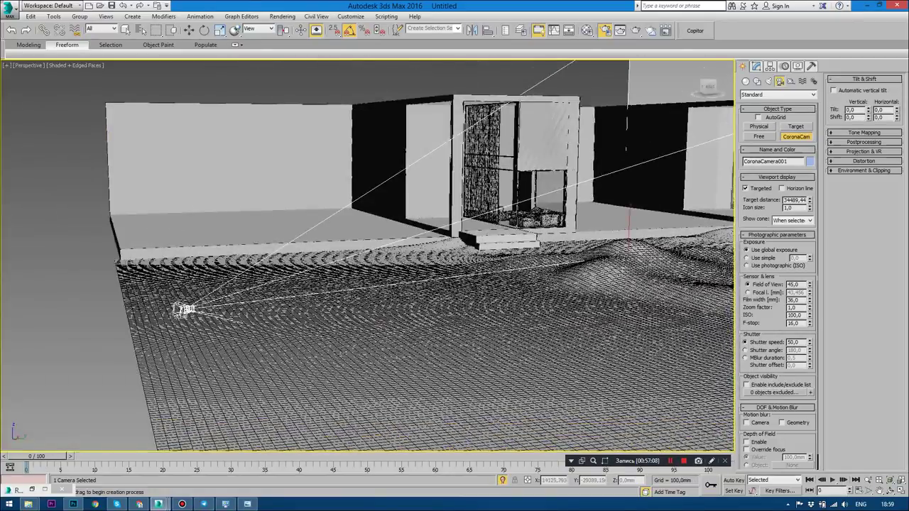
{"action": "middle_click_drag", "start_coordinate": [367, 256], "coordinate": [425, 284], "text": "alt"}
{"action": "scroll", "coordinate": [366, 256], "scroll_direction": "down", "scroll_amount": 5}
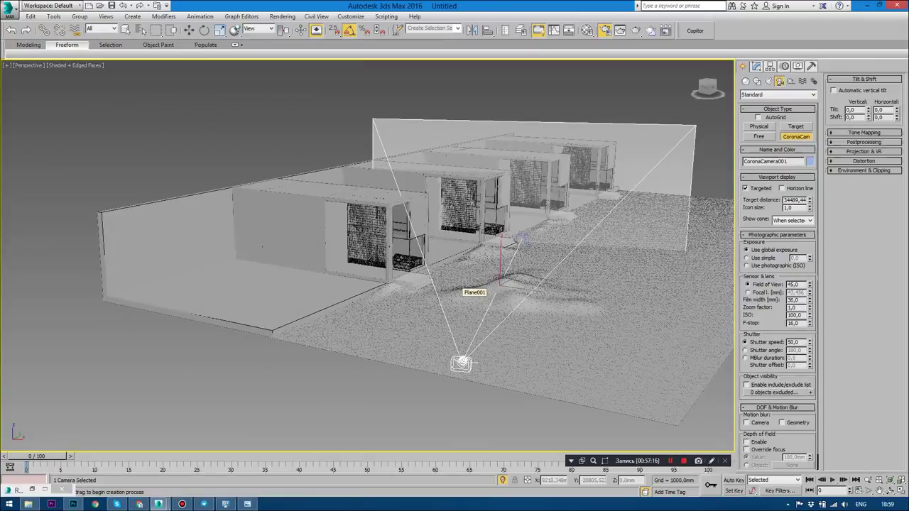
{"action": "key", "text": "c"}
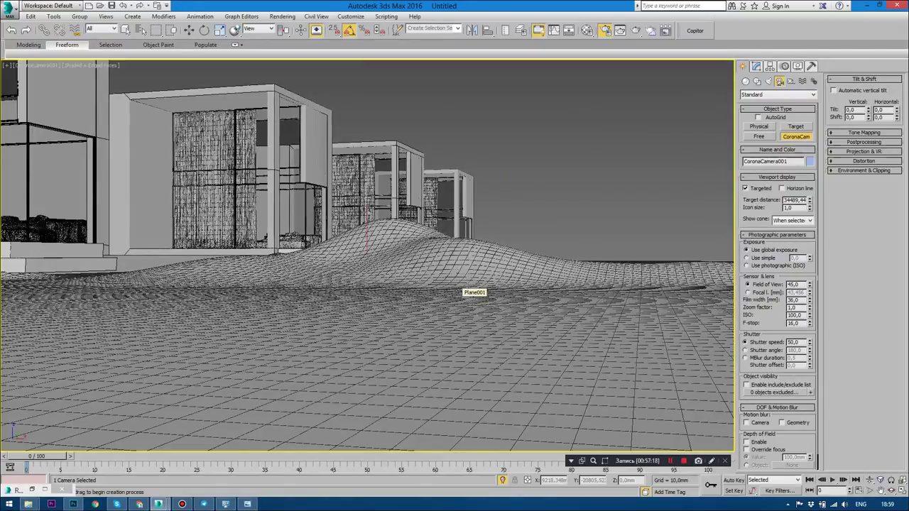
{"action": "middle_click_drag", "start_coordinate": [461, 288], "coordinate": [464, 288]}
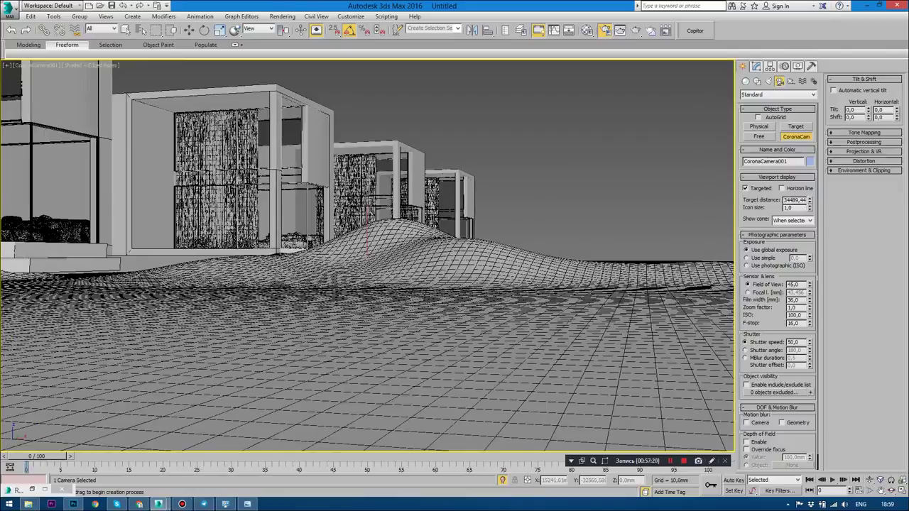
{"action": "middle_click_drag", "start_coordinate": [367, 227], "coordinate": [270, 227]}
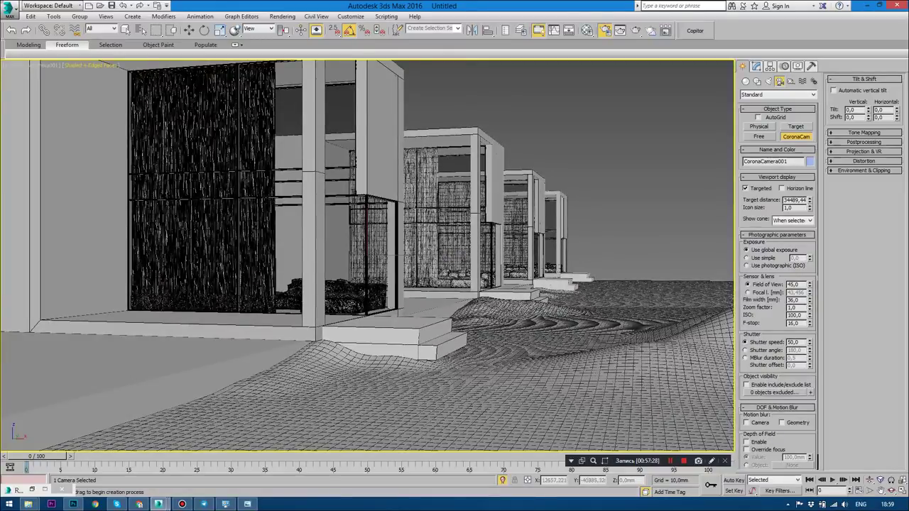
{"action": "left_click", "coordinate": [107, 64]}
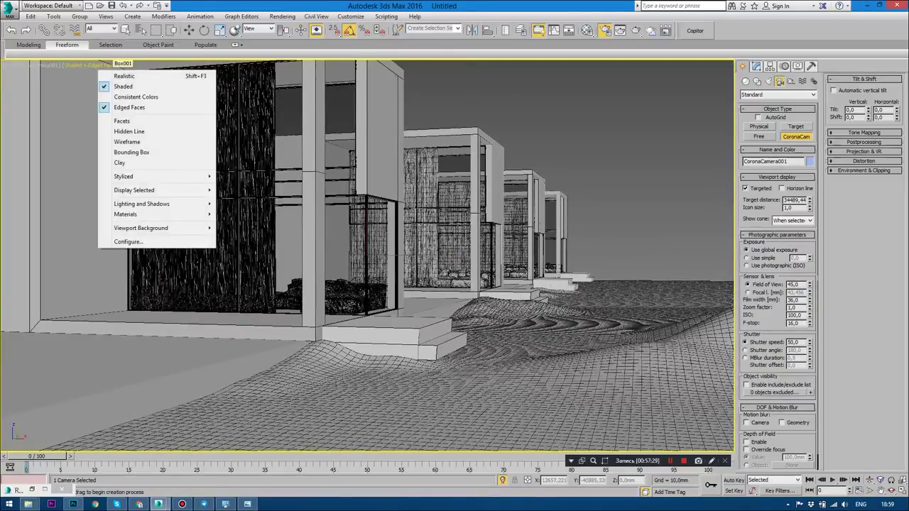
Turn on Safe Frames and set the render output height to 898 with Image Aspect locked.
{"action": "left_click", "coordinate": [46, 65]}
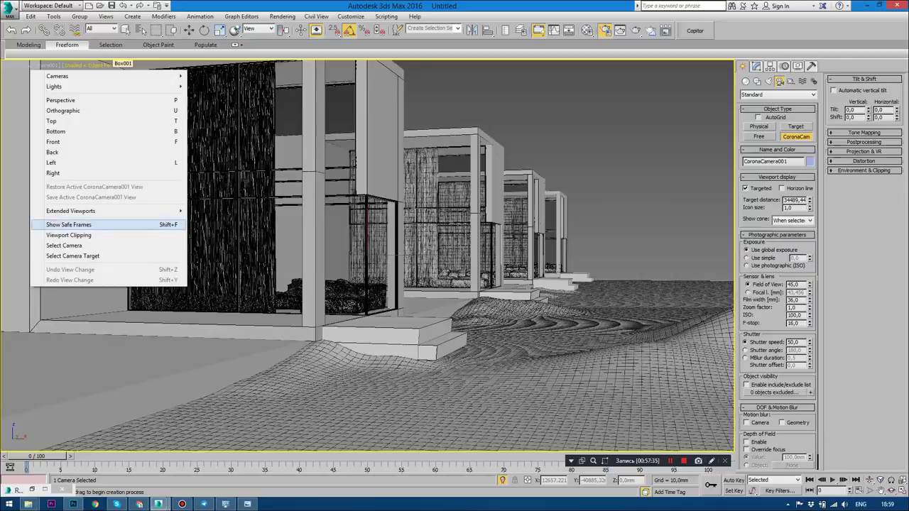
{"action": "left_click", "coordinate": [69, 224]}
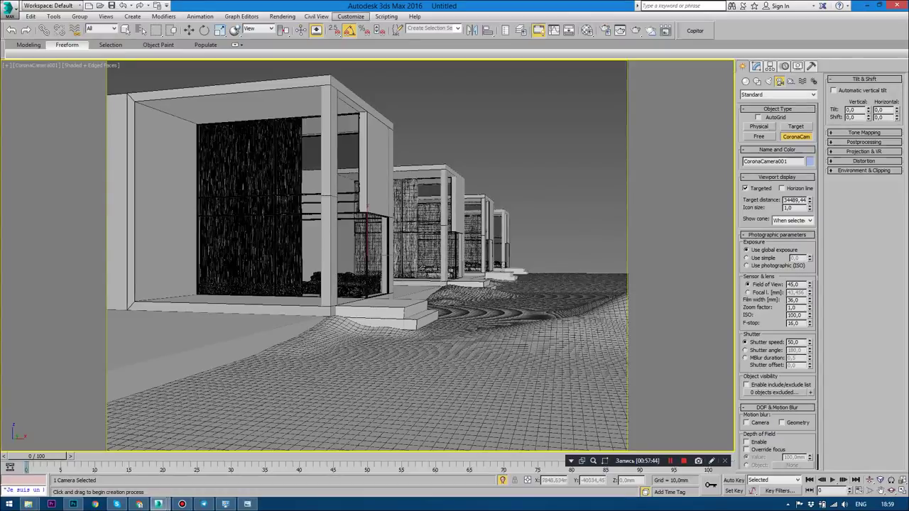
{"action": "left_click", "coordinate": [282, 15]}
{"action": "left_click", "coordinate": [298, 59]}
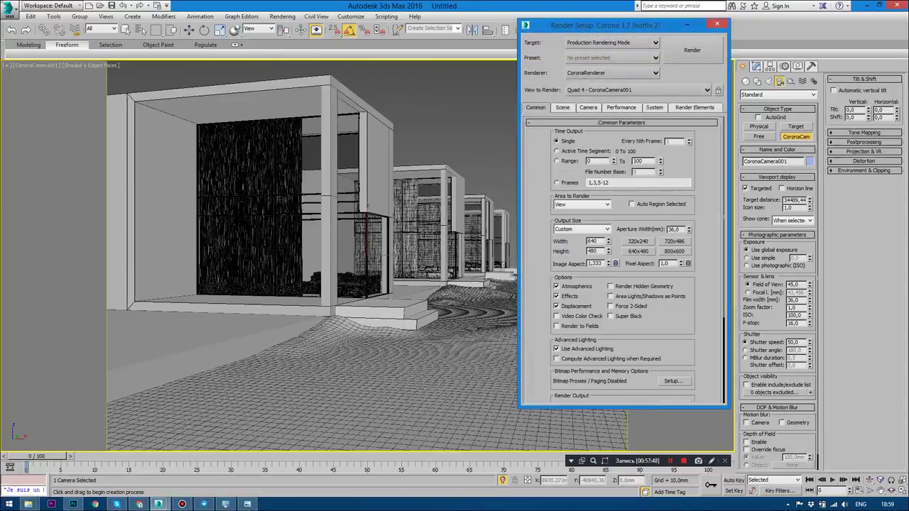
{"action": "double_click", "coordinate": [592, 251]}
{"action": "left_click_drag", "start_coordinate": [603, 25], "coordinate": [665, 32]}
{"action": "type", "text": "898"}
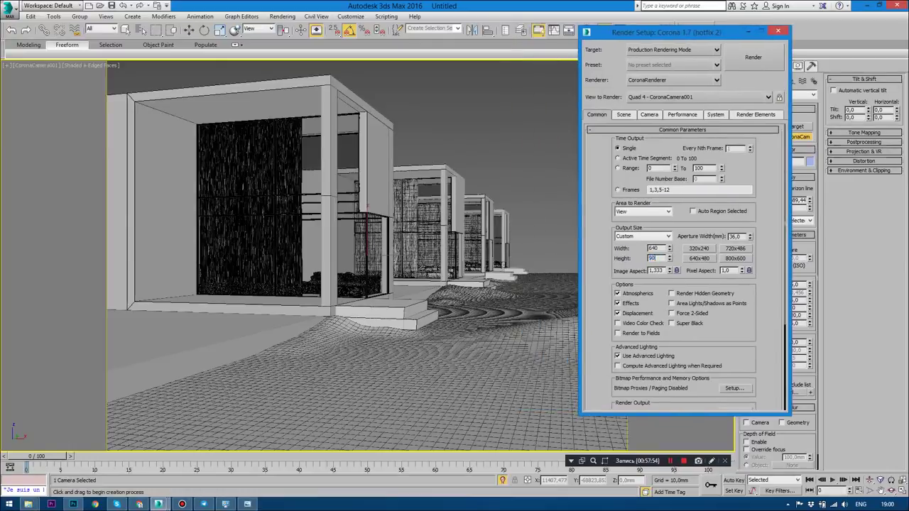
{"action": "type", "text": "0"}
{"action": "key", "text": "Return"}
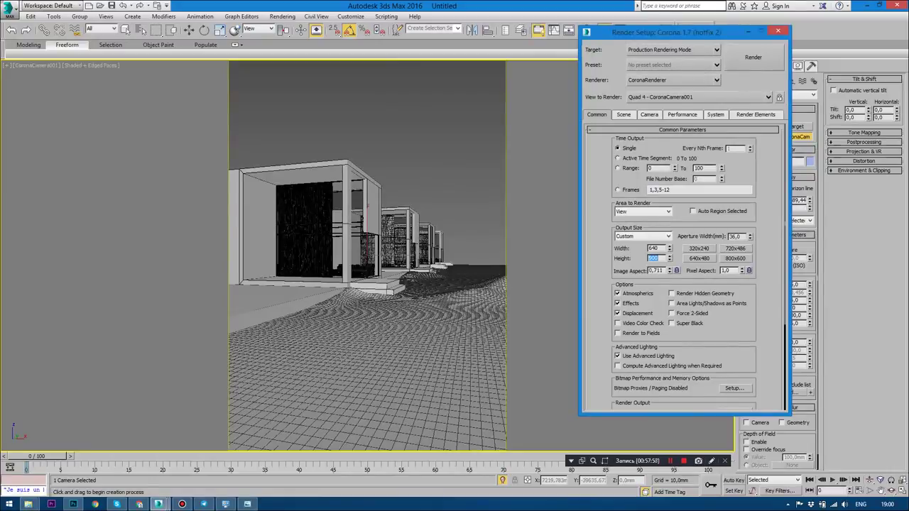
{"action": "left_click", "coordinate": [677, 271]}
{"action": "left_click", "coordinate": [777, 32]}
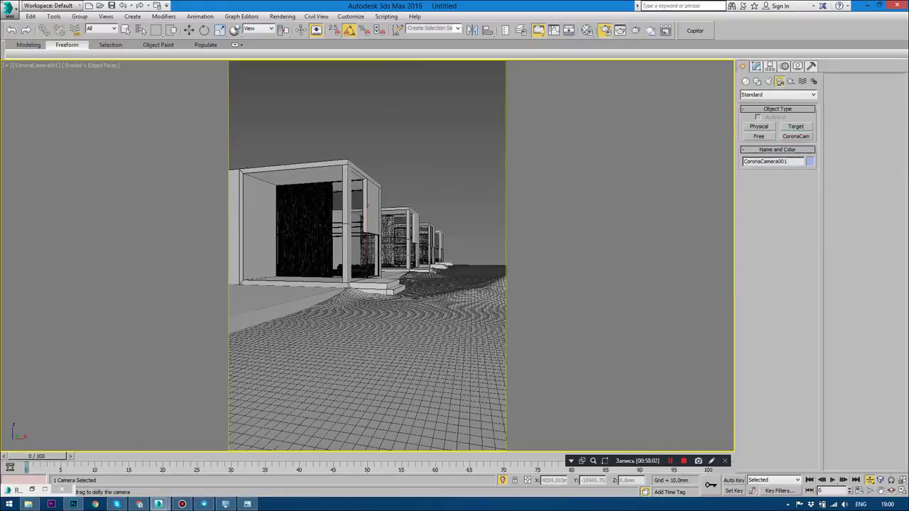
Dolly and orbit the camera to frame the first house more closely, then bring up the reference render.
{"action": "left_click_drag", "start_coordinate": [367, 298], "coordinate": [367, 213]}
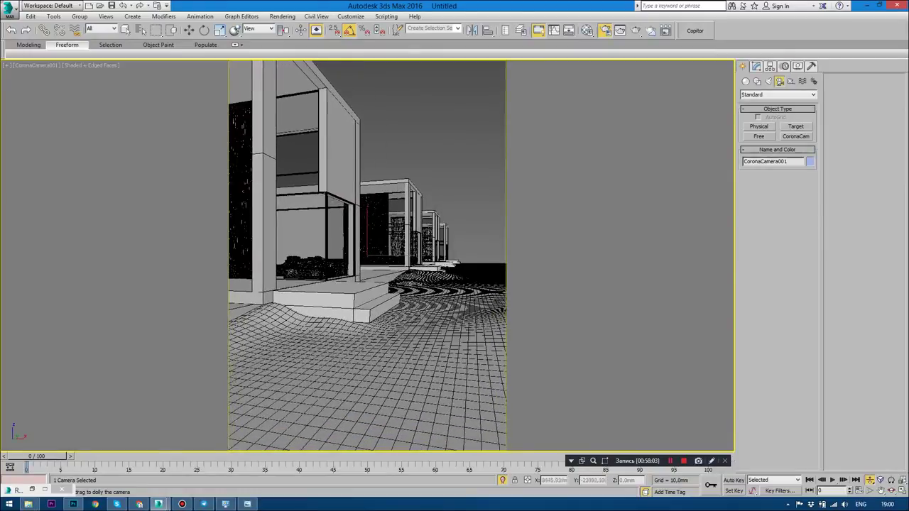
{"action": "left_click", "coordinate": [891, 490]}
{"action": "left_click_drag", "start_coordinate": [367, 256], "coordinate": [454, 256]}
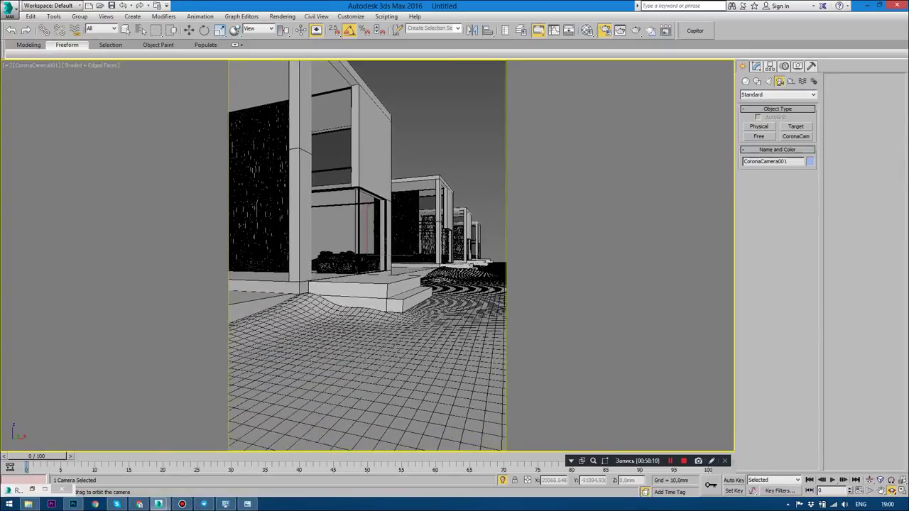
{"action": "left_click_drag", "start_coordinate": [455, 255], "coordinate": [419, 264]}
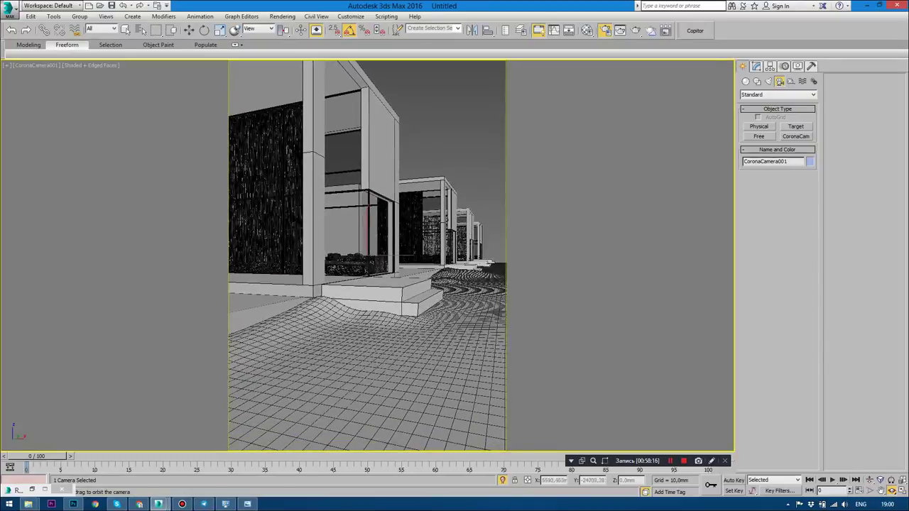
{"action": "left_click", "coordinate": [247, 504]}
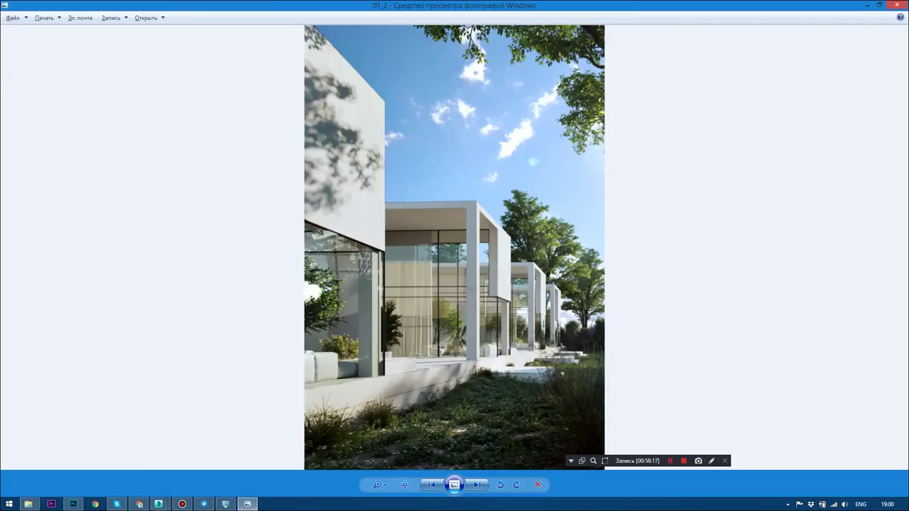
Switch from the reference render back to the 3ds Max camera view.
{"action": "key", "text": "alt+Tab"}
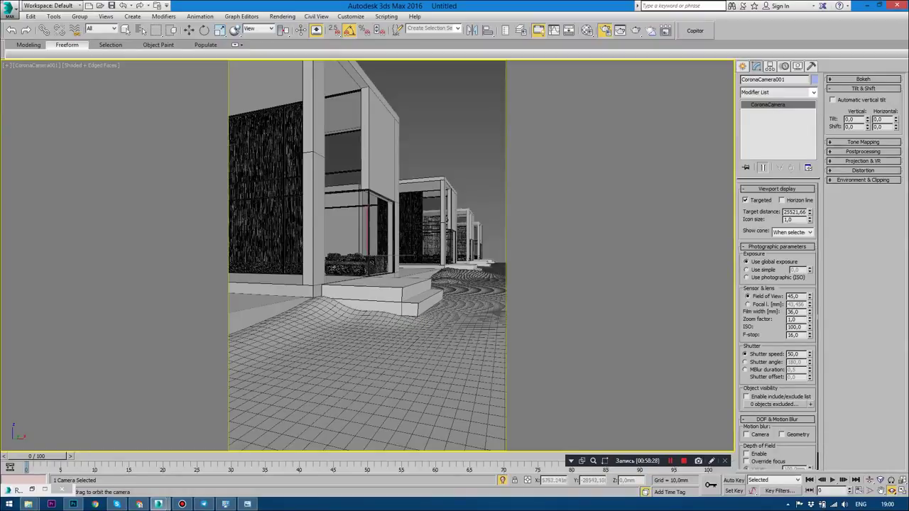
Select CoronaCamera001 in the Top view and expand its Tilt & Shift settings.
{"action": "key", "text": "alt+w"}
{"action": "key", "text": "q"}
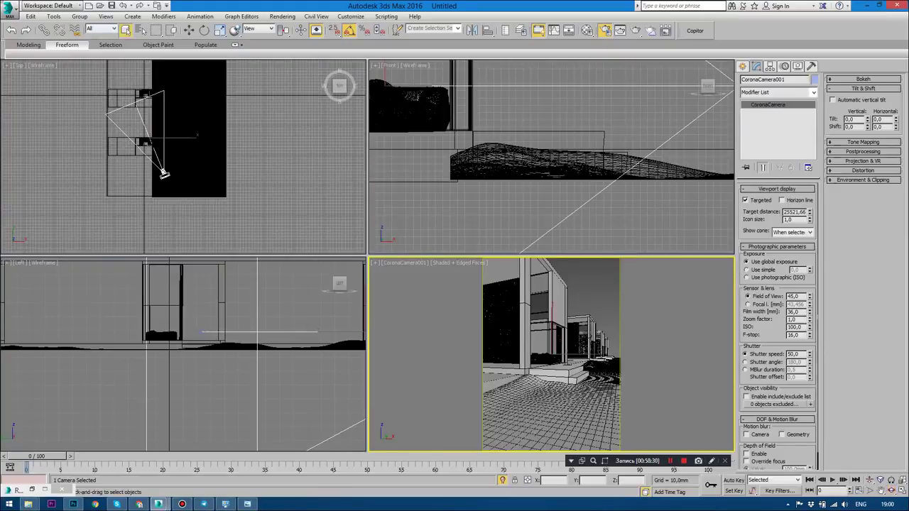
{"action": "left_click", "coordinate": [163, 174]}
{"action": "left_click", "coordinate": [163, 174]}
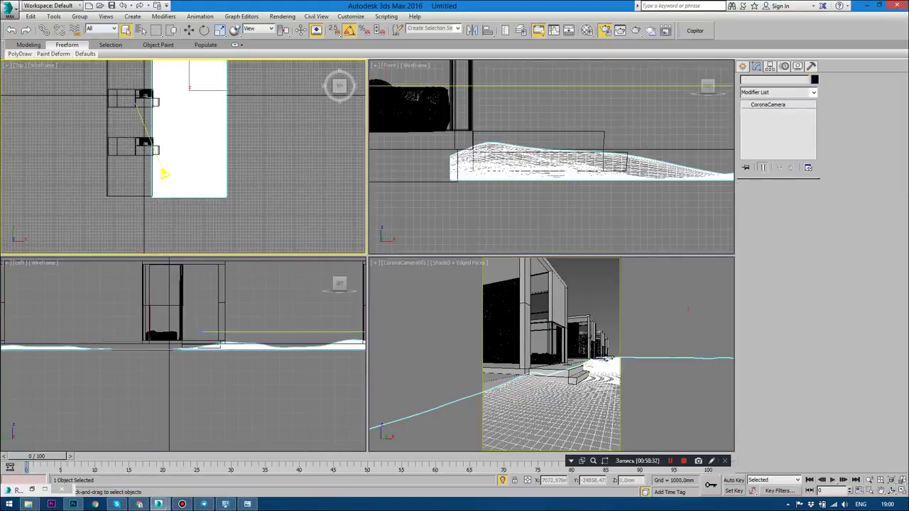
{"action": "key", "text": "alt+w"}
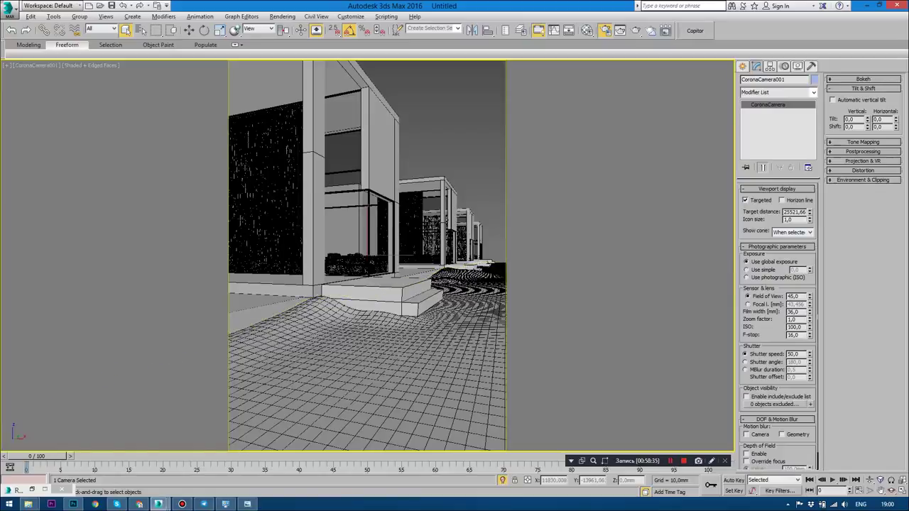
{"action": "left_click", "coordinate": [863, 170]}
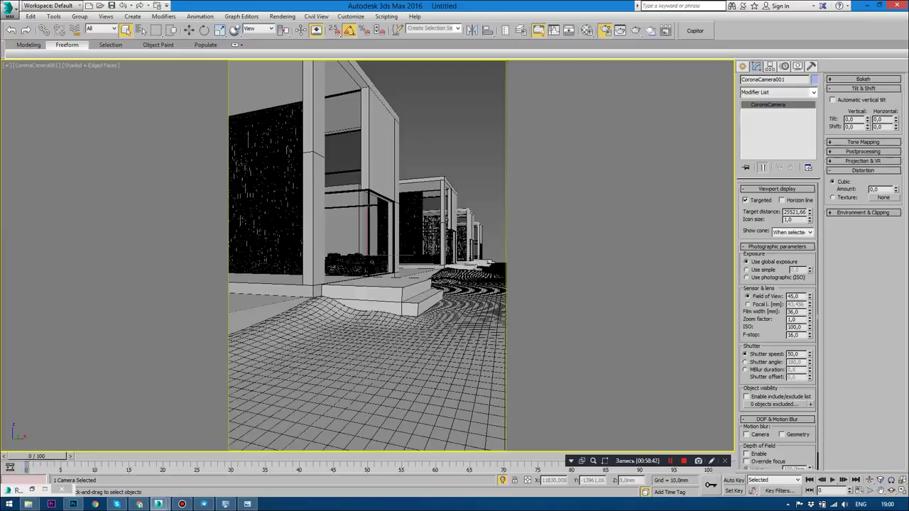
Set vertical shift to -0,23 and horizontal tilt to about 0,28, then deselect the camera.
{"action": "left_click_drag", "start_coordinate": [895, 119], "coordinate": [895, 114]}
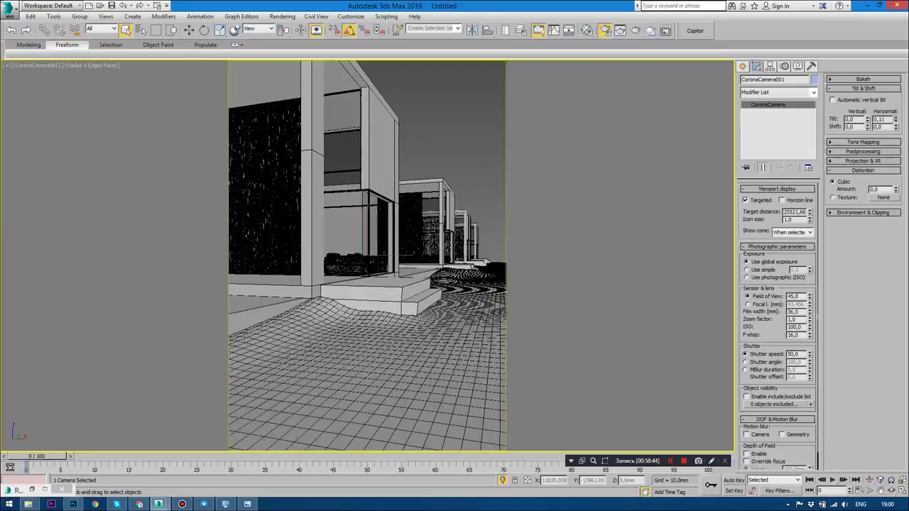
{"action": "right_click", "coordinate": [895, 119]}
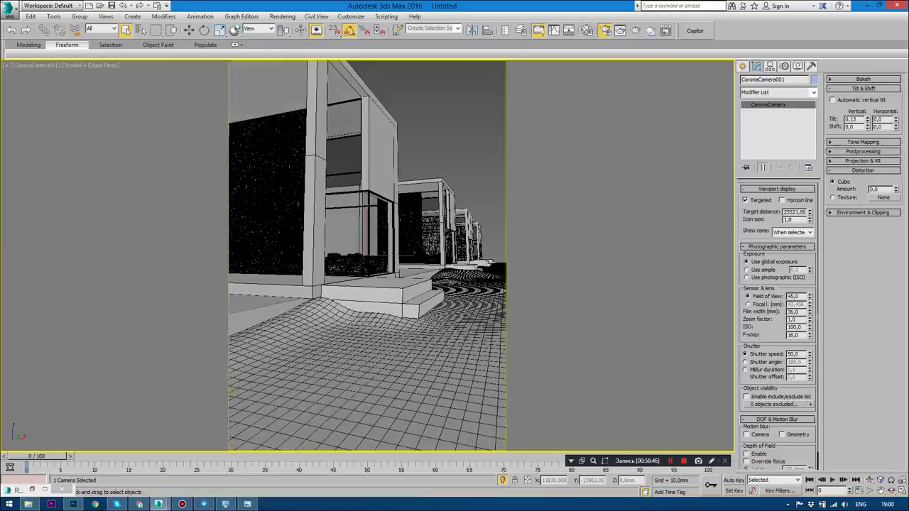
{"action": "left_click_drag", "start_coordinate": [866, 126], "coordinate": [866, 142]}
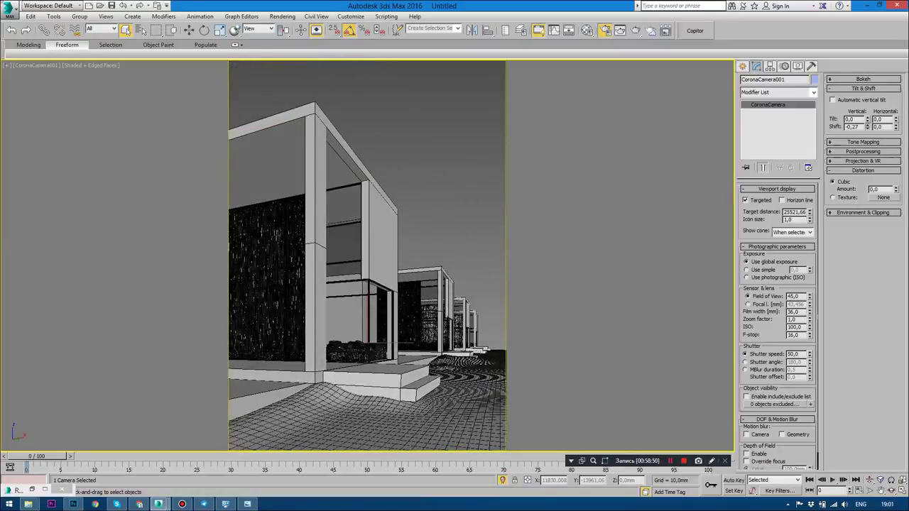
{"action": "left_click_drag", "start_coordinate": [866, 127], "coordinate": [895, 123]}
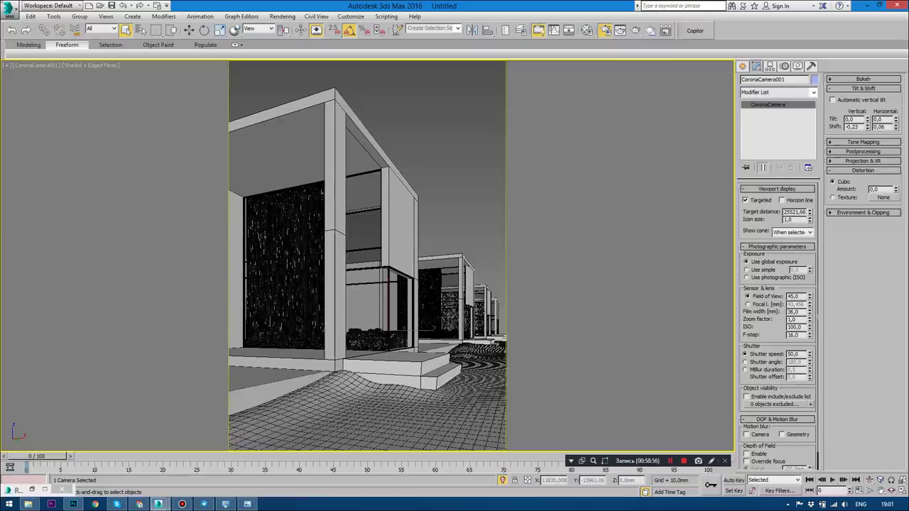
{"action": "left_click_drag", "start_coordinate": [896, 118], "coordinate": [895, 113]}
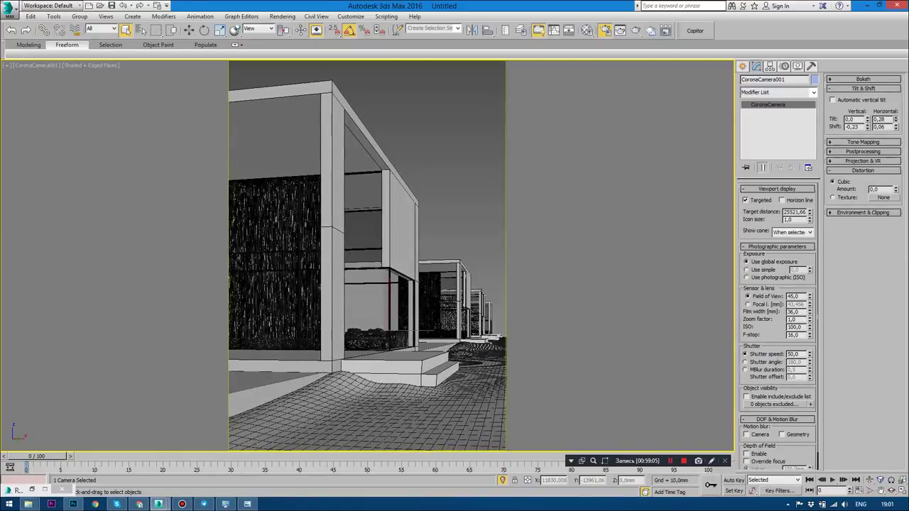
{"action": "key", "text": "ctrl+d"}
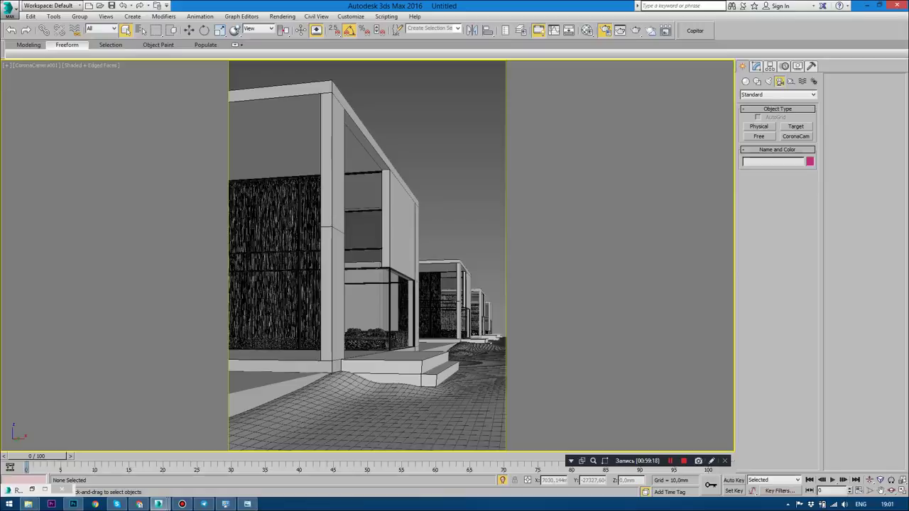
Maximize the Top view and select the Corona camera.
{"action": "key", "text": "alt+w"}
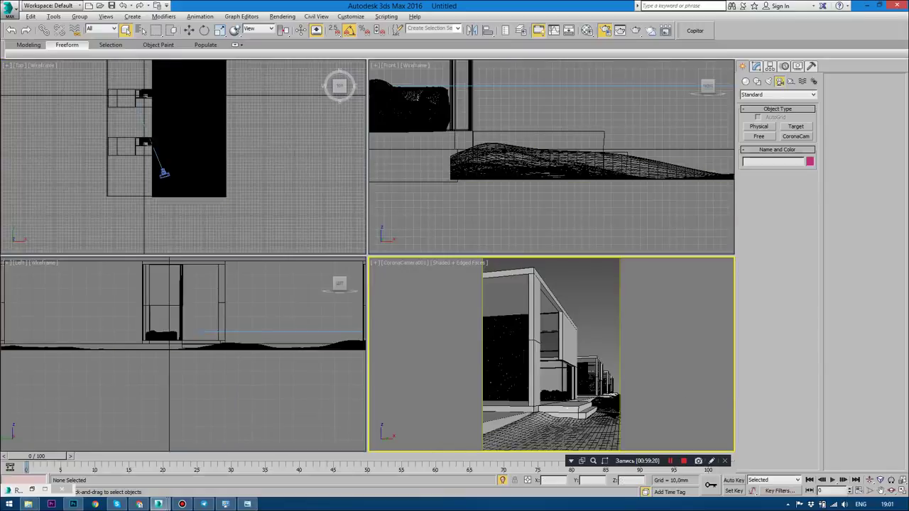
{"action": "key", "text": "alt+w"}
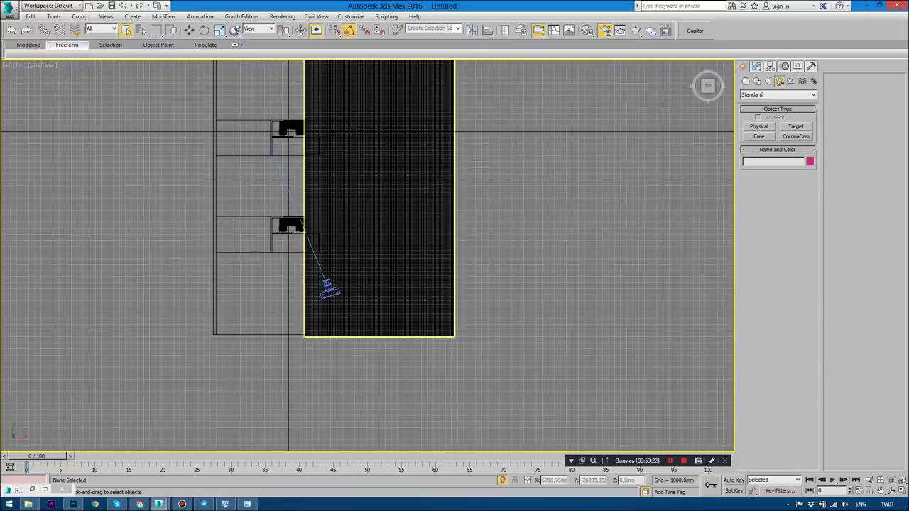
{"action": "left_click", "coordinate": [328, 288]}
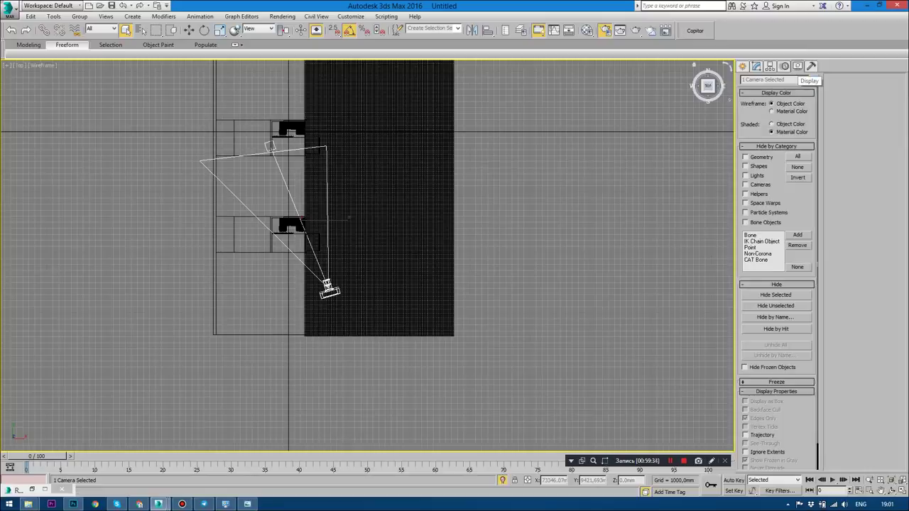
Lock CoronaCamera001's movement on X, Y and Z under Hierarchy > Link Info.
{"action": "left_click", "coordinate": [770, 66]}
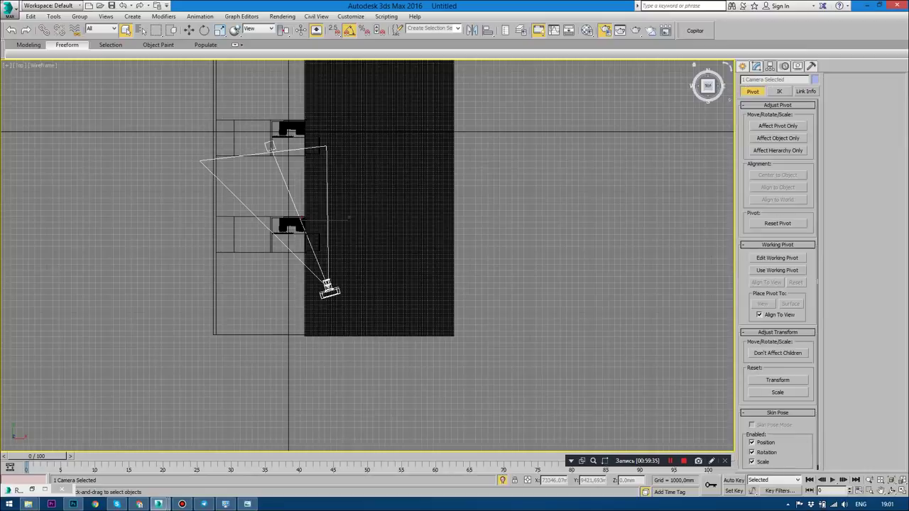
{"action": "left_click", "coordinate": [805, 91]}
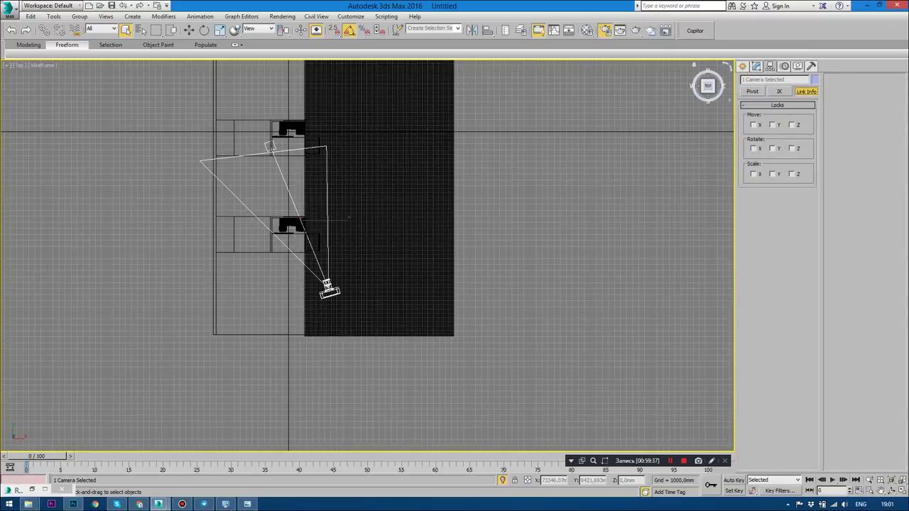
{"action": "left_click", "coordinate": [753, 125]}
{"action": "left_click", "coordinate": [772, 125]}
{"action": "left_click", "coordinate": [792, 125]}
Return to the Move tool and restore the four-viewport layout.
{"action": "left_click", "coordinate": [742, 66]}
{"action": "left_click", "coordinate": [326, 287]}
{"action": "key", "text": "w"}
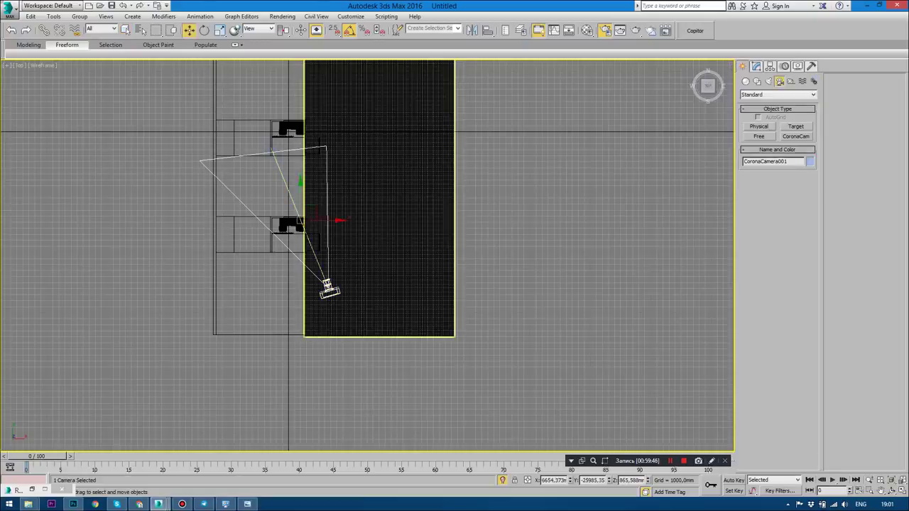
{"action": "key", "text": "alt+w"}
Maximize the CoronaCamera001 view and clear the selection.
{"action": "key", "text": "c"}
{"action": "key", "text": "alt+w"}
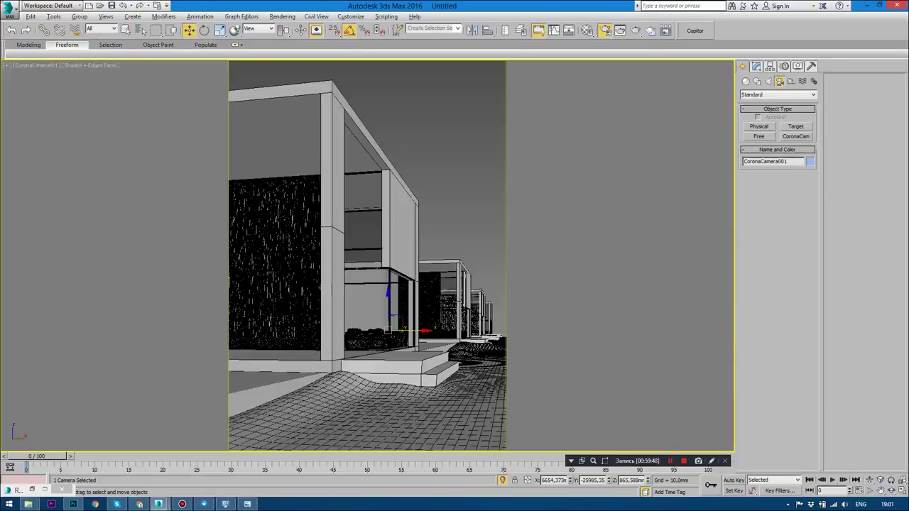
{"action": "key", "text": "ctrl+d"}
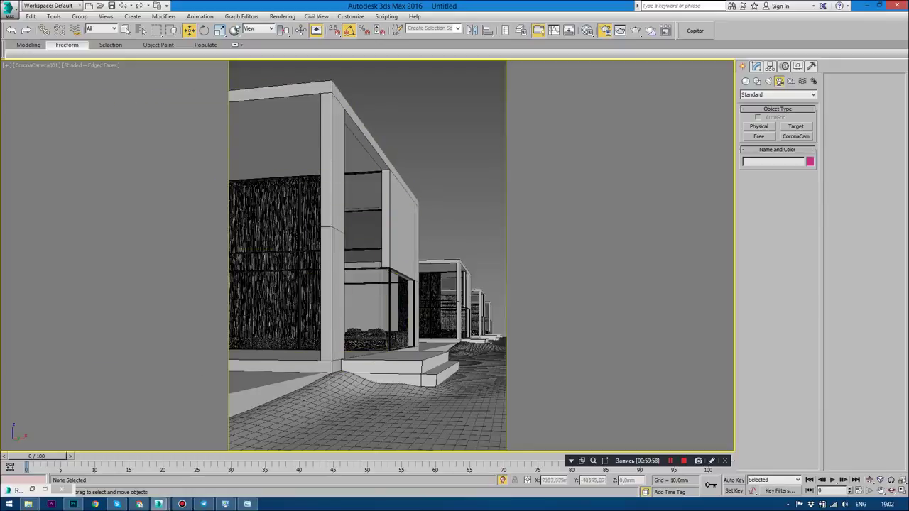
Turn off Edged Faces with everything selected, then bring the Chrome webinar window forward.
{"action": "key", "text": "ctrl+a"}
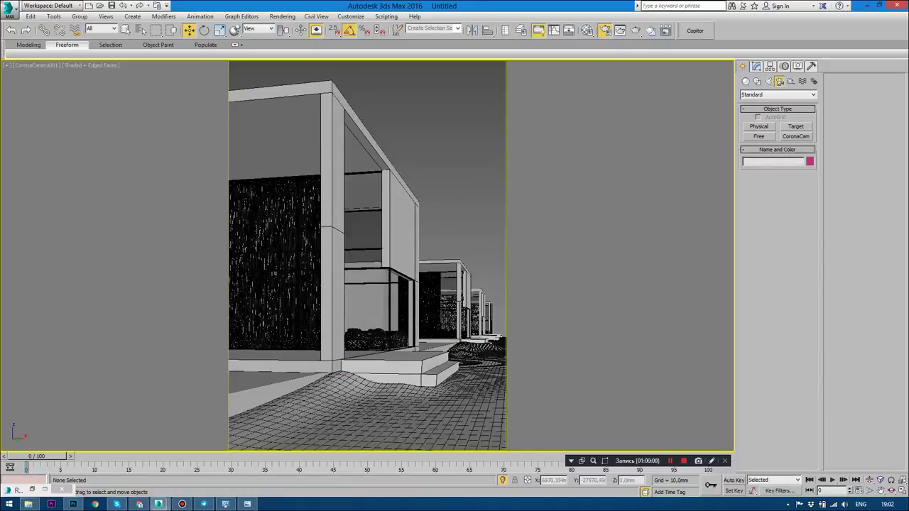
{"action": "key", "text": "F4"}
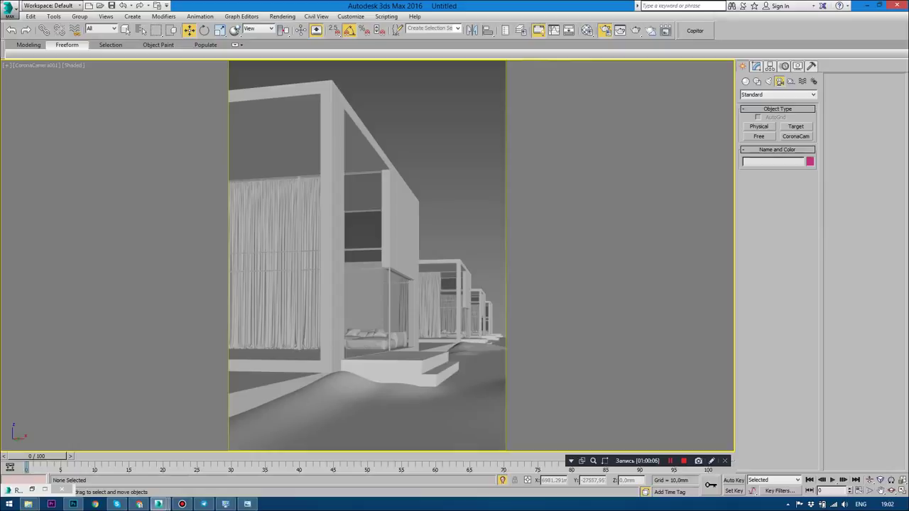
{"action": "left_click", "coordinate": [139, 504]}
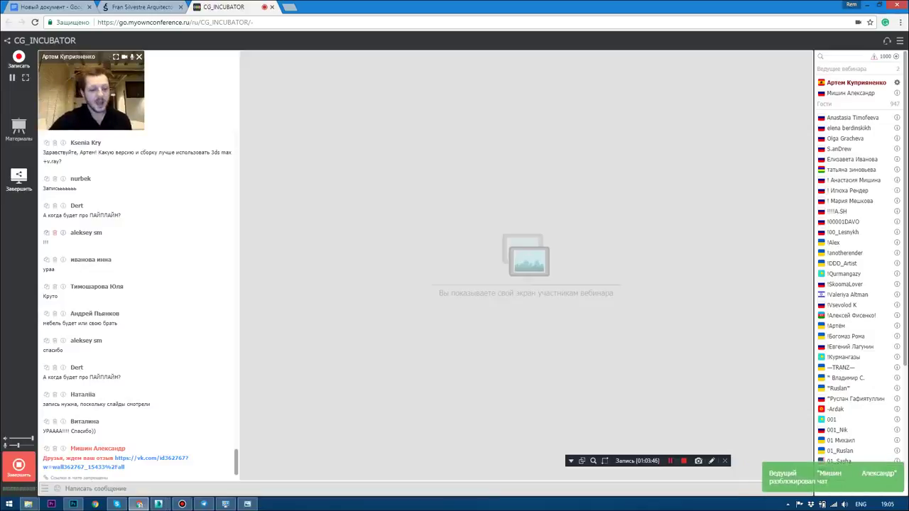
Bring the Untitled 3ds Max scene back to the front from the taskbar.
{"action": "left_click", "coordinate": [158, 504]}
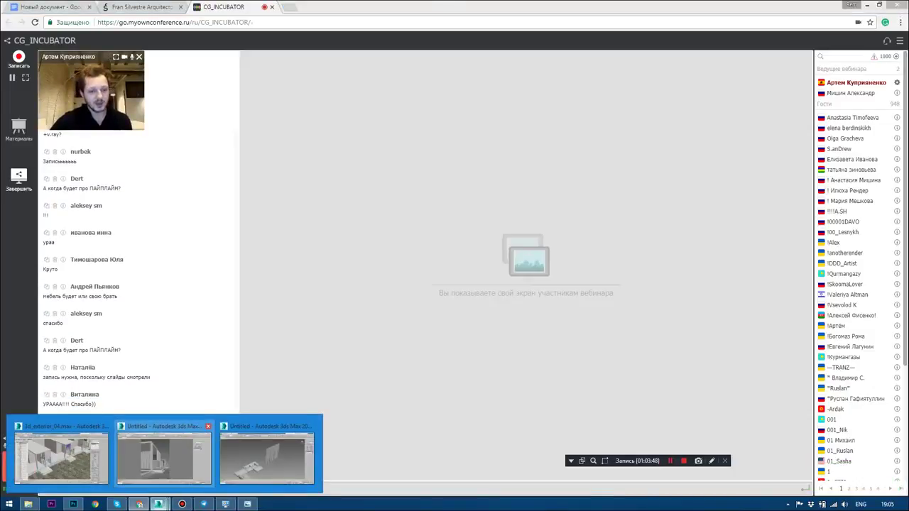
{"action": "left_click", "coordinate": [164, 454]}
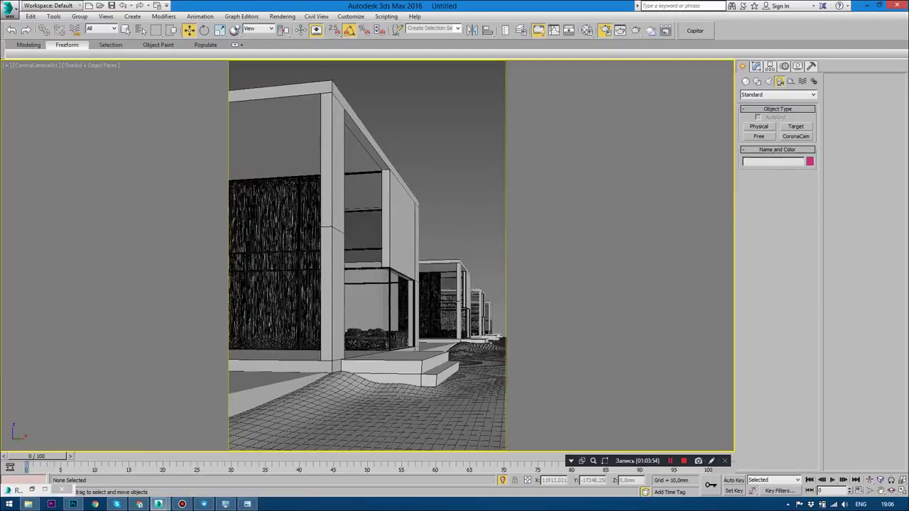
Alt+Tab back to the CG_INCUBATOR webinar page.
{"action": "key", "text": "alt+Tab"}
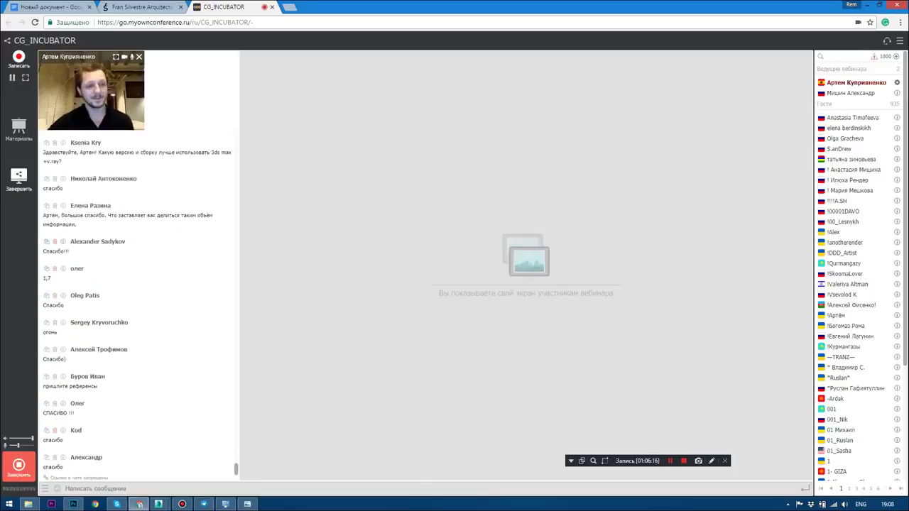
End the webcam broadcast and stop screen sharing with both Завершить buttons.
{"action": "left_click", "coordinate": [19, 466]}
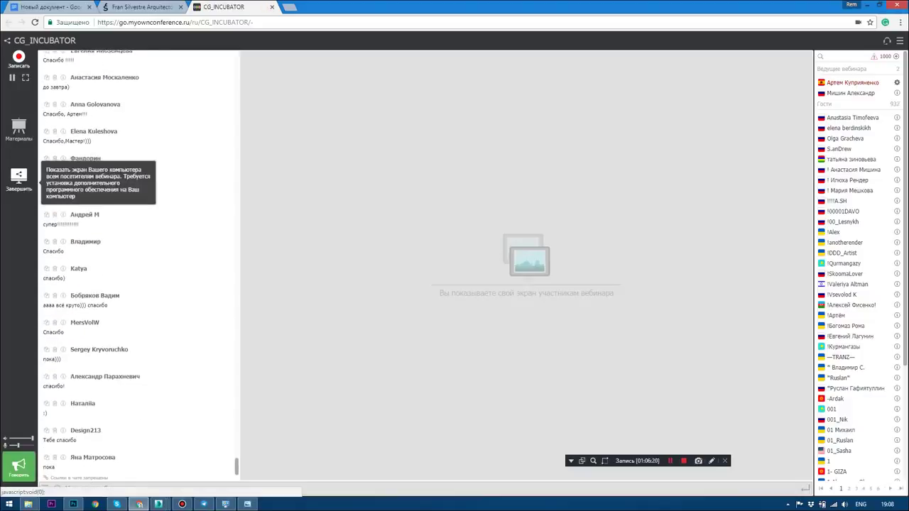
{"action": "left_click", "coordinate": [19, 176]}
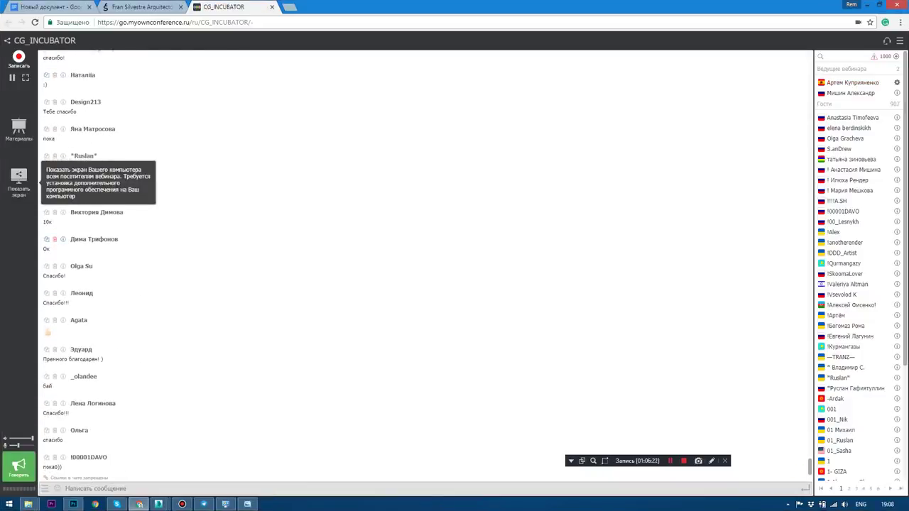